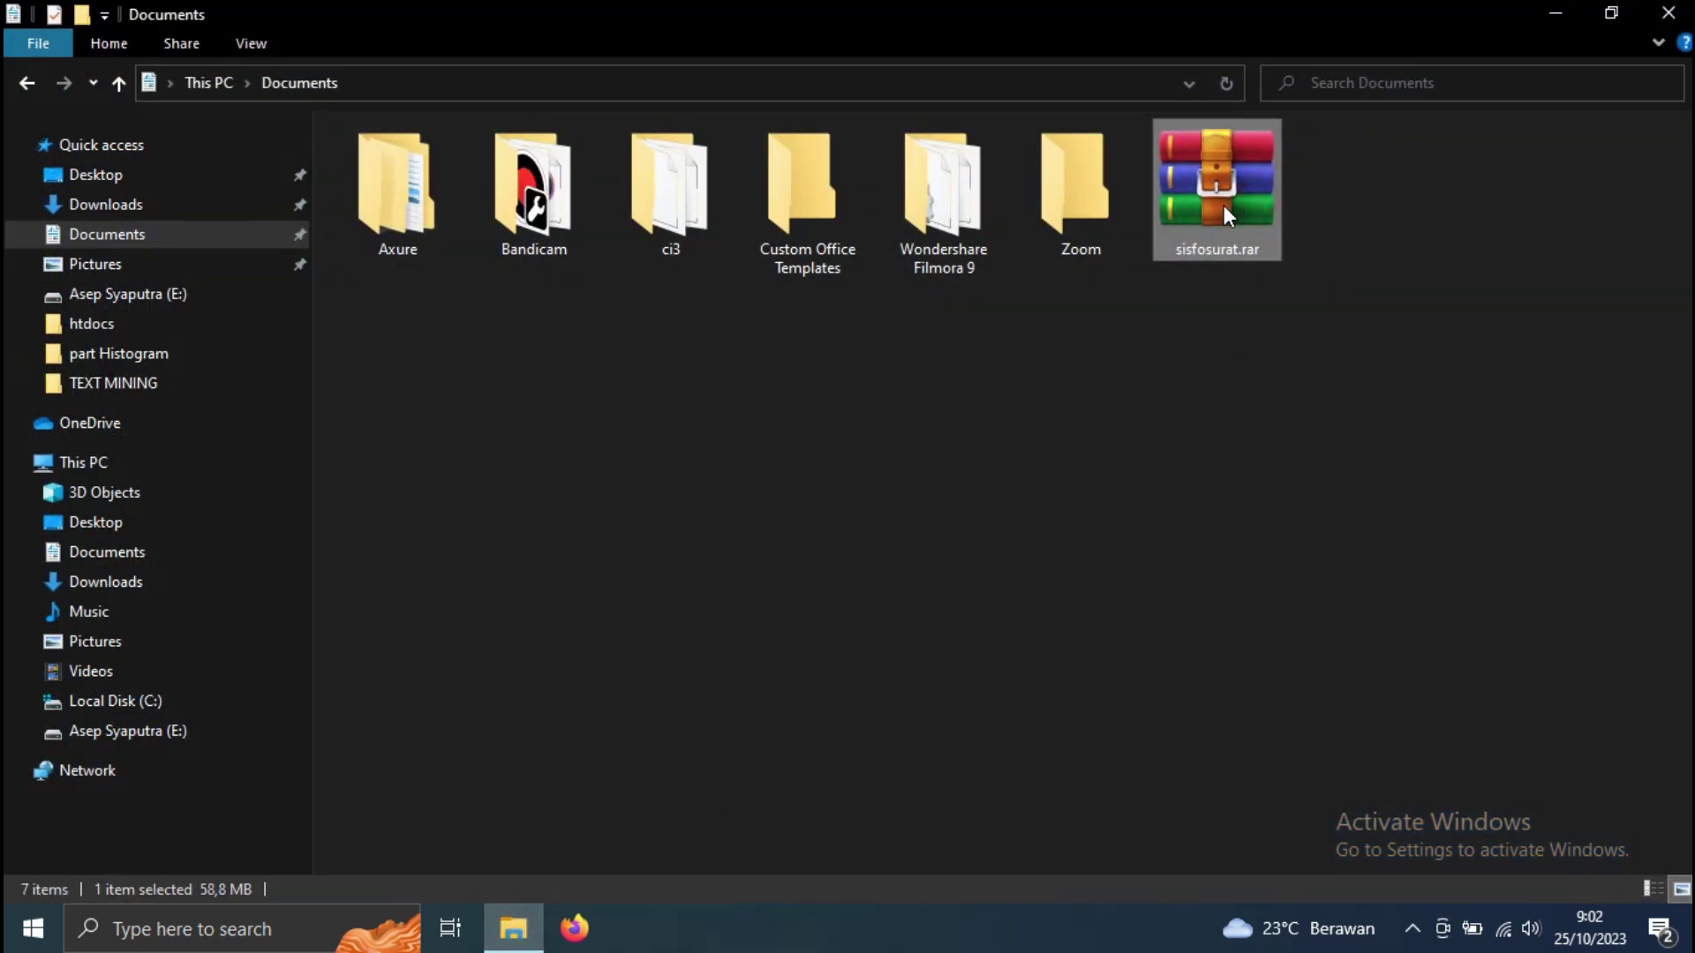
- Extract the sisfosurat.rar archive in the Documents folder into a sisfosurat folder and bring up the extraction progress
left_click(1348, 311)
left_click(1221, 208)
right_click(1209, 189)
left_click(1306, 319)
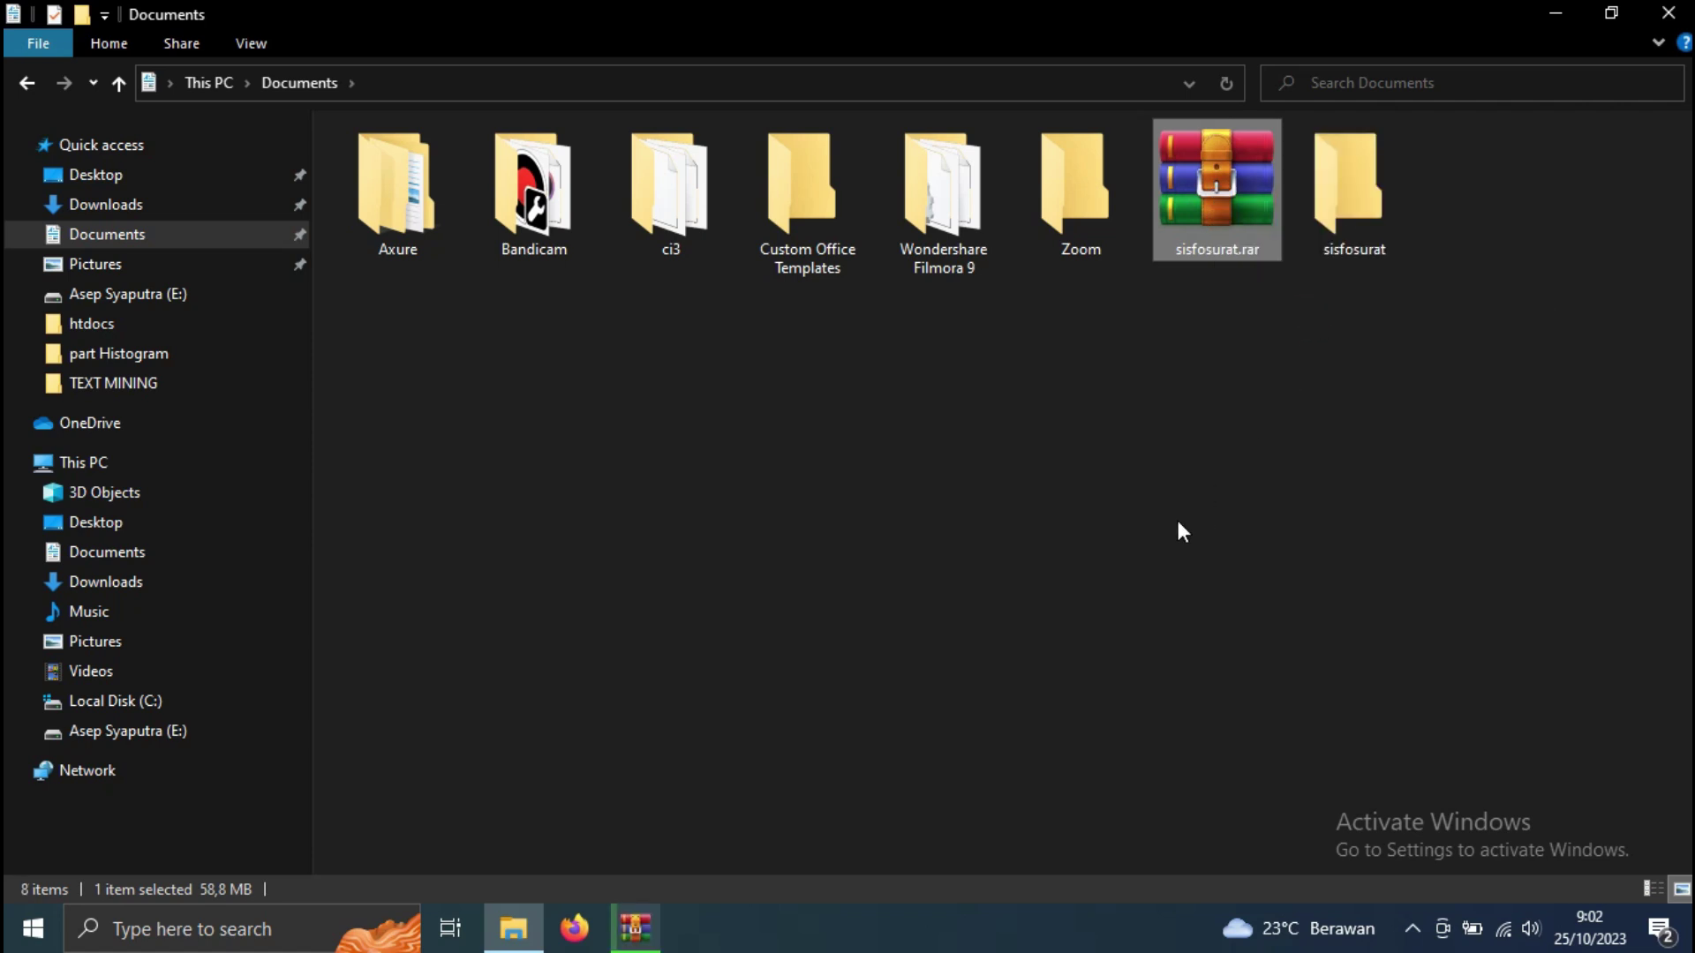
left_click(646, 941)
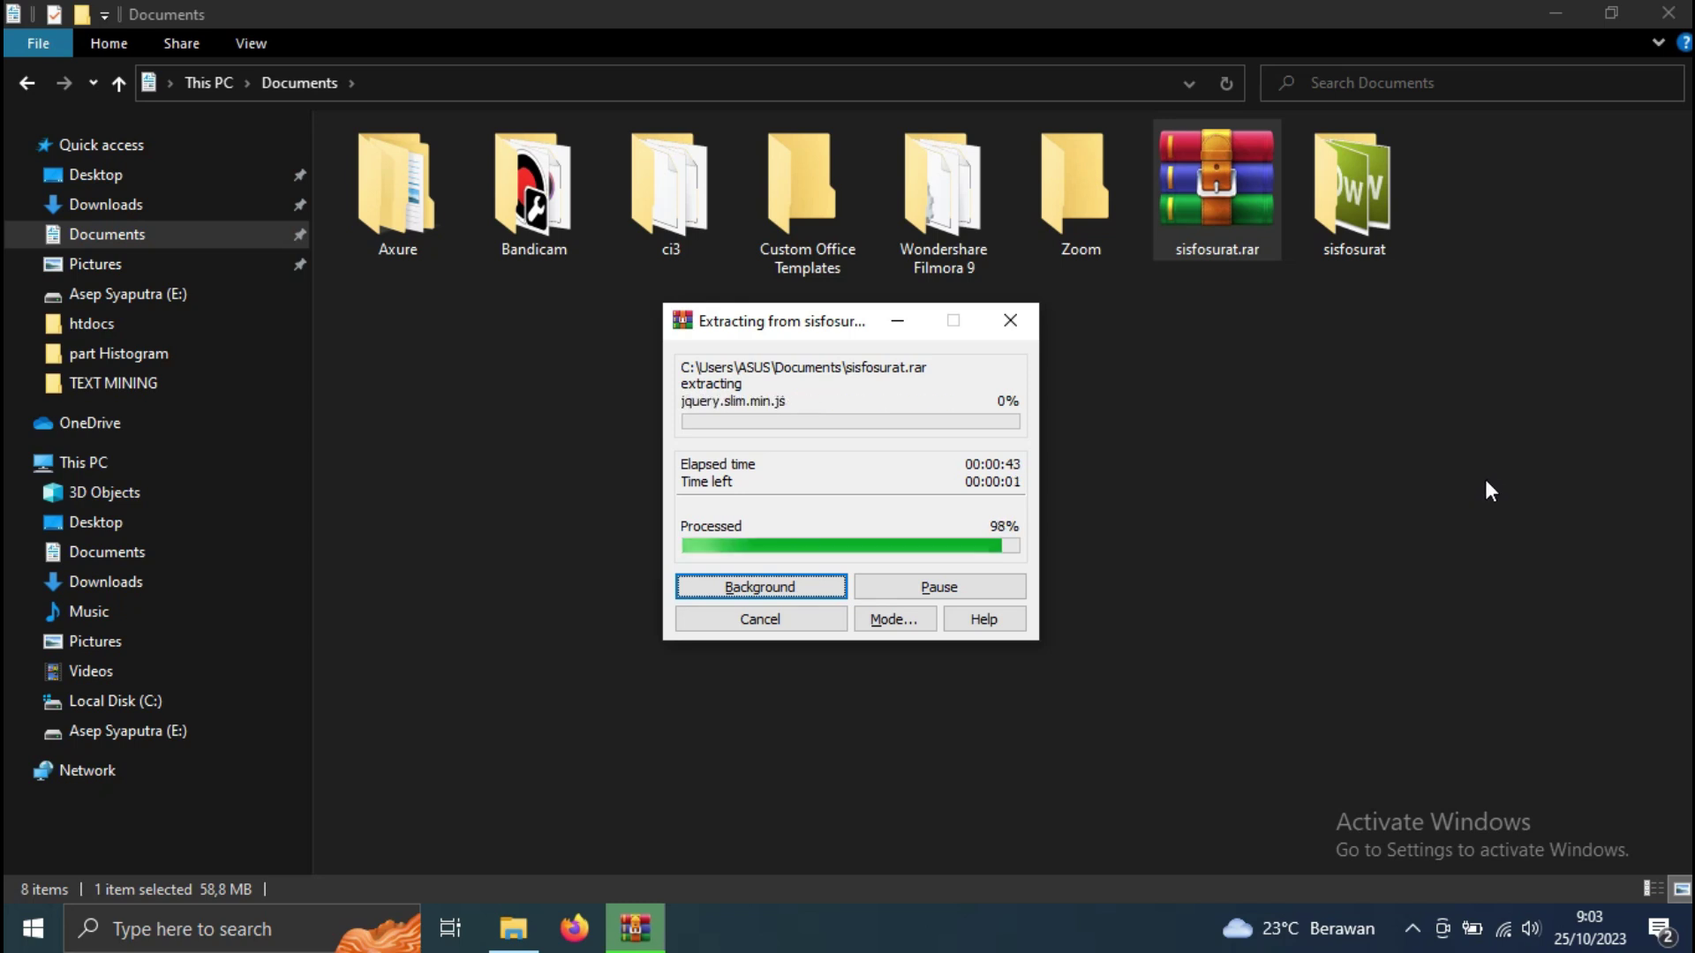
- Move the extracted sisfosurat folder from Documents into the htdocs folder of xampp on Local Disk (C:)
left_click(1385, 254)
right_click(1380, 215)
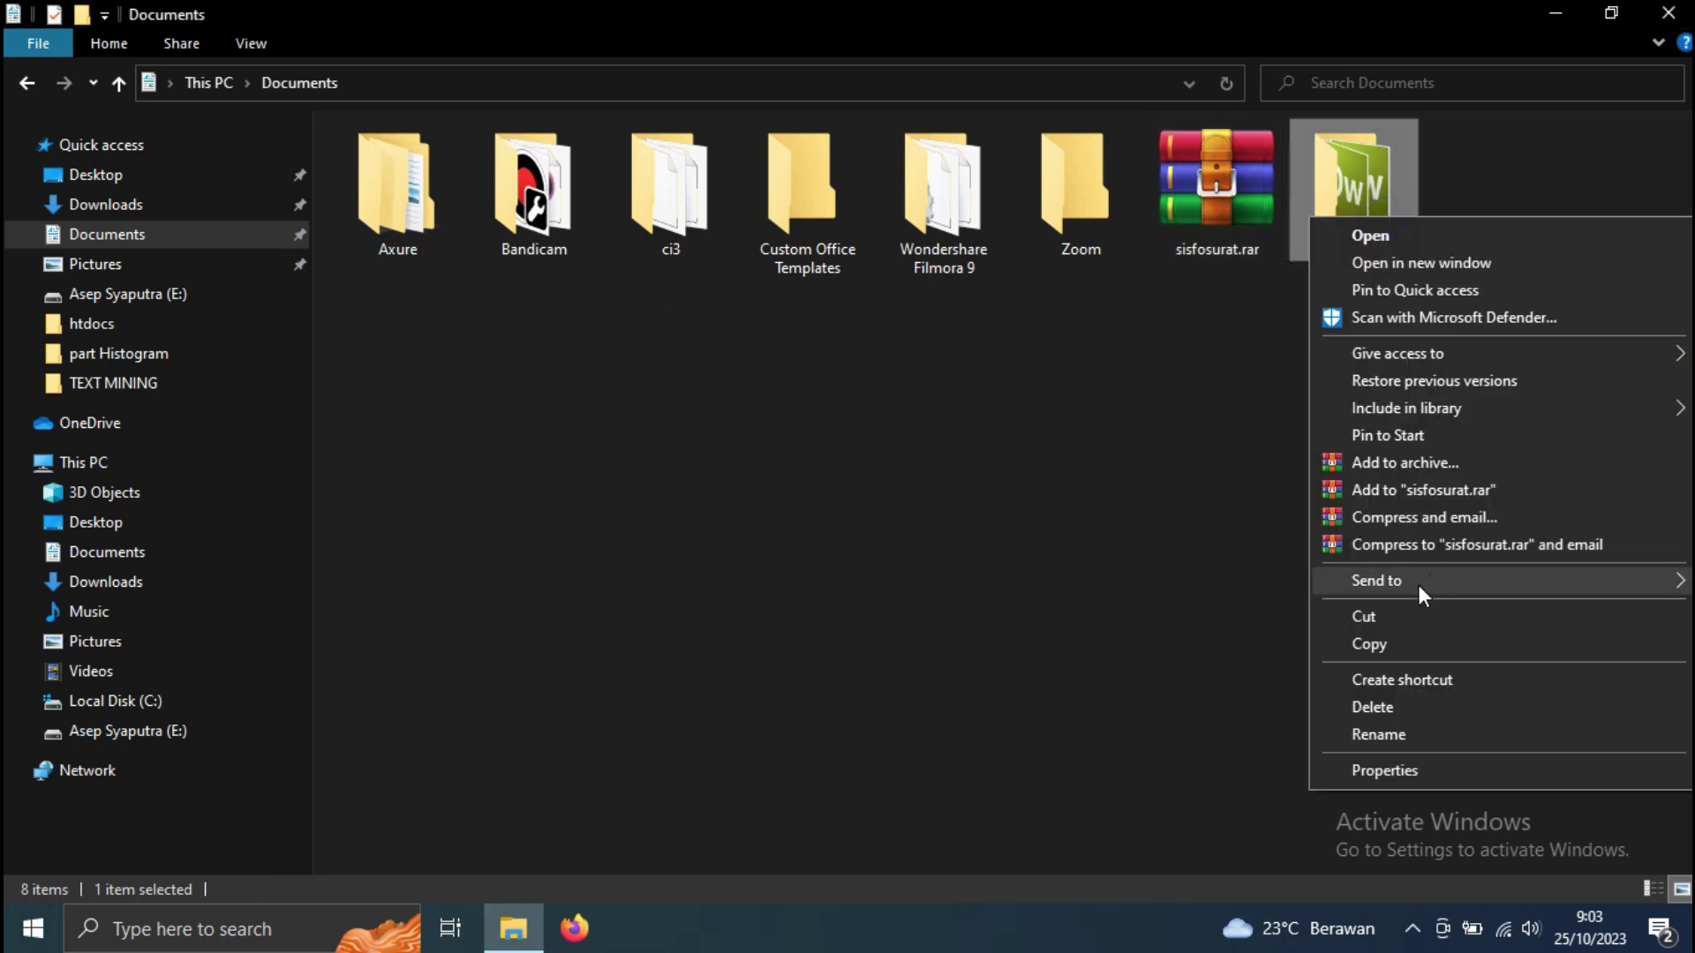
left_click(1407, 617)
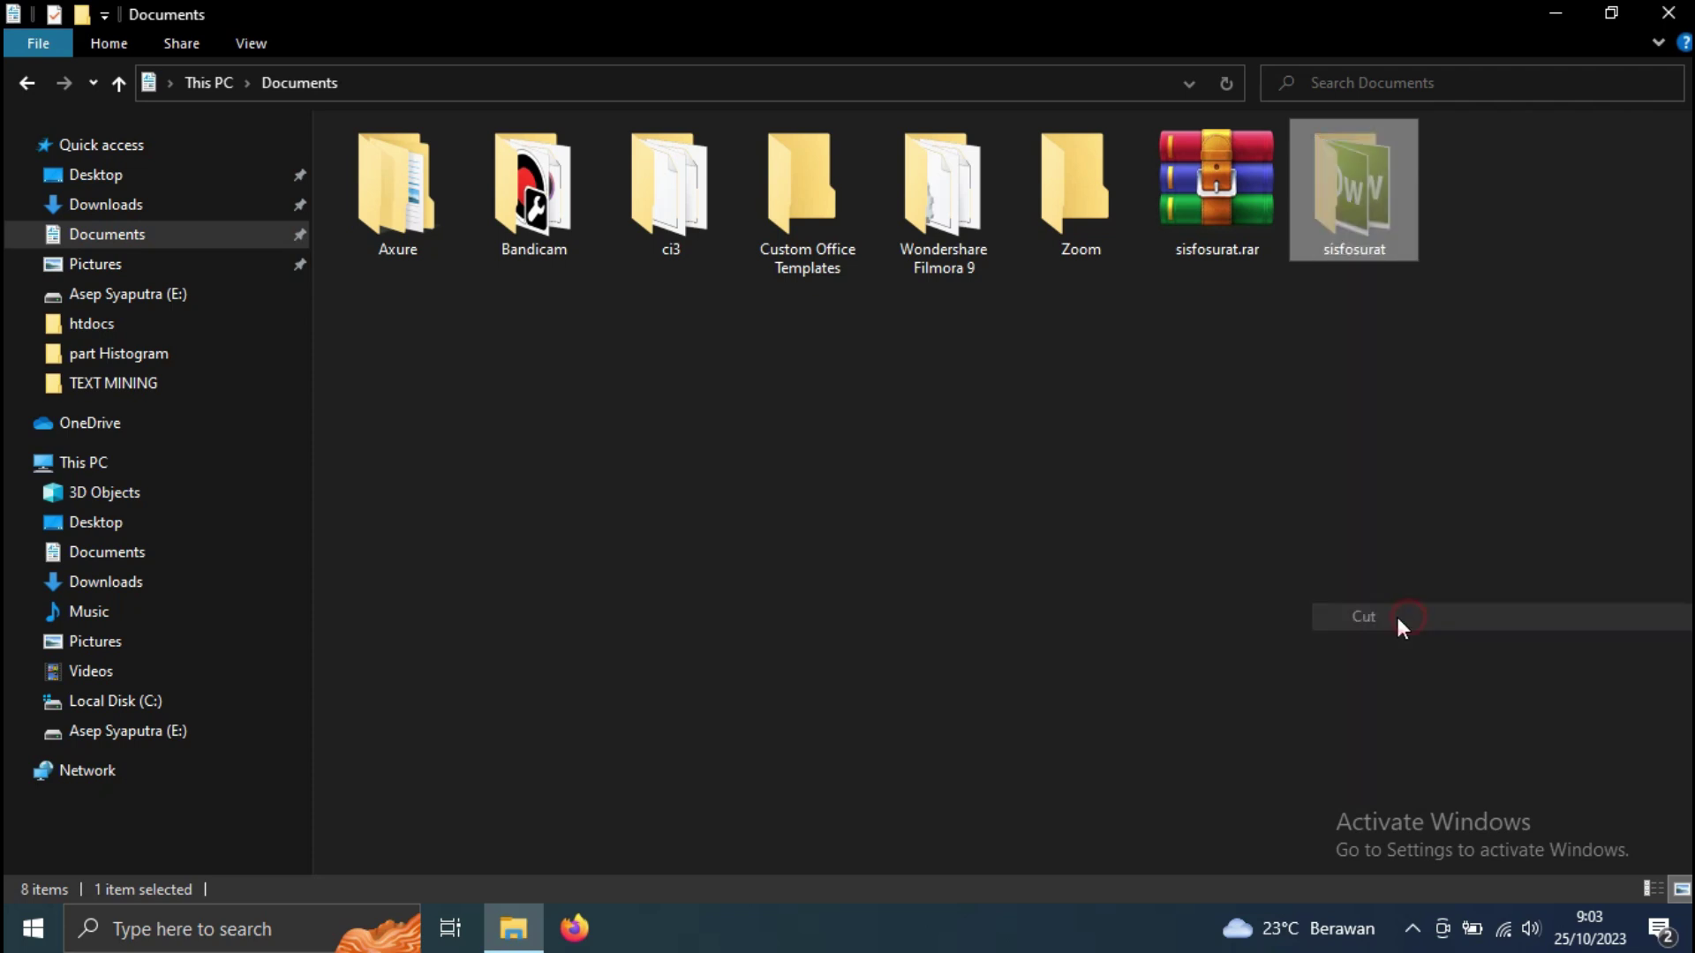
left_click(84, 463)
left_click(552, 374)
double_click(552, 373)
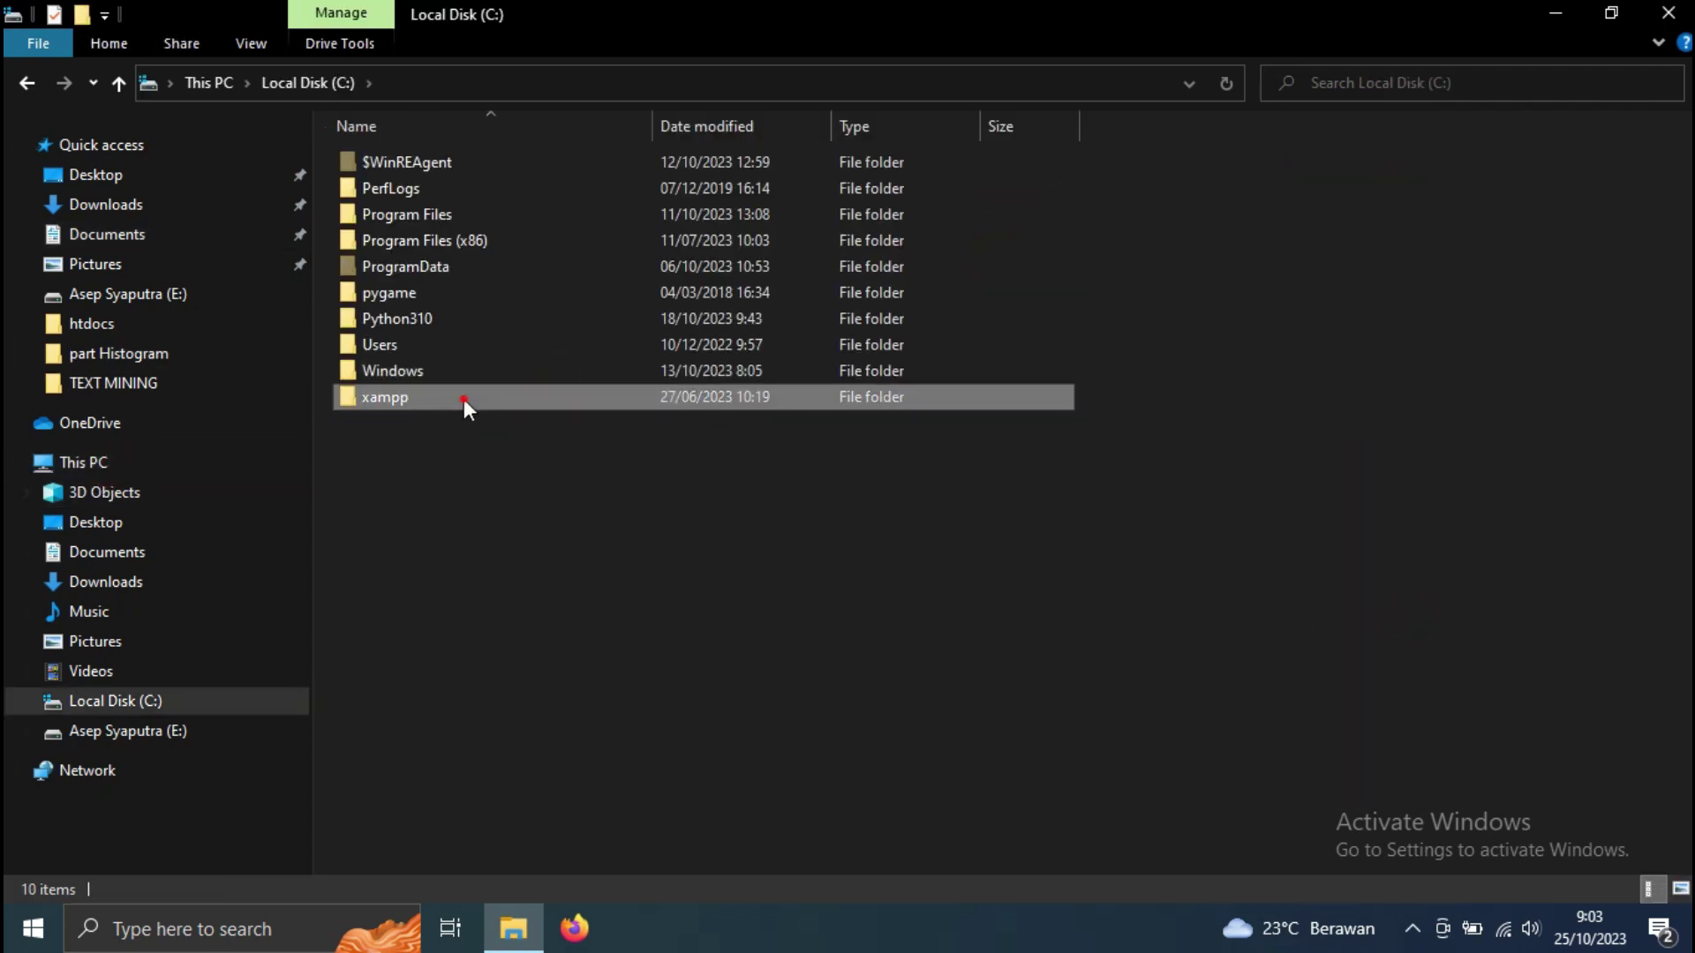
double_click(464, 399)
left_click(449, 293)
double_click(448, 293)
right_click(1101, 346)
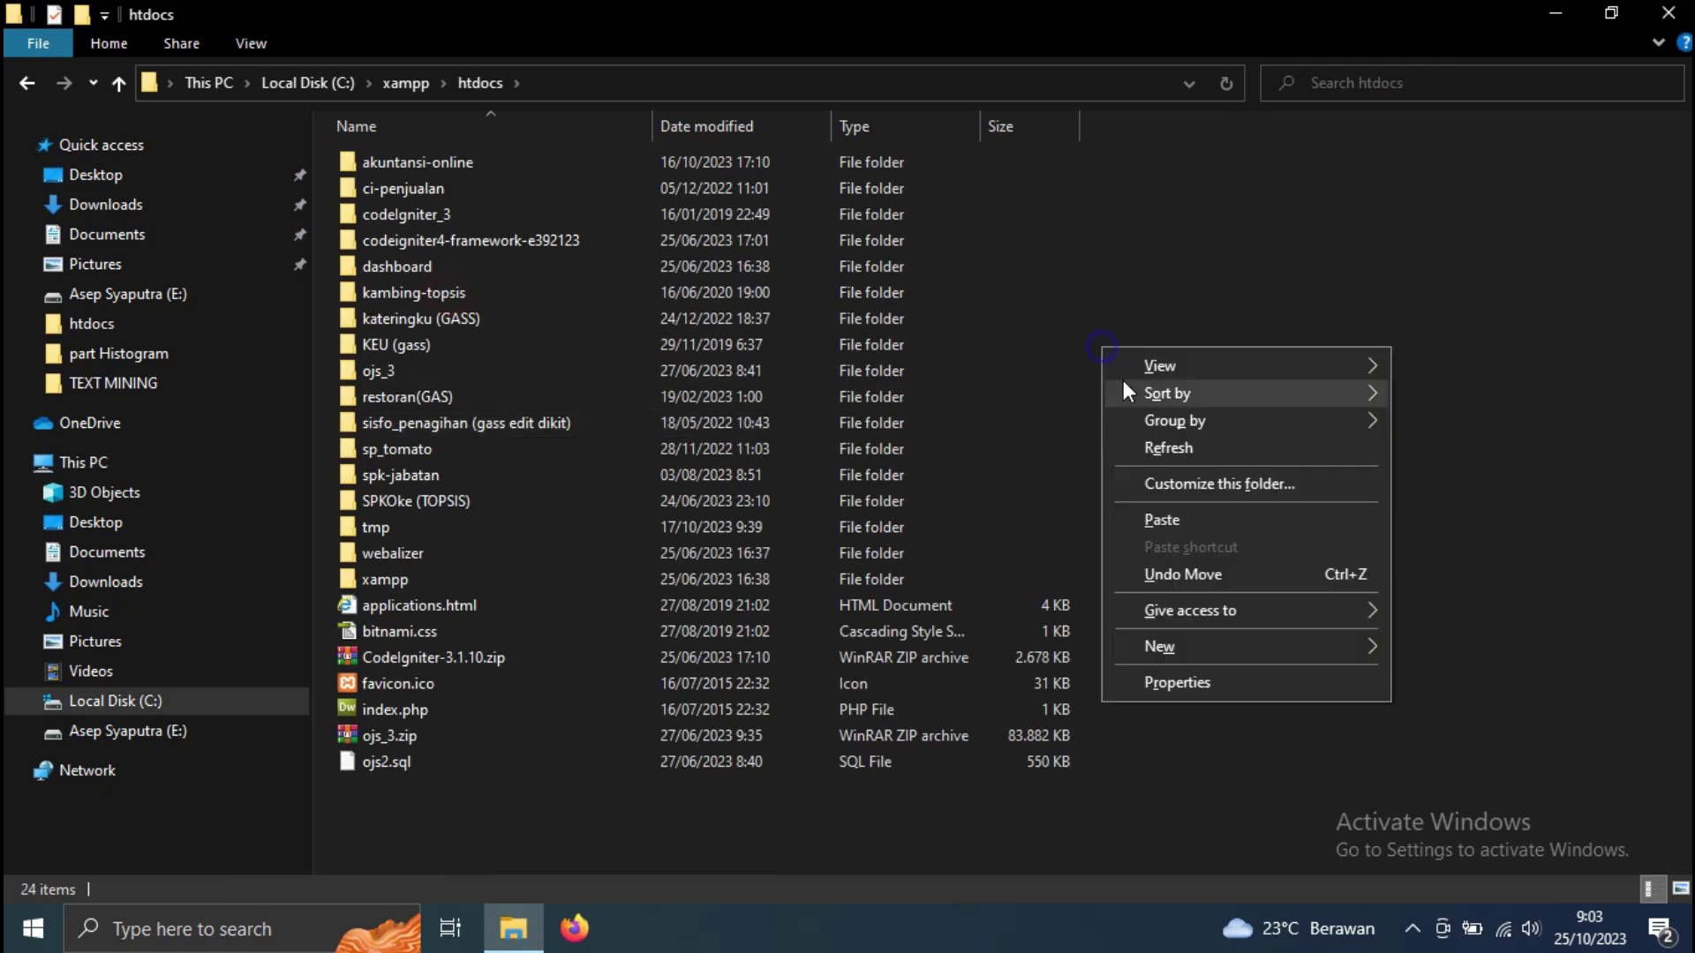
left_click(1234, 530)
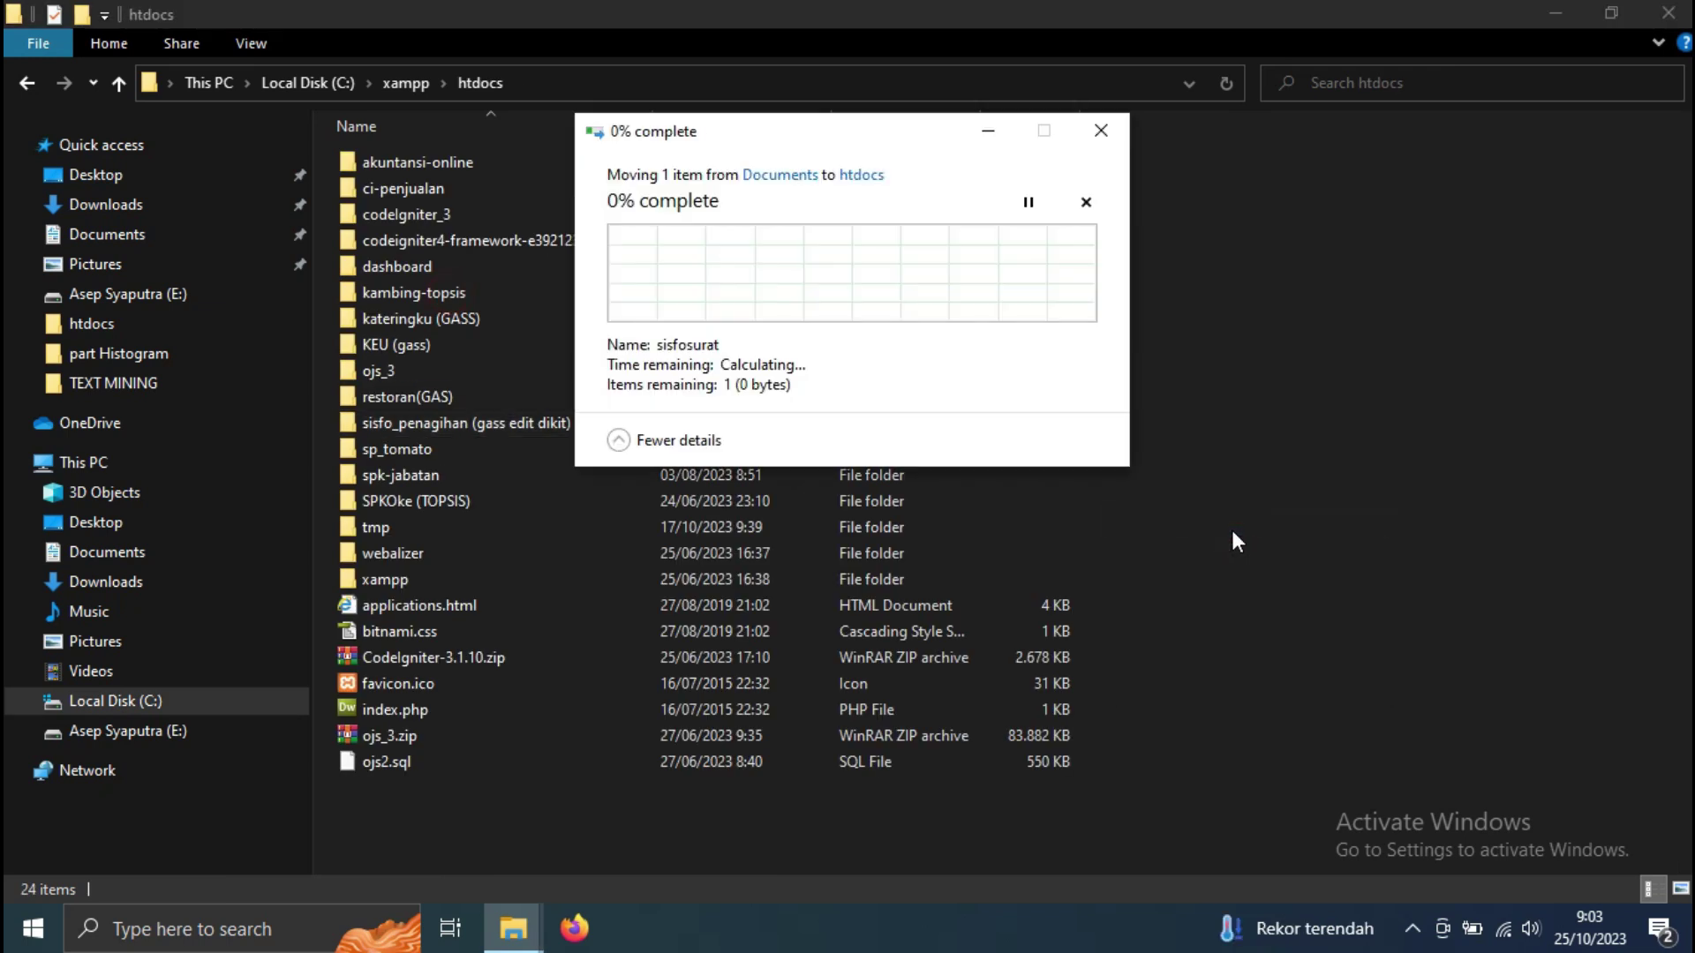
- Refresh the htdocs folder listing and open the sisfosurat folder
right_click(1303, 521)
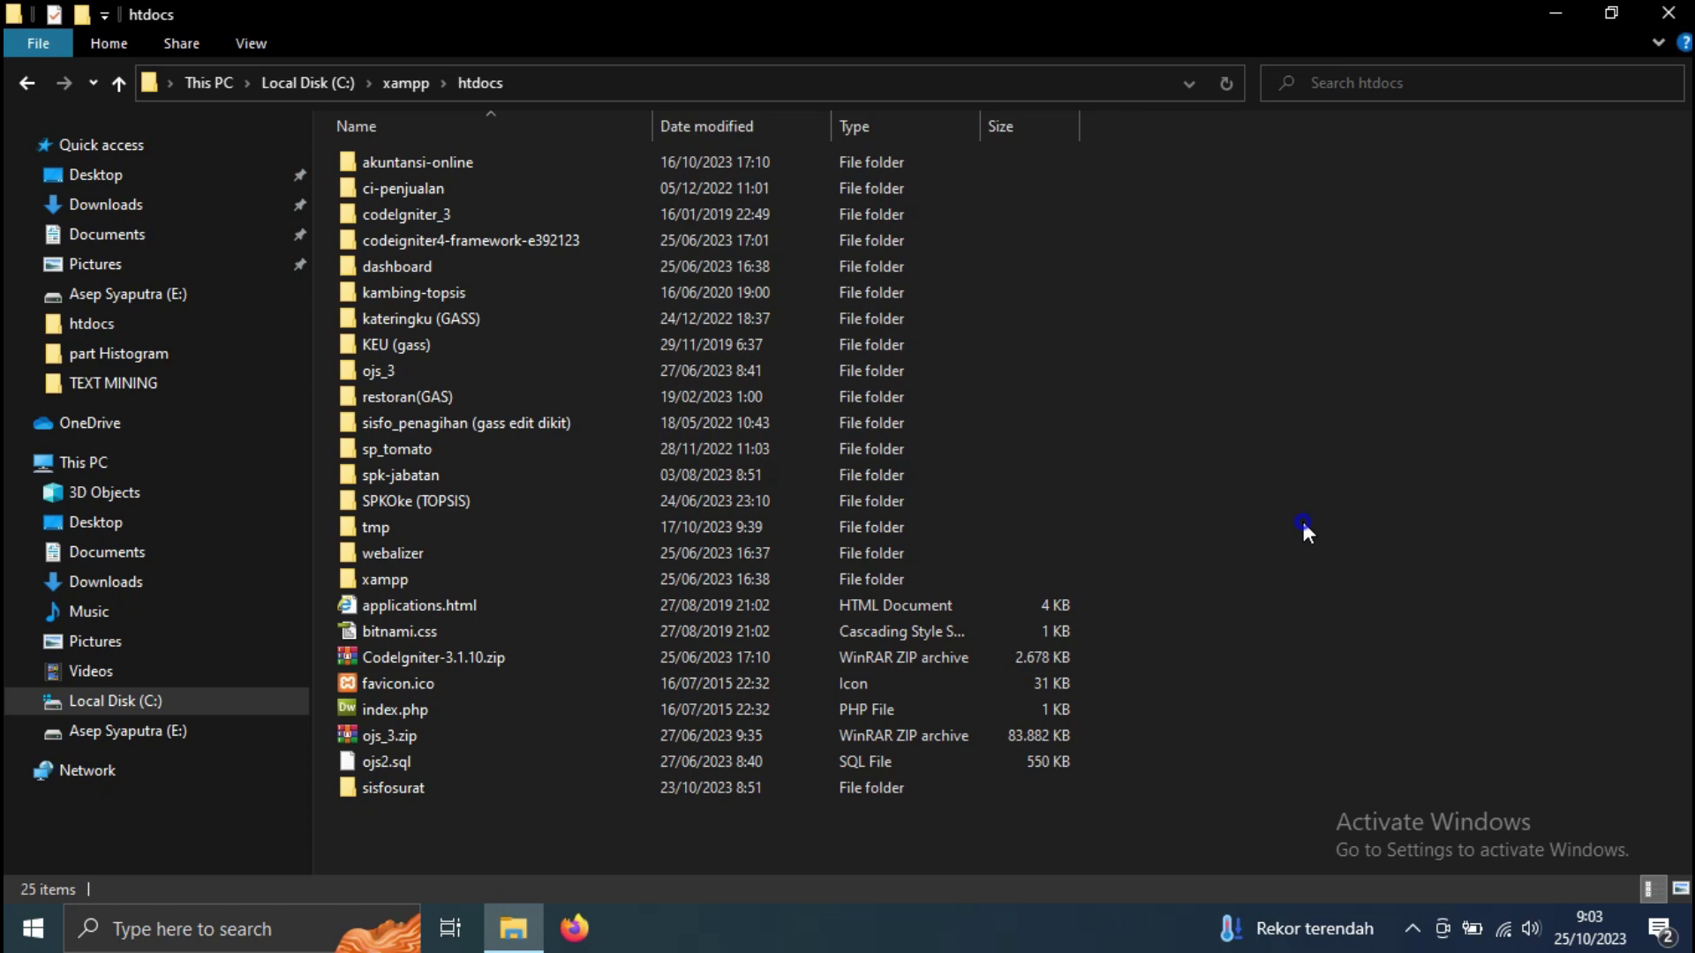
left_click(1333, 622)
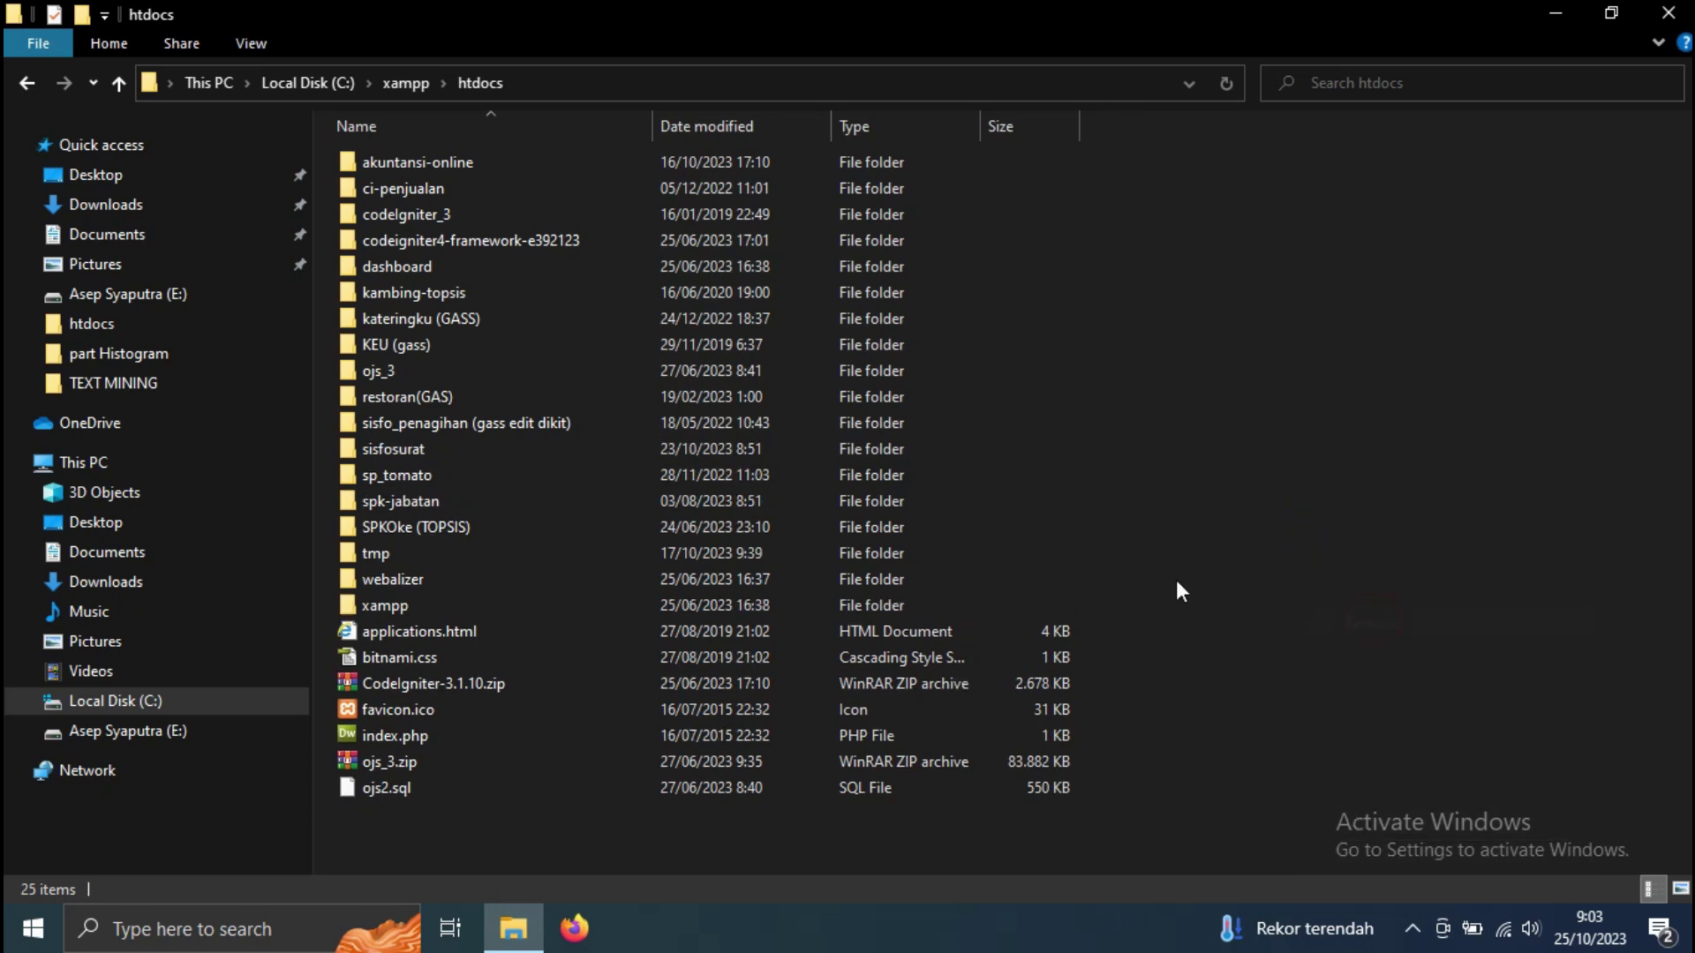
double_click(496, 451)
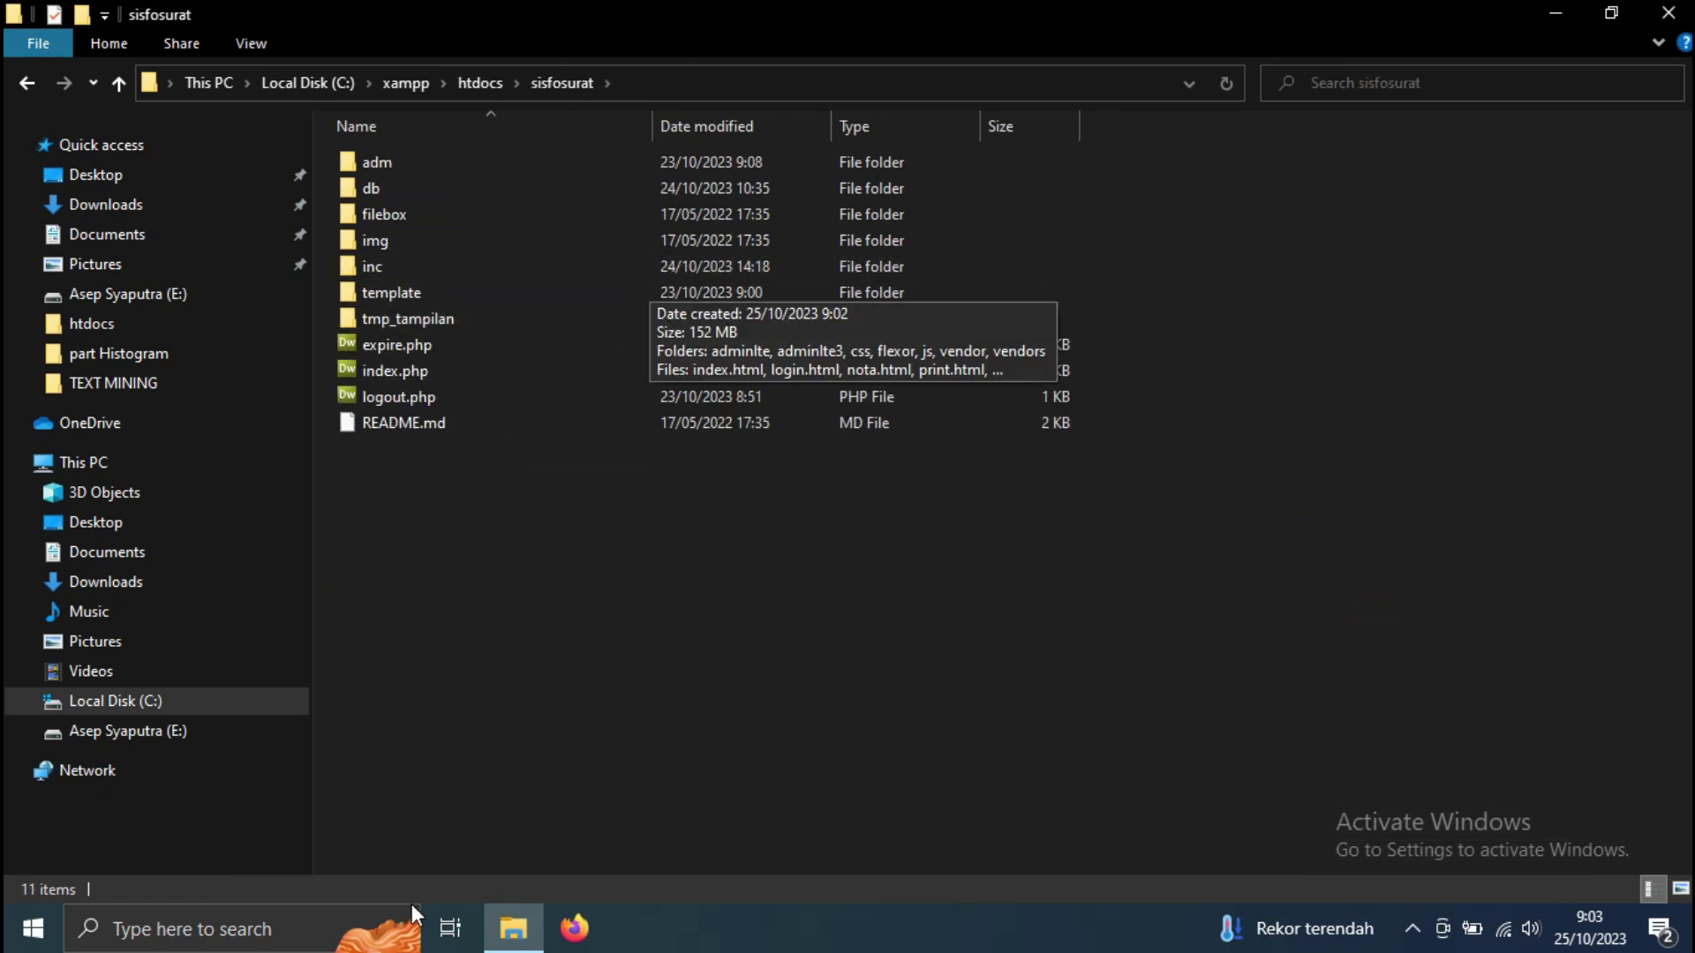
- Open the XAMPP Control Panel, check whether the Apache and MySQL modules are running, and close it
left_click(246, 939)
type("xamp")
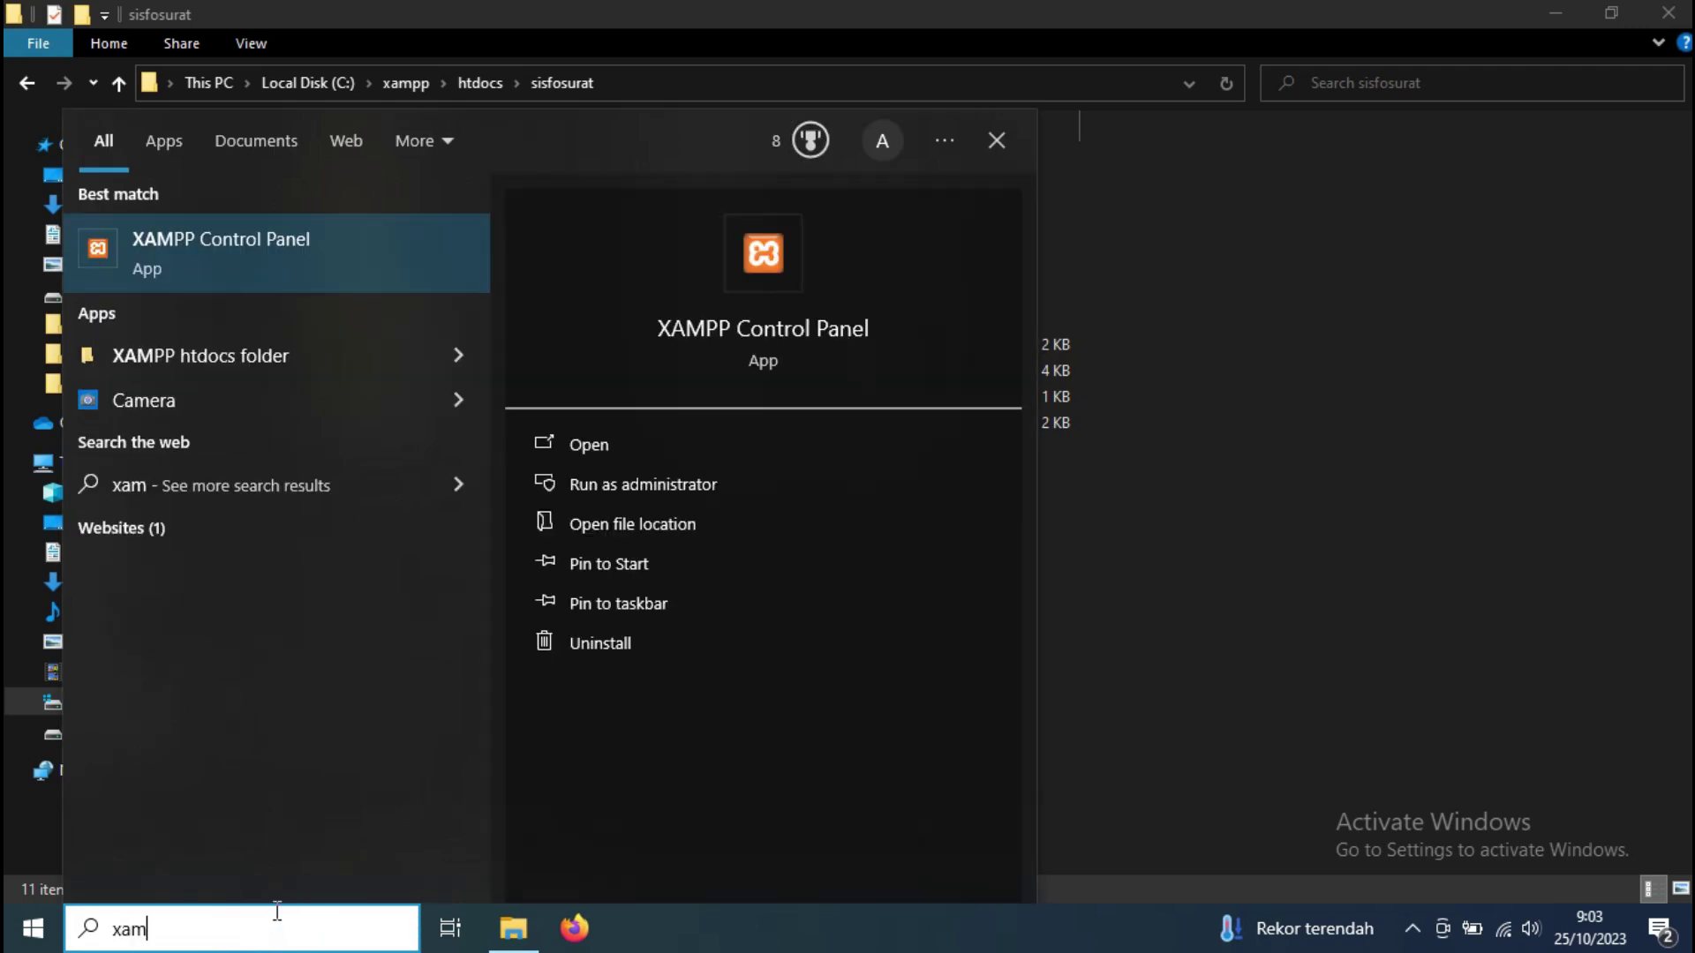
left_click(198, 272)
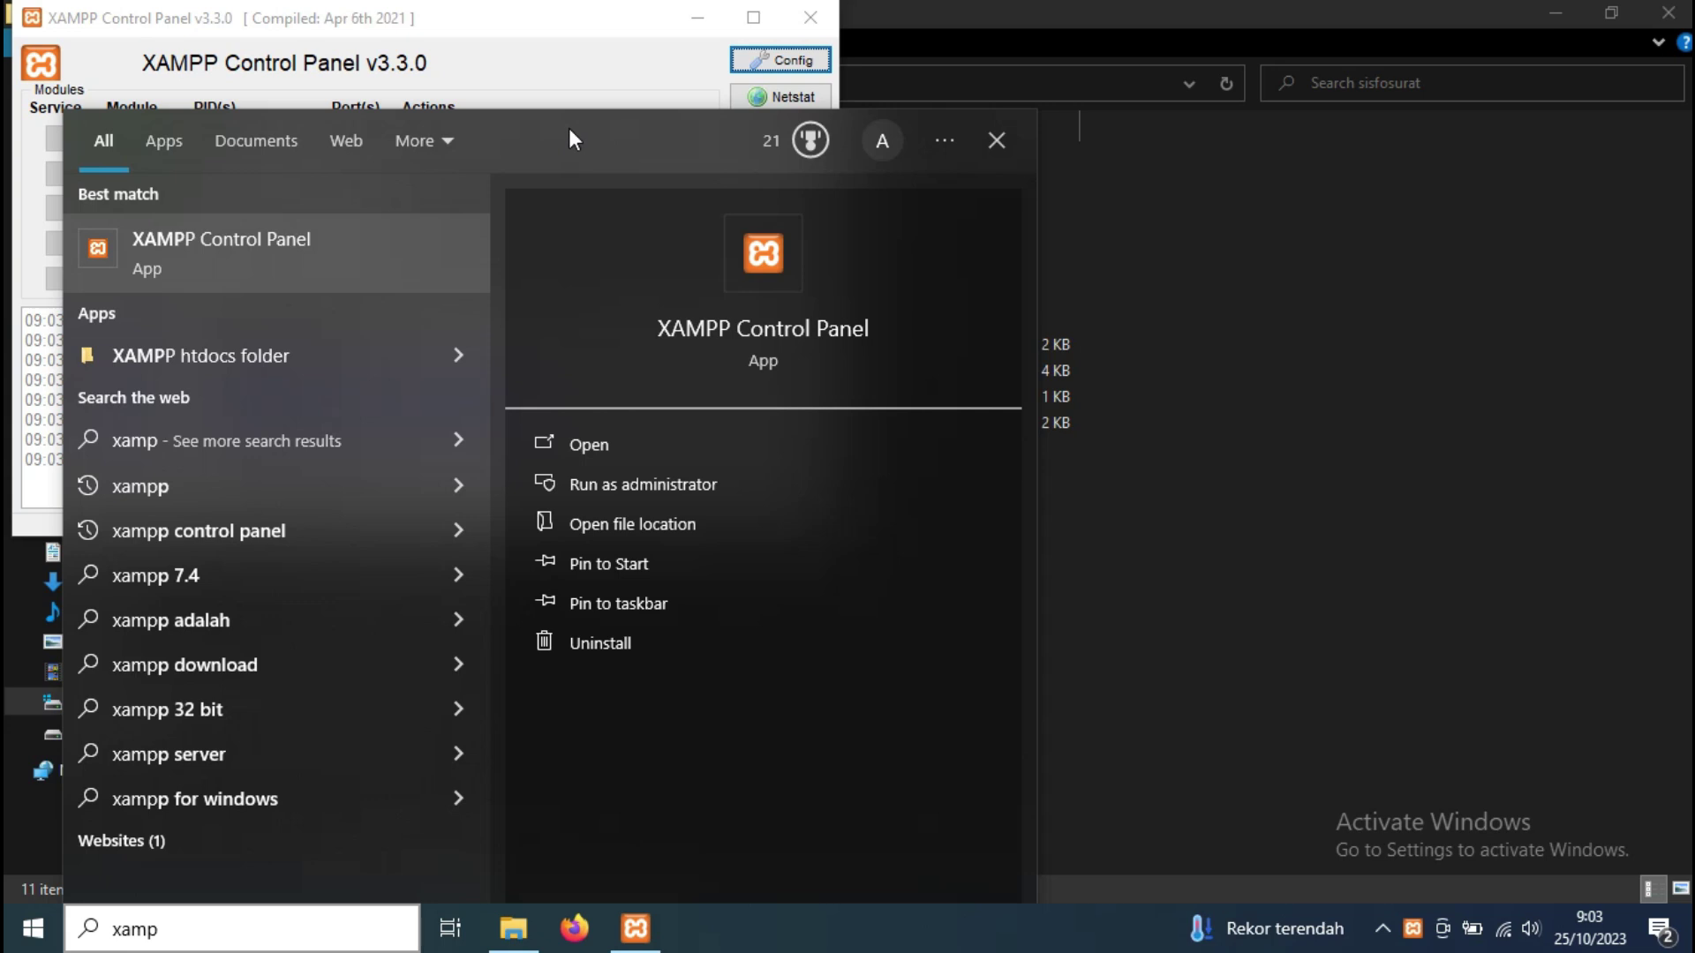
left_click(575, 46)
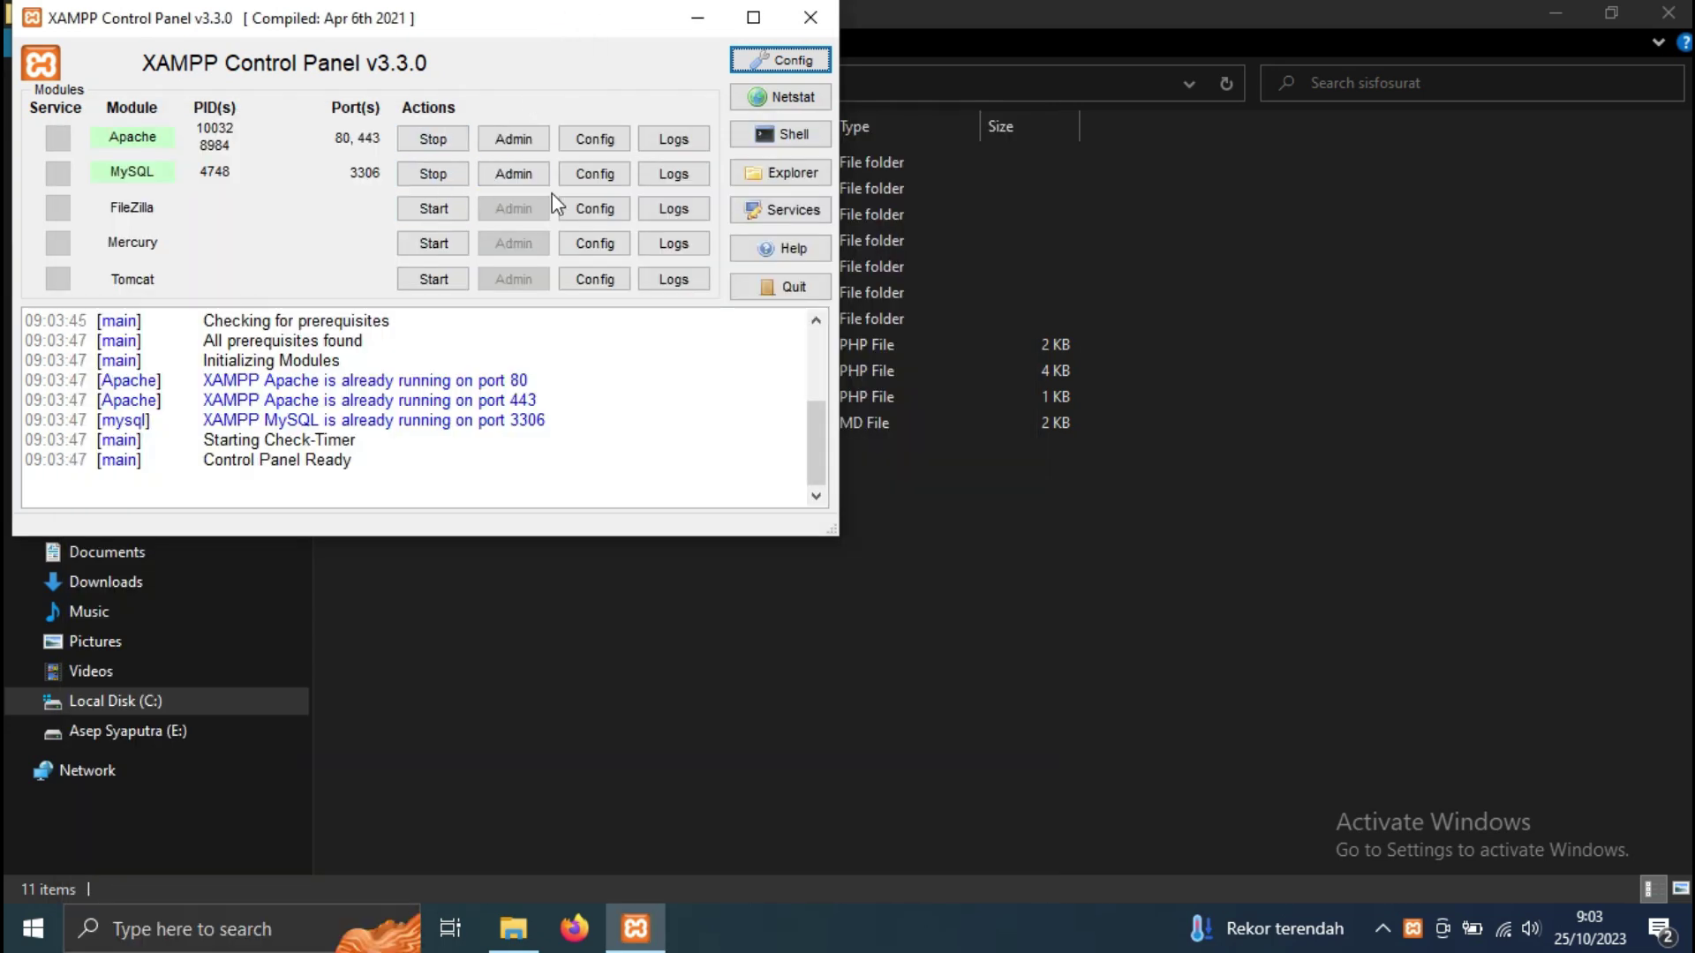
left_click(810, 18)
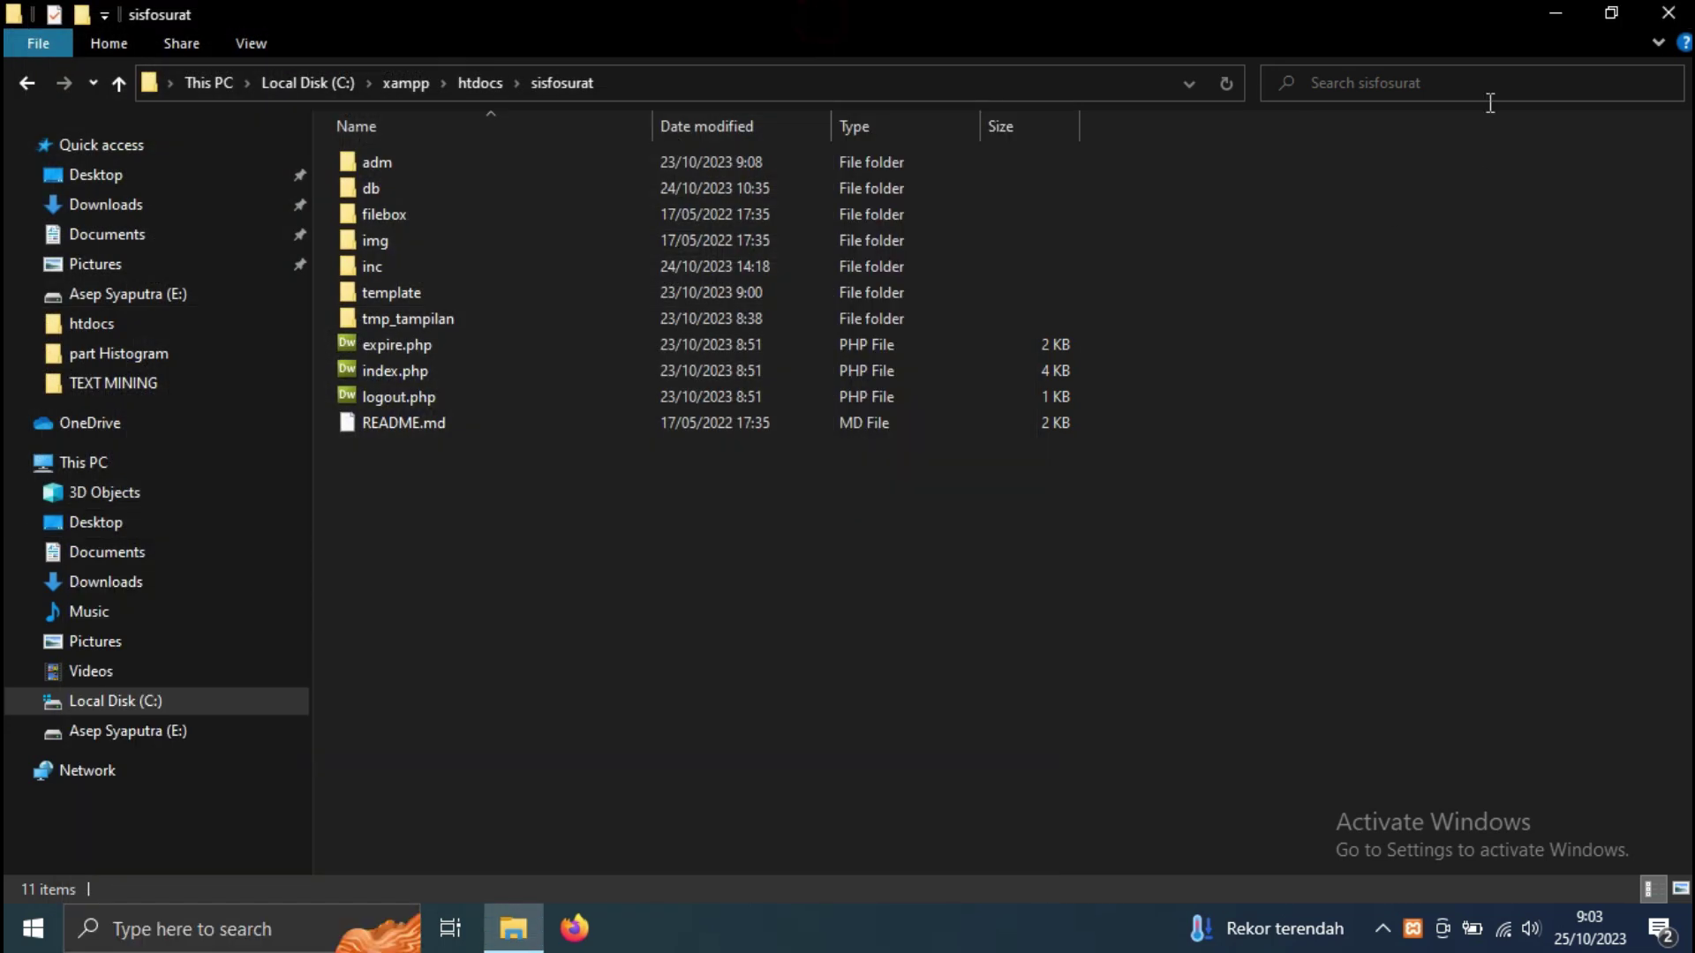
- Minimize the folder window, launch Firefox from the desktop and close its What's new page
left_click(1544, 15)
right_click(1195, 57)
right_click(1277, 140)
left_click(1333, 214)
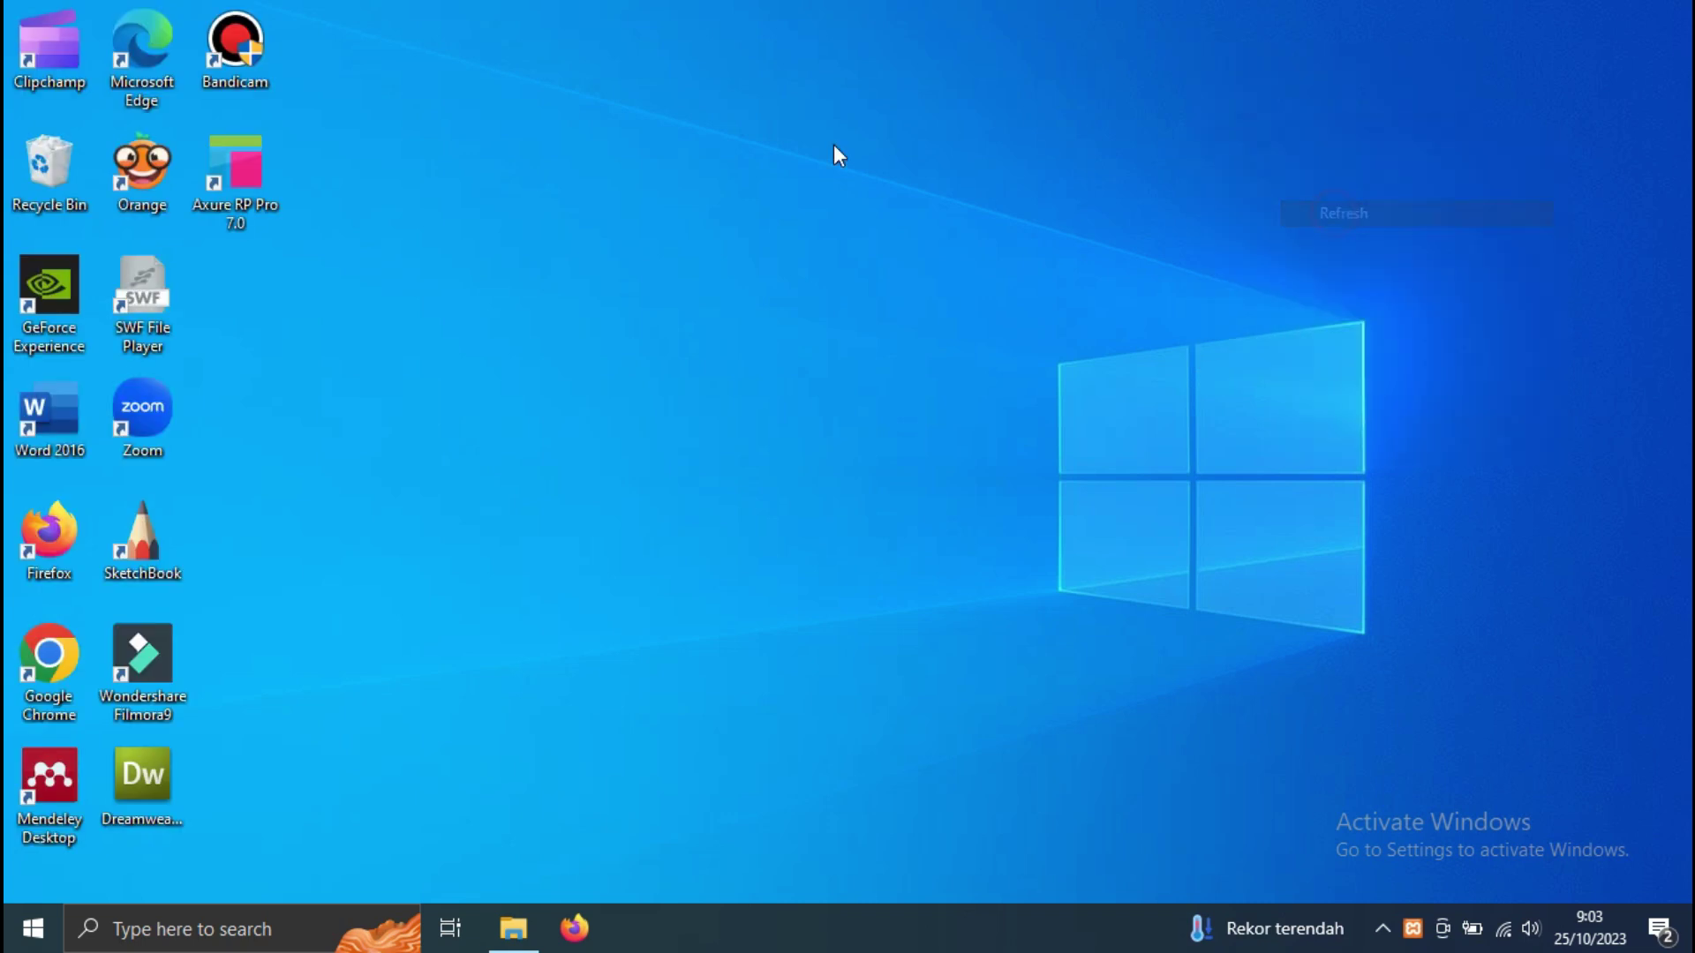
double_click(40, 542)
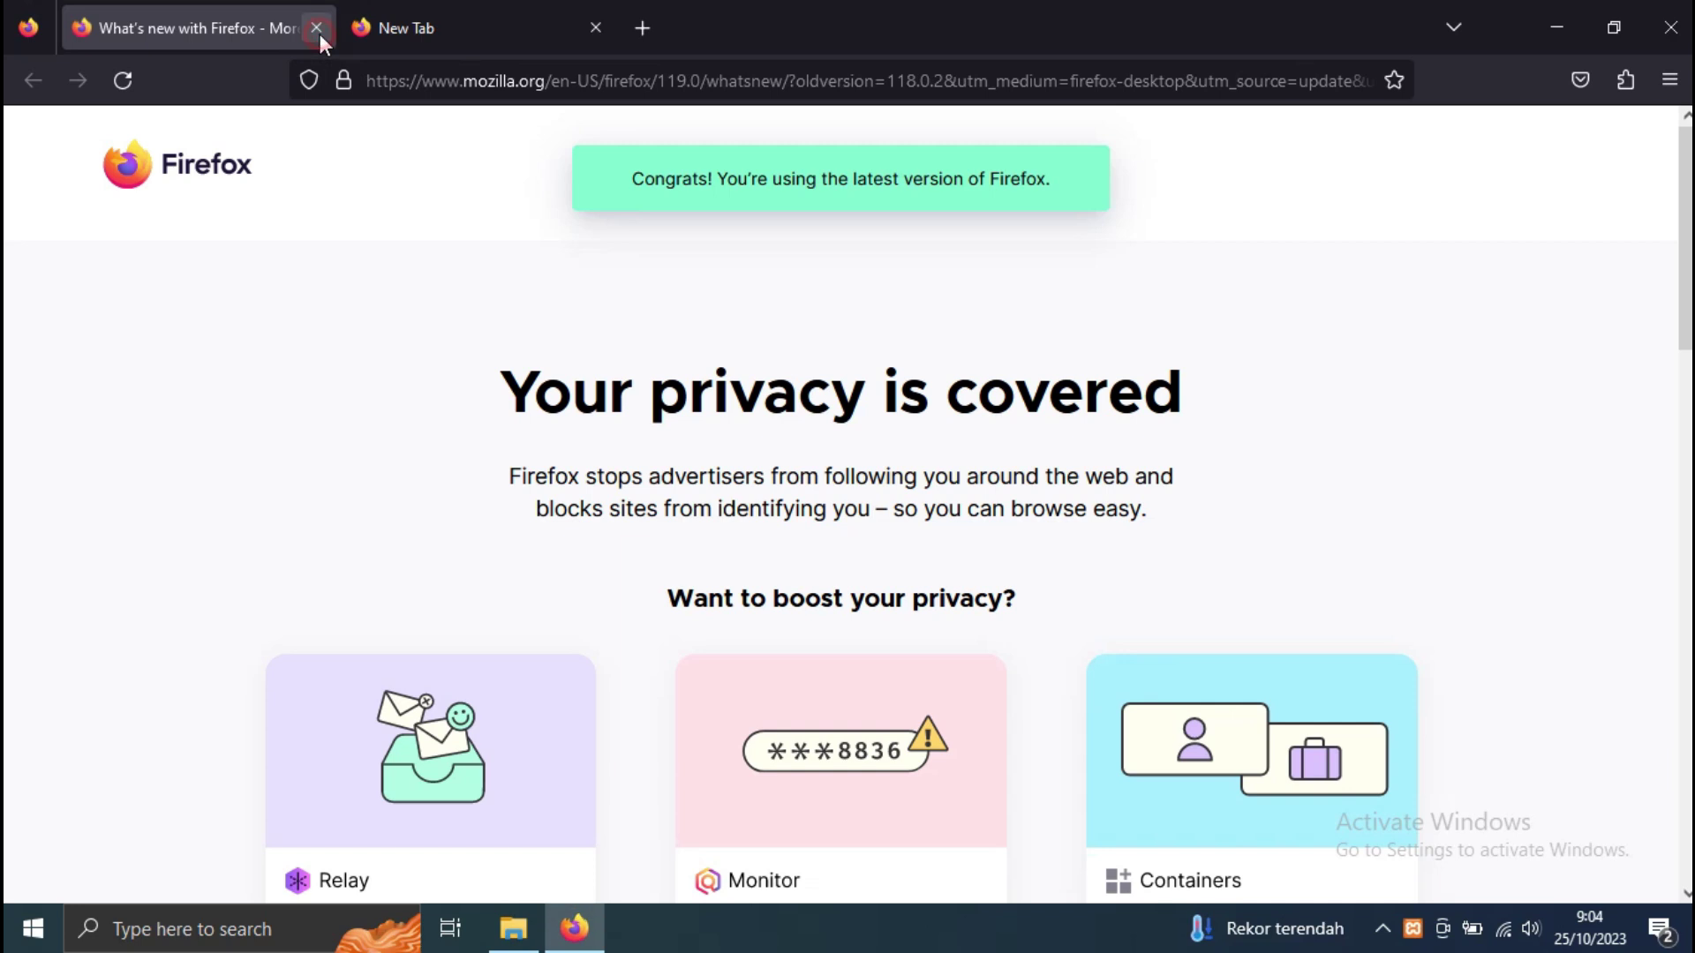
left_click(316, 27)
- Load localhost/sisfosurat/ in Firefox, checking the project folder's name in File Explorer
left_click(429, 82)
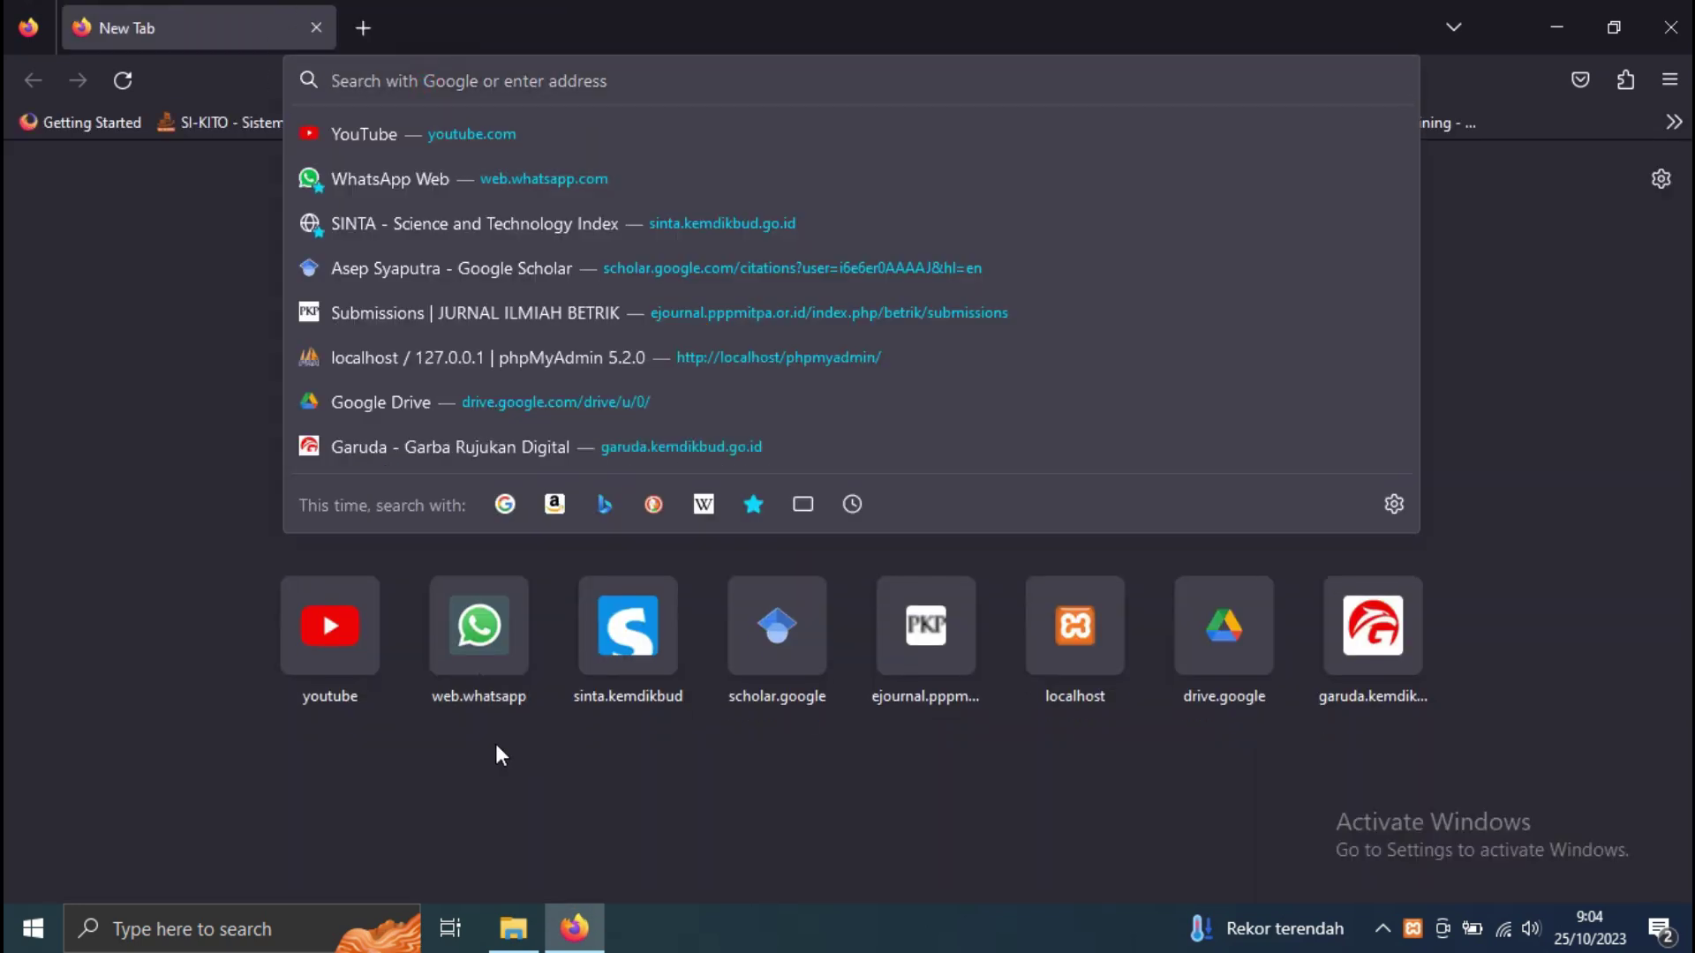
type("localhost/")
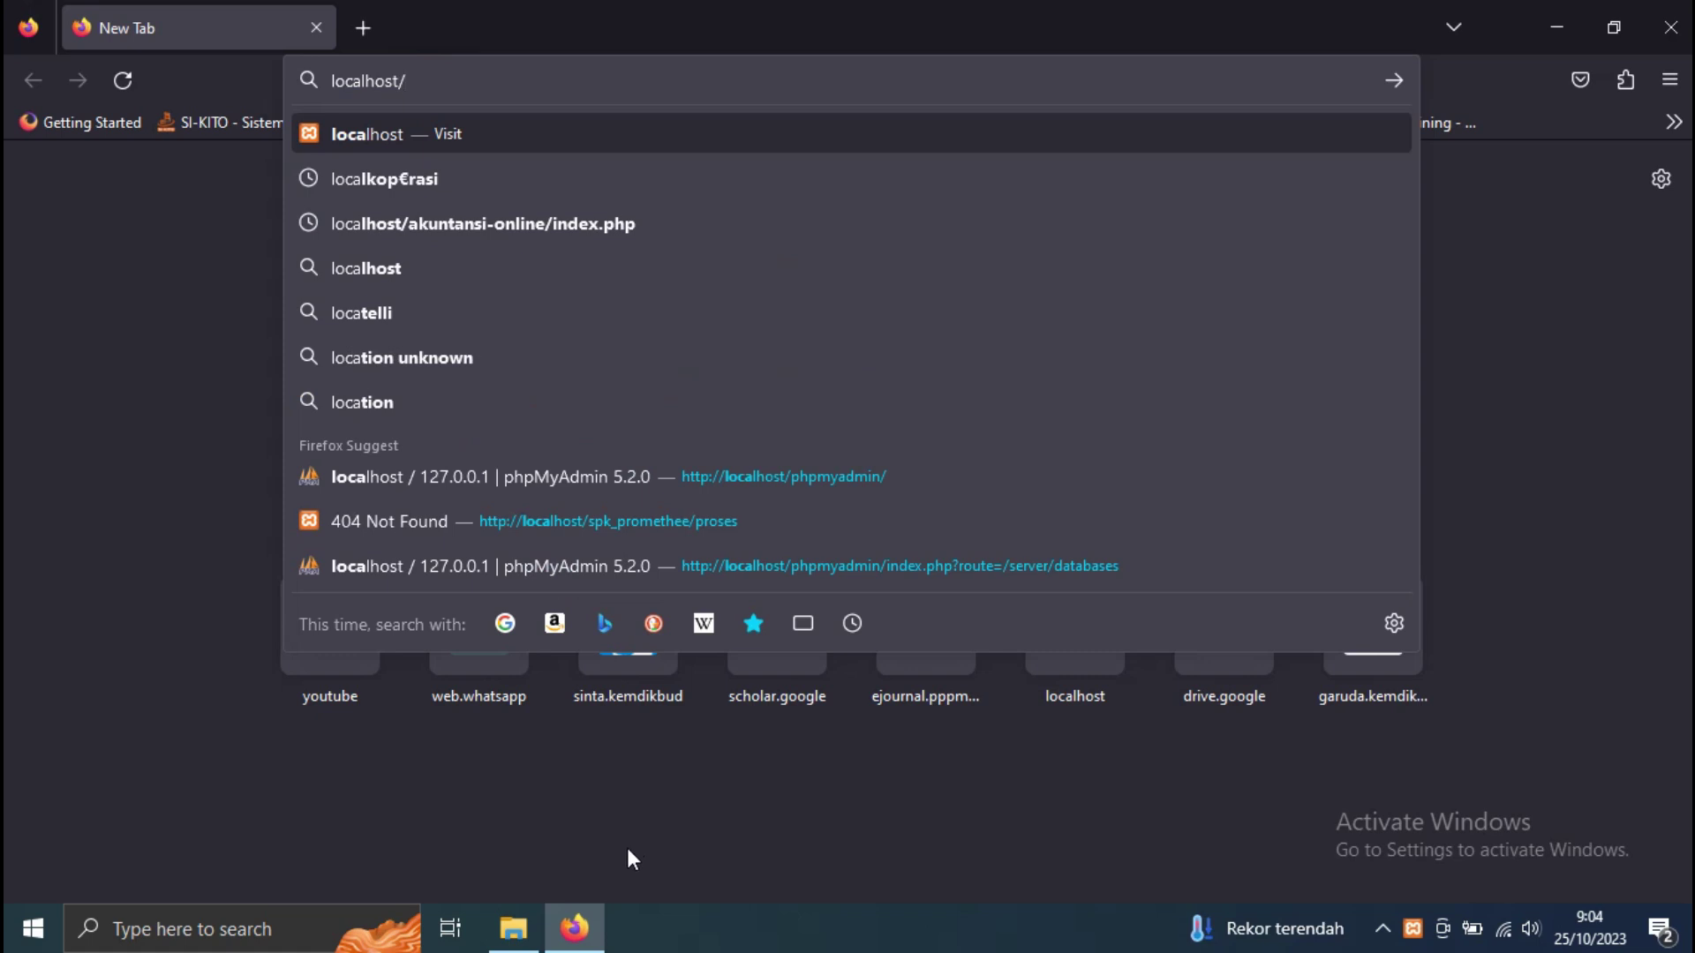
left_click(513, 928)
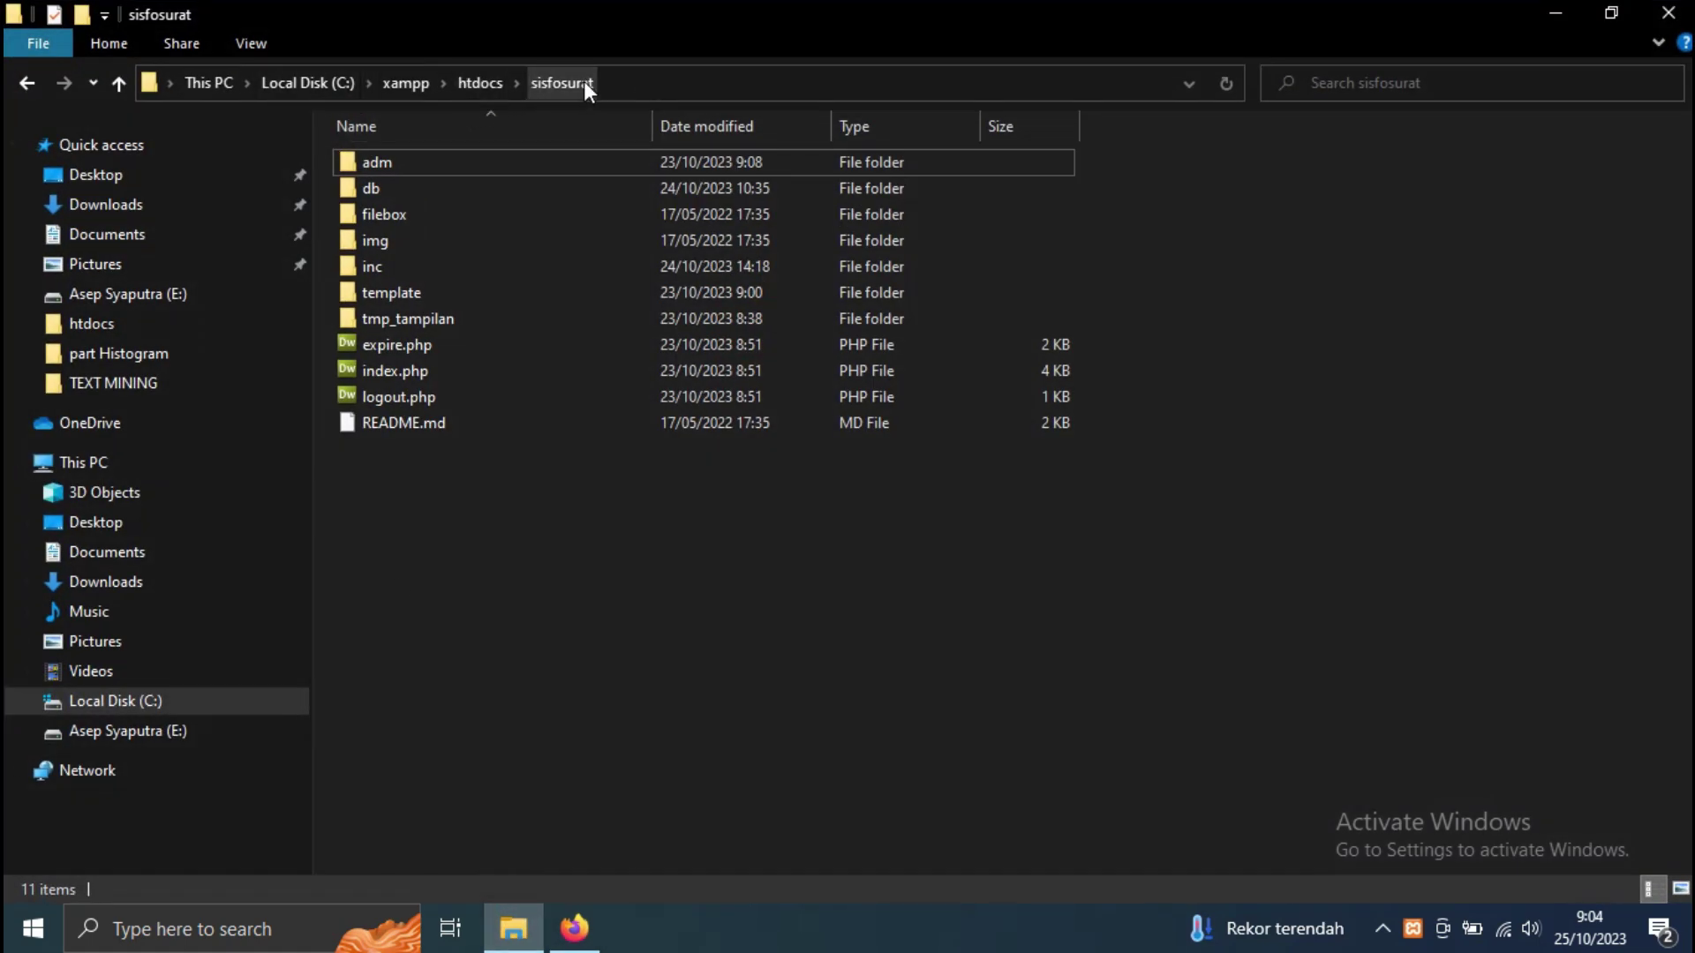
key("alt+Tab")
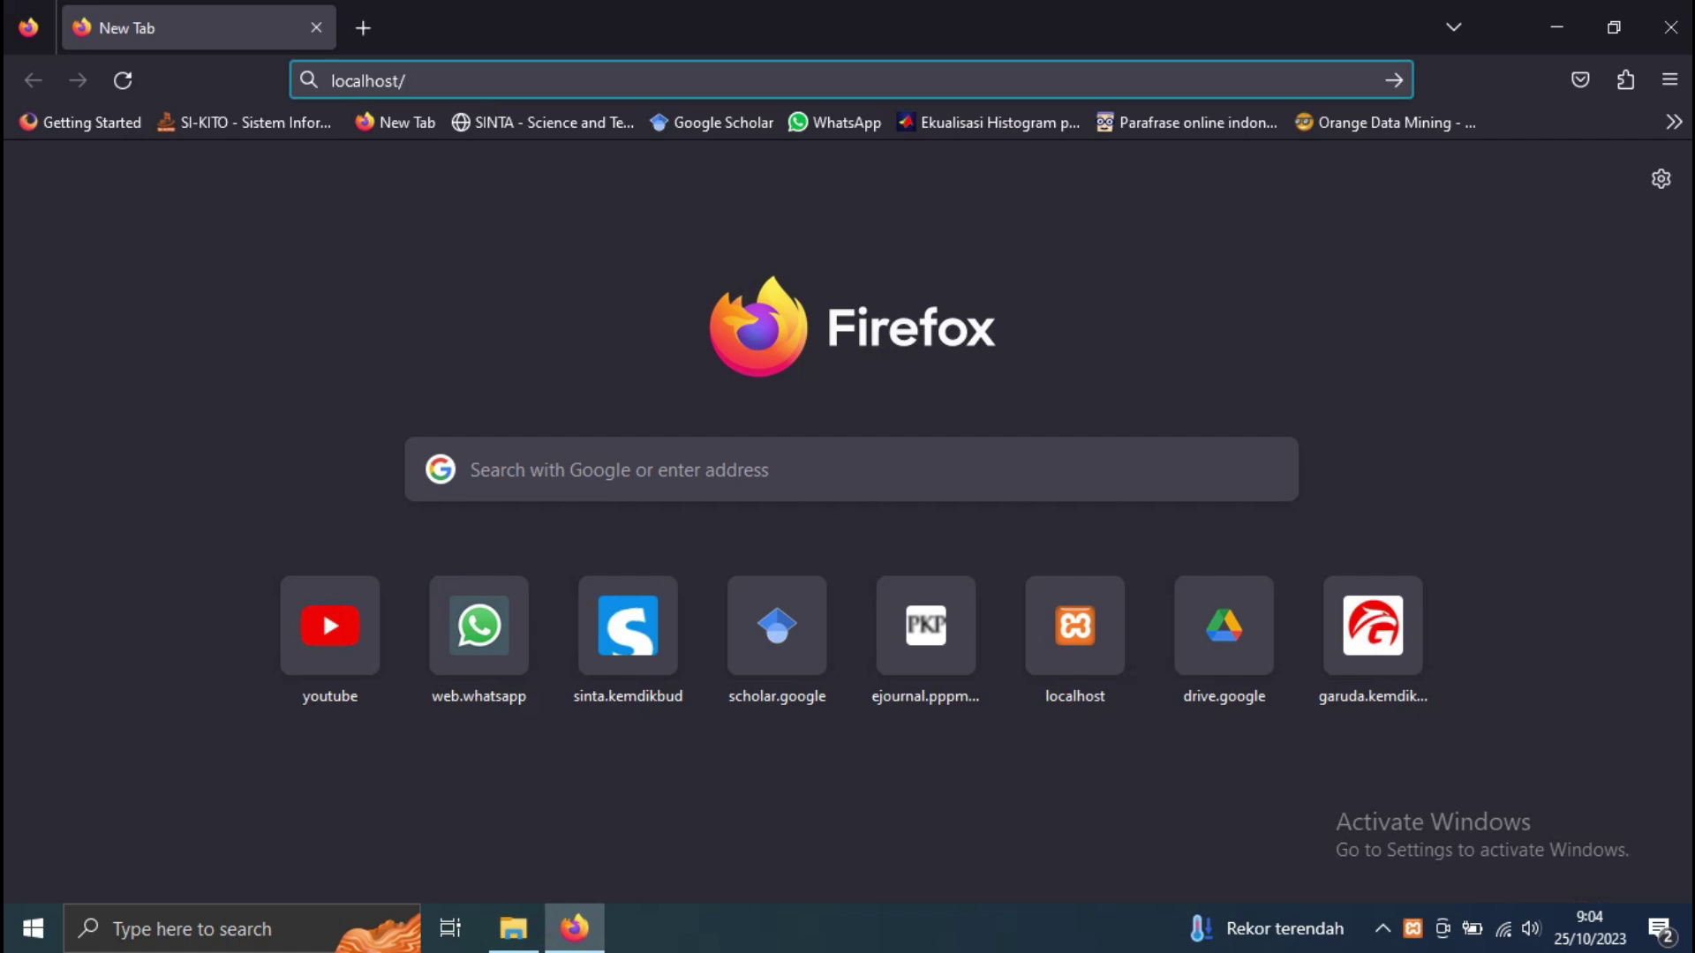
type("sisfosurat/")
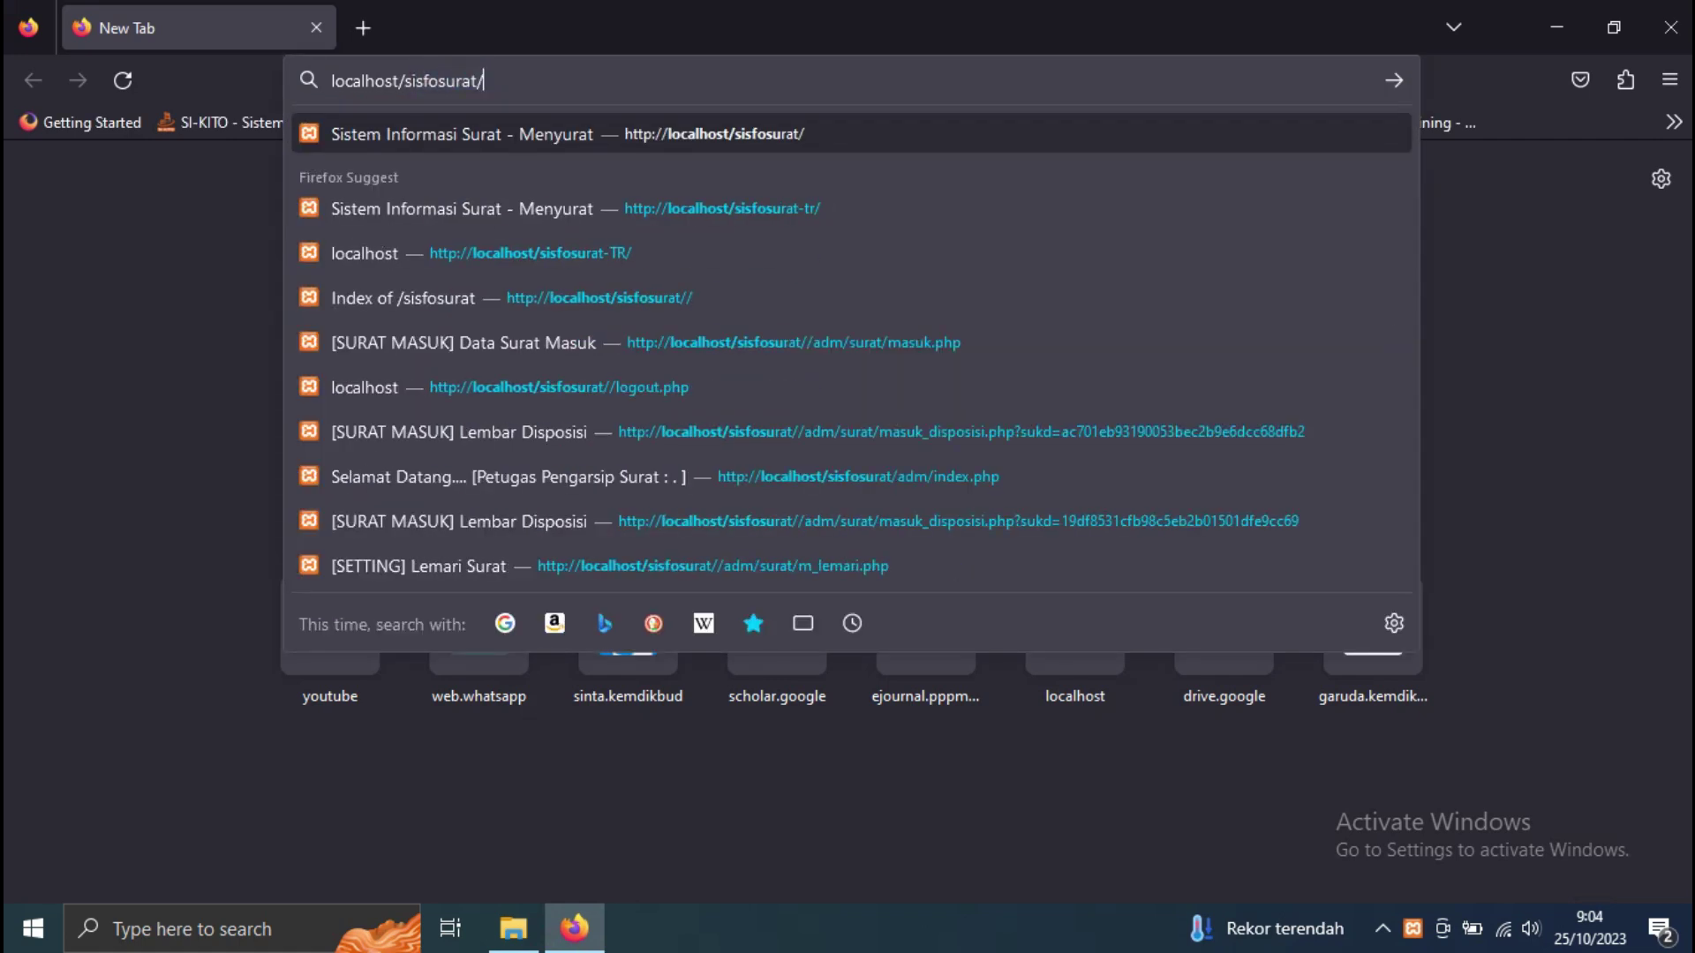
key("Return")
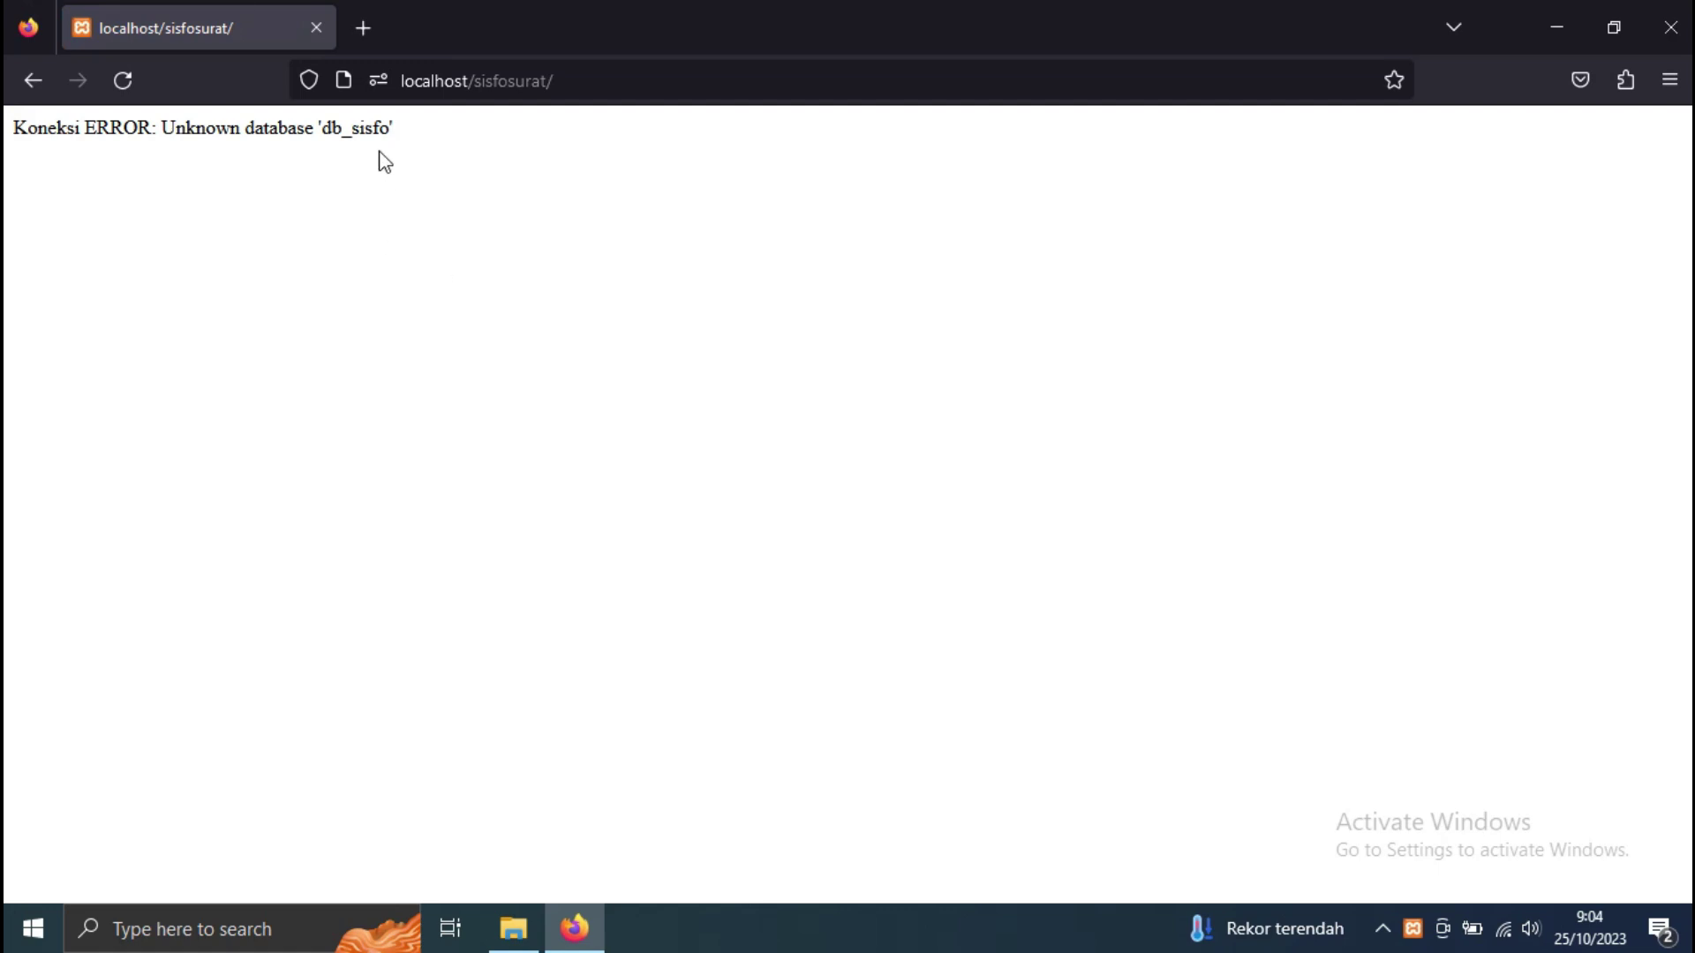
- Look in the db subfolder of sisfosurat for the database SQL file and return to Firefox
left_click(508, 916)
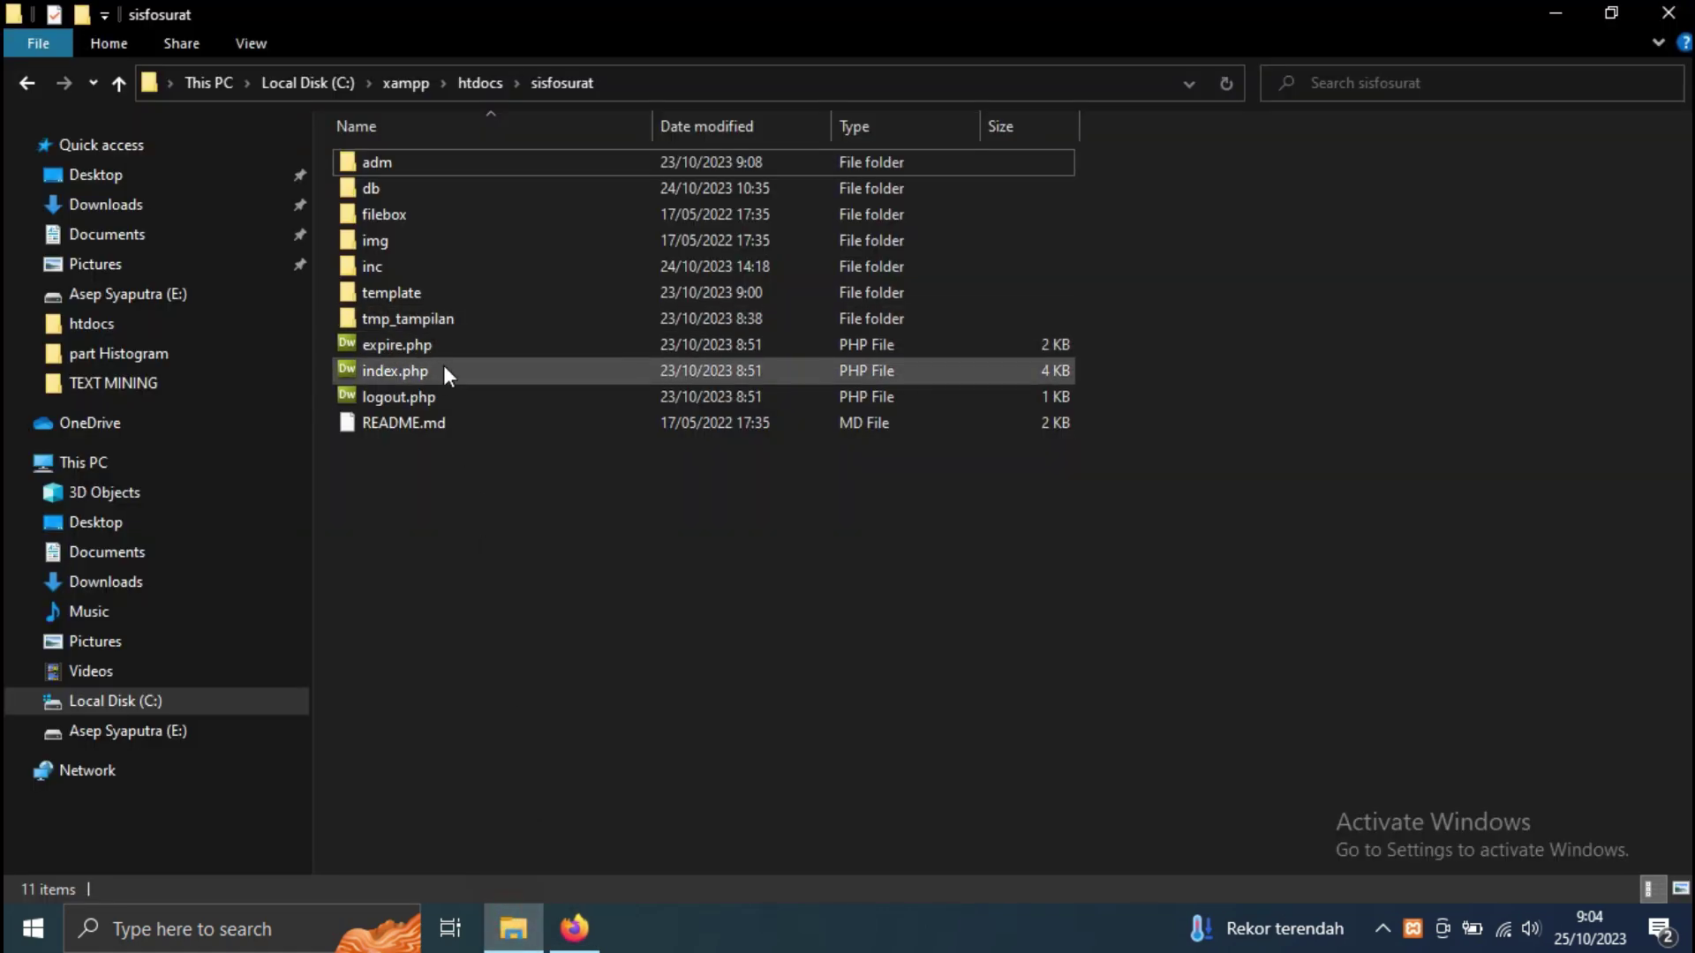
double_click(456, 192)
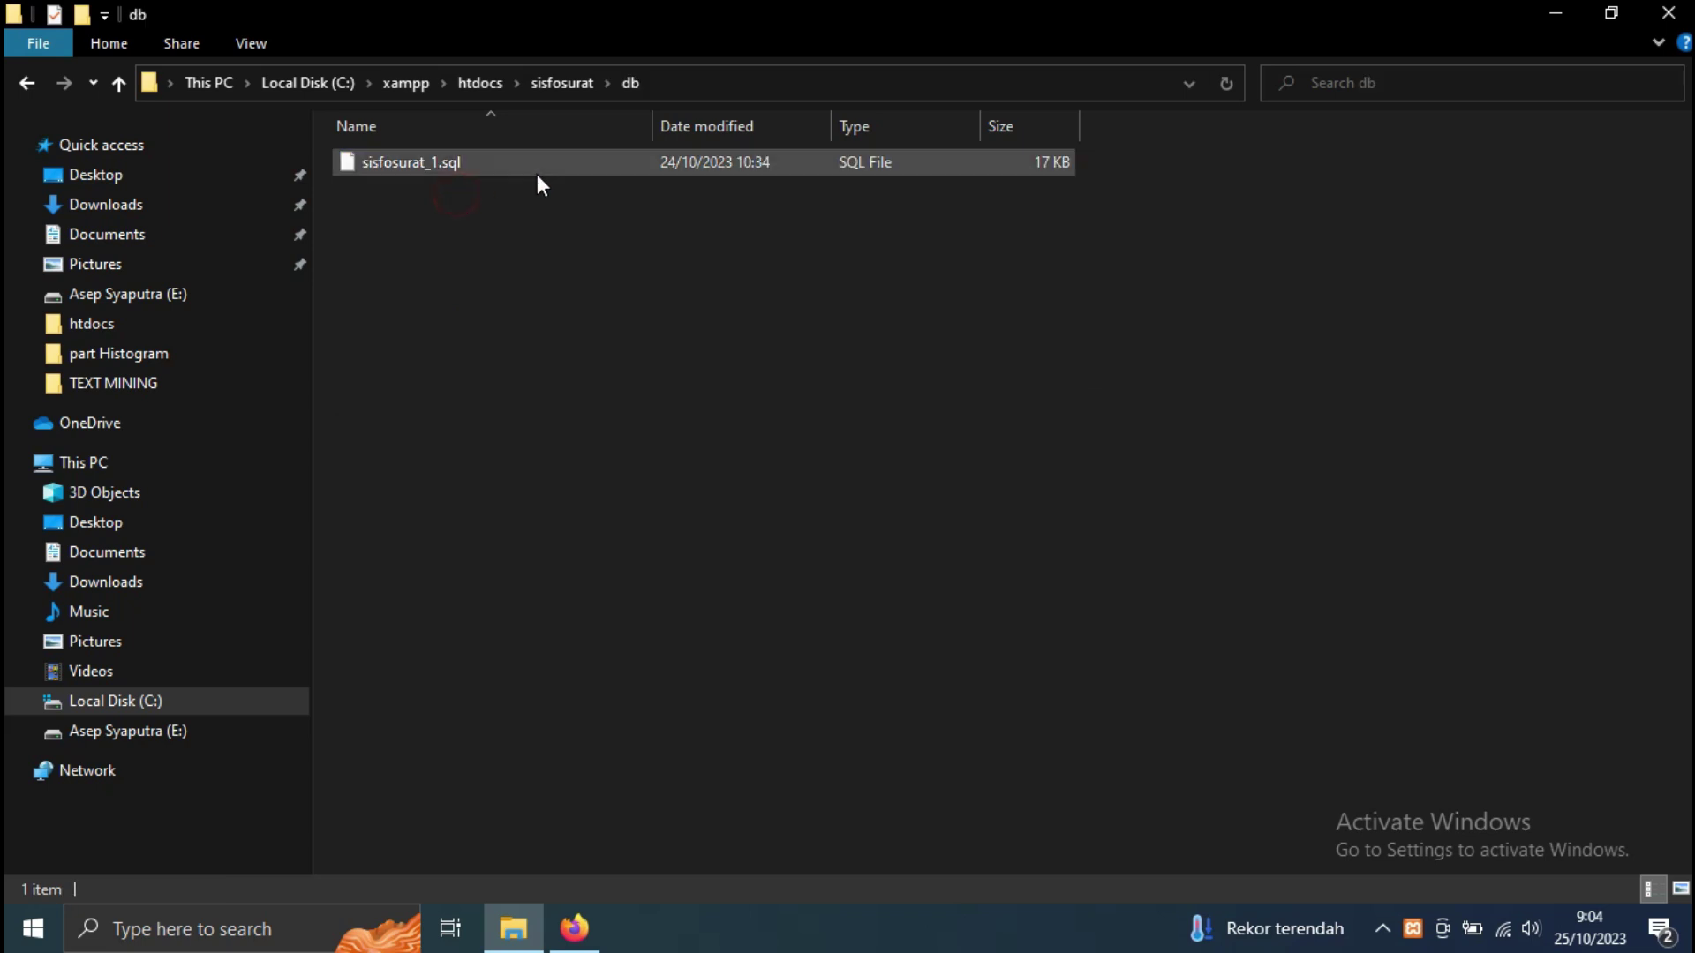
left_click(574, 928)
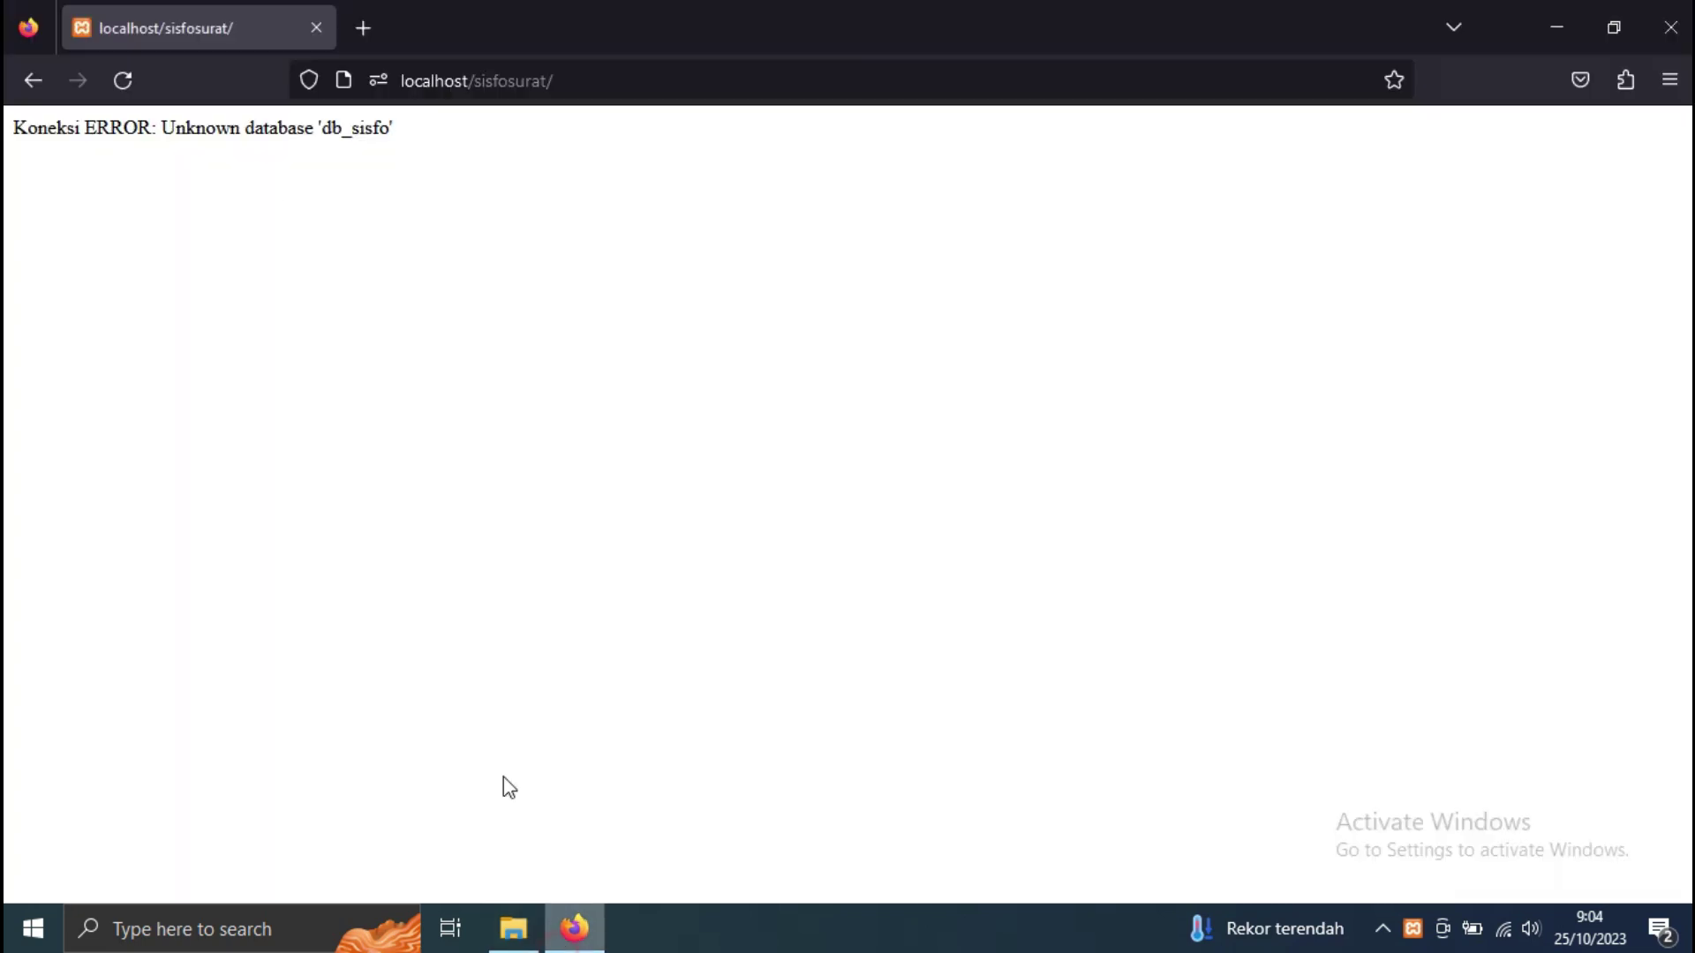
- Open phpMyAdmin at localhost/phpmyadmin/ in a new browser tab
left_click(377, 35)
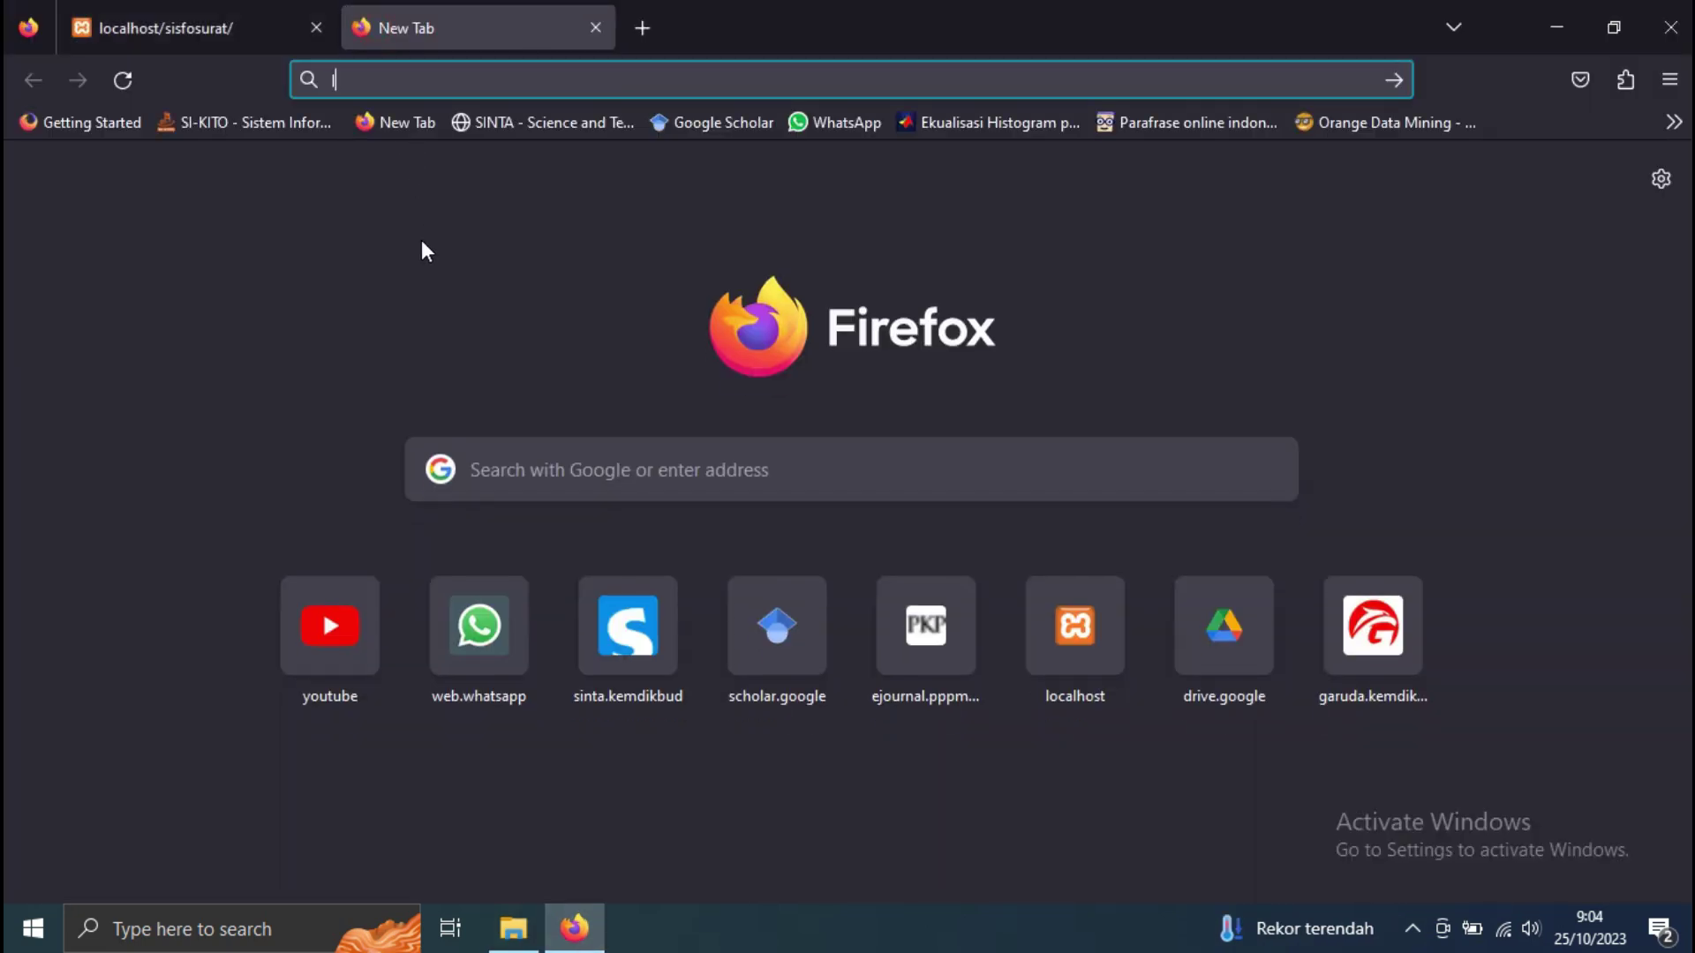
type("local")
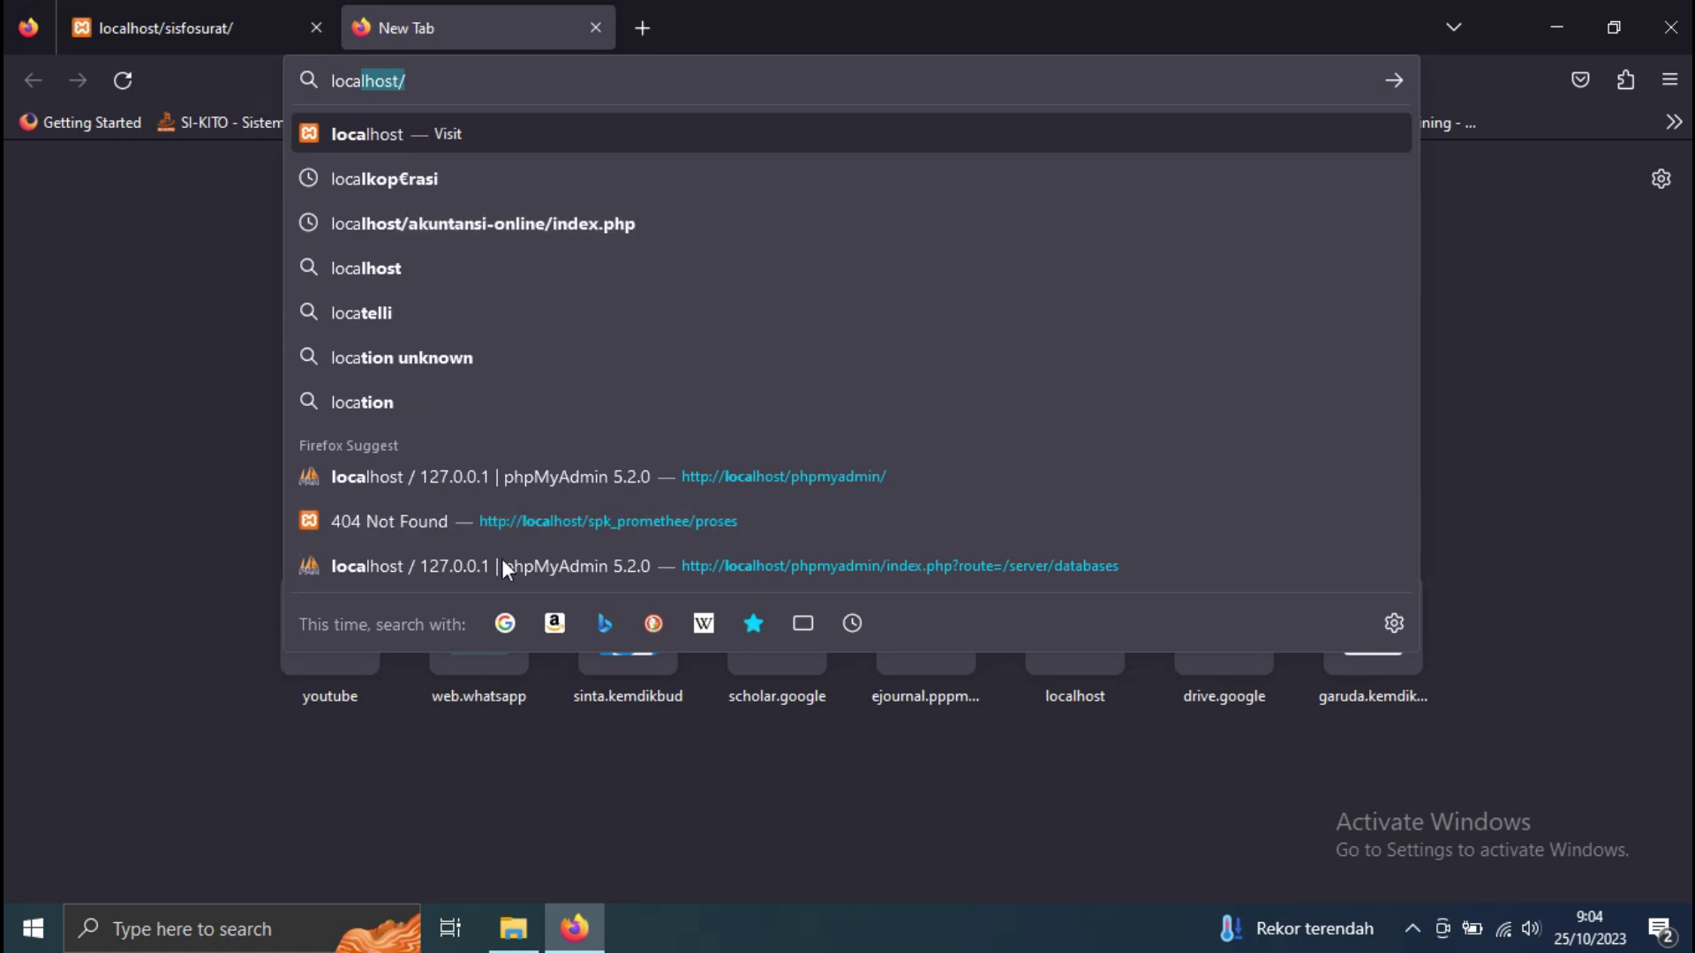
left_click(617, 474)
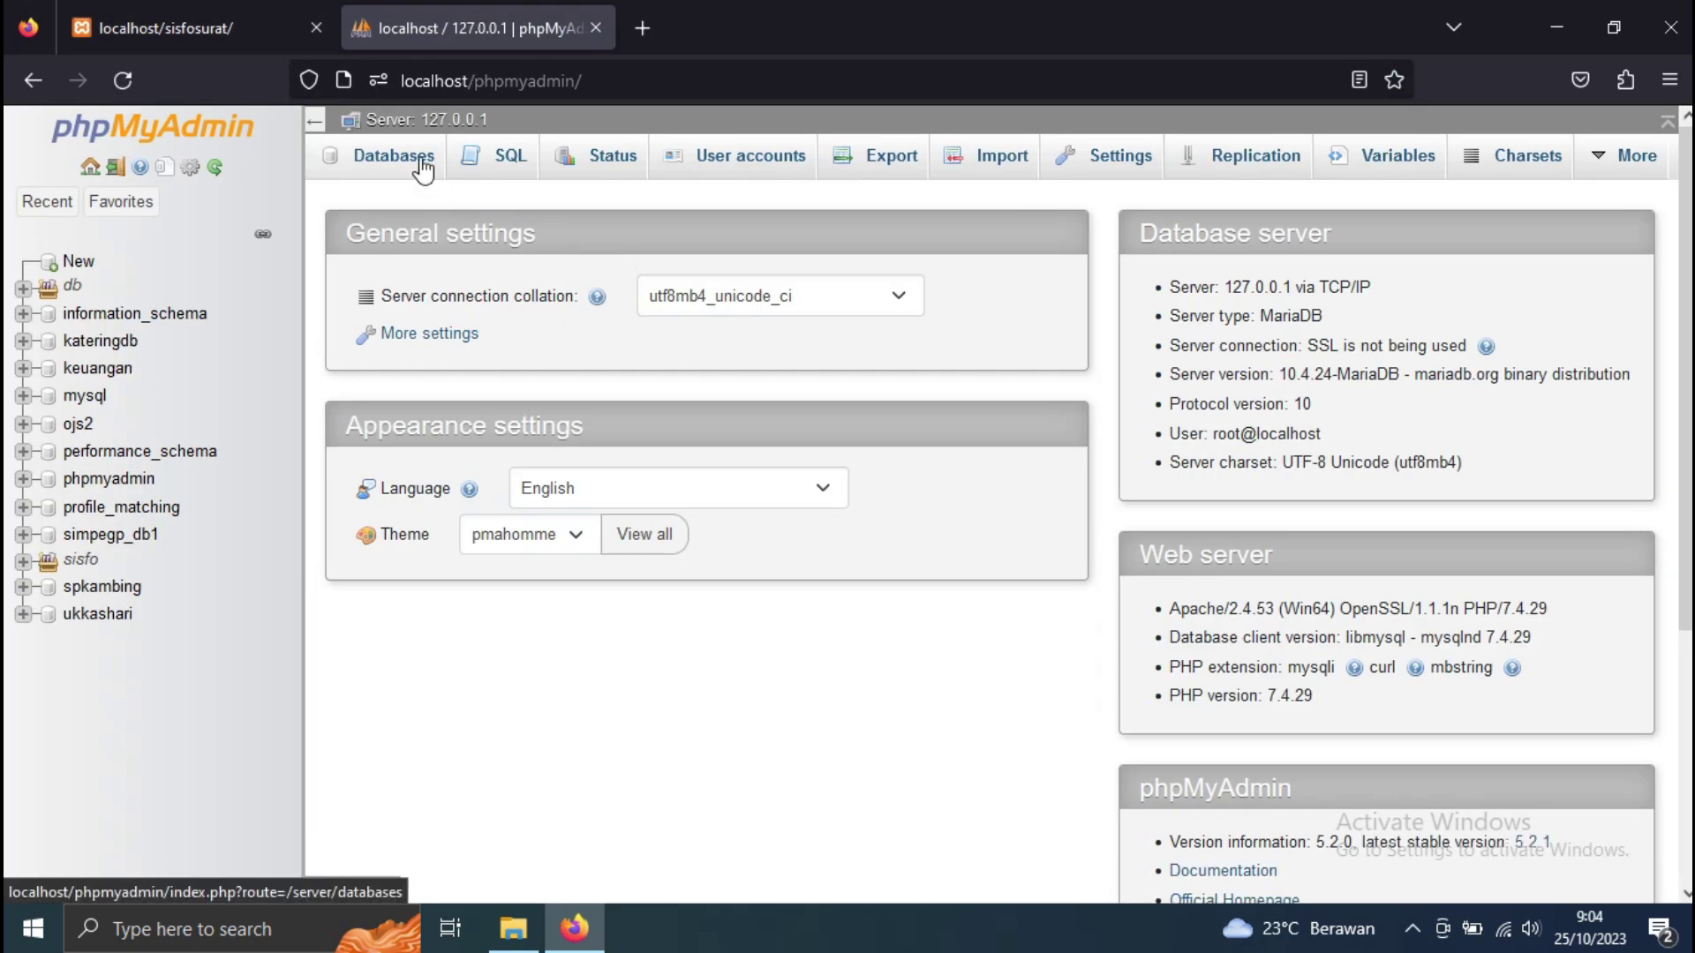
- Create a new database named db_surat in phpMyAdmin
left_click(422, 164)
type("db_surat")
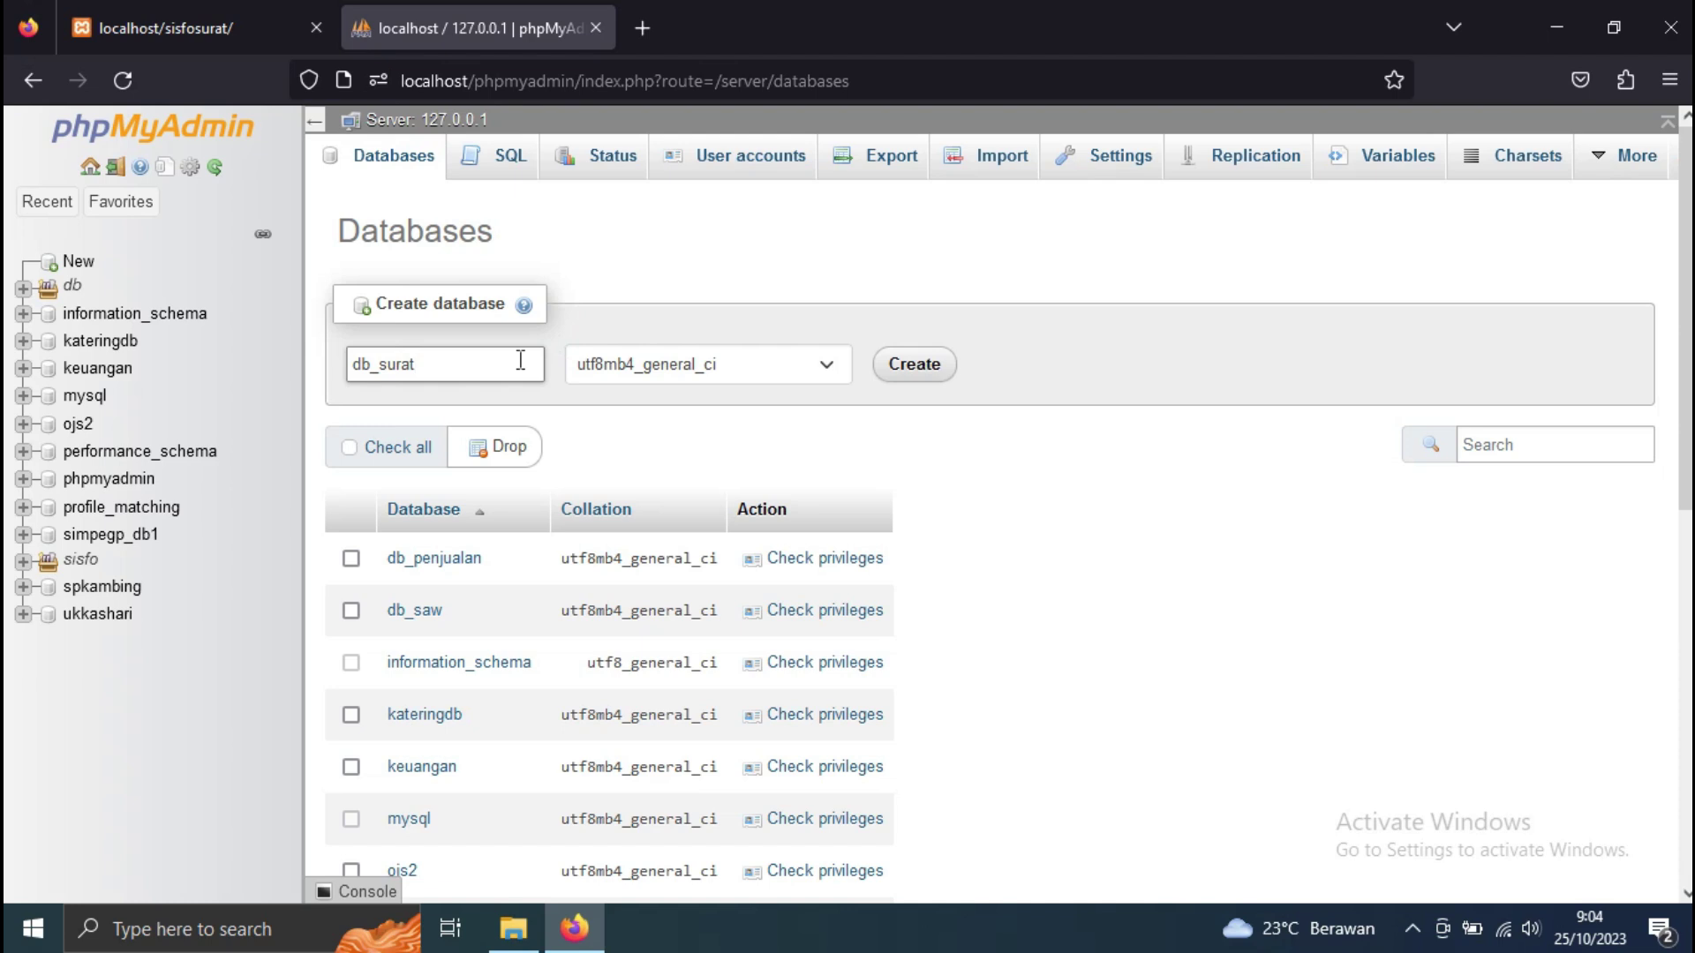
left_click(914, 366)
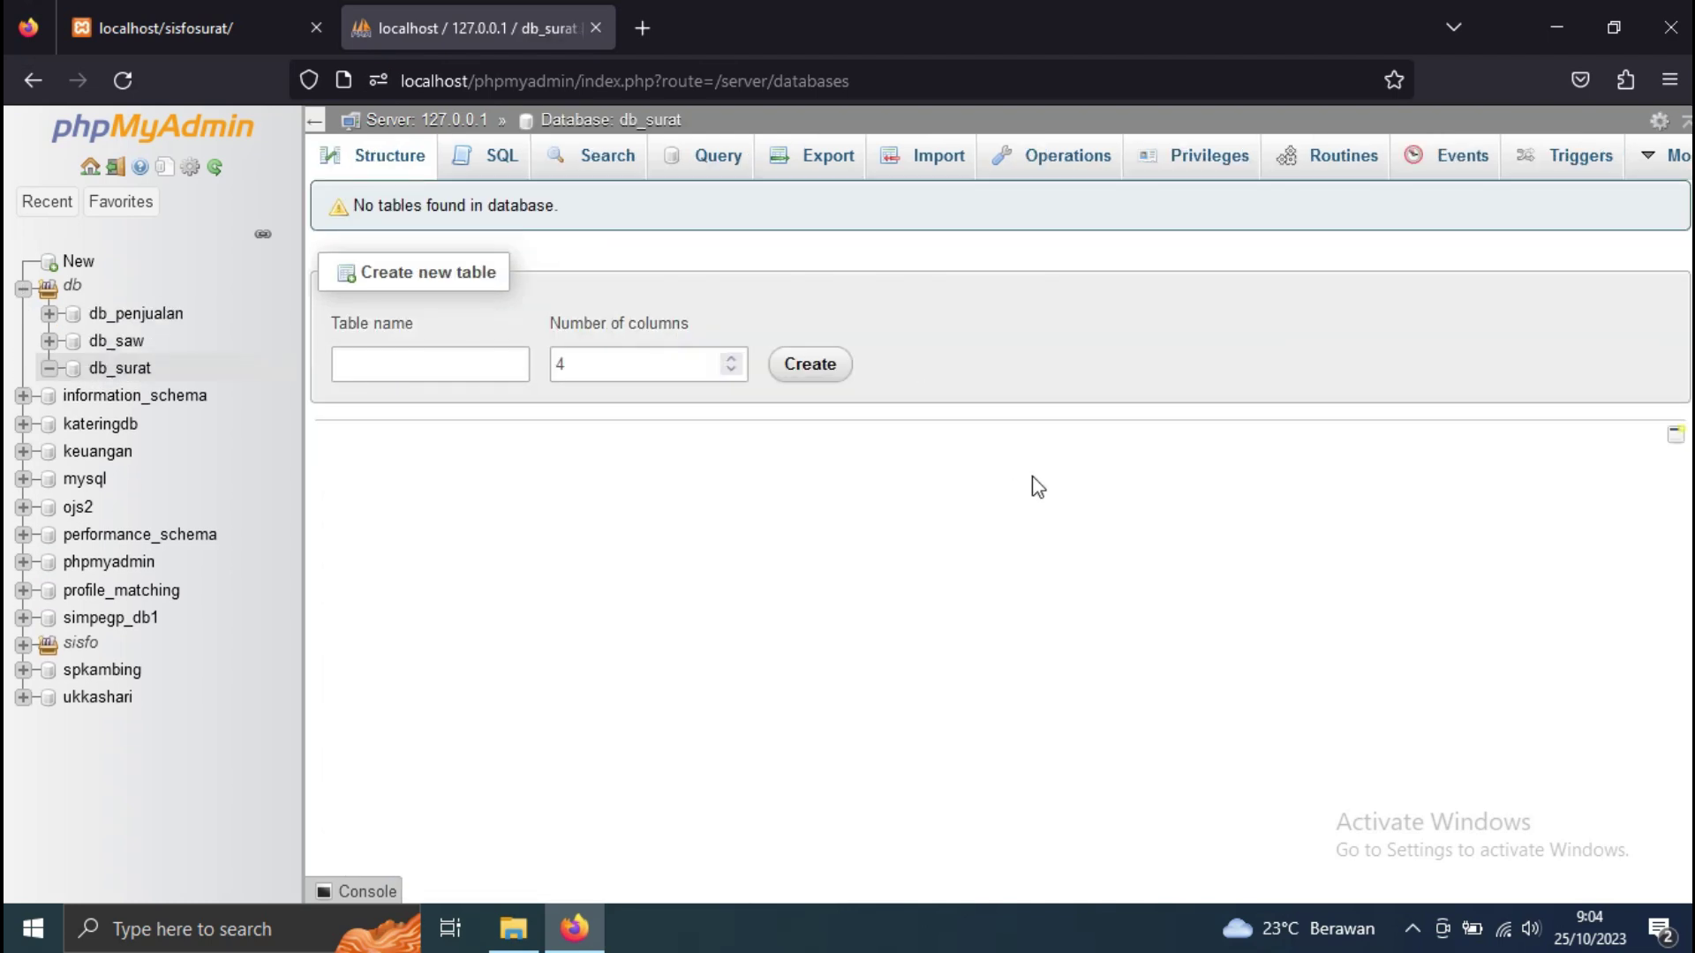
- Import sisfosurat_1.sql from C:\xampp\htdocs\sisfosurat\db into the db_surat database with the default SQL options
left_click(937, 159)
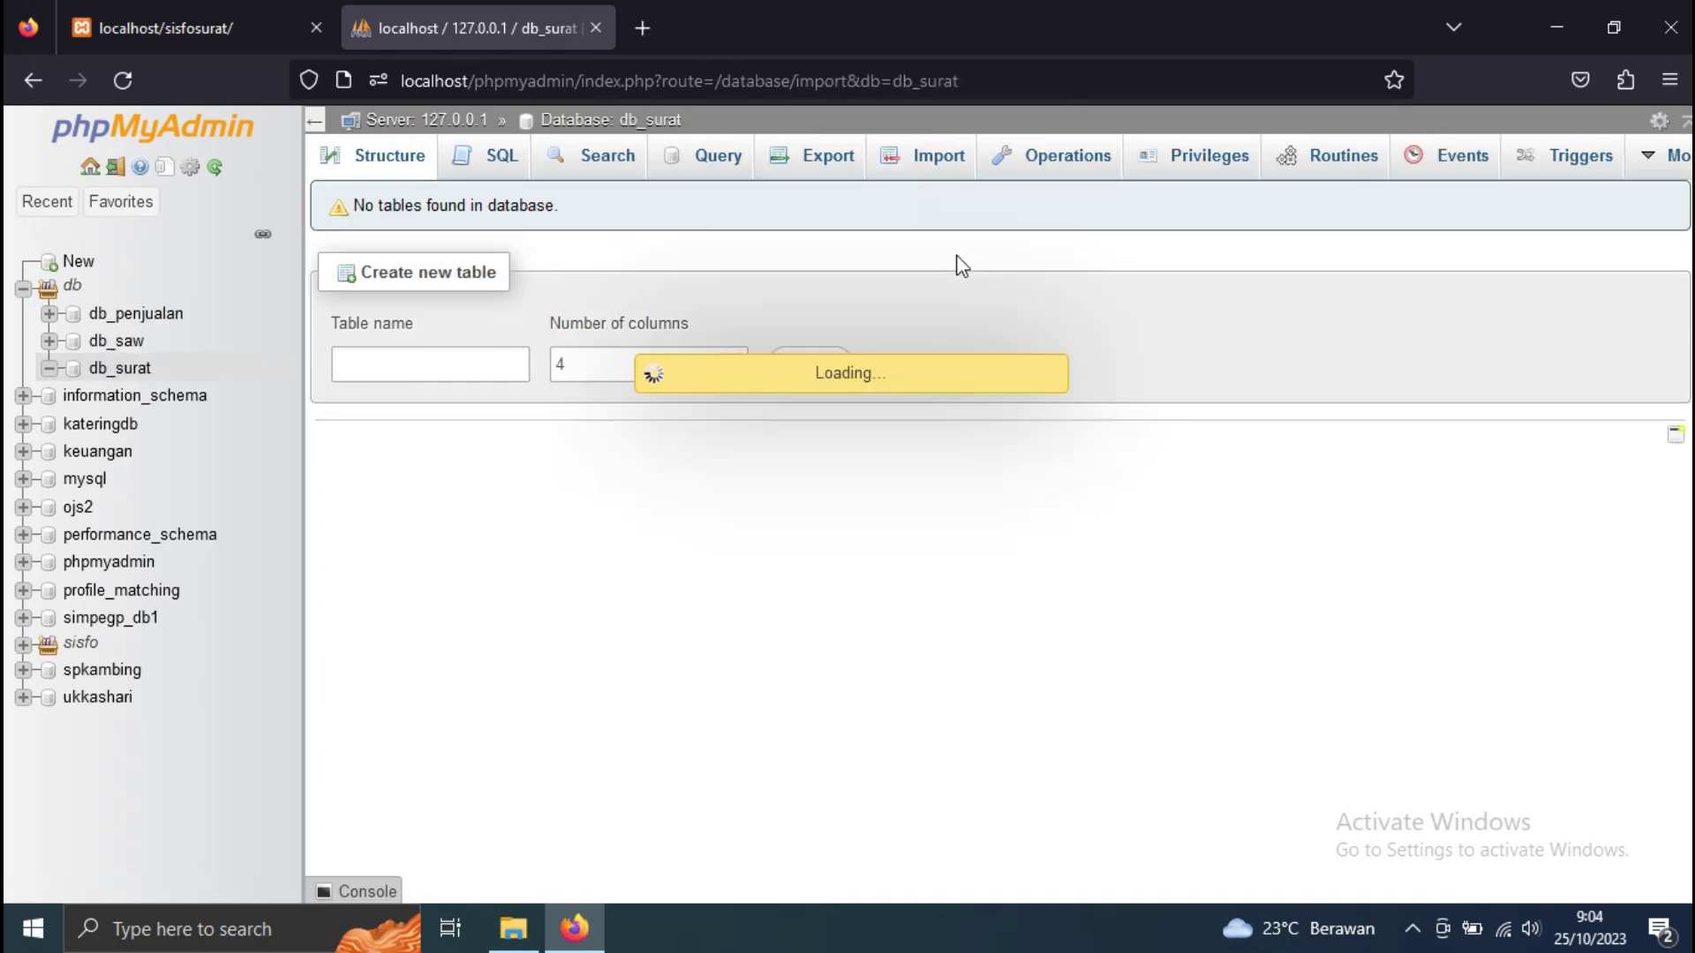
left_click(393, 477)
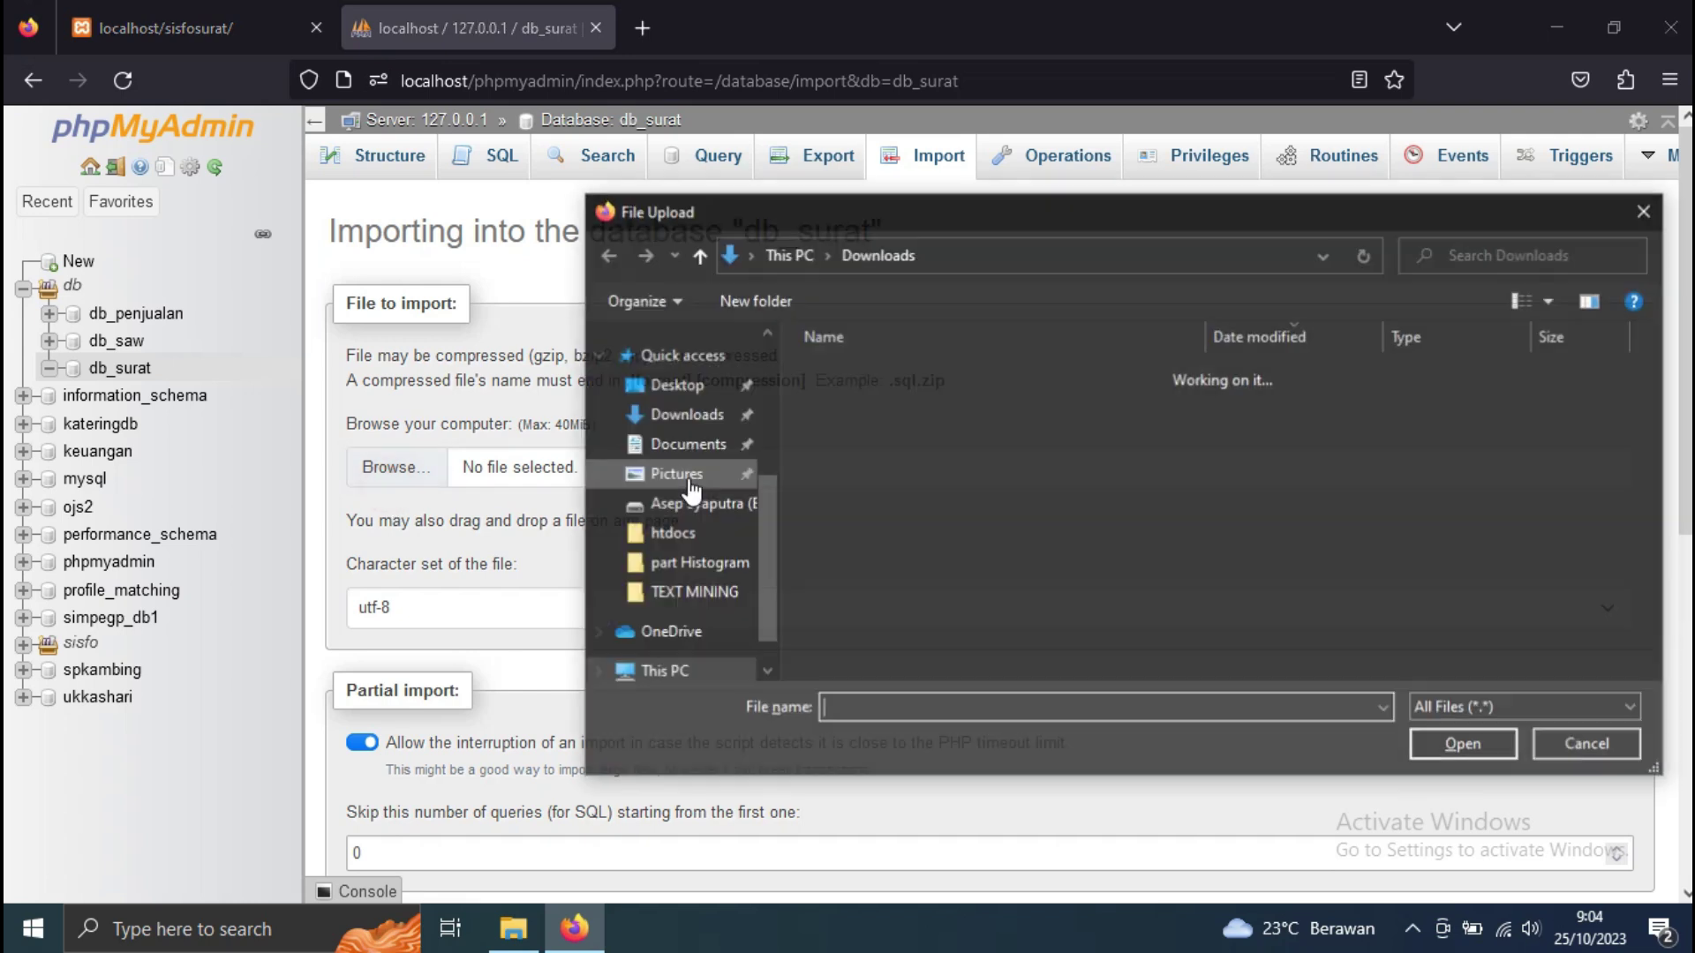
left_click(693, 623)
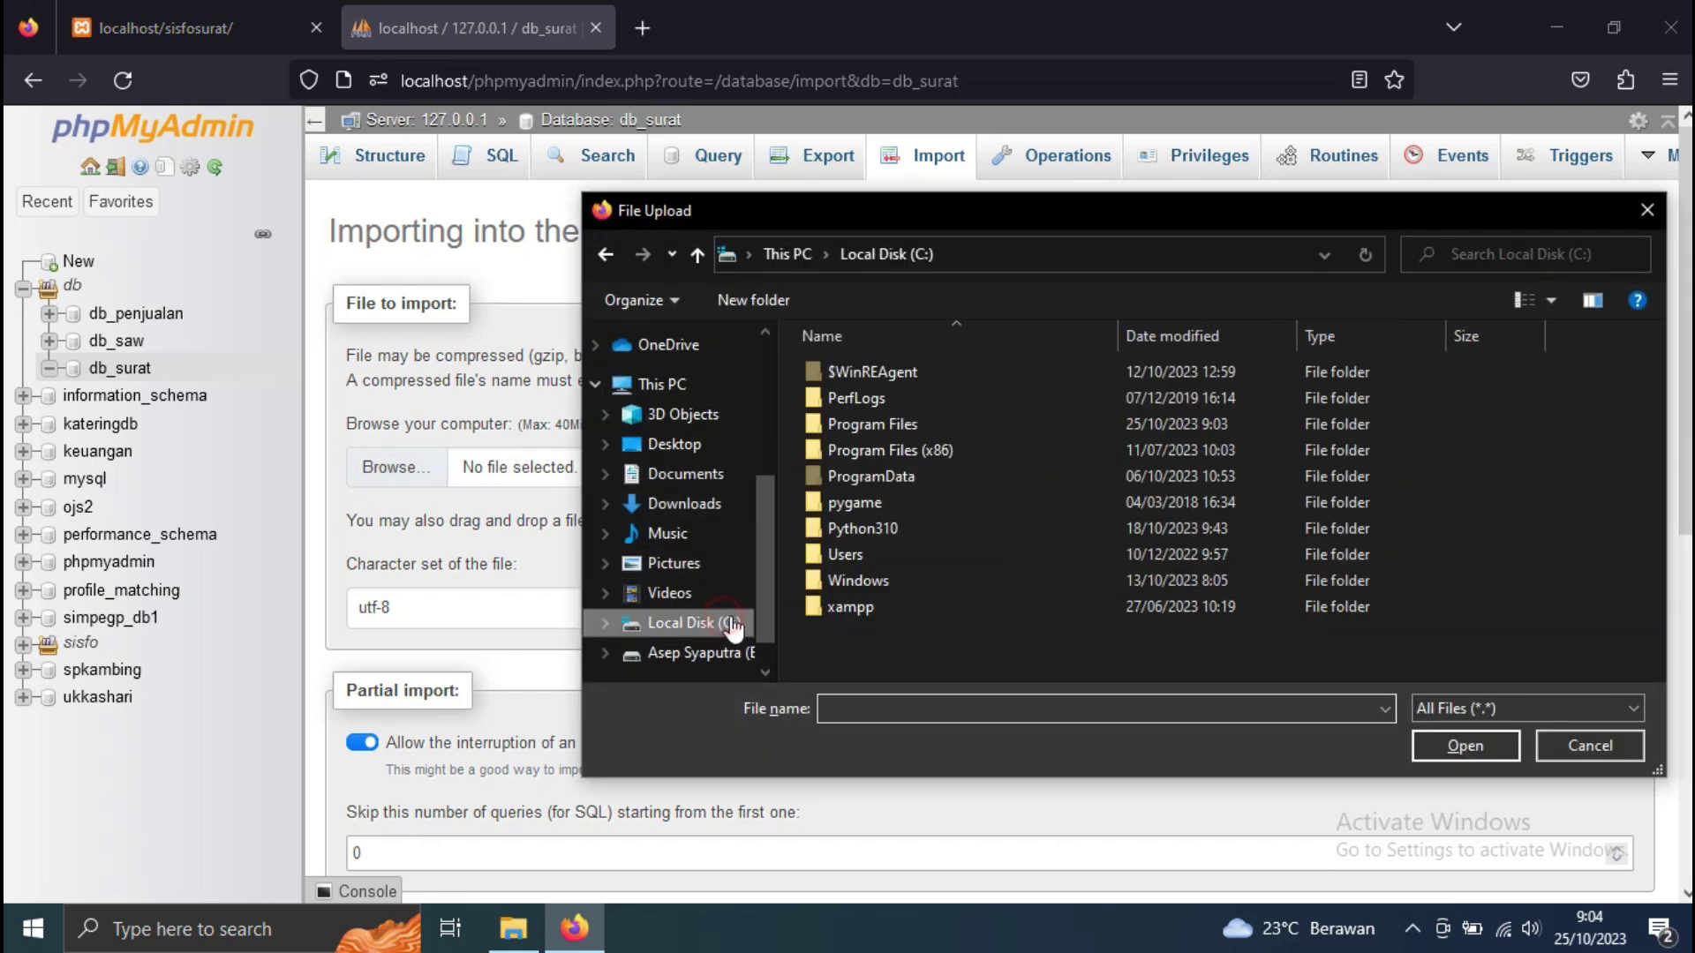
double_click(883, 607)
double_click(874, 502)
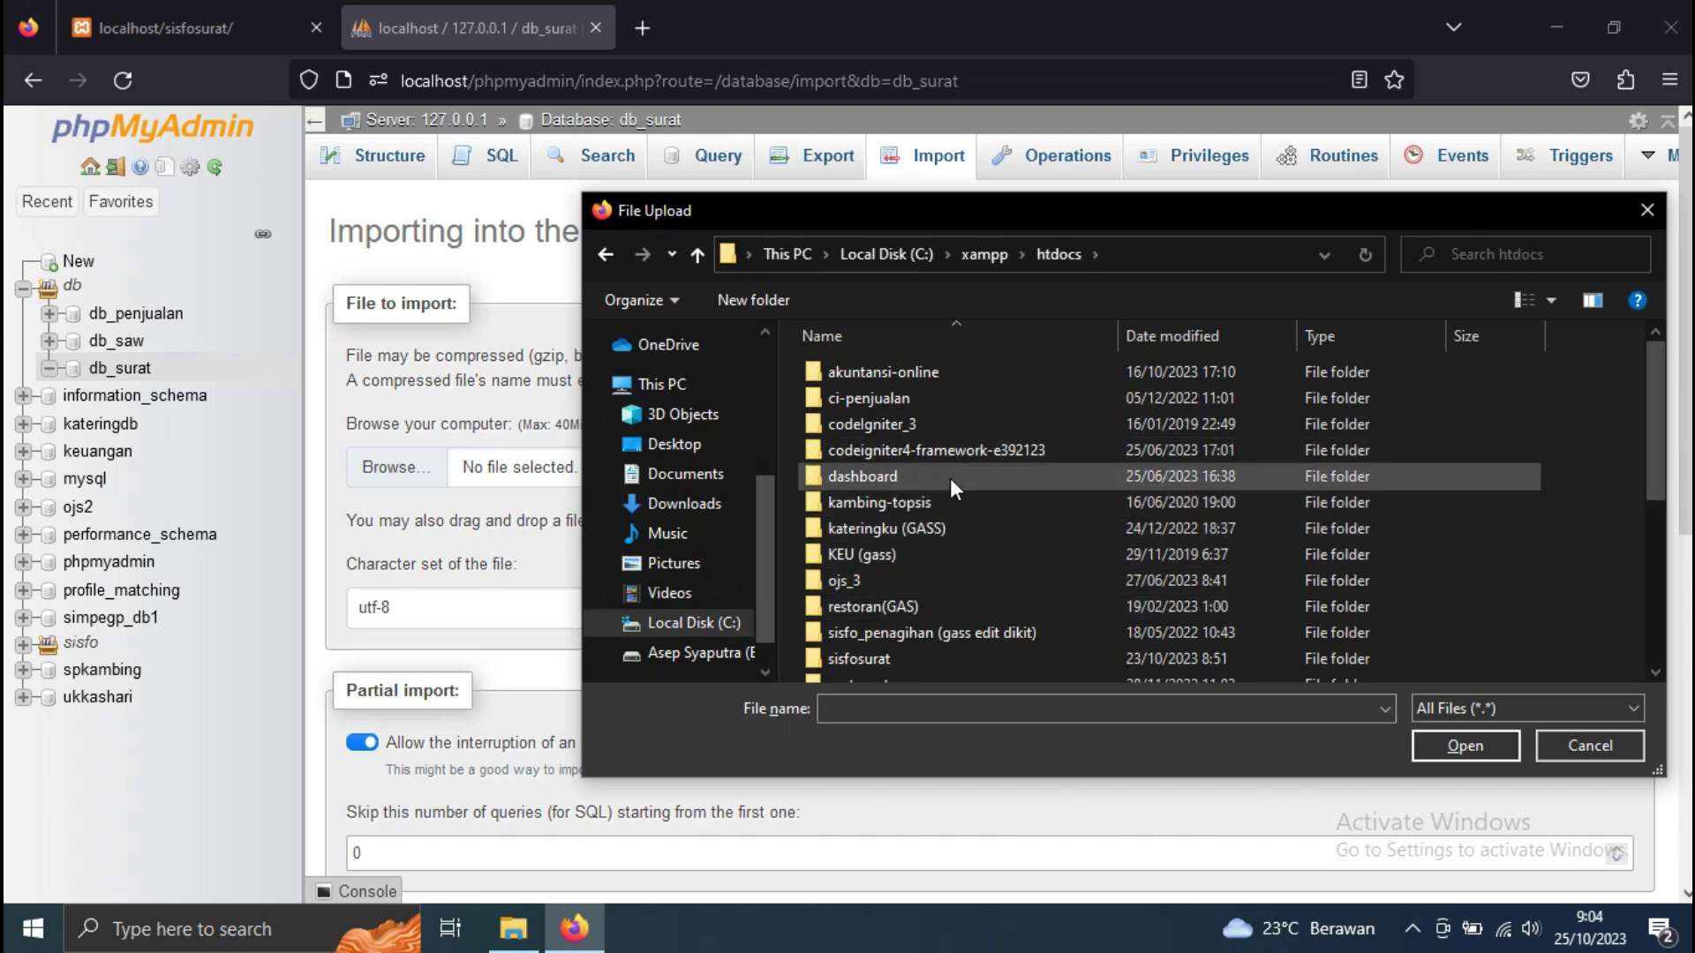
double_click(937, 651)
double_click(900, 397)
left_click(907, 371)
left_click(1435, 745)
scroll(677, 644, "down", 7)
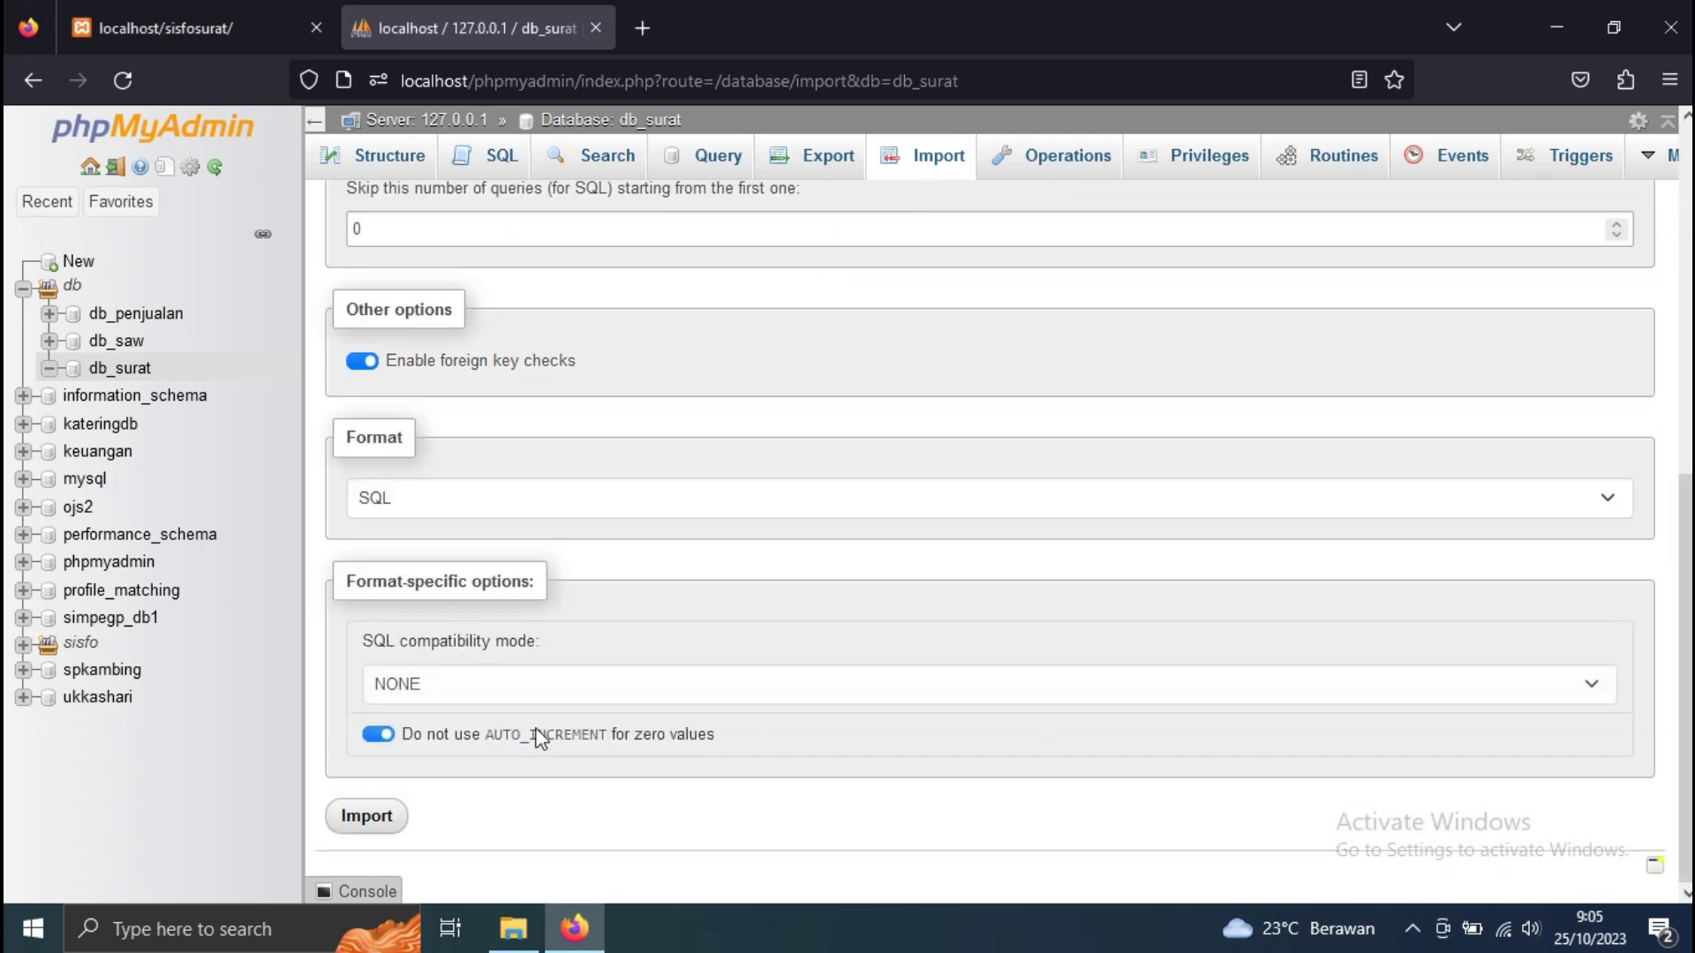
left_click(389, 818)
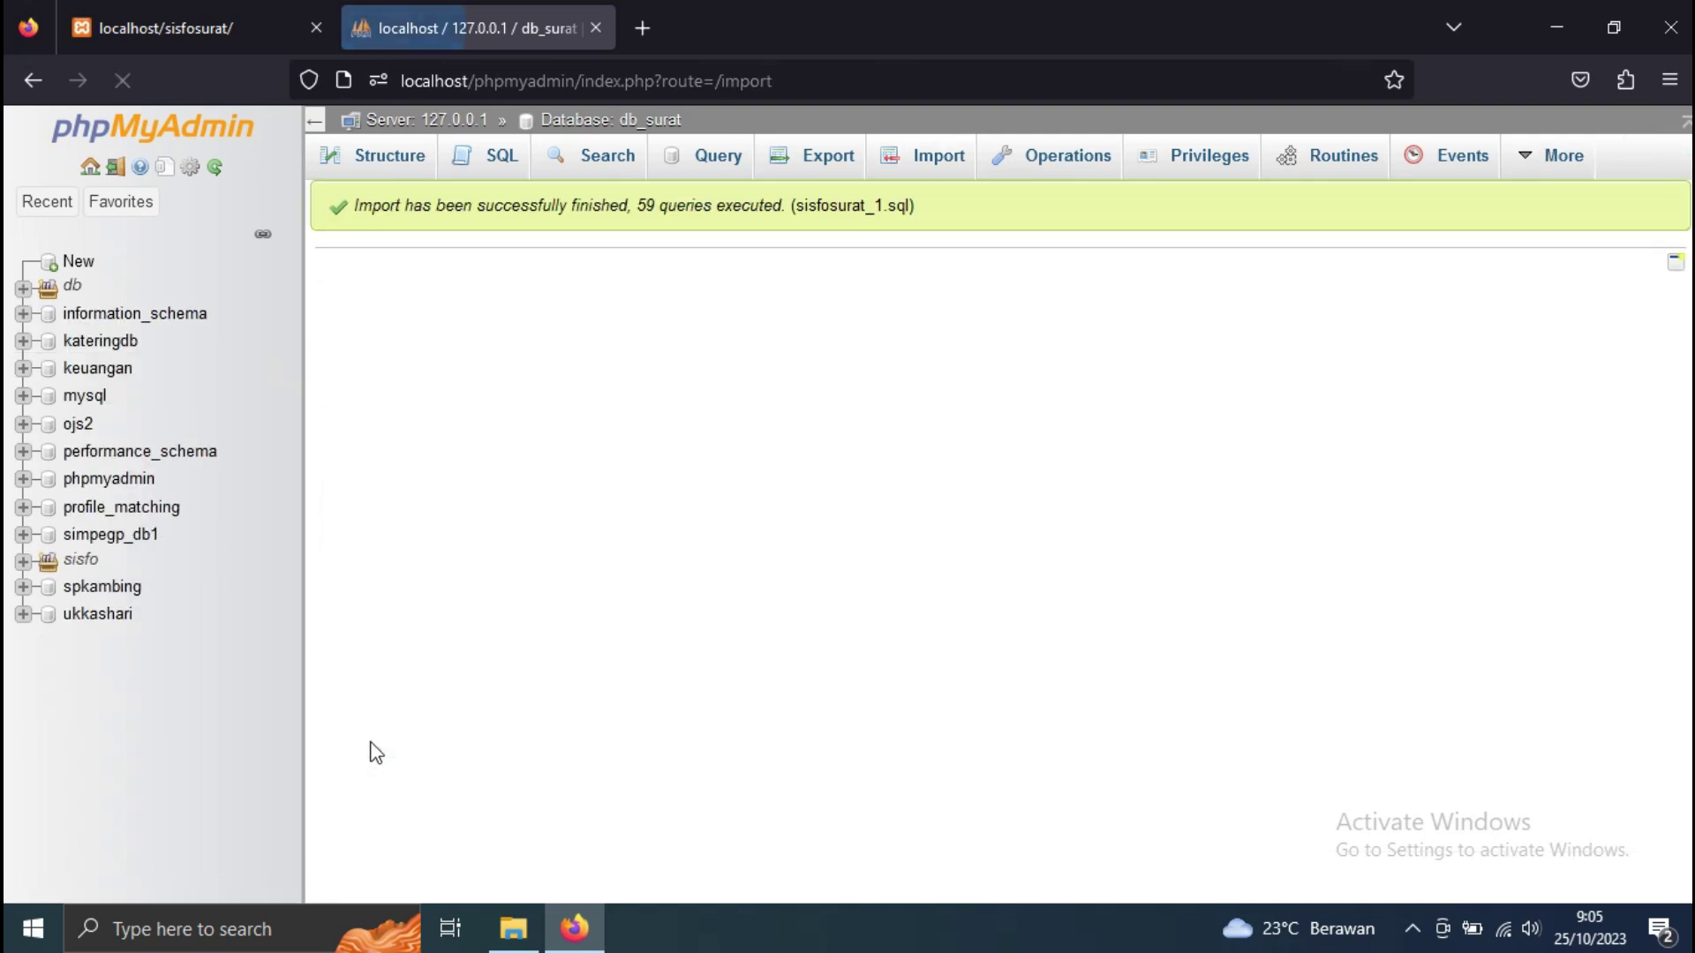
- Check the table structure of db_surat and reload the localhost/sisfosurat/ page
left_click(397, 157)
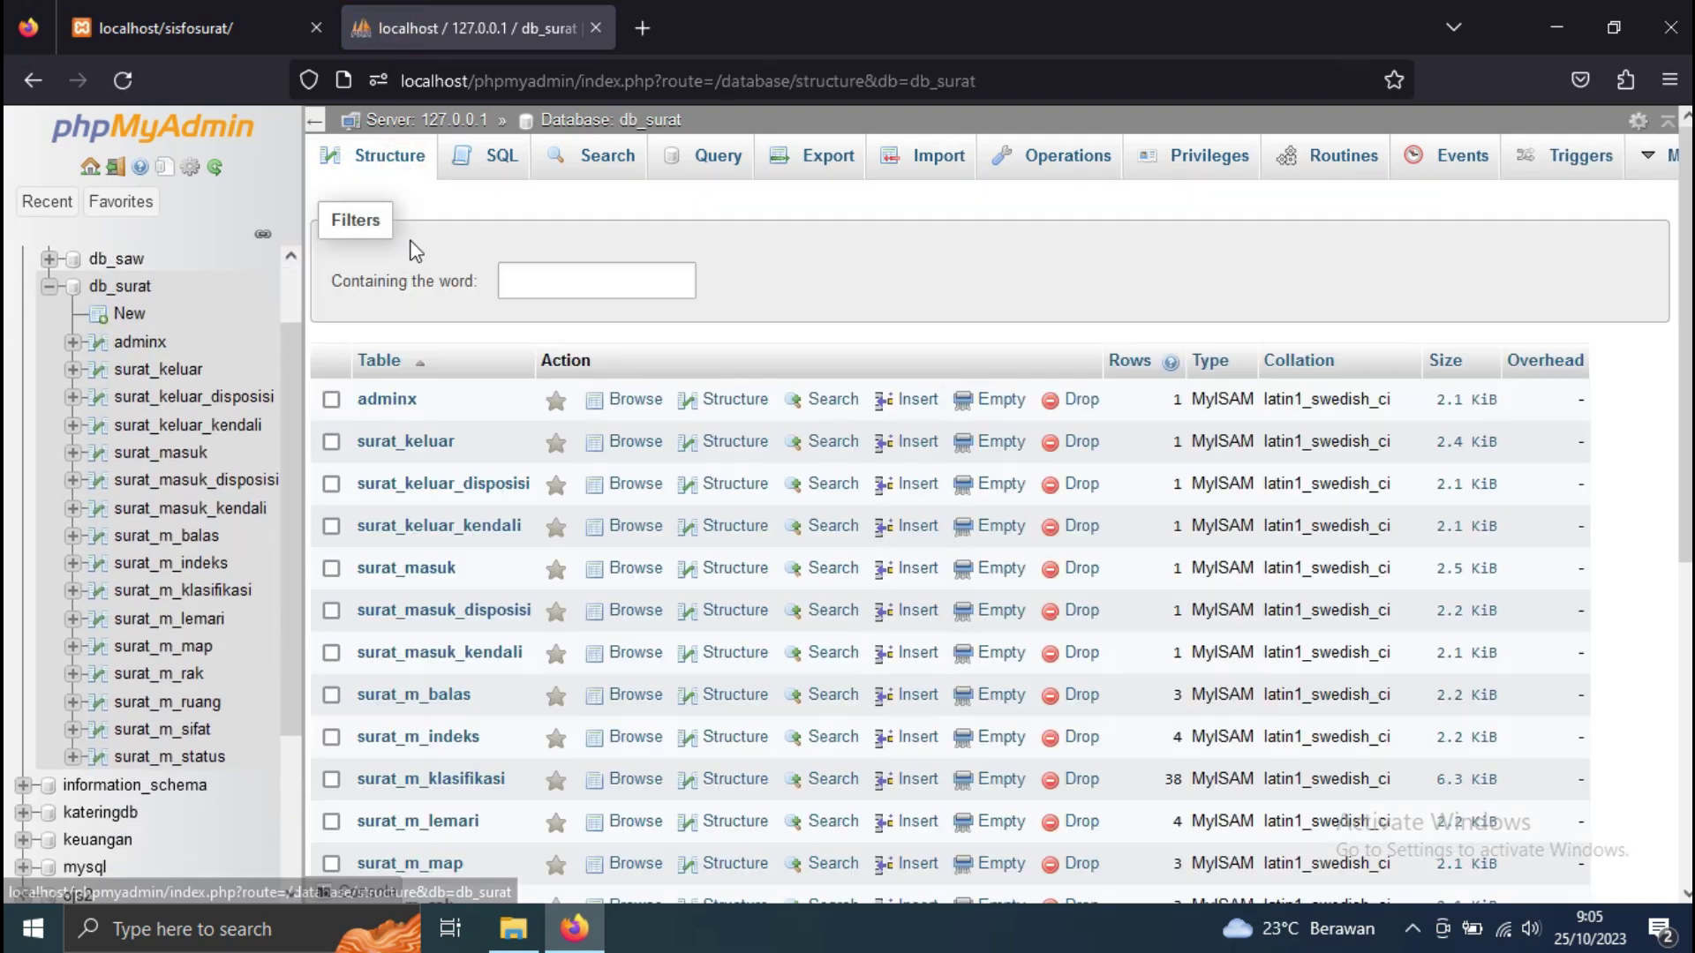
left_click(220, 24)
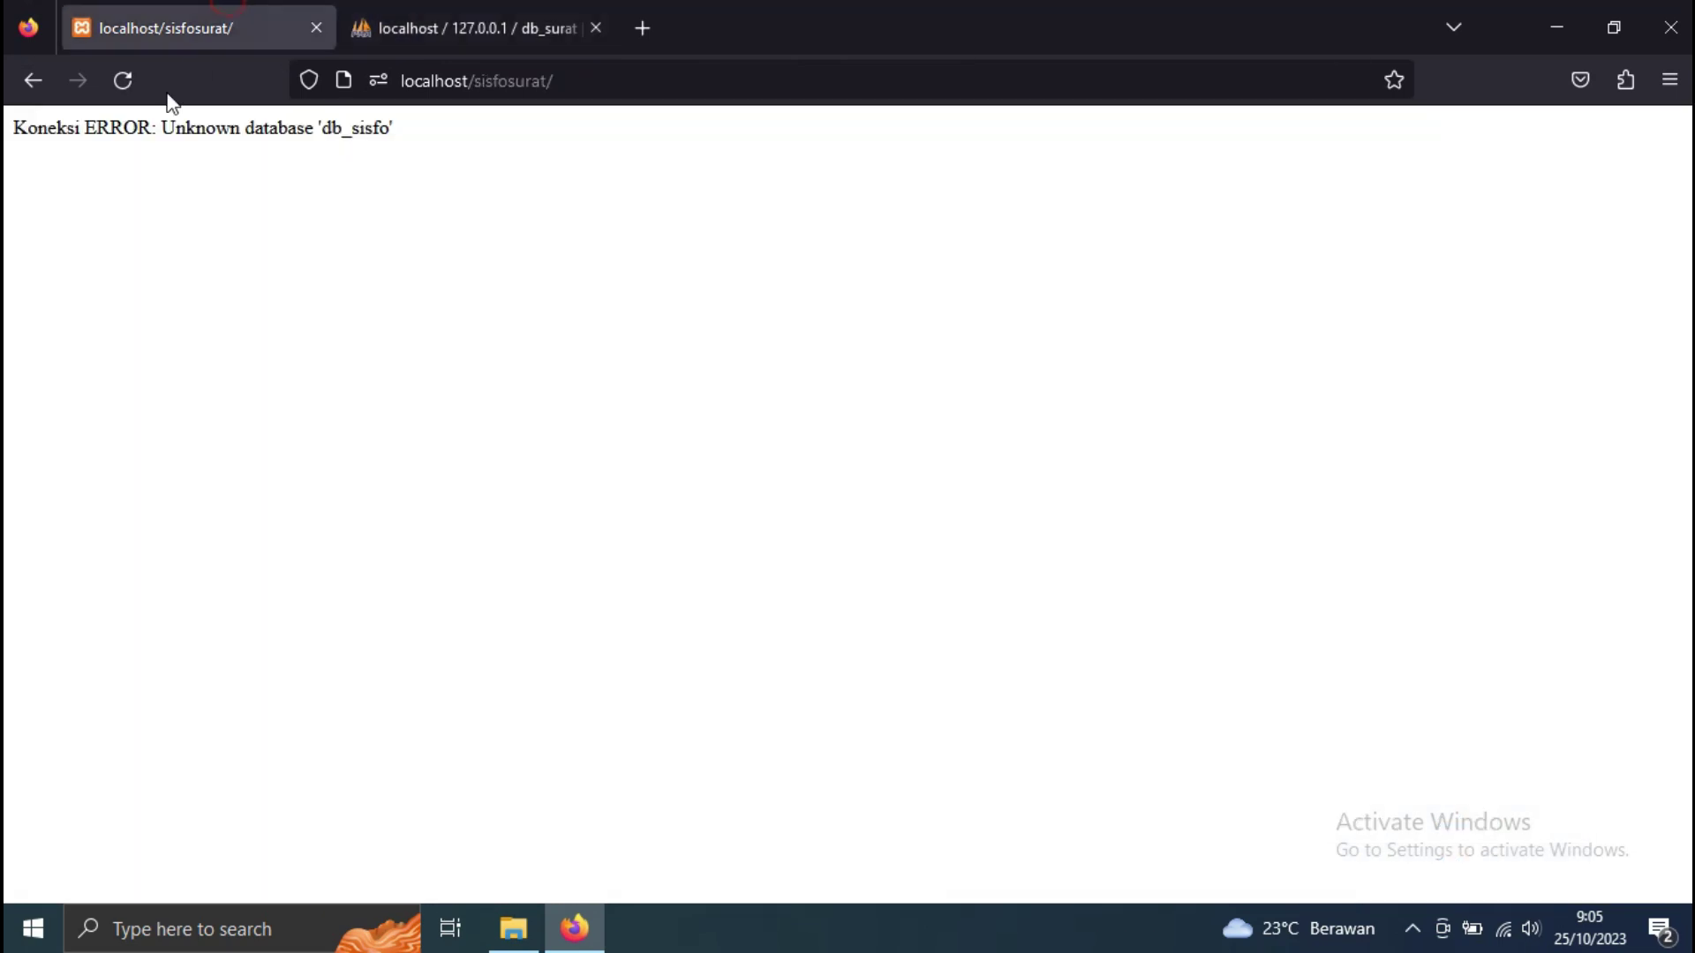
left_click(122, 80)
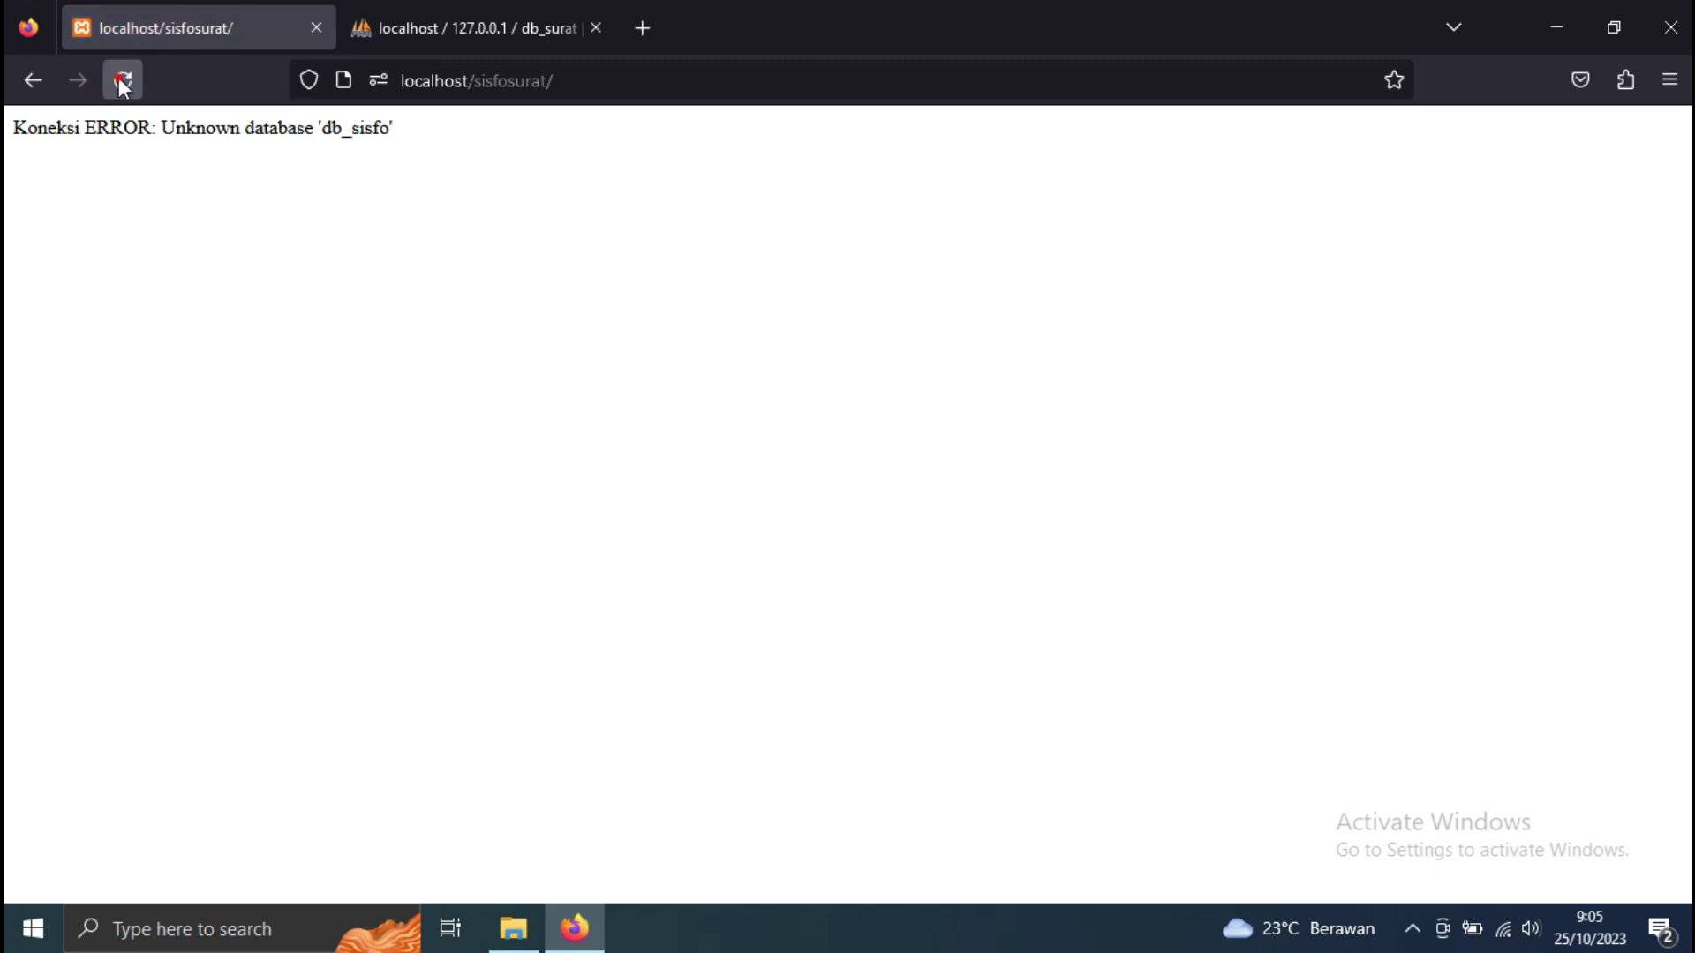
- Open config.php from the sisfosurat project's inc folder in Dreamweaver
left_click(533, 942)
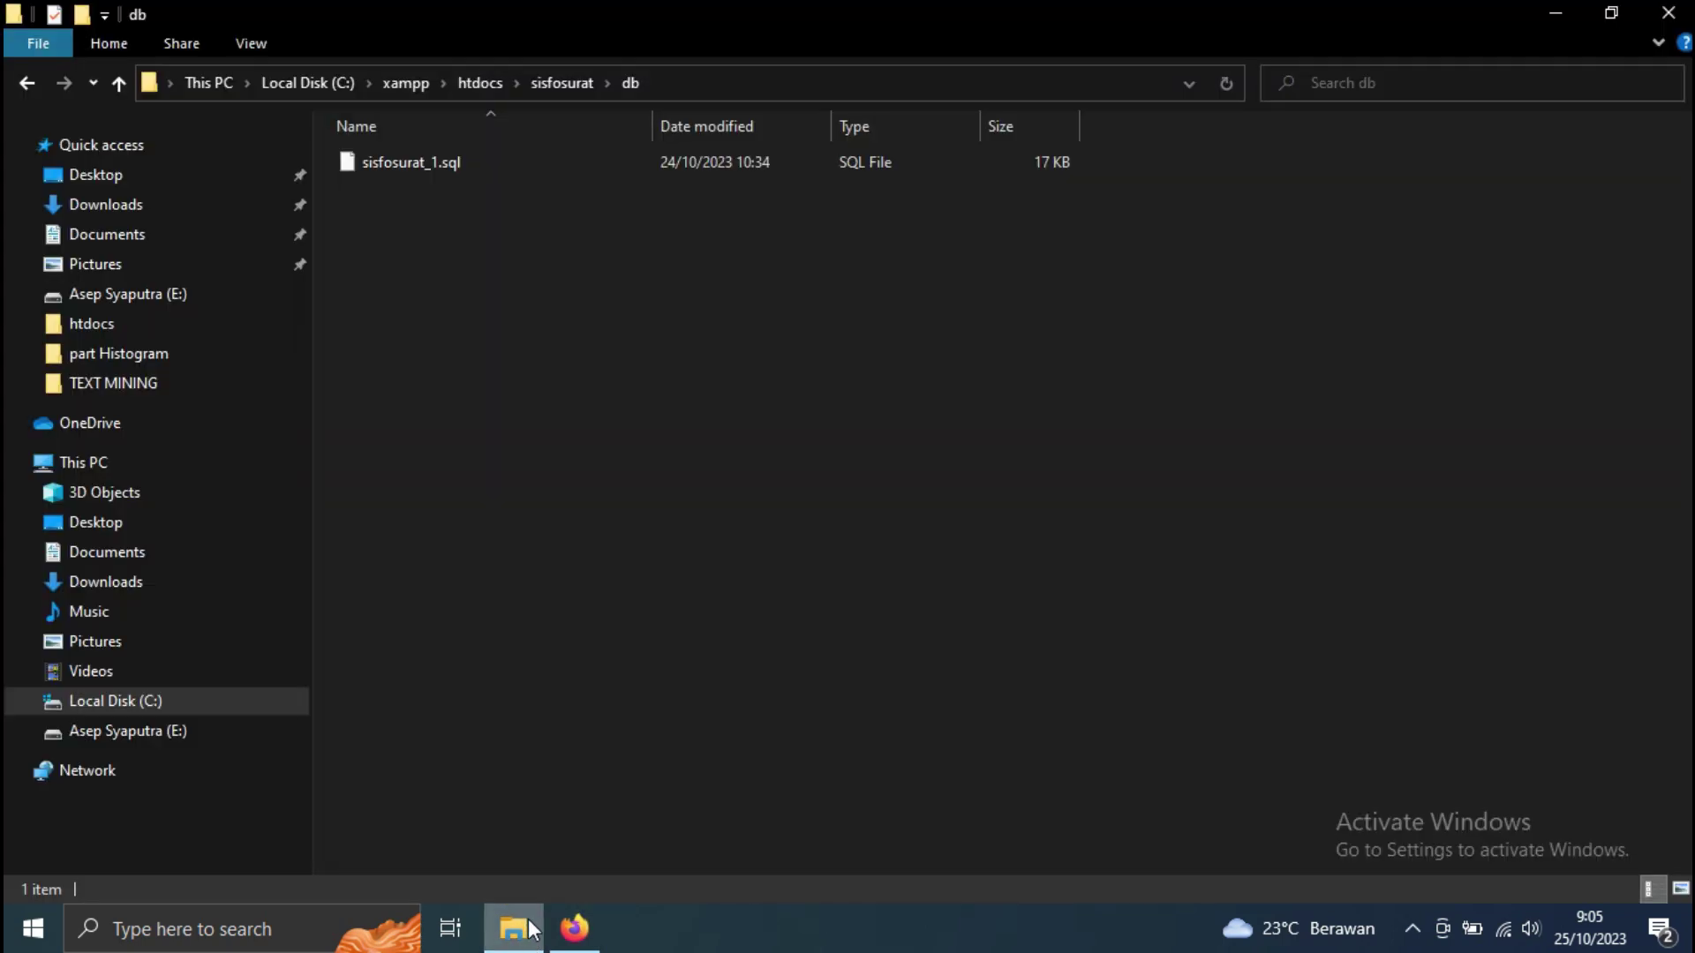
left_click(573, 81)
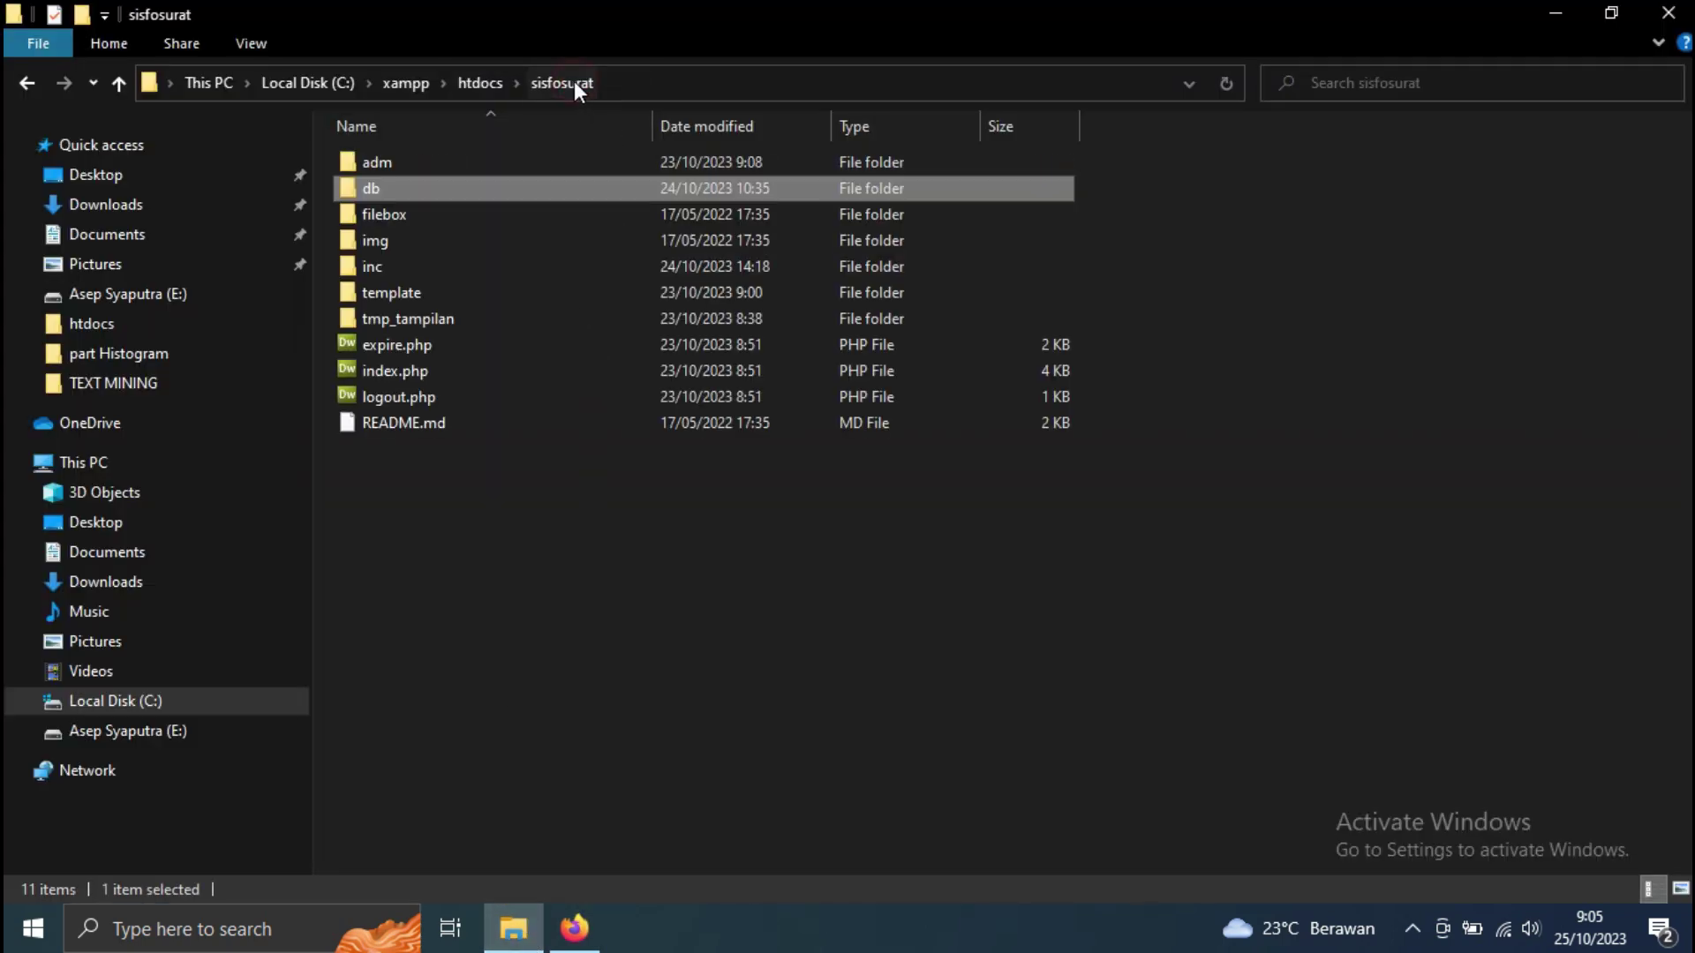
double_click(507, 266)
left_click(501, 270)
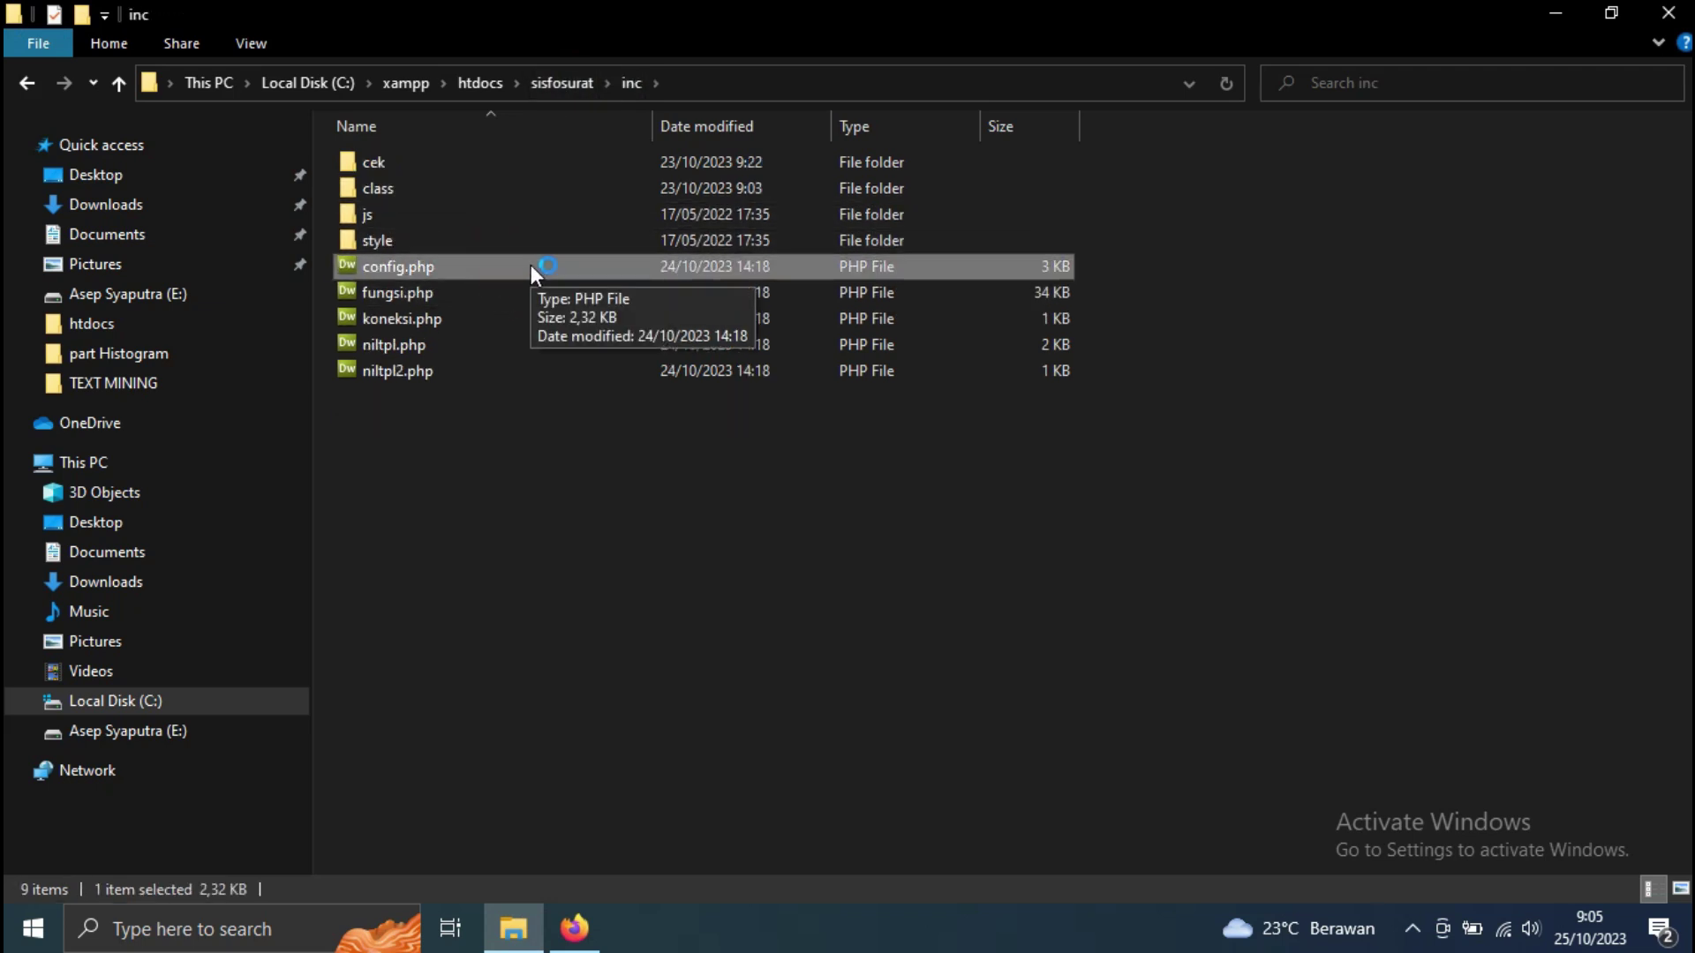
mouse_move(635, 927)
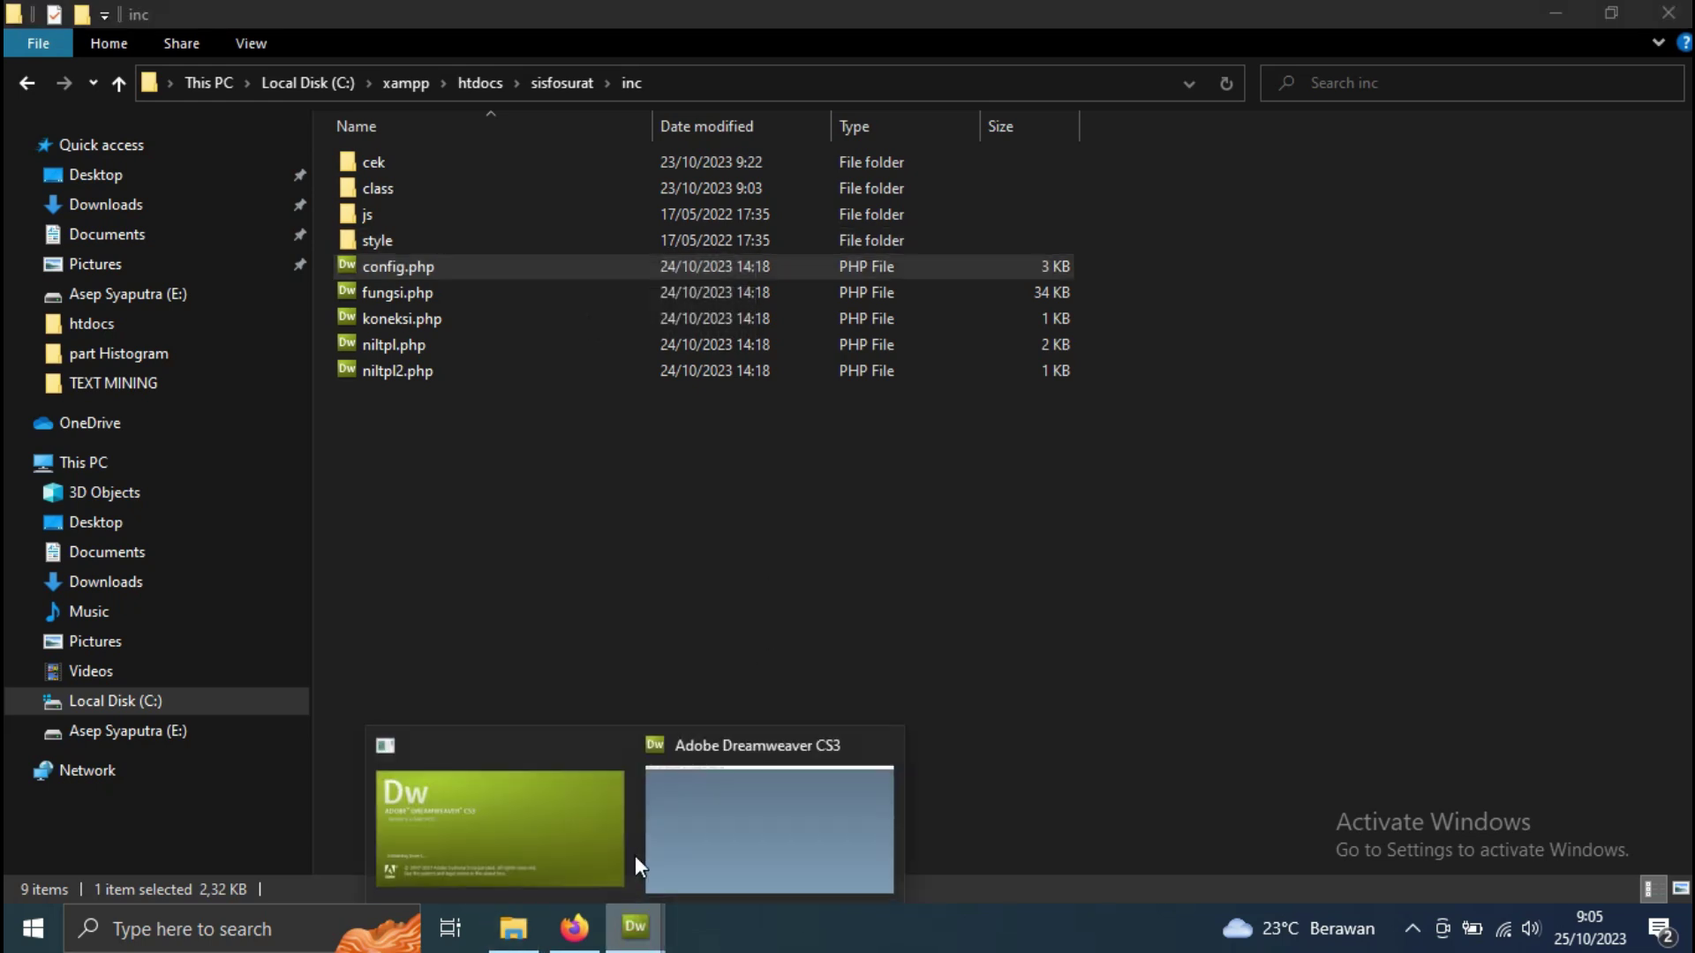
left_click(713, 822)
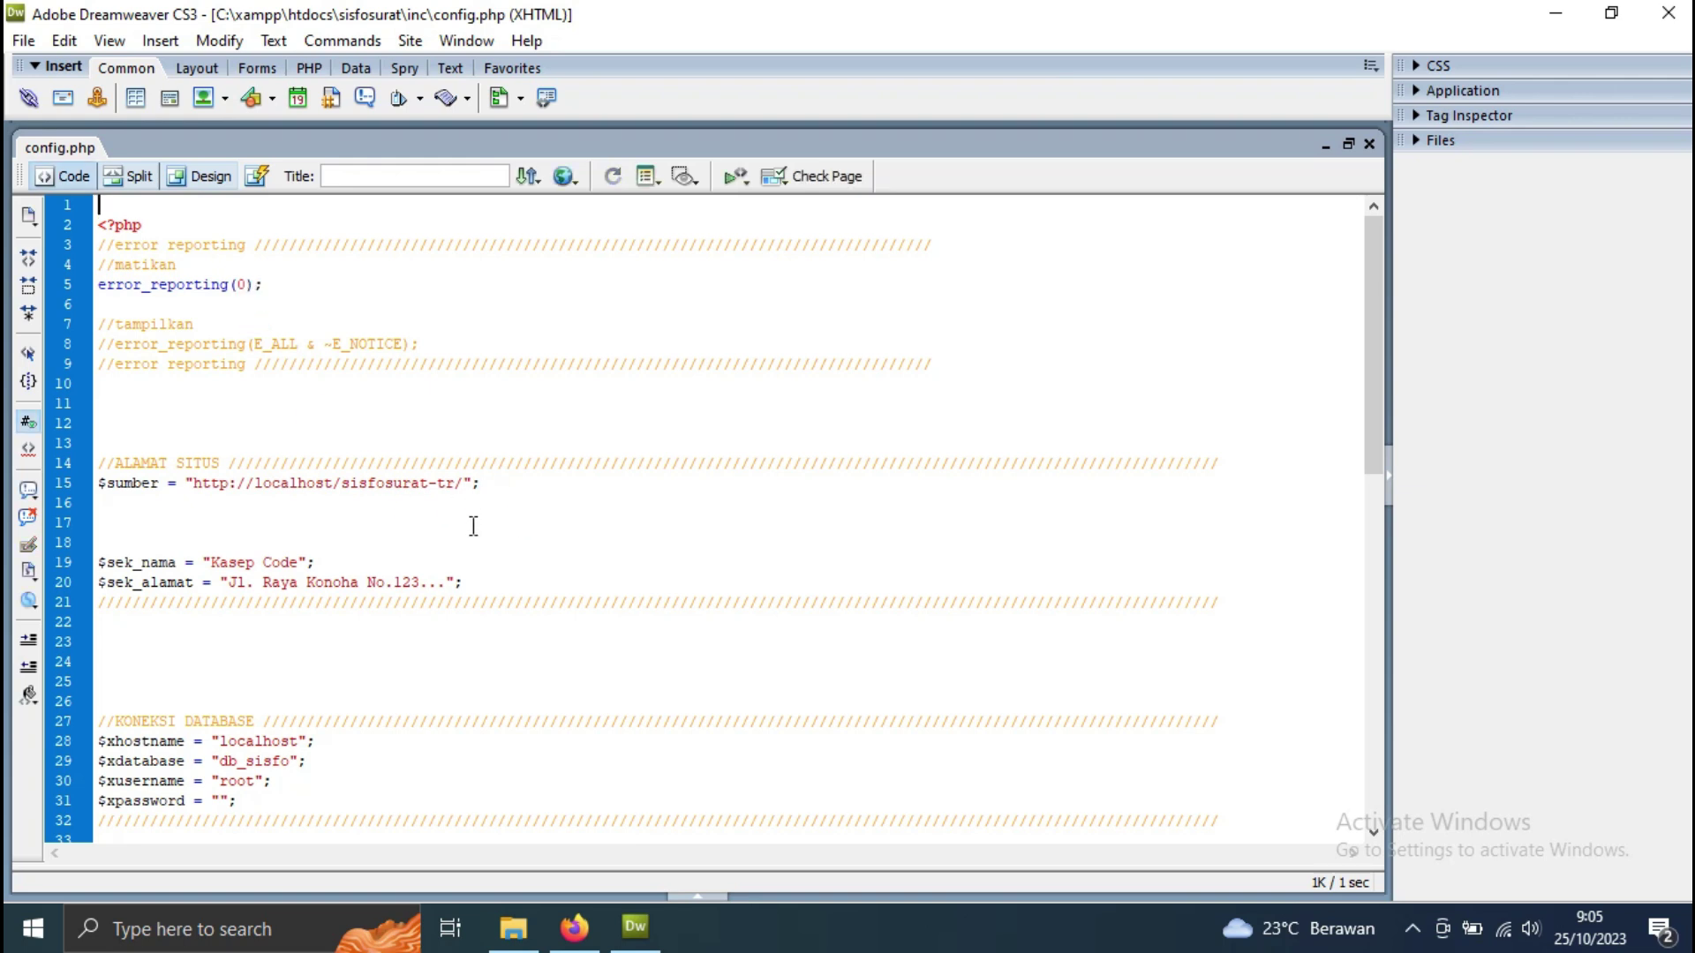
left_click(439, 497)
double_click(448, 483)
left_click_drag(457, 483, 435, 486)
key("BackSpace")
- Set the $xdatabase value to db_surat and save config.php
scroll(455, 554, "down", 2)
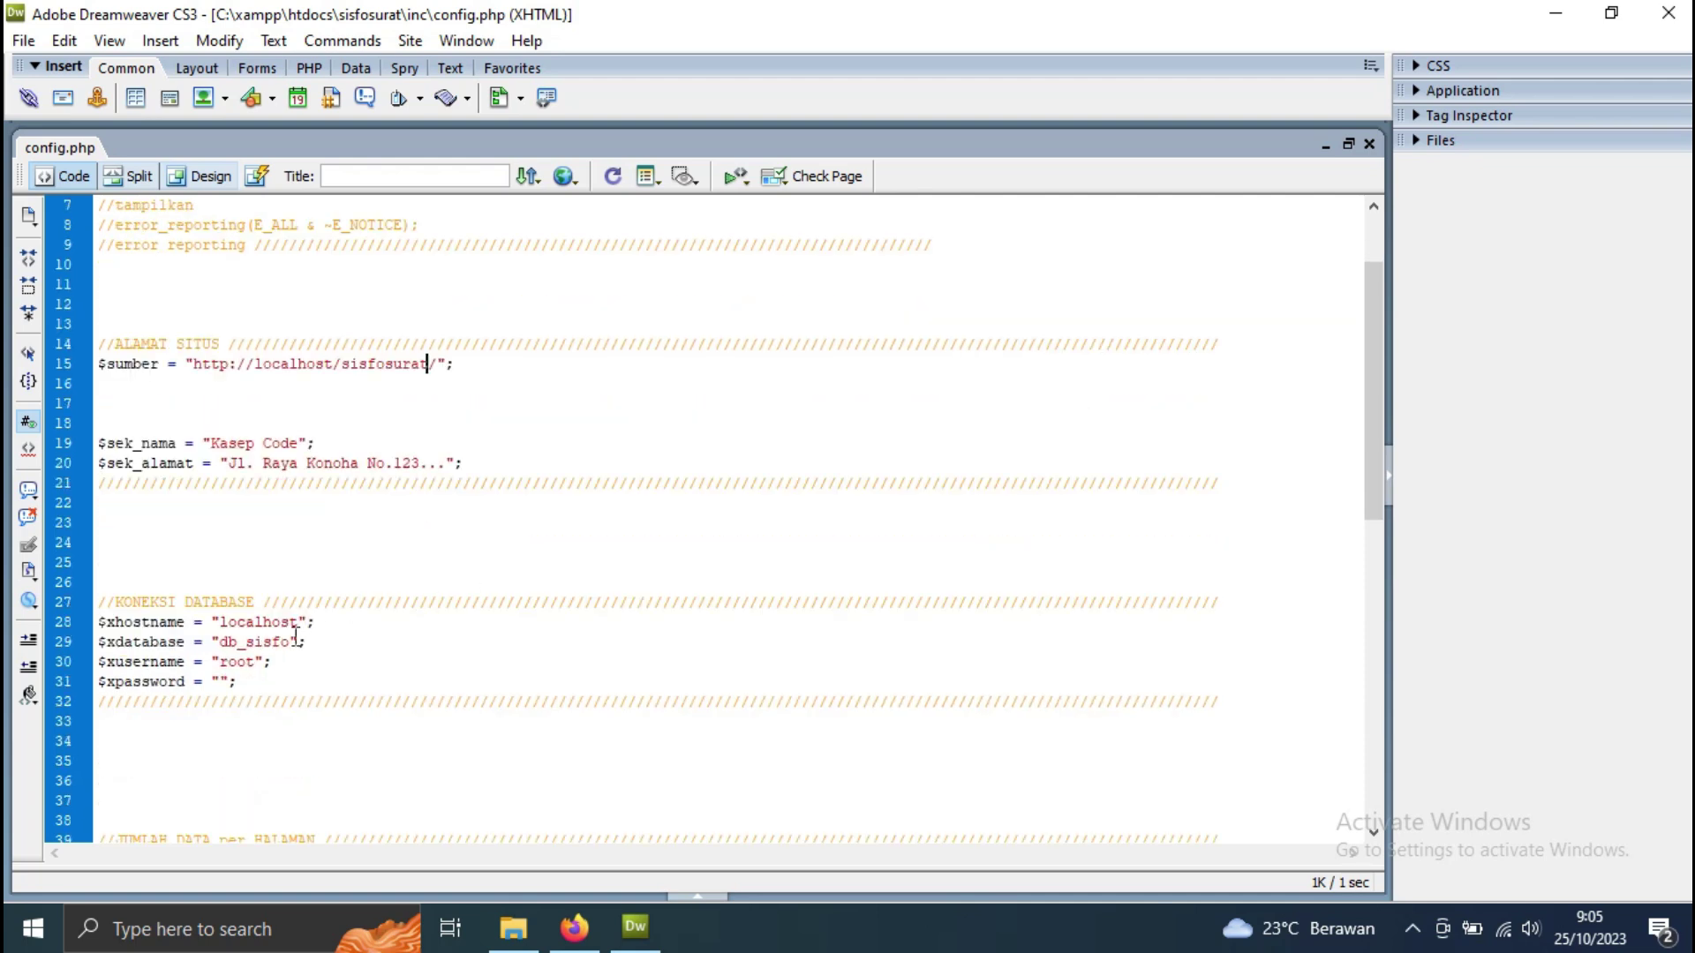
left_click_drag(291, 643, 256, 644)
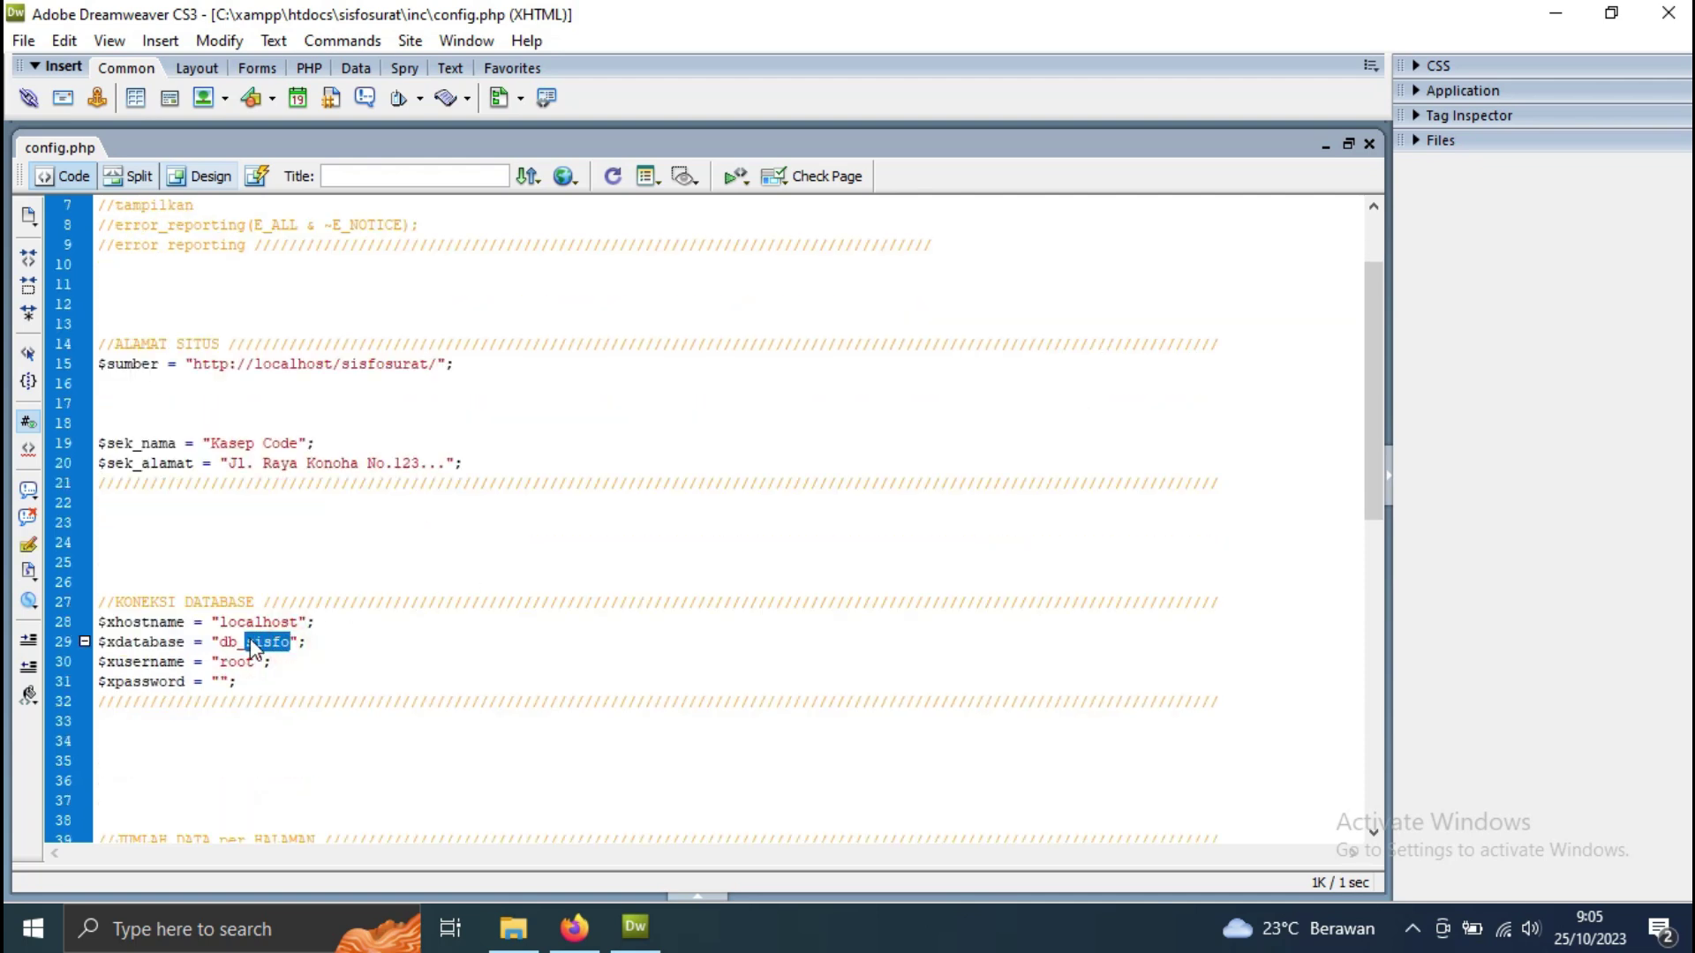
type("surat")
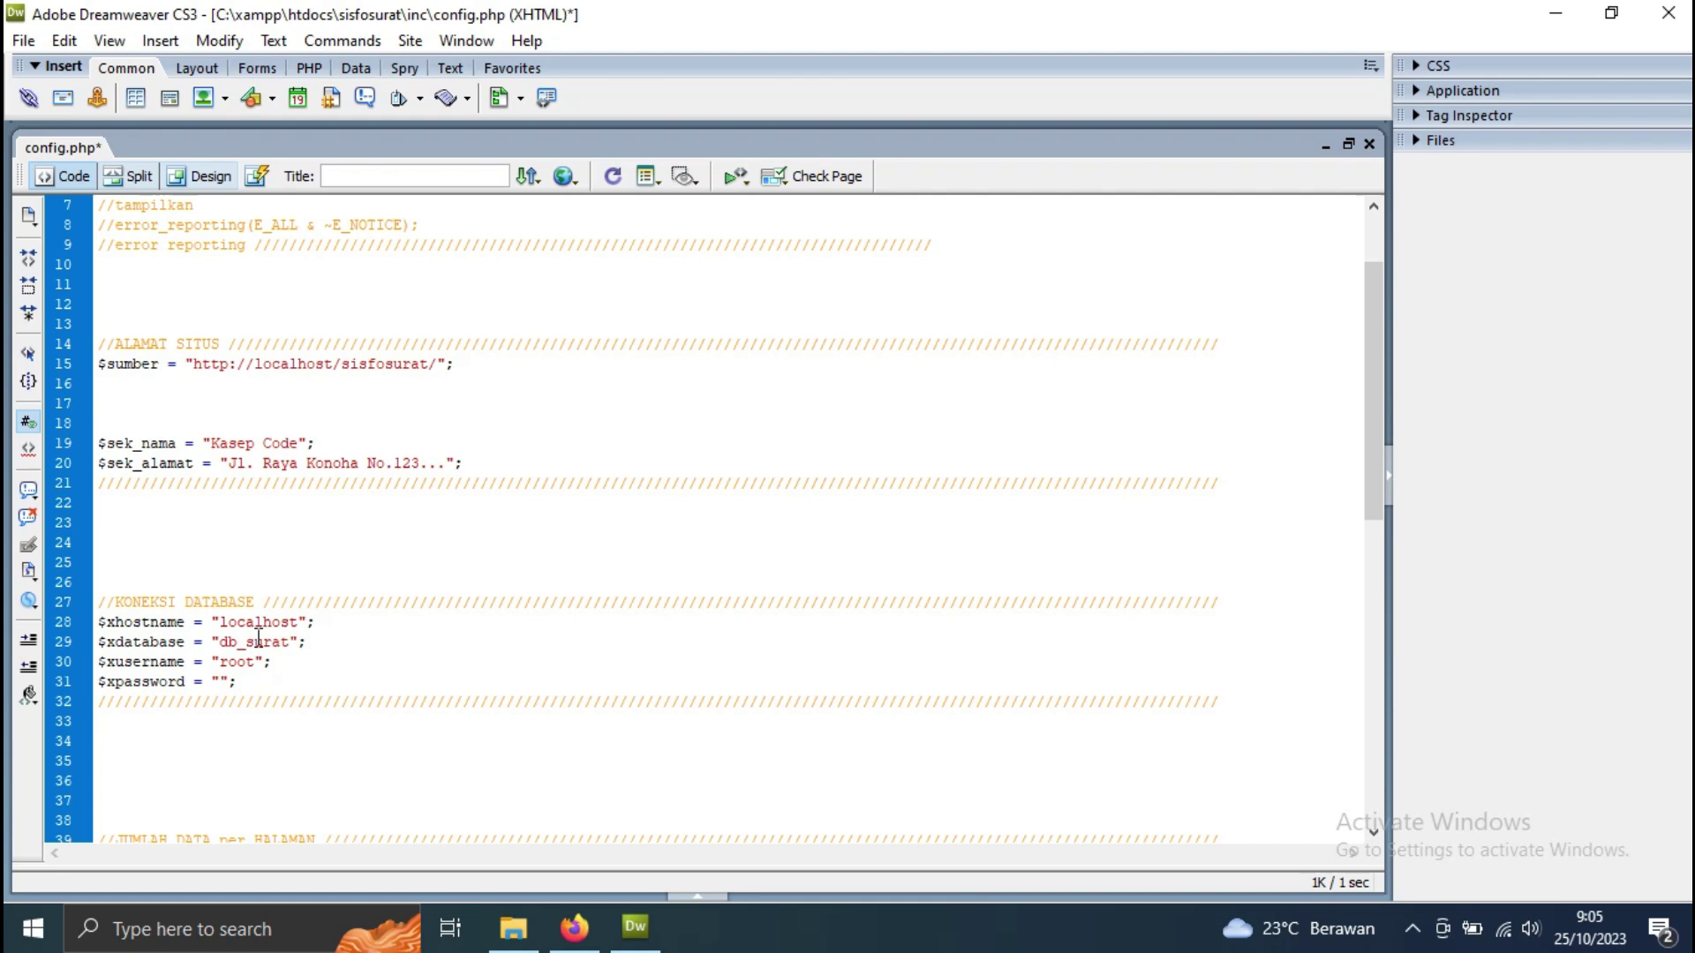
left_click(24, 40)
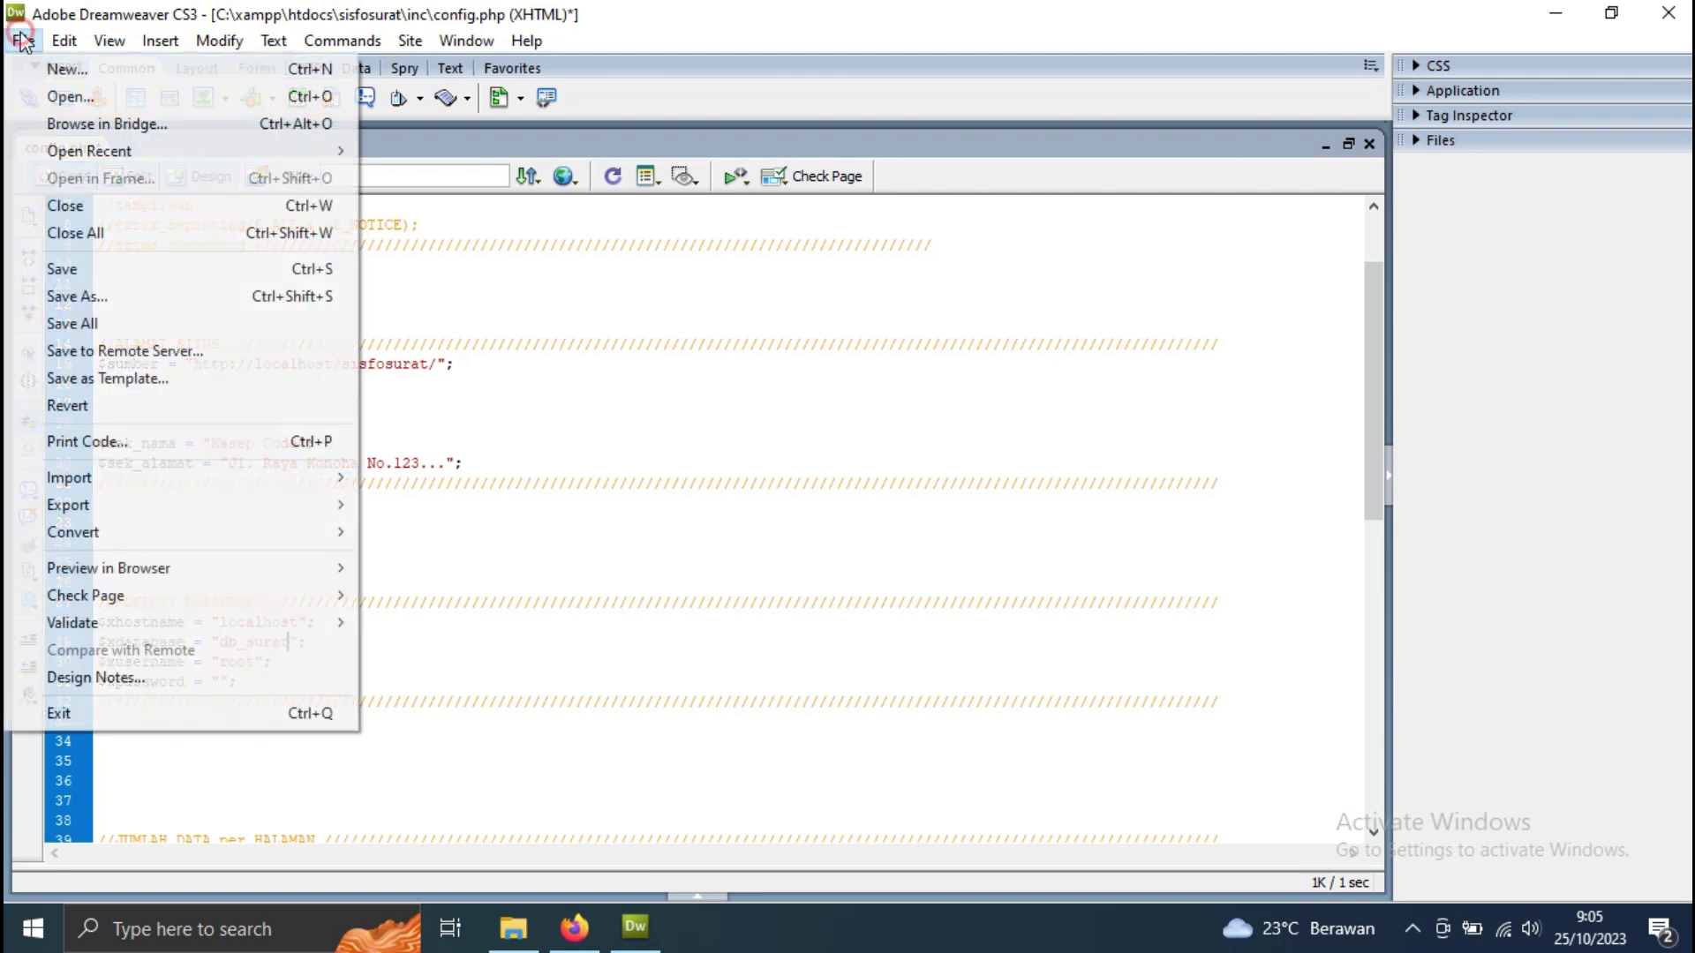
left_click(97, 269)
- Reload localhost/sisfosurat/ in Firefox and log in with the administrator's username and password
left_click(574, 927)
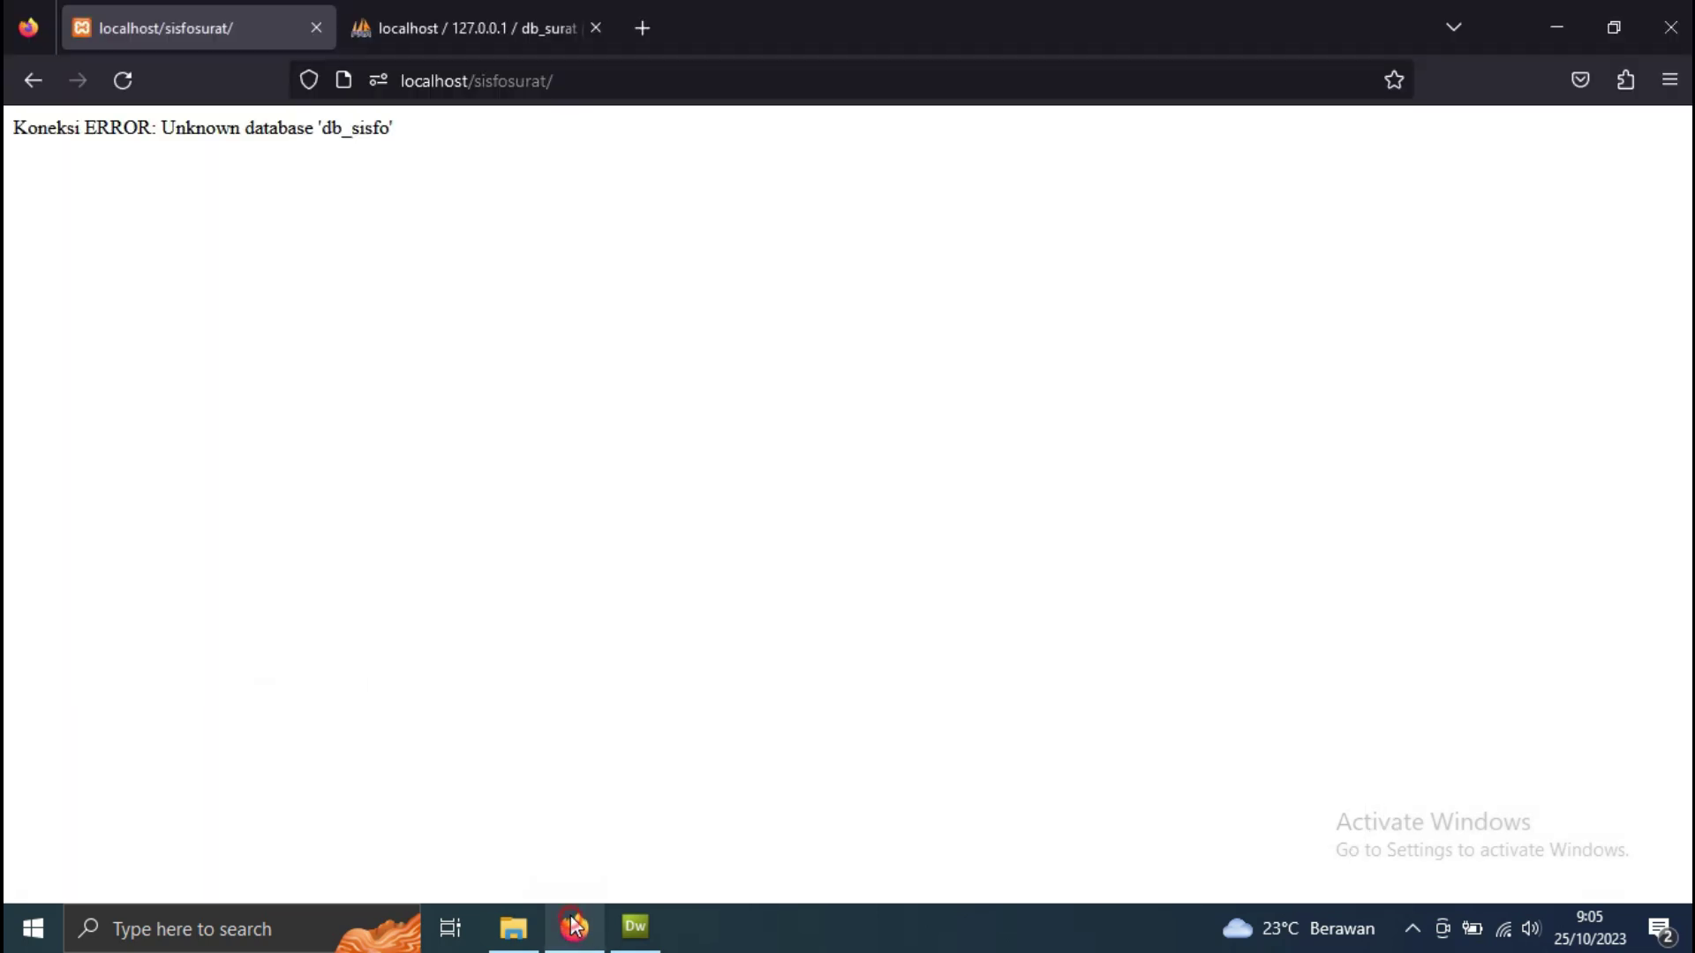
left_click(124, 81)
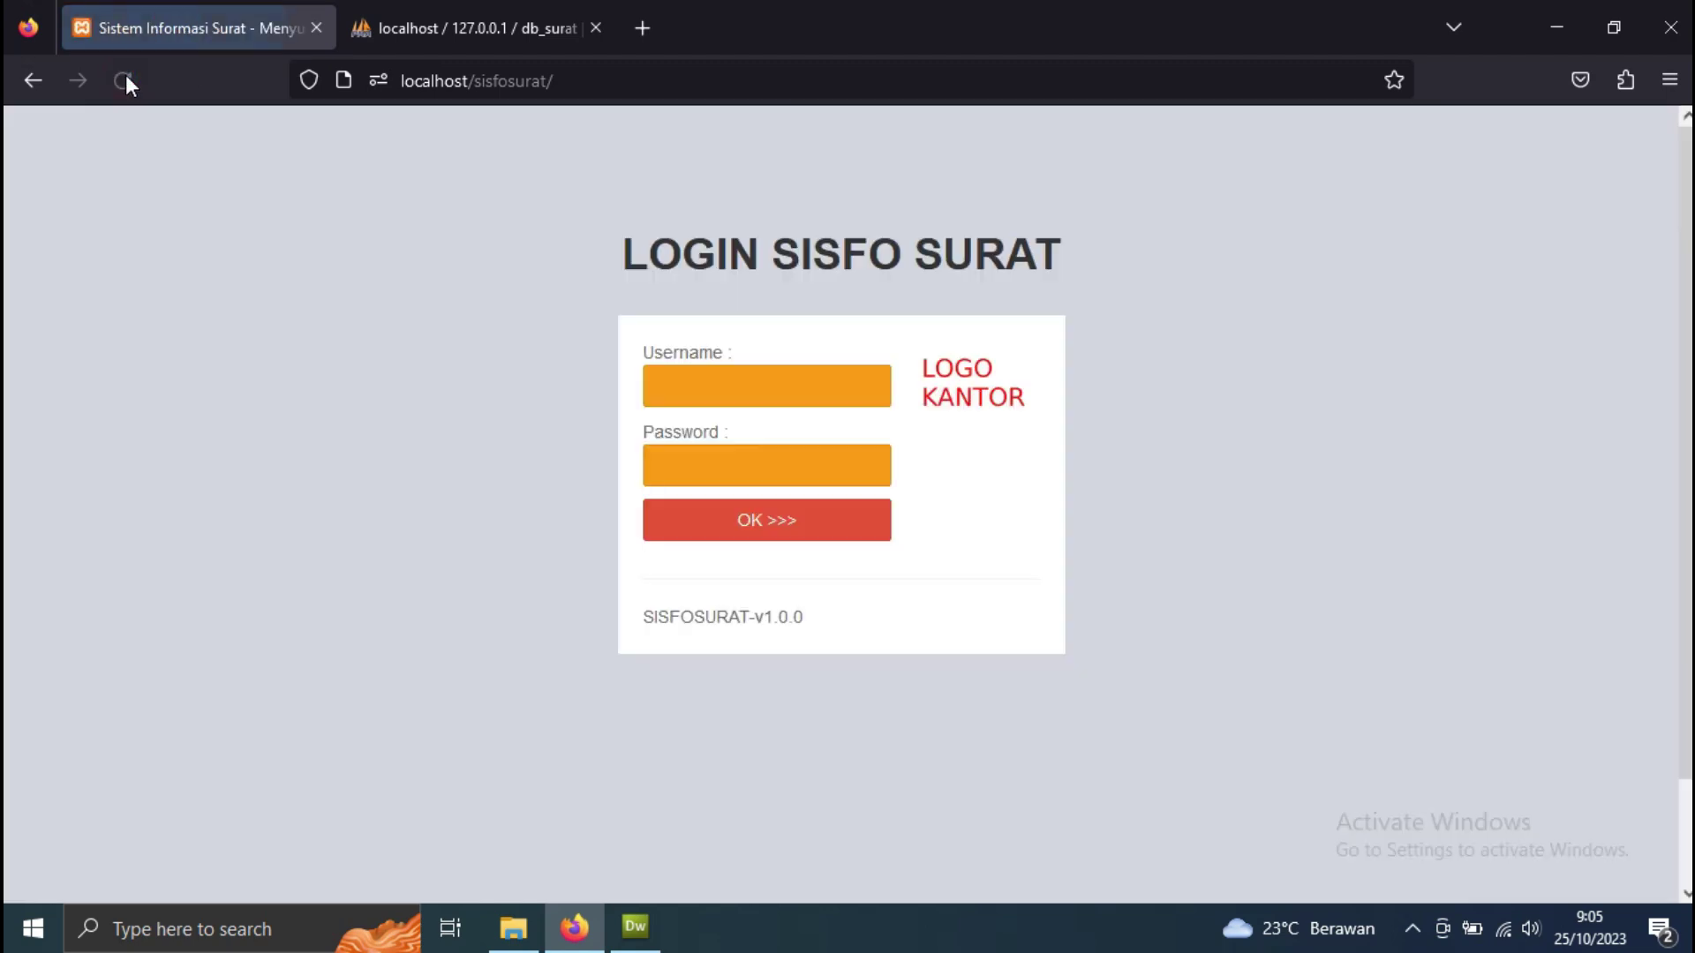
left_click(783, 386)
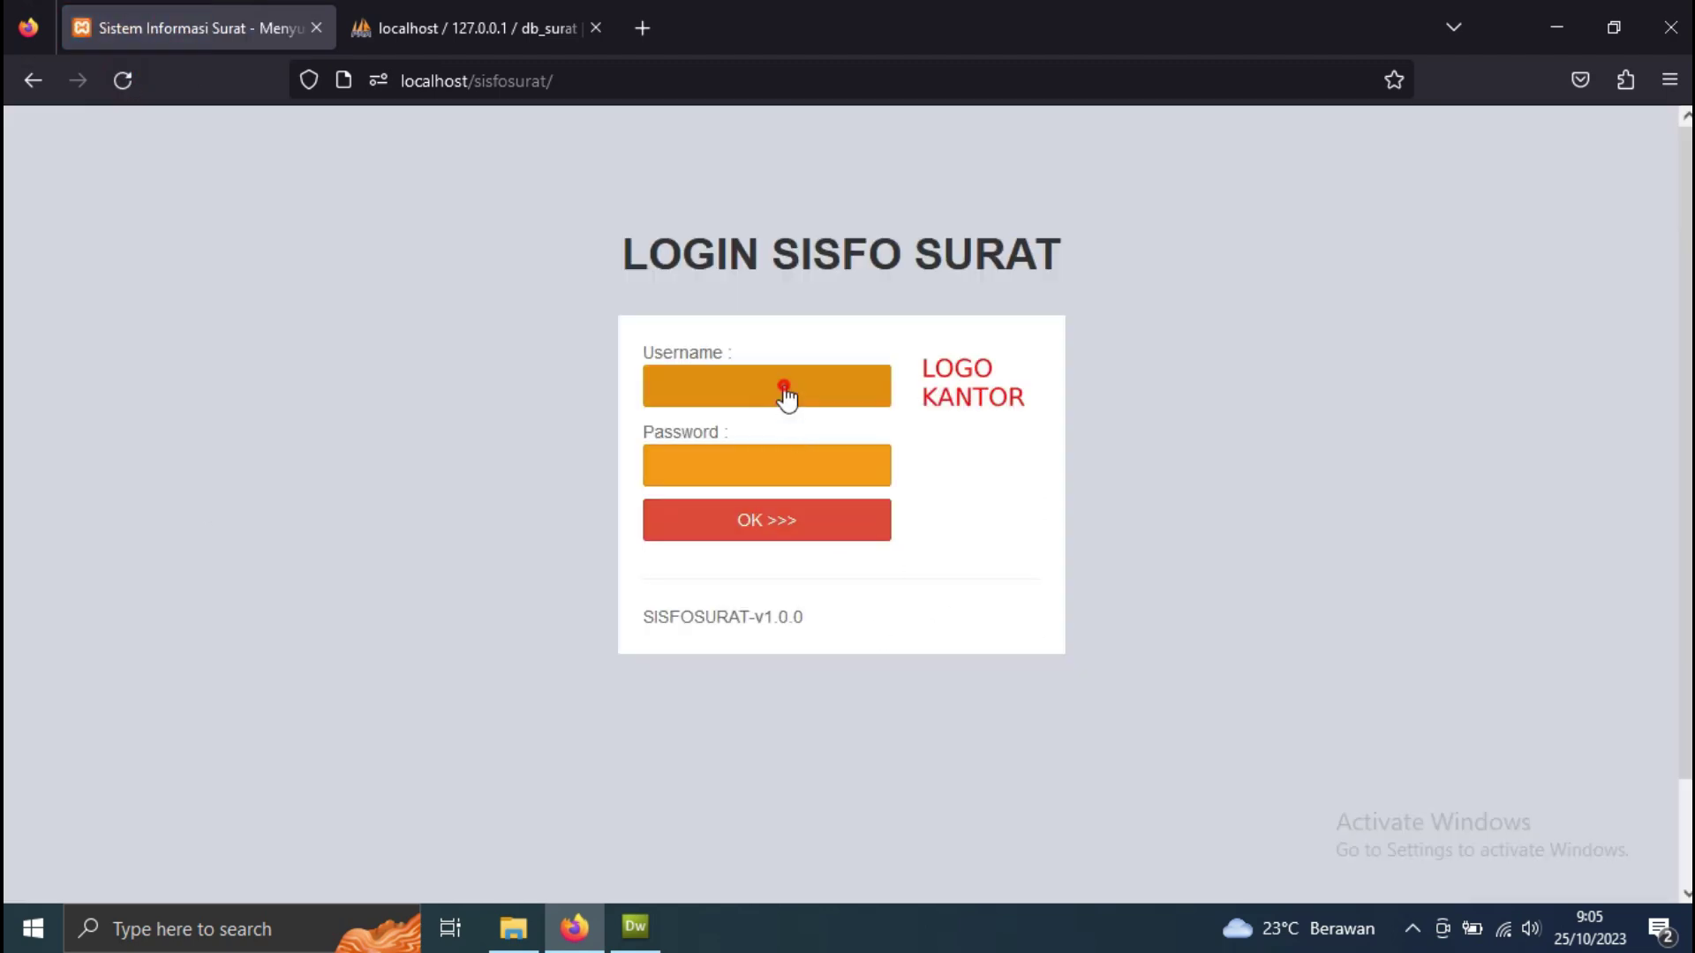
left_click(764, 432)
double_click(836, 458)
type("admin")
left_click(806, 521)
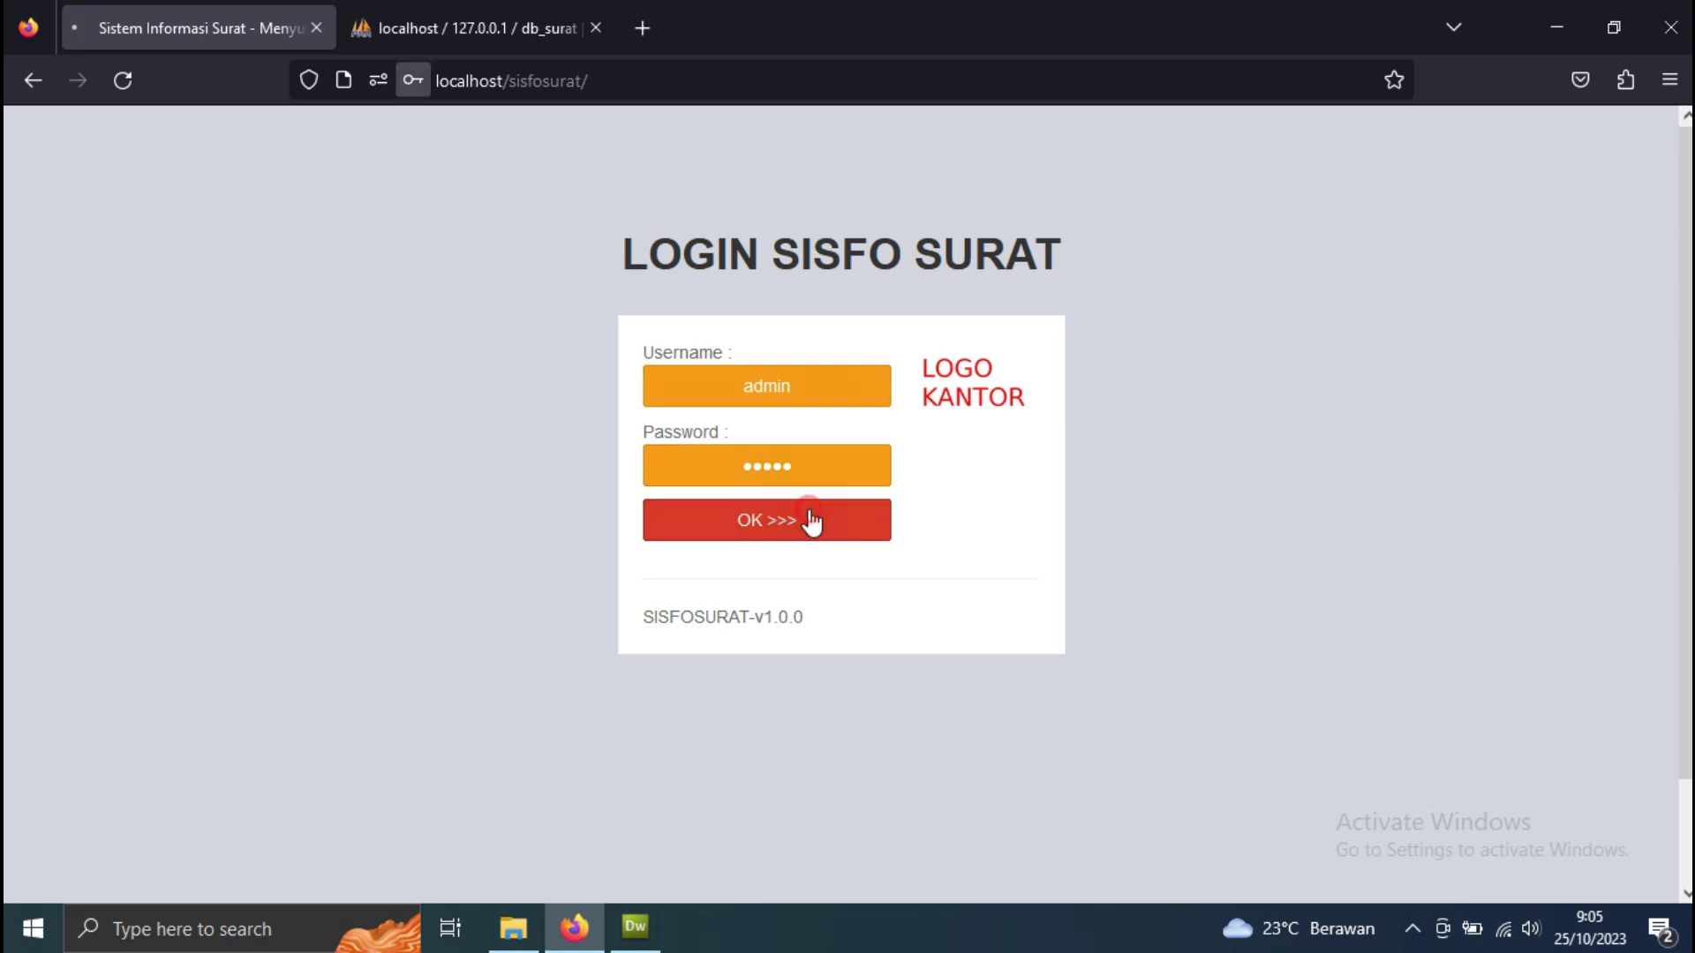
left_click(751, 392)
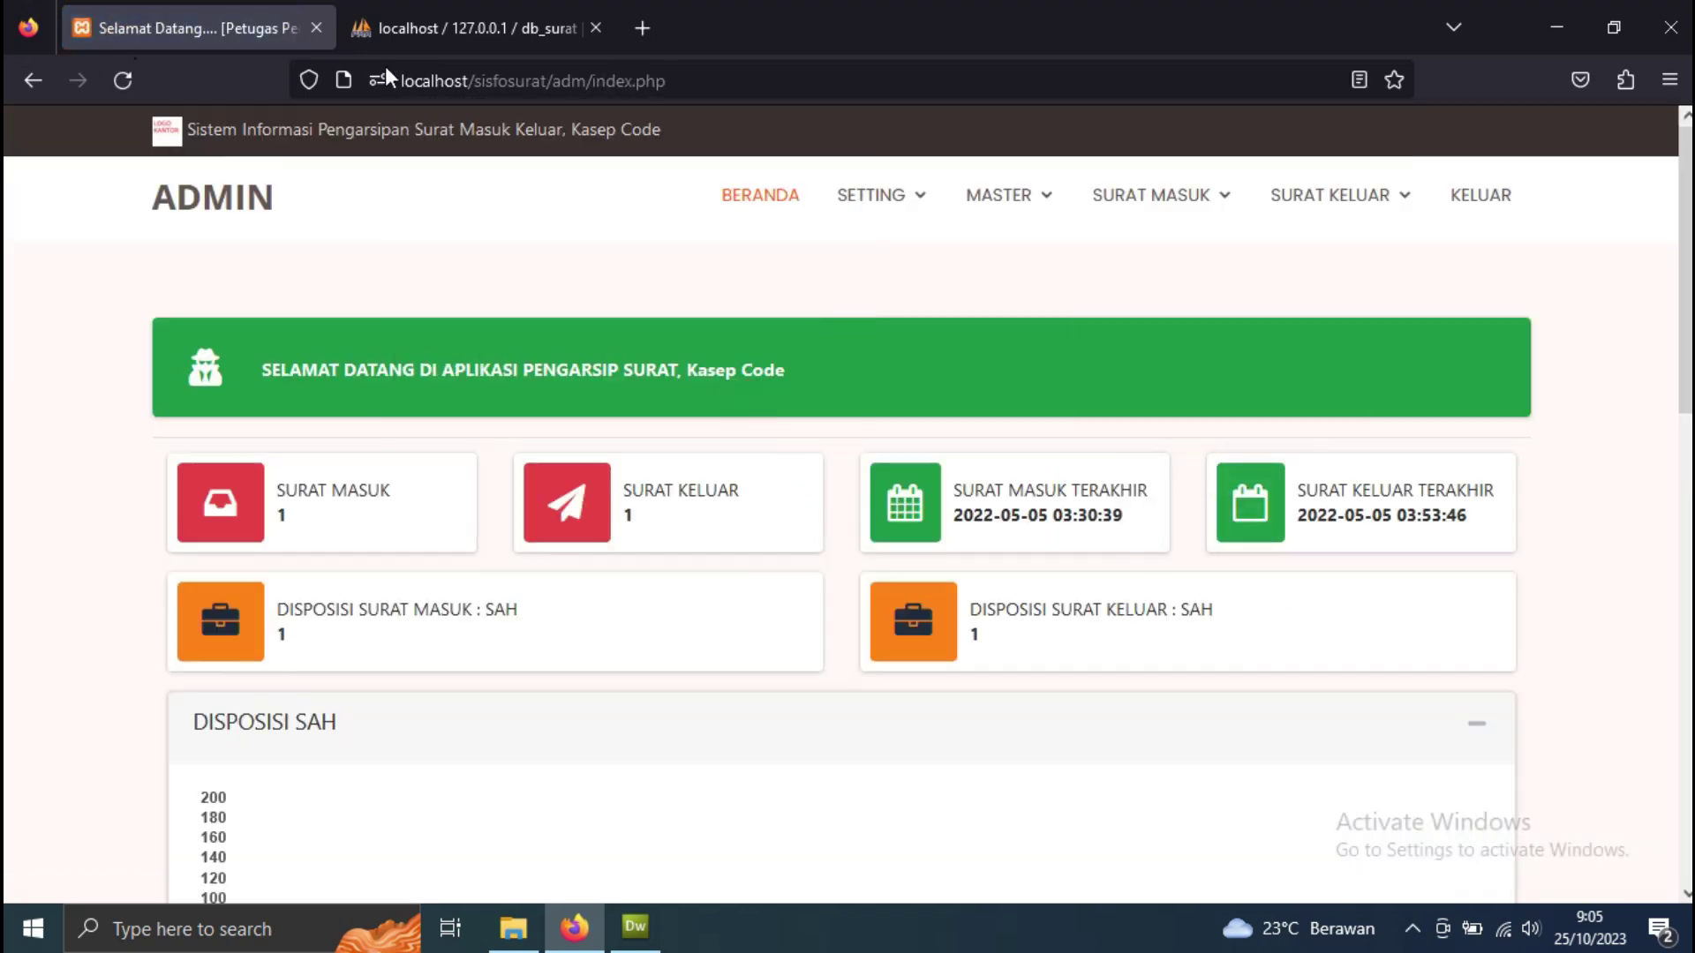
- Look over the admin dashboard and browse the full Klasifikasi Surat master list
scroll(873, 636, "down", 10)
scroll(873, 640, "up", 10)
mouse_move(1002, 190)
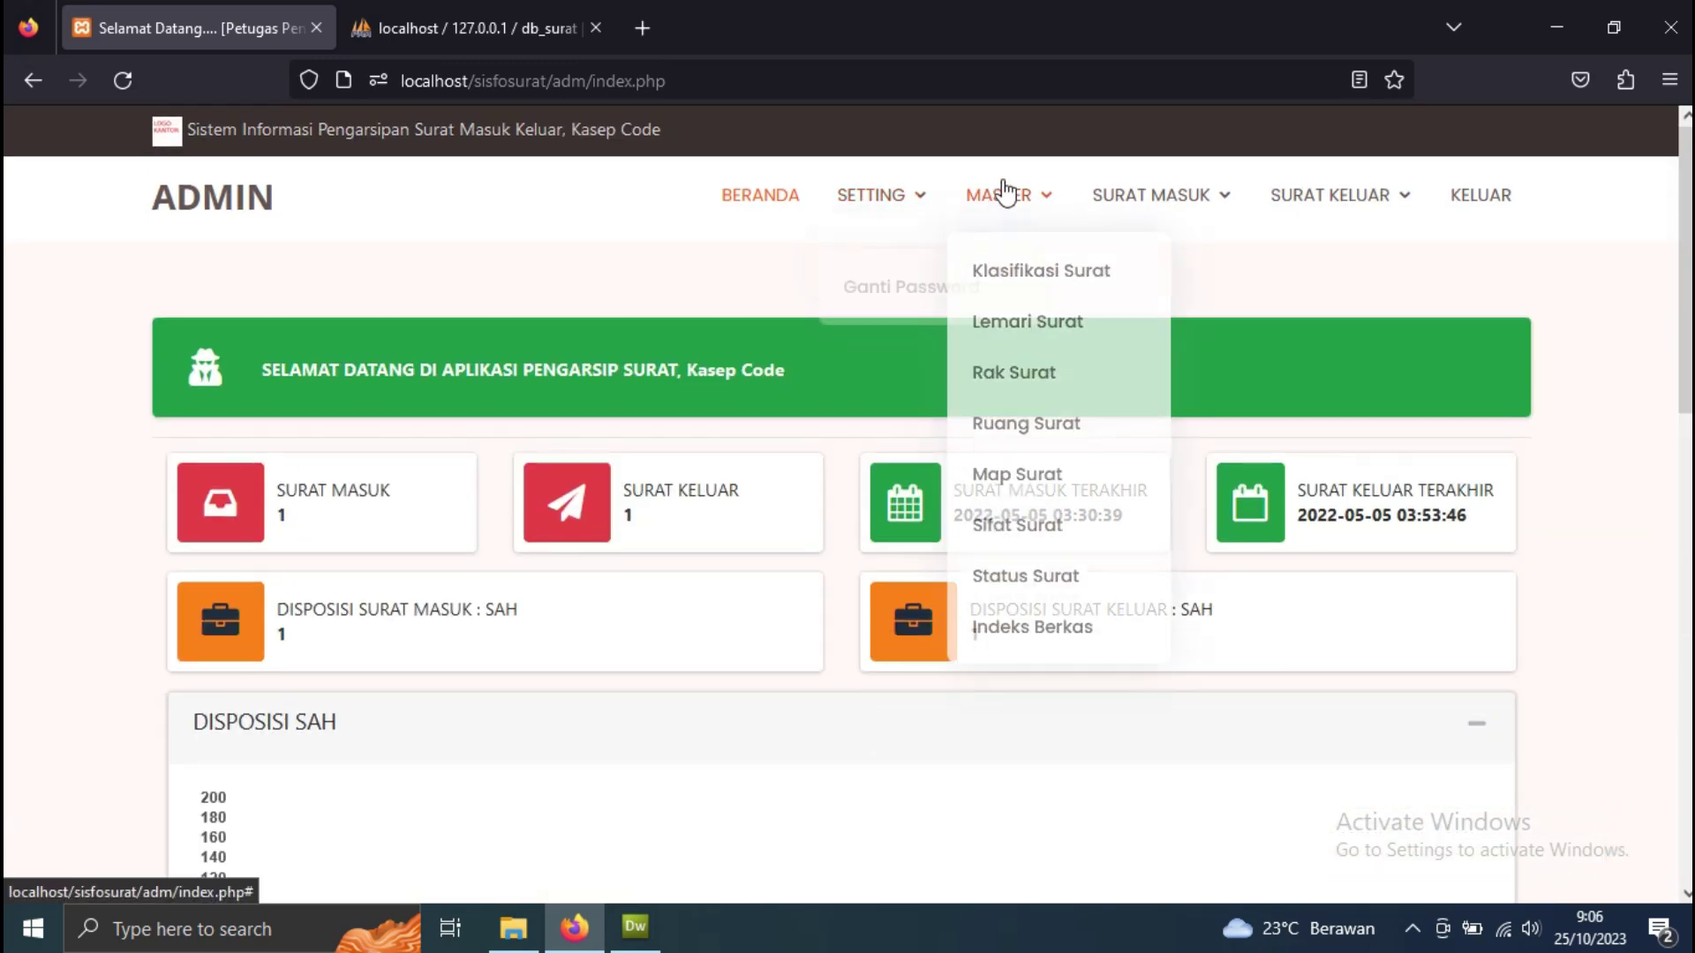
left_click(1050, 259)
scroll(942, 553, "down", 15)
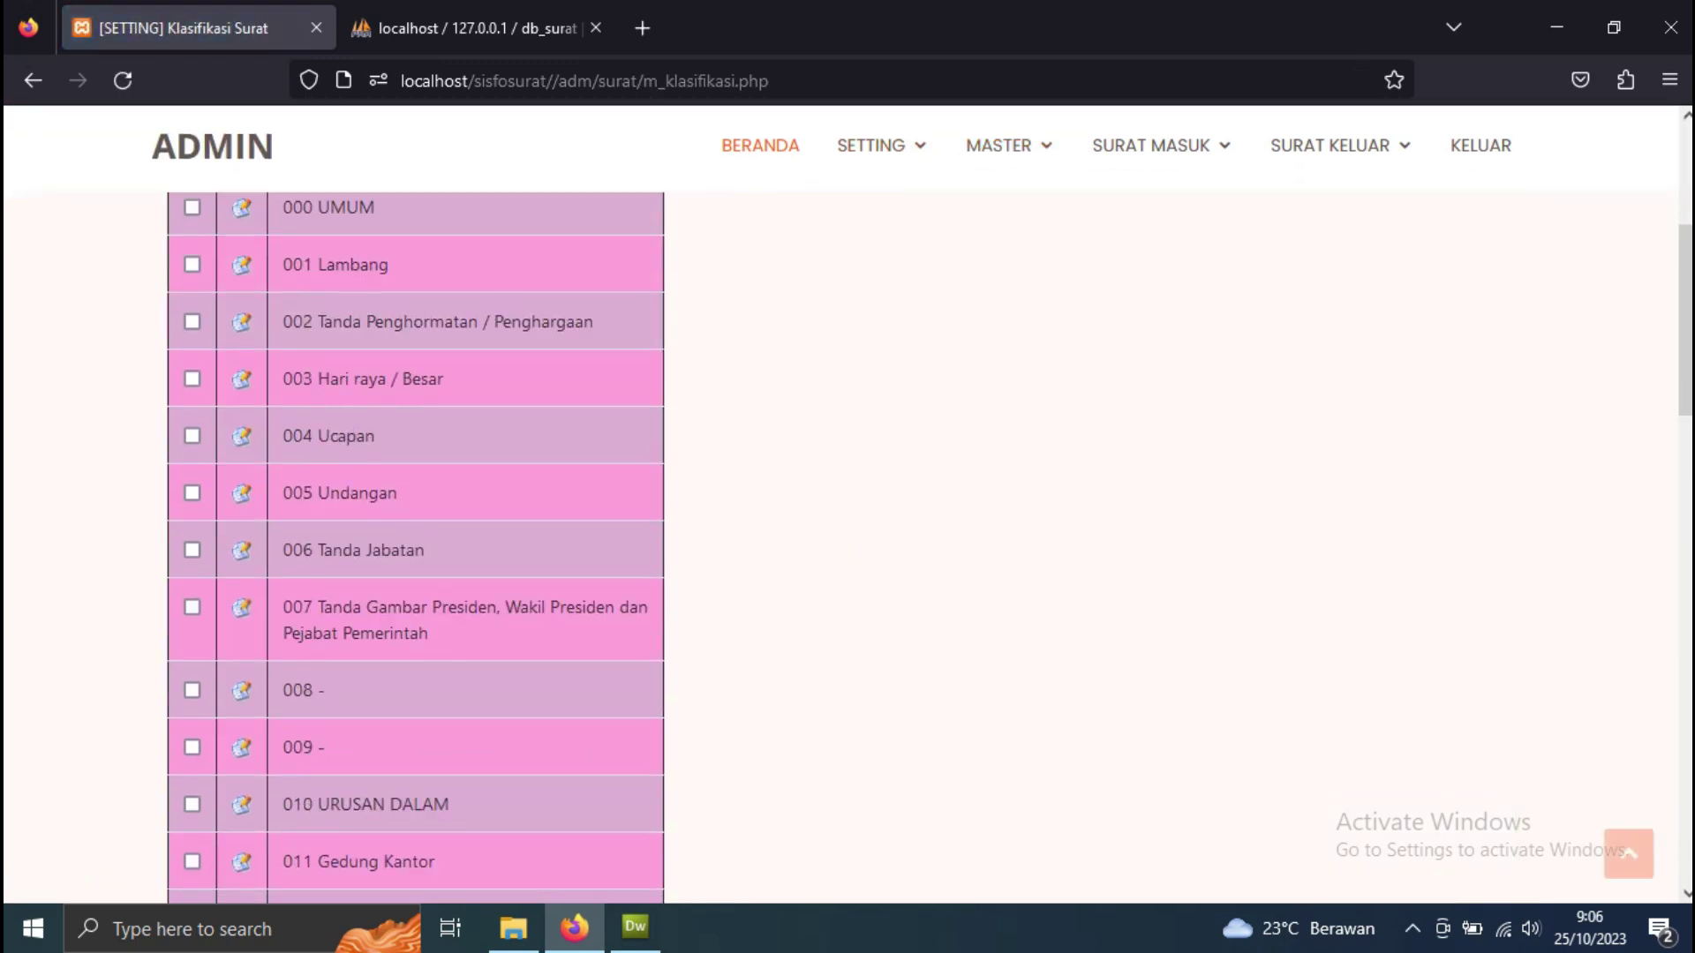
scroll(959, 576, "down", 5)
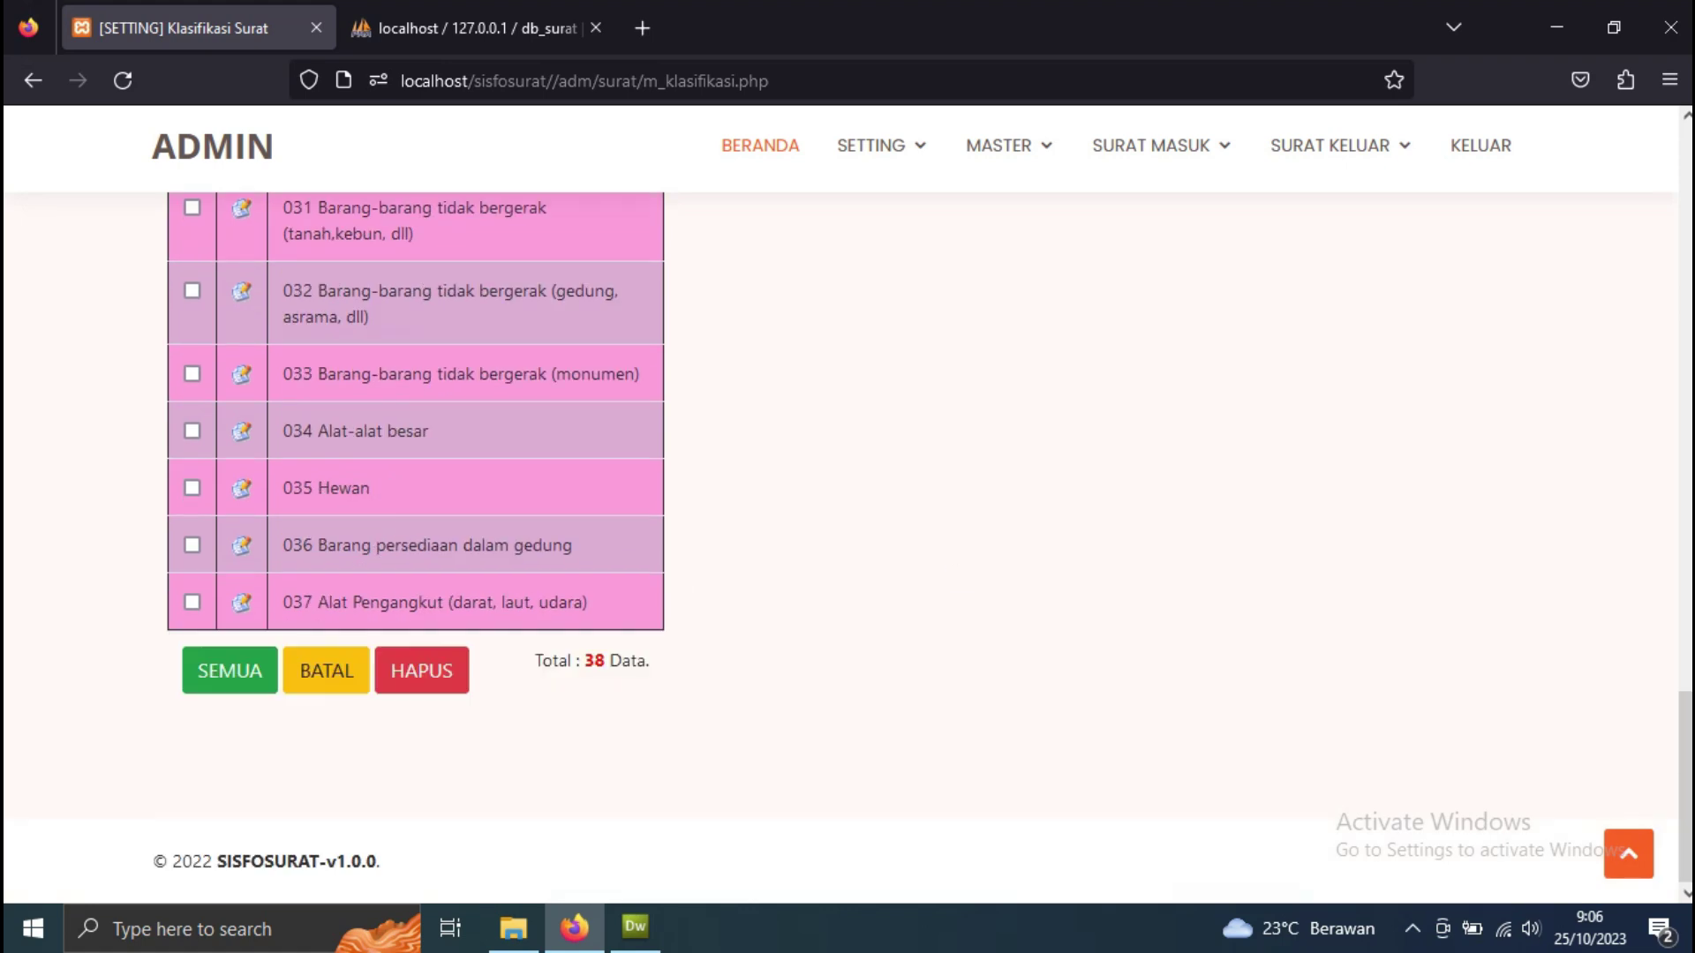
scroll(959, 575, "up", 10)
scroll(959, 576, "up", 8)
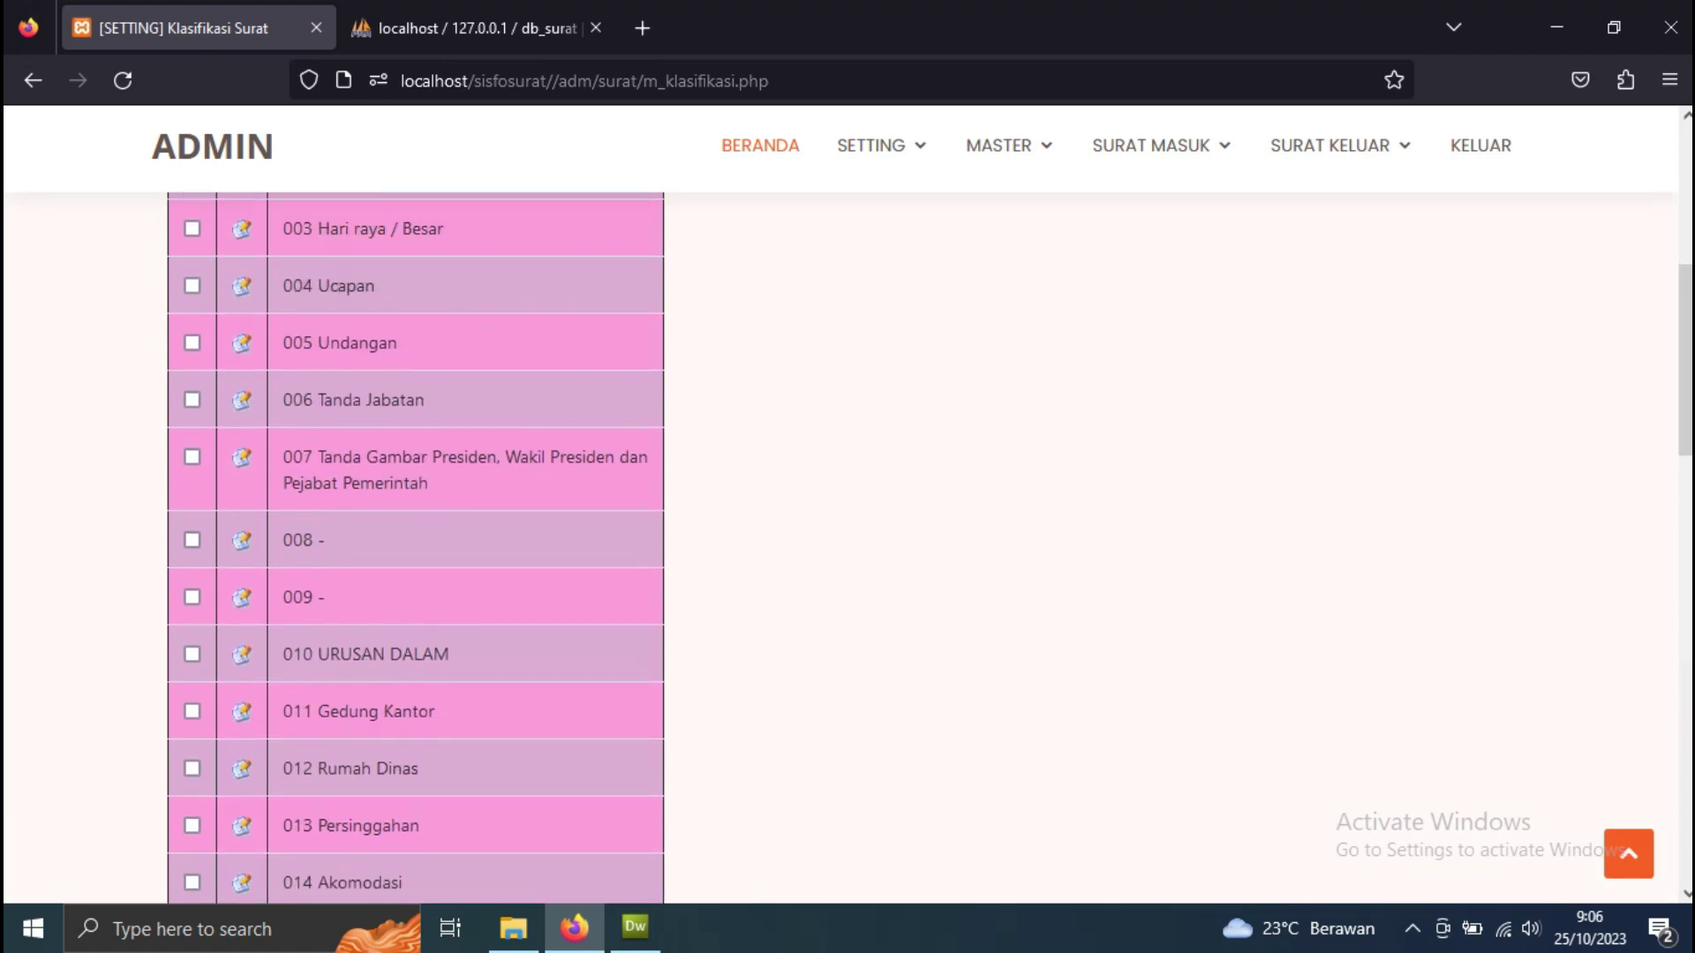
- Add and save a letter classification named "009 surat dari naruto" and check its entry in the list
left_click(426, 477)
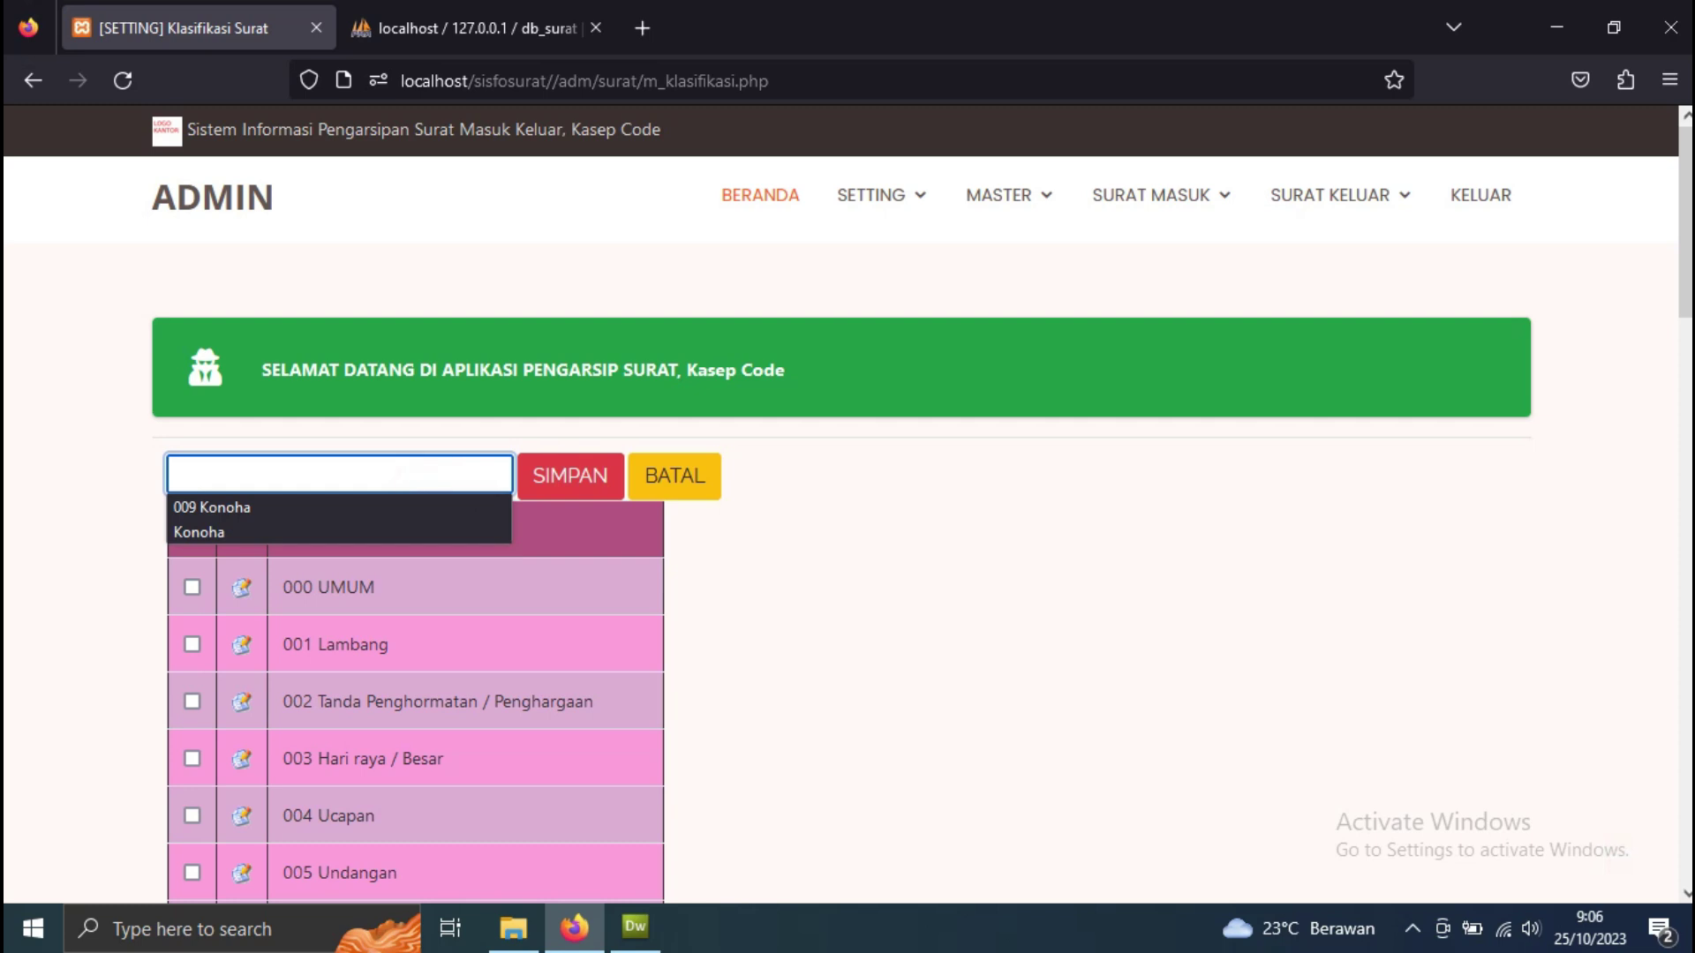
type("009 surat dari naruto")
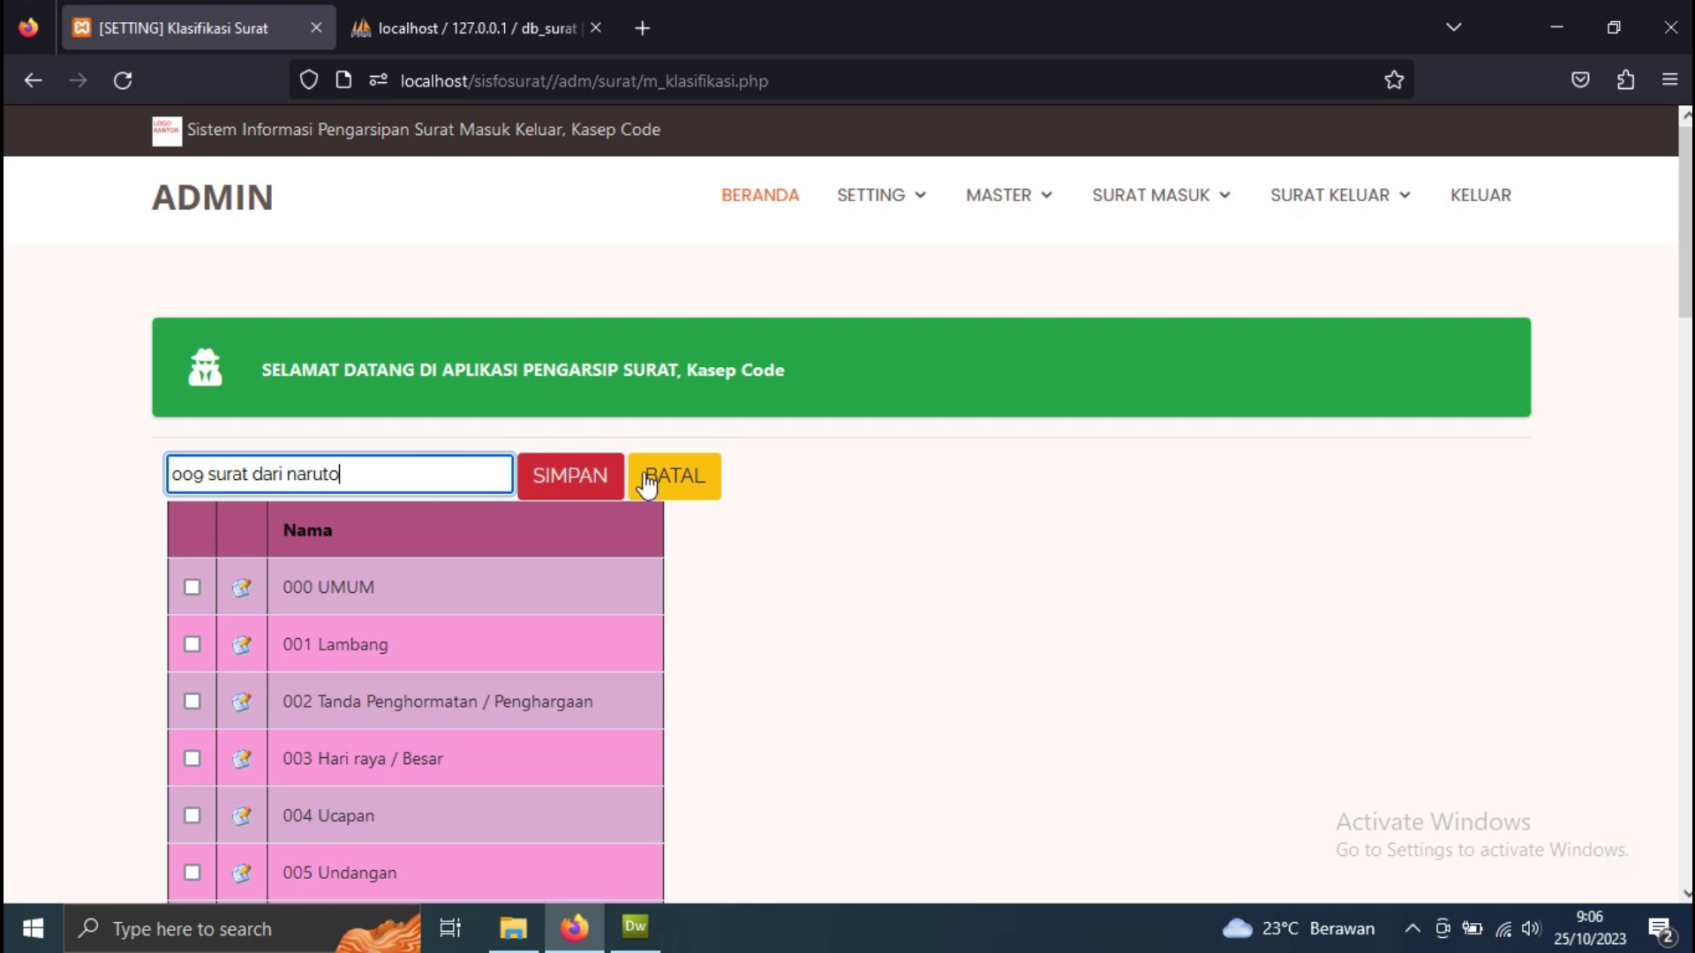
left_click(564, 480)
scroll(531, 388, "down", 8)
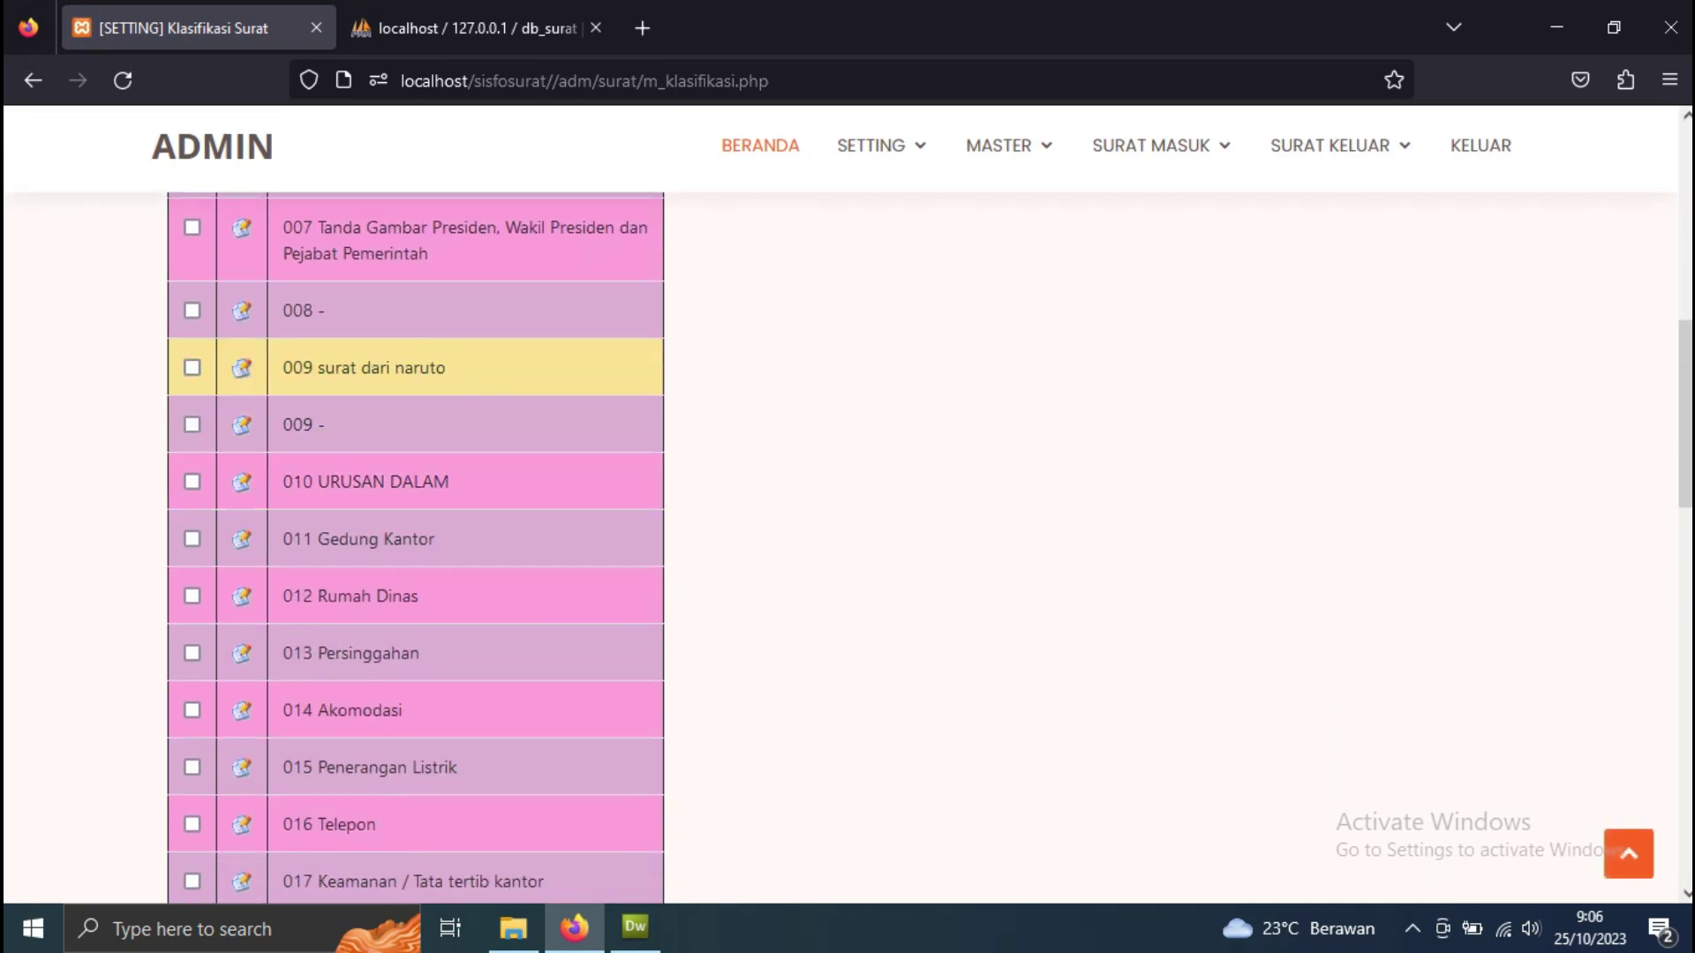
scroll(662, 388, "up", 10)
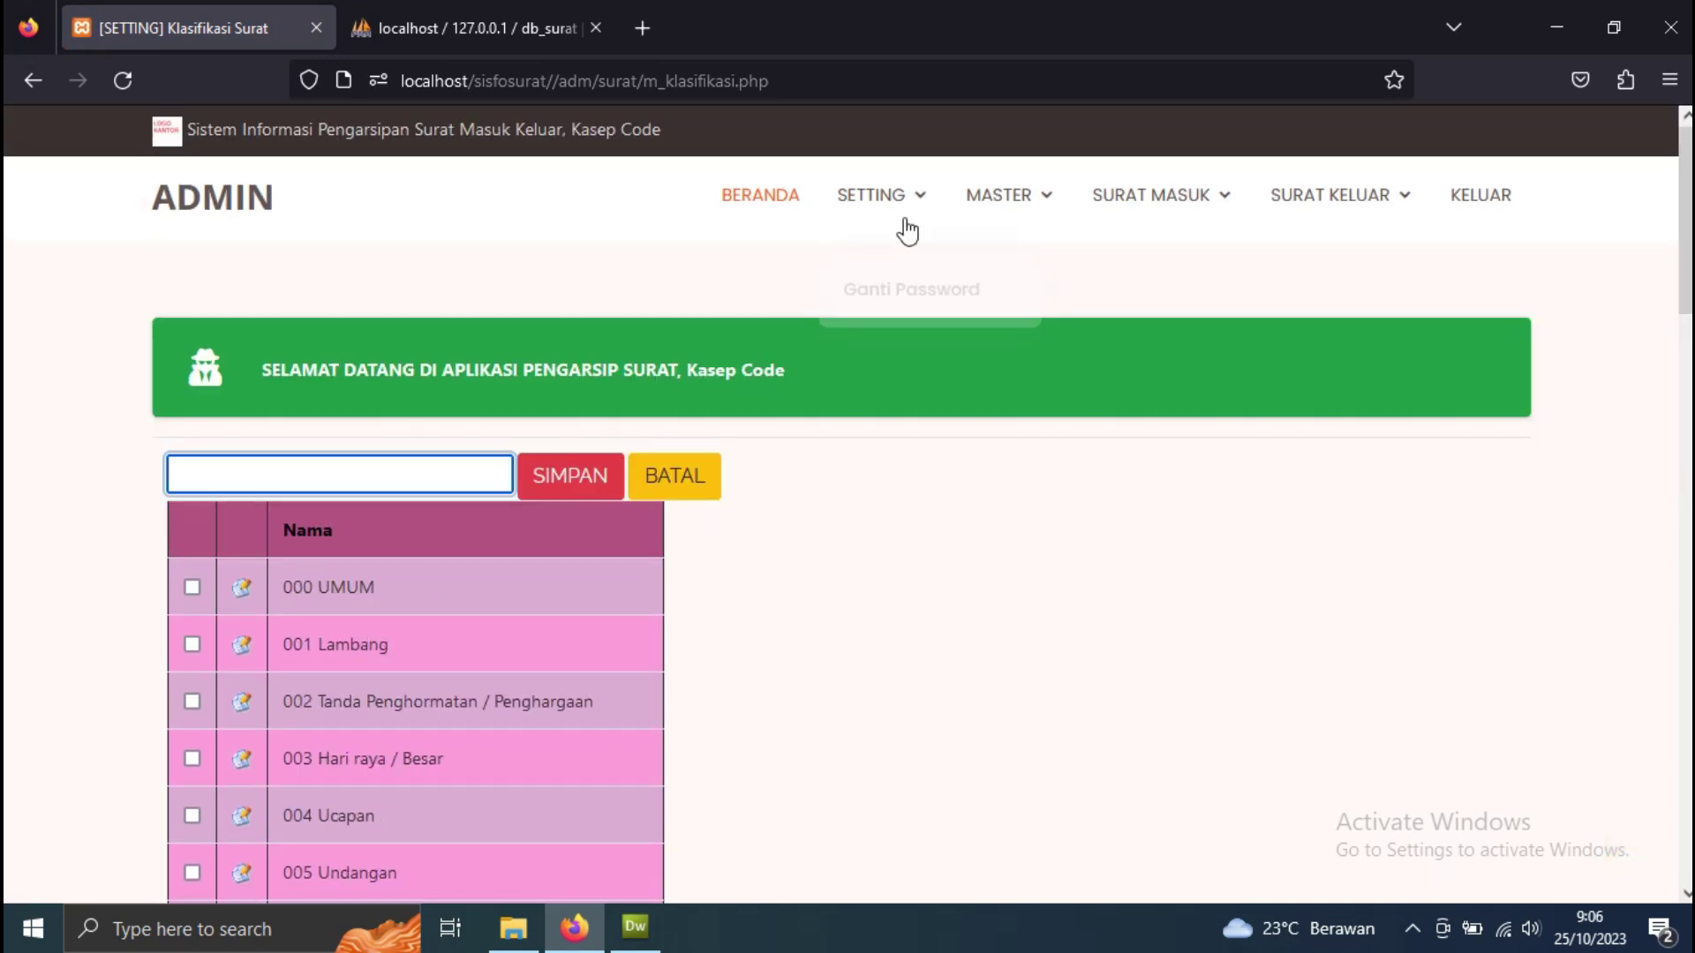
- View the Lemari Surat, Rak Surat and Ruang Surat master data pages in turn
mouse_move(999, 195)
left_click(1026, 311)
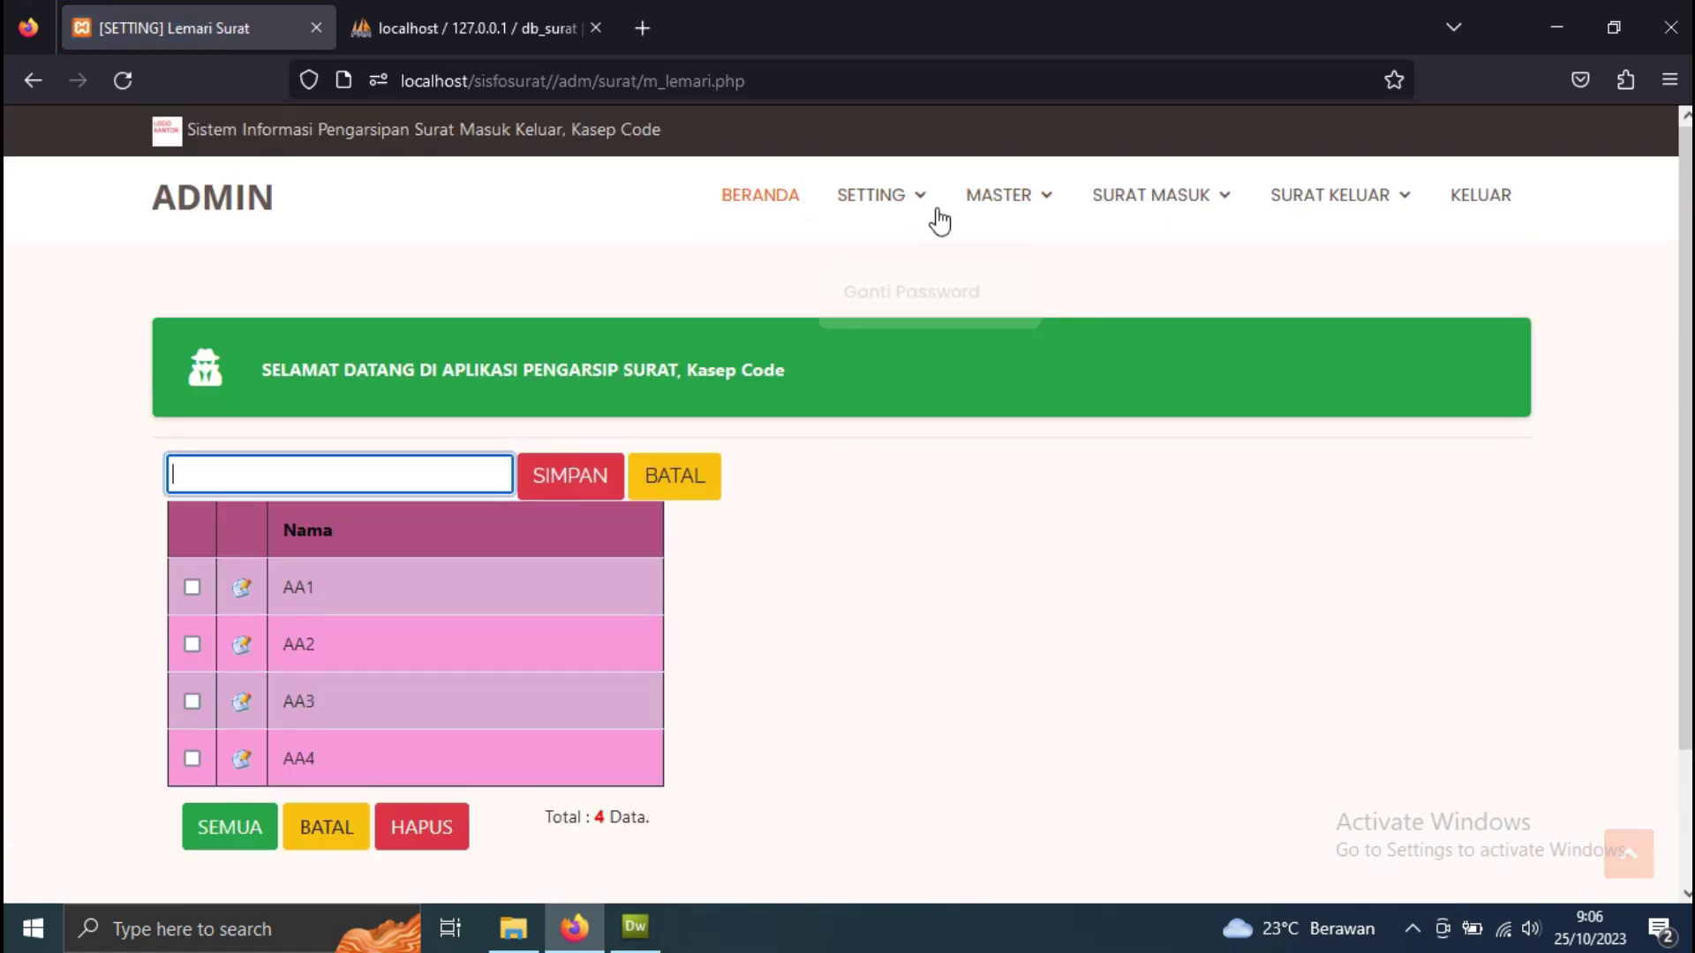
mouse_move(998, 195)
left_click(1017, 367)
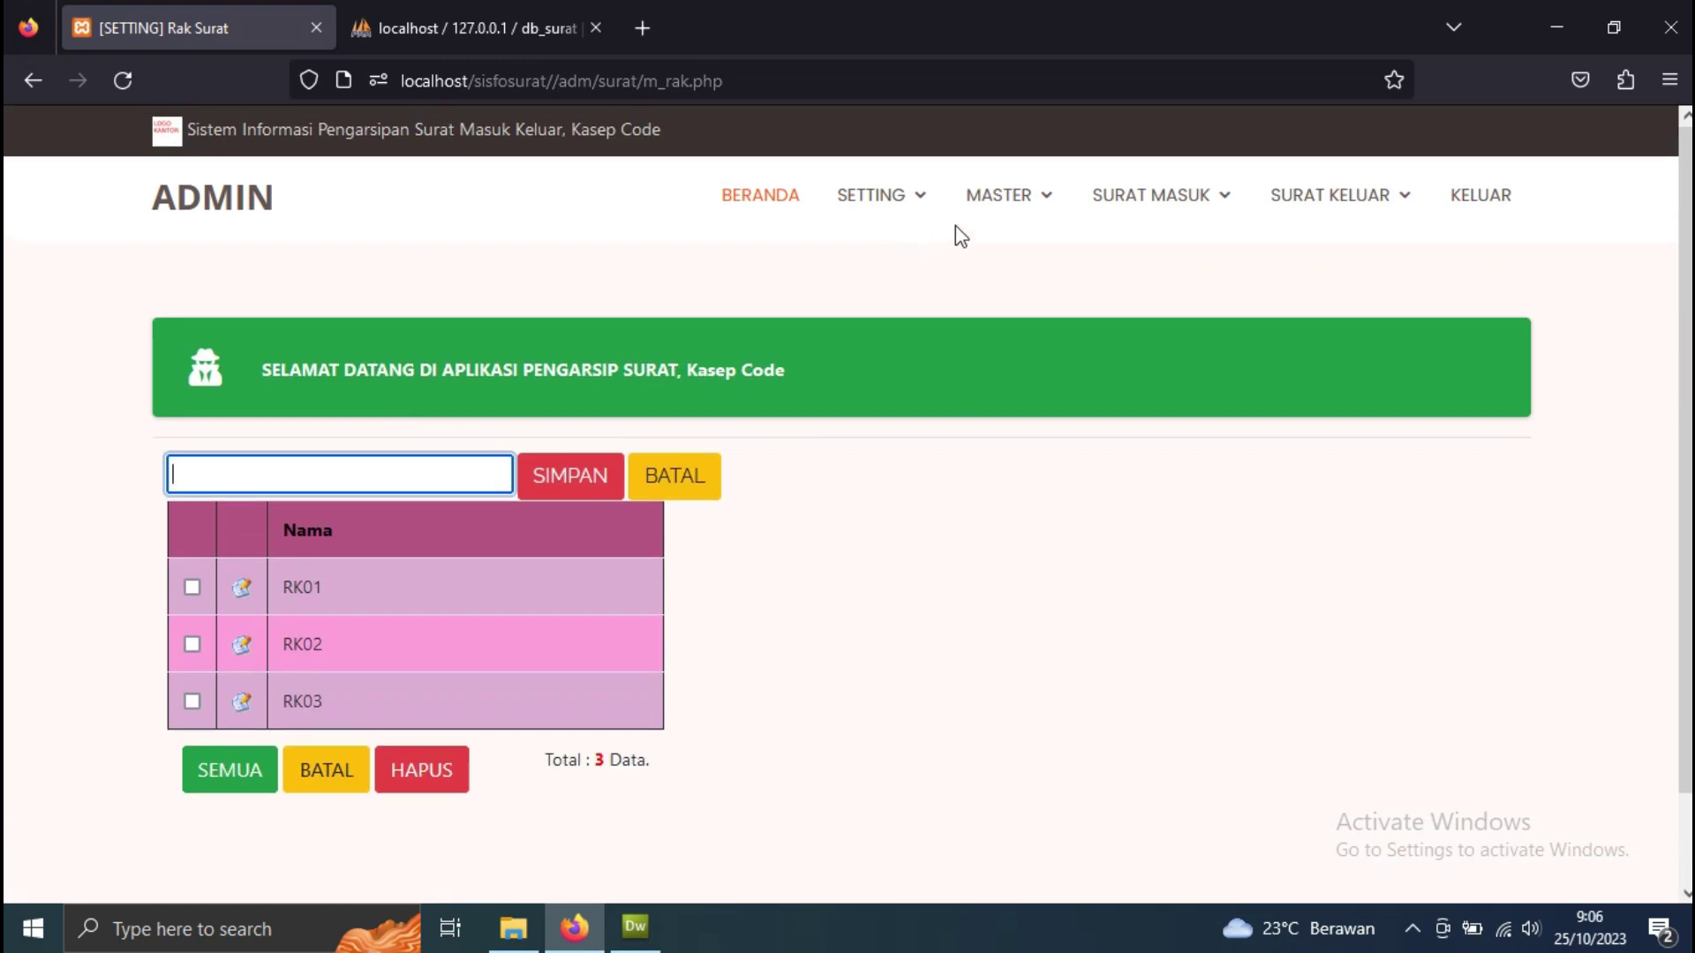
mouse_move(998, 195)
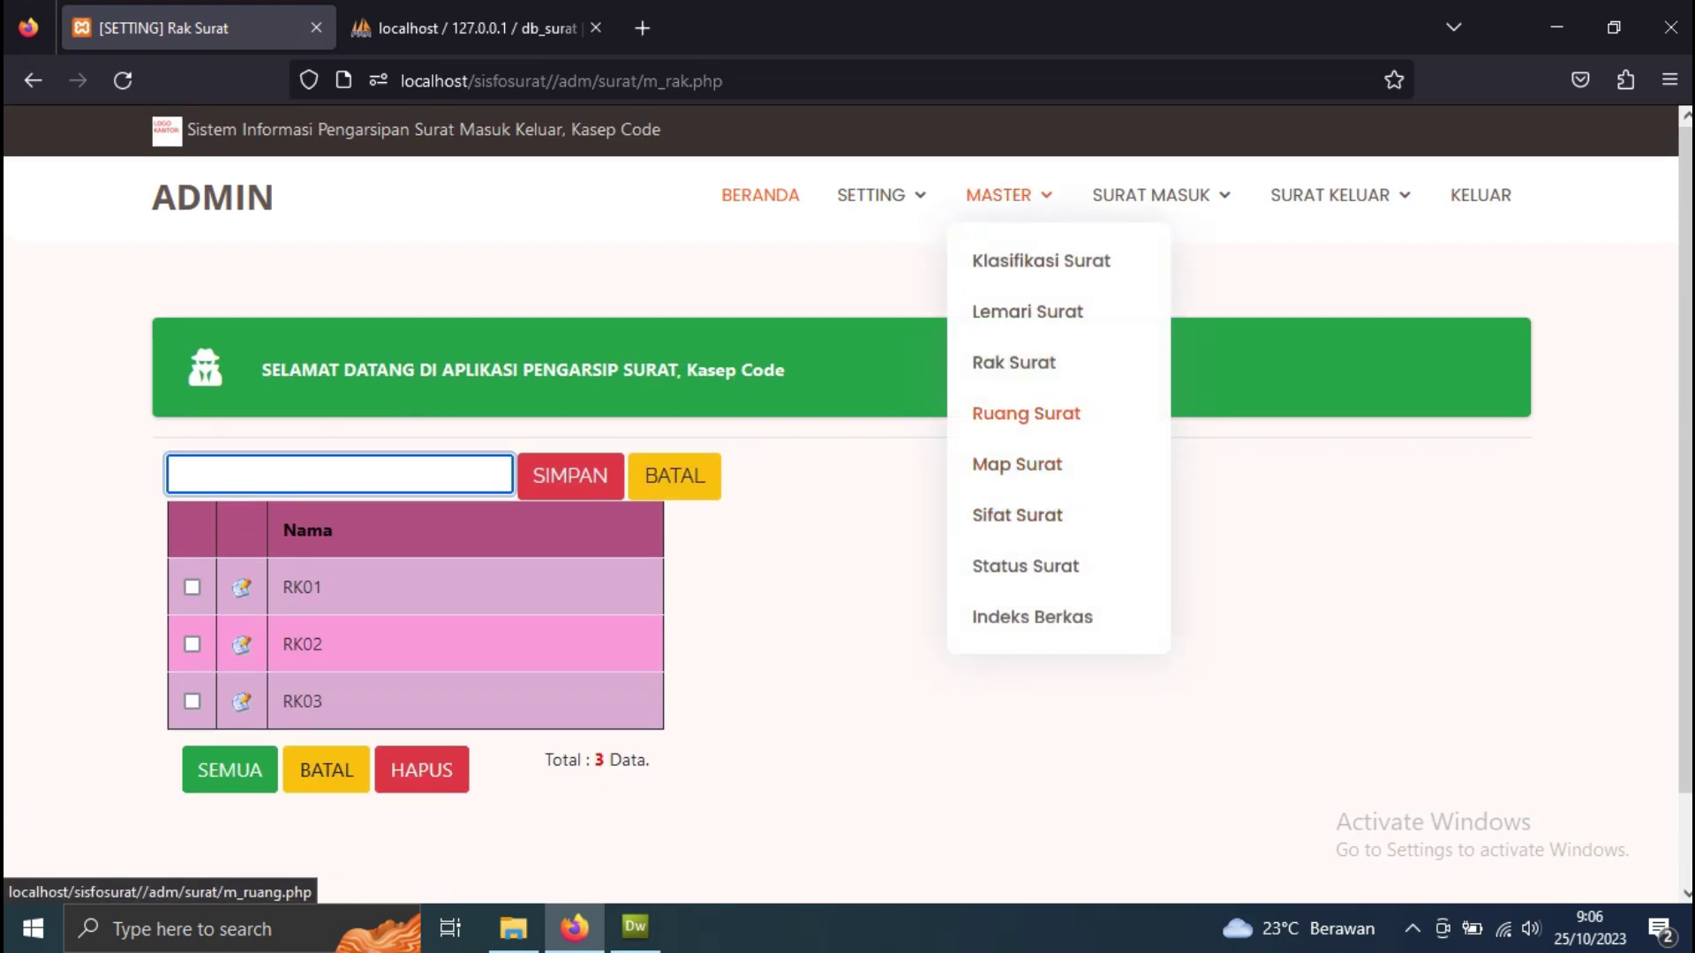
left_click(1023, 413)
left_click(1033, 431)
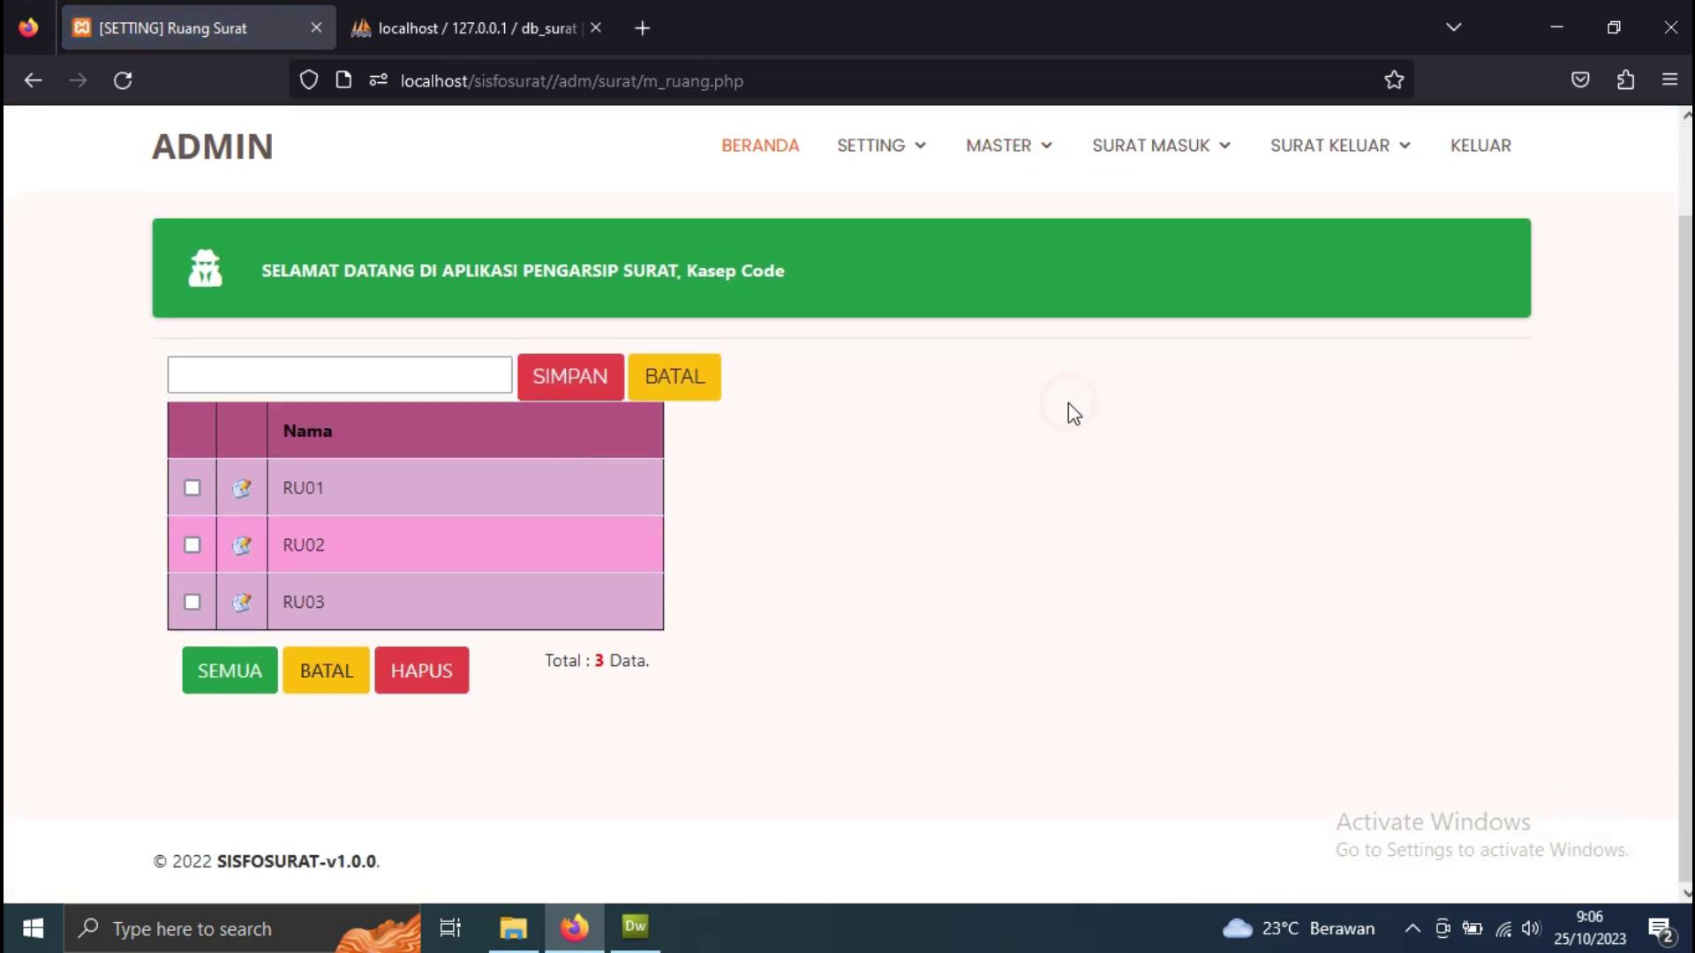
- View the Sifat Surat, Status Surat and Indeks Berkas master data pages in turn
mouse_move(1031, 240)
left_click(1034, 462)
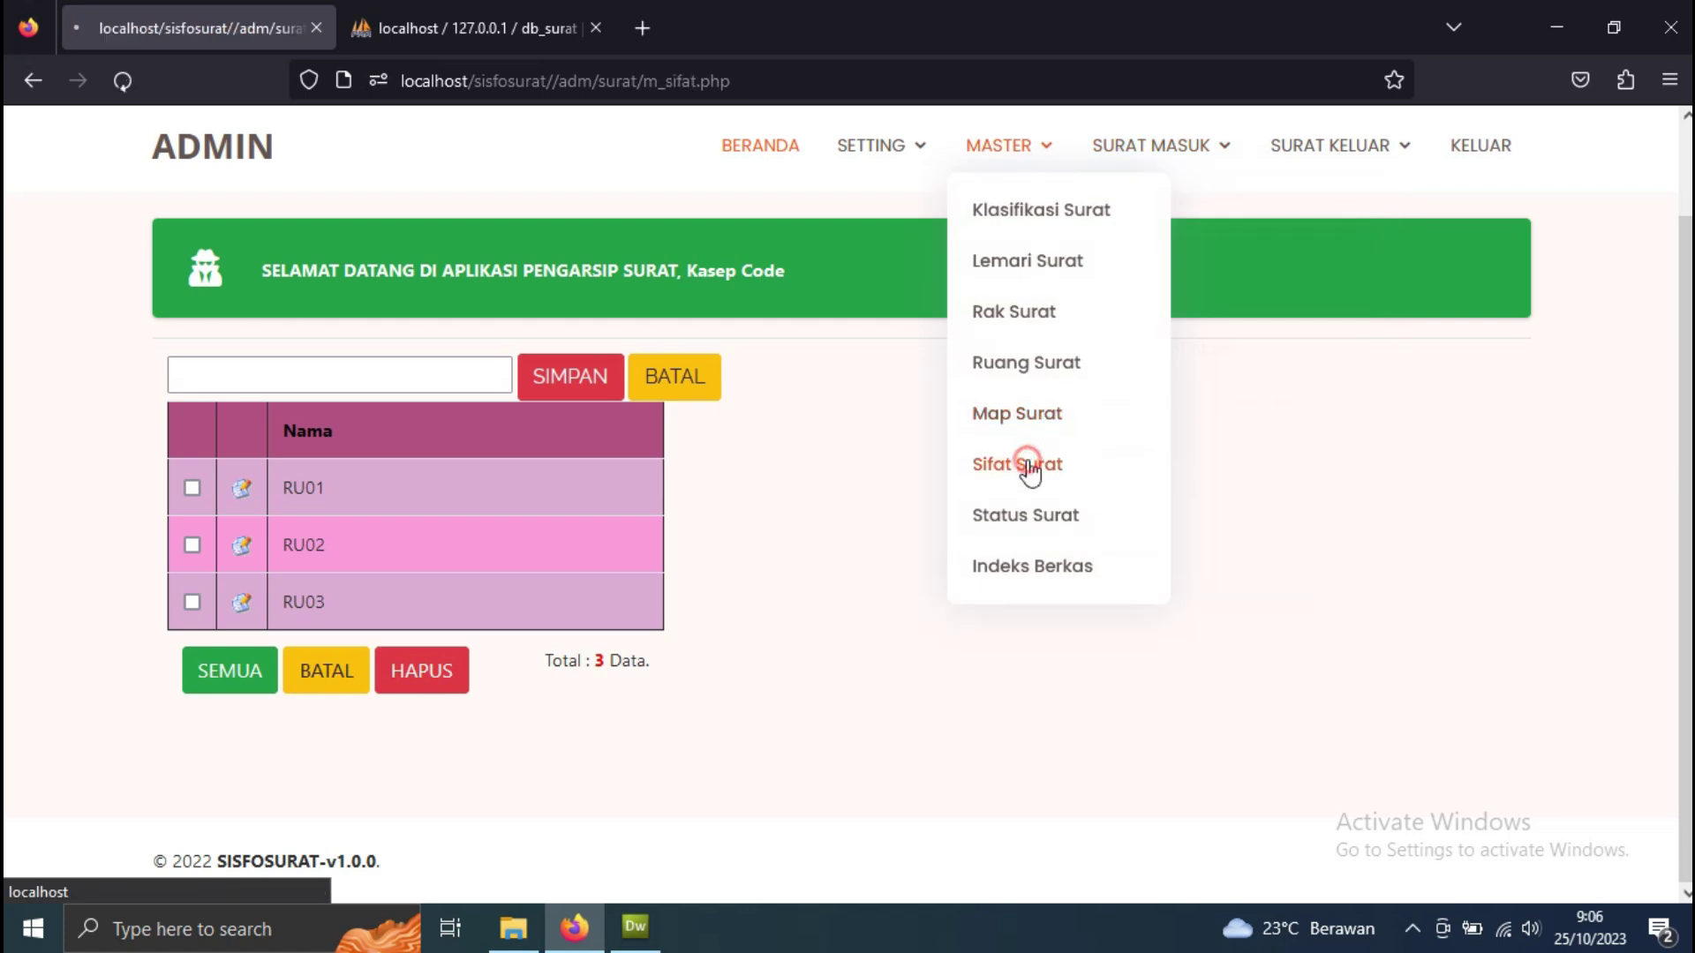
left_click(892, 545)
scroll(918, 561, "down", 2)
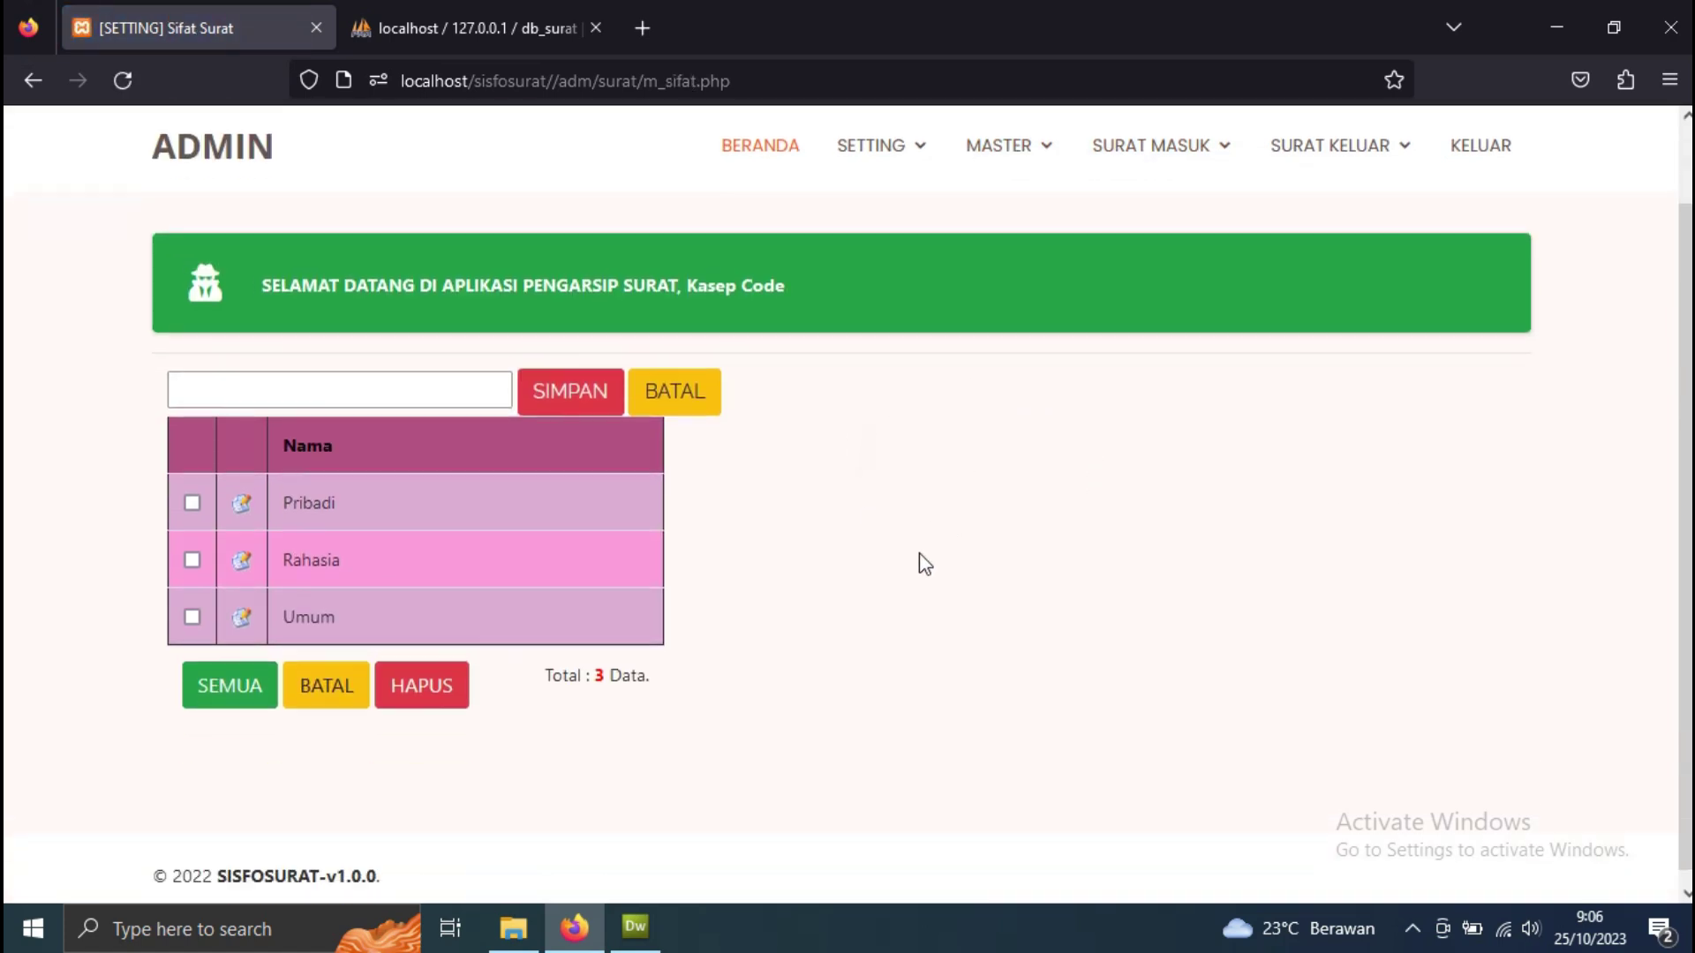
mouse_move(1043, 150)
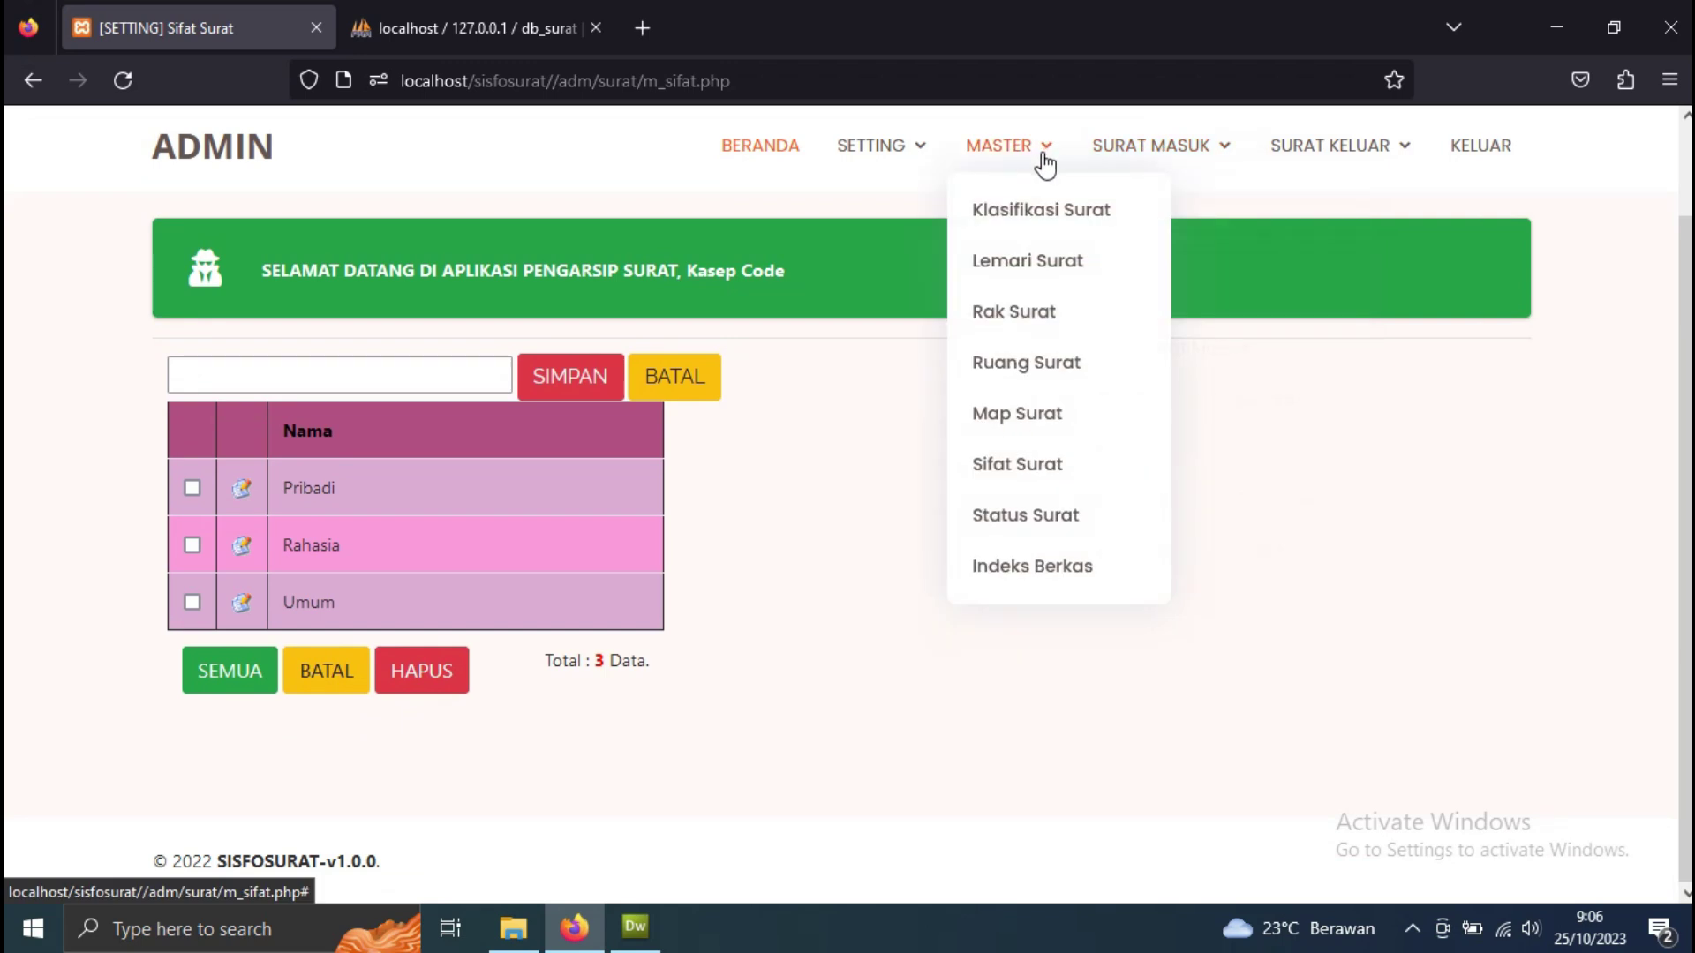
left_click(1072, 511)
scroll(1024, 353, "down", 3)
mouse_move(971, 143)
left_click(1026, 565)
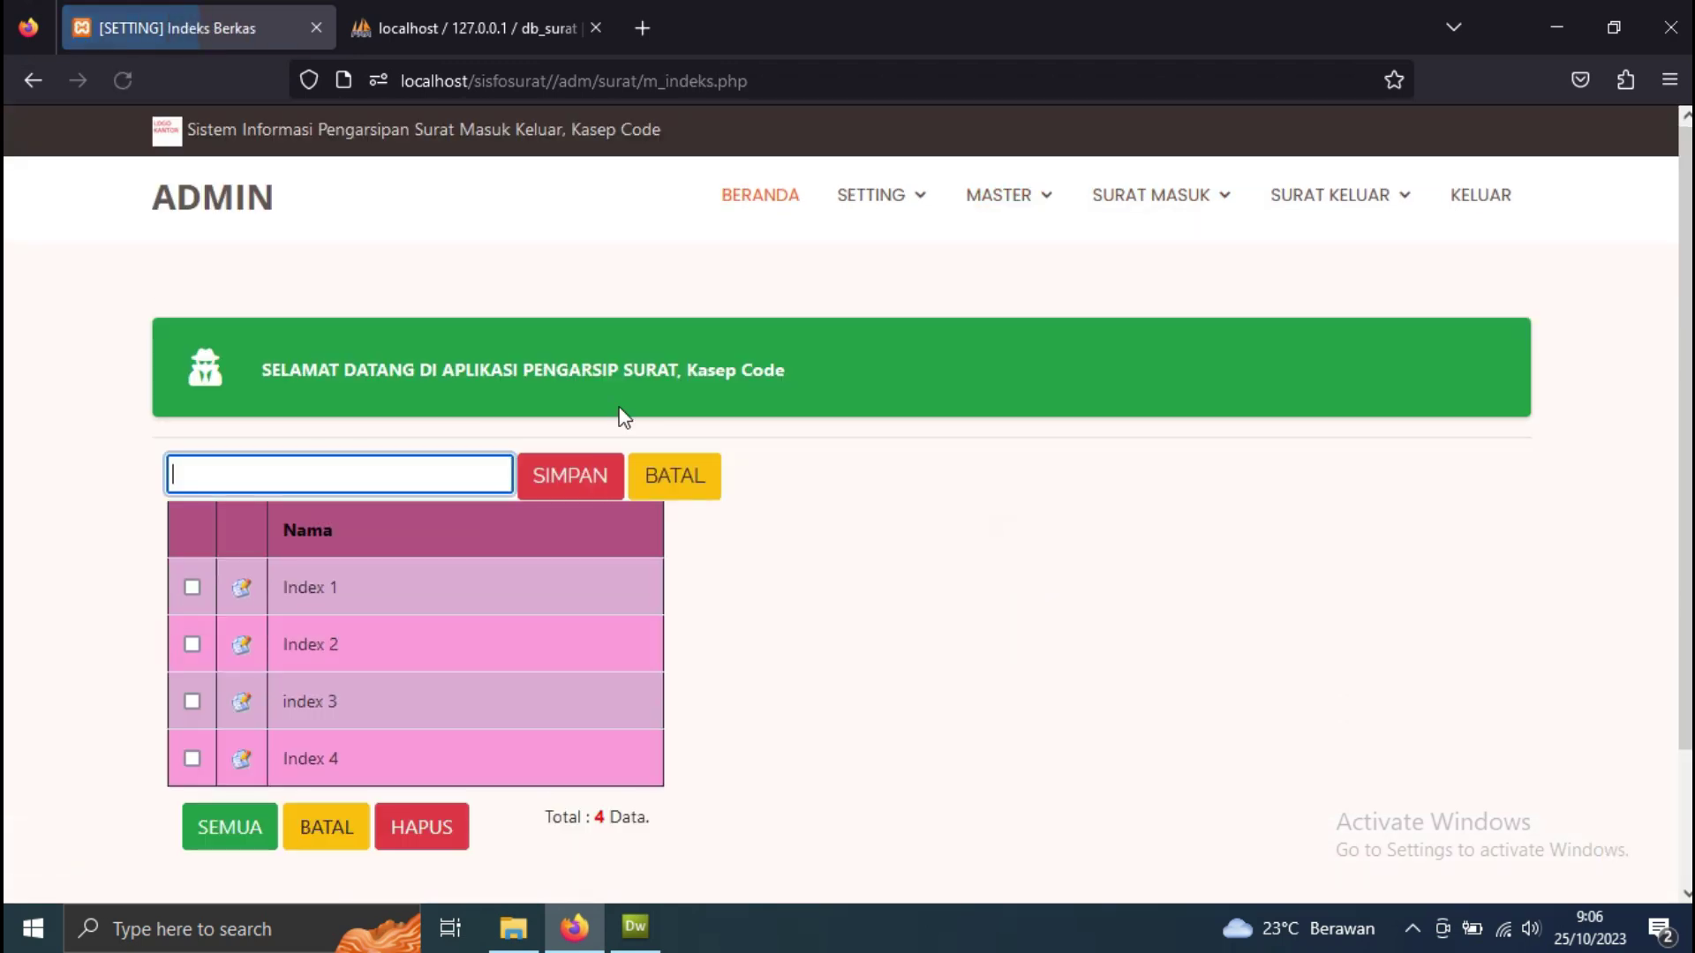
scroll(993, 572, "down", 3)
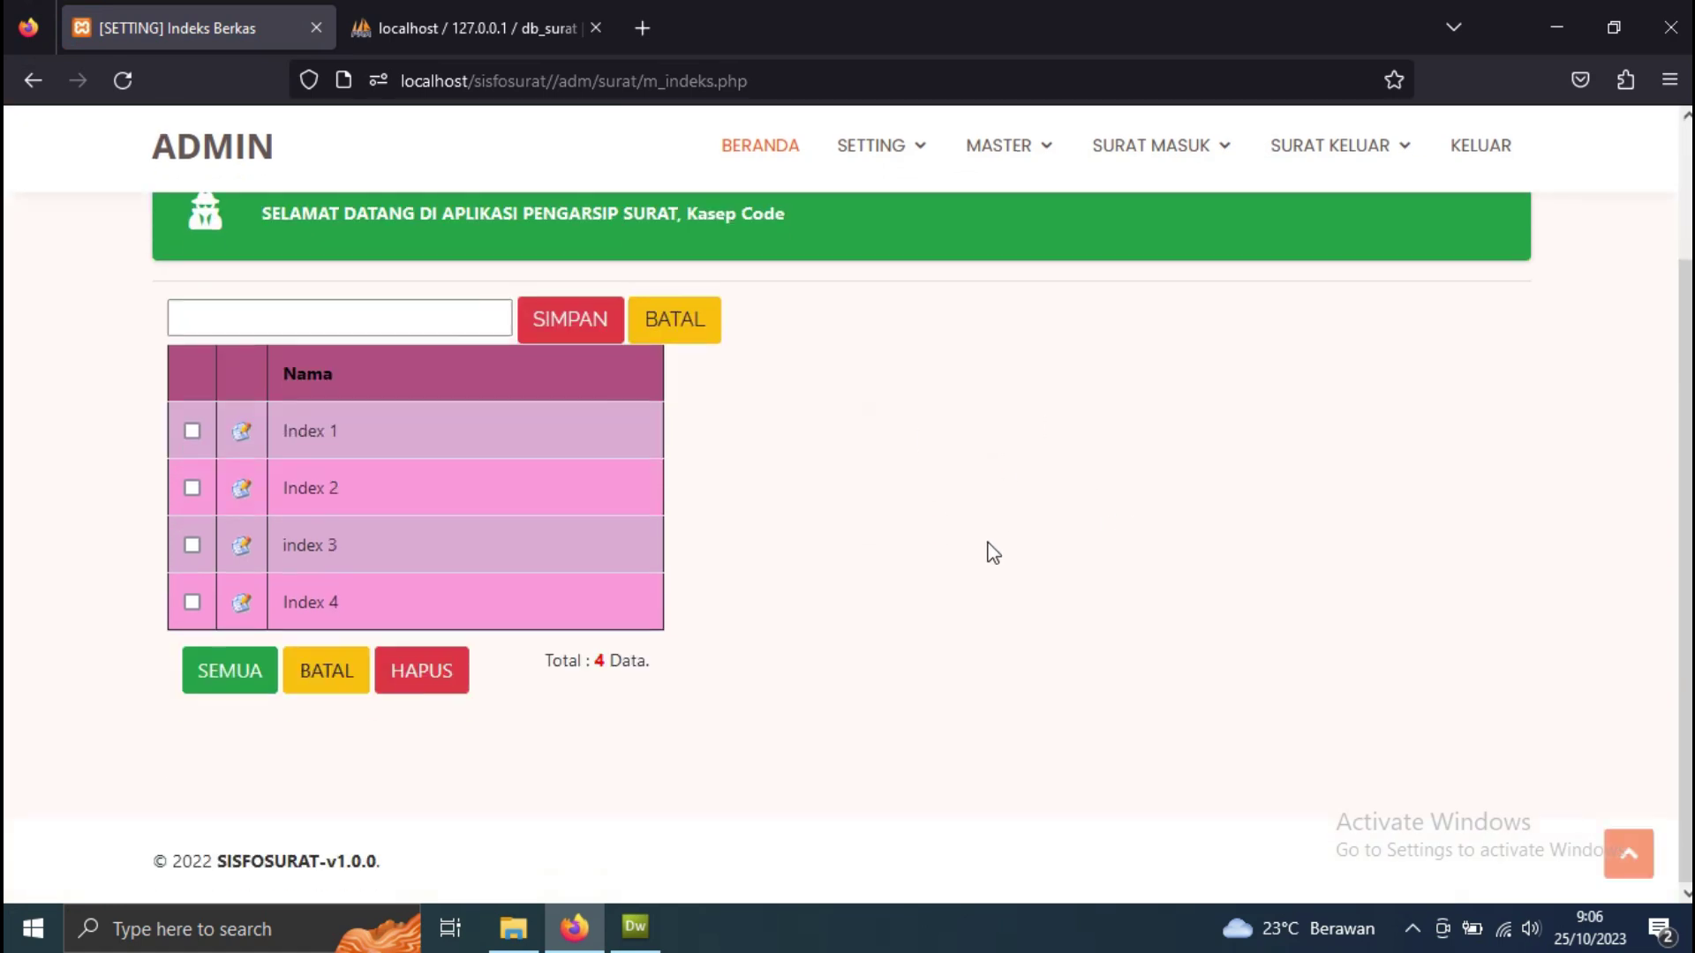
scroll(969, 535, "up", 3)
- Open the Data Surat Masuk list and start a new incoming letter entry
mouse_move(1104, 201)
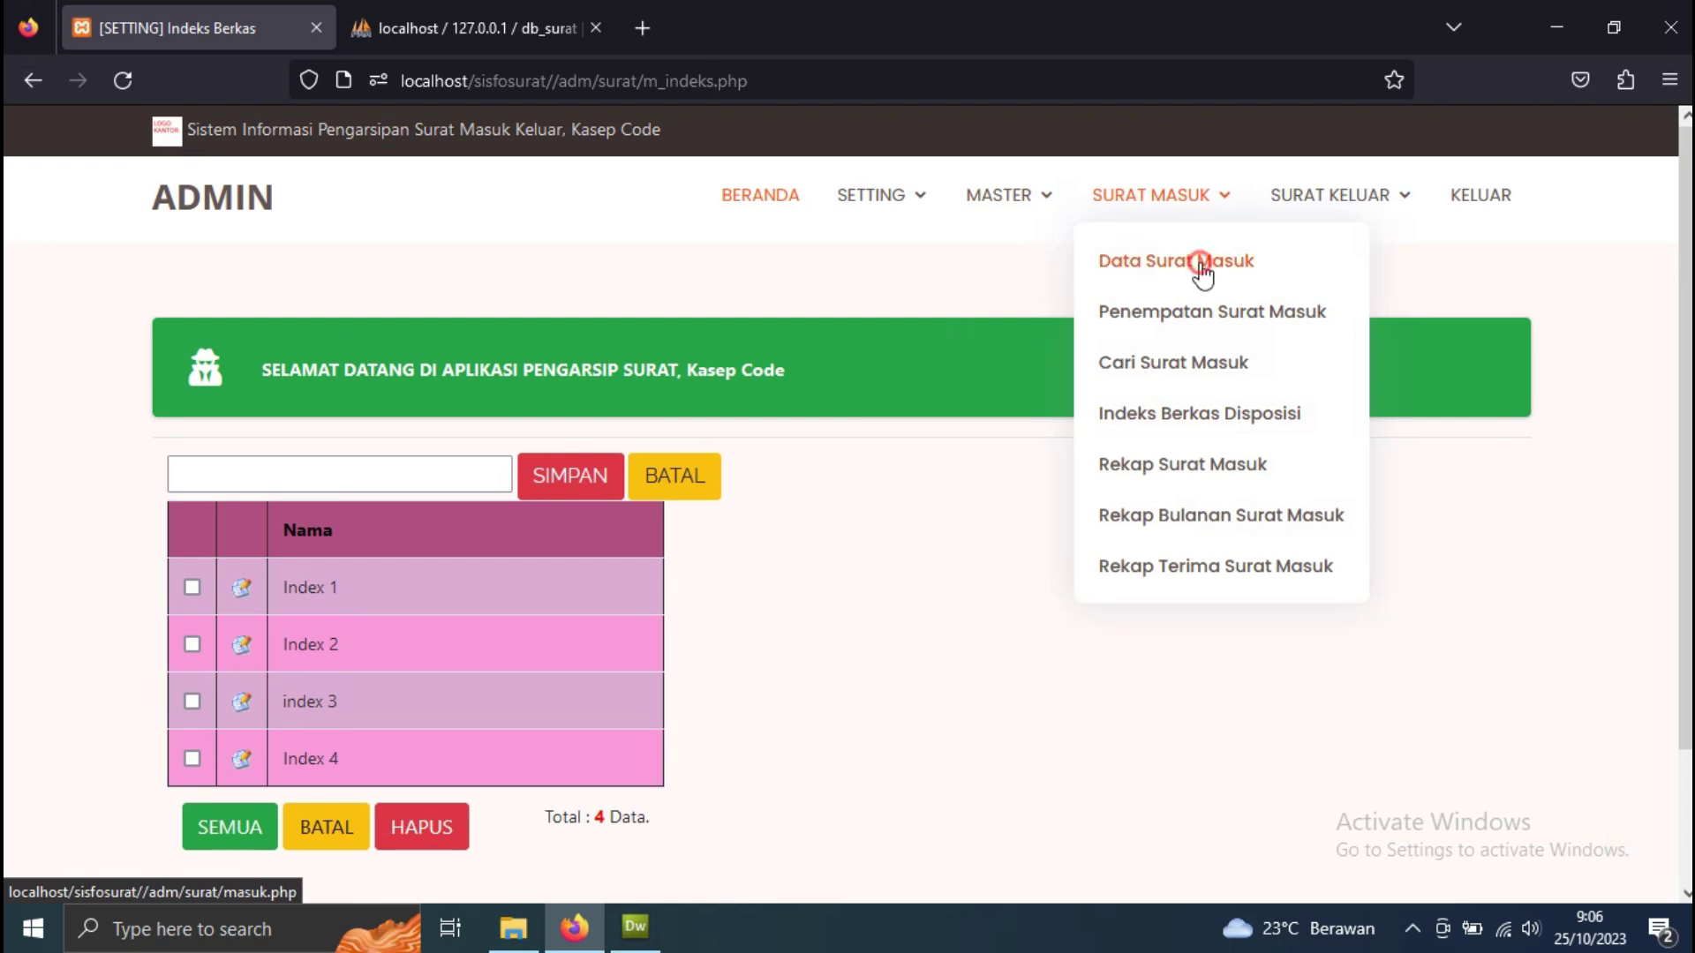
left_click(1199, 261)
mouse_move(1199, 262)
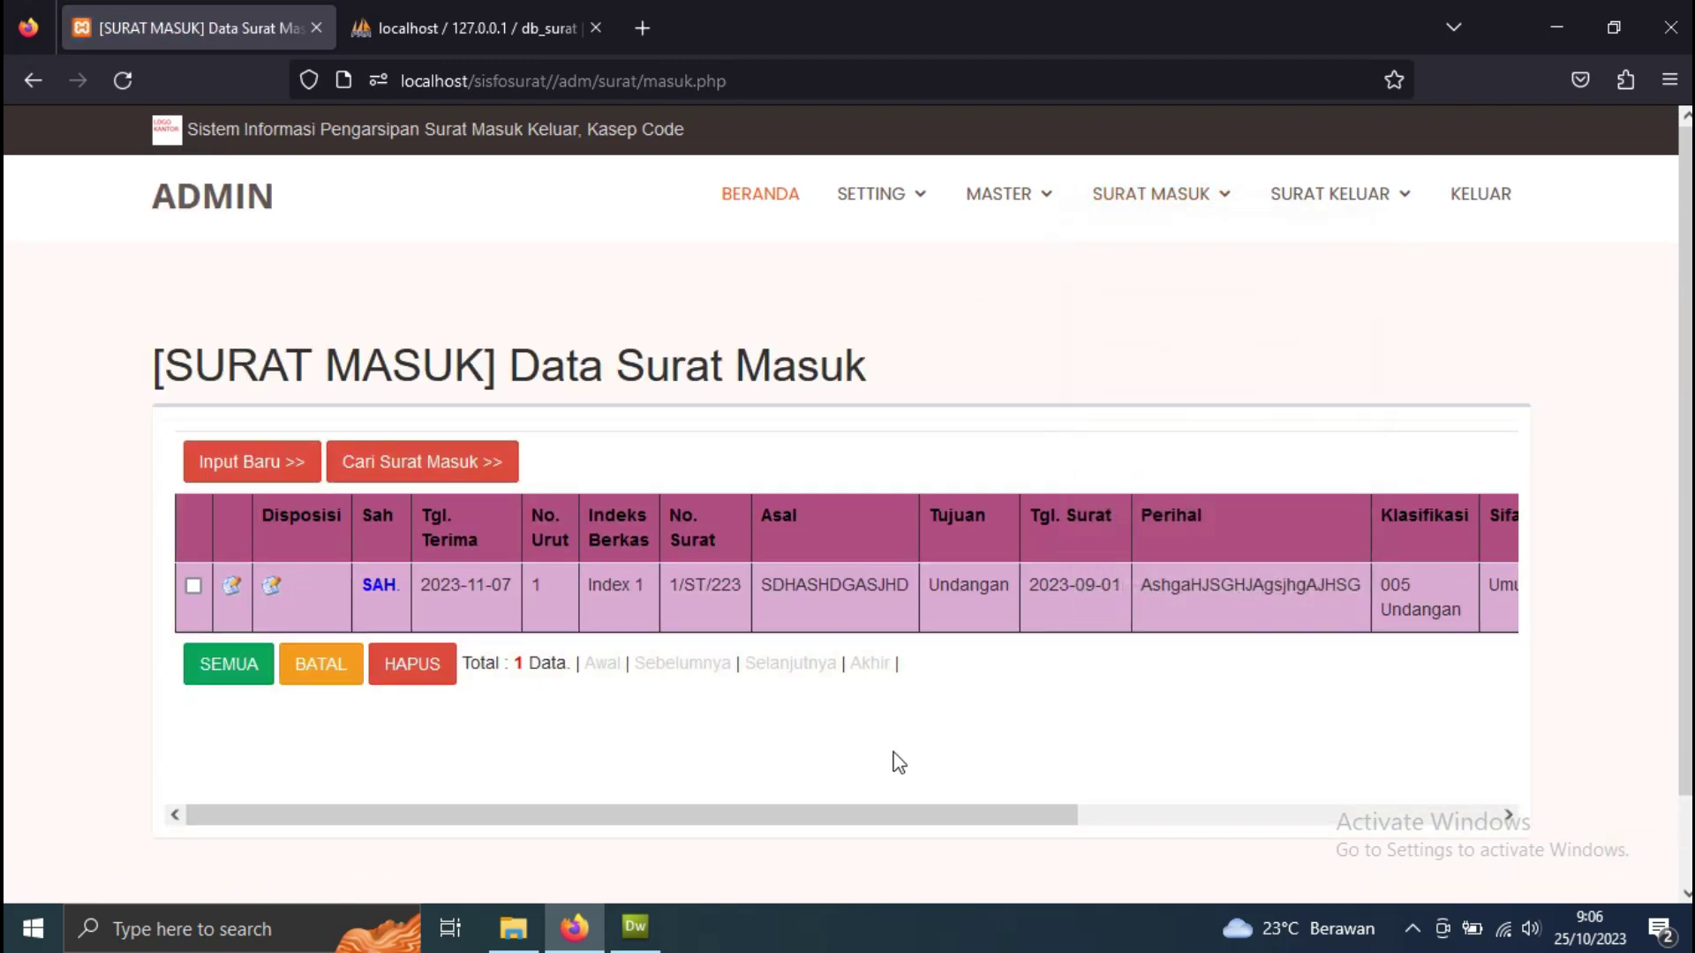
left_click(287, 472)
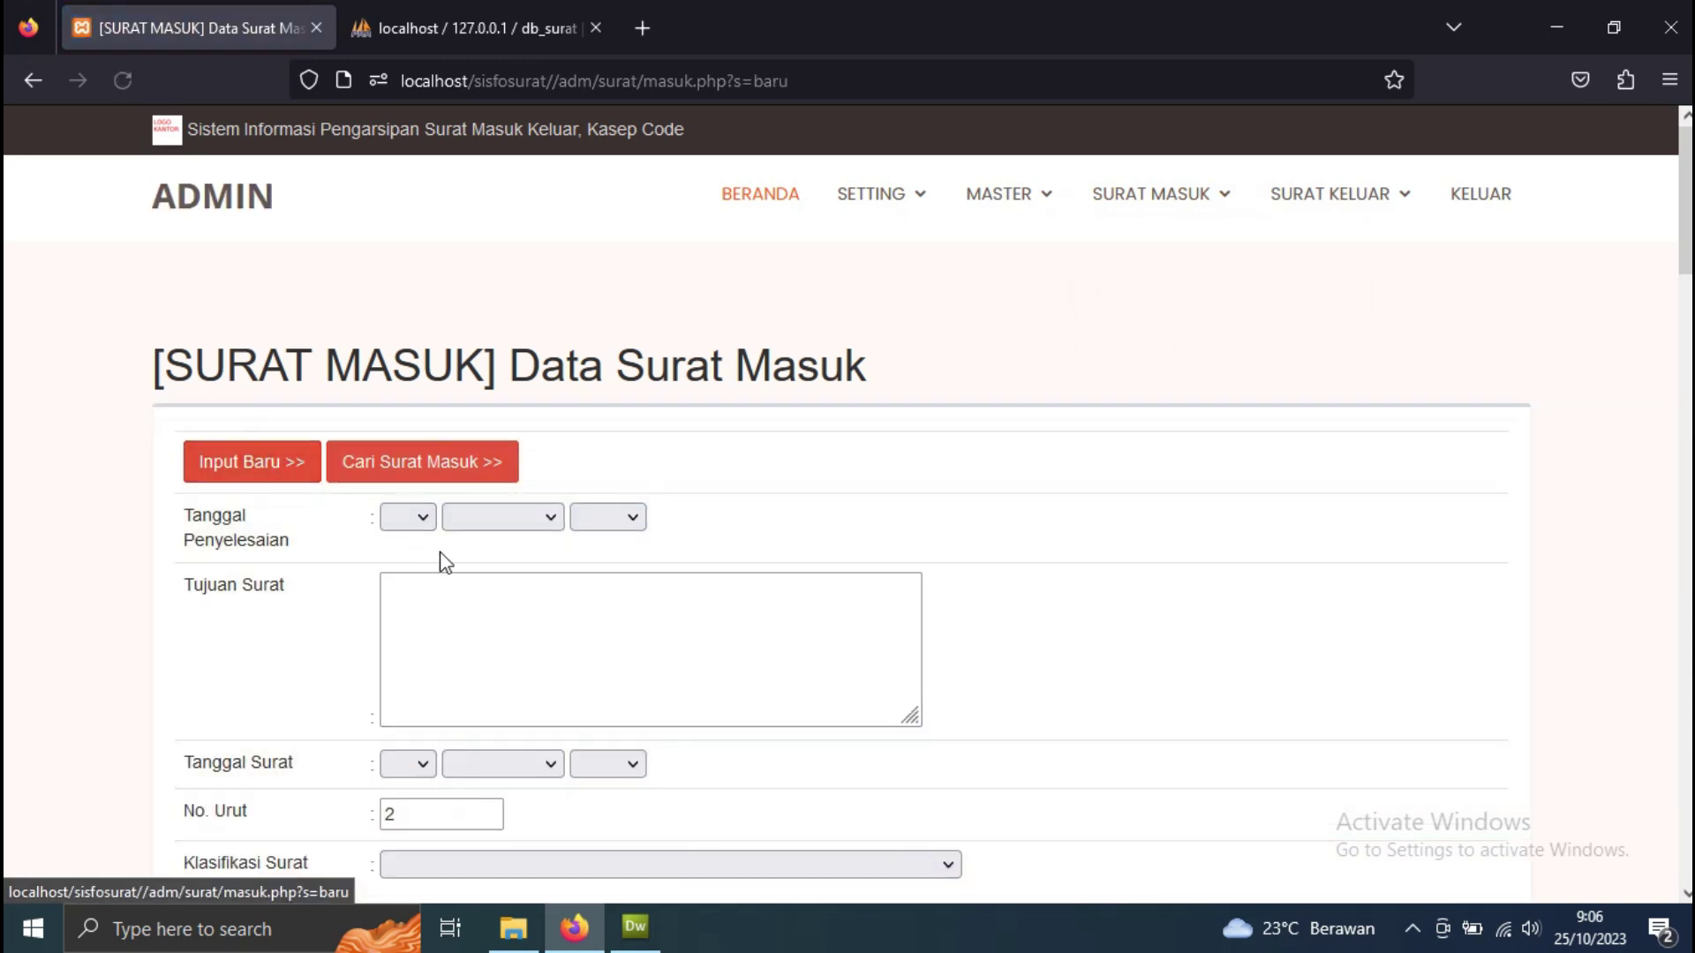
- Set Tanggal Penyelesaian to 25 Oktober 2023 and enter "Undangan" as the Tujuan Surat
left_click(417, 519)
scroll(413, 439, "down", 6)
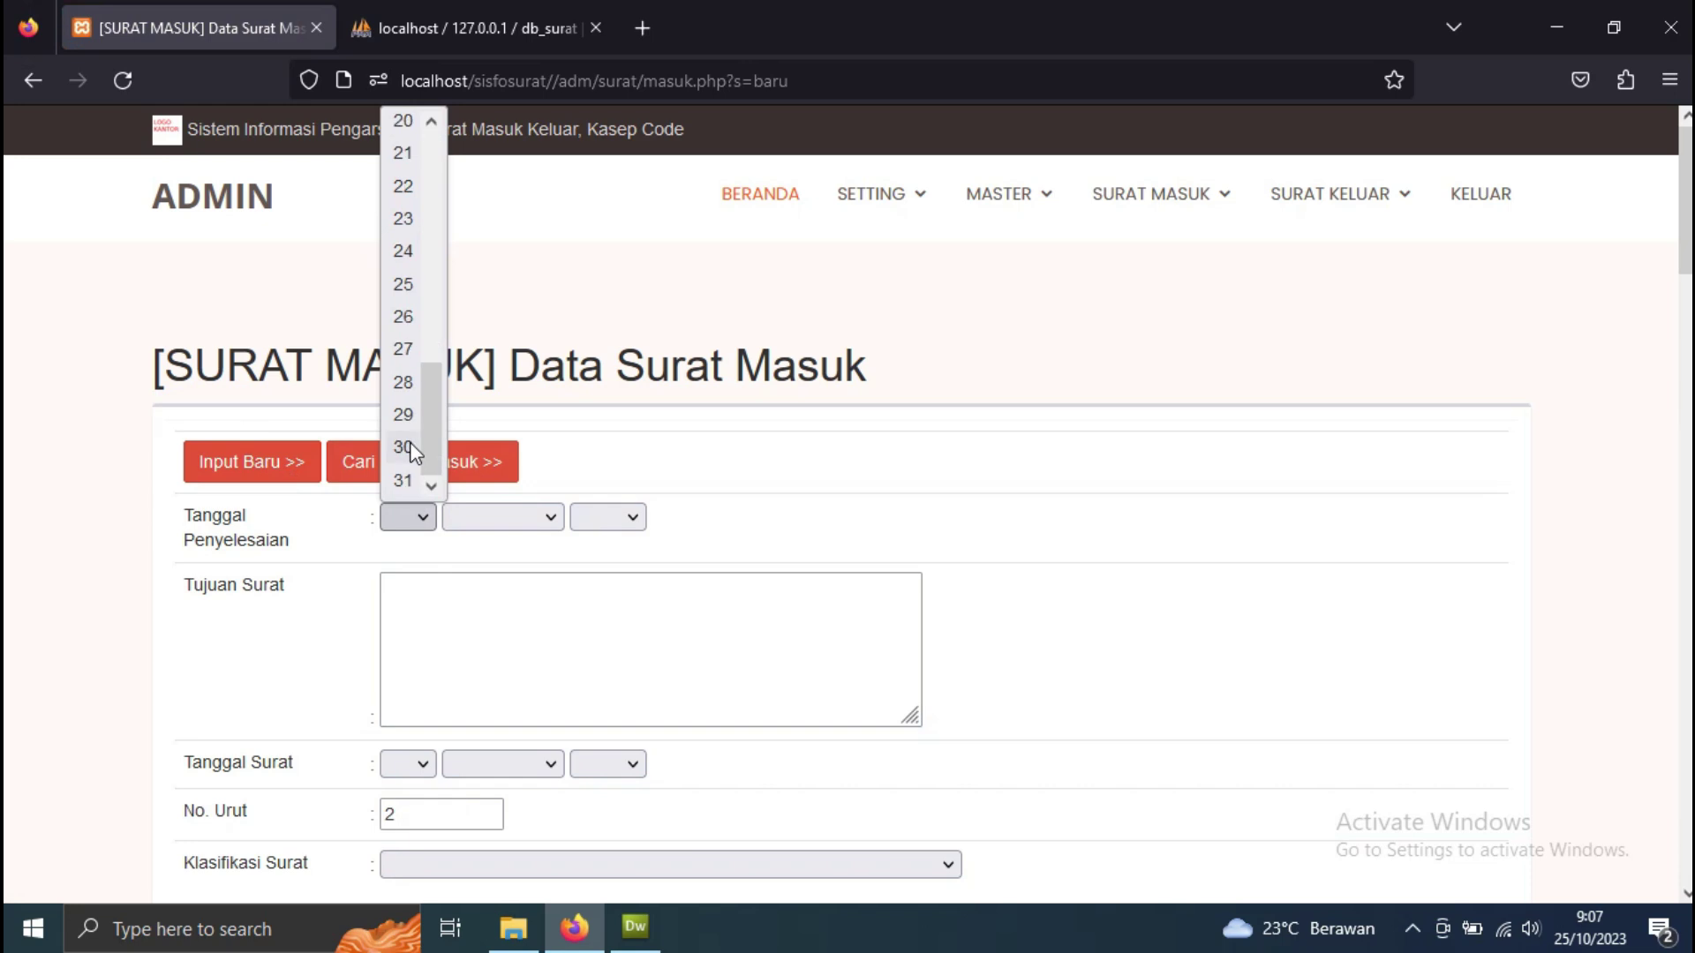
left_click(407, 287)
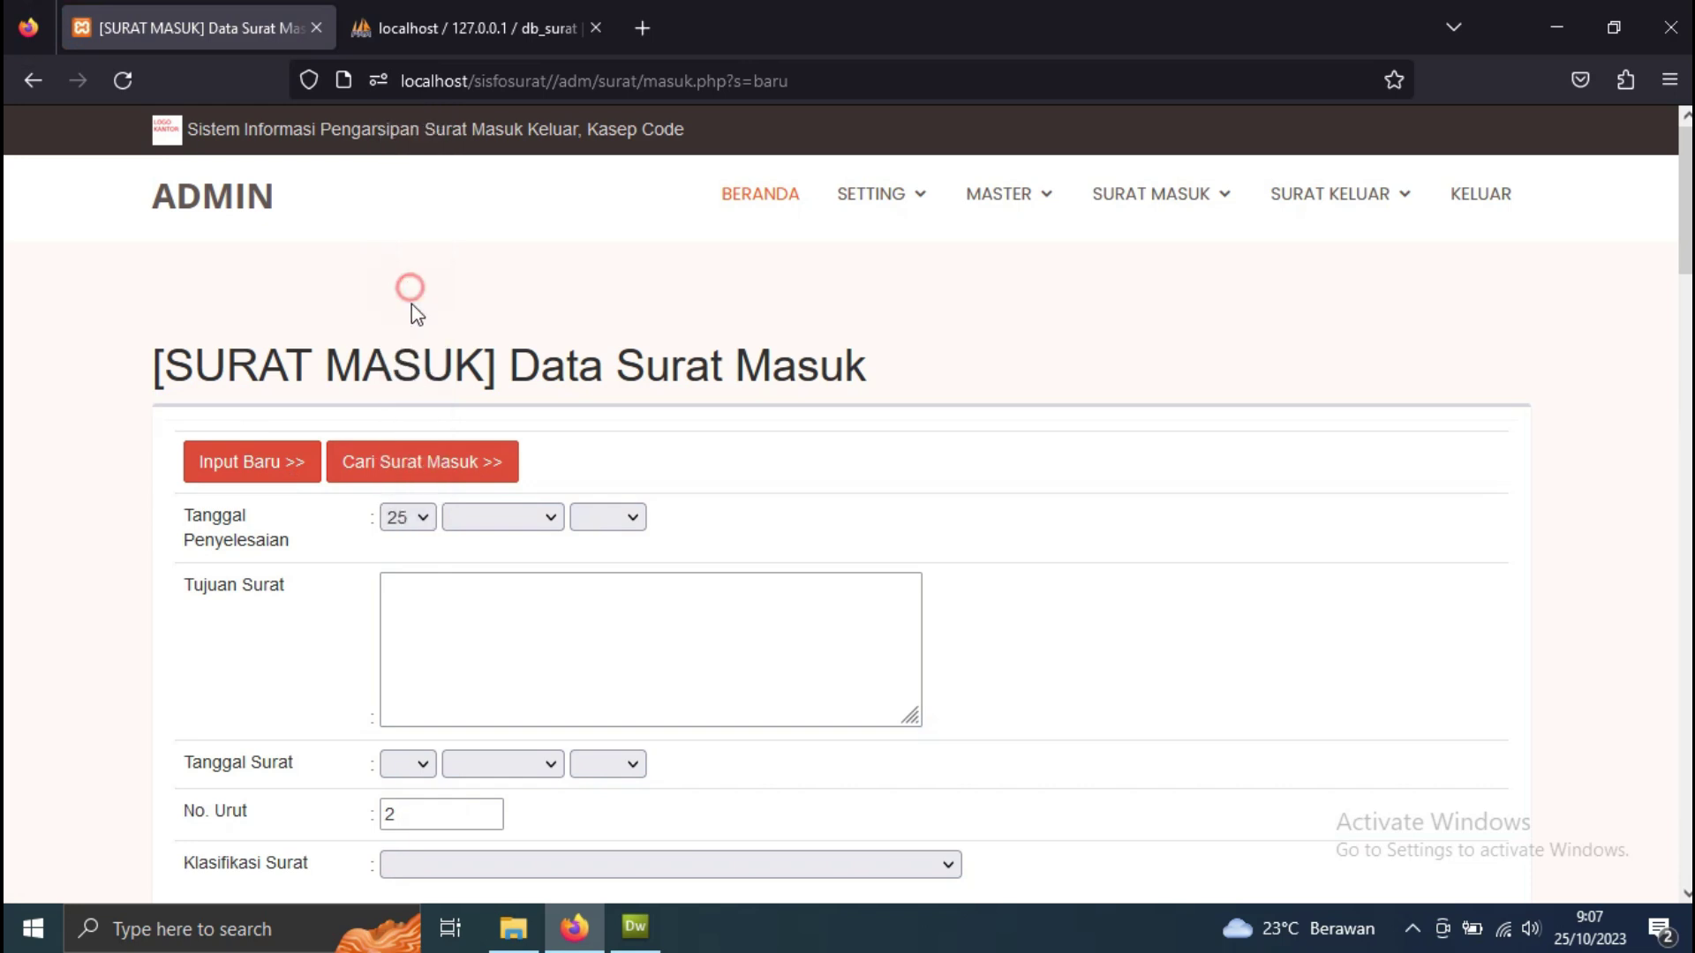
left_click(469, 519)
left_click(492, 447)
left_click(594, 519)
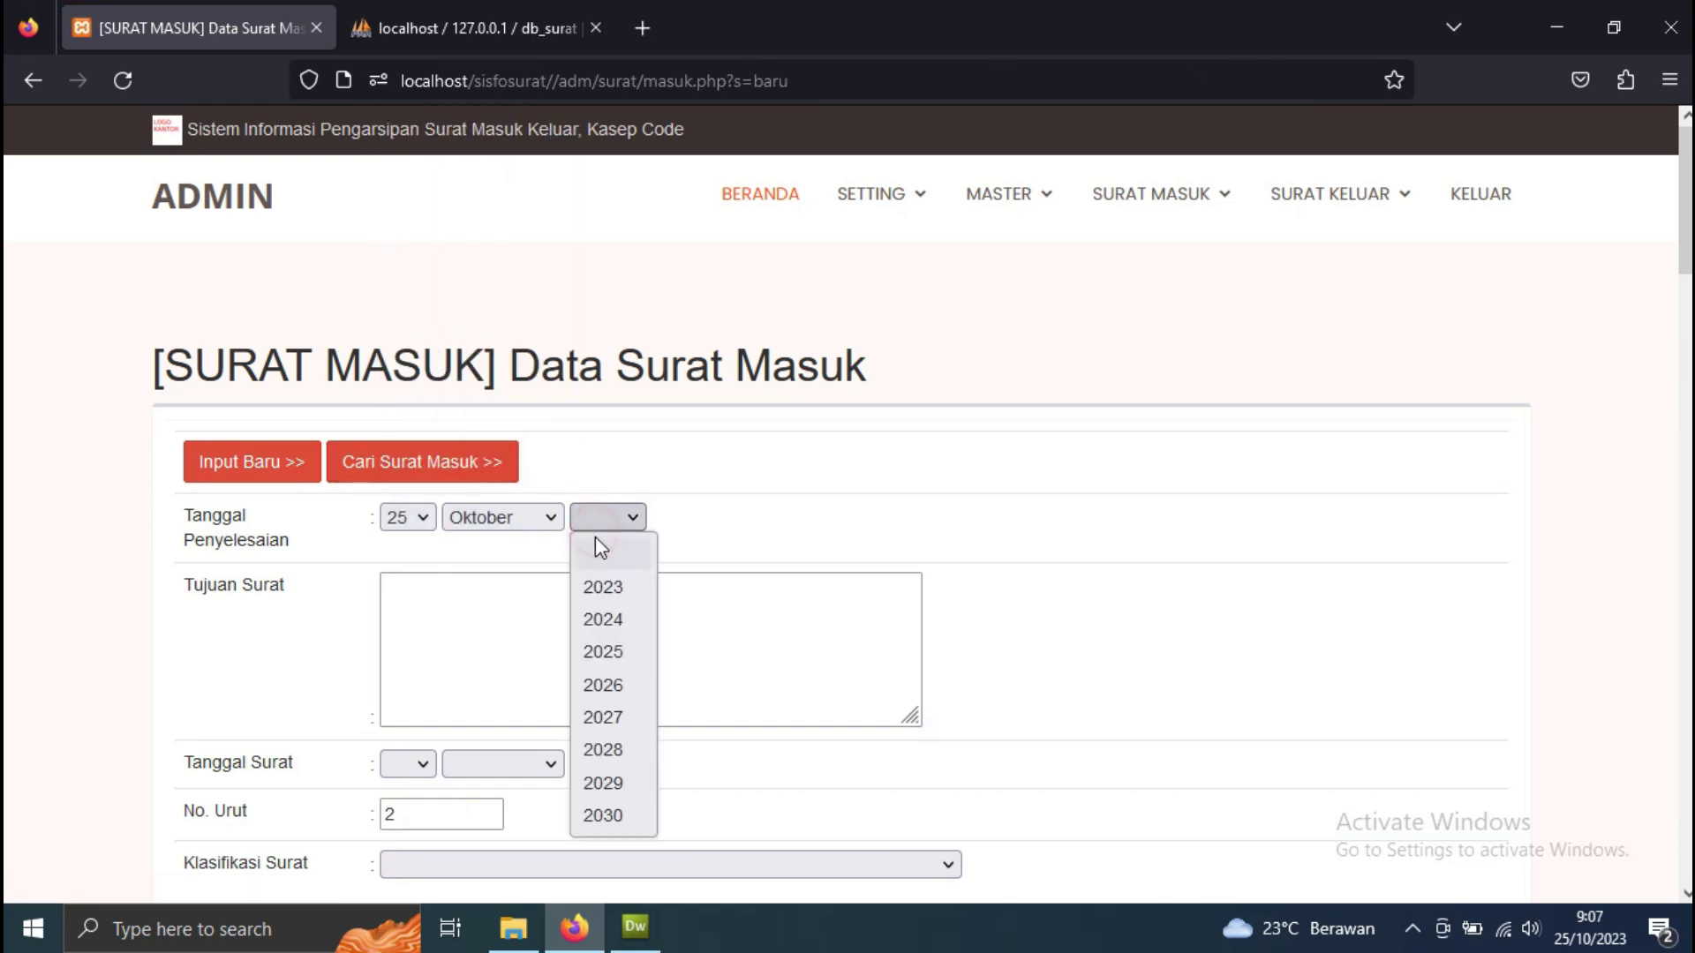
left_click(597, 583)
left_click(500, 631)
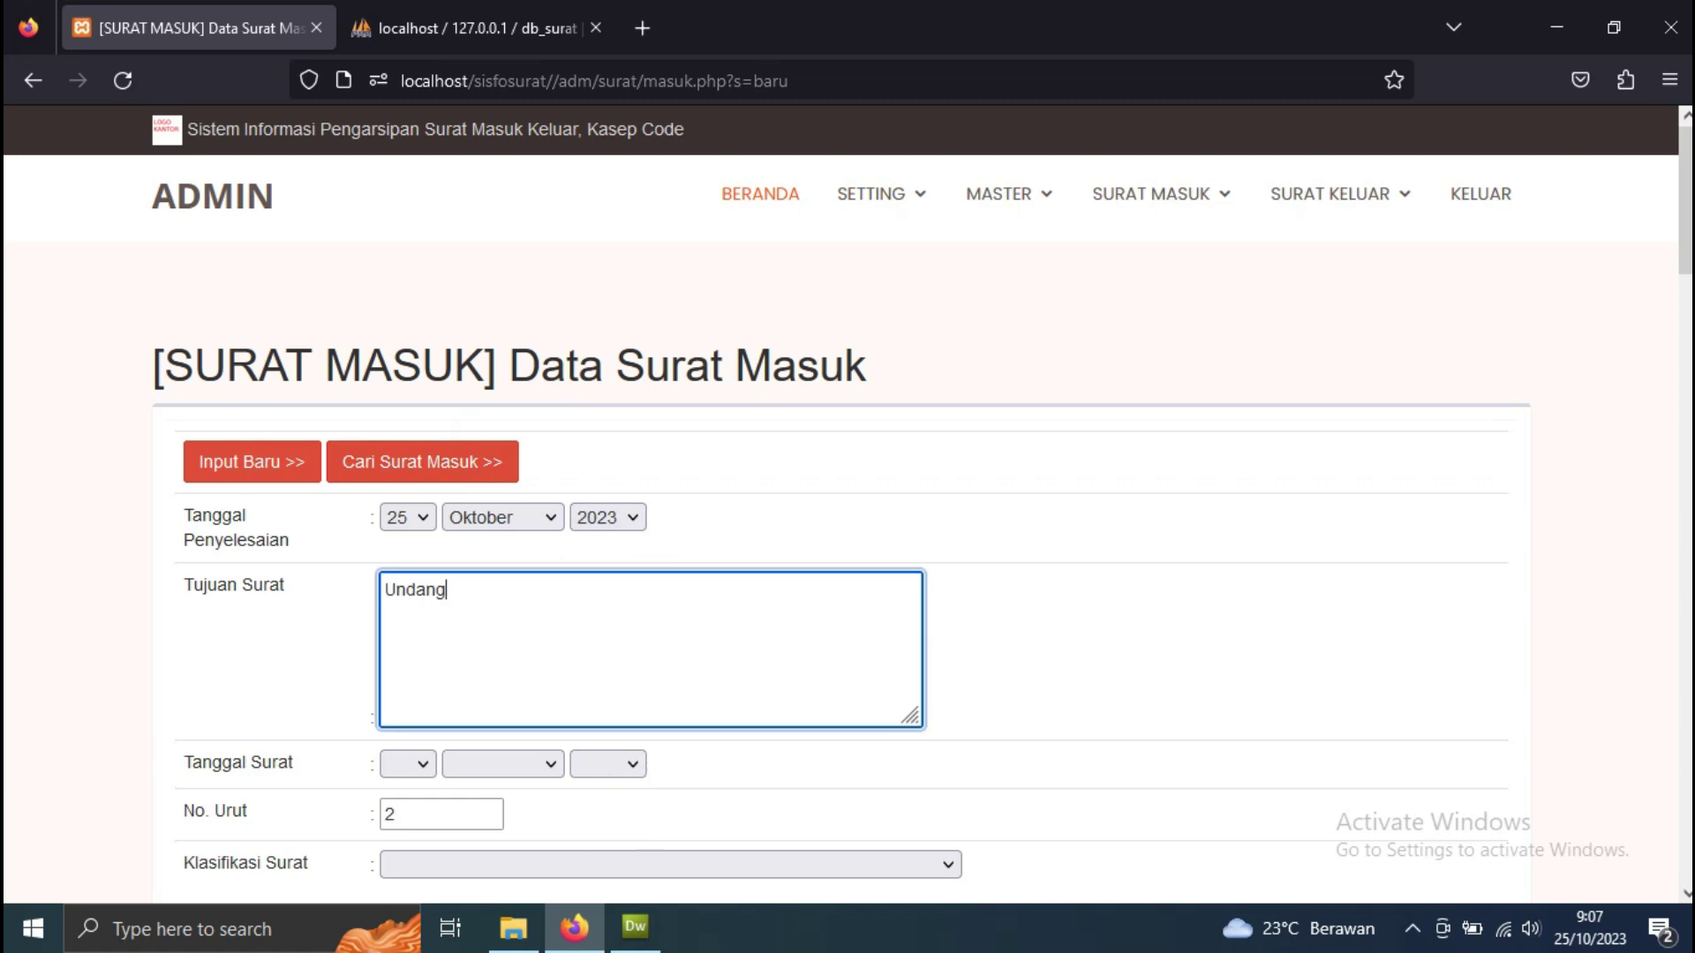
- Set Tanggal Surat to 25 Oktober 2023 in the incoming letter form
scroll(362, 573, "down", 3)
left_click(408, 510)
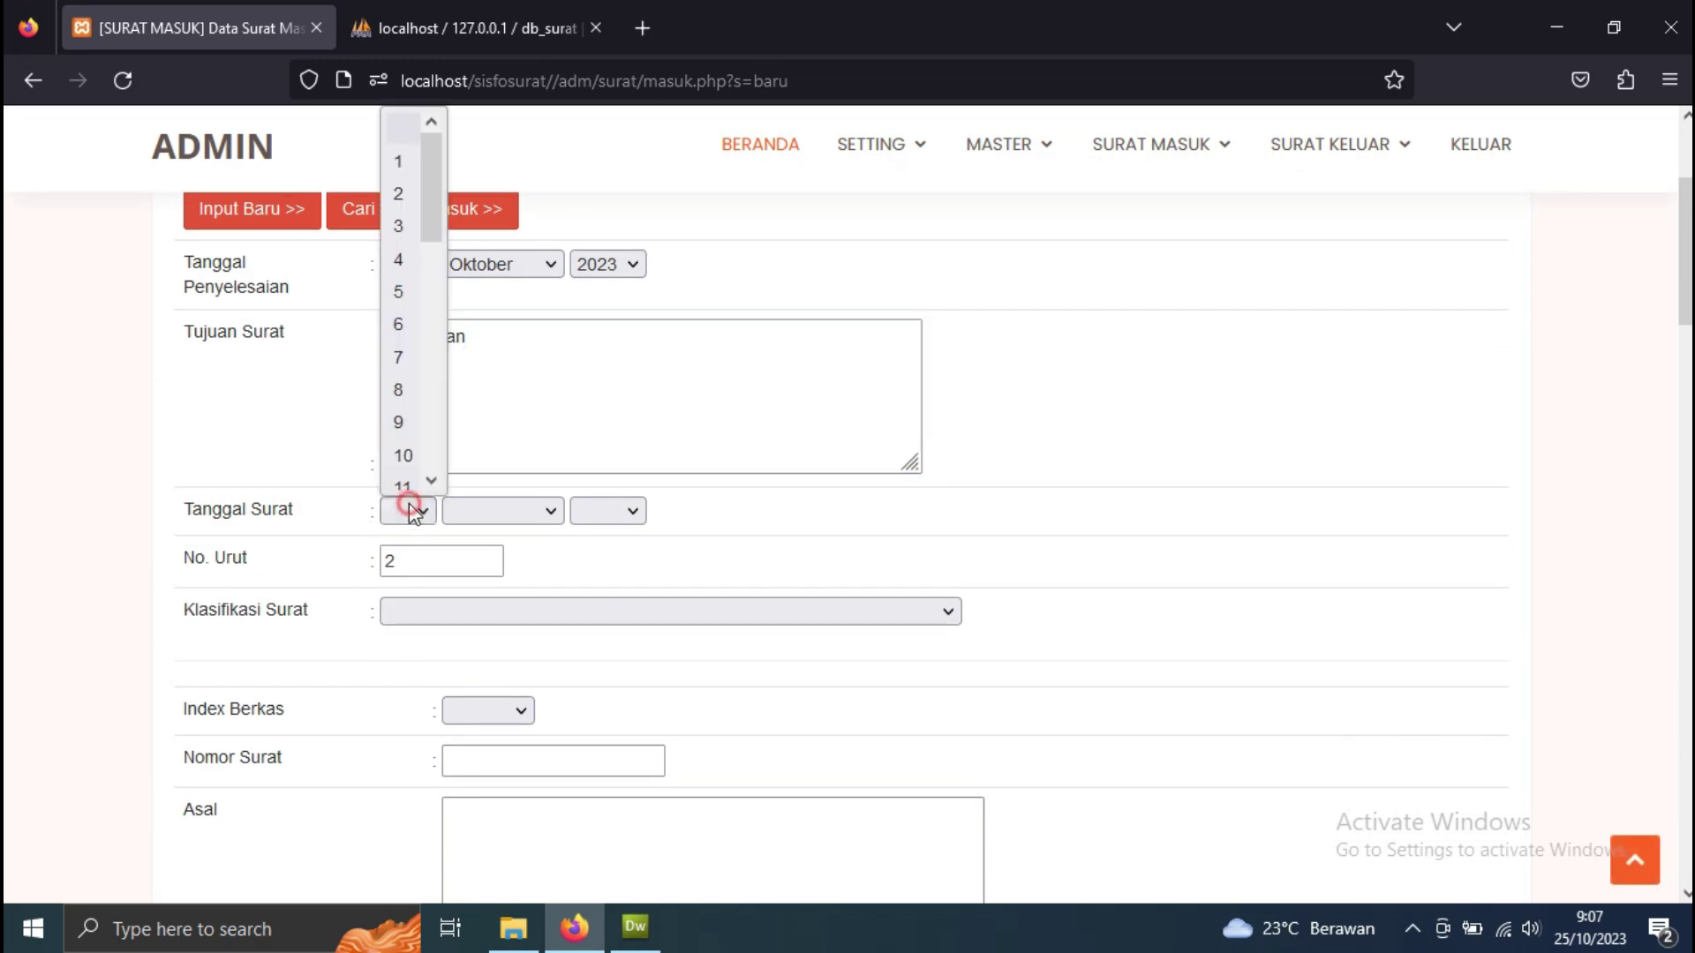
scroll(414, 402, "down", 5)
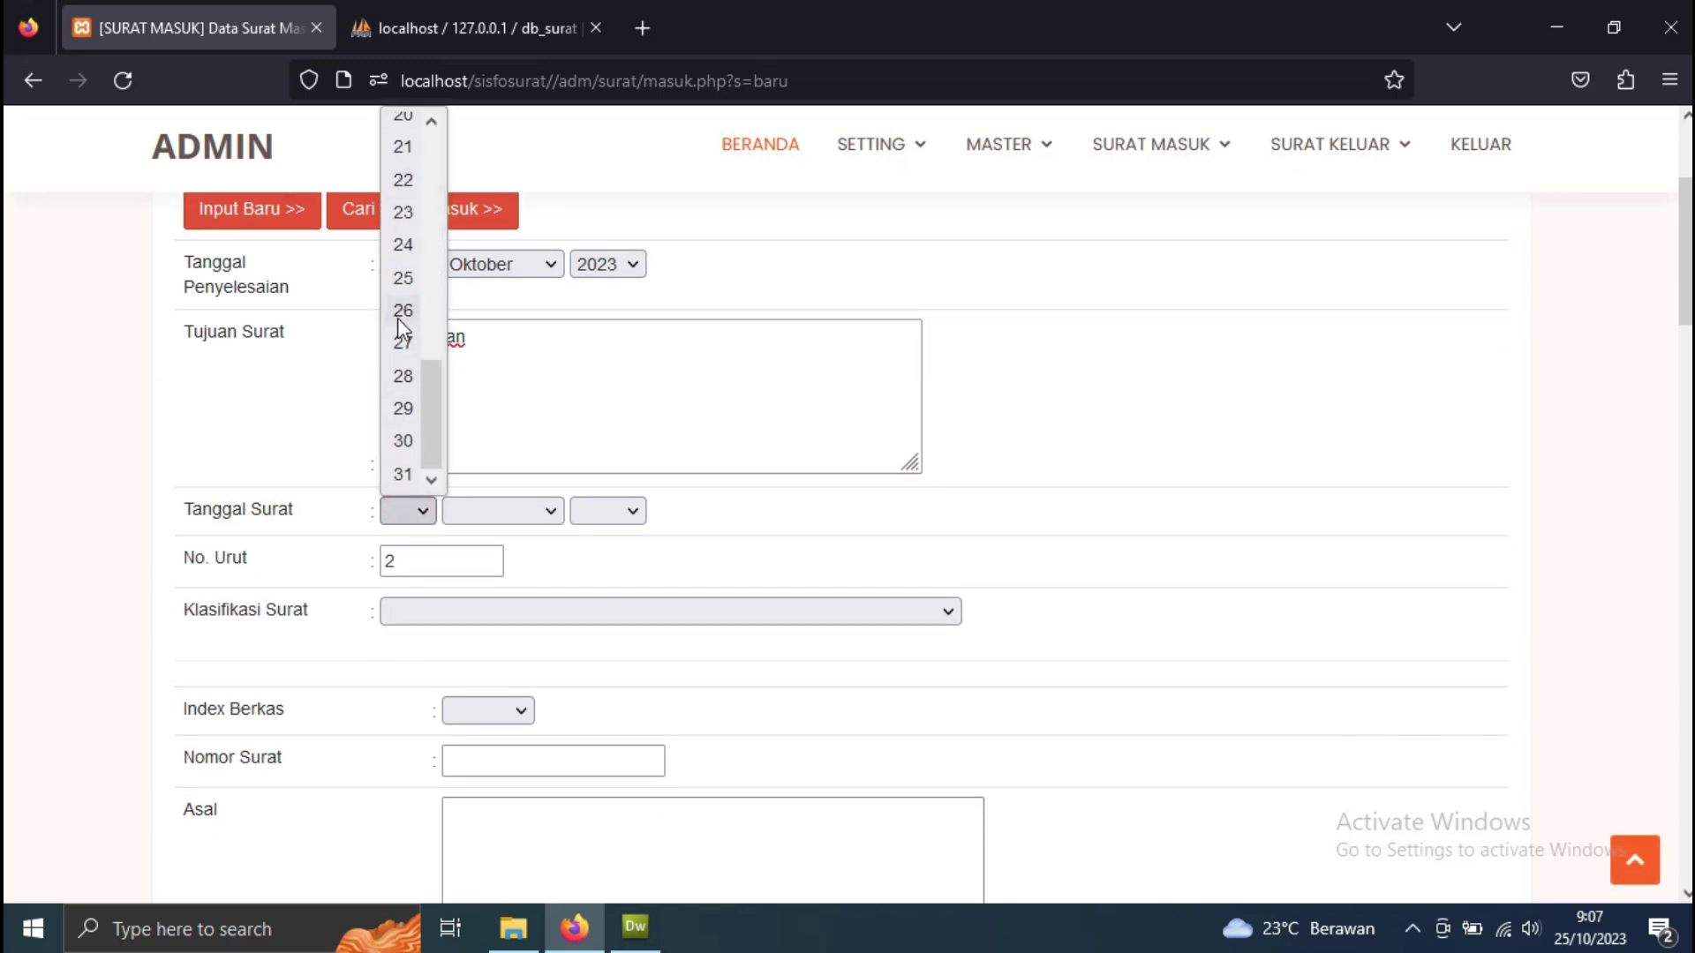
left_click(402, 281)
left_click(494, 511)
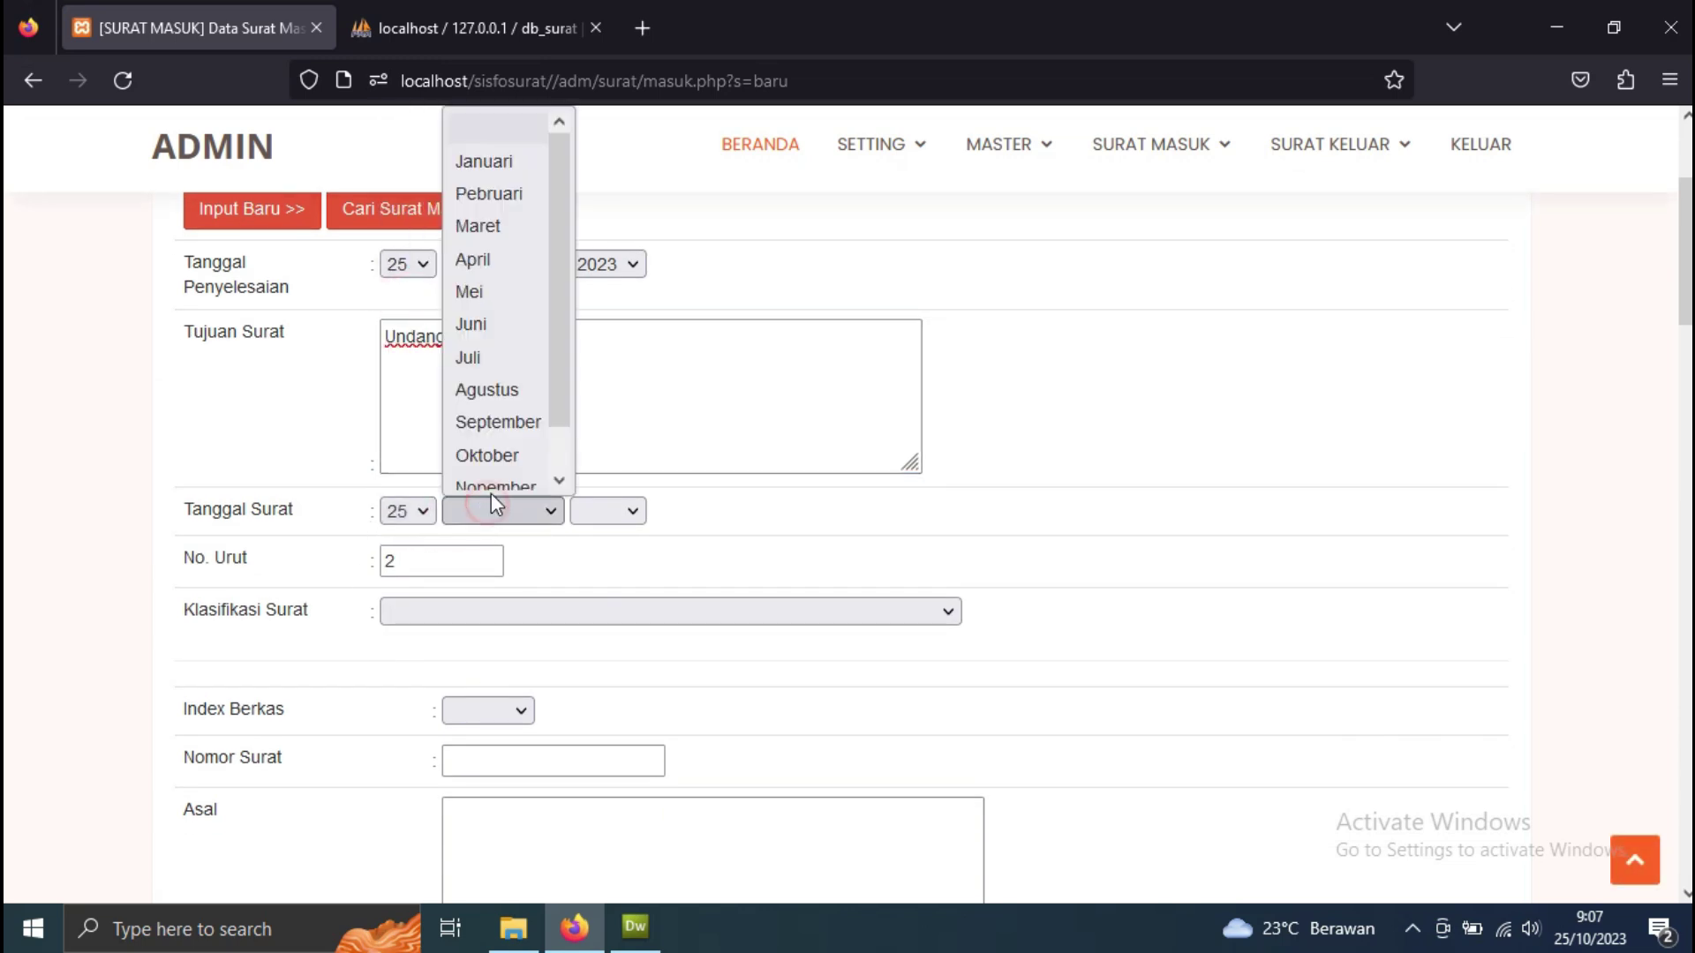
left_click(498, 442)
left_click(622, 512)
left_click(617, 581)
- Choose "009 surat dari naruto" as Klasifikasi Surat and "Index 1" as Index Berkas
left_click(438, 562)
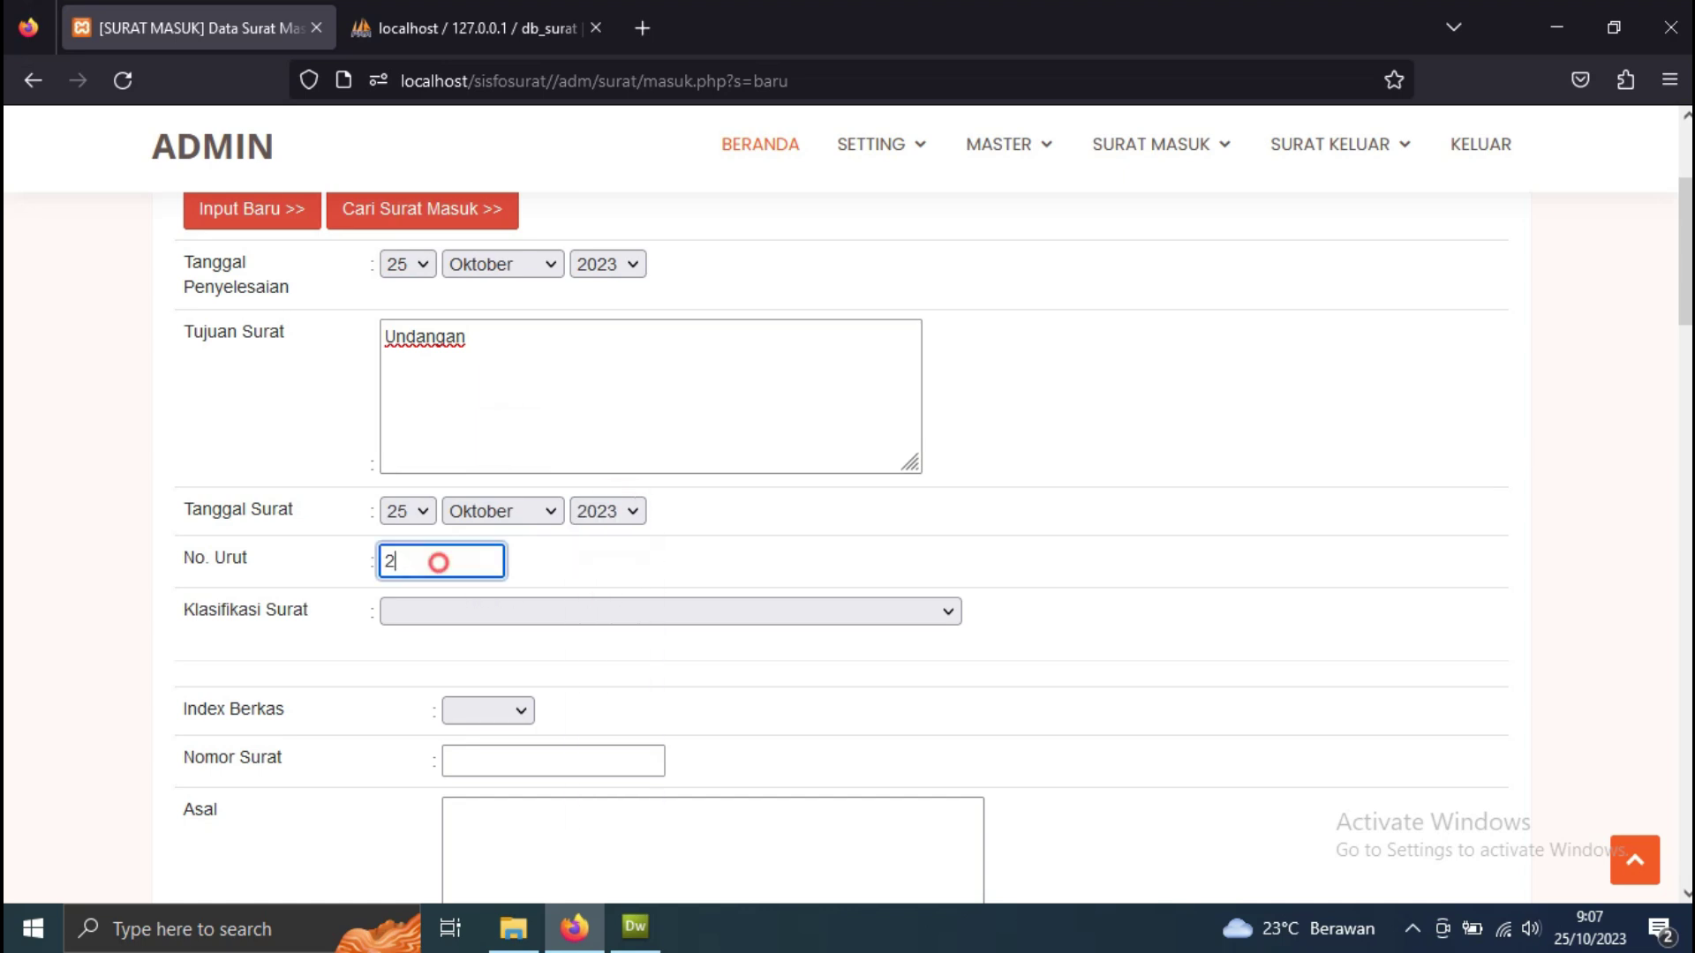
left_click(454, 615)
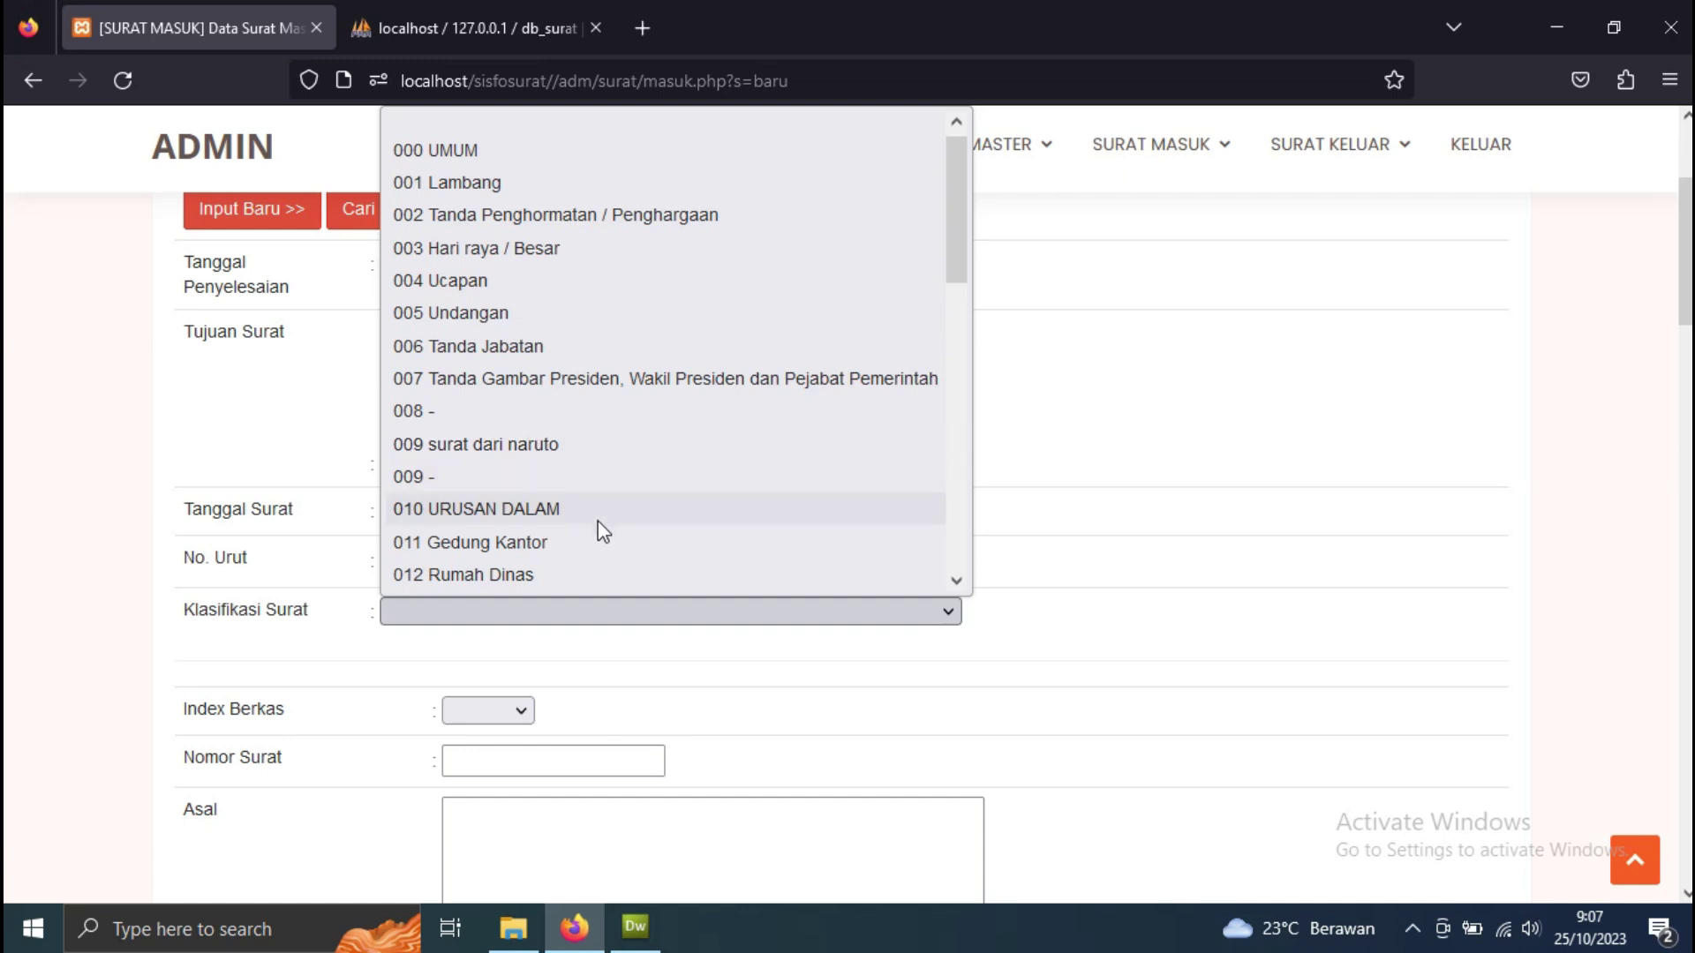
left_click(565, 445)
scroll(575, 629, "down", 1)
scroll(576, 630, "down", 2)
left_click(516, 585)
left_click(503, 653)
- Fill in Nomor Surat 12/ST/UNDANGAN/2023, the sender's name as Asal, and "UNDANGAN MAKAN-MAKAN" as Perihal Isi Ringkas
left_click(538, 634)
type("12/ST/UNDANGAN/2023")
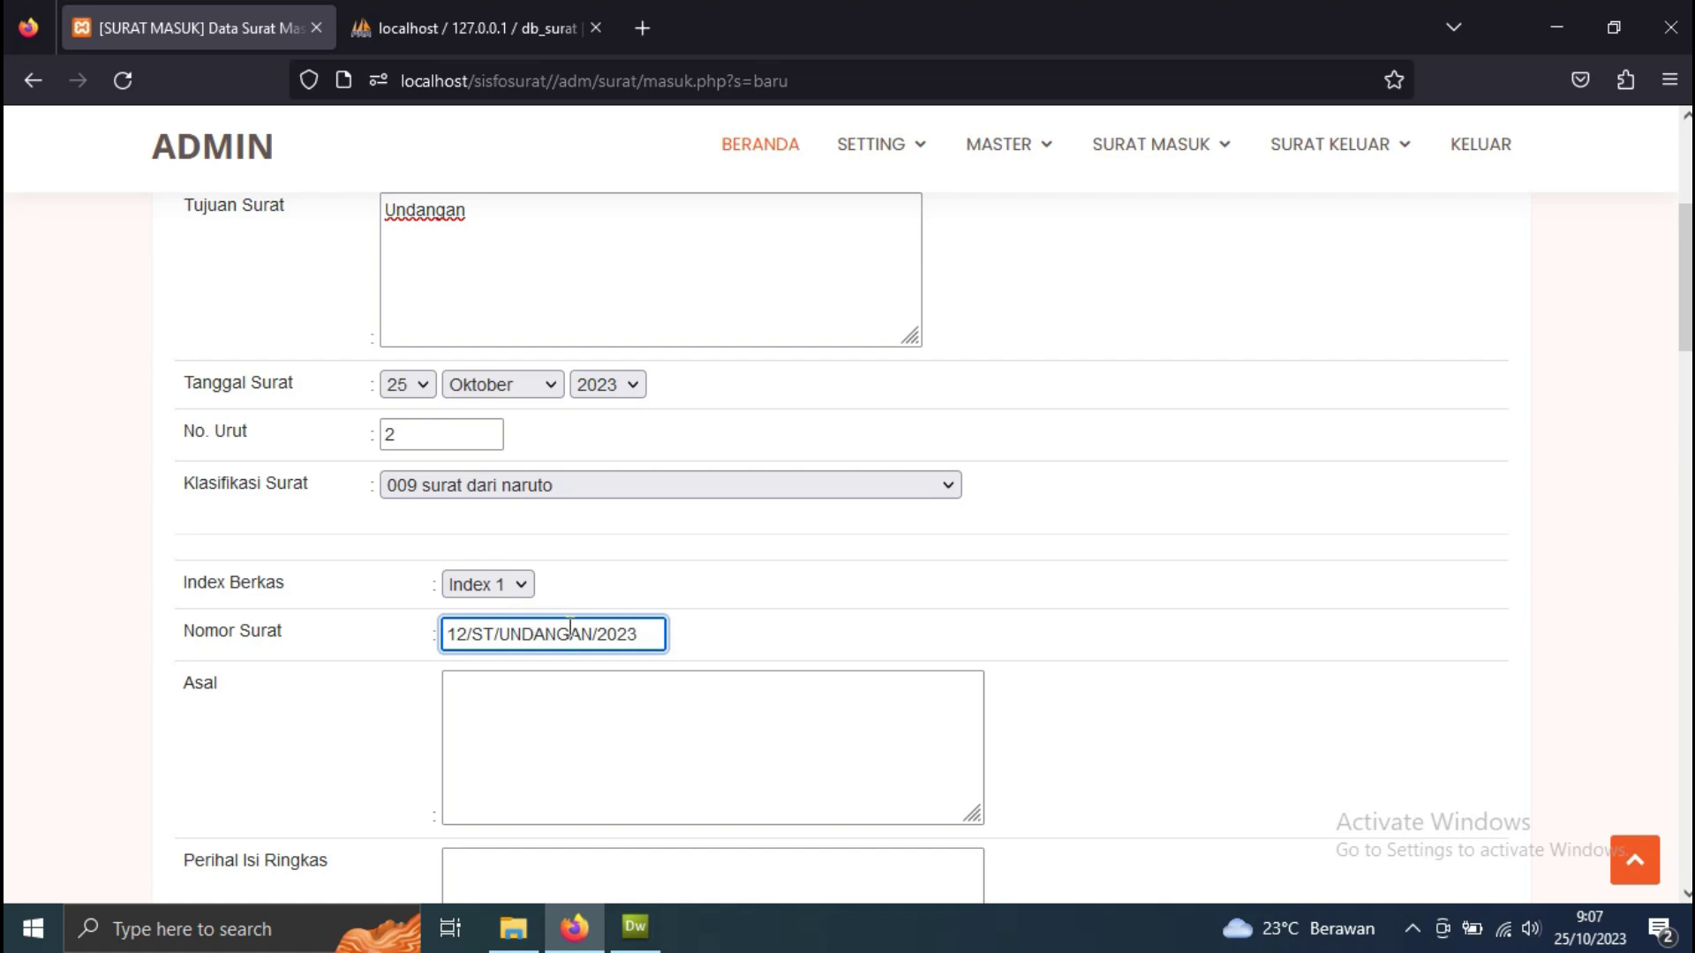
left_click(609, 715)
scroll(597, 692, "down", 4)
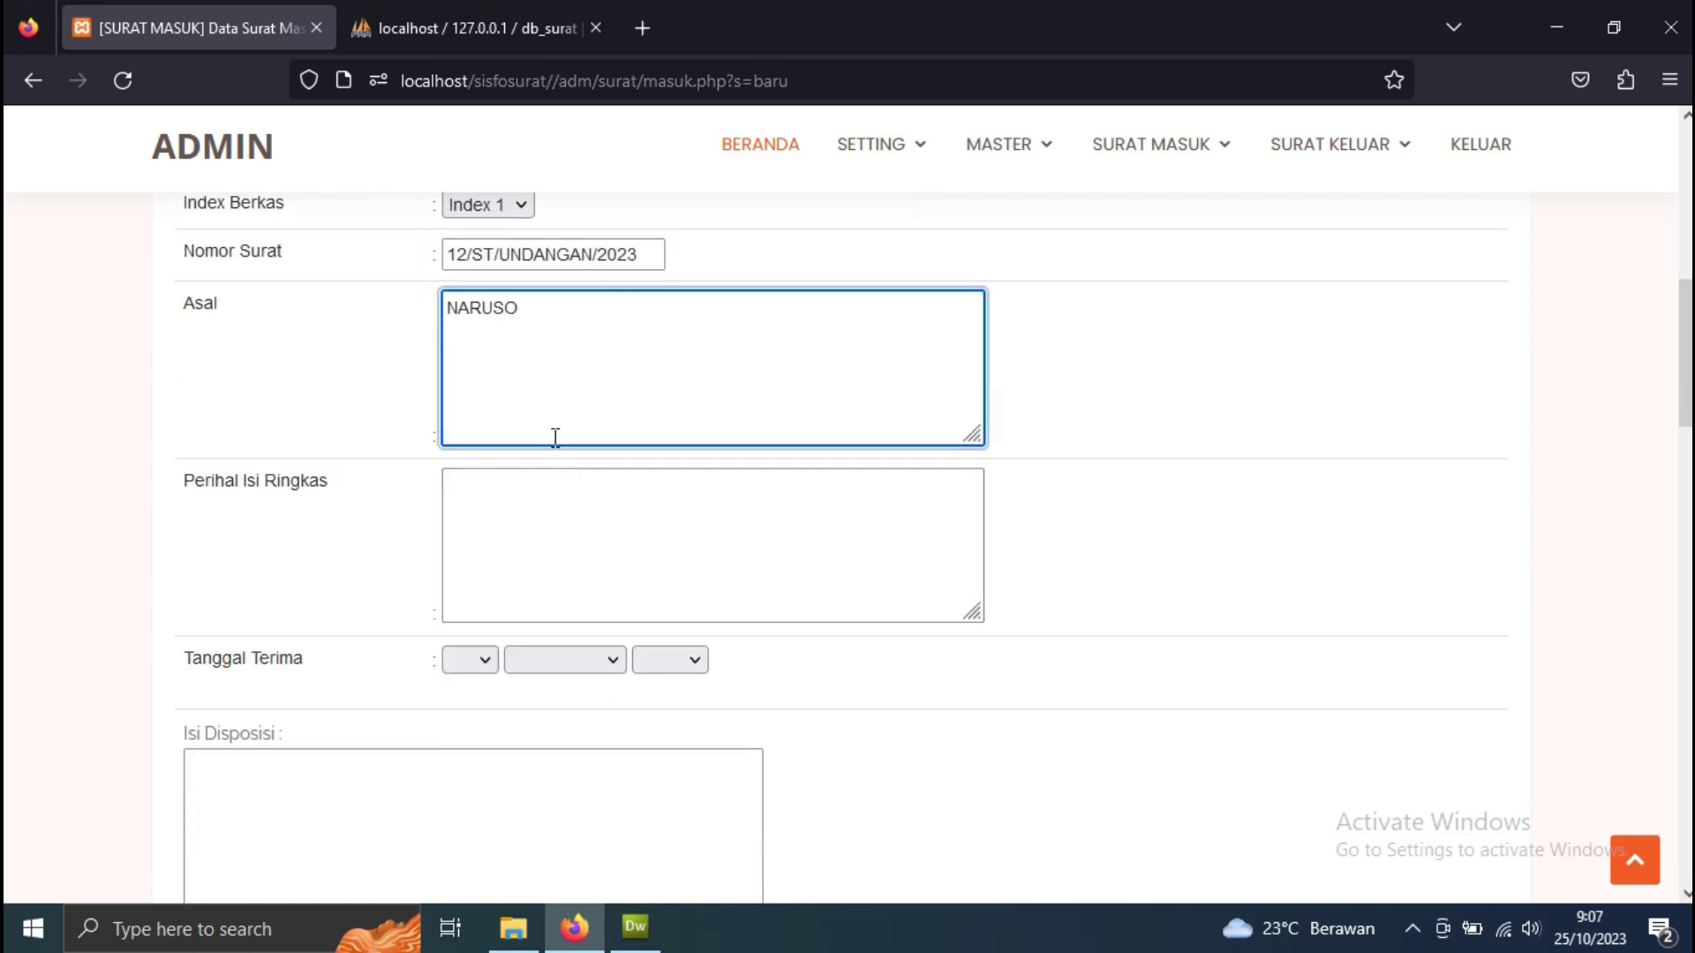
left_click(542, 496)
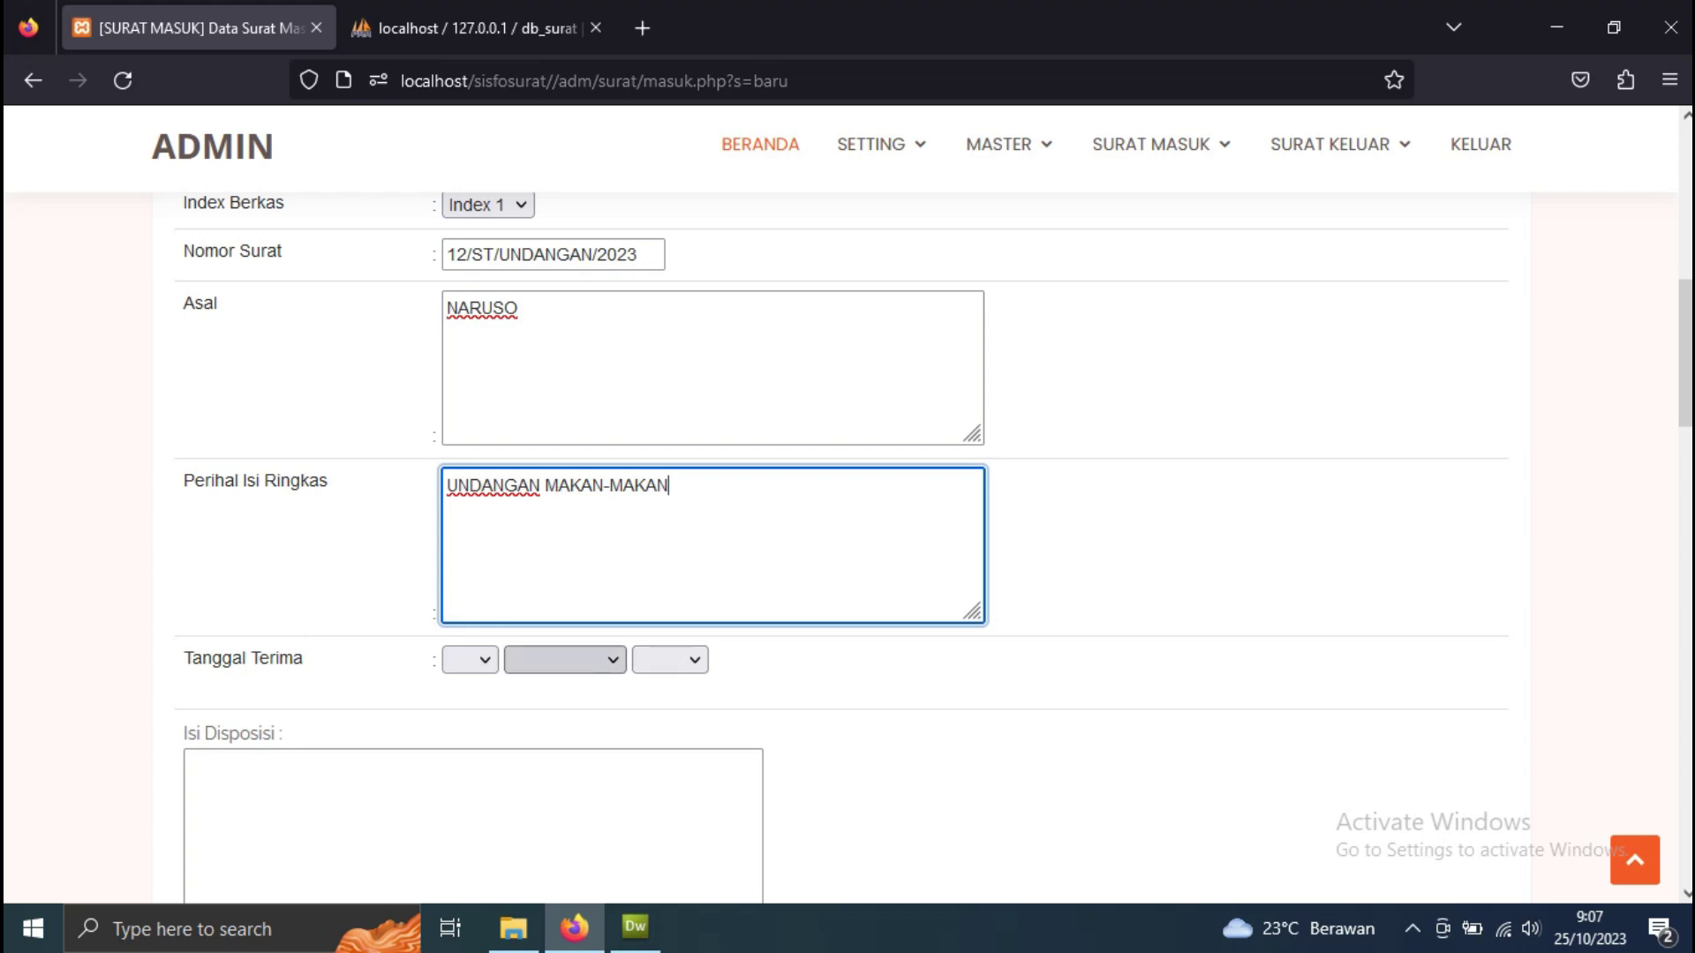
- Set Tanggal Terima to 26 Oktober 2023
left_click(468, 661)
scroll(462, 547, "down", 5)
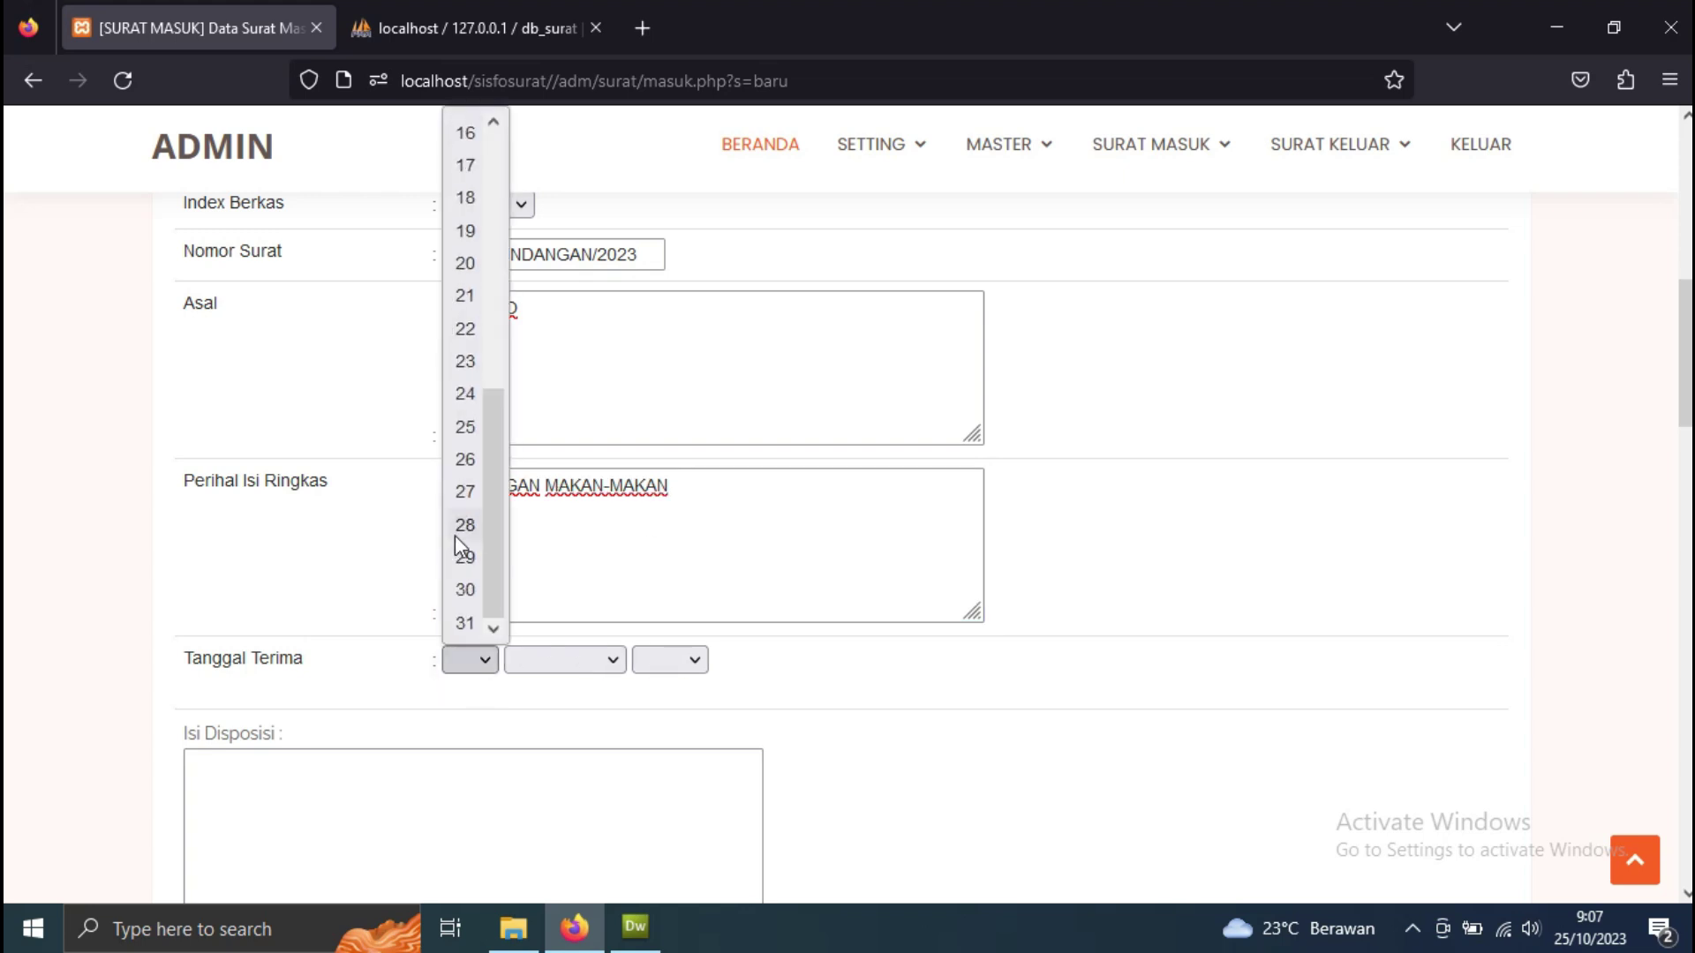
left_click(464, 427)
left_click(558, 669)
left_click(552, 559)
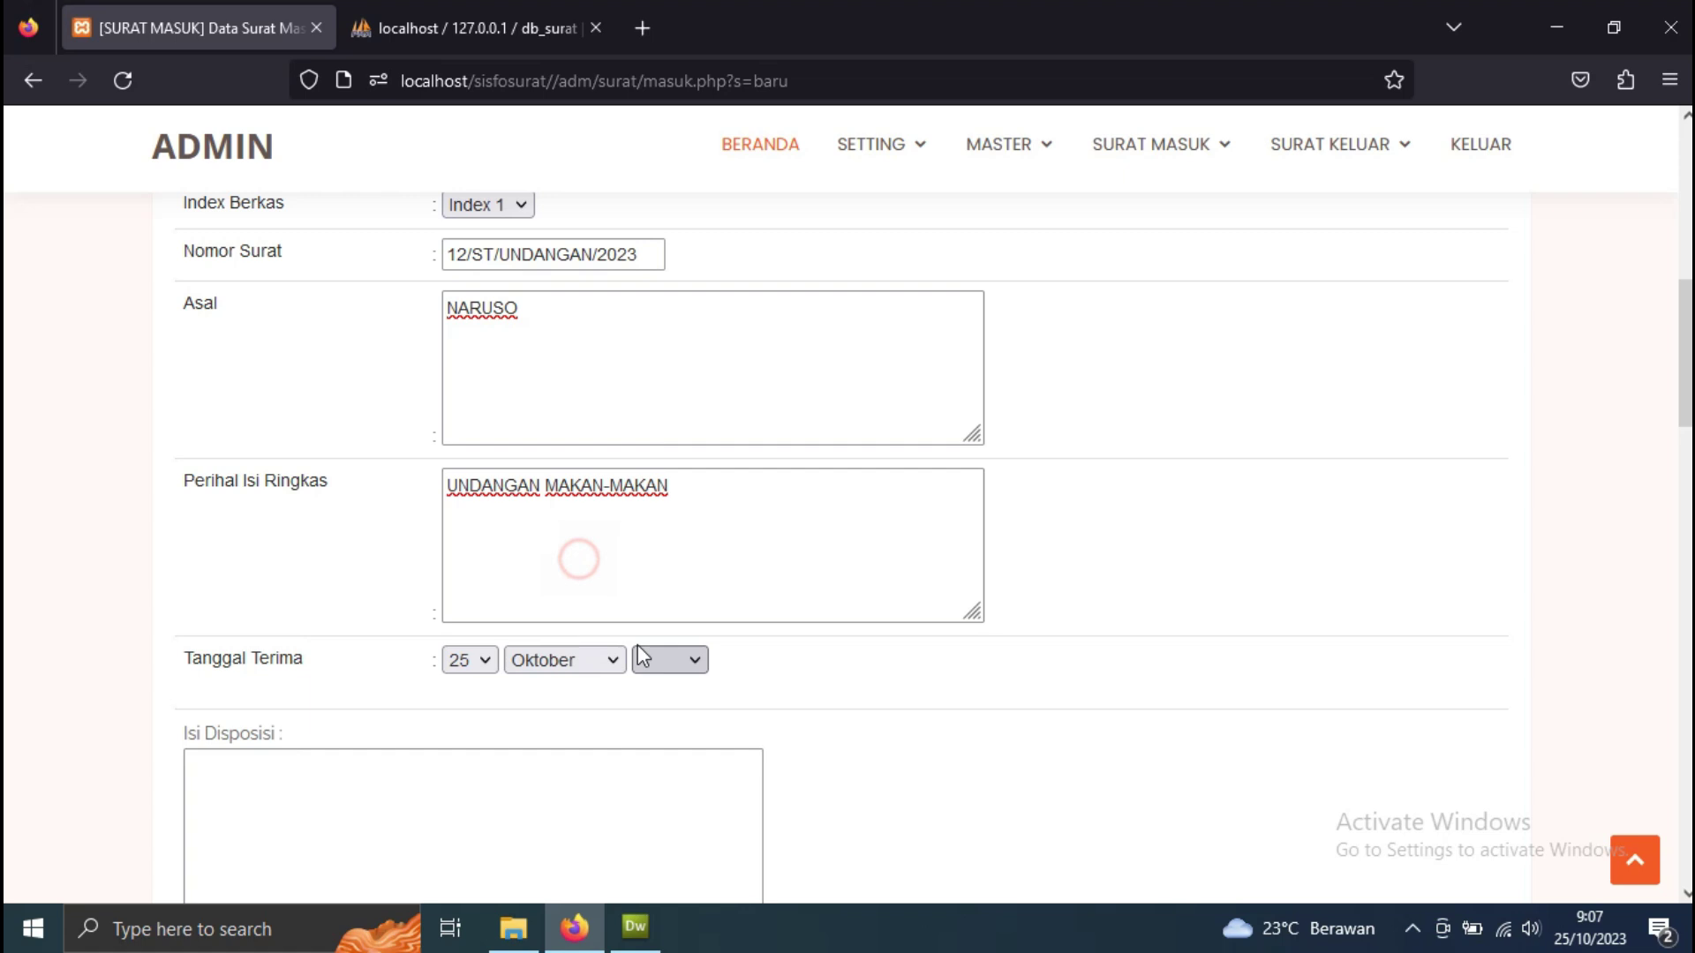
left_click(657, 660)
left_click(693, 408)
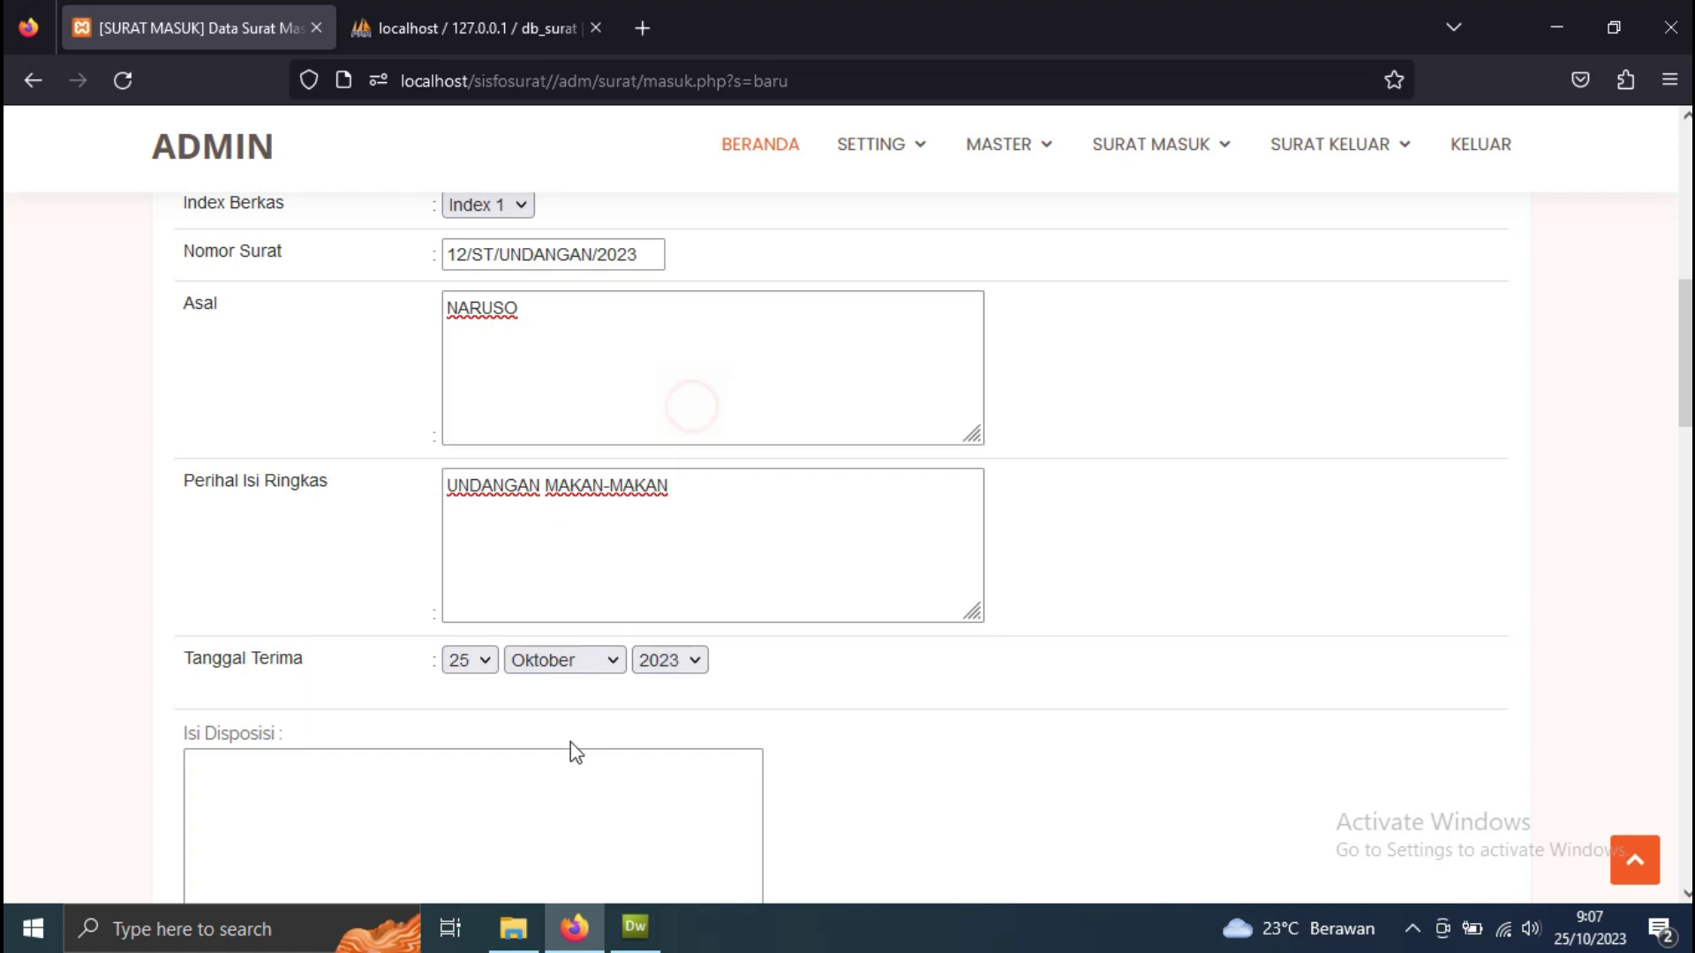
left_click(465, 660)
scroll(473, 594, "down", 2)
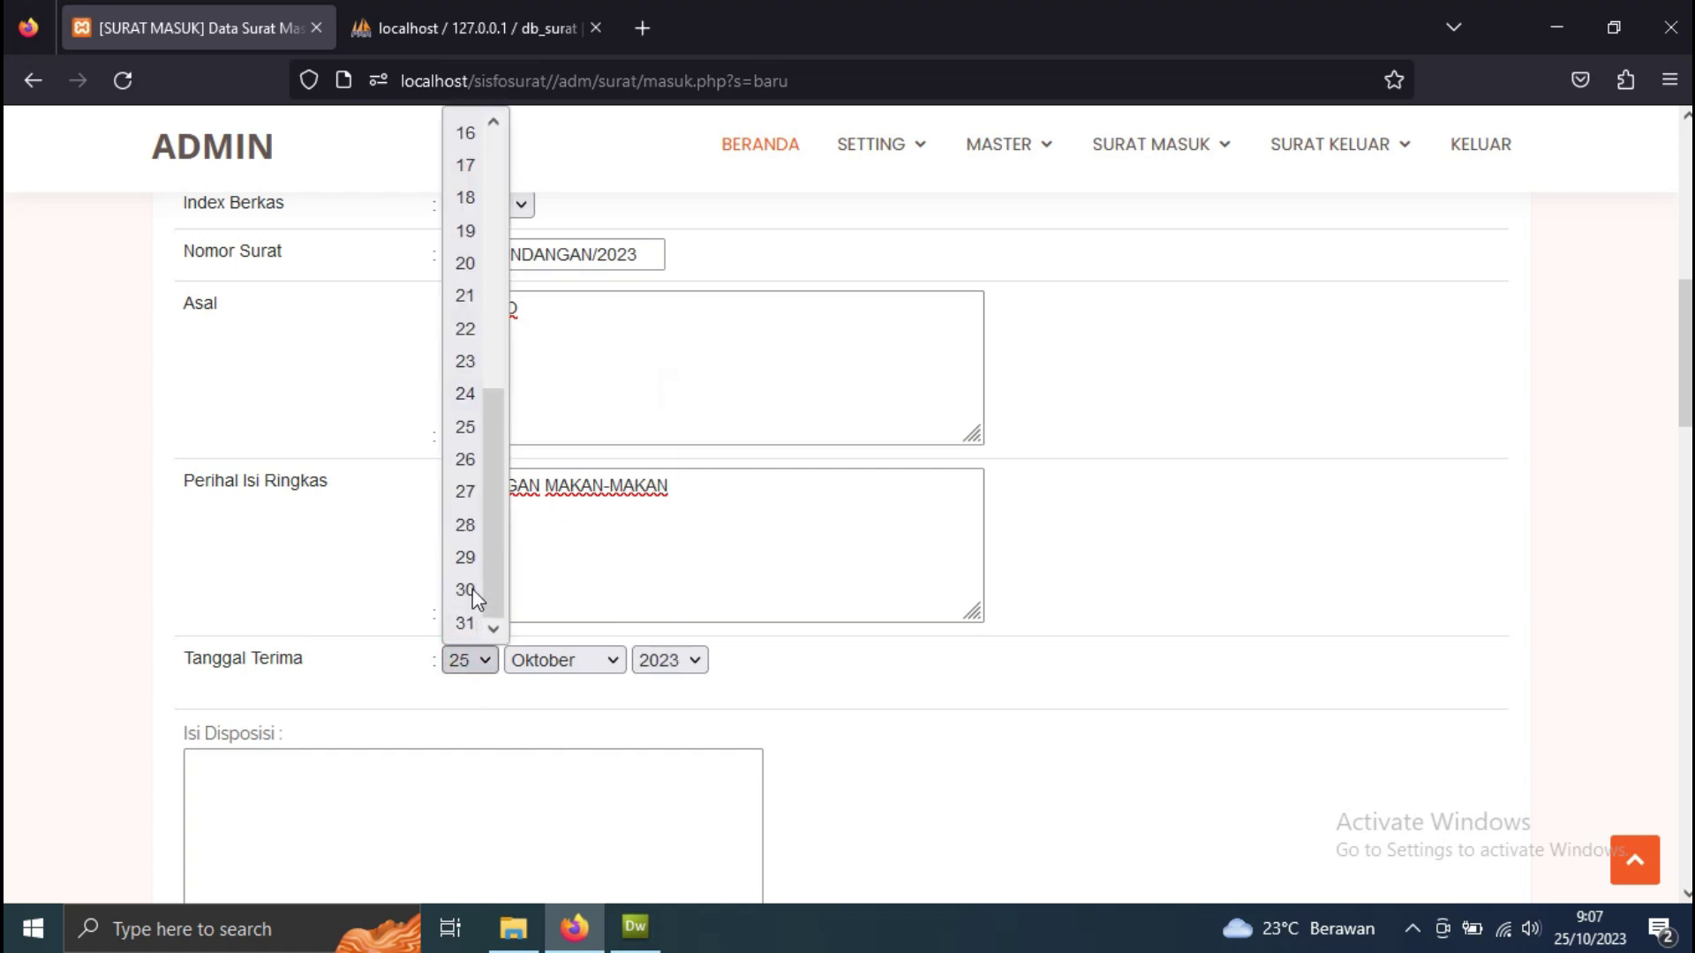
left_click(465, 459)
- Enter "SILAHKAN" as Isi Disposisi and fill in the recipient's name under Diteruskan kepada
scroll(303, 511, "down", 4)
left_click(303, 503)
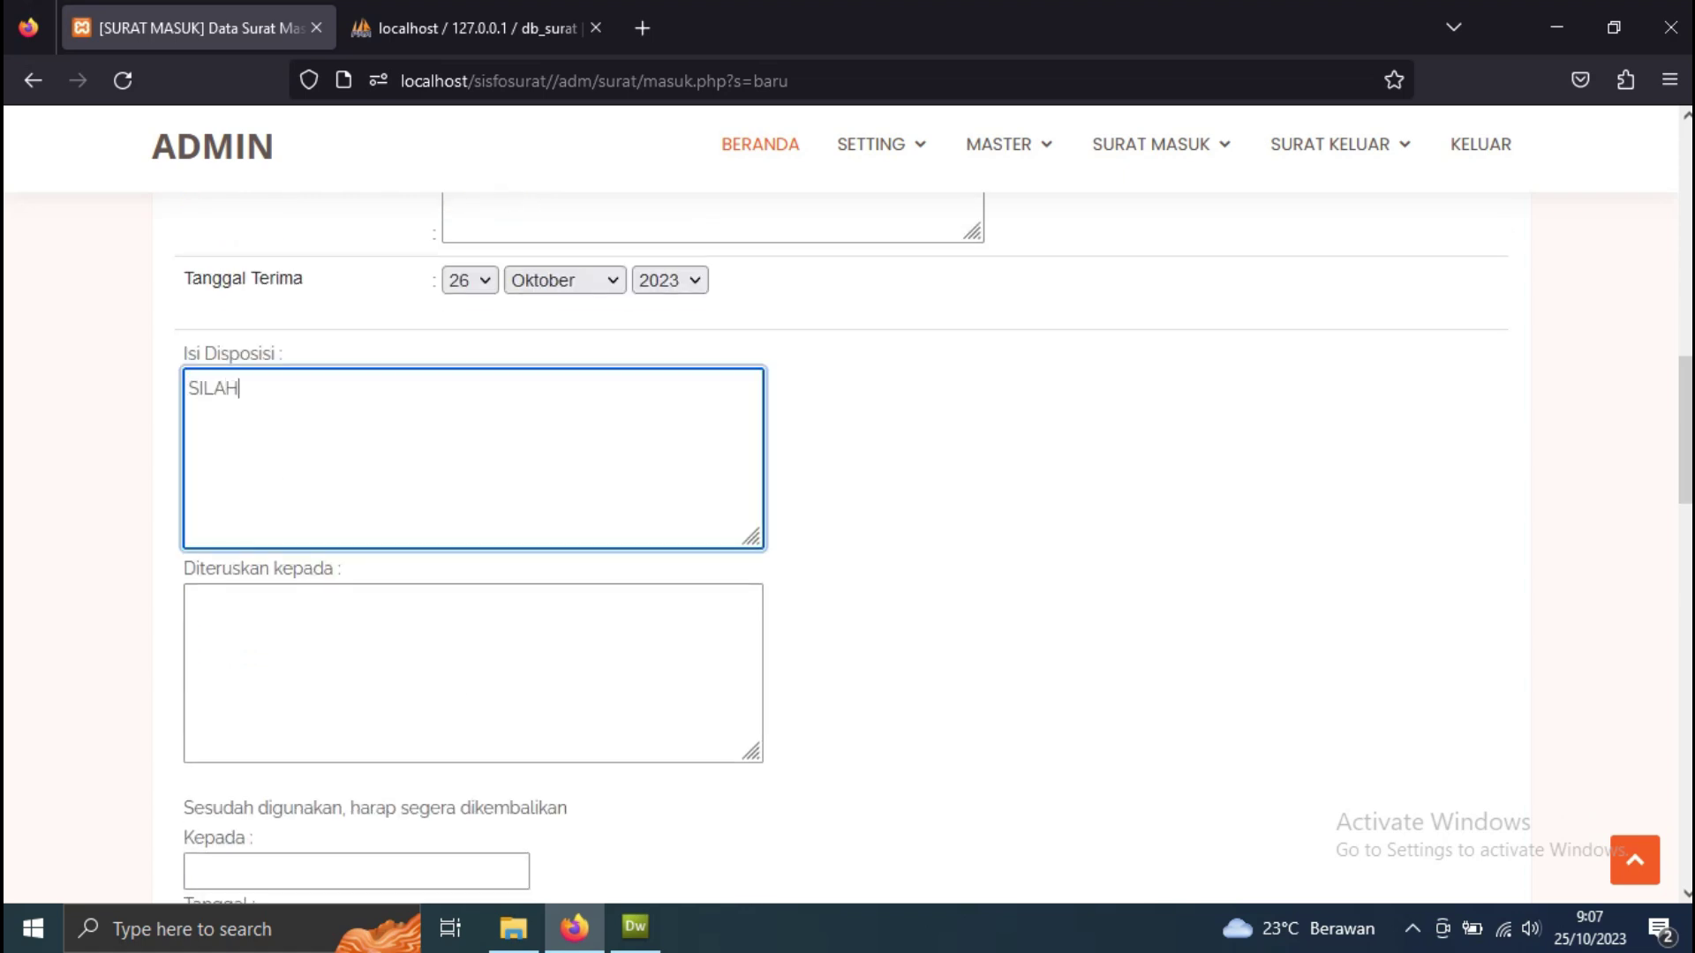
left_click(348, 650)
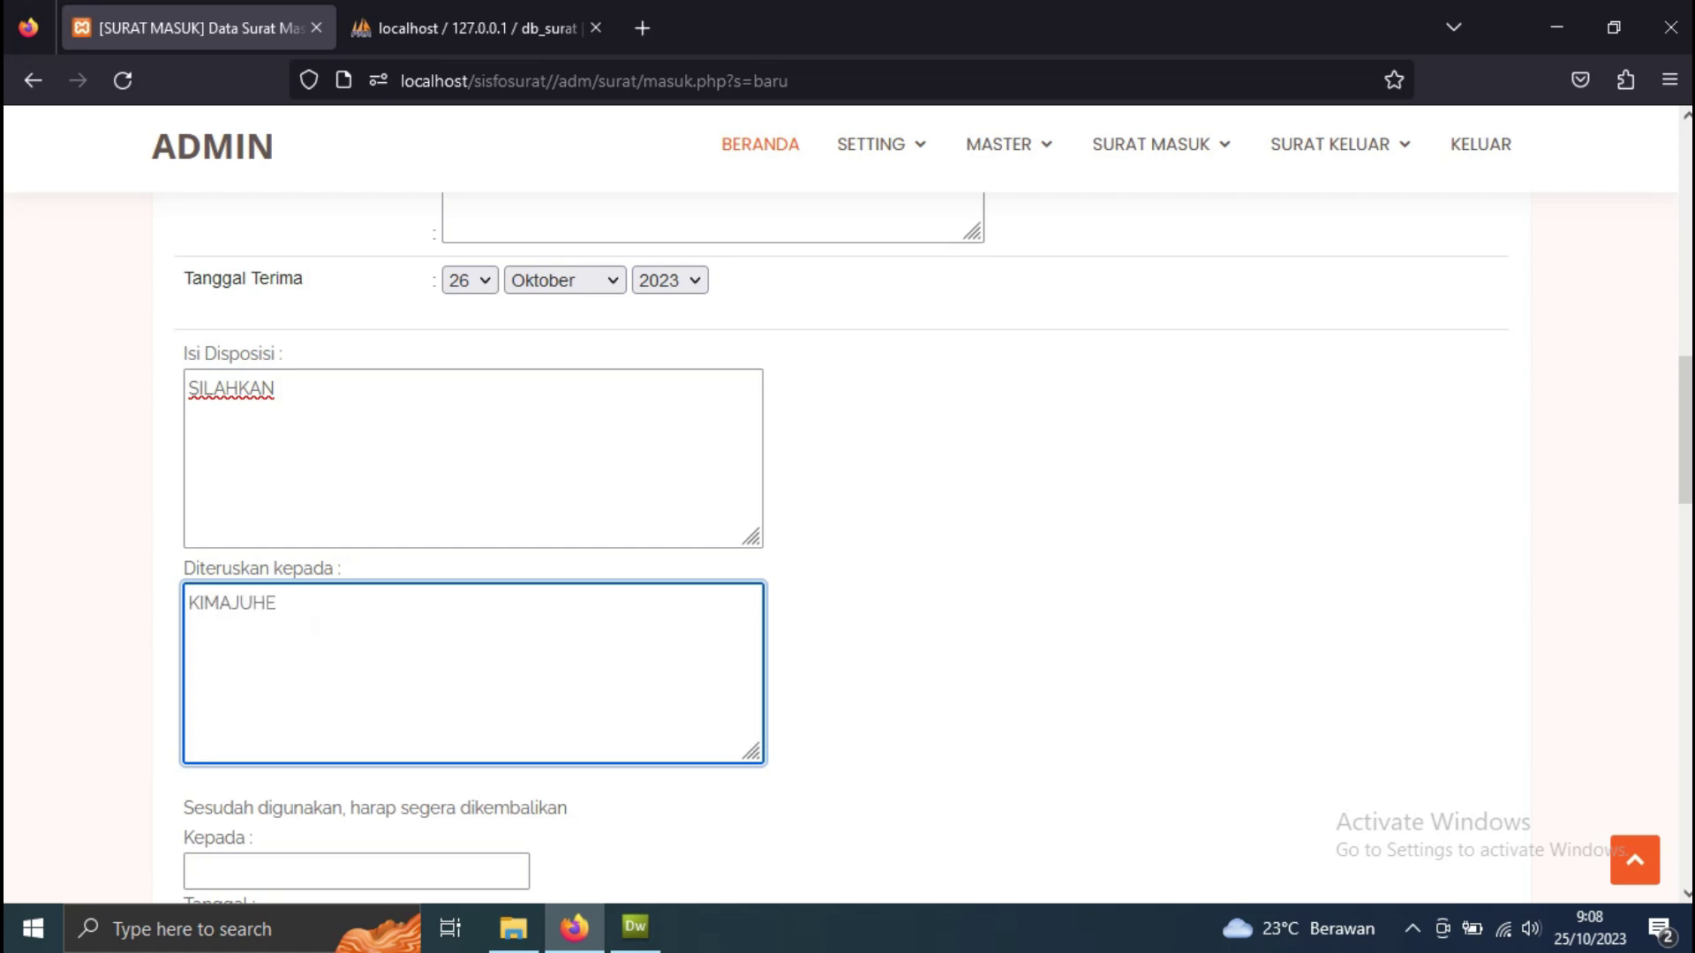
- Fill in the return details with Kepada "UMUM" and Tanggal 28 Oktober 2023
scroll(351, 651, "down", 5)
left_click(257, 362)
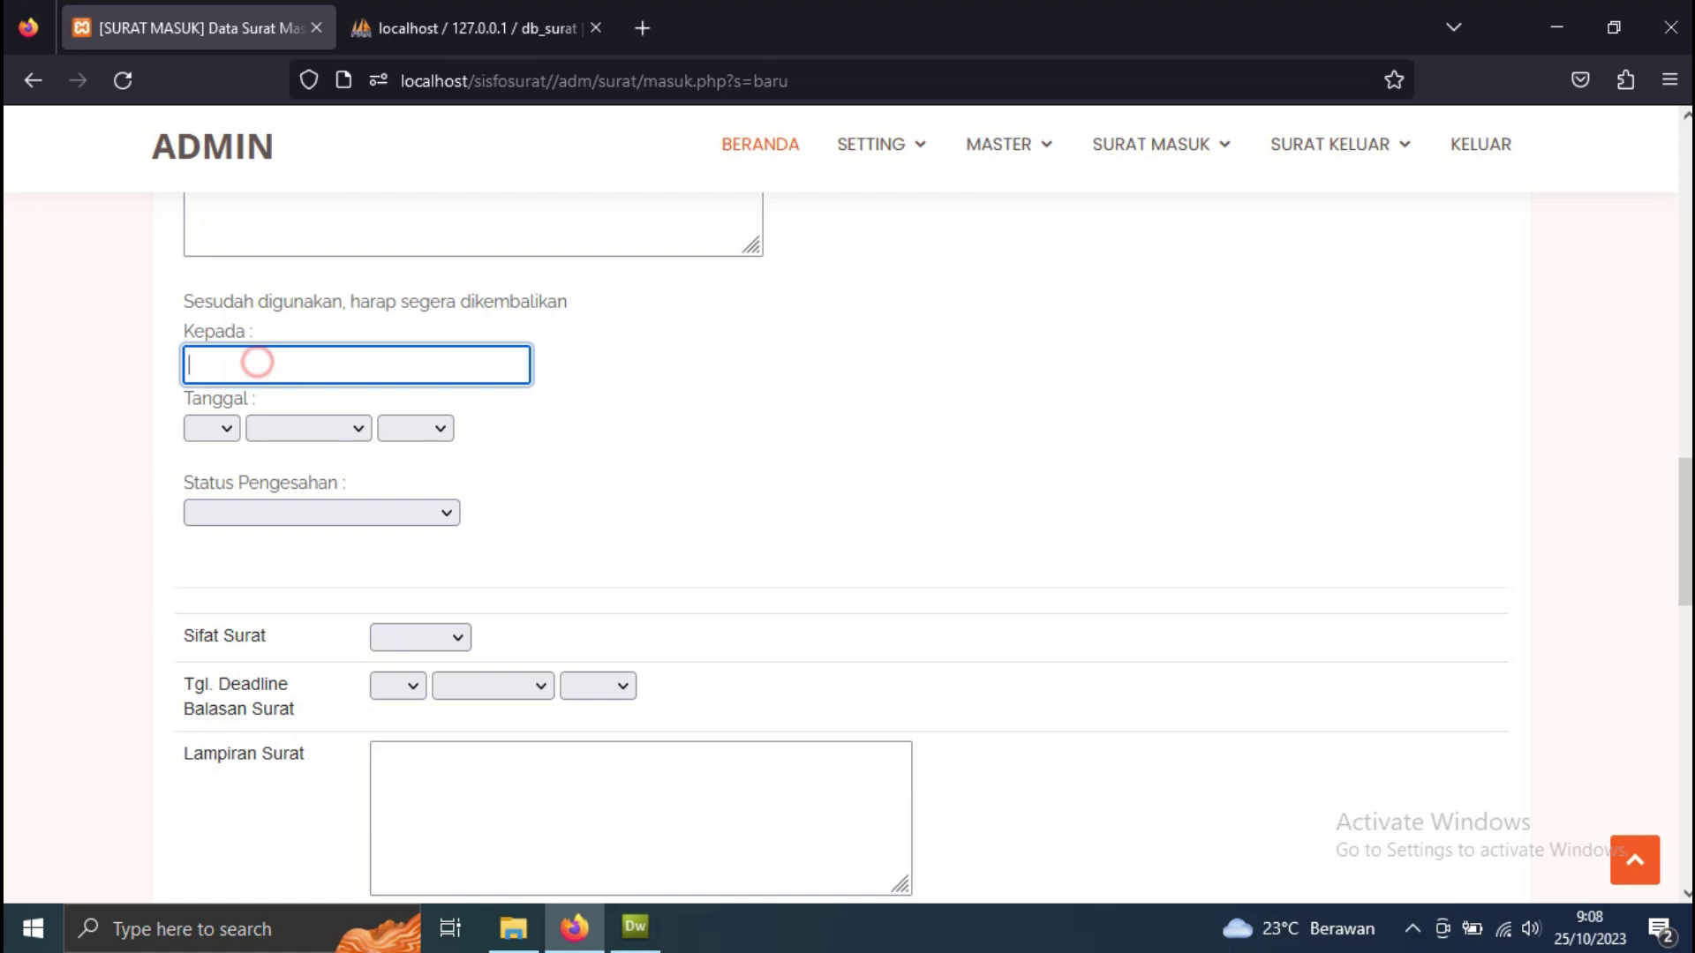
type("UMUM")
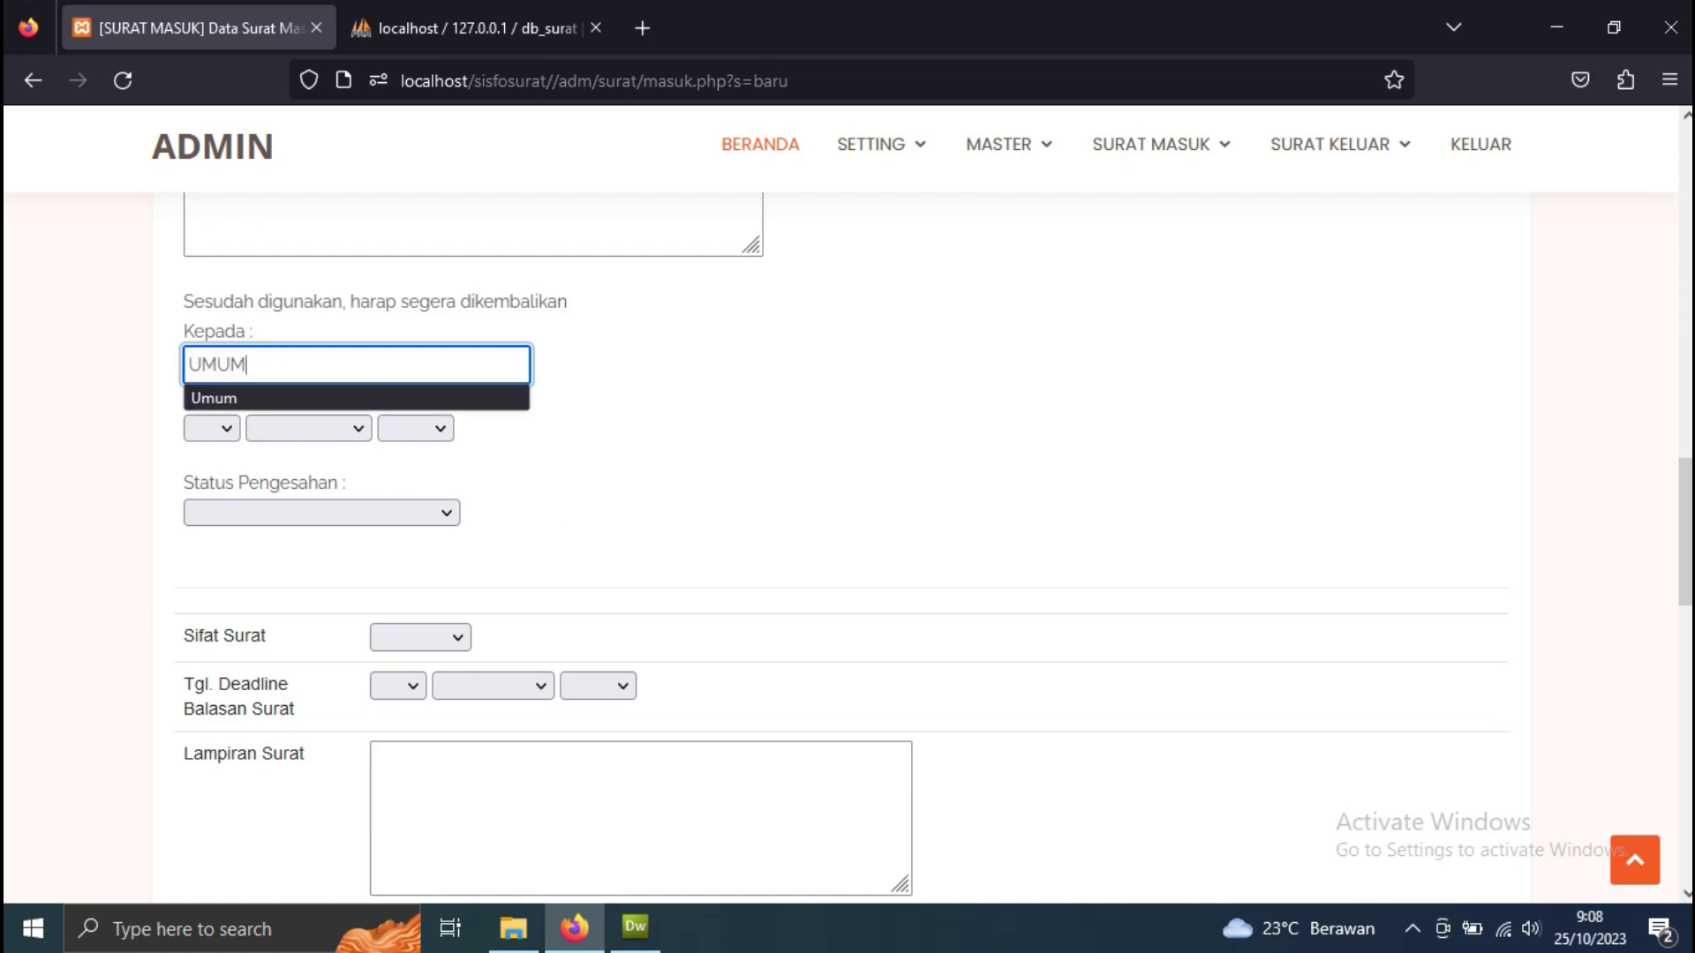
left_click(226, 429)
left_click_drag(231, 505, 223, 720)
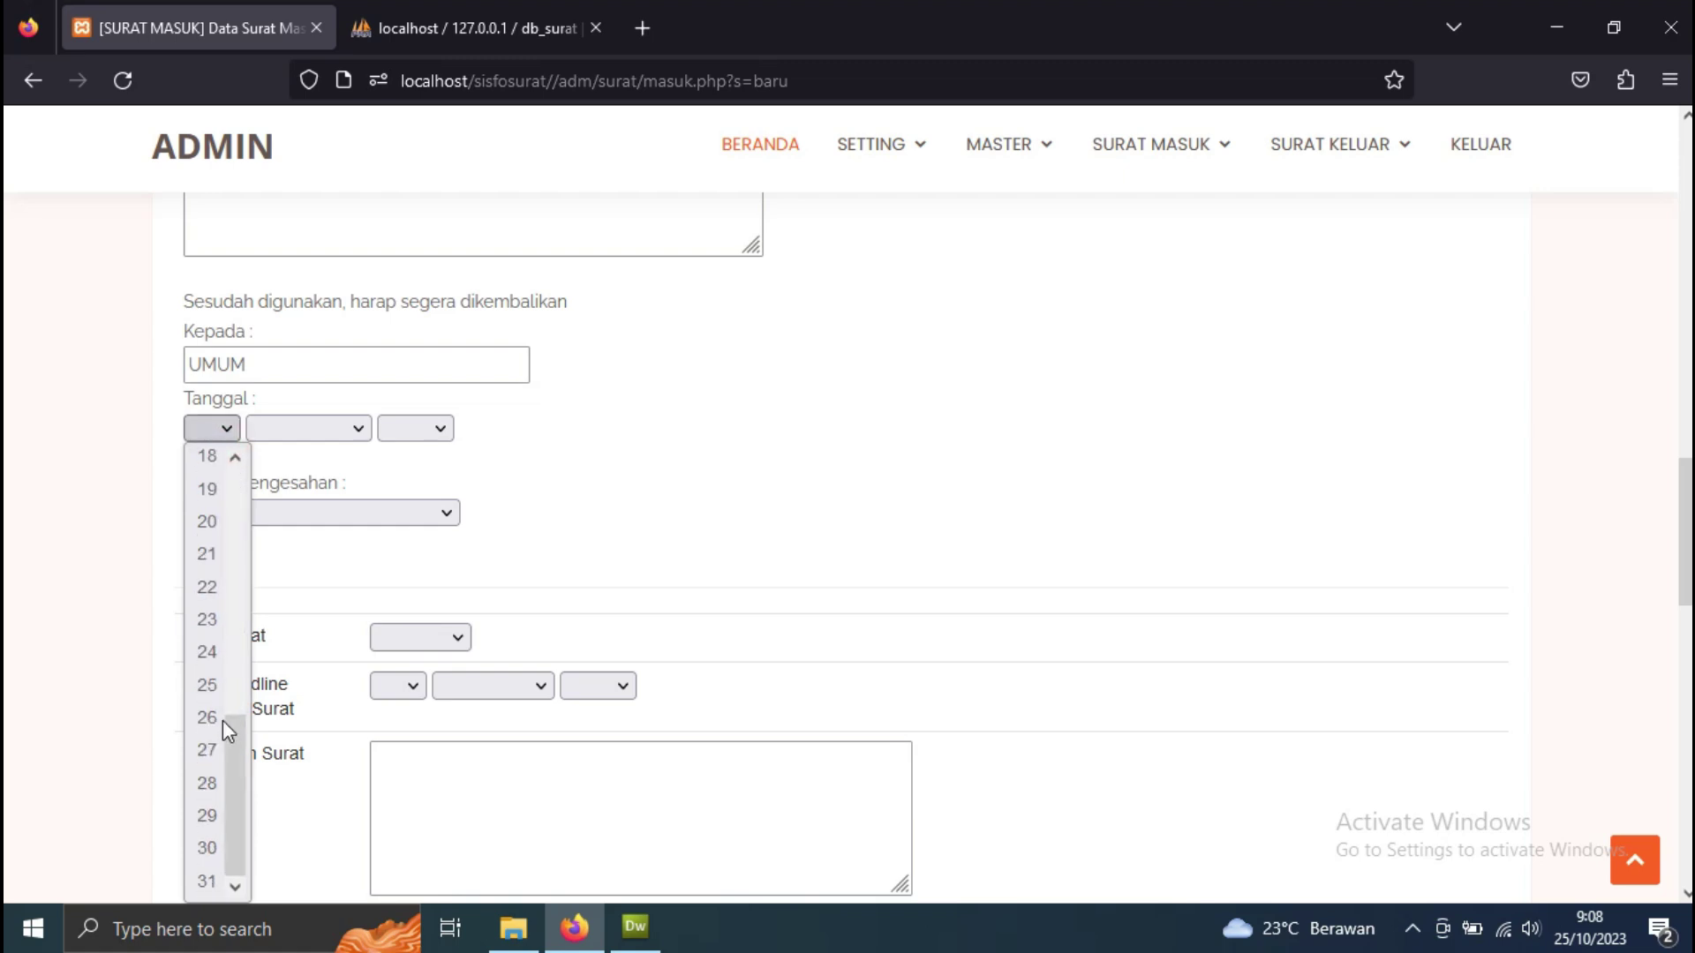
left_click(212, 782)
left_click(338, 430)
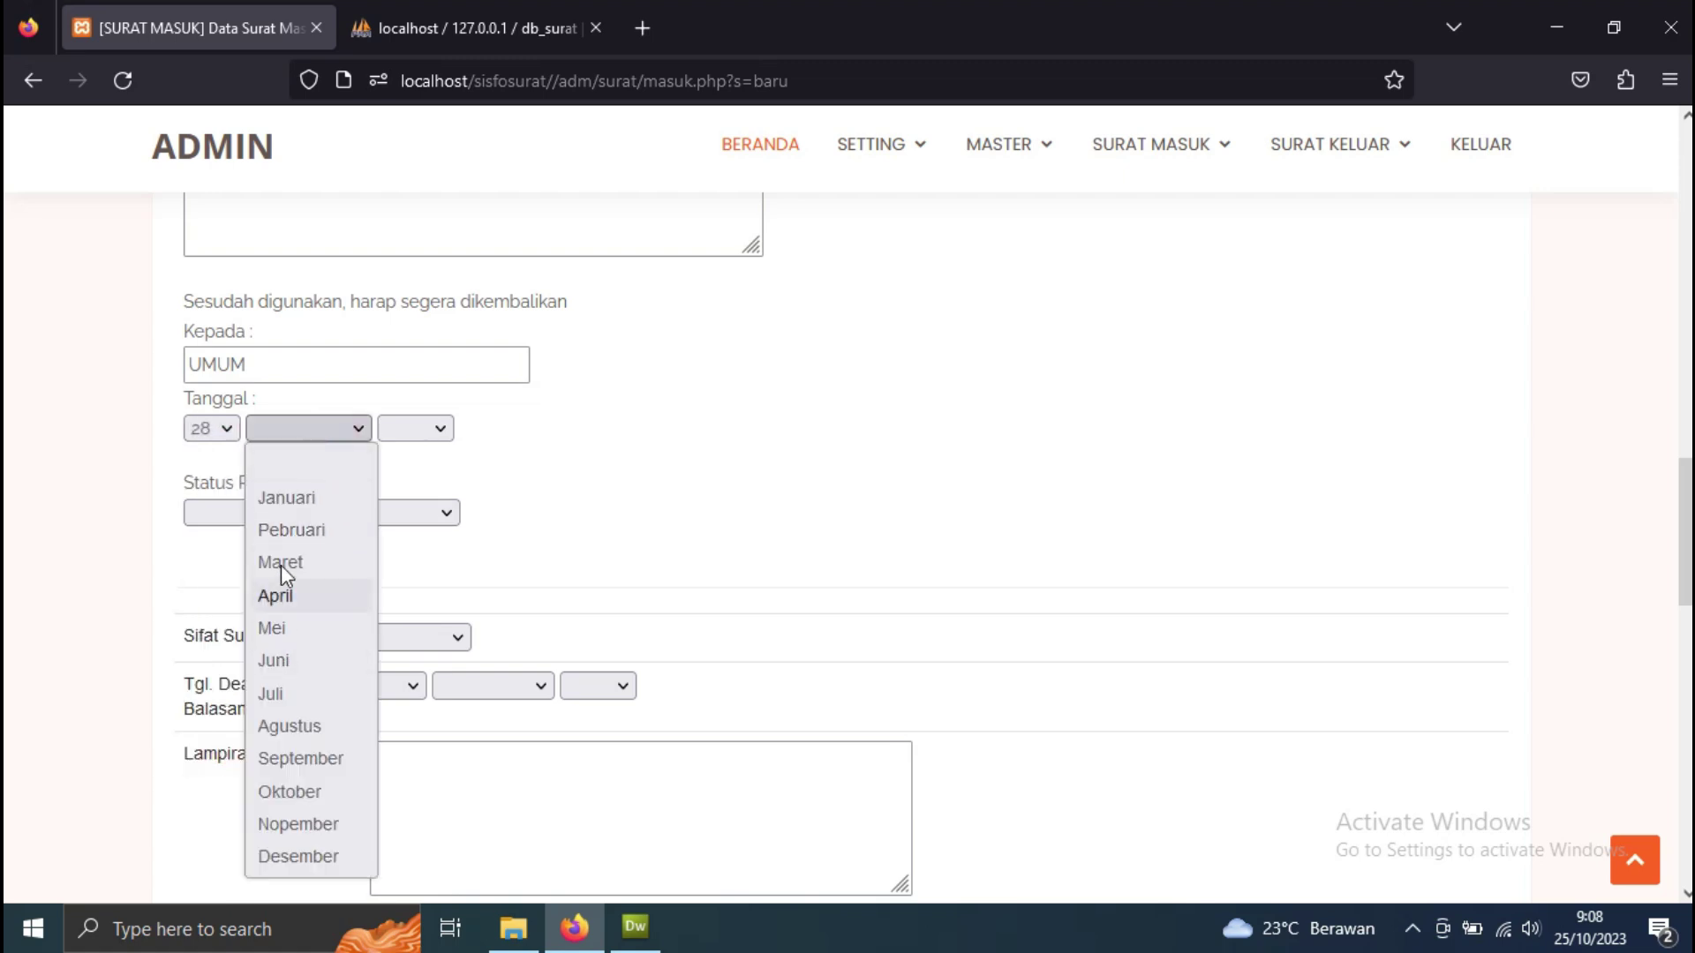
left_click(299, 791)
left_click(436, 432)
left_click(440, 491)
- Set Status Pengesahan to "Telah Disahkan oleh Pimpinan" and Sifat Surat to "Umum"
left_click(304, 512)
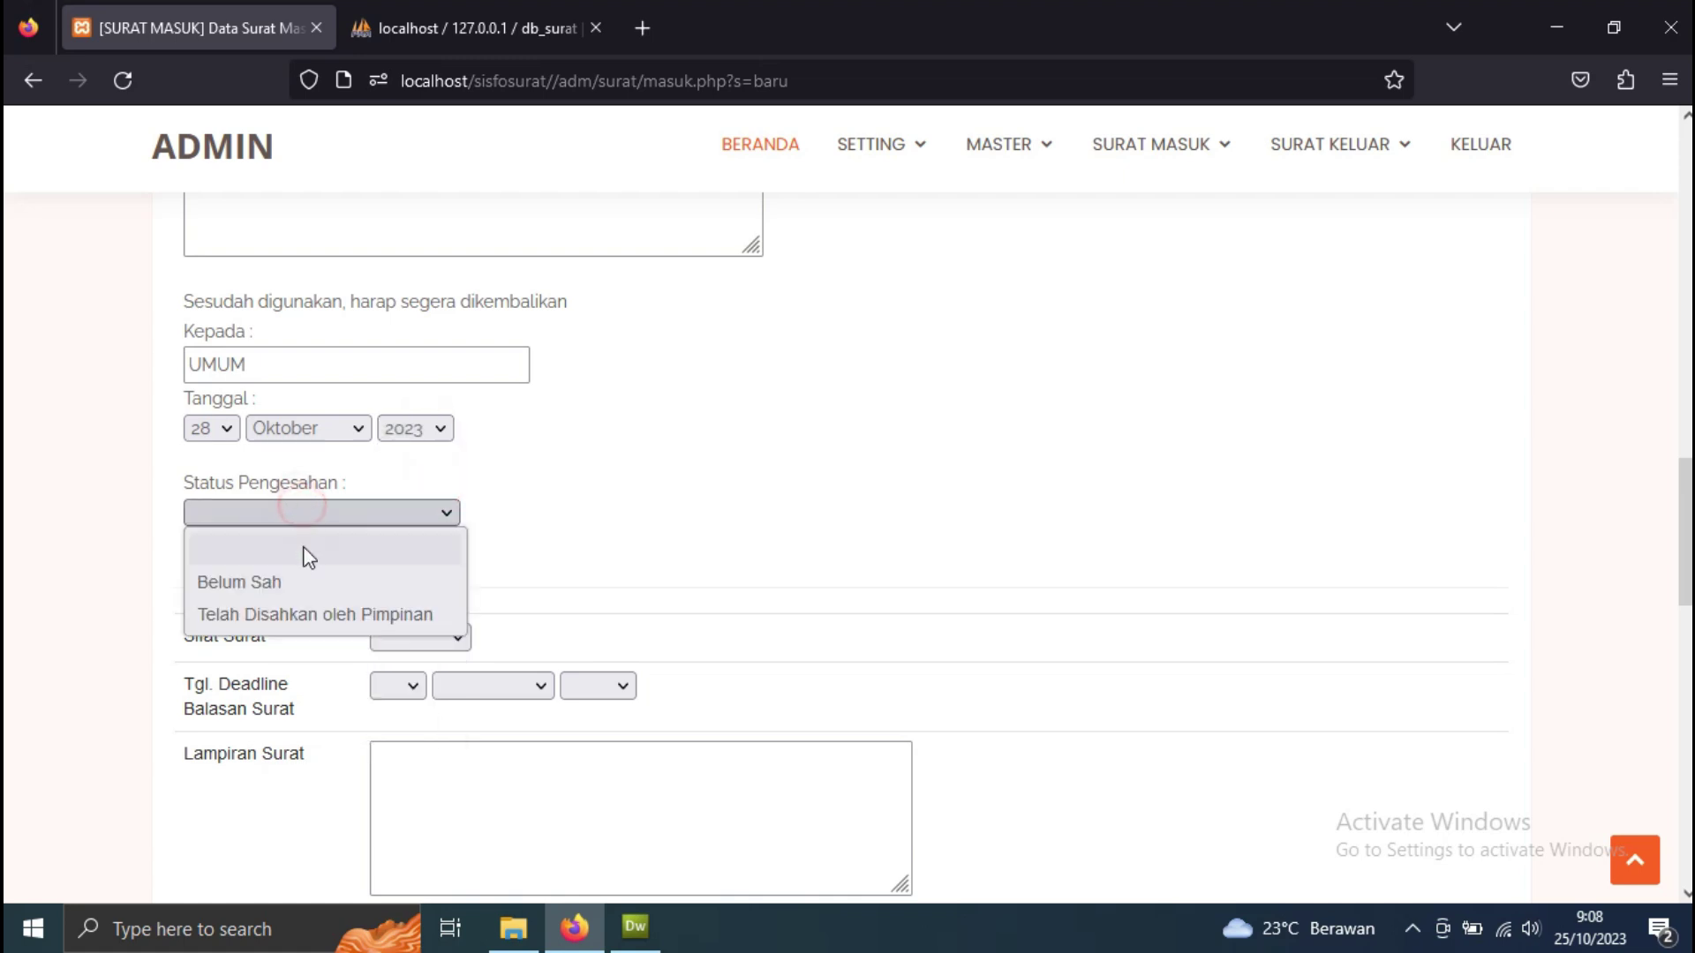
left_click(305, 615)
scroll(379, 608, "down", 3)
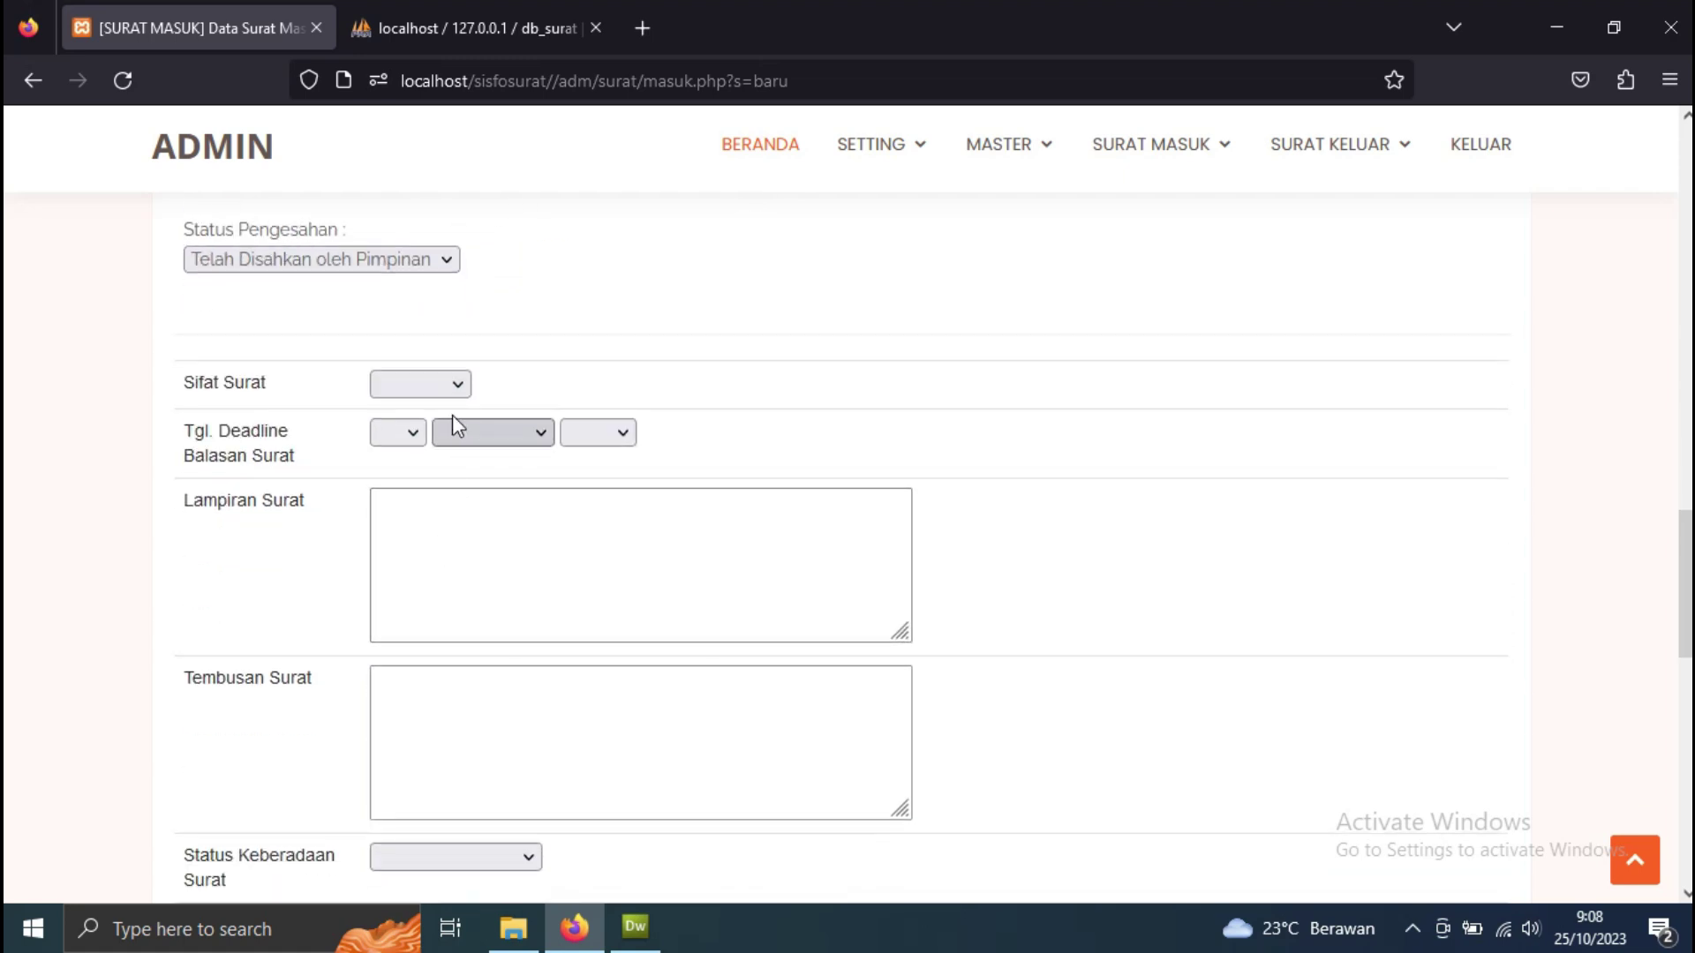
left_click(443, 383)
left_click(431, 508)
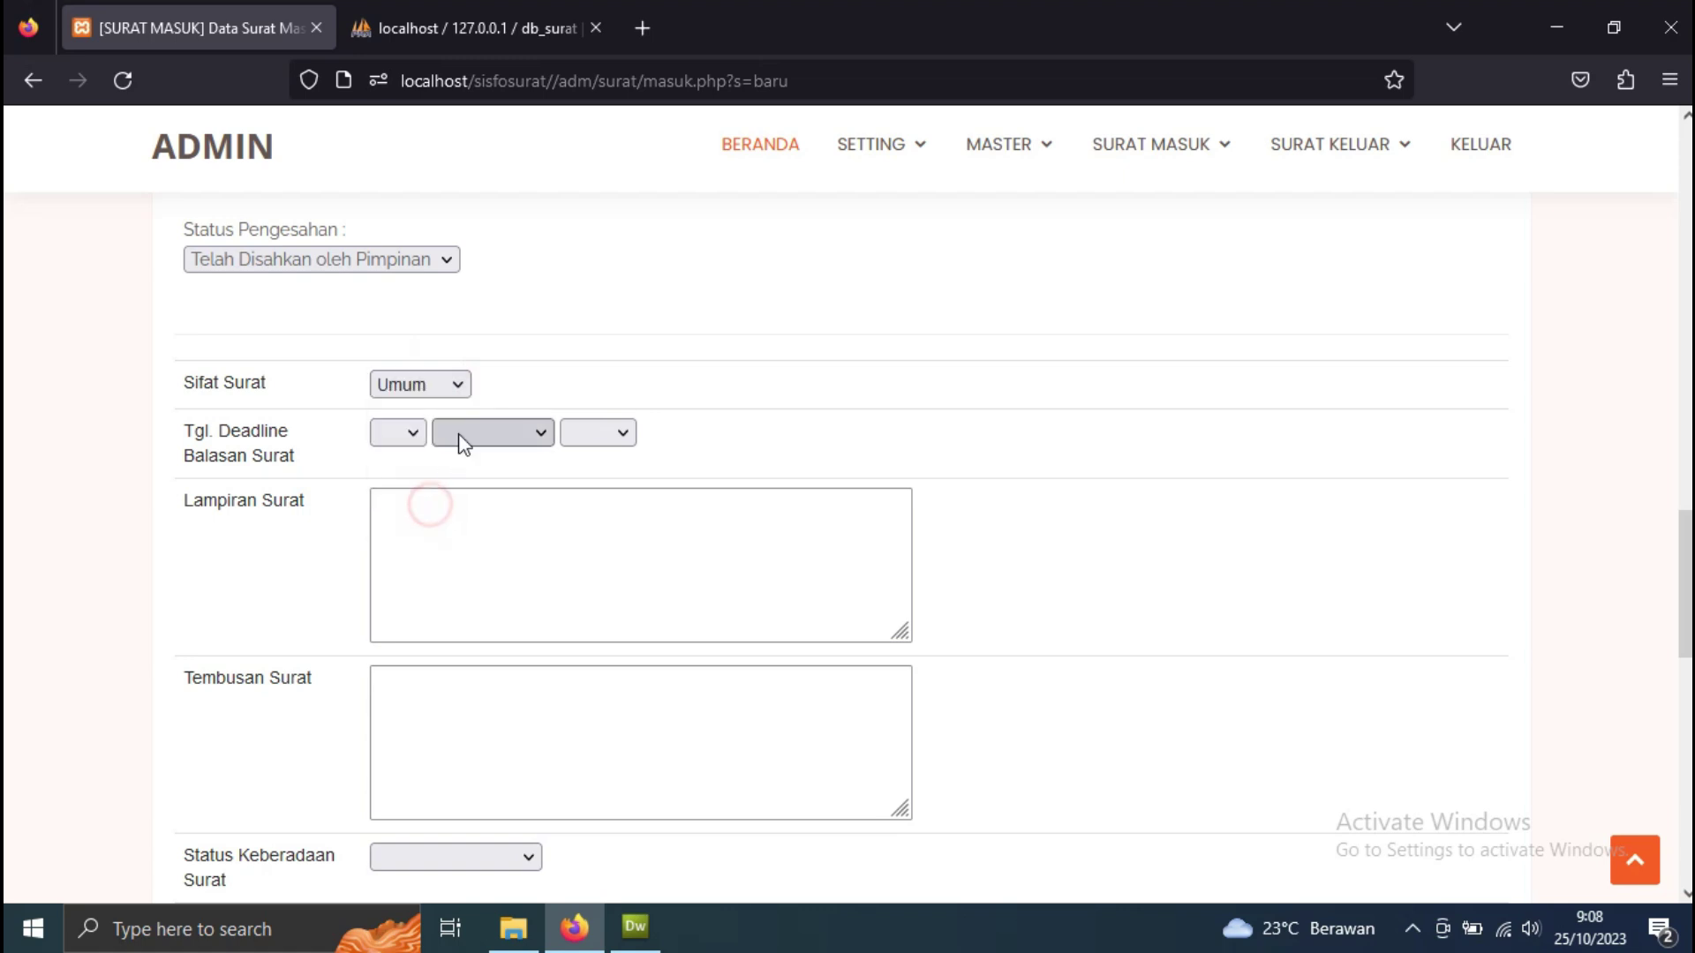
- Set Tgl. Deadline Balasan Surat to 28 Oktober 2023
left_click(424, 433)
scroll(416, 559, "down", 6)
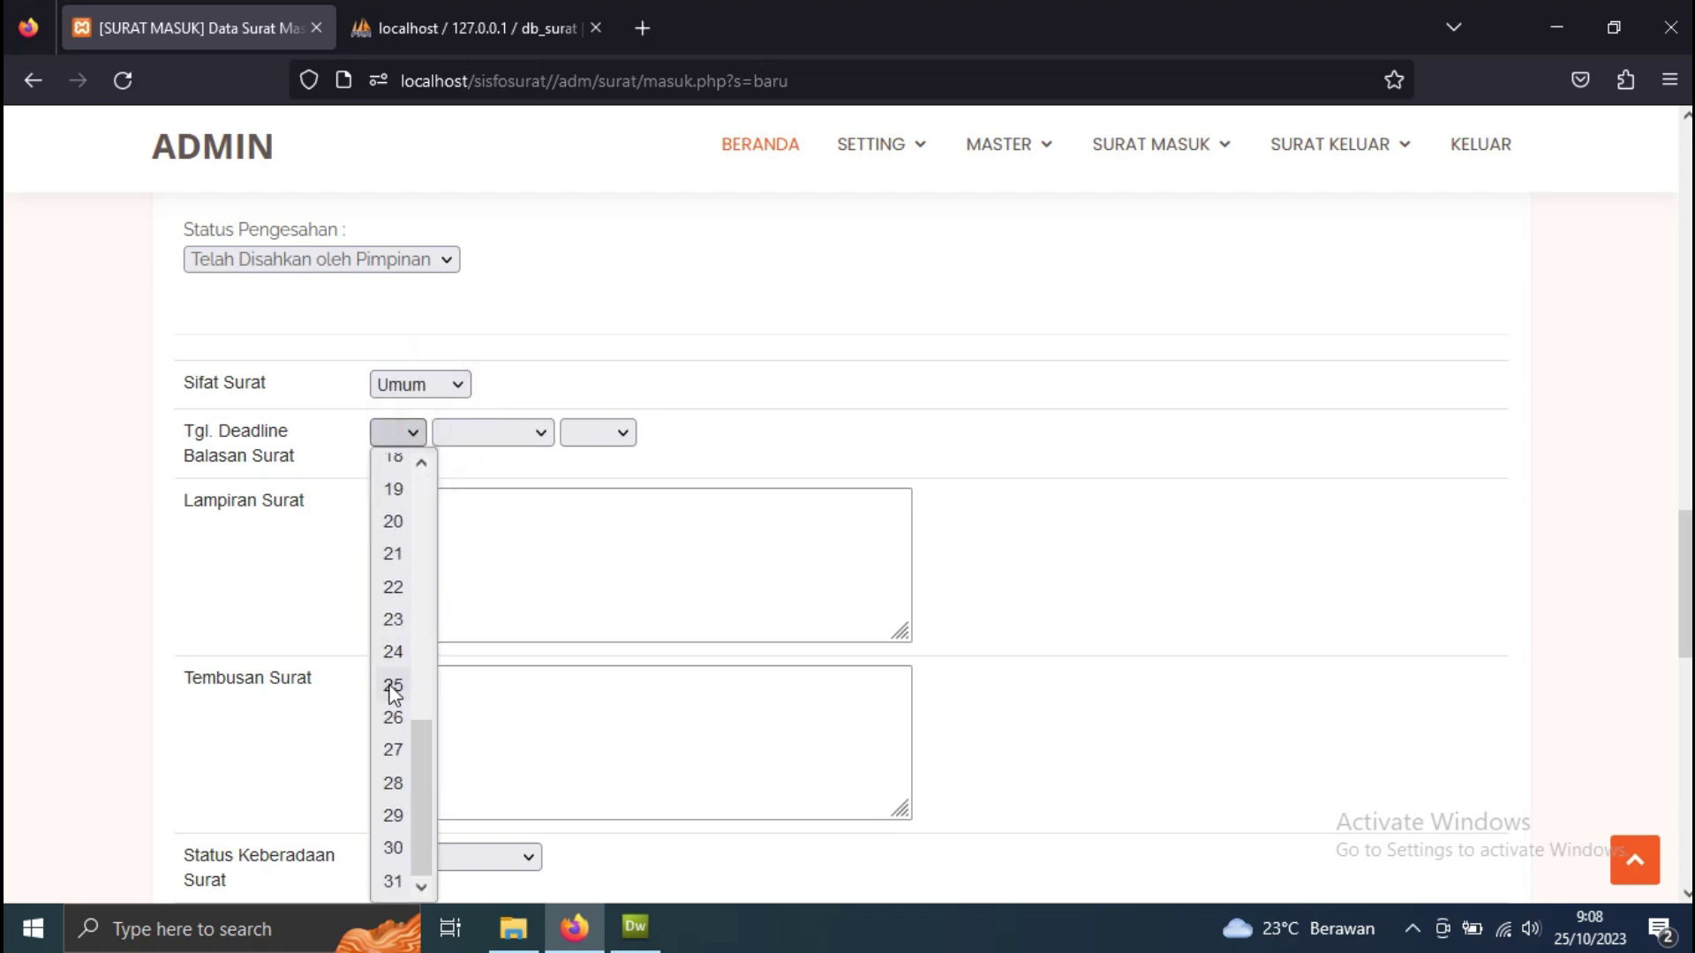
left_click(391, 783)
left_click(515, 434)
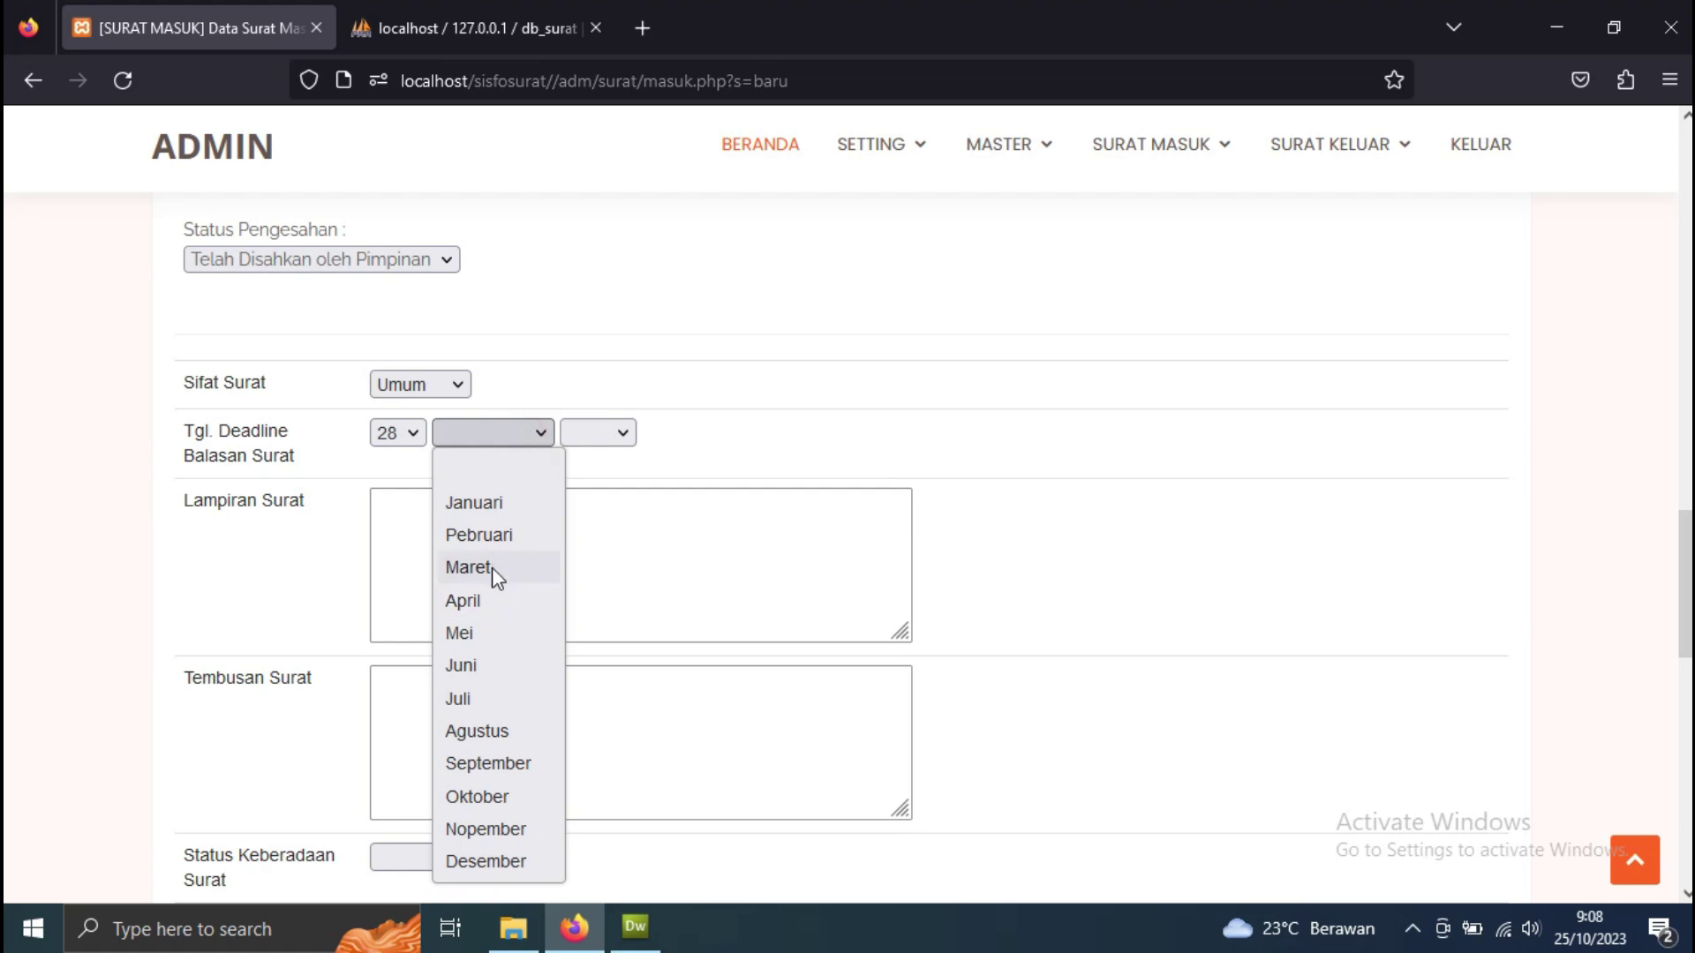
left_click(510, 794)
left_click(604, 428)
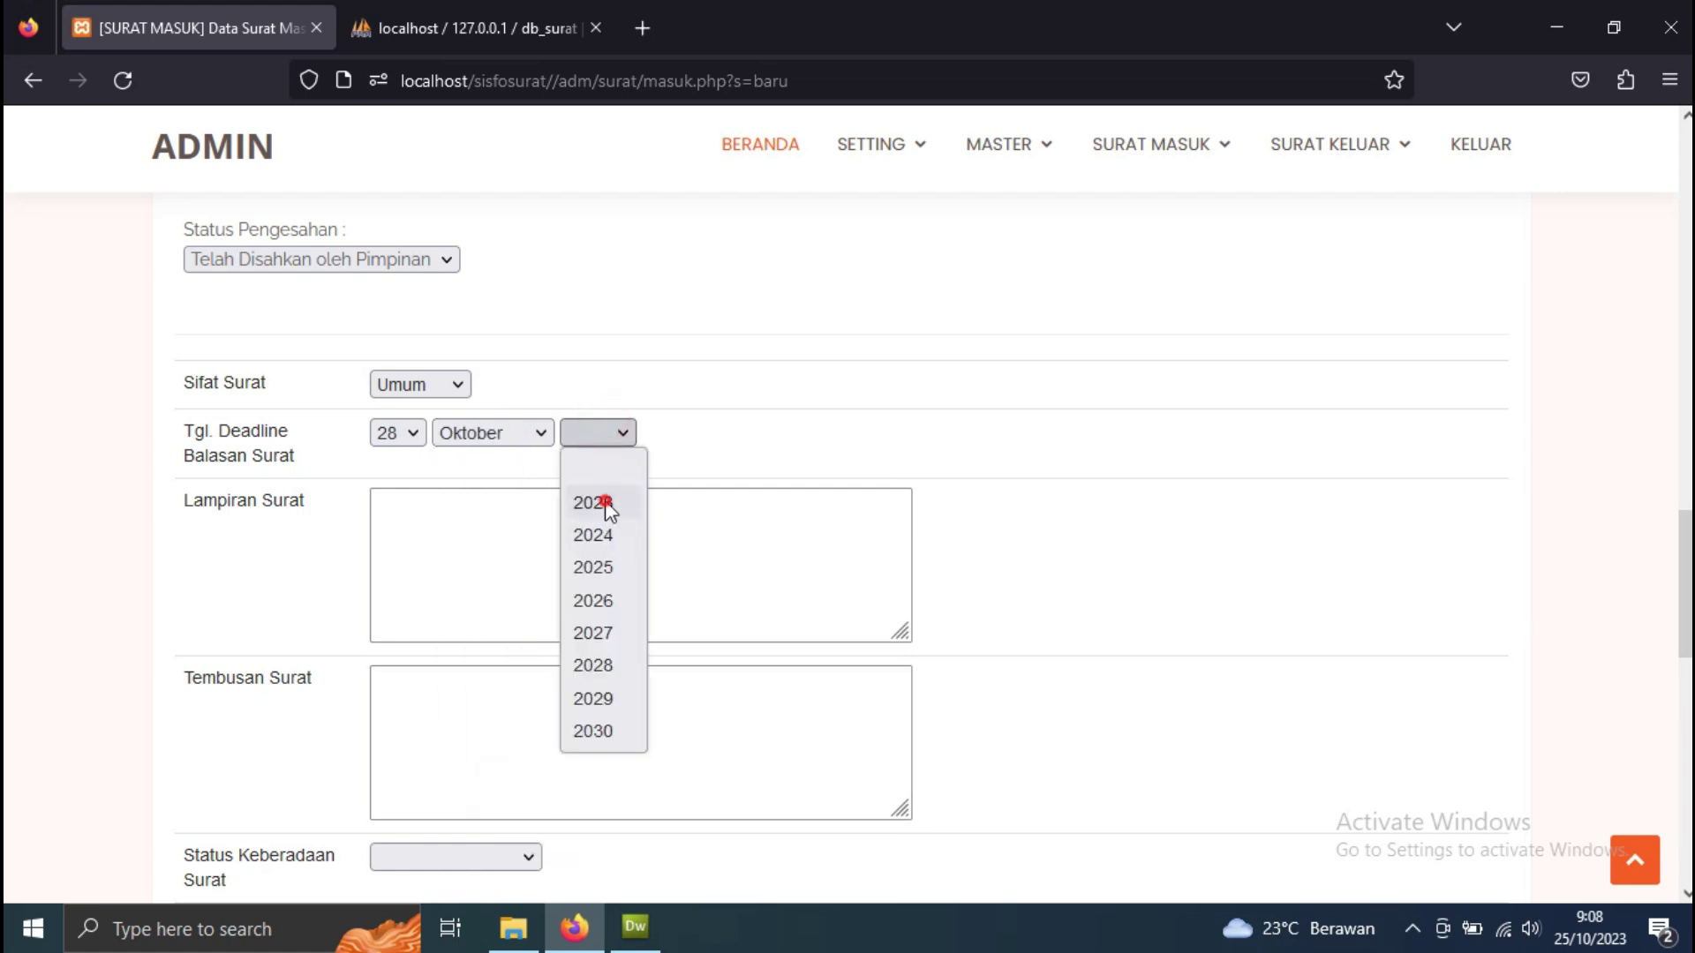
left_click(606, 503)
- Enter "1" as Lampiran Surat and "SEILAHKAN" as Tembusan Surat
left_click(436, 531)
left_click(410, 718)
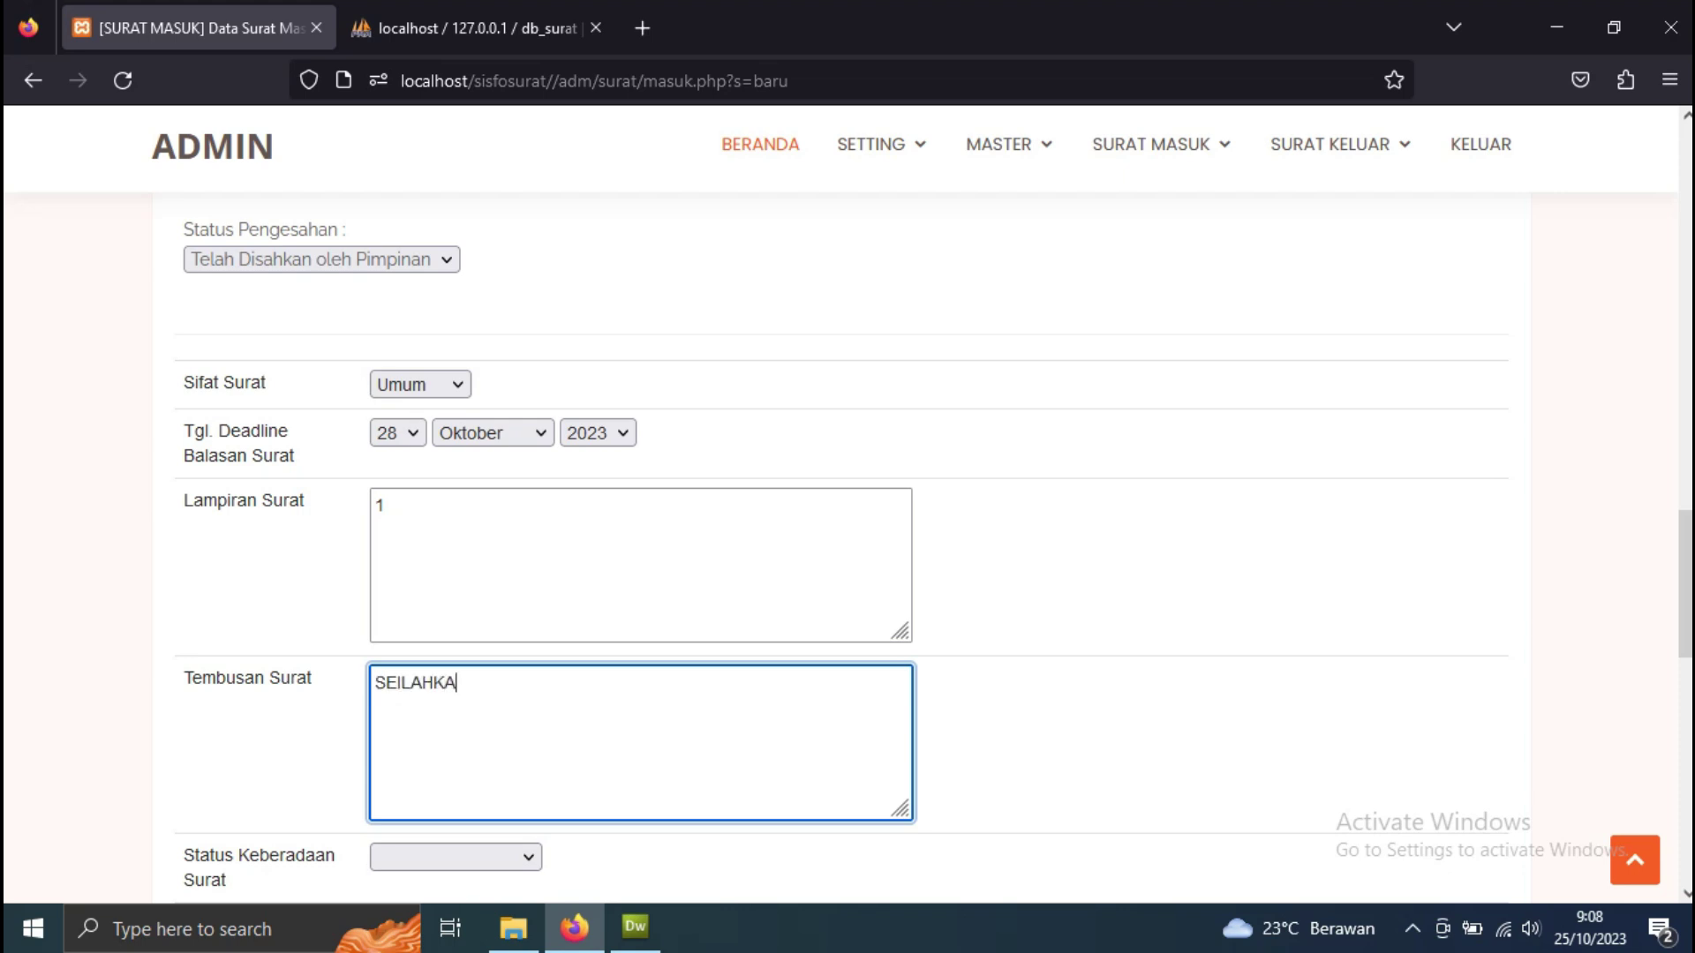
- Set Status Keberadaan Surat to "Sedang Diproses"
scroll(398, 716, "down", 3)
left_click(437, 604)
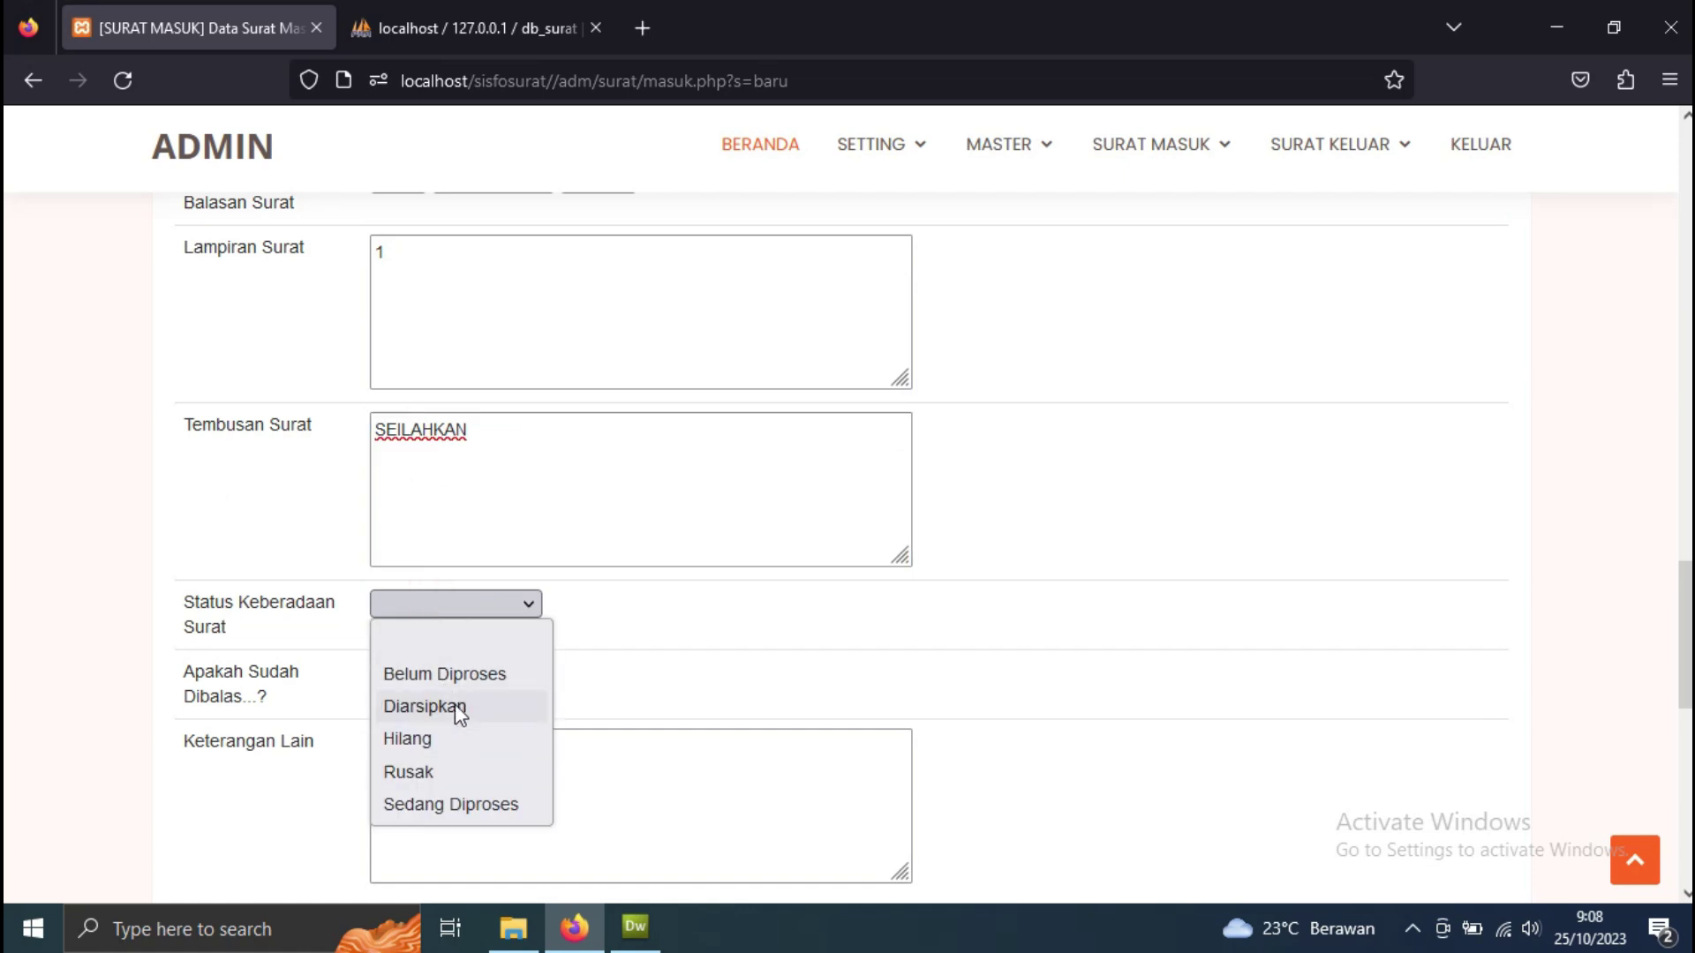
left_click(462, 803)
- Set Apakah Sudah Dibalas to "Tanpa Balasan" and enter "TIDAK" as Keterangan Lain
left_click(409, 673)
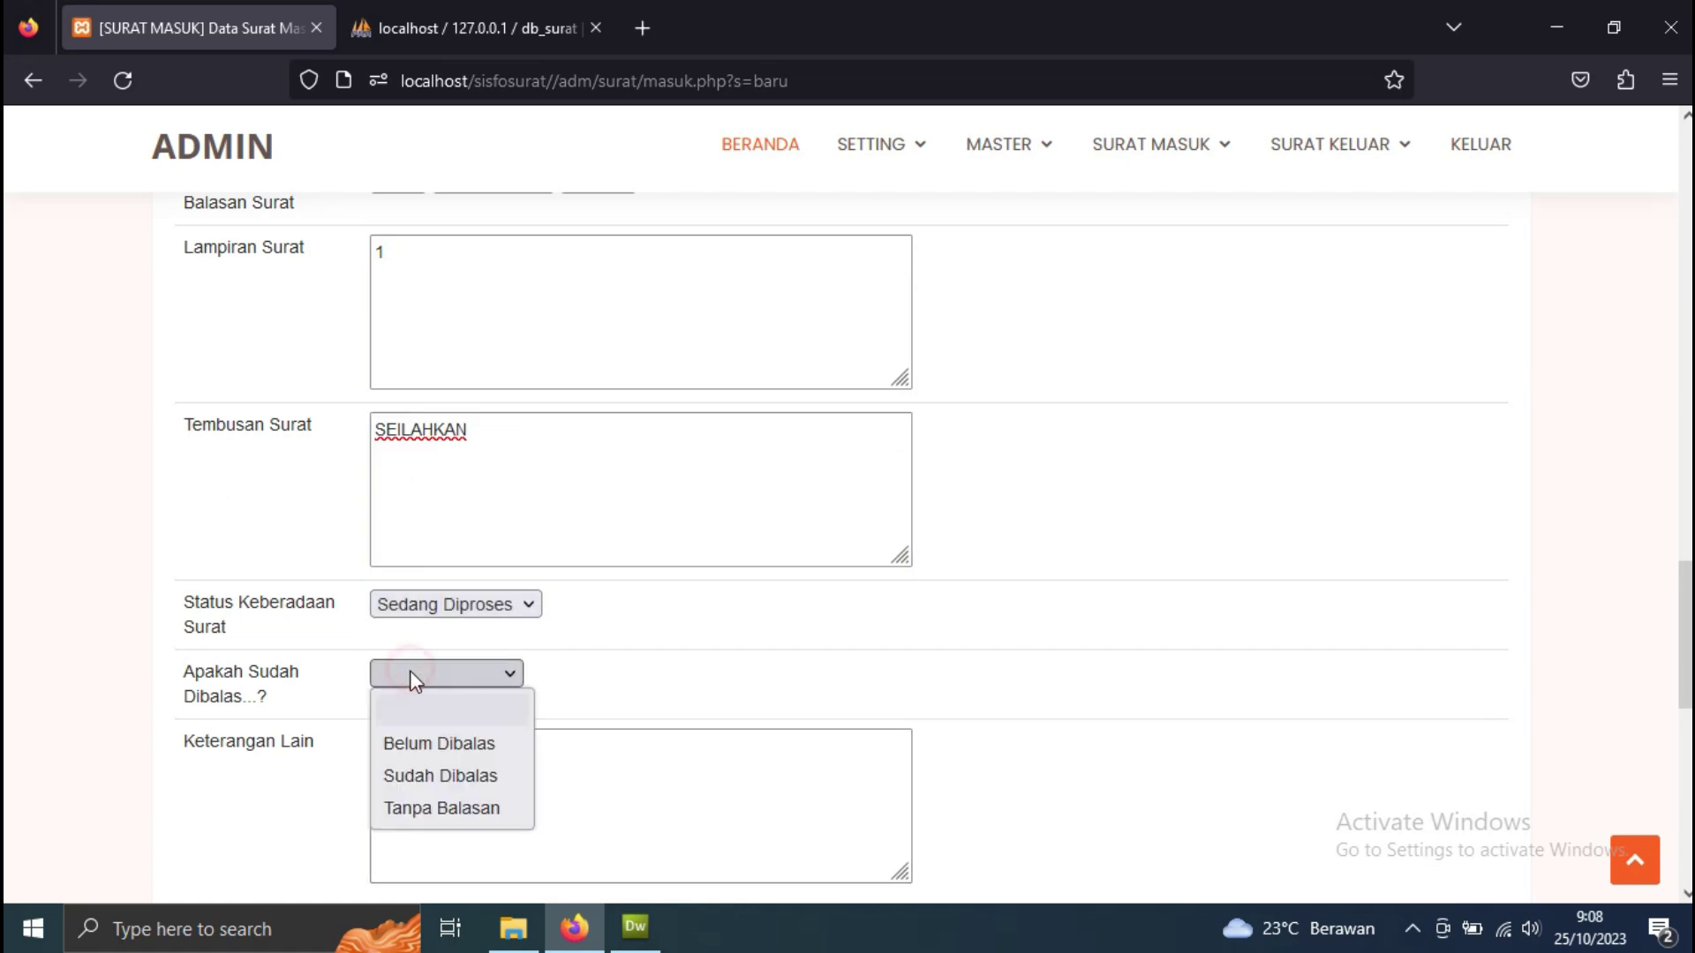
left_click(431, 776)
scroll(439, 768, "down", 4)
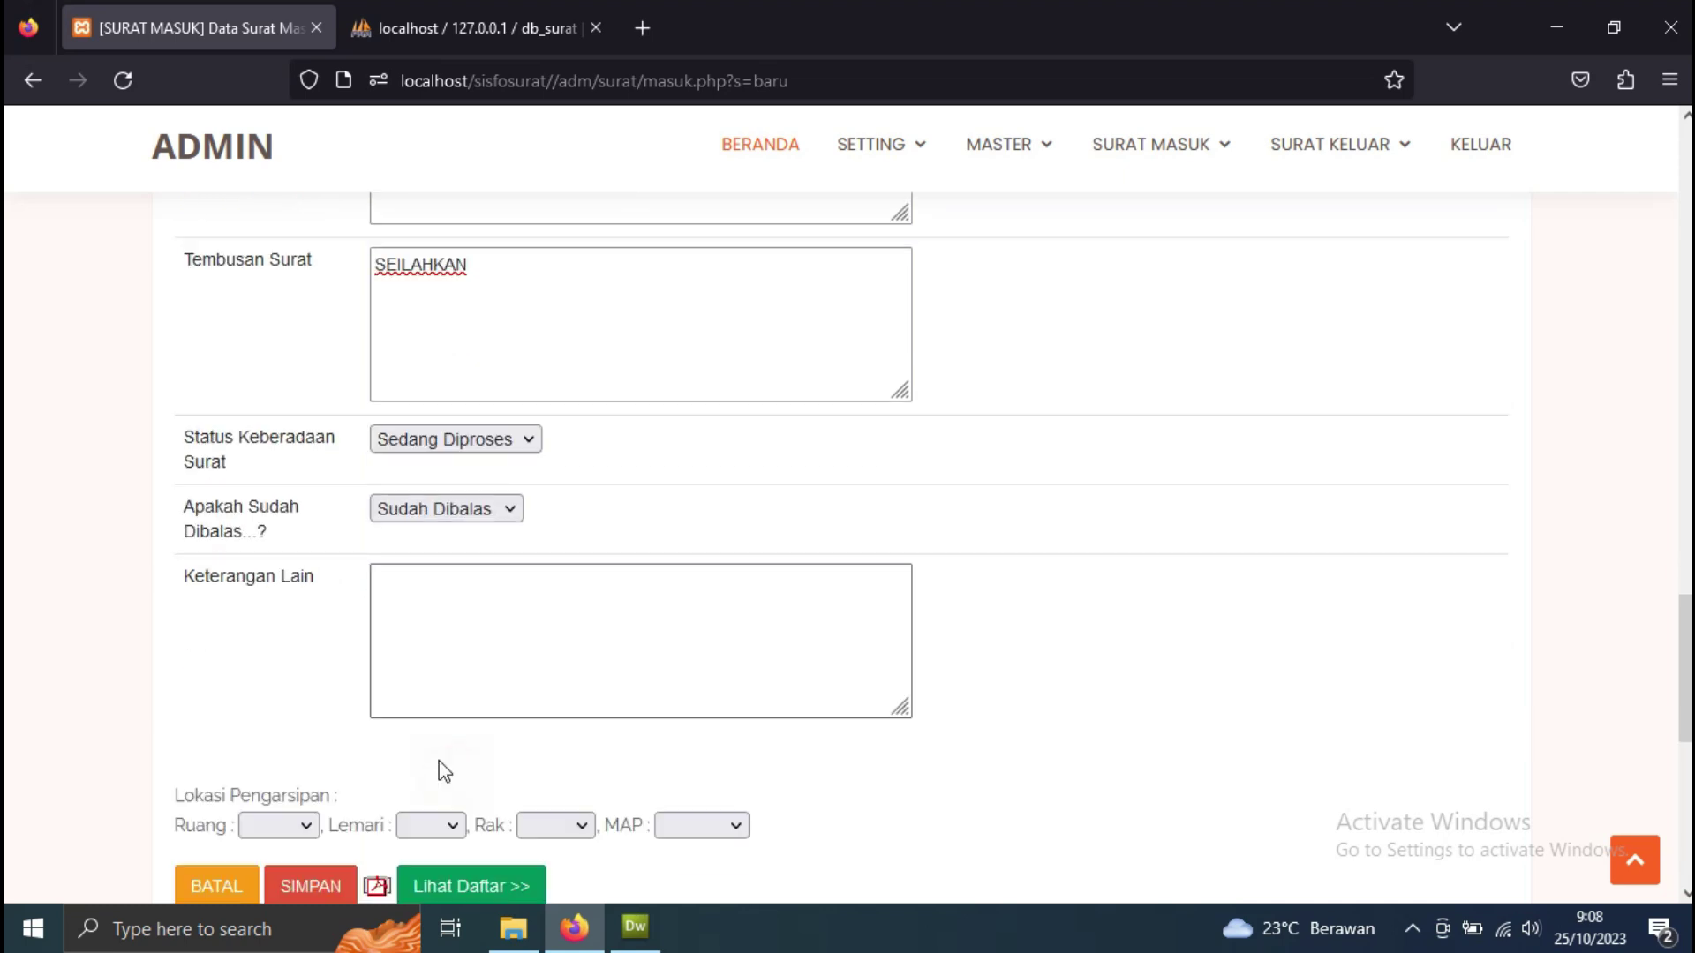
left_click(438, 298)
left_click(431, 428)
left_click(426, 415)
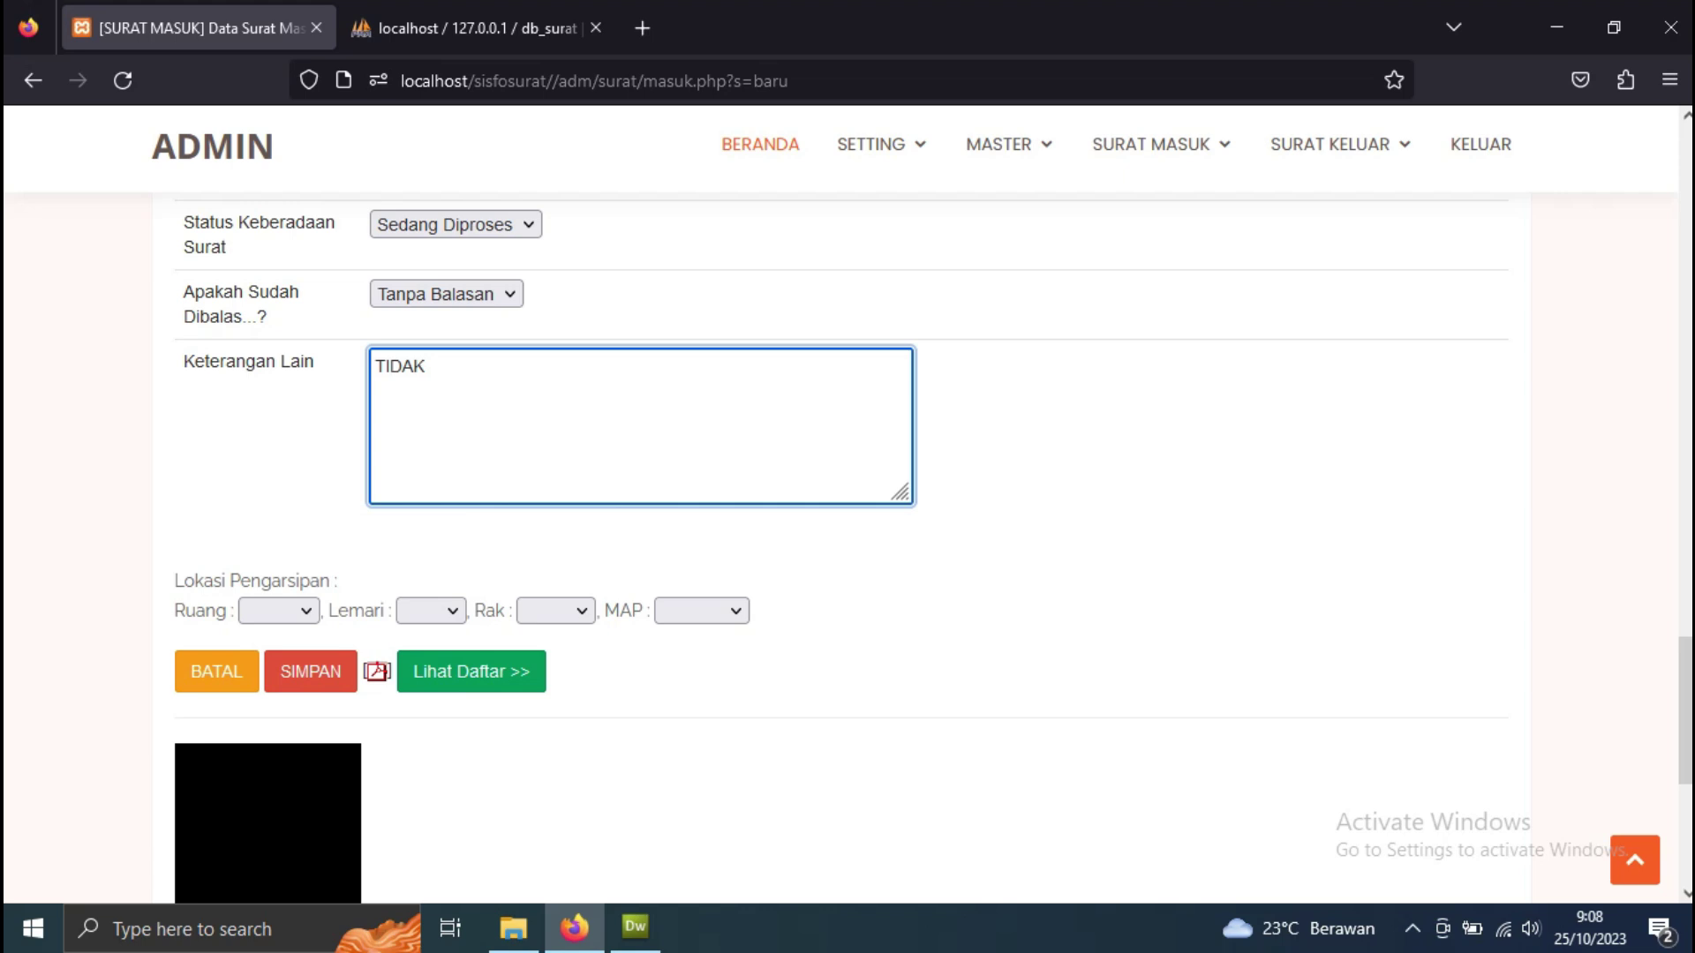
- Set the Lokasi Pengarsipan to Ruang RU01, Lemari AA1, Rak RK01 and MAP MAP01, and save the letter
left_click(301, 614)
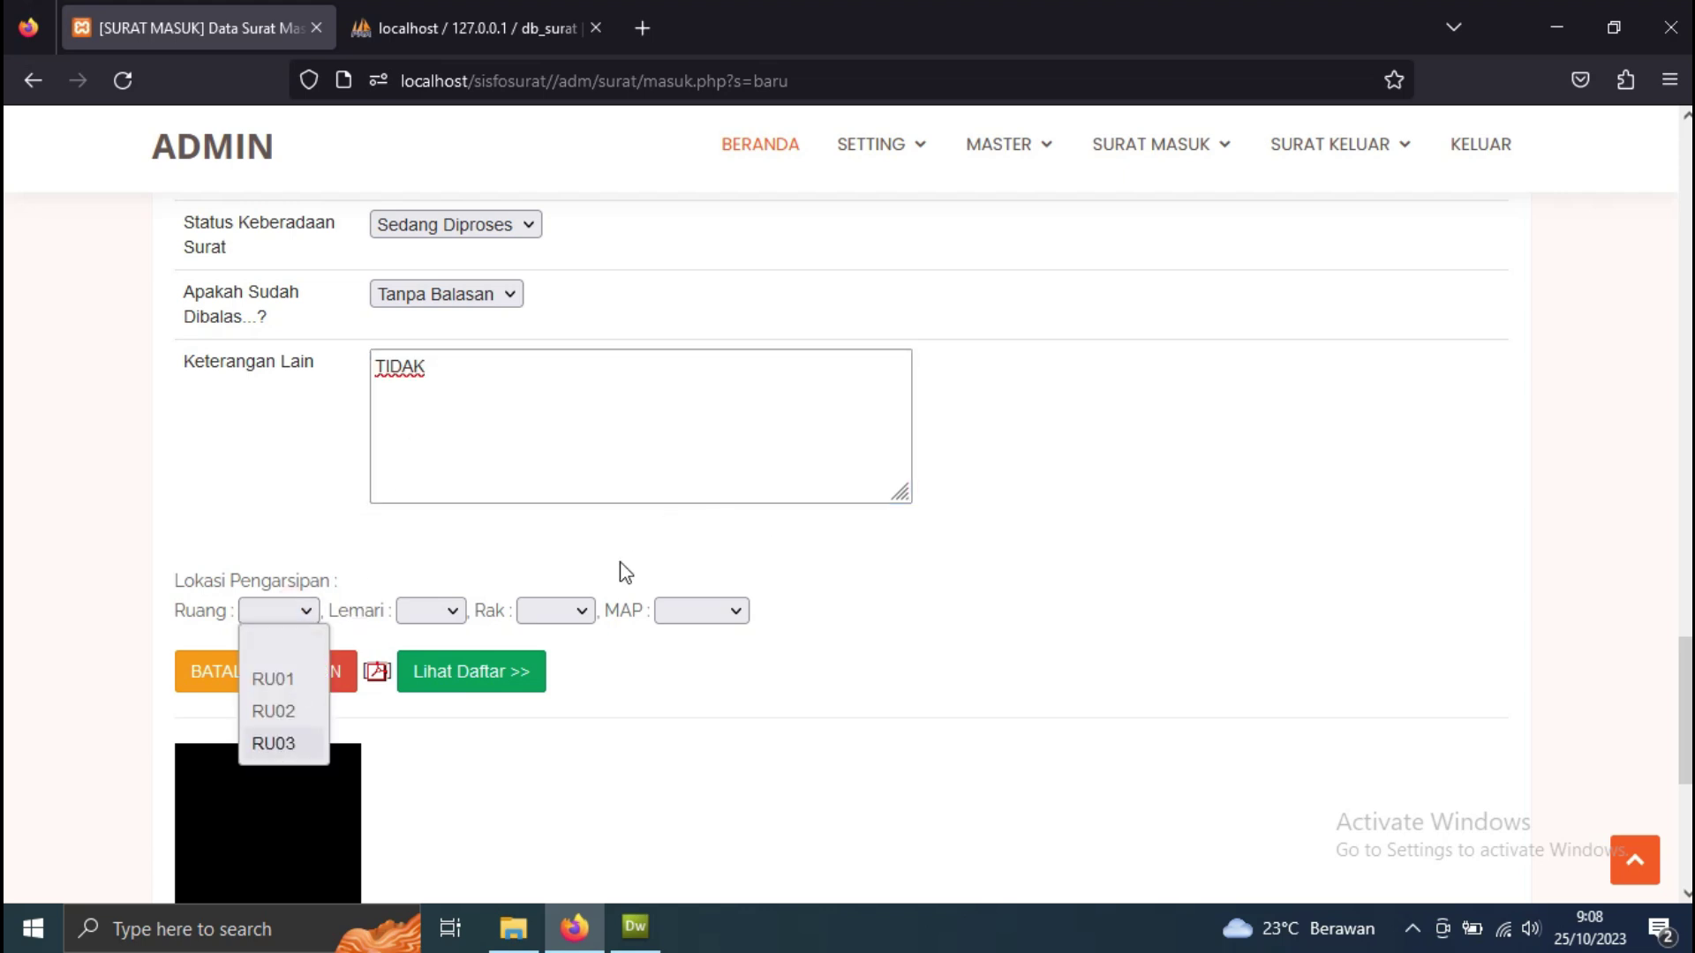
left_click(324, 677)
left_click(424, 609)
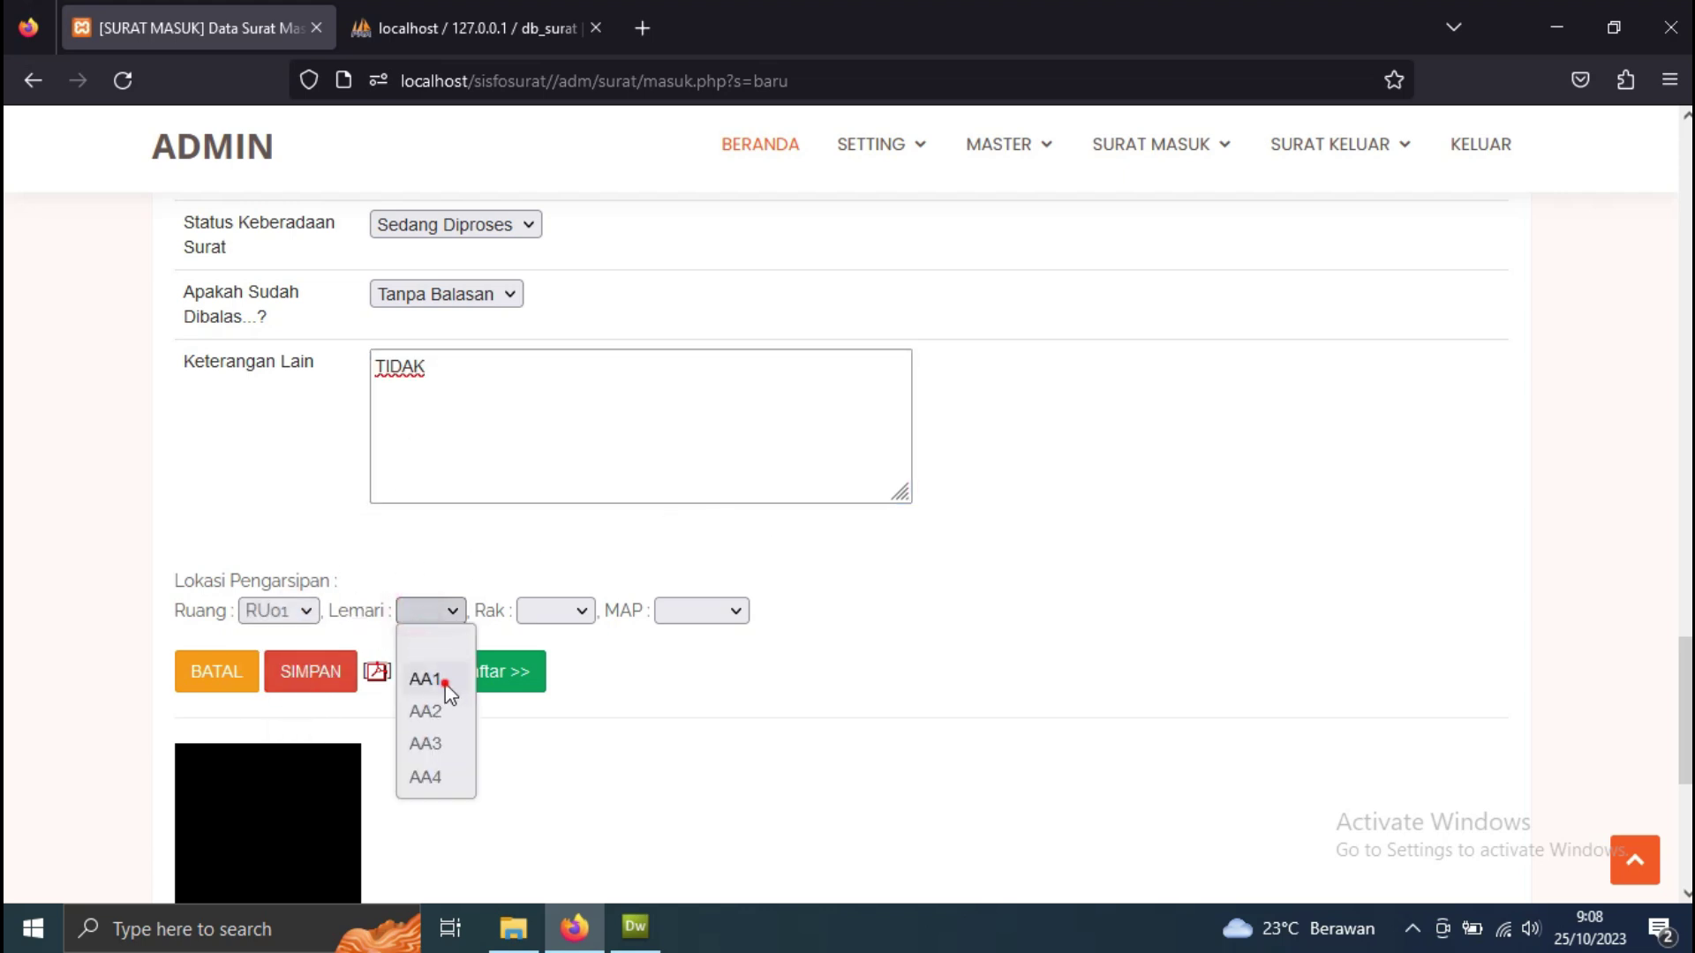
left_click(442, 679)
left_click(572, 600)
left_click(552, 684)
left_click(692, 611)
left_click(697, 684)
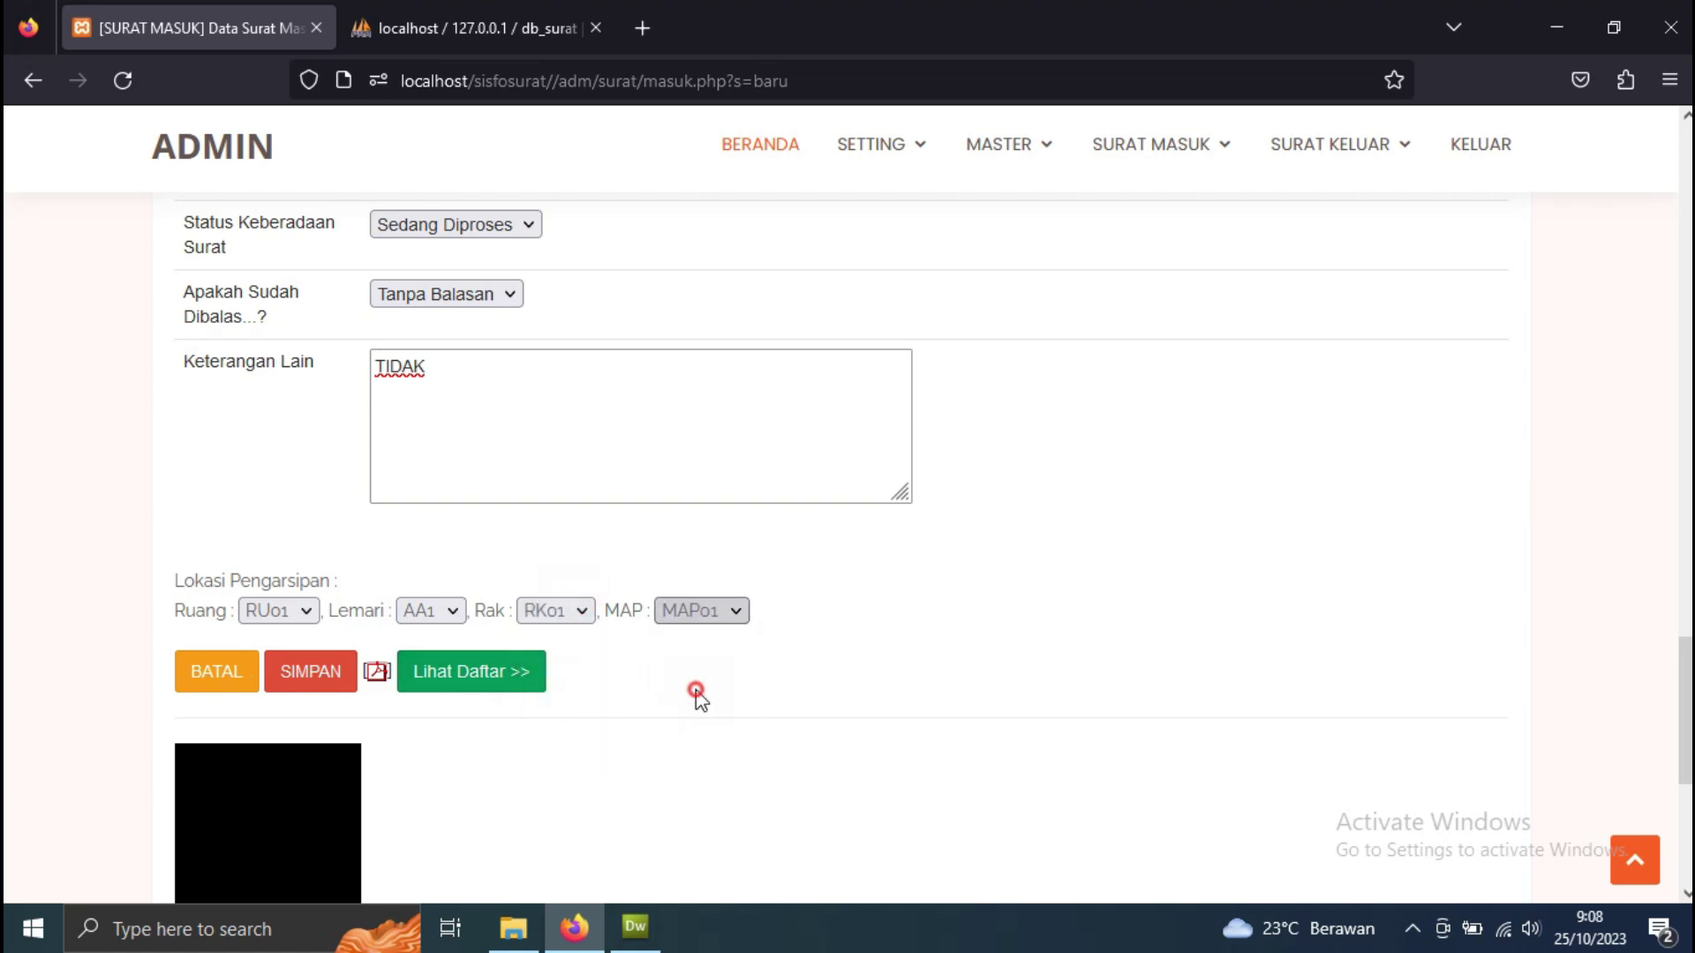
left_click(316, 671)
- Start choosing an image file for the saved letter and go to the Downloads folder
scroll(612, 530, "down", 15)
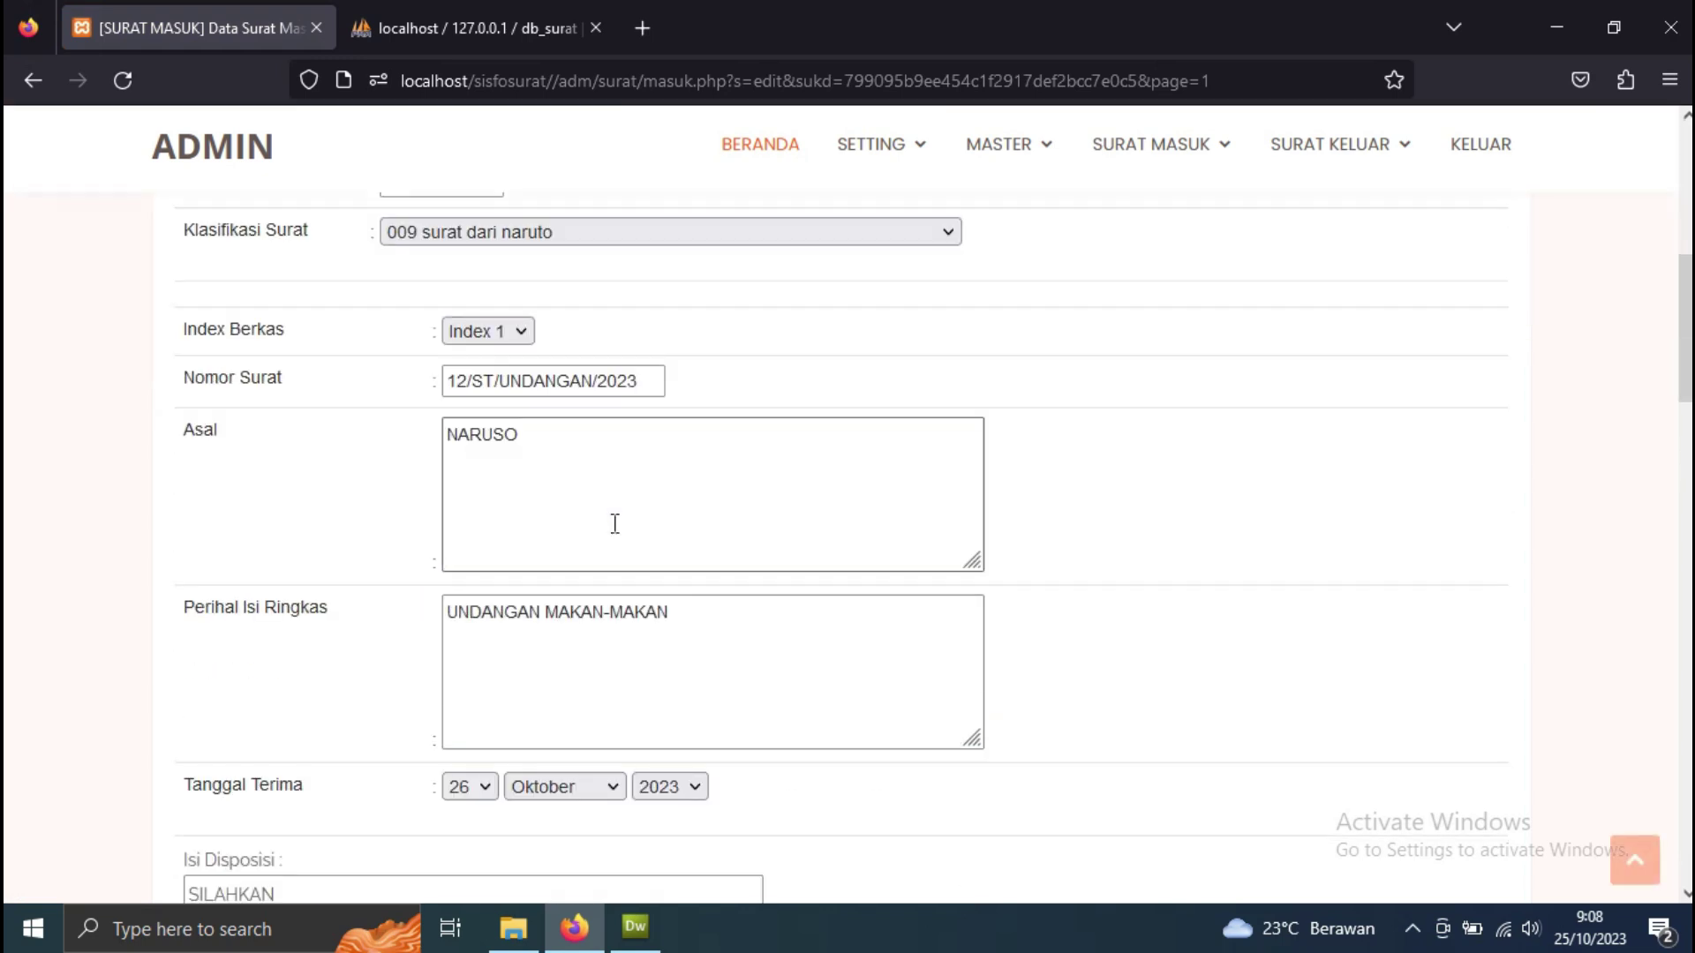
scroll(644, 442, "down", 8)
scroll(453, 492, "up", 3)
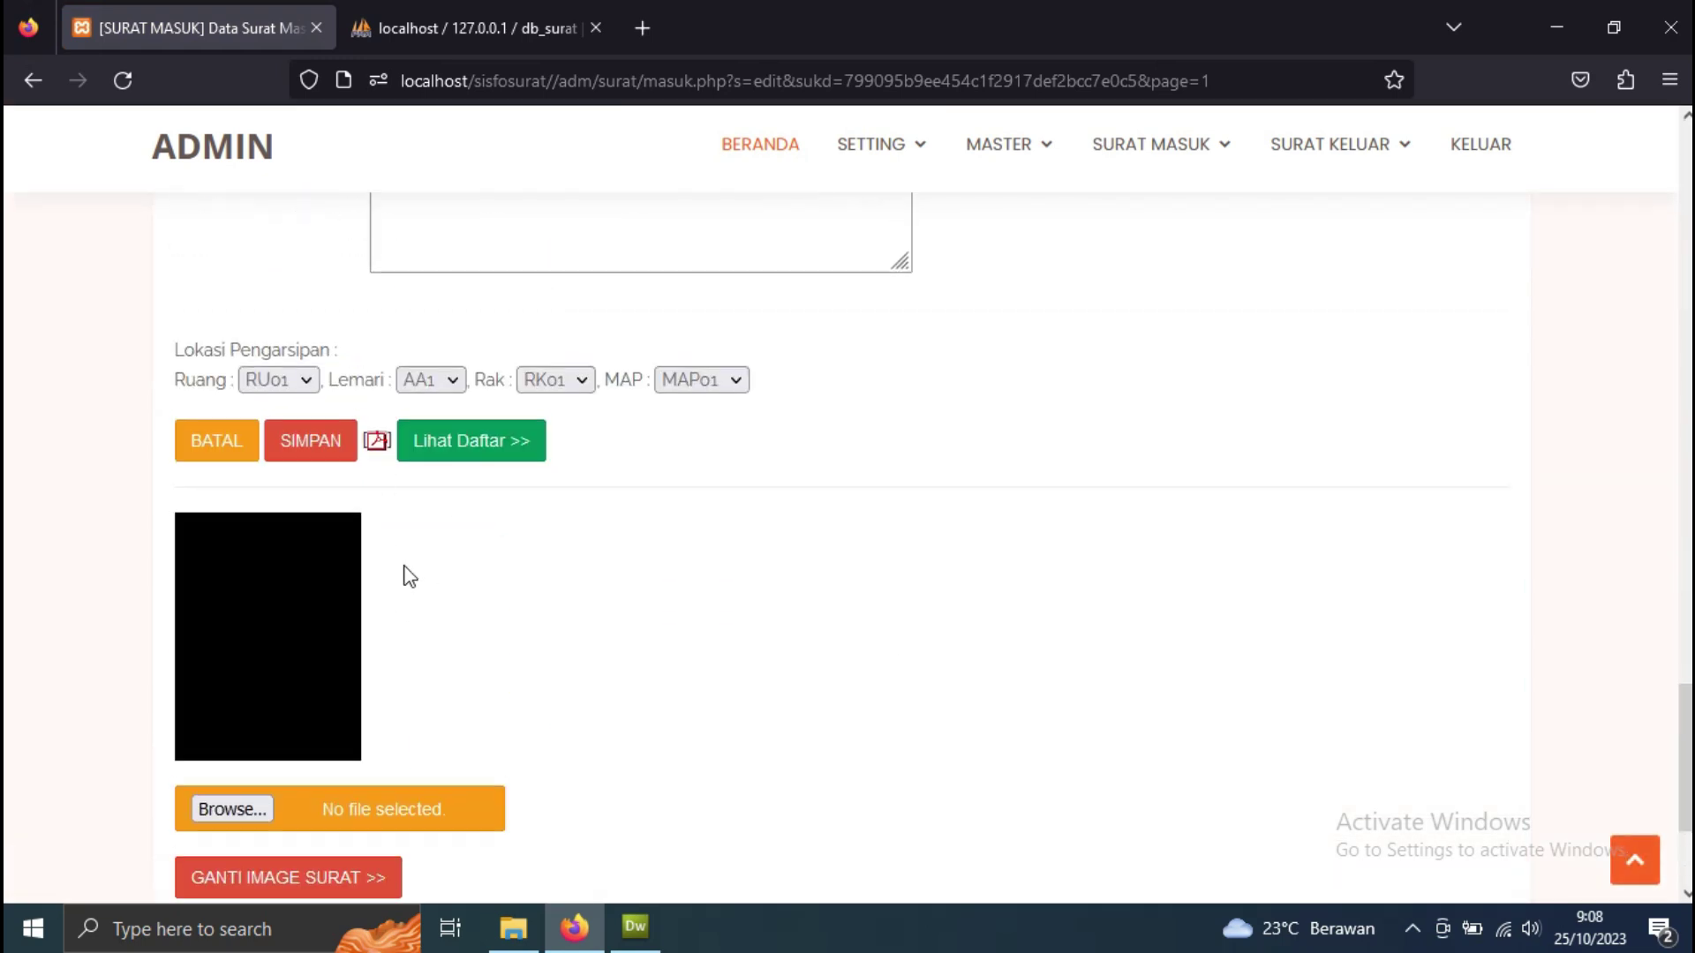
scroll(256, 526, "down", 3)
left_click(231, 555)
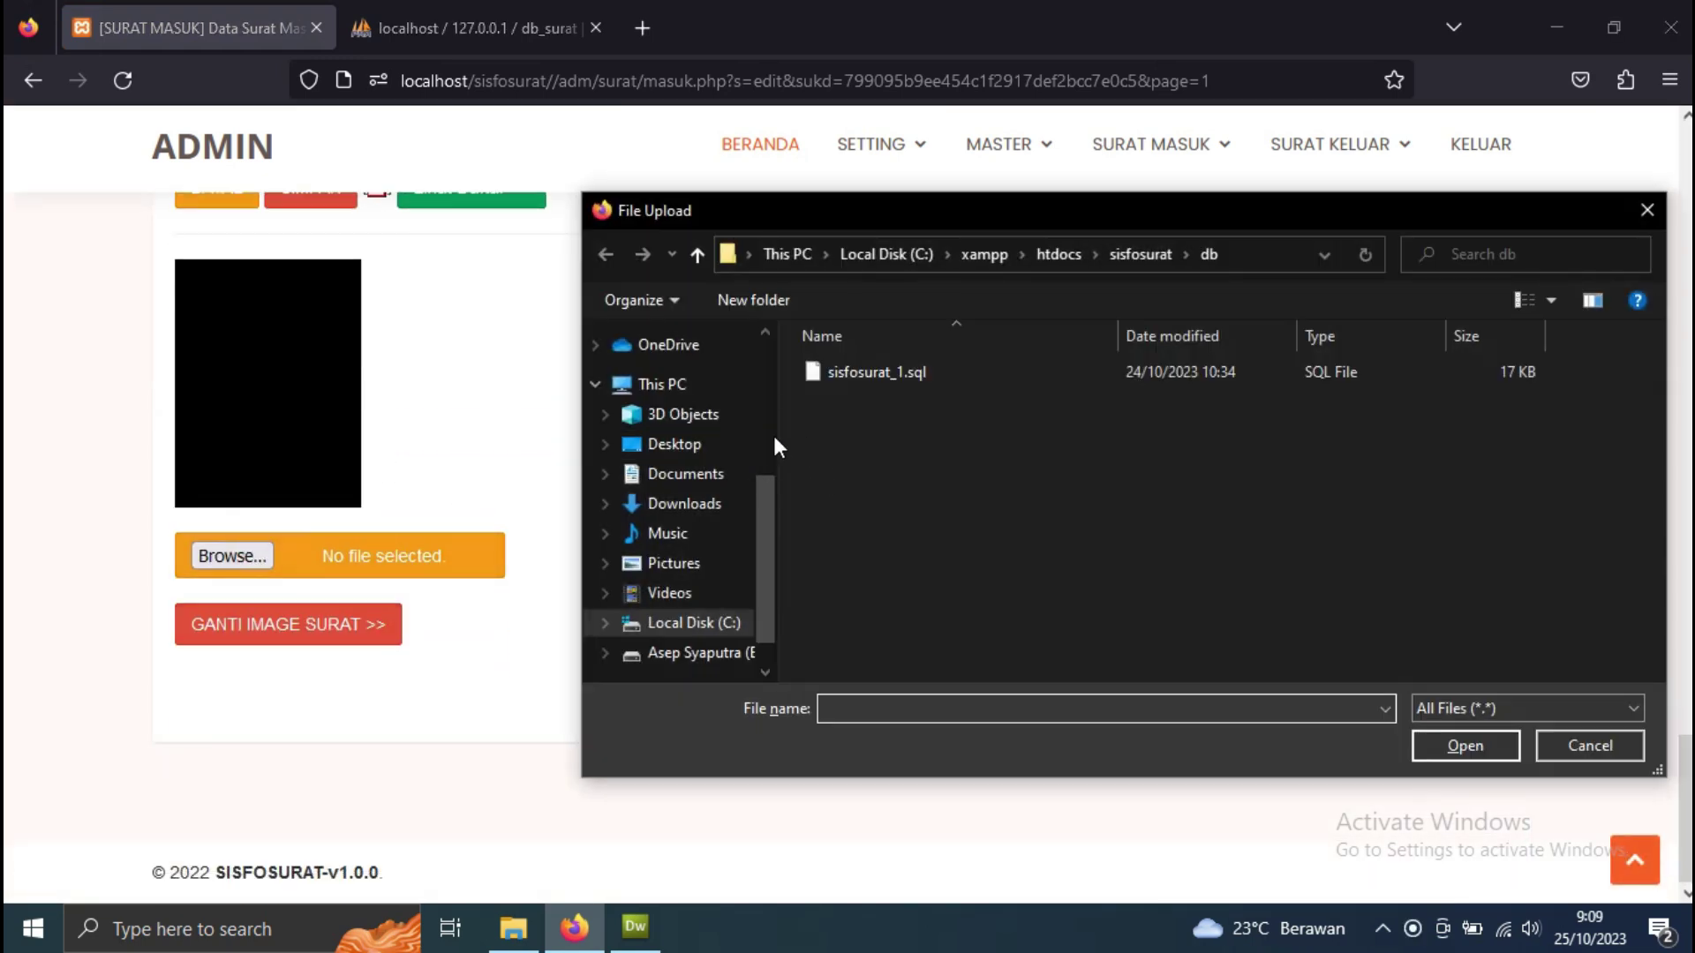
scroll(706, 501, "up", 5)
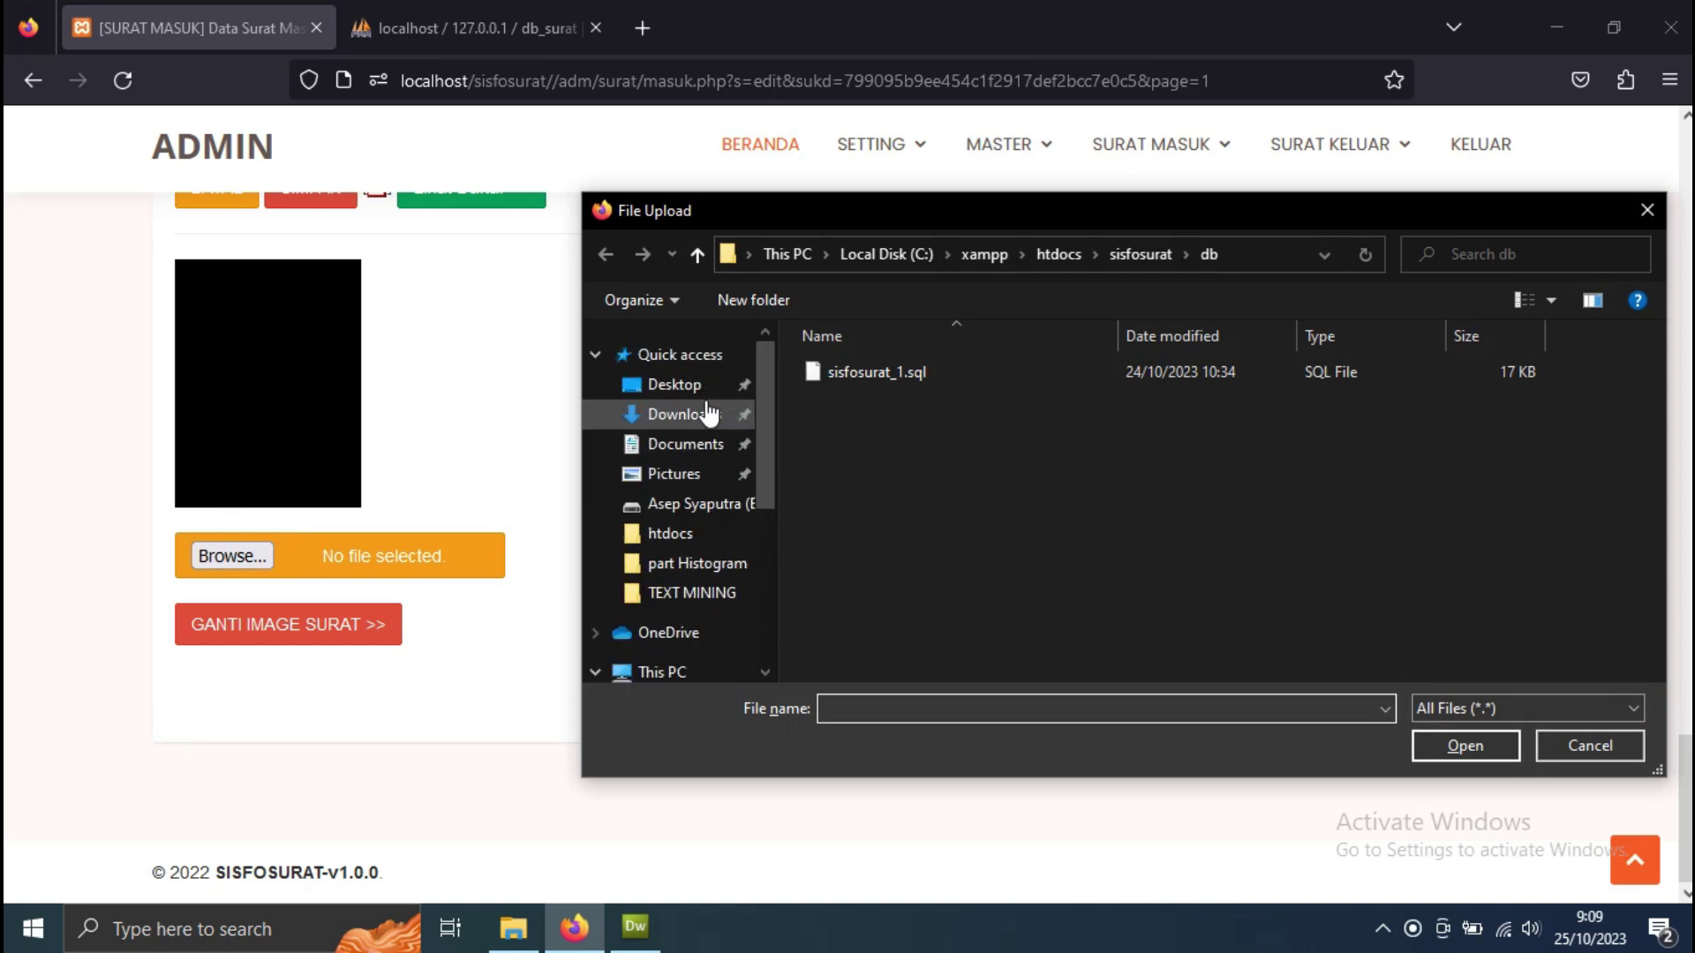
left_click(706, 422)
- Upload download-aplikasi-sistem-akuntansi-dan-penjualan-siap-berbasis-web1.jpg as the letter's image
scroll(940, 496, "down", 6)
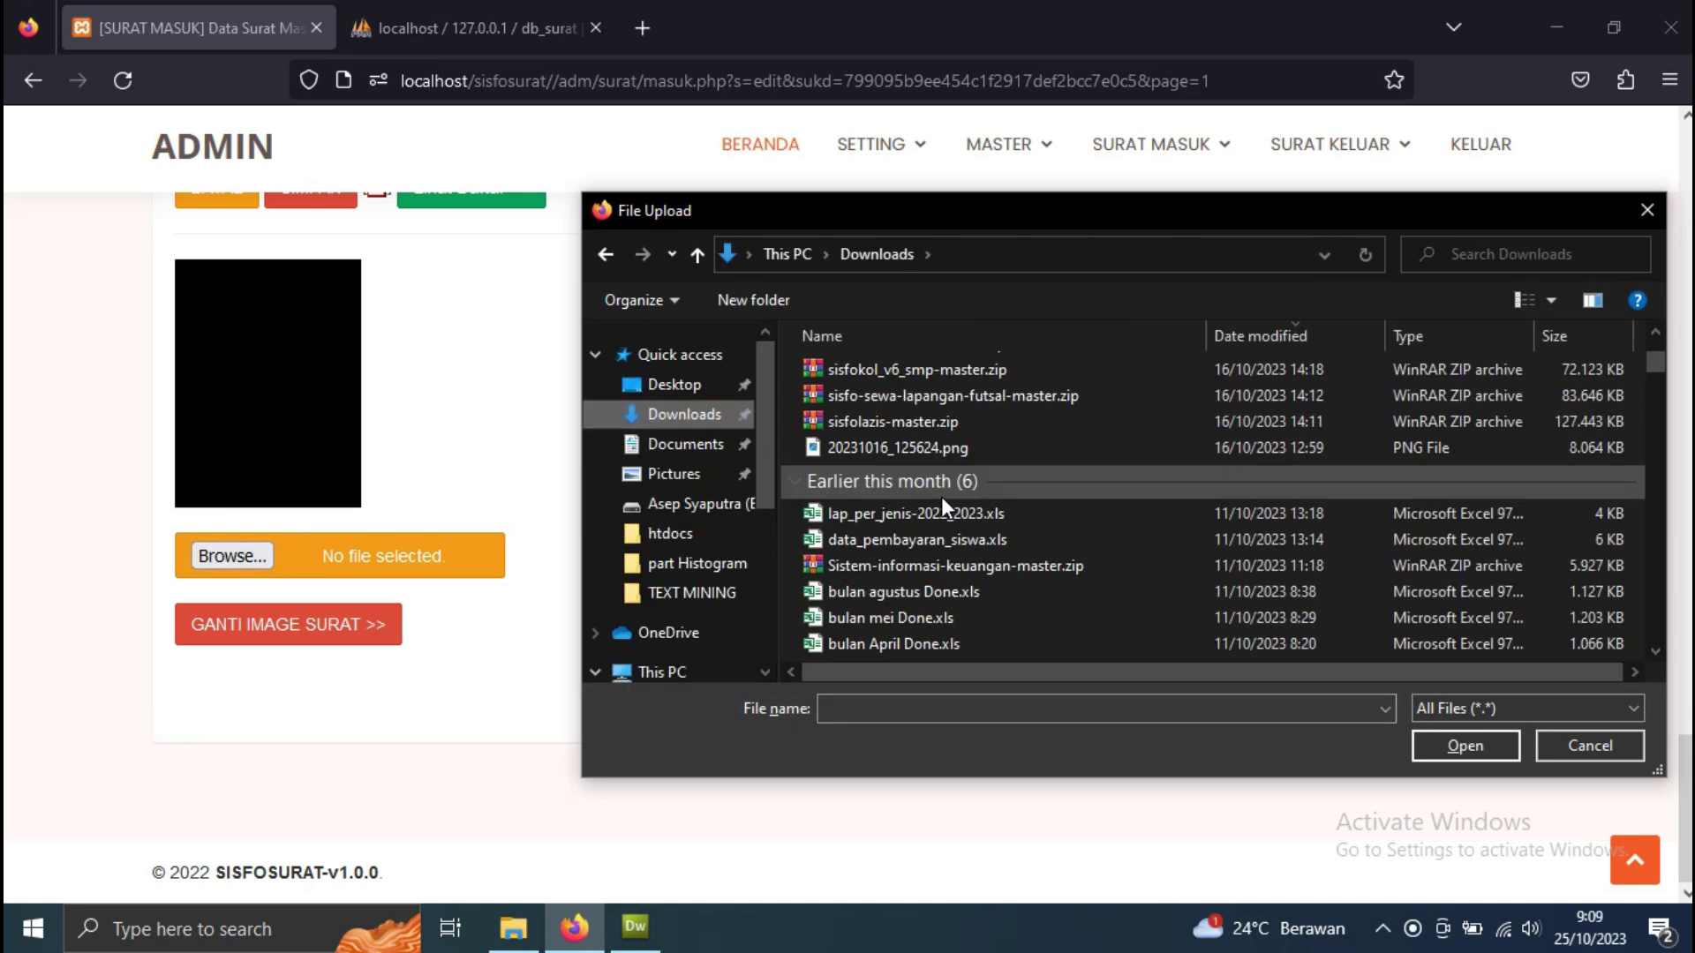
scroll(962, 490, "down", 3)
scroll(1066, 490, "up", 2)
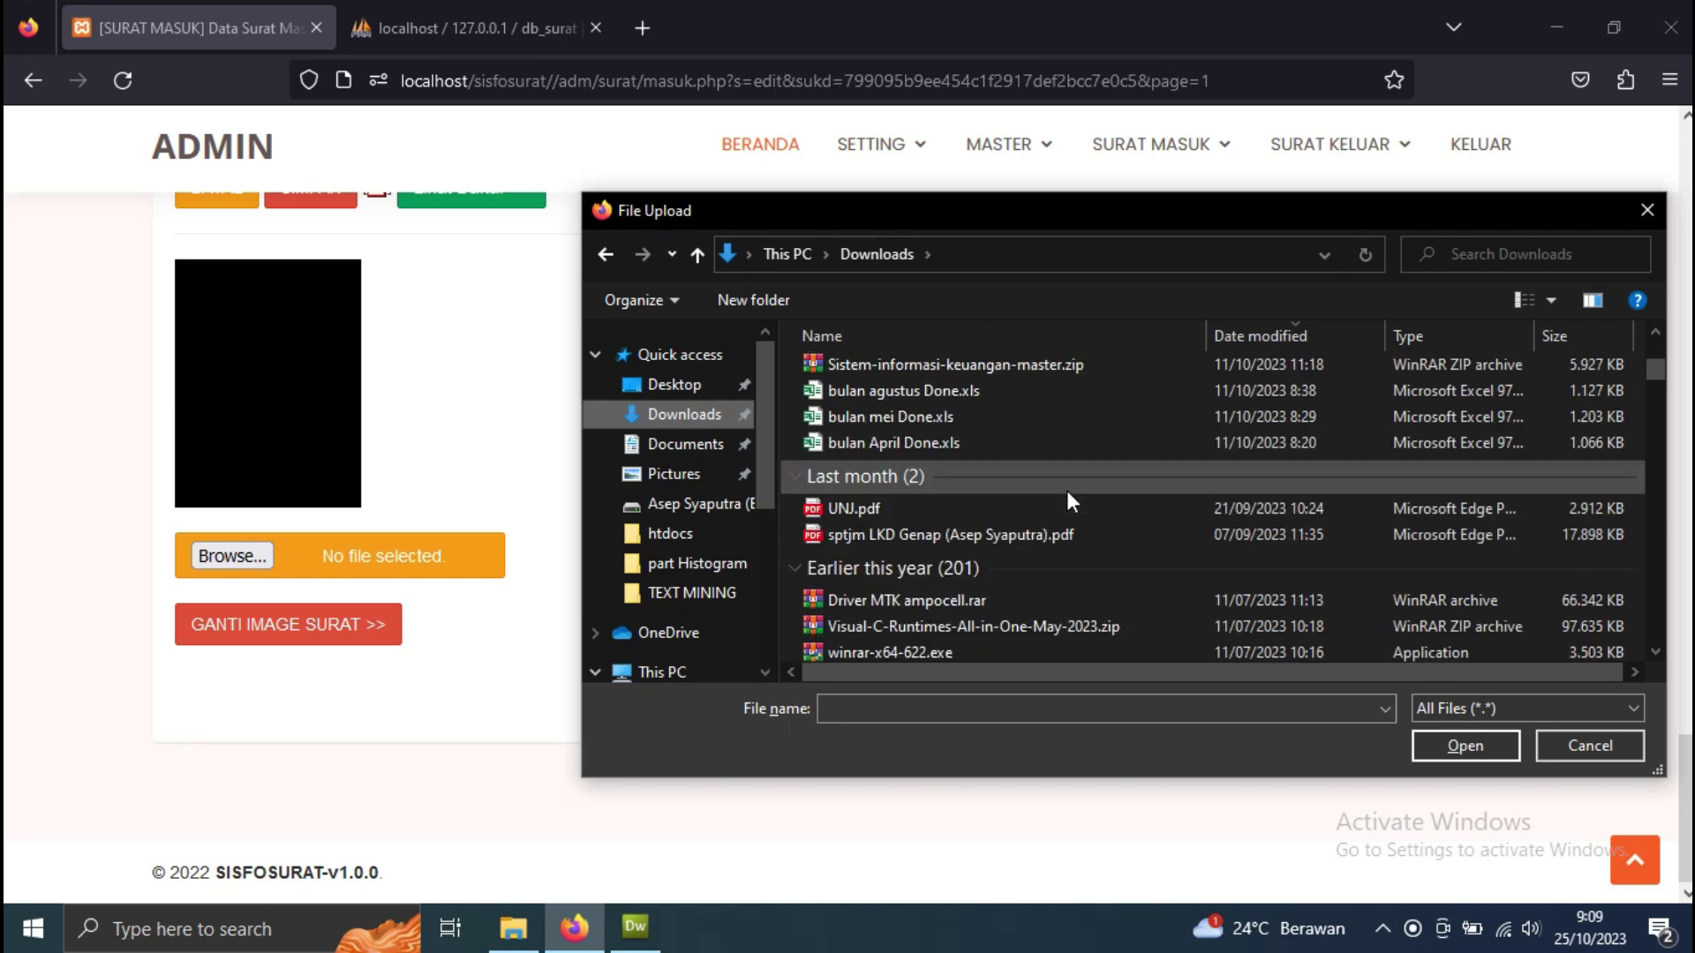
scroll(1094, 512, "down", 4)
scroll(1094, 570, "down", 1)
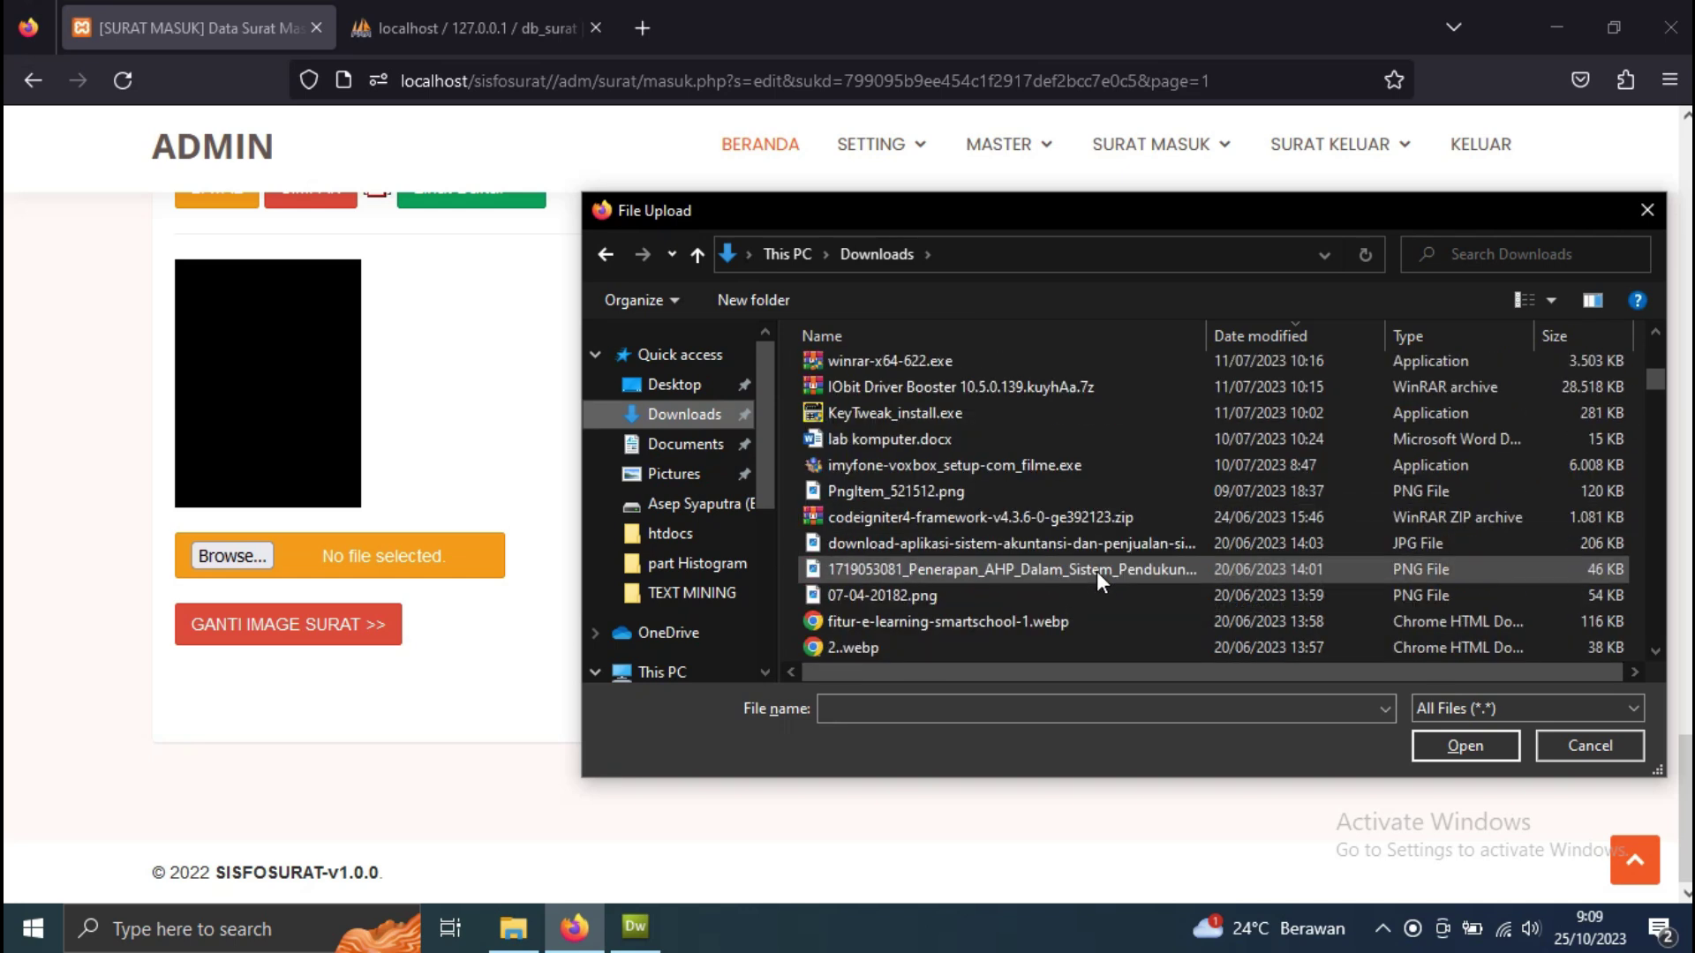
left_click(1148, 545)
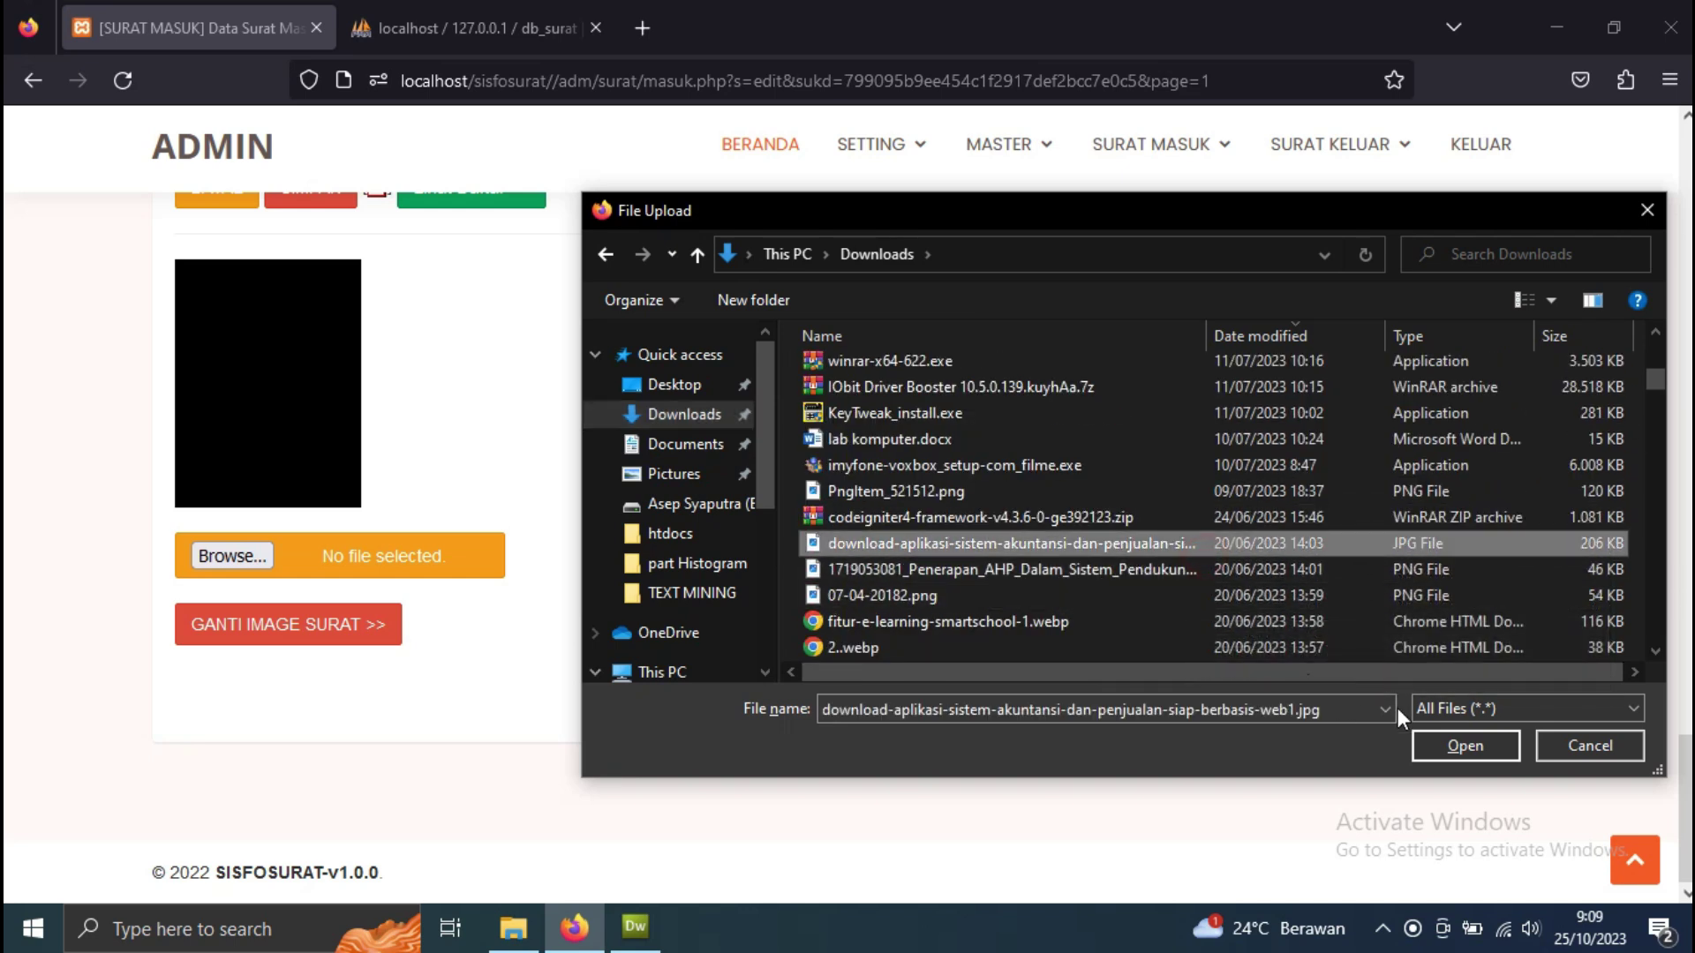
left_click(1448, 743)
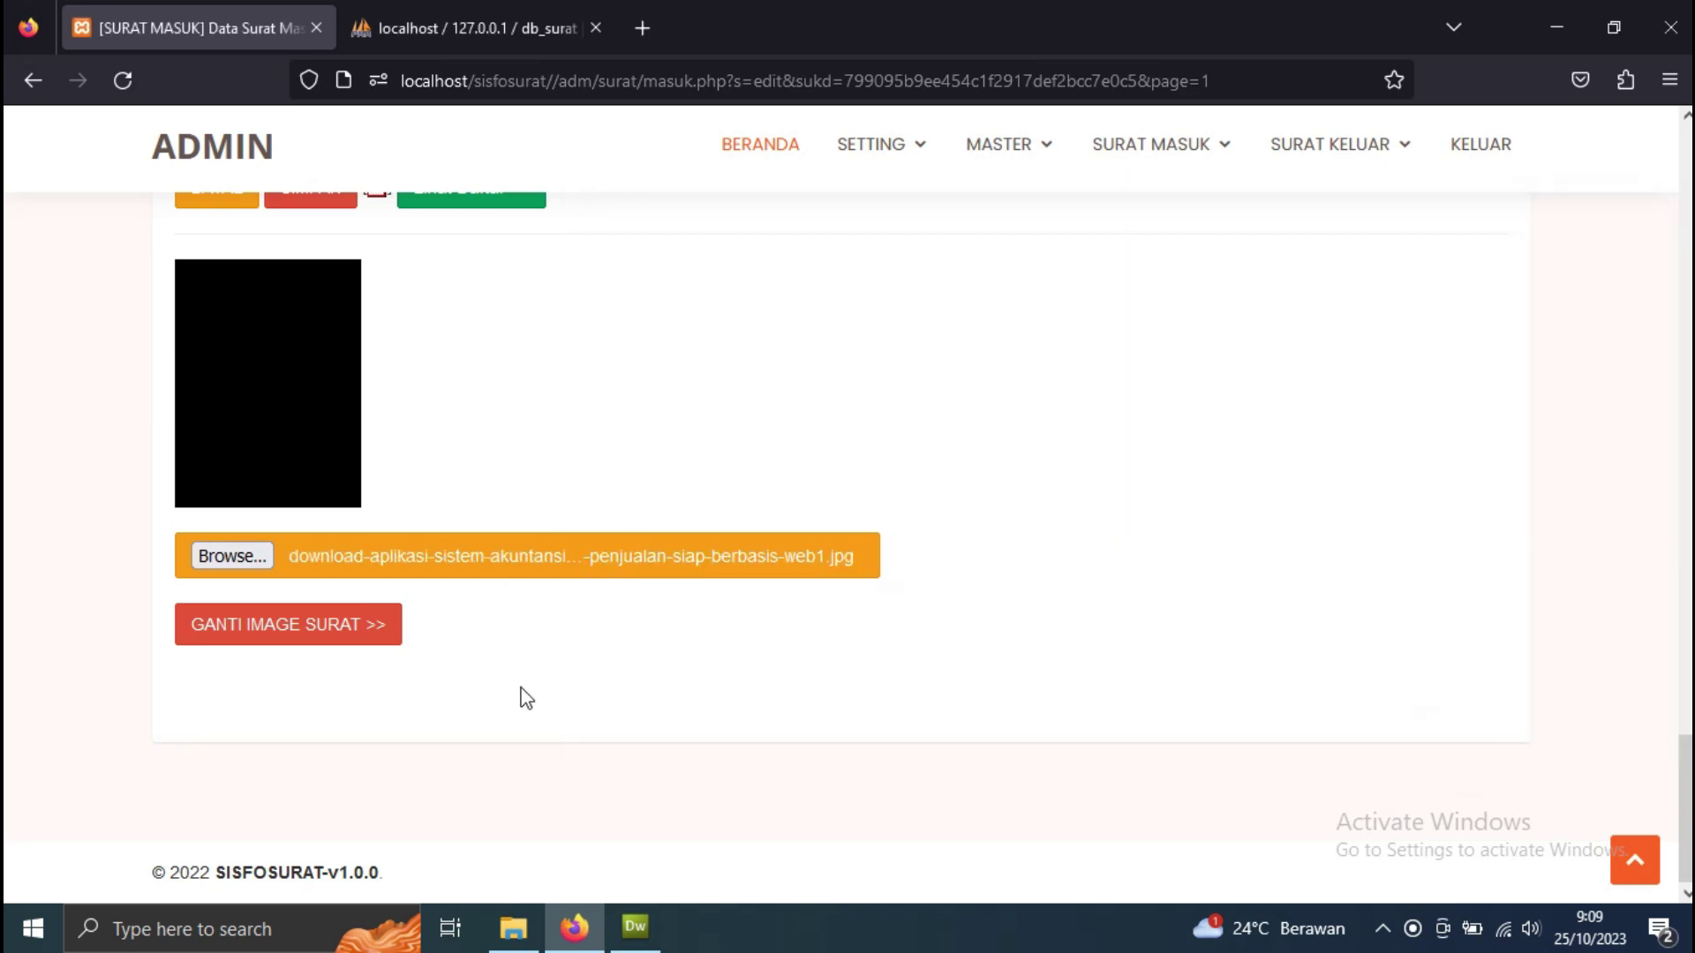
left_click(351, 642)
- Check the letter's uploaded image and export its disposition sheet as a PDF
scroll(745, 620, "down", 20)
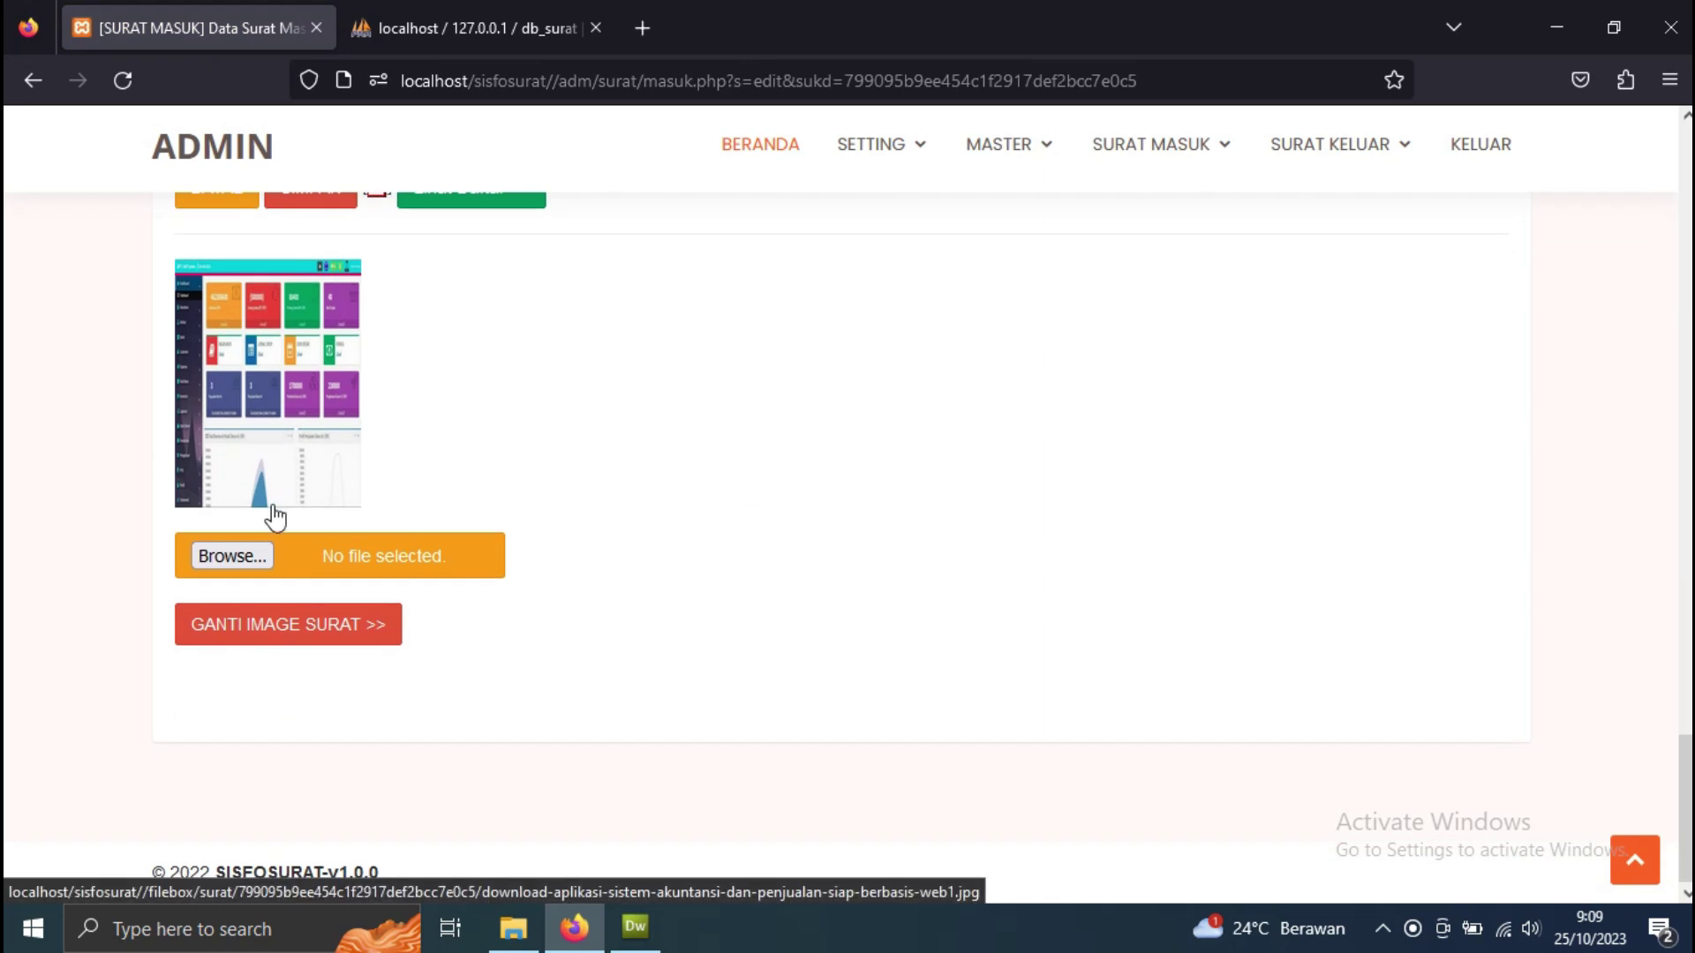
scroll(273, 515, "up", 3)
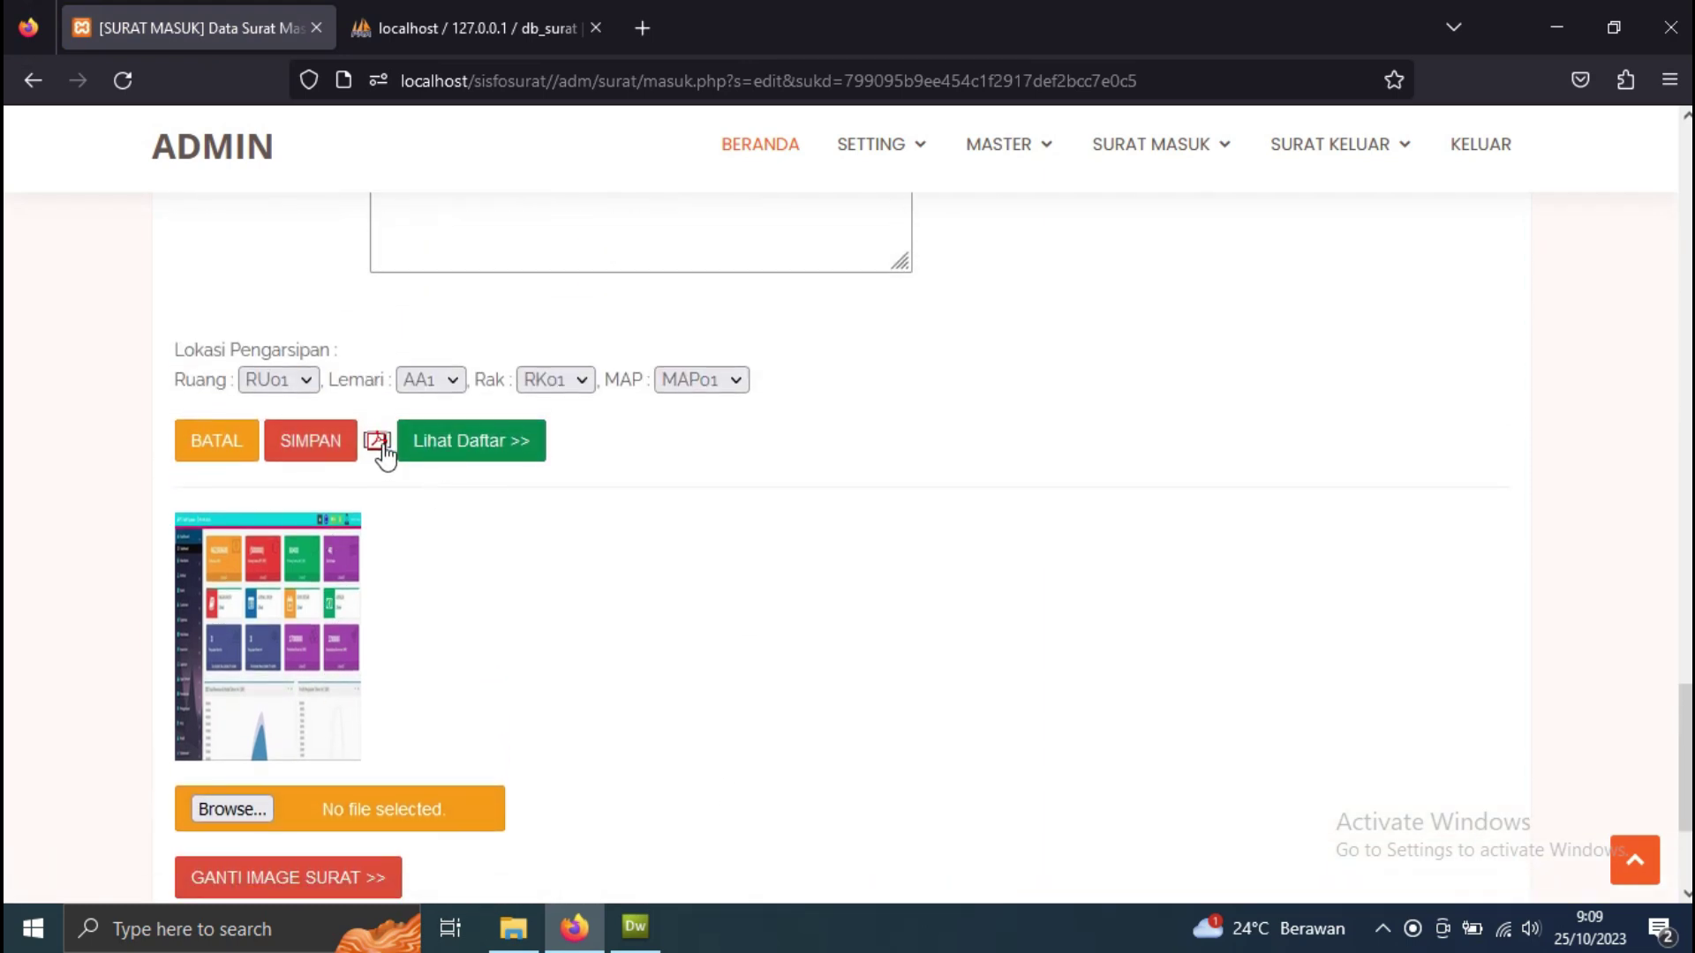
scroll(512, 499, "up", 6)
scroll(441, 459, "down", 6)
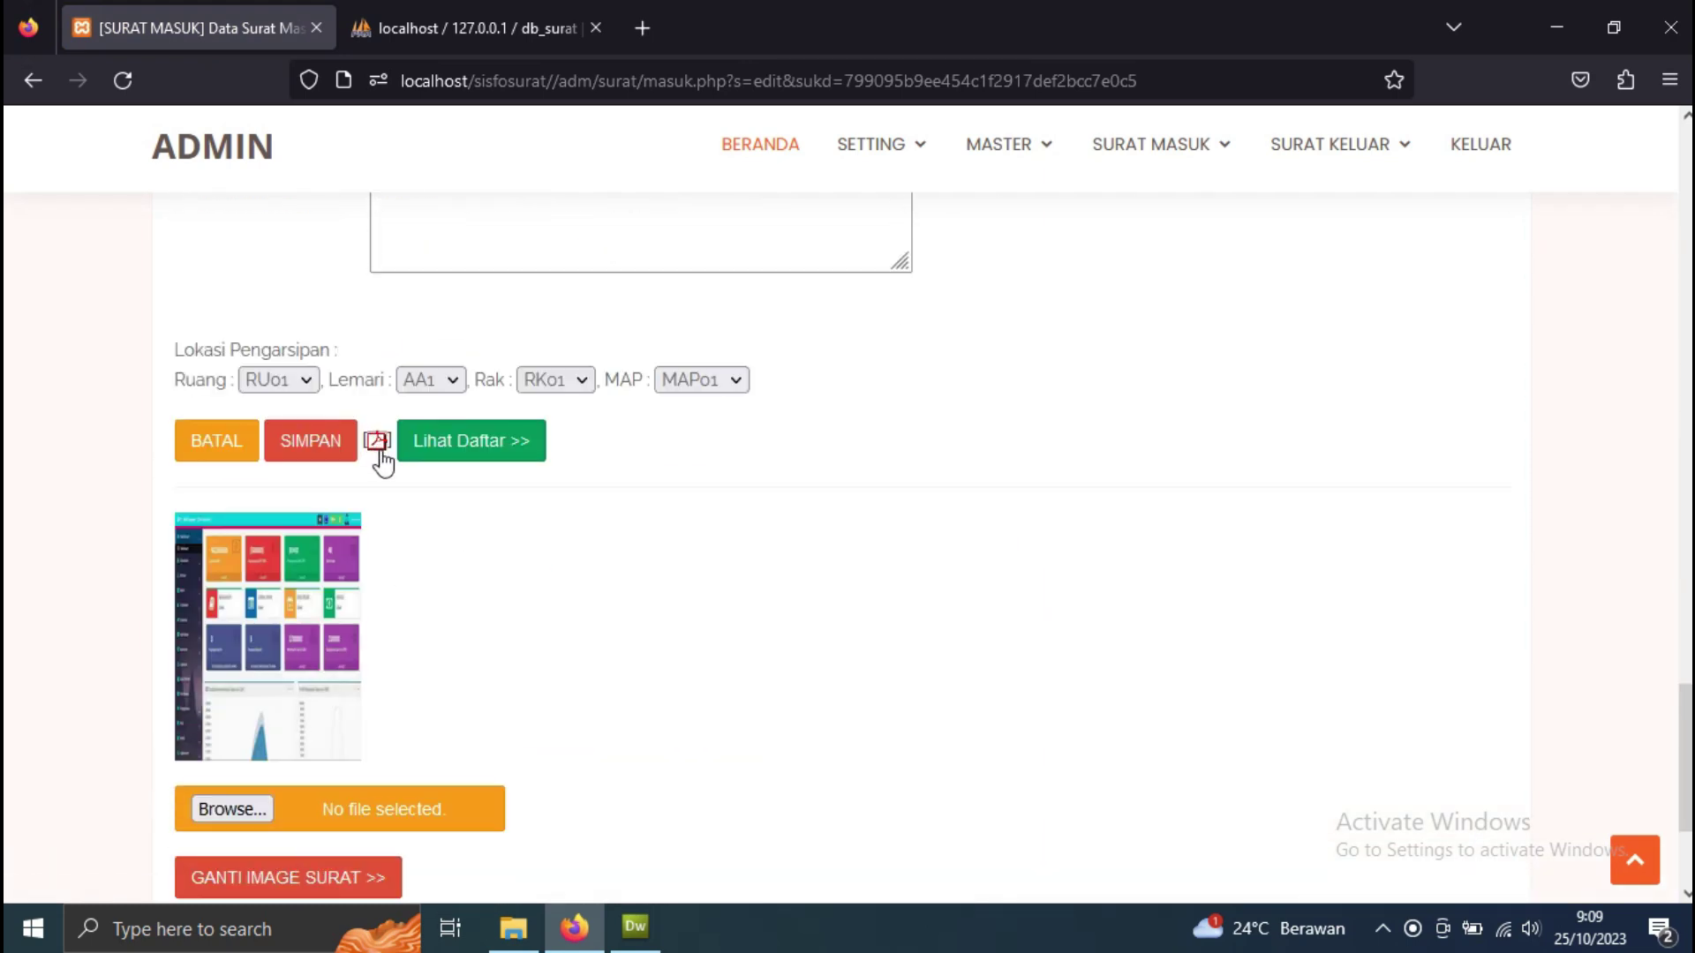
left_click(377, 441)
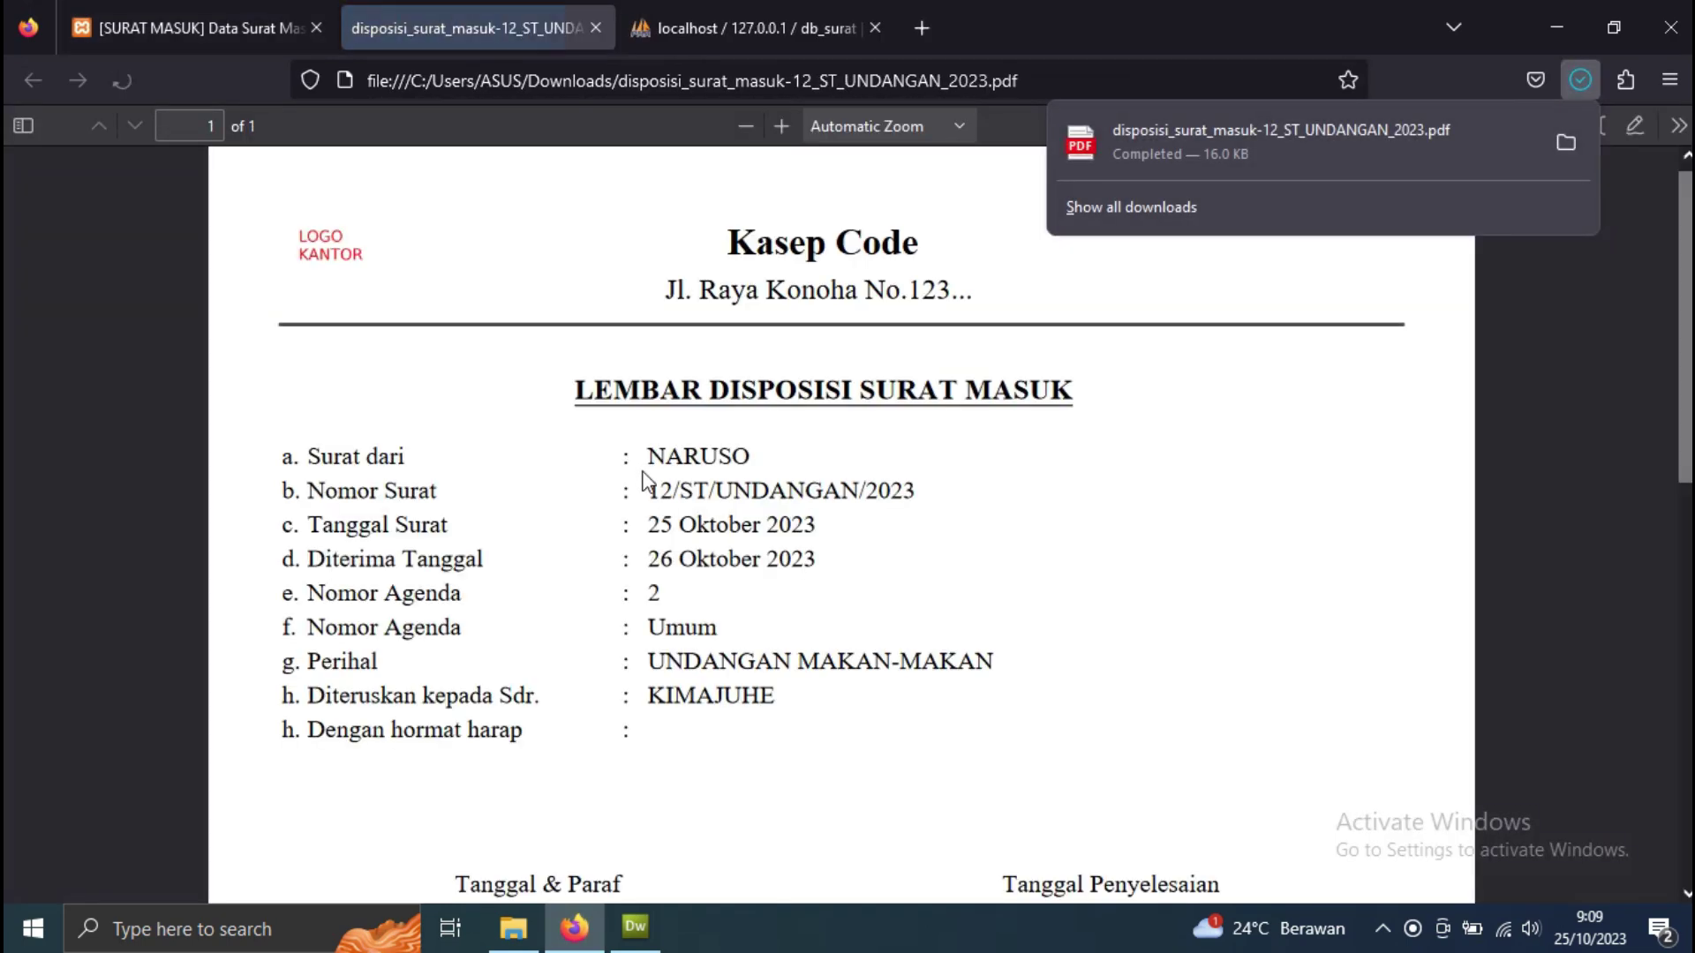
- Review the whole Lembar Disposisi Surat Masuk PDF and close it
left_click(1084, 530)
scroll(1022, 548, "down", 10)
scroll(1044, 552, "up", 7)
scroll(1049, 554, "down", 7)
scroll(540, 416, "up", 10)
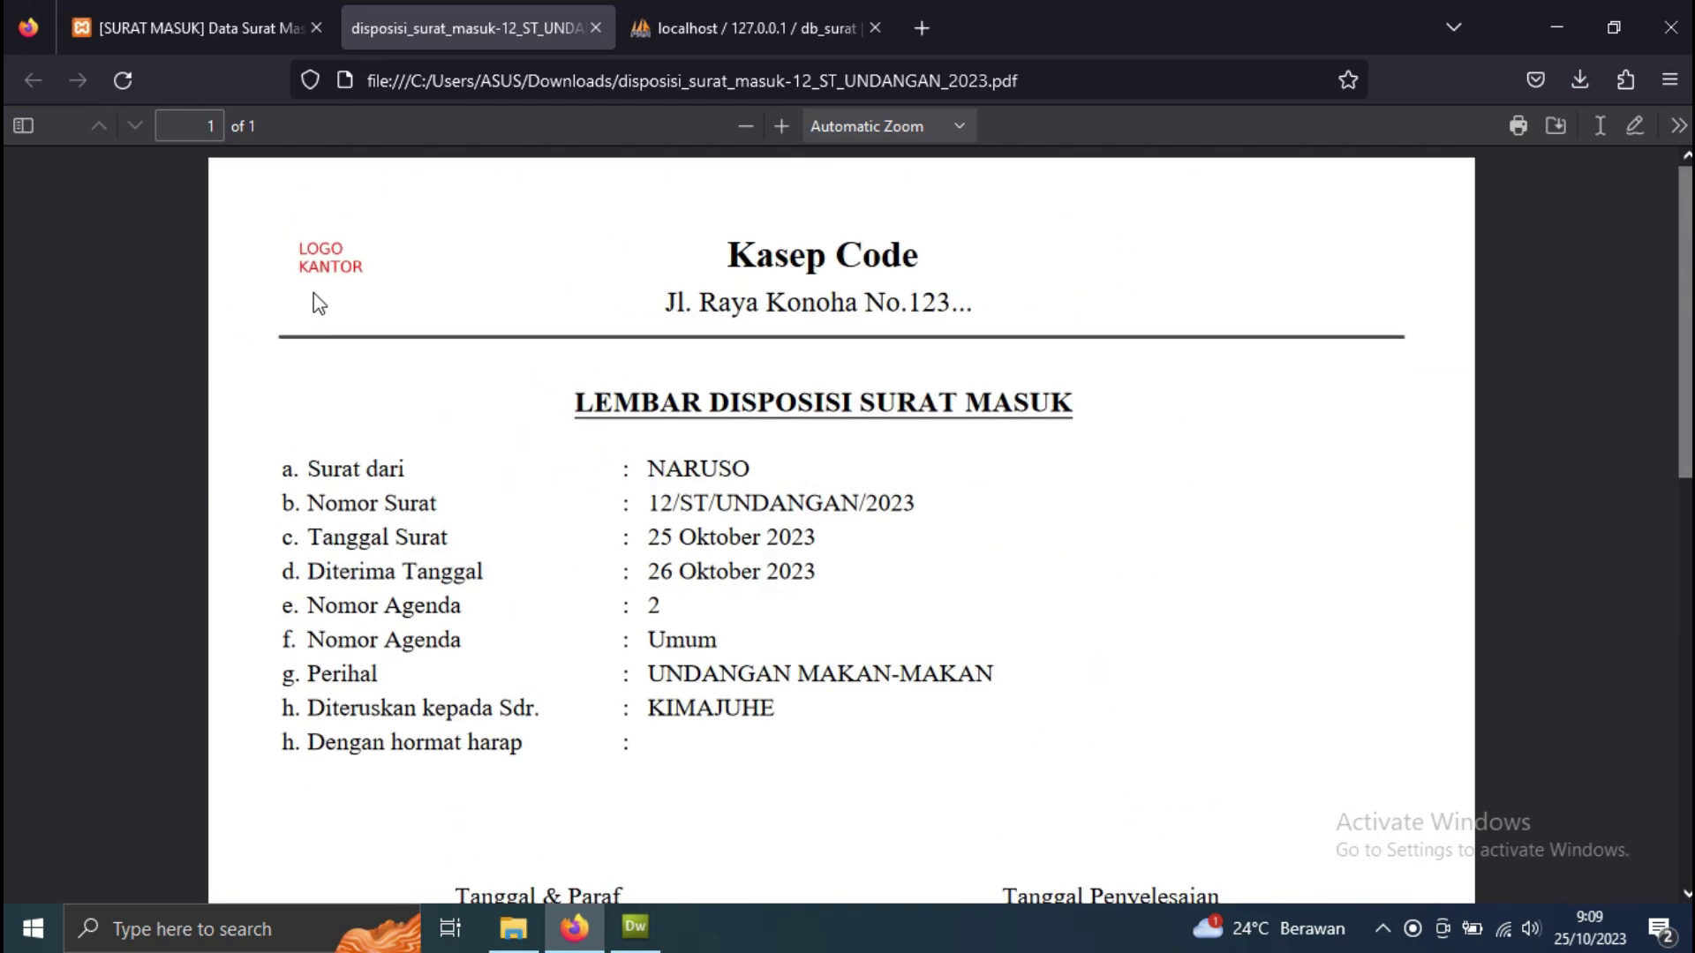
left_click(596, 27)
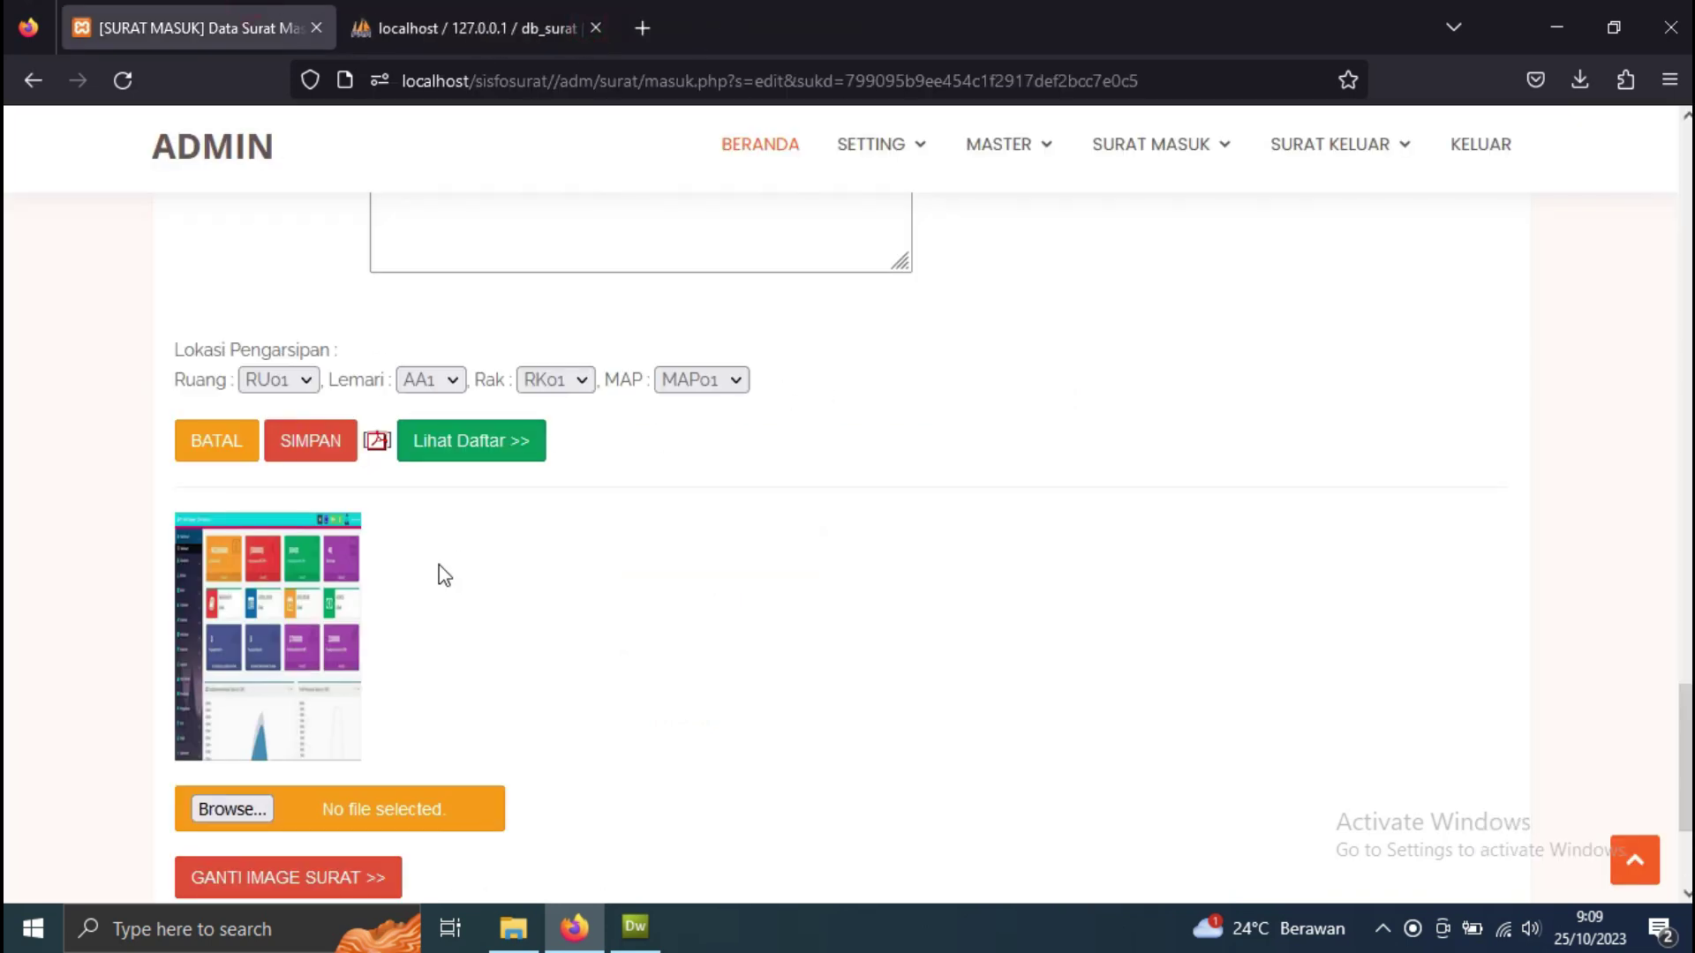
- Open the disposition sheet of letter 12/ST/UNDANGAN/2023 from the incoming letter list and examine its details and approval status
left_click(438, 442)
scroll(405, 467, "down", 2)
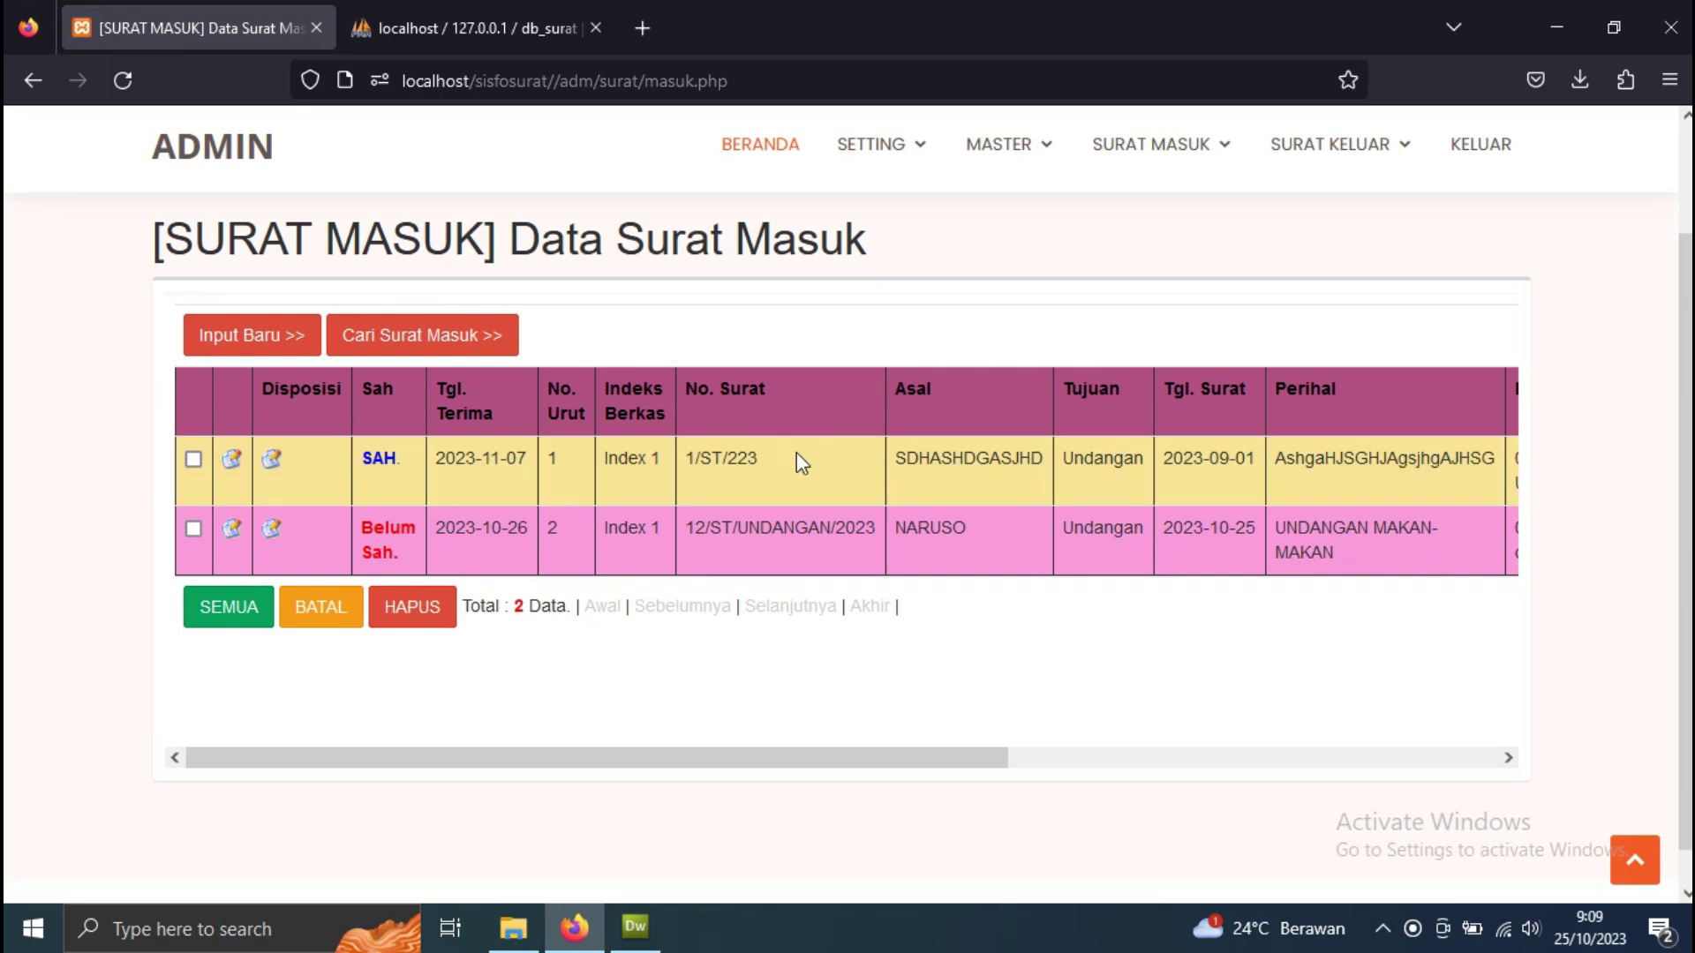
left_click(275, 530)
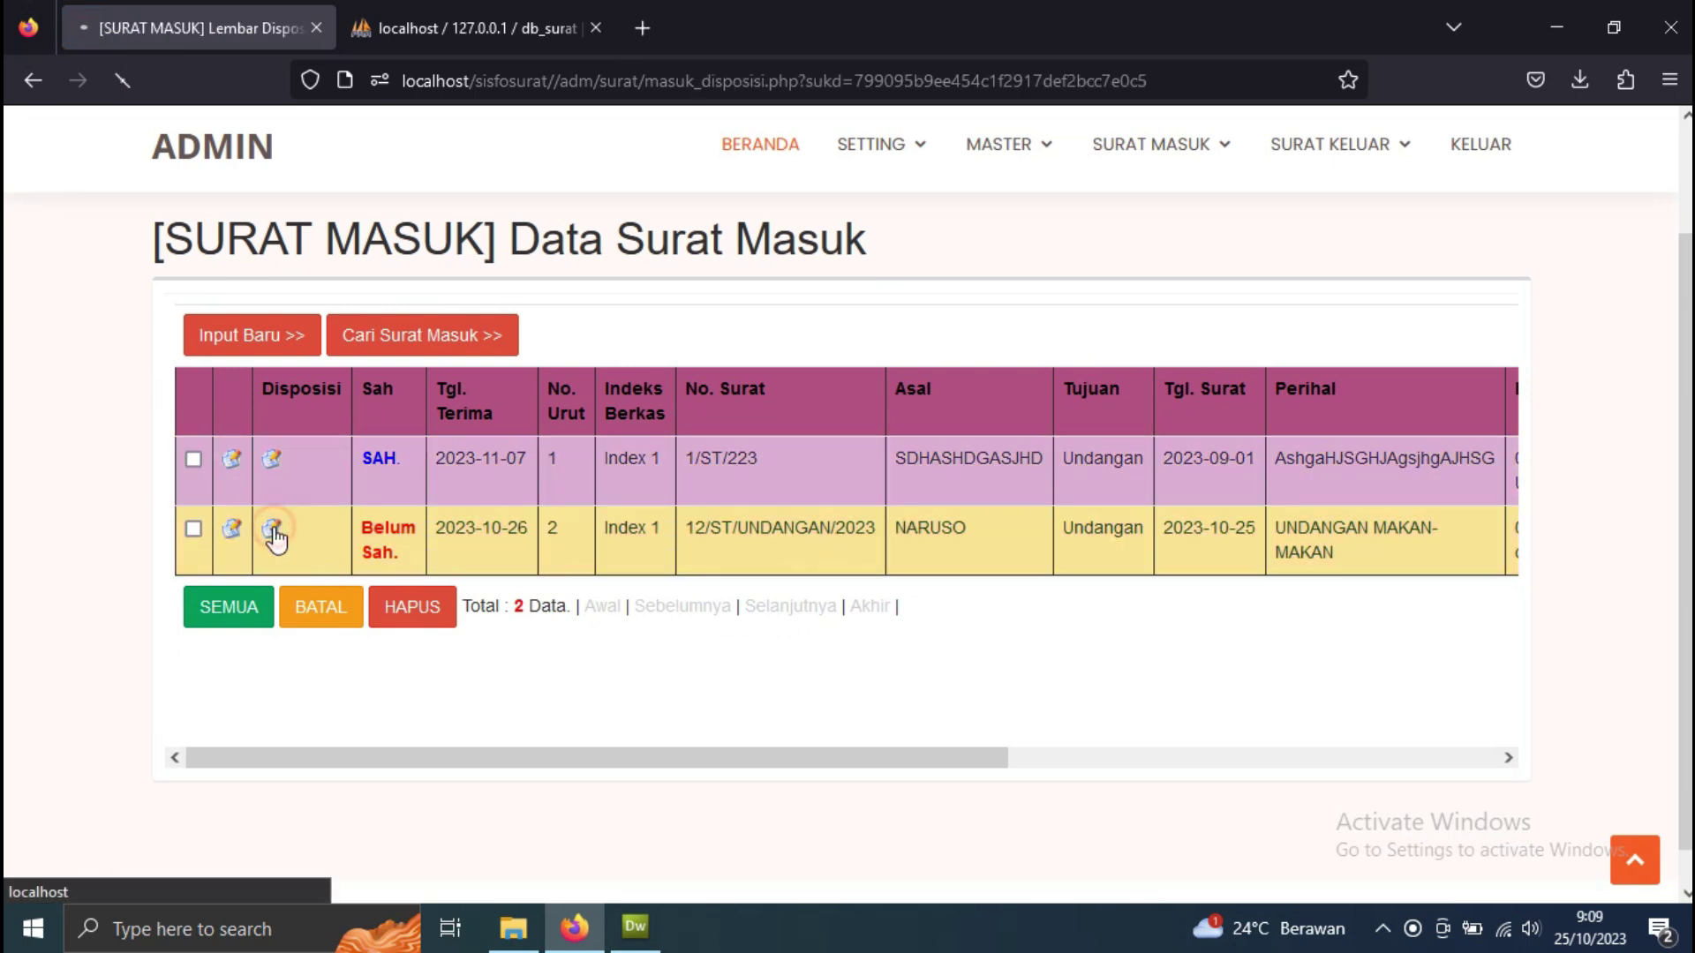
scroll(662, 570, "down", 6)
scroll(663, 422, "down", 9)
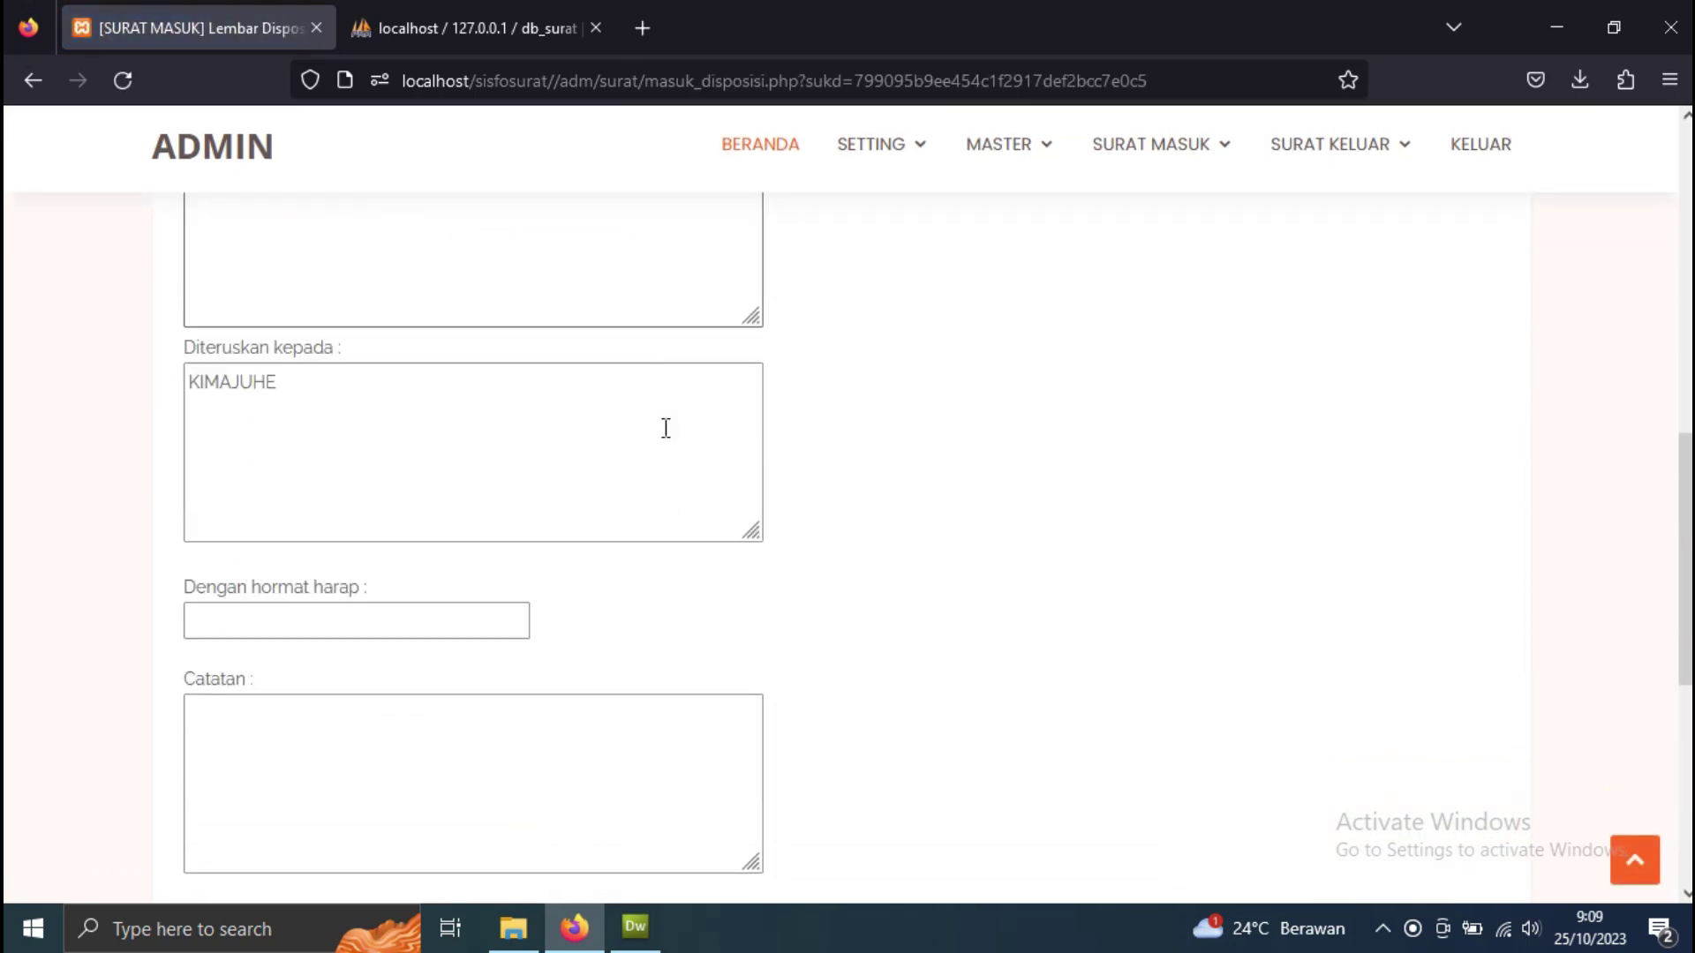
scroll(353, 562, "down", 2)
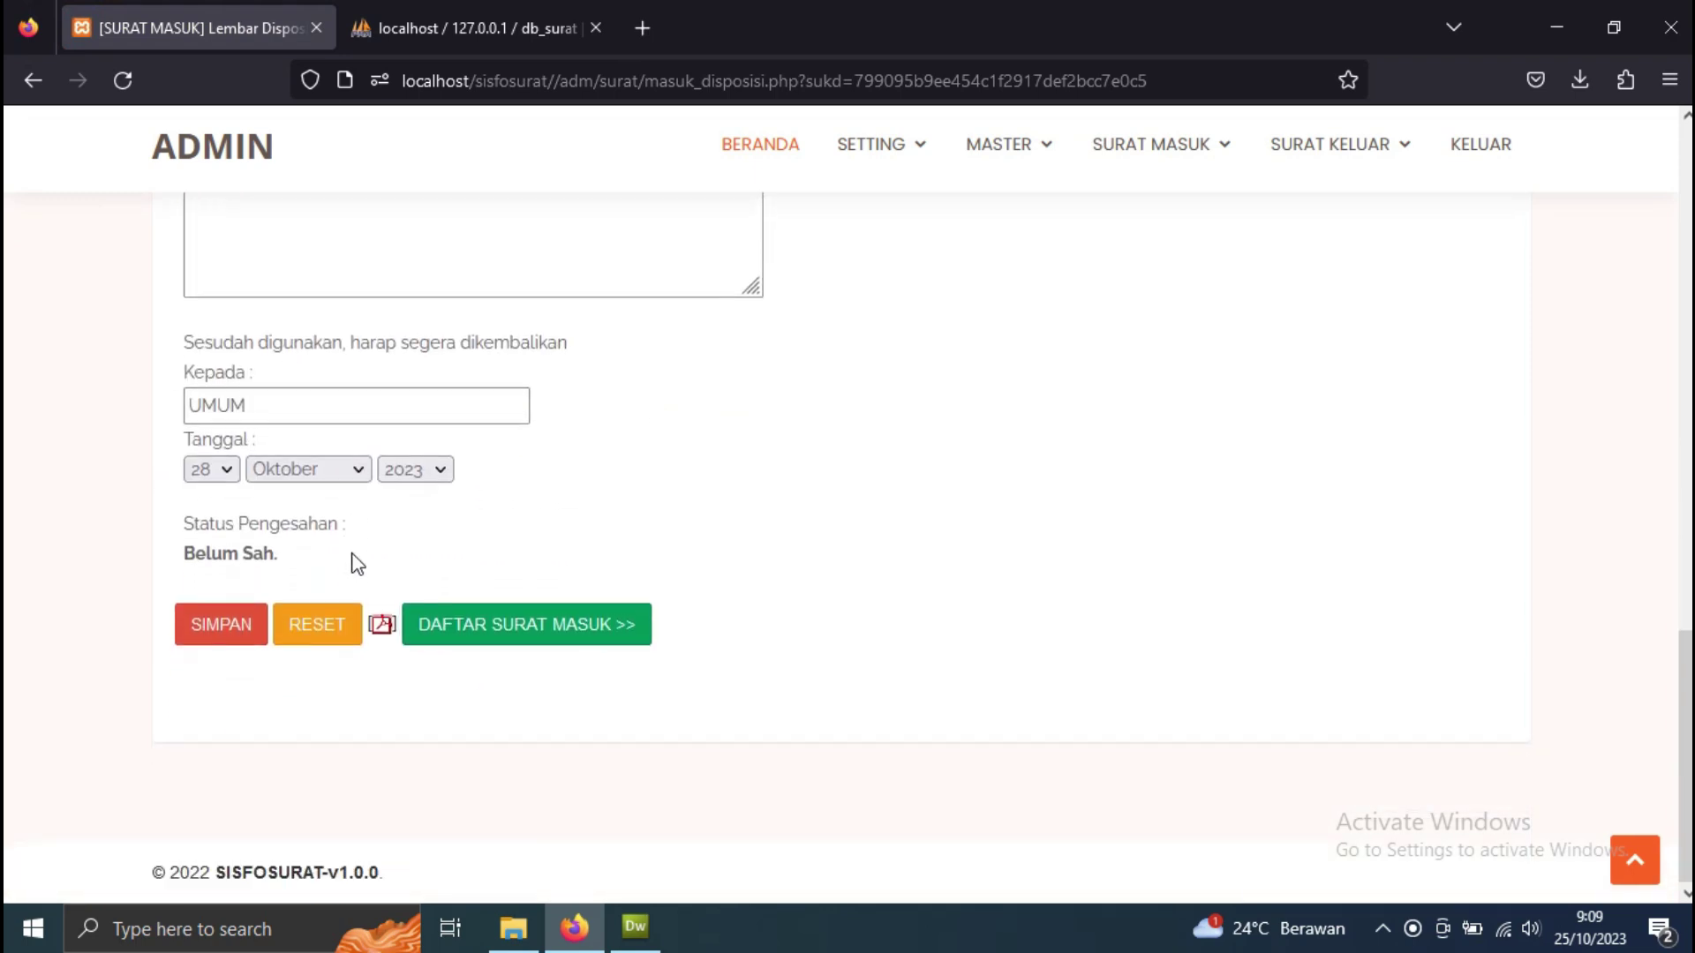
scroll(405, 553, "up", 15)
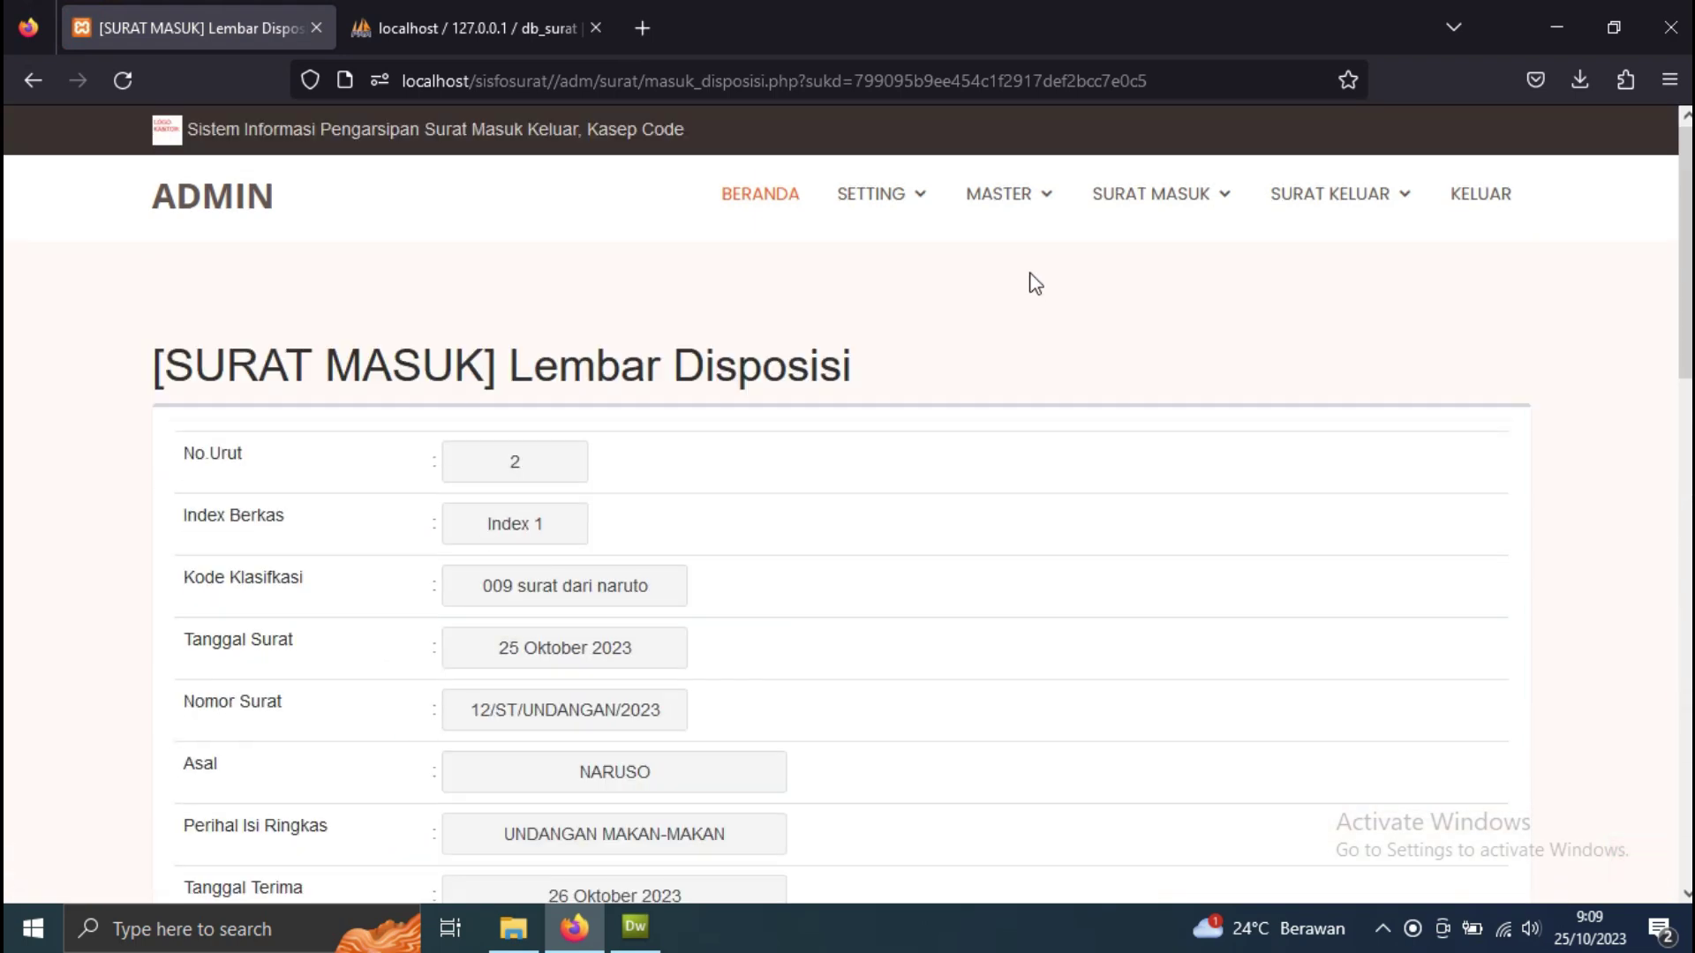
scroll(416, 433, "down", 15)
- Return to the incoming letter list and open letter 12/ST/UNDANGAN/2023 for editing
left_click(503, 623)
scroll(325, 488, "down", 2)
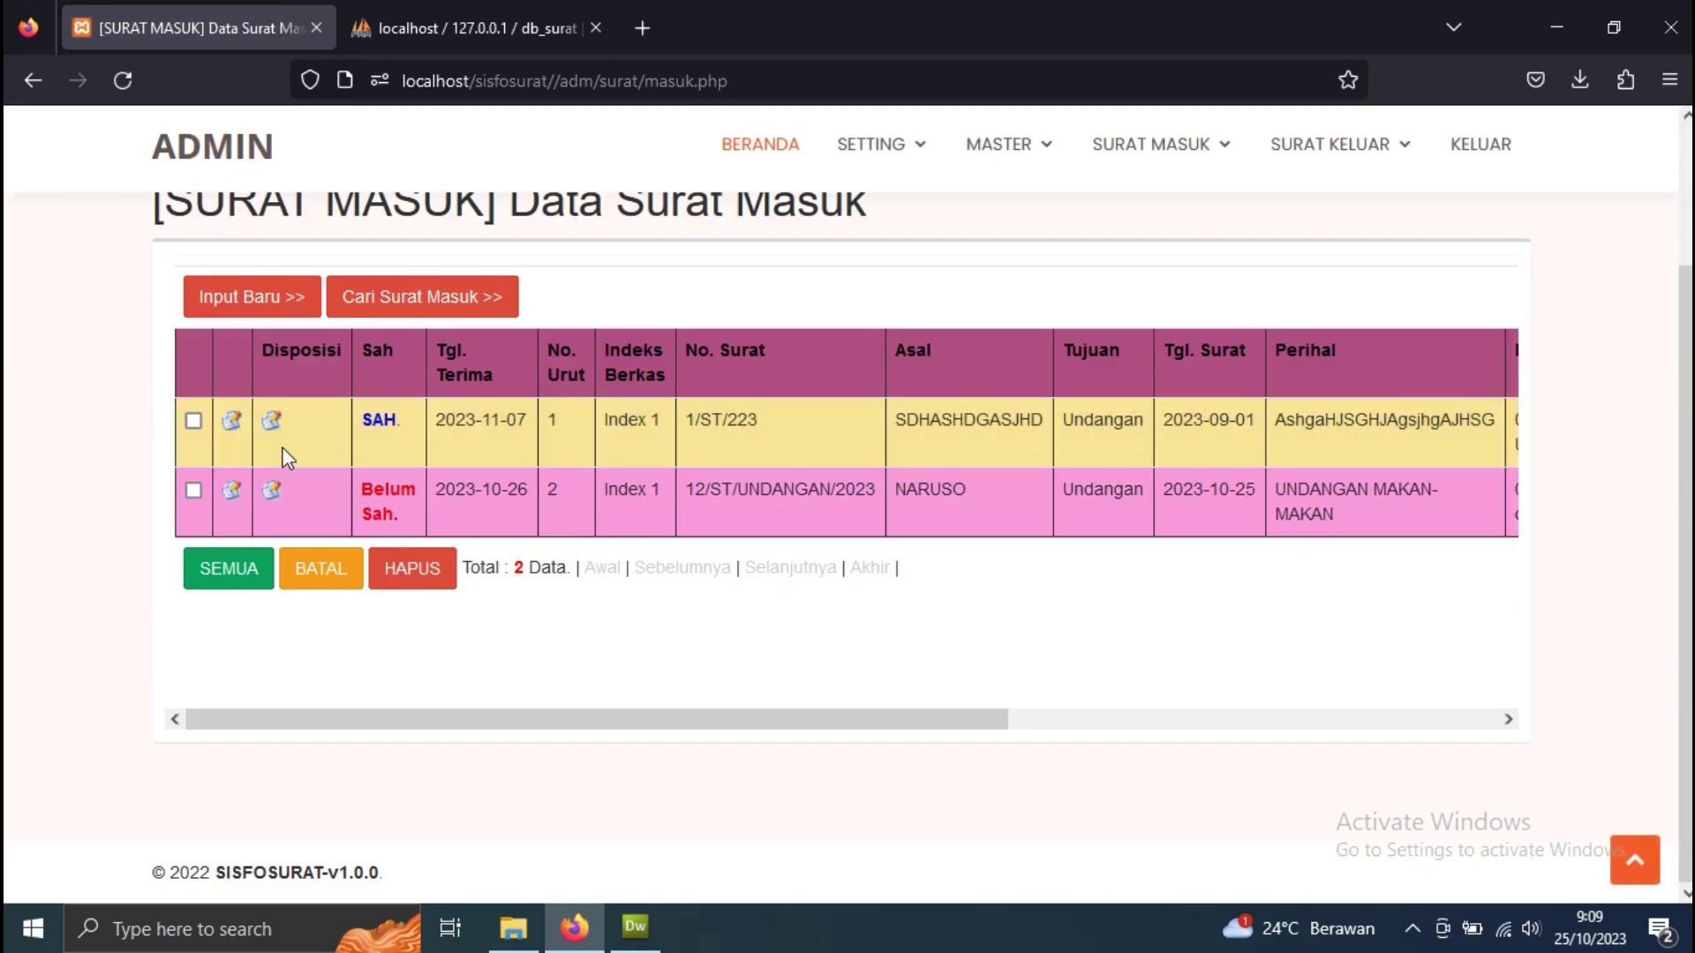
left_click(233, 490)
- Set the letter's Status Pengesahan to "Telah Disahkan oleh Pimpinan" and save it
scroll(601, 565, "down", 5)
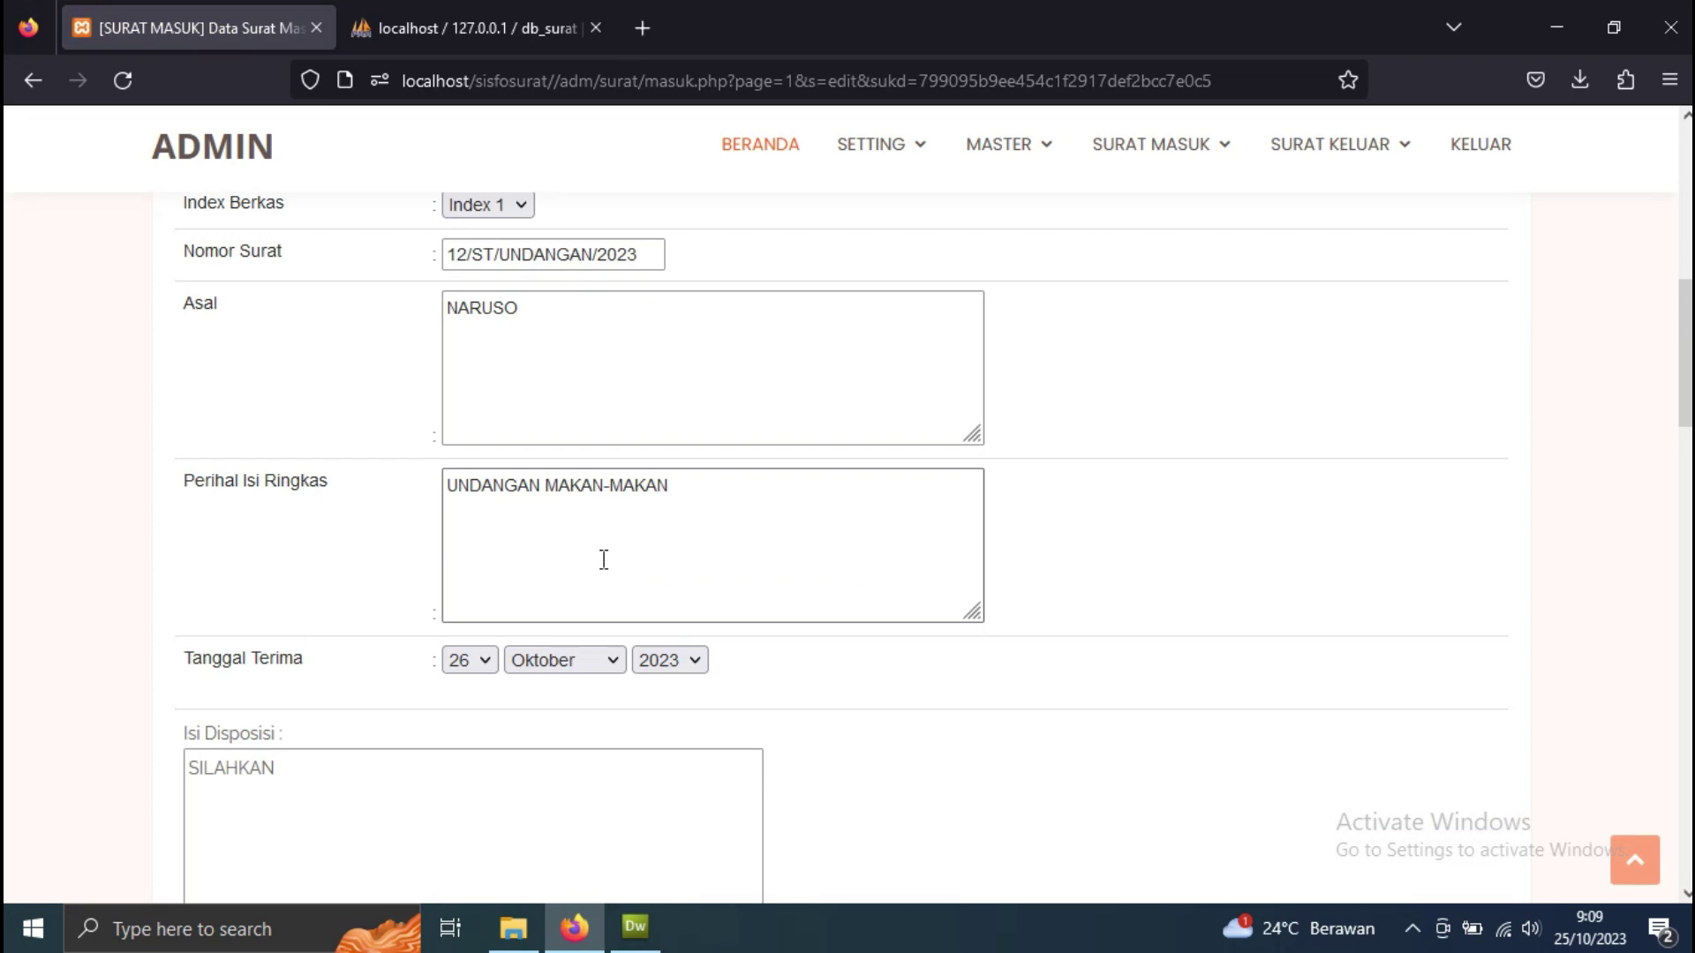
scroll(604, 559, "down", 7)
left_click(415, 515)
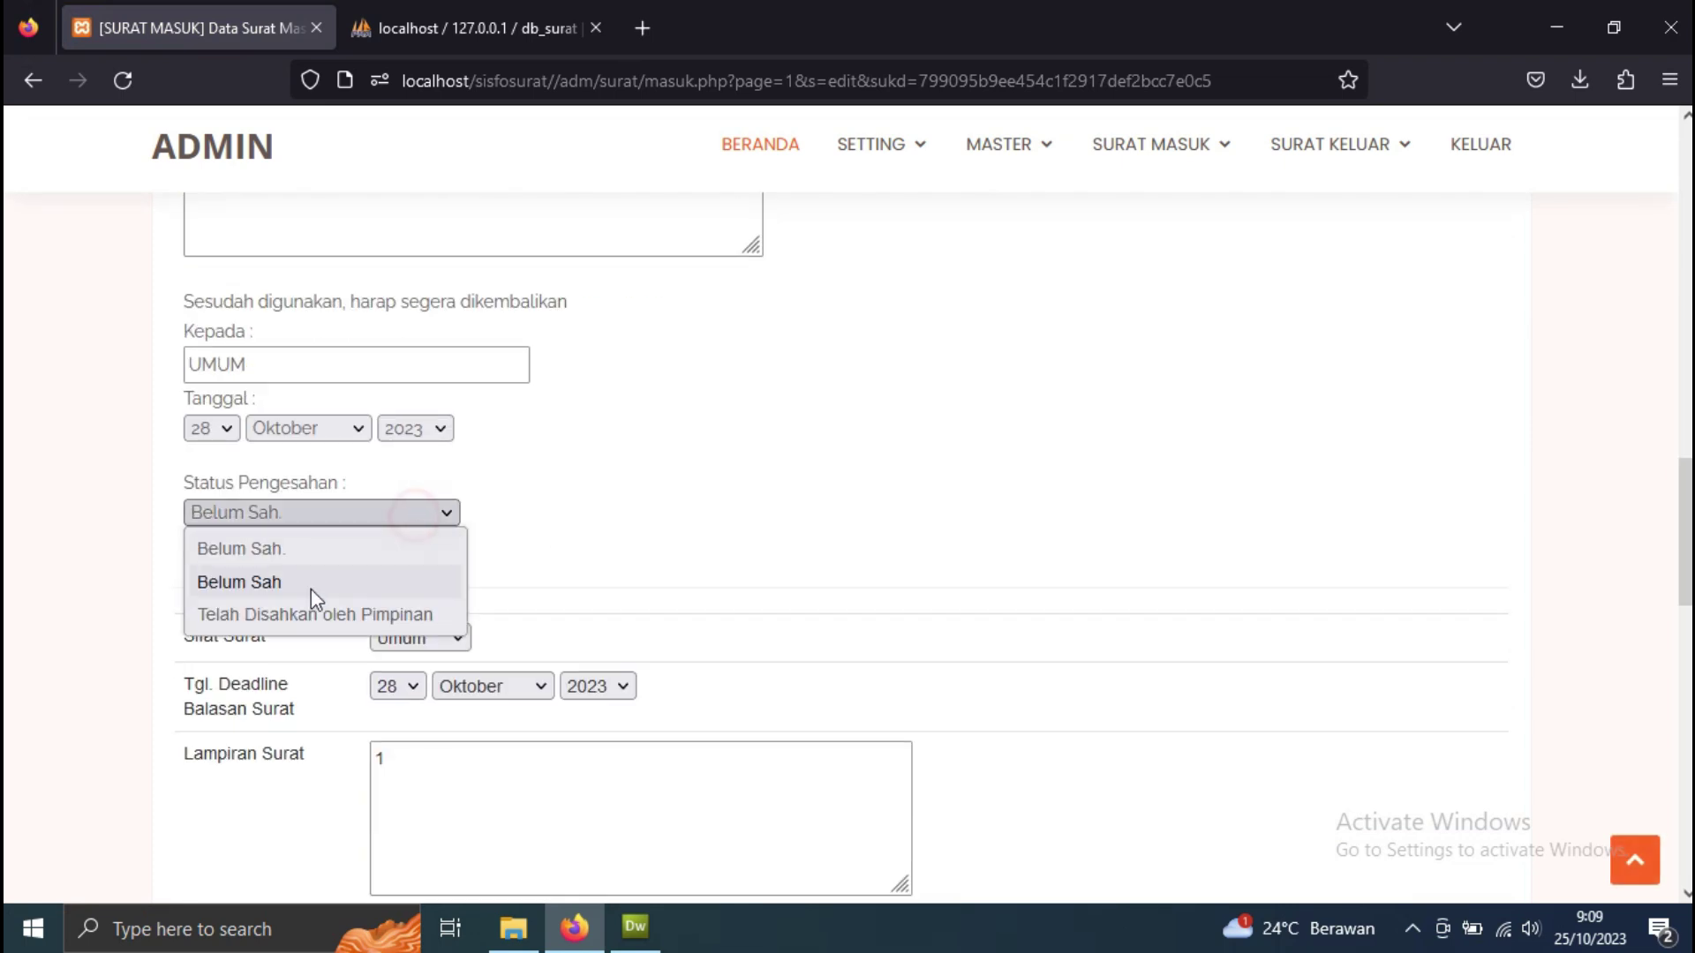
left_click(292, 618)
scroll(791, 586, "down", 10)
scroll(587, 647, "up", 3)
left_click(311, 442)
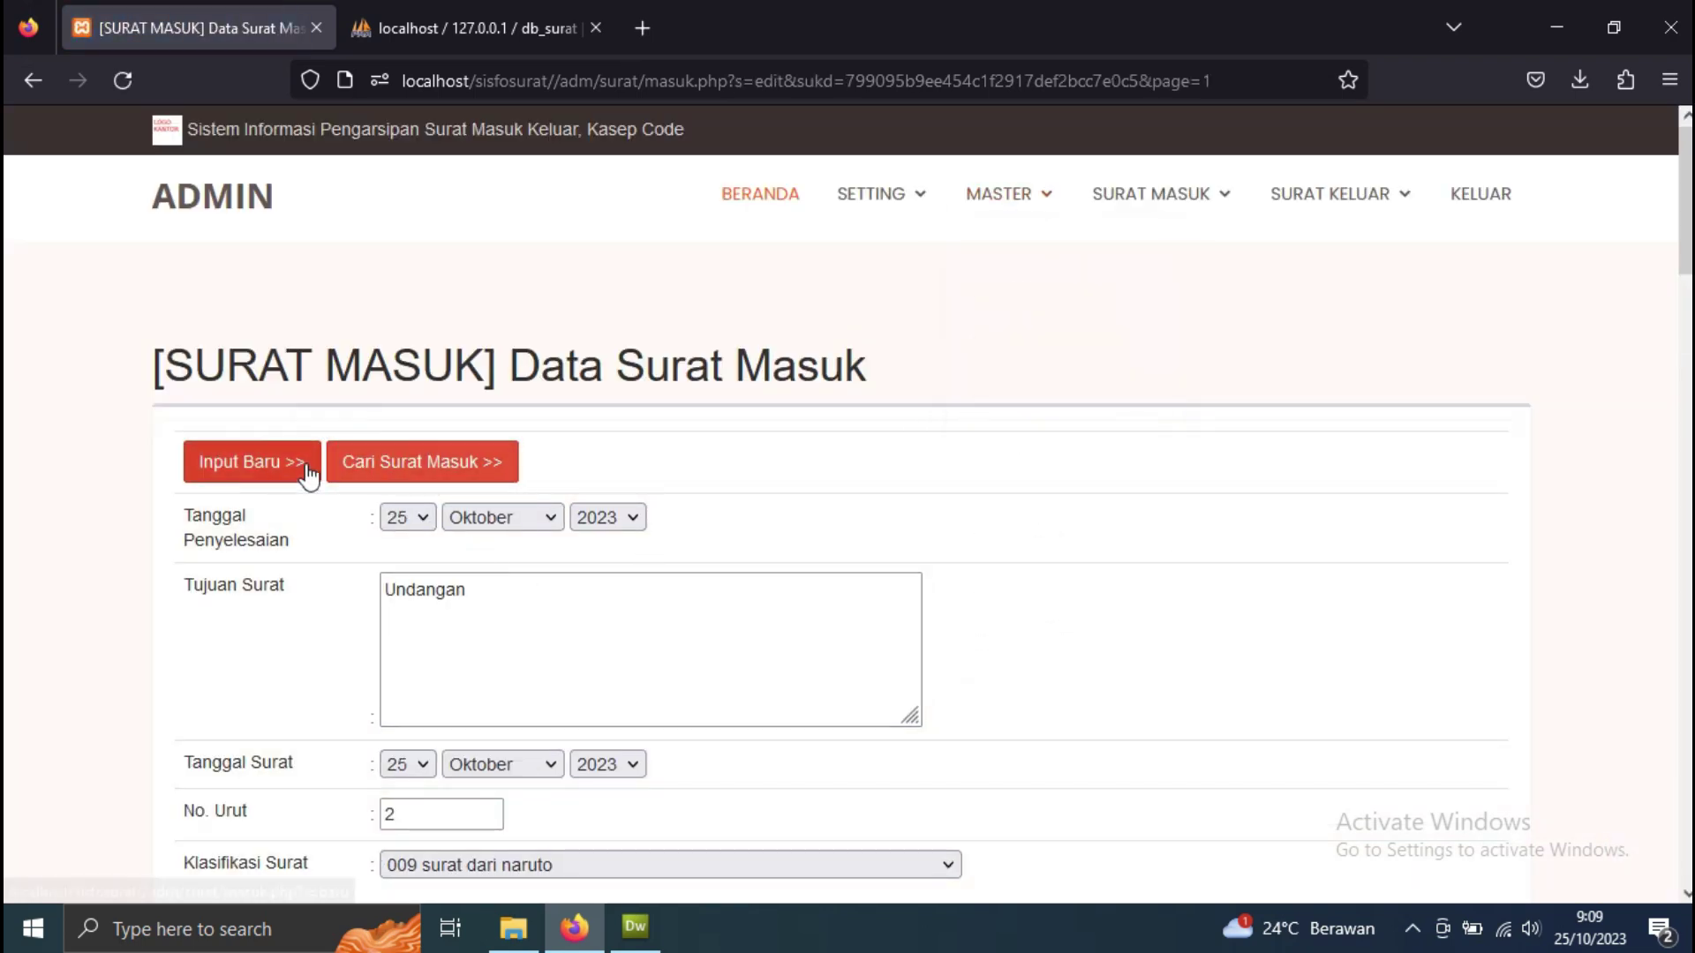
- Open the incoming letter search, leave it without searching, and return to the Data Surat Masuk list
left_click(401, 466)
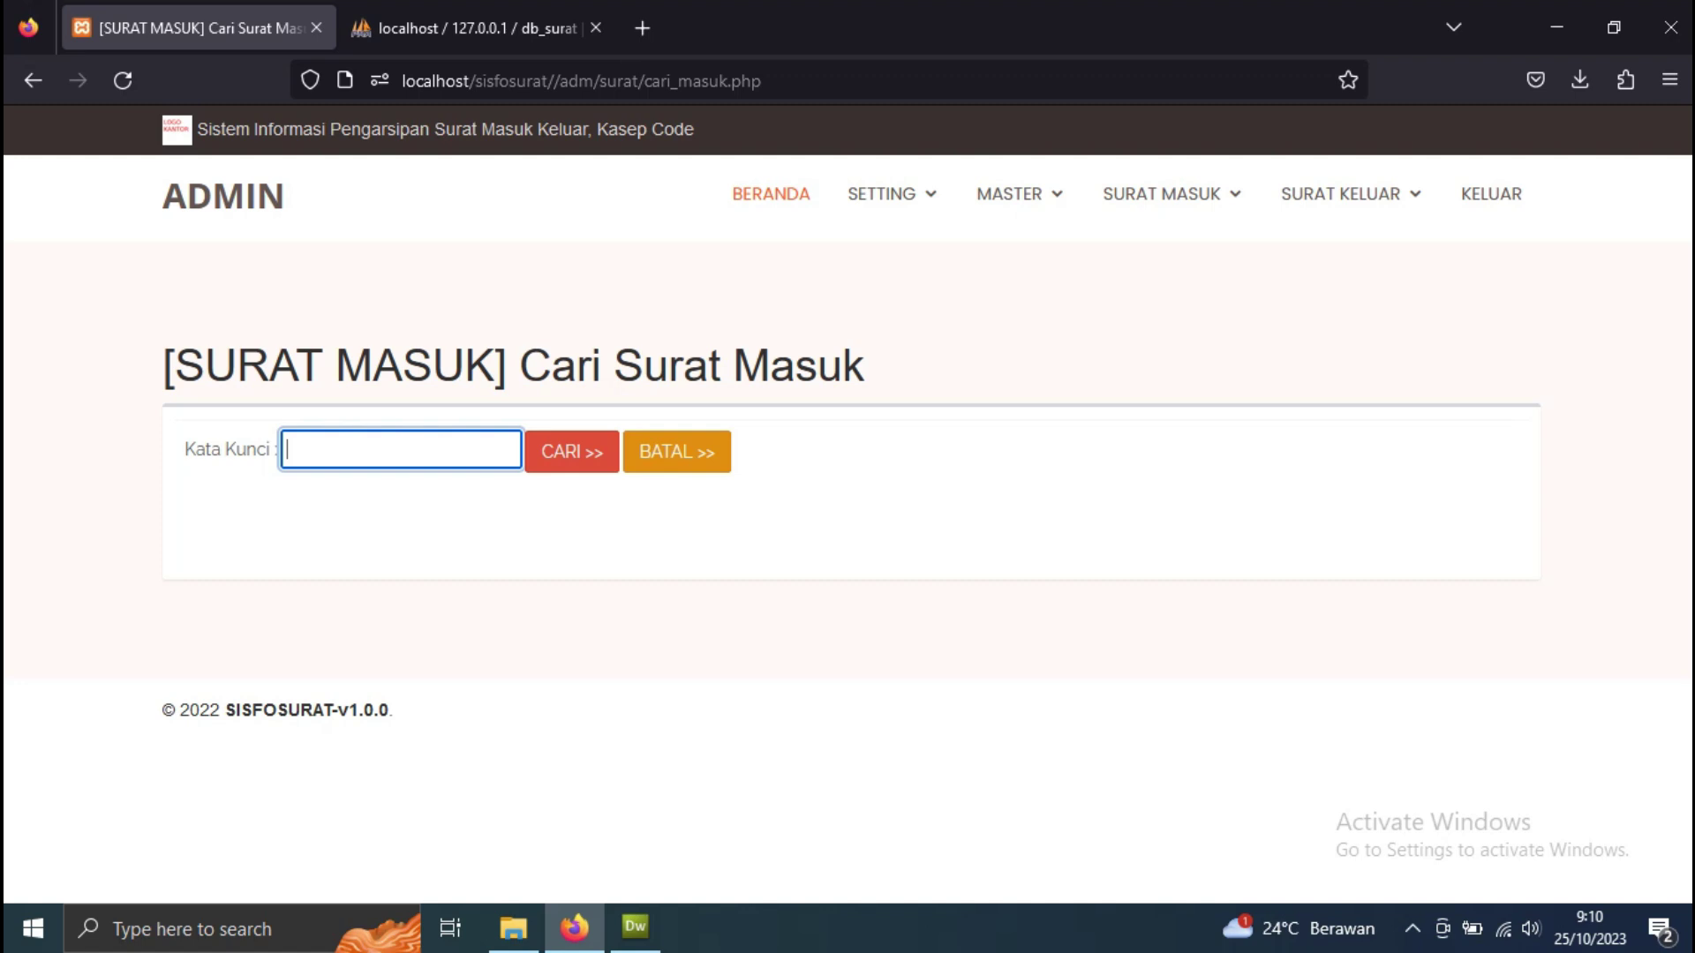
left_click(664, 464)
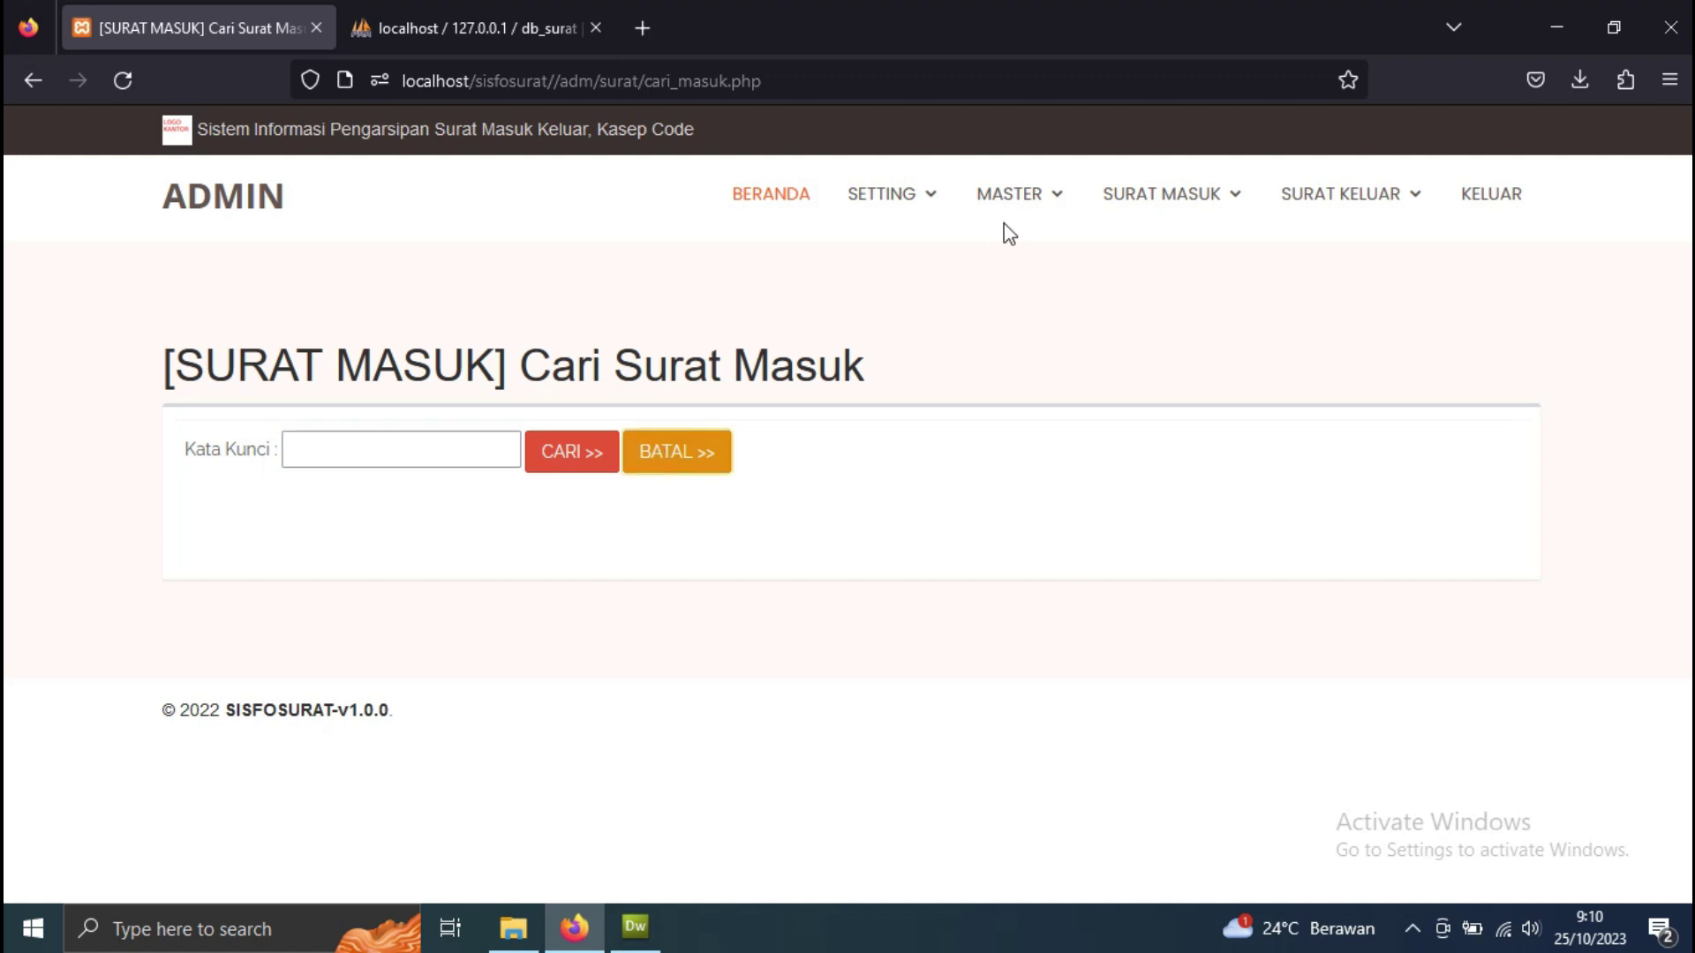
mouse_move(1041, 230)
mouse_move(1141, 222)
left_click(1169, 261)
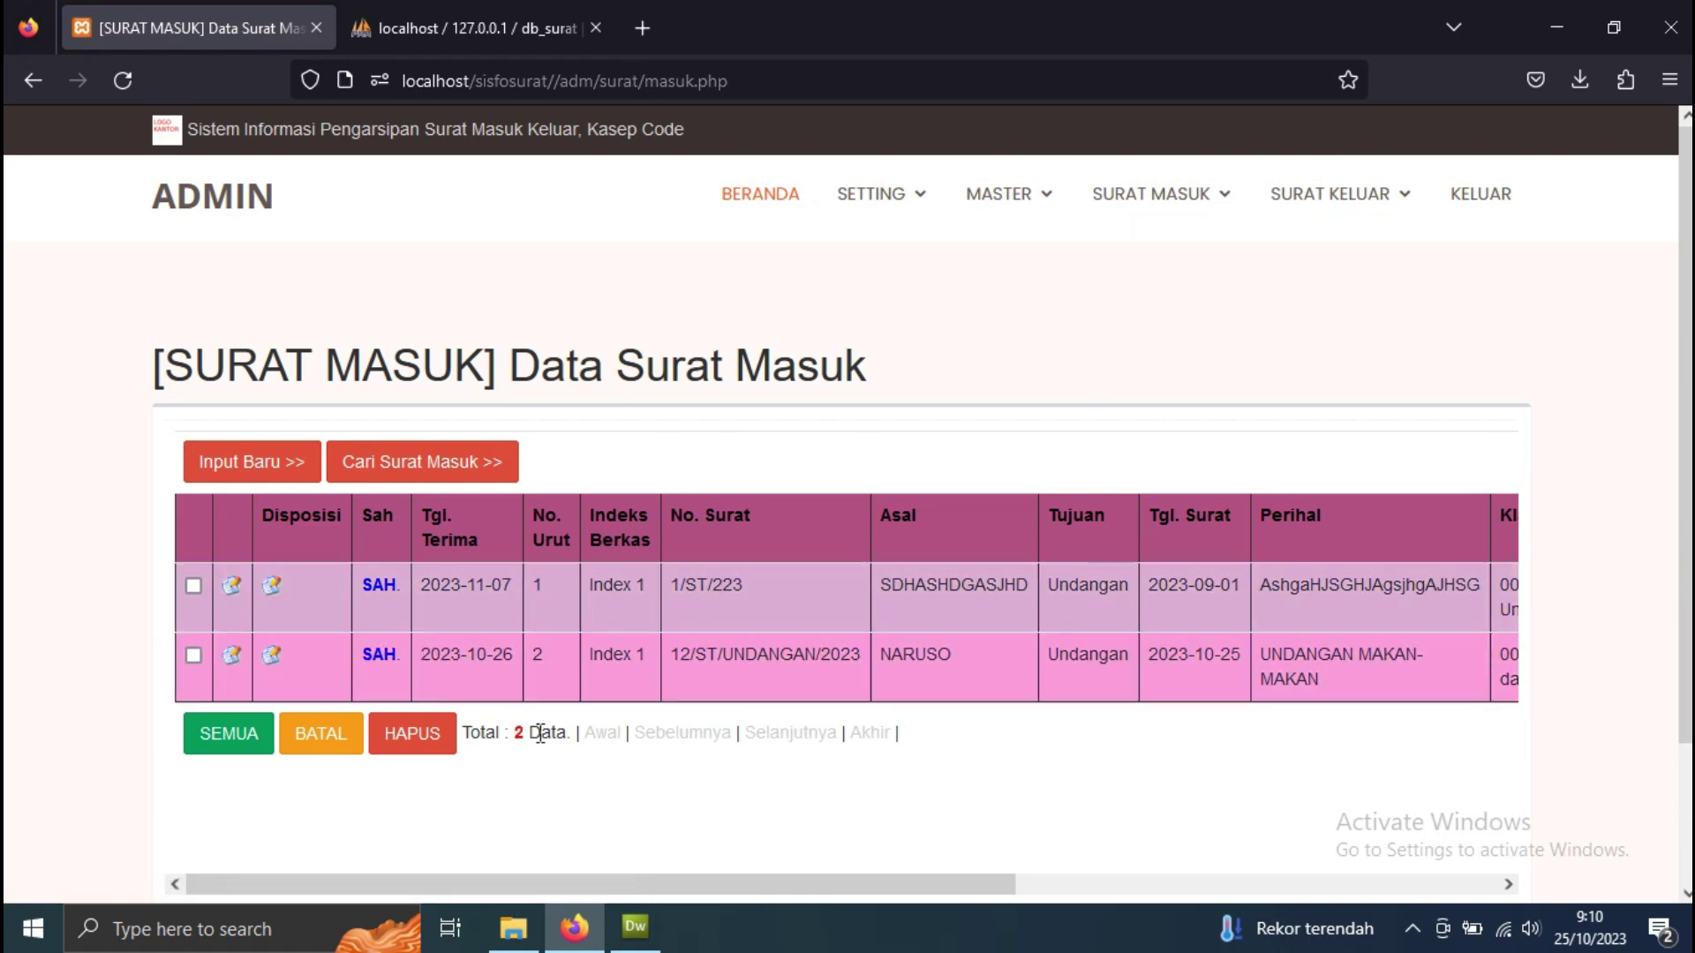
left_click_drag(718, 886, 788, 385)
- Display the Penempatan Surat Masuk records for Oktober 2023
mouse_move(1139, 212)
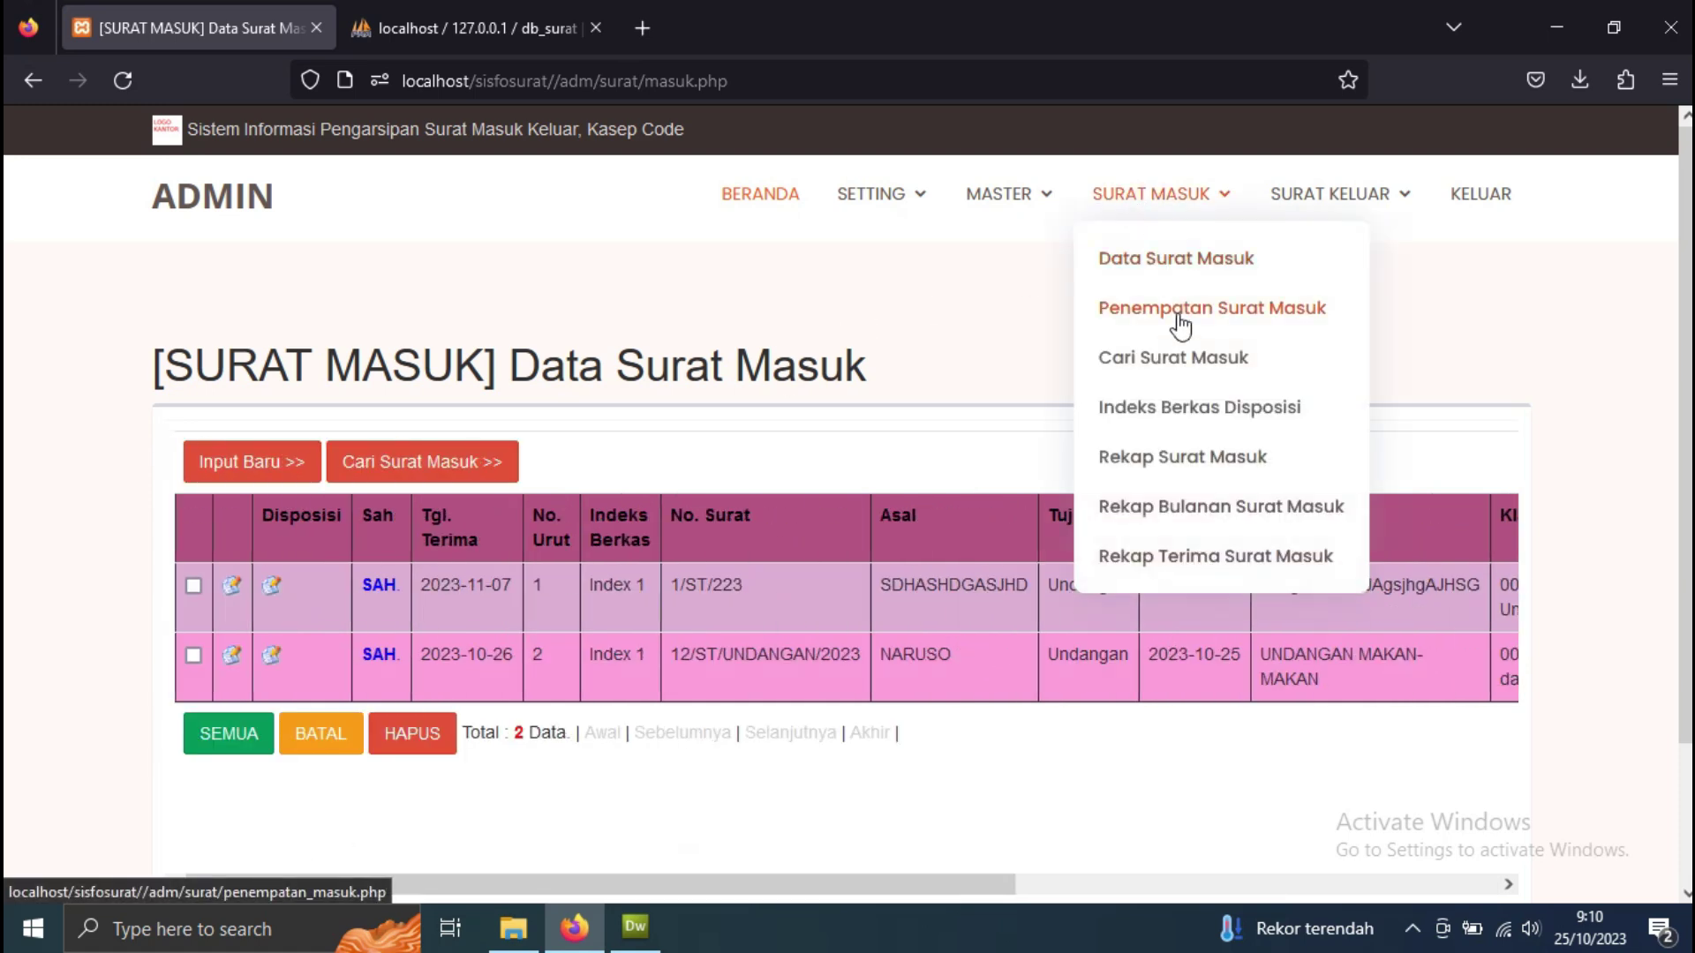
left_click(1172, 306)
left_click(210, 476)
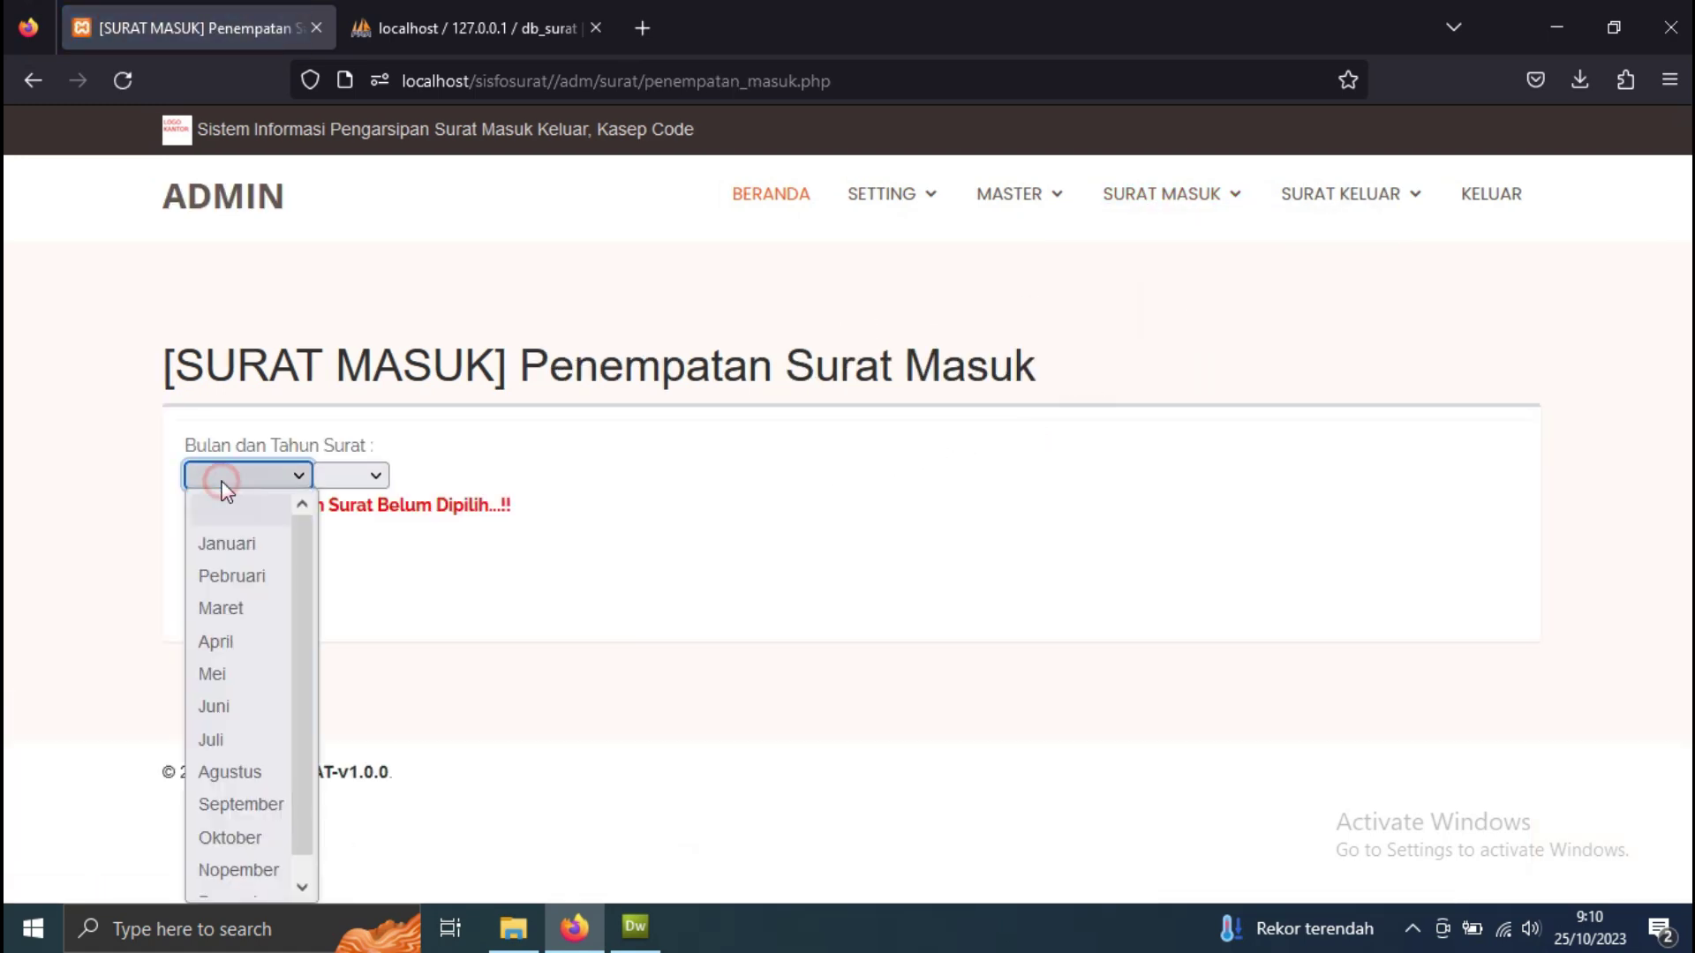
left_click(235, 838)
left_click(332, 473)
left_click(367, 541)
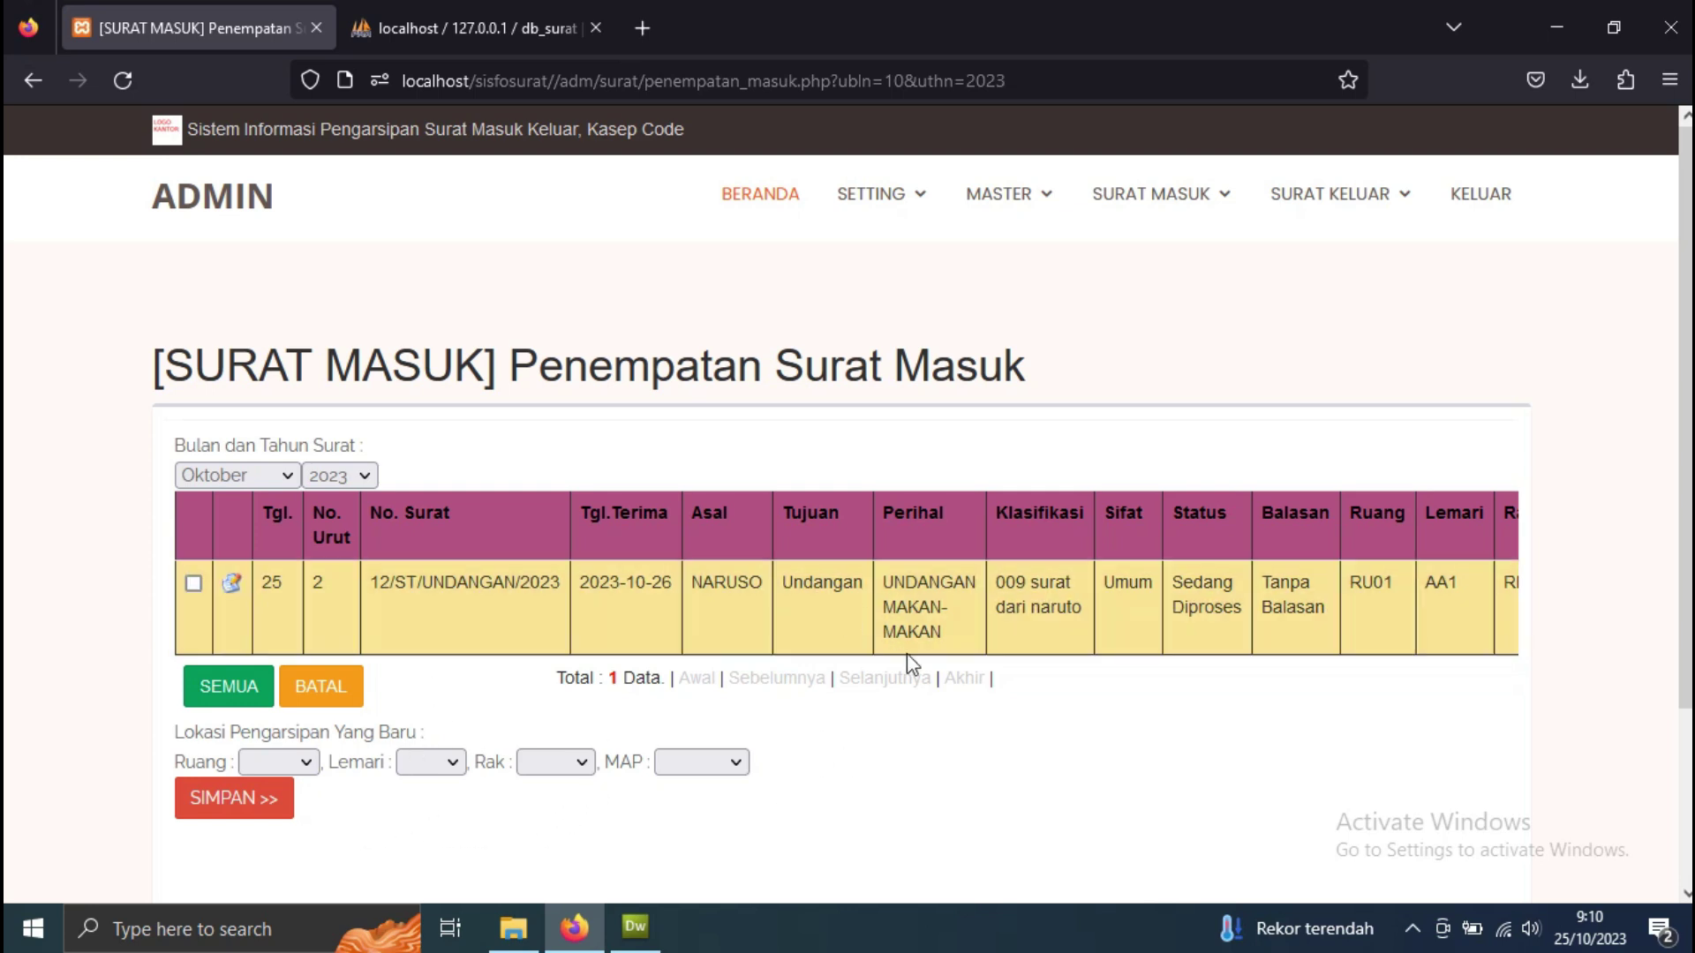
- Copy the sender NARUSO from the incoming letter list and search the incoming letters for it
mouse_move(1152, 193)
left_click(1181, 360)
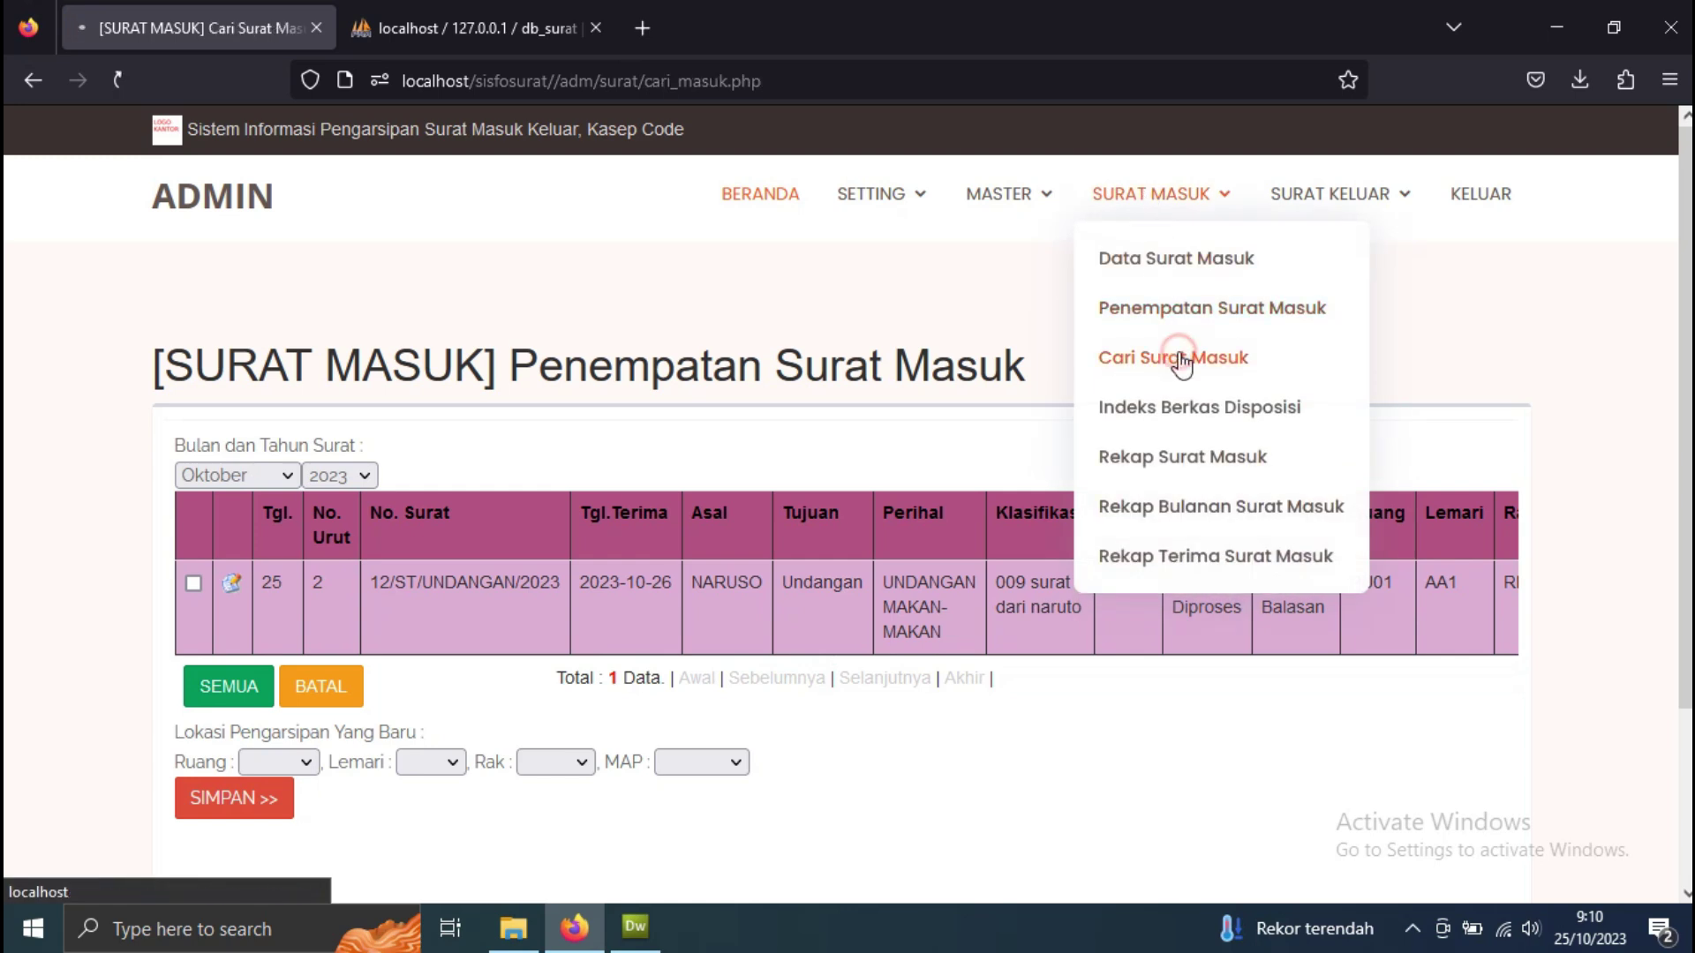
mouse_move(1202, 215)
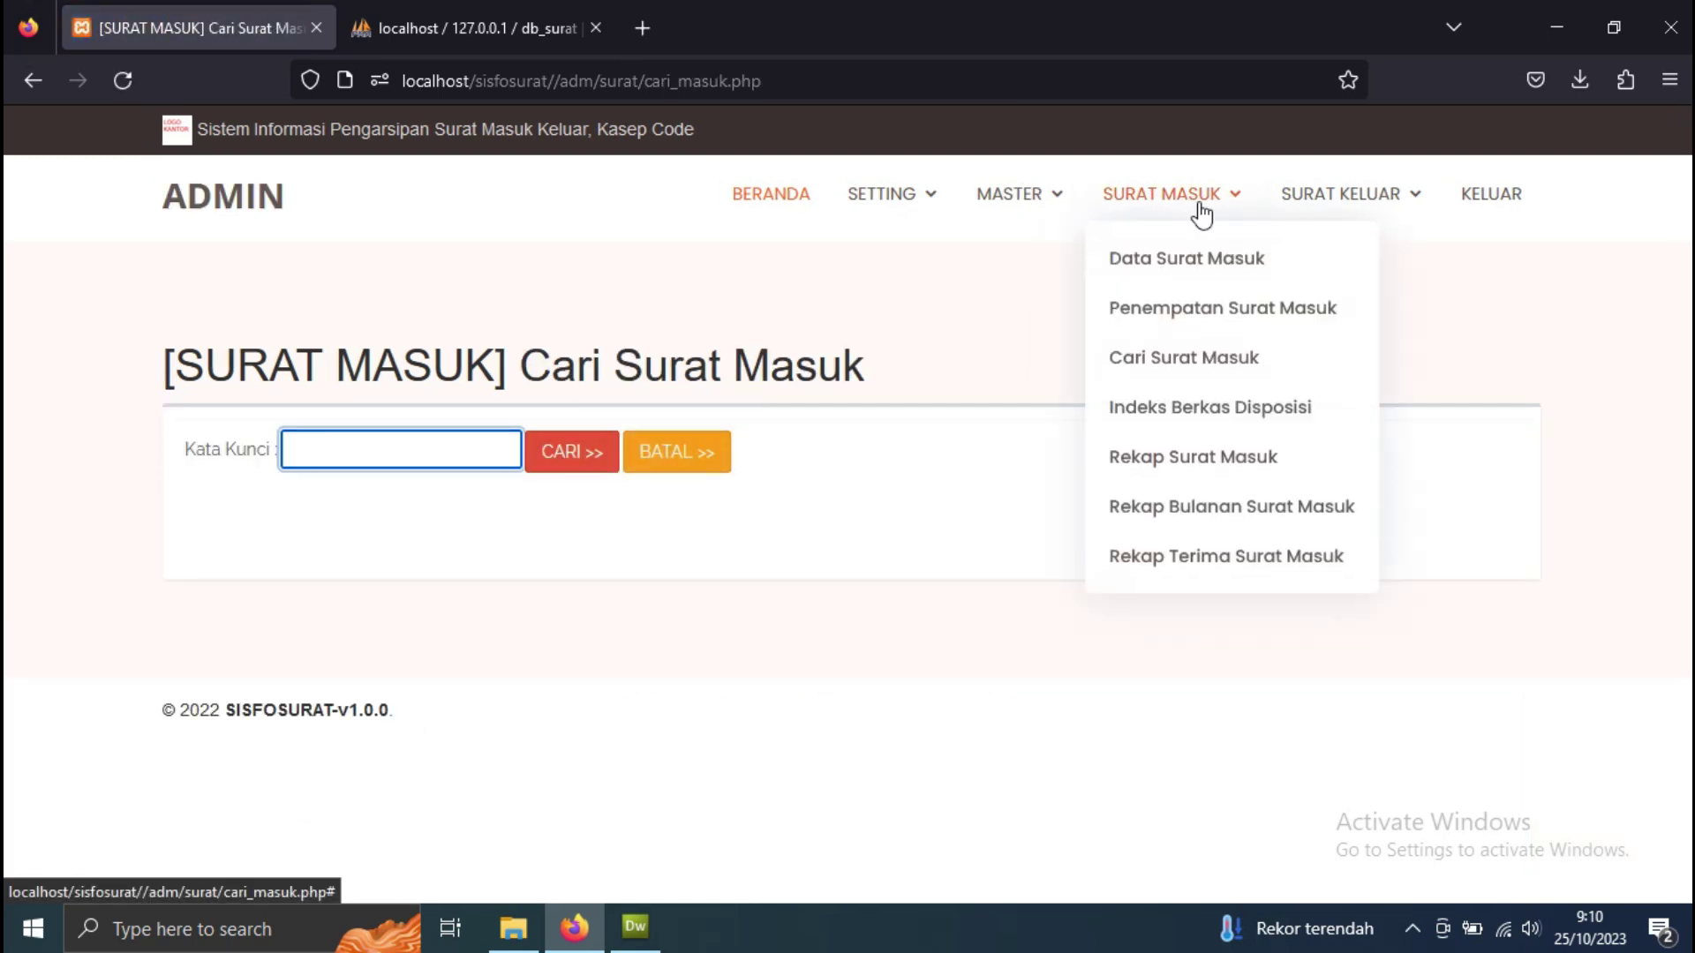
left_click(1204, 260)
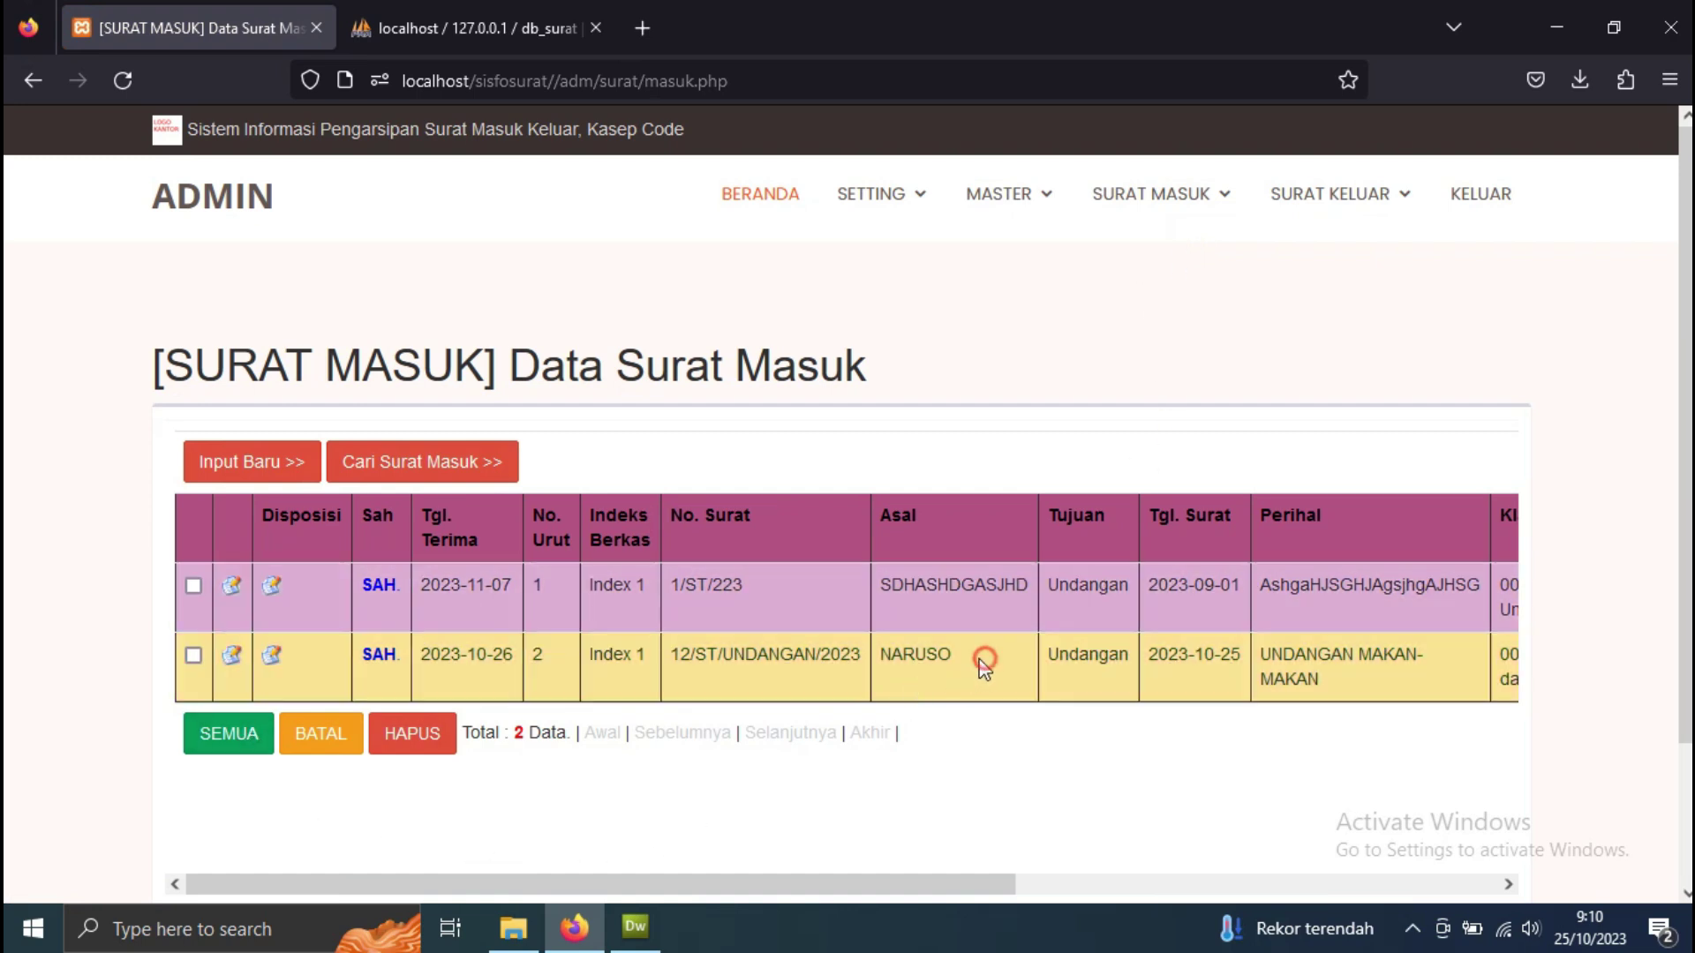
left_click_drag(976, 665, 890, 662)
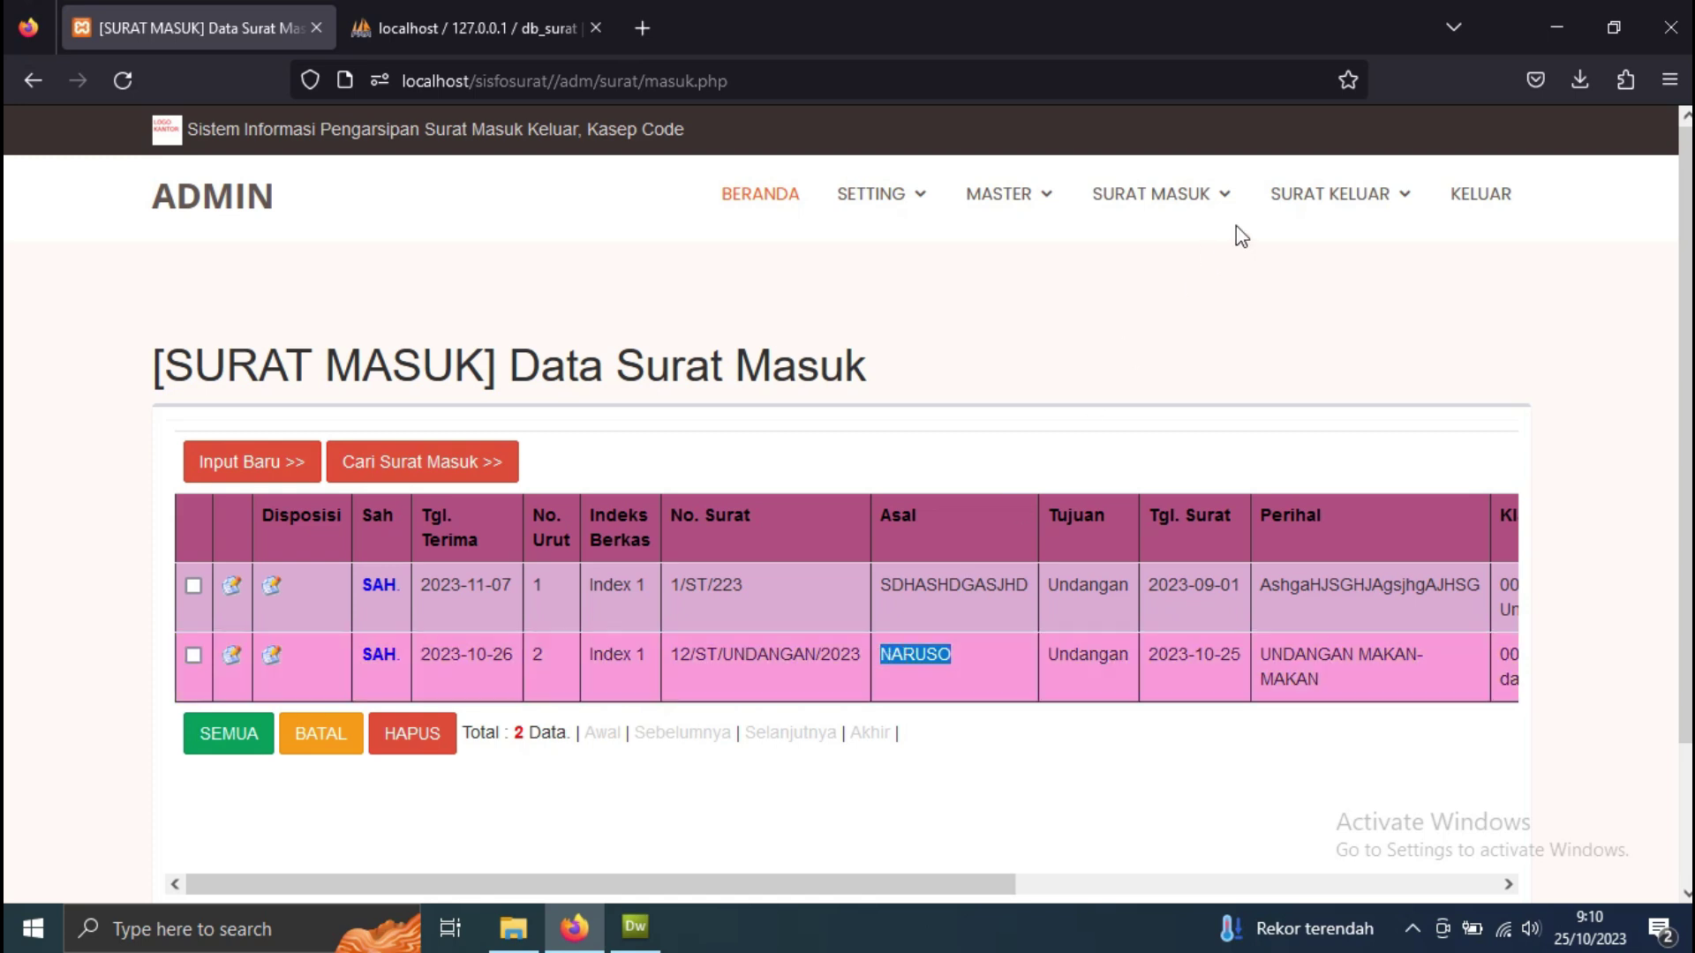
mouse_move(1173, 208)
left_click(1201, 259)
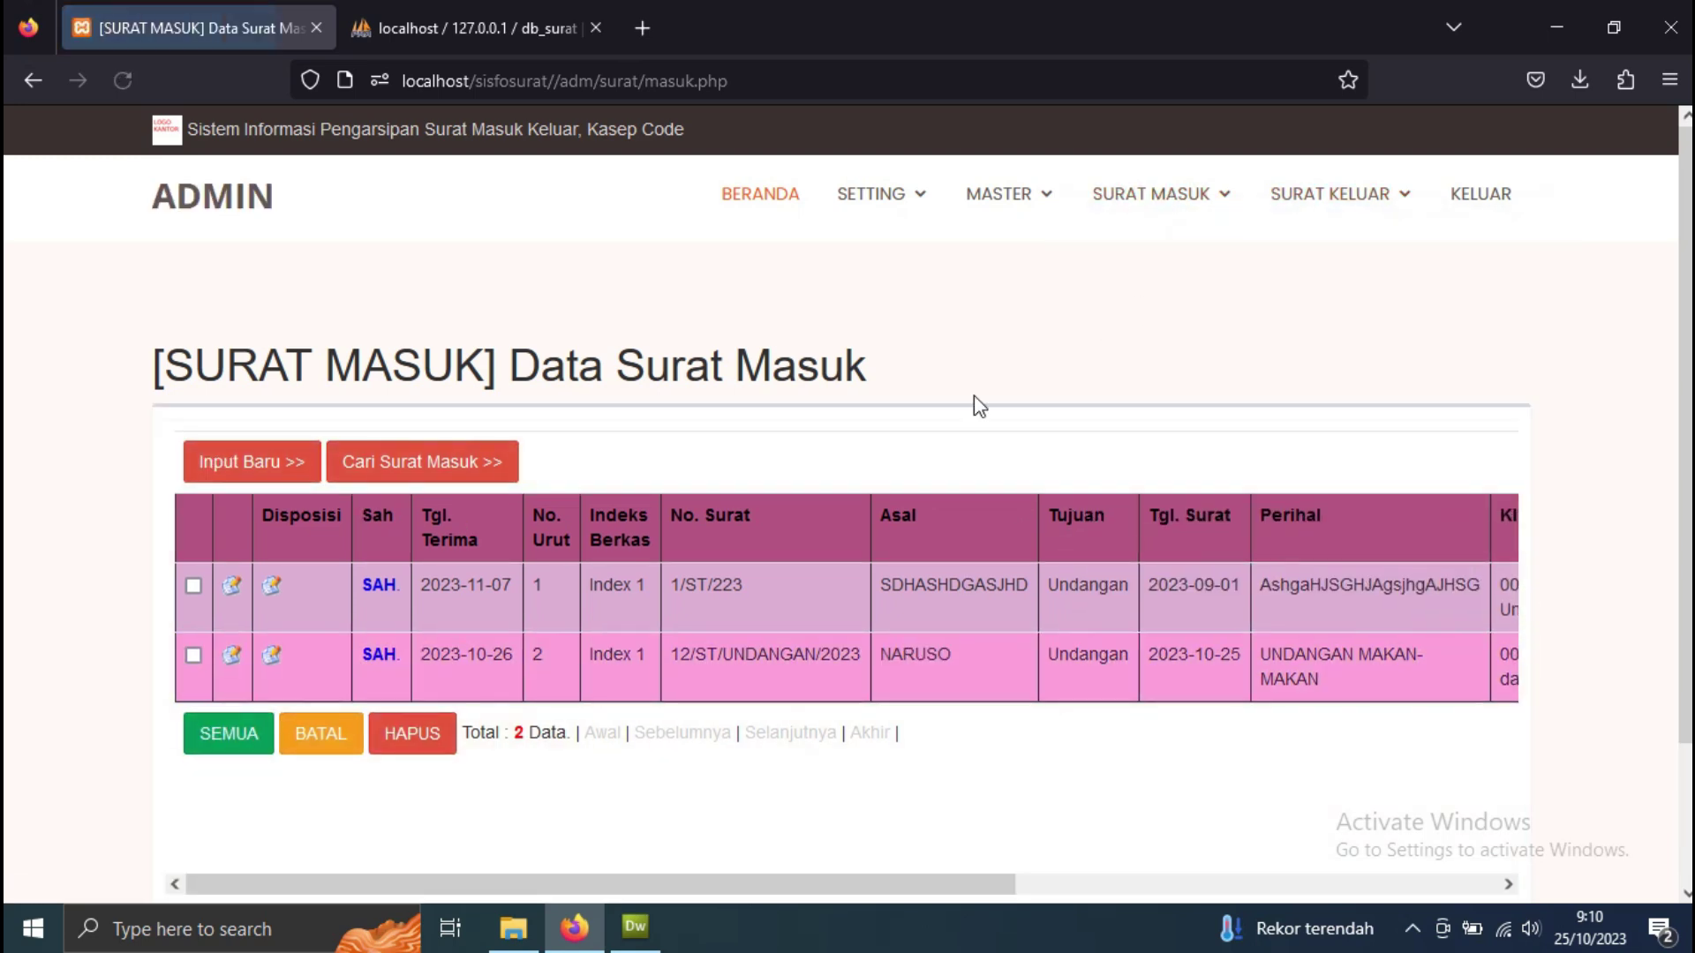
left_click(1188, 364)
type("NARUSO")
left_click(568, 452)
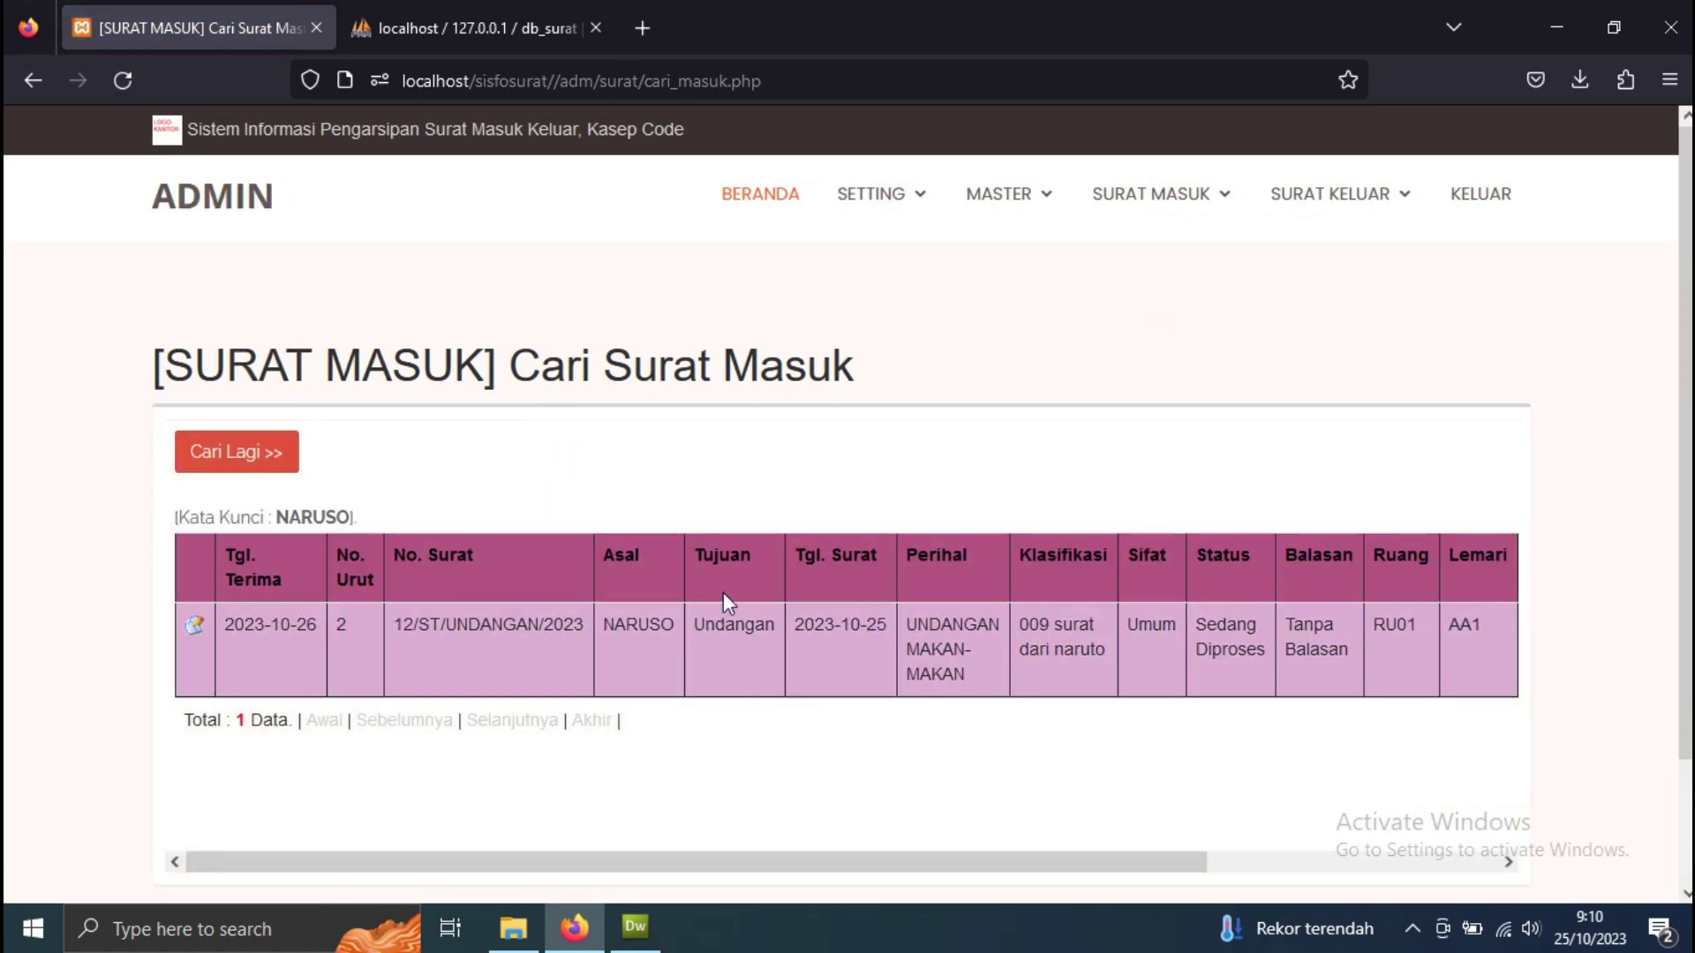
- View the incoming disposition file index for Index 1 and Index 2, ending on Index 1
mouse_move(1184, 217)
left_click(1181, 431)
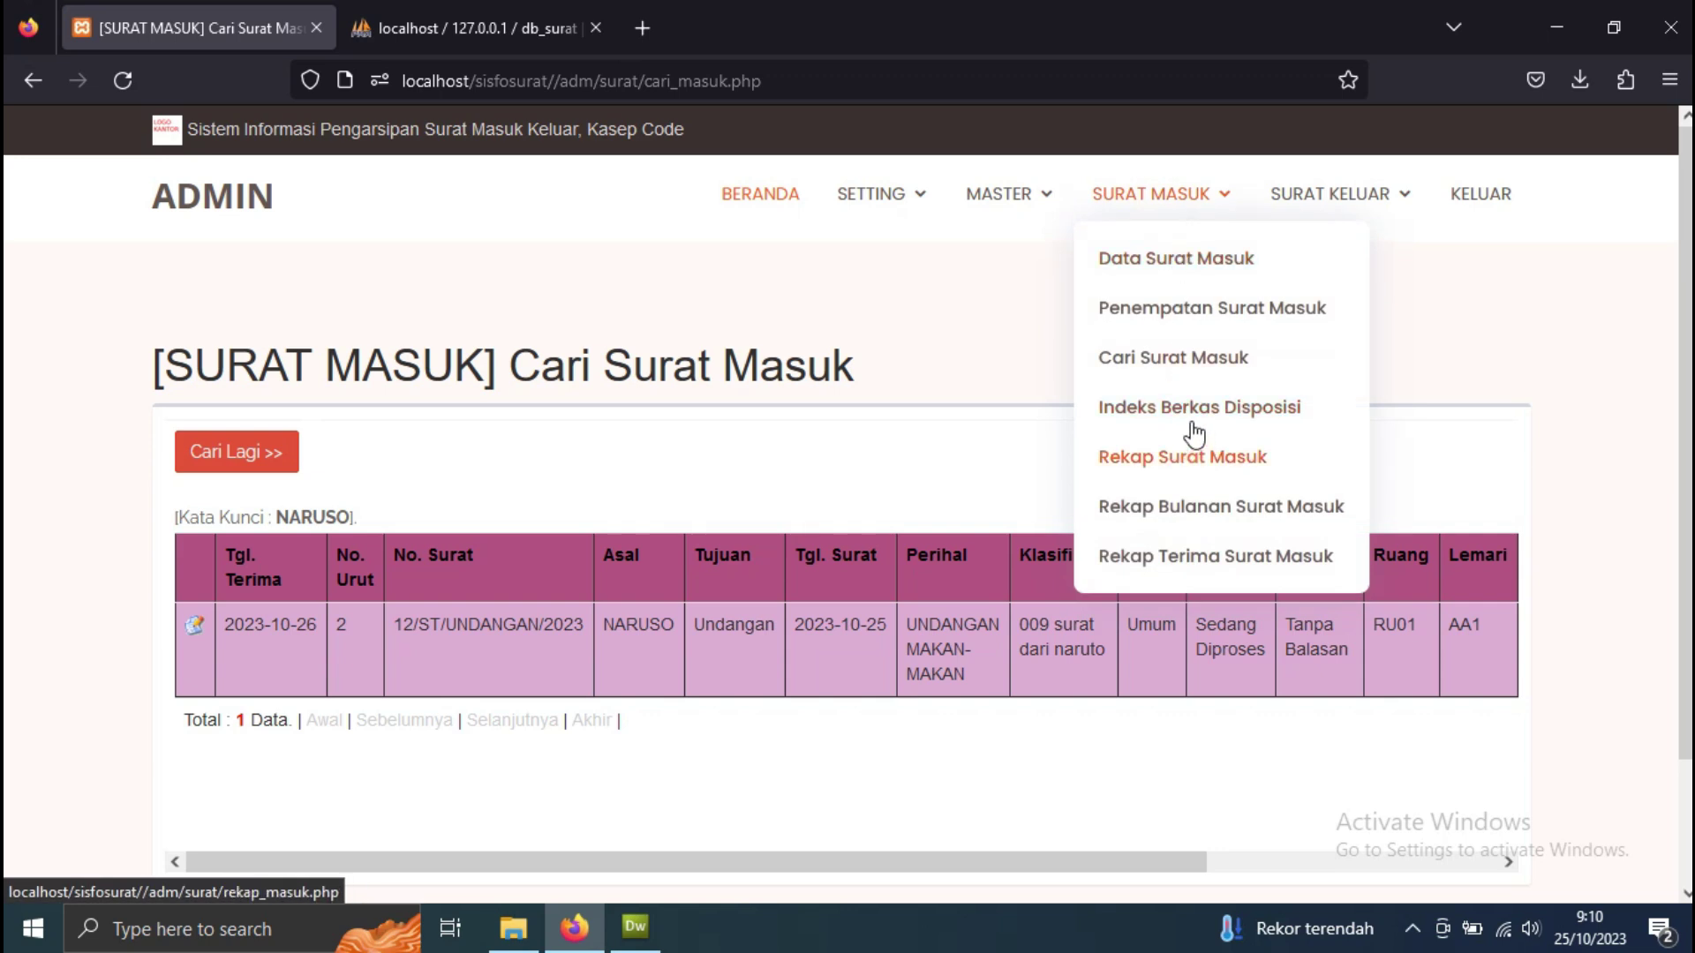
left_click(243, 444)
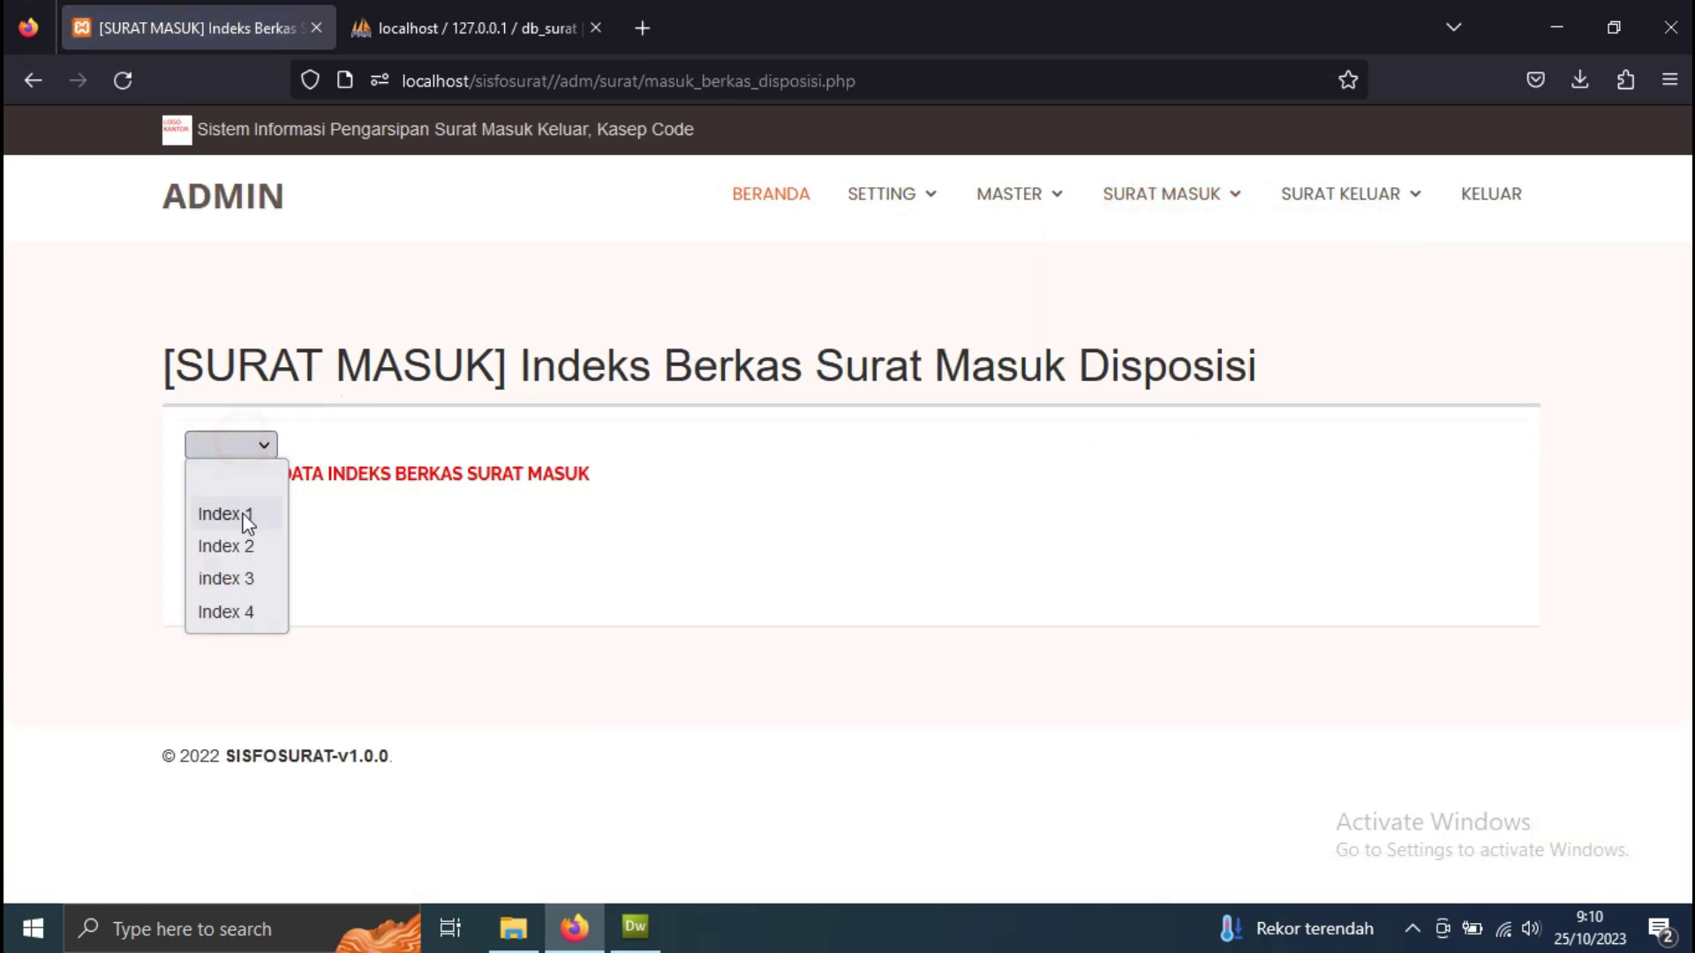
left_click(242, 512)
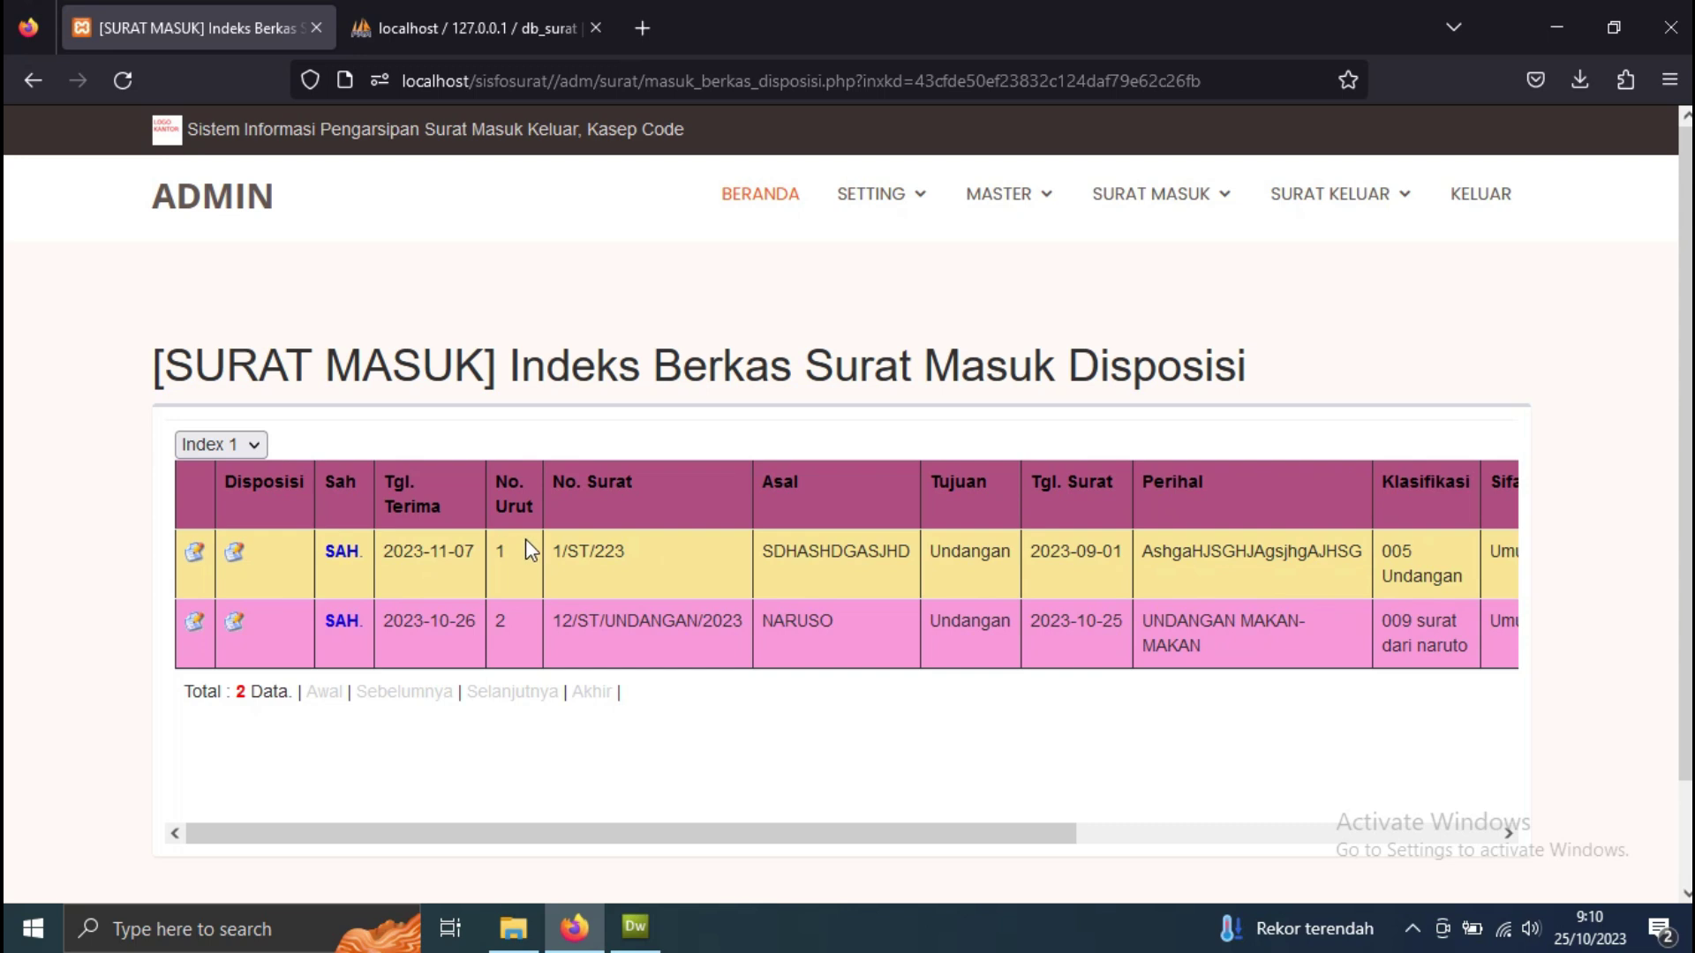
left_click(253, 446)
left_click(238, 526)
left_click(251, 446)
left_click(240, 549)
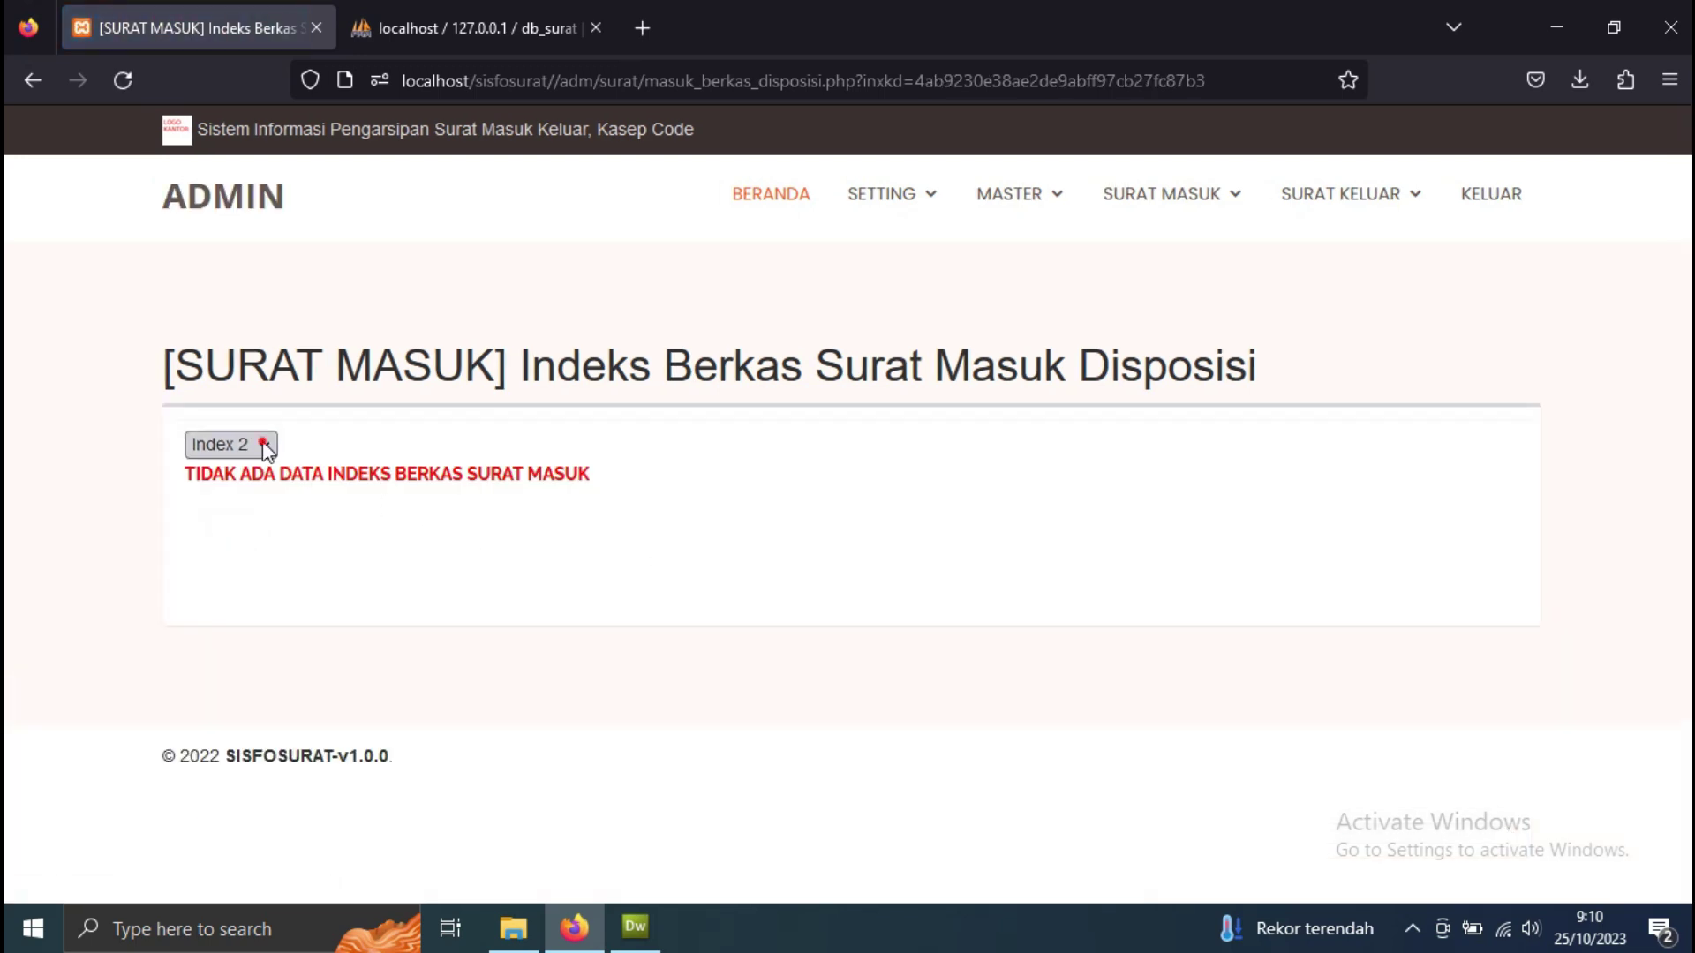
left_click(265, 446)
left_click(258, 512)
- View the Rekap Surat Masuk overview and the Rekap Bulanan Surat Masuk for Oktober 2023
left_click(1156, 194)
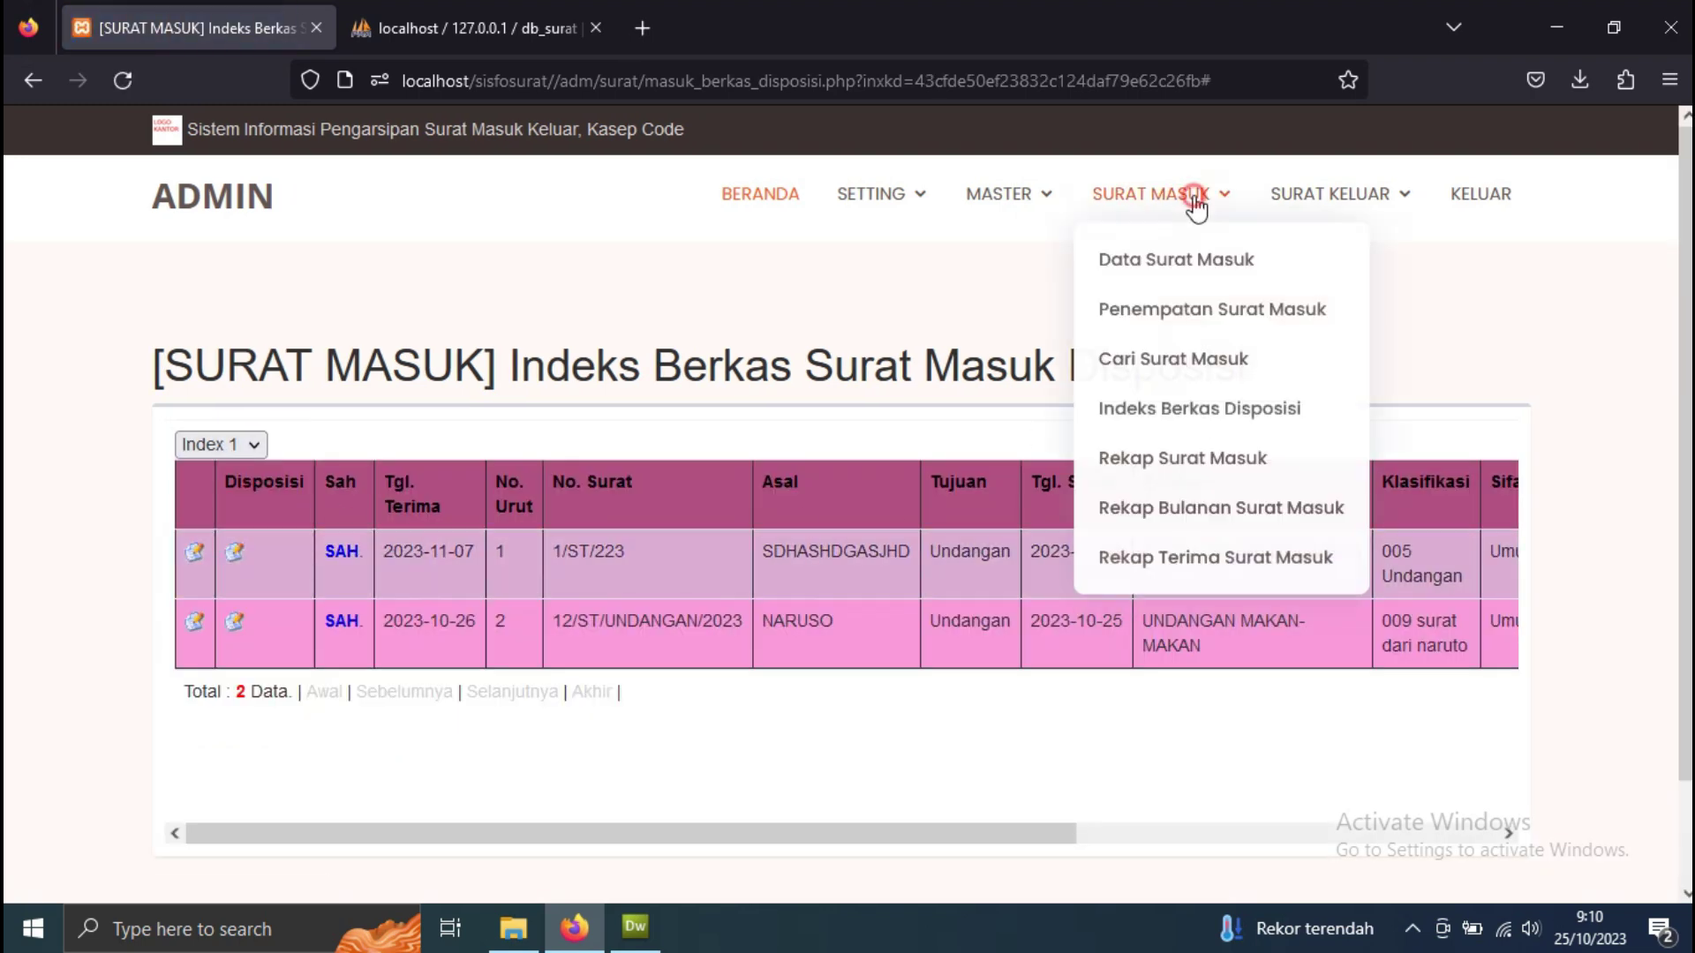
left_click(1196, 472)
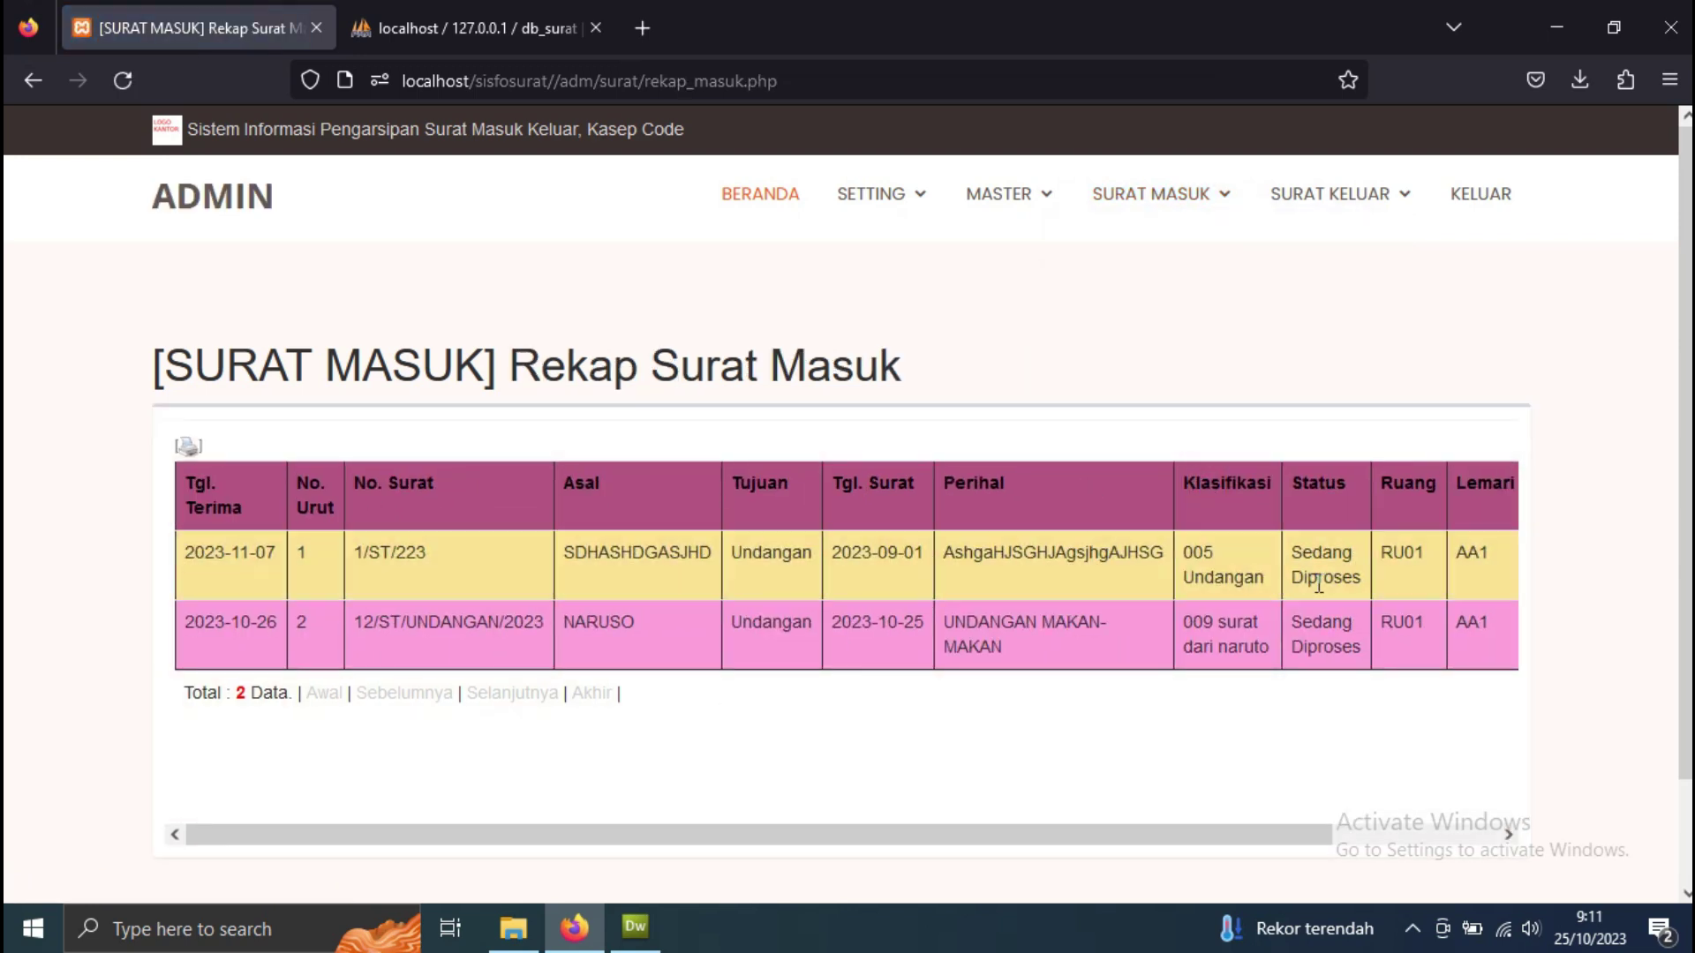
mouse_move(1138, 217)
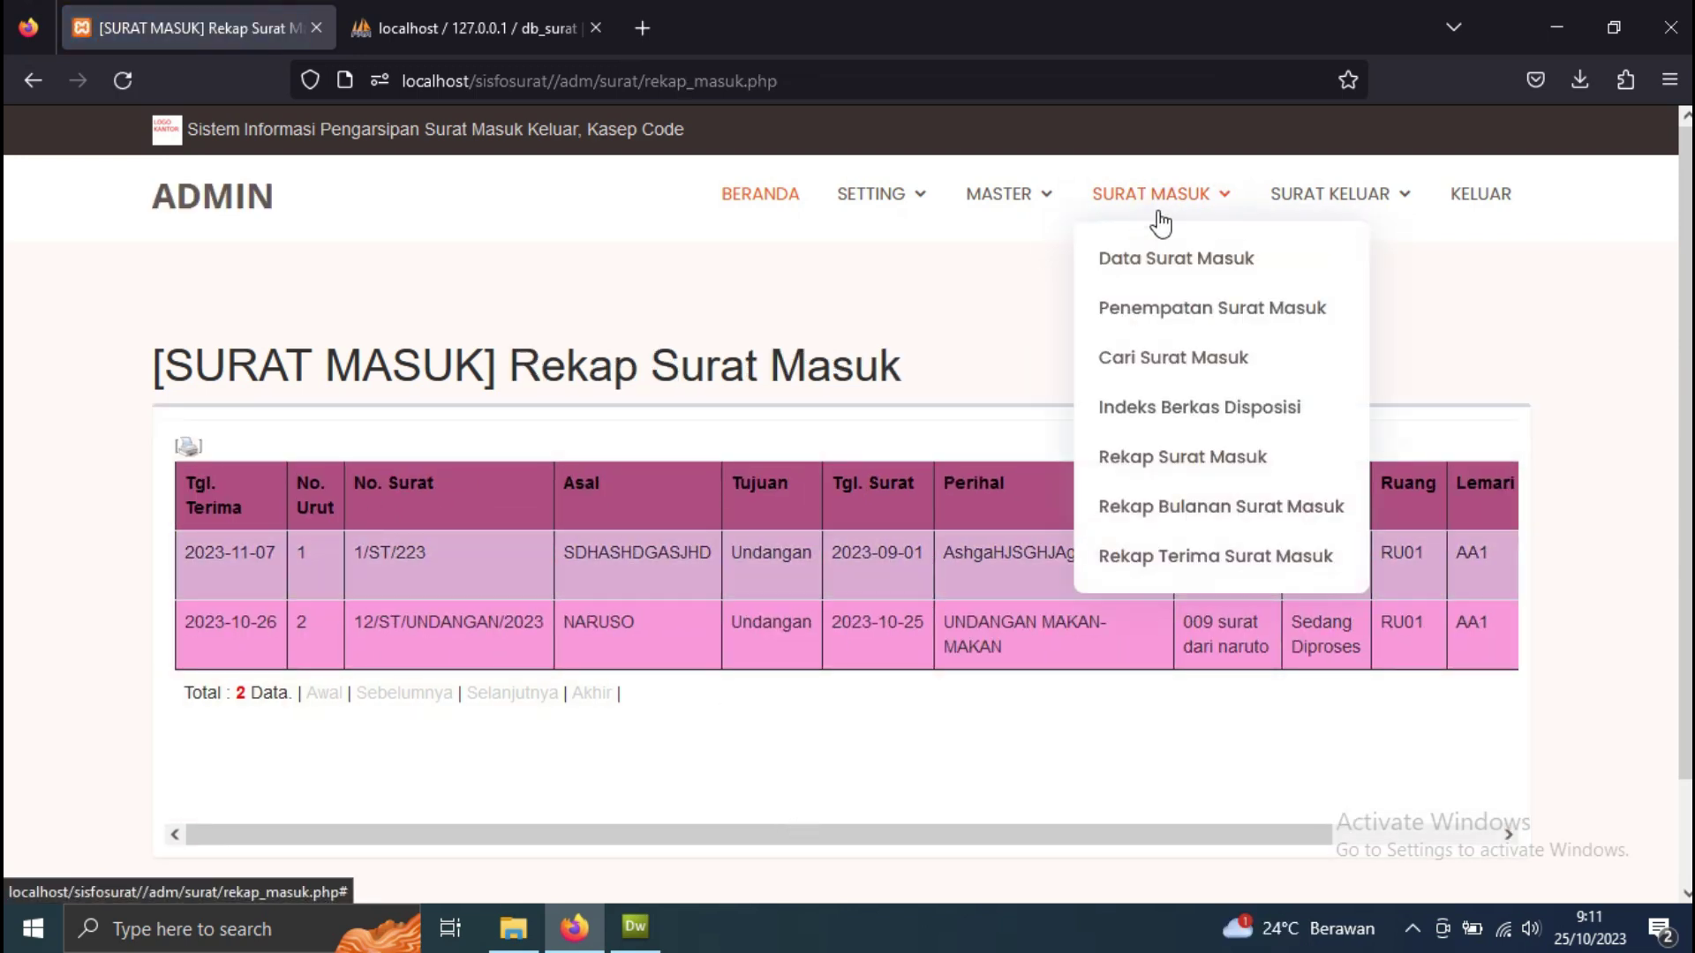
left_click(1184, 504)
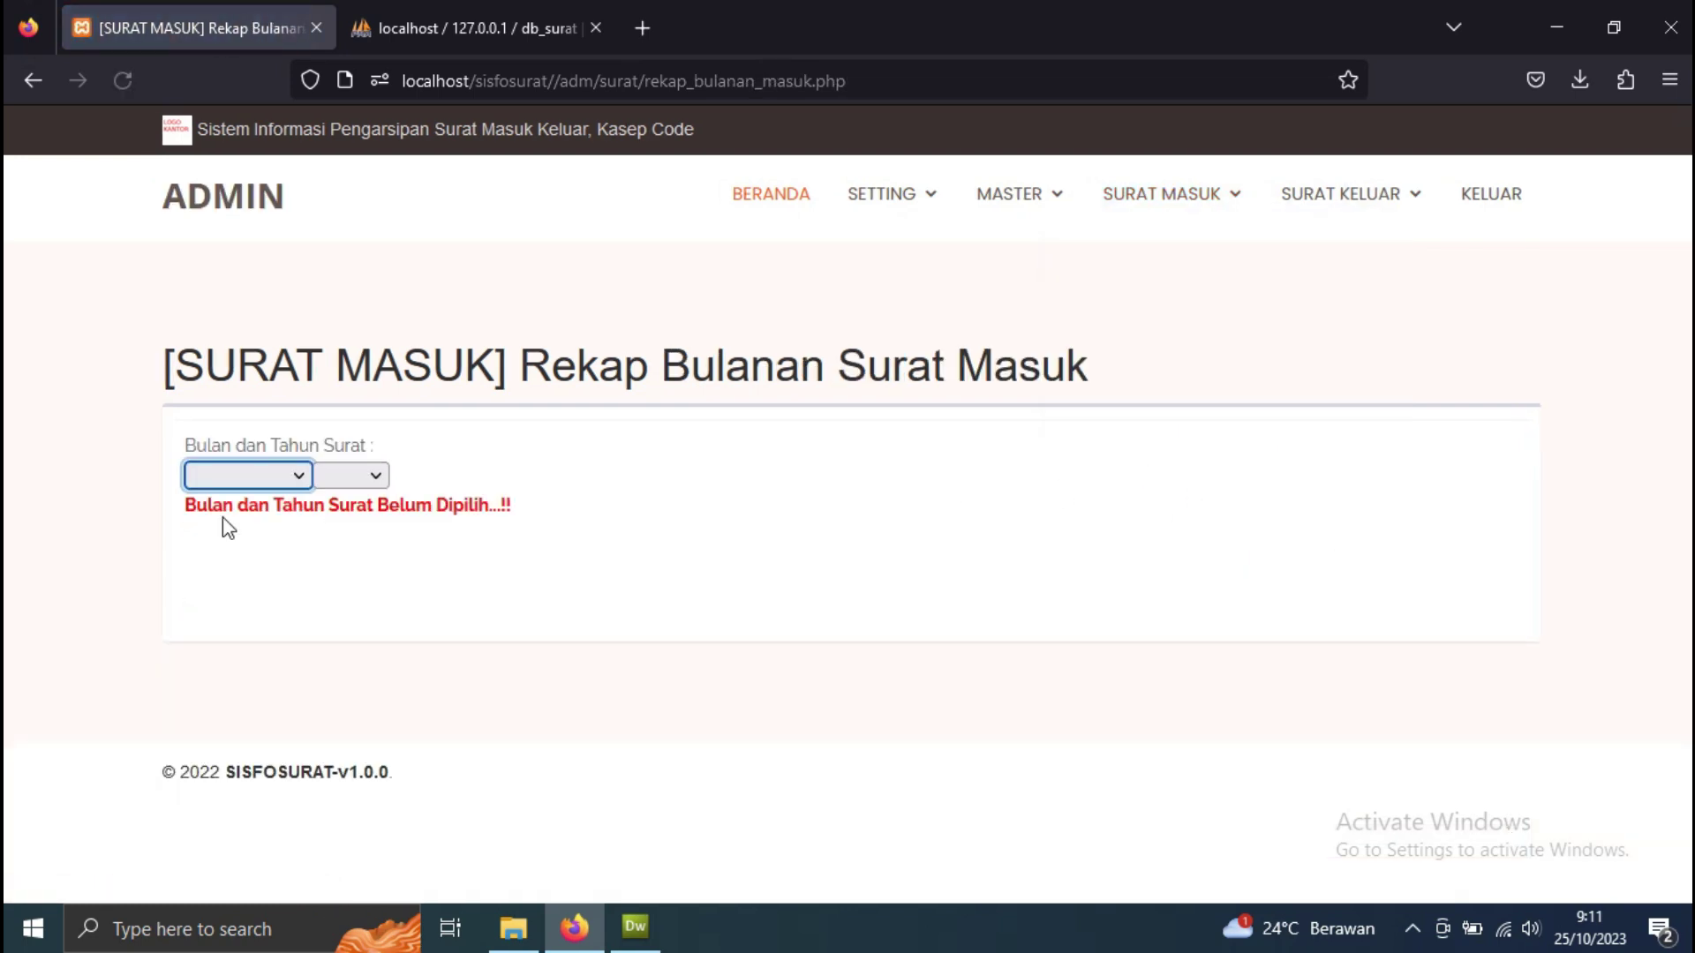
left_click(242, 477)
scroll(267, 837, "down", 1)
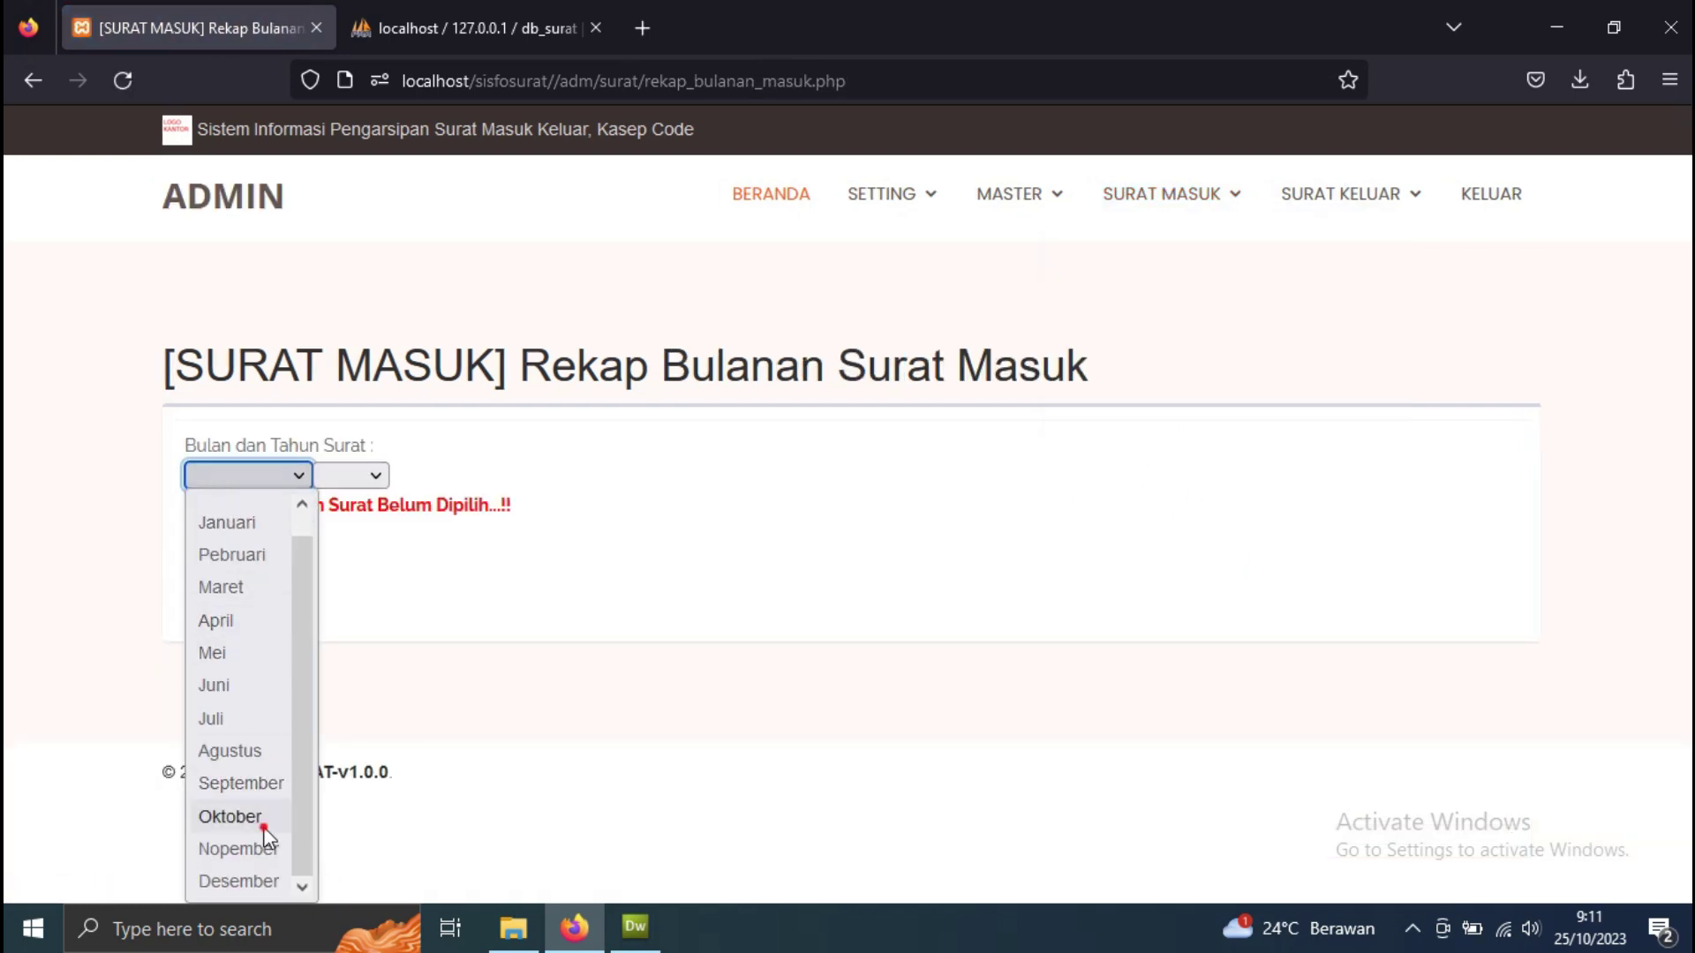
left_click(263, 826)
left_click(349, 475)
left_click(358, 555)
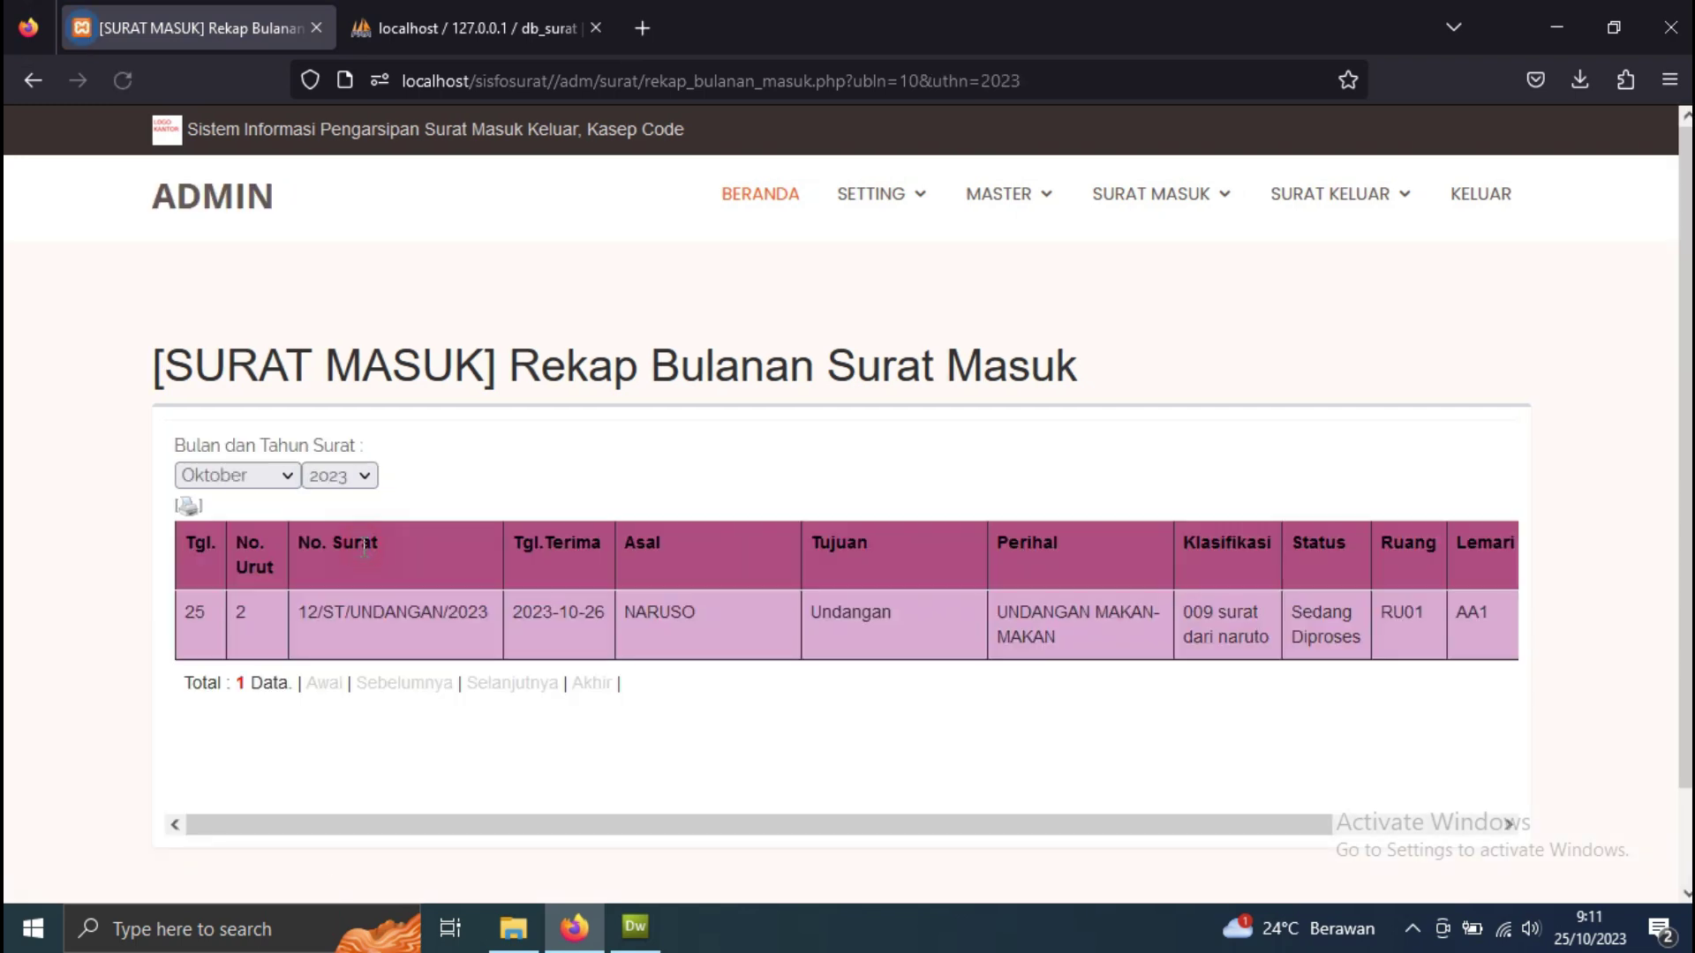
- Open Rekap Terima Surat Masuk and set the received-from date to 1 Oktober 2023
mouse_move(1381, 208)
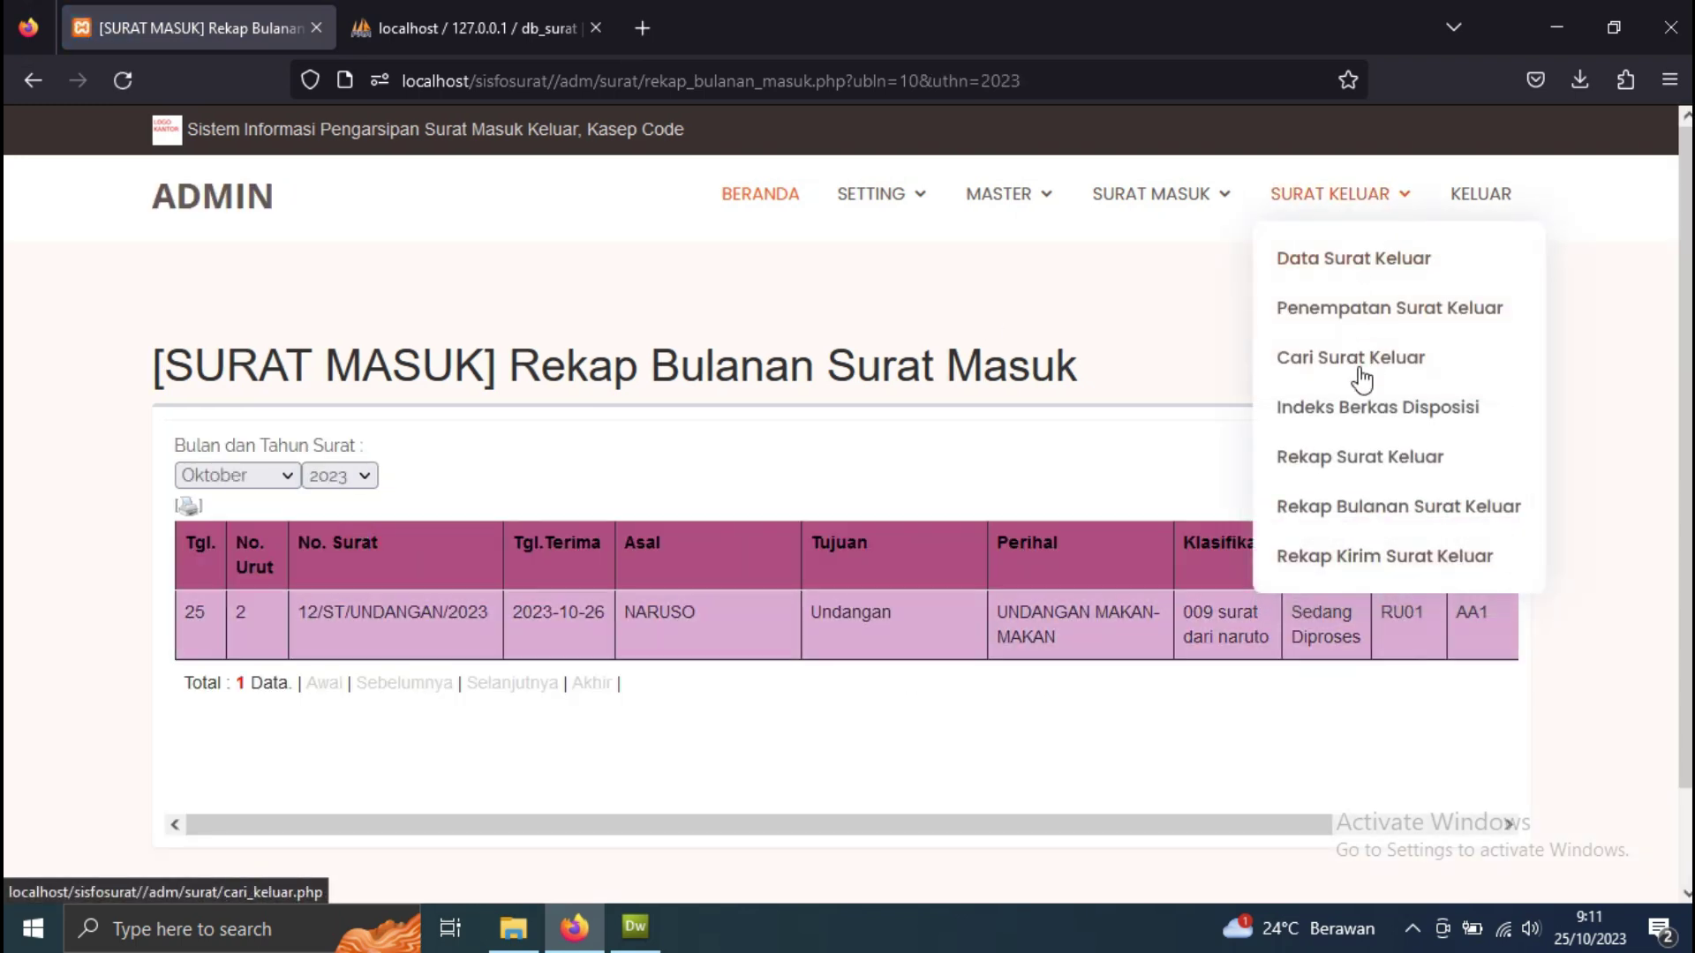
left_click(1400, 556)
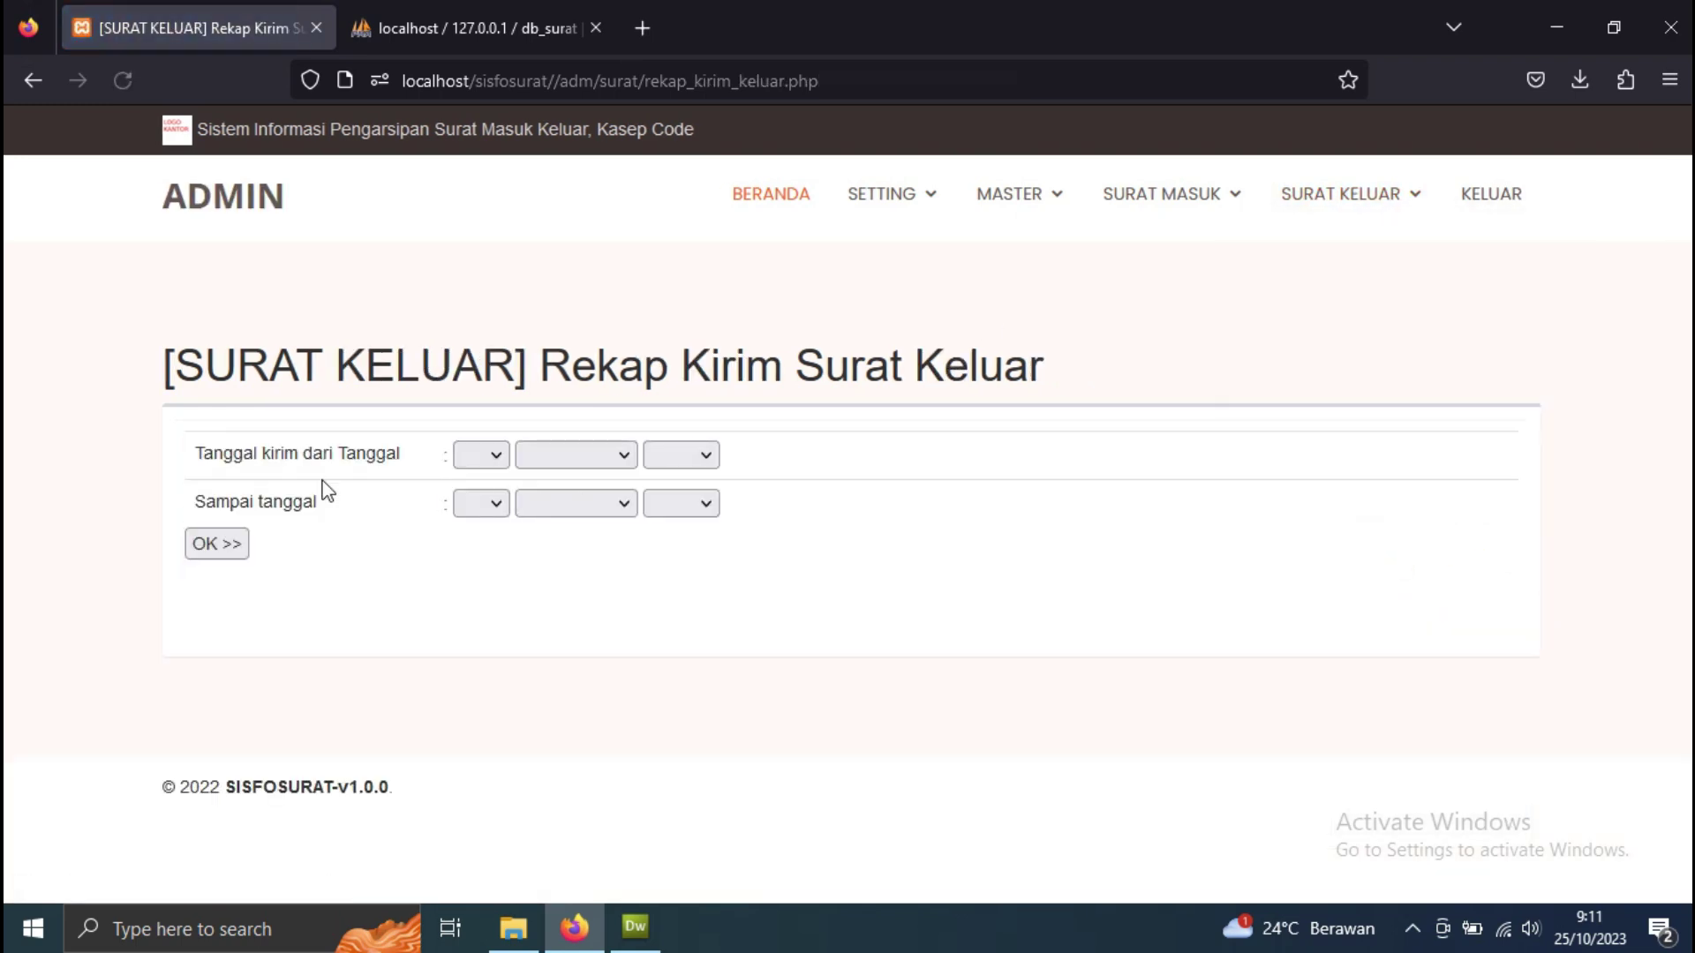
mouse_move(1235, 204)
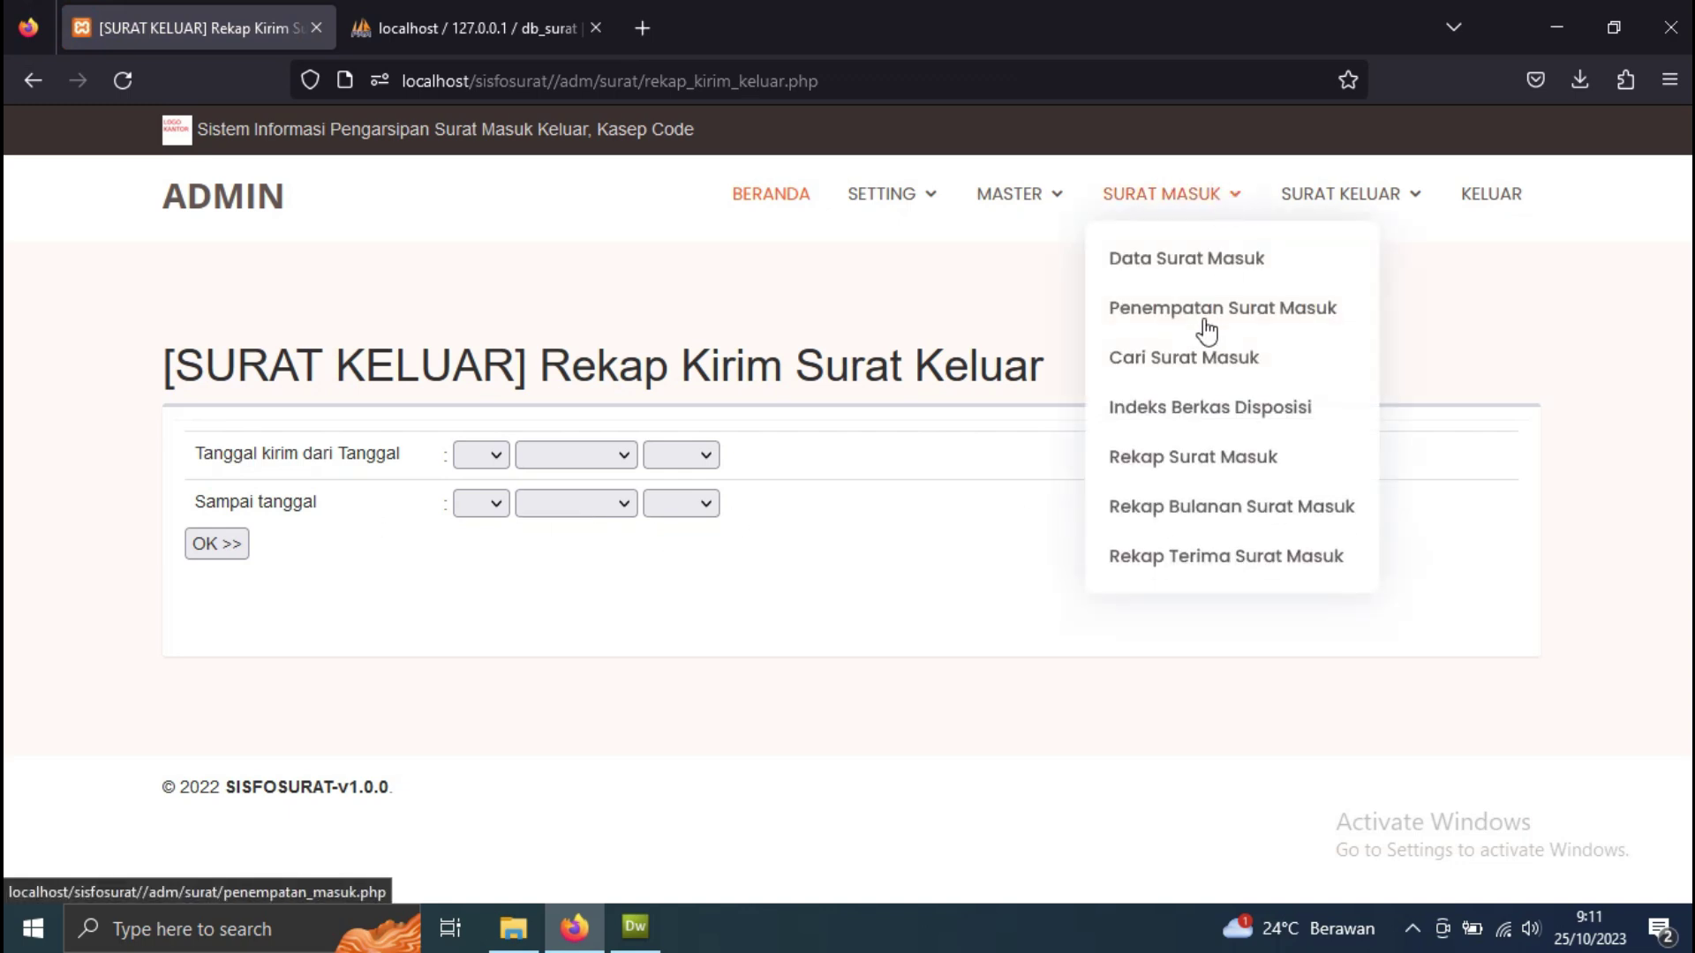
left_click(1217, 565)
left_click(500, 456)
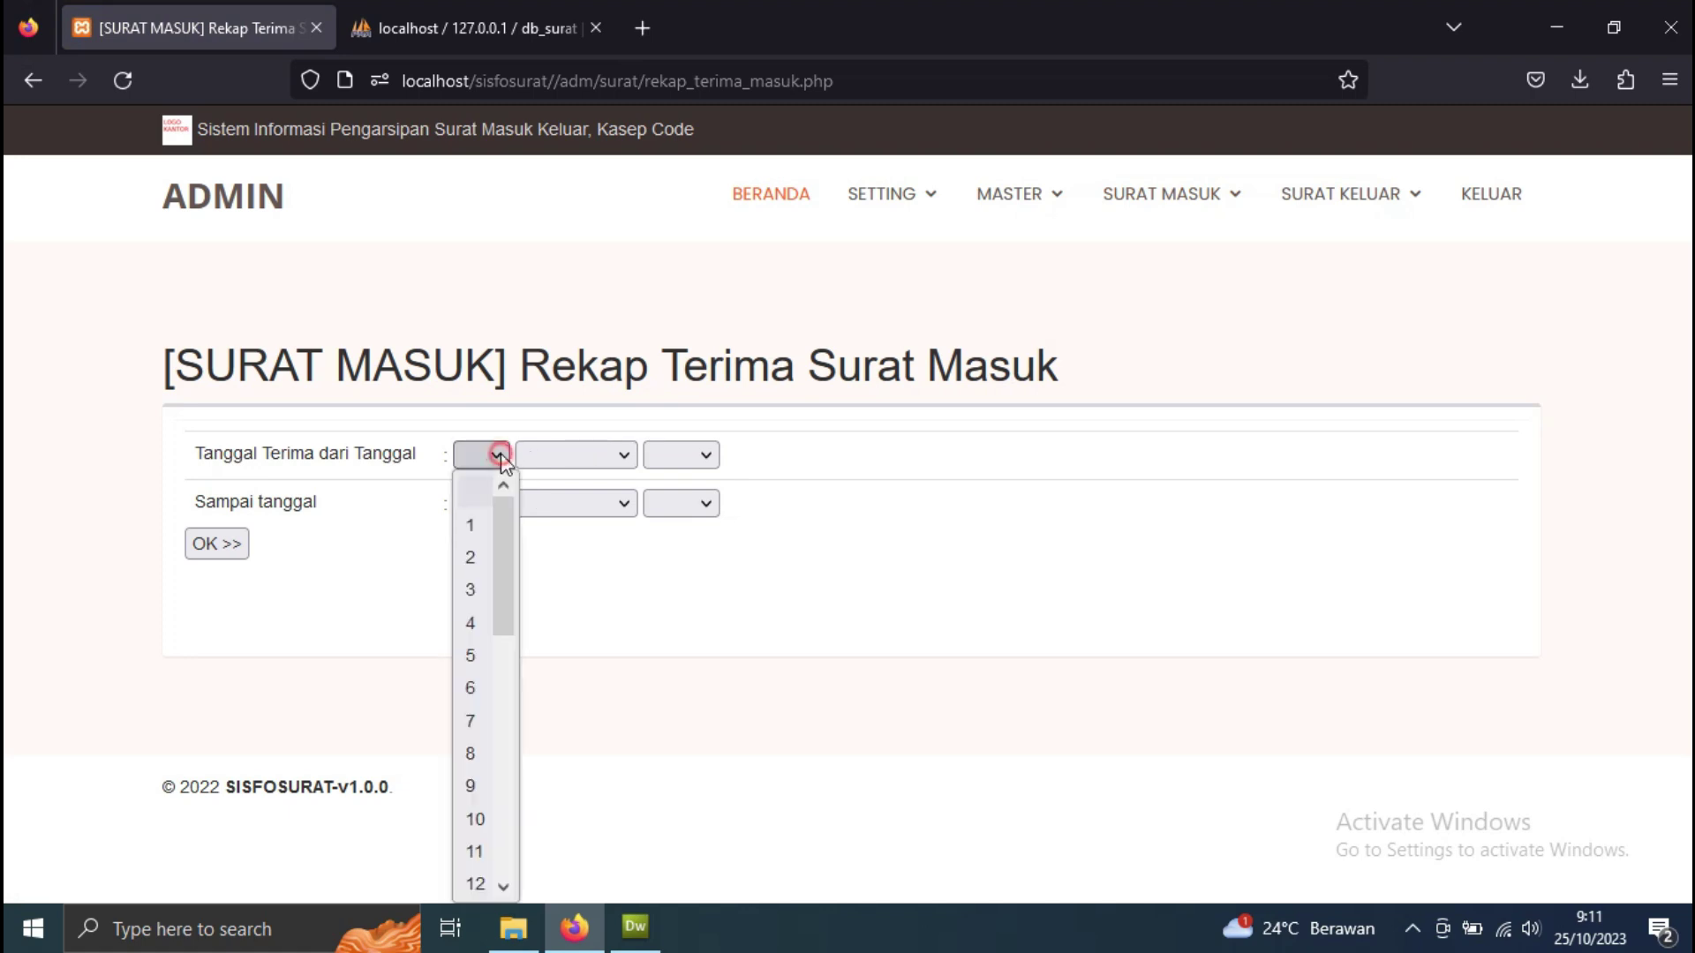
left_click(1041, 554)
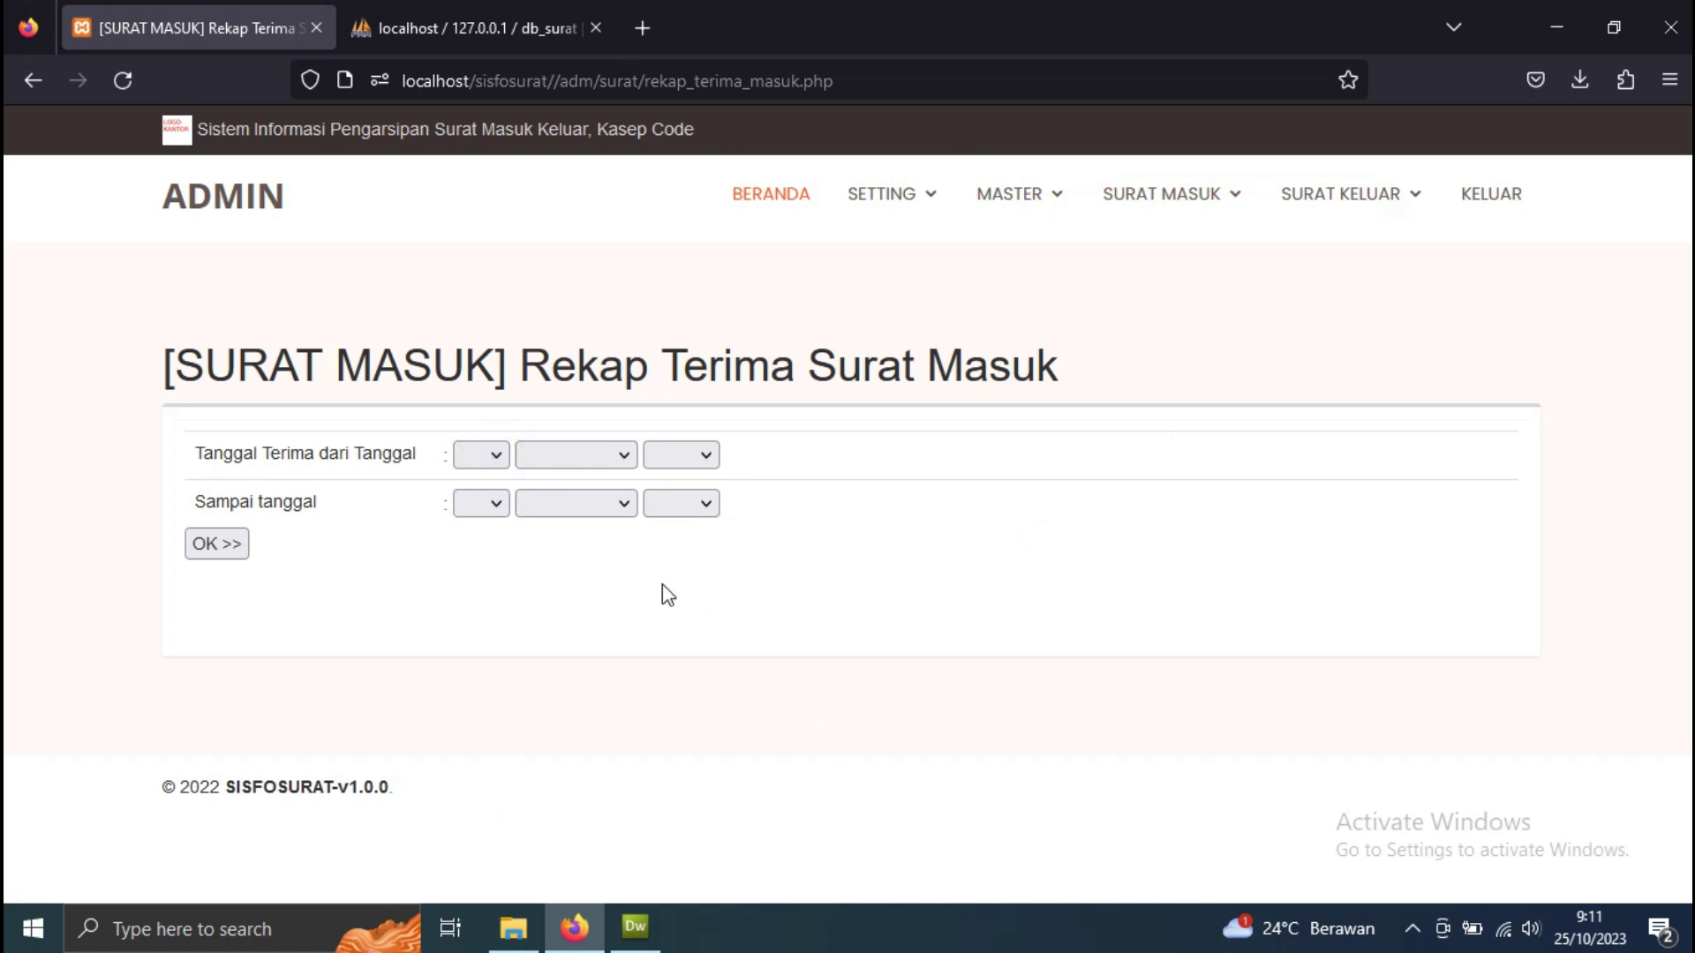
left_click(495, 456)
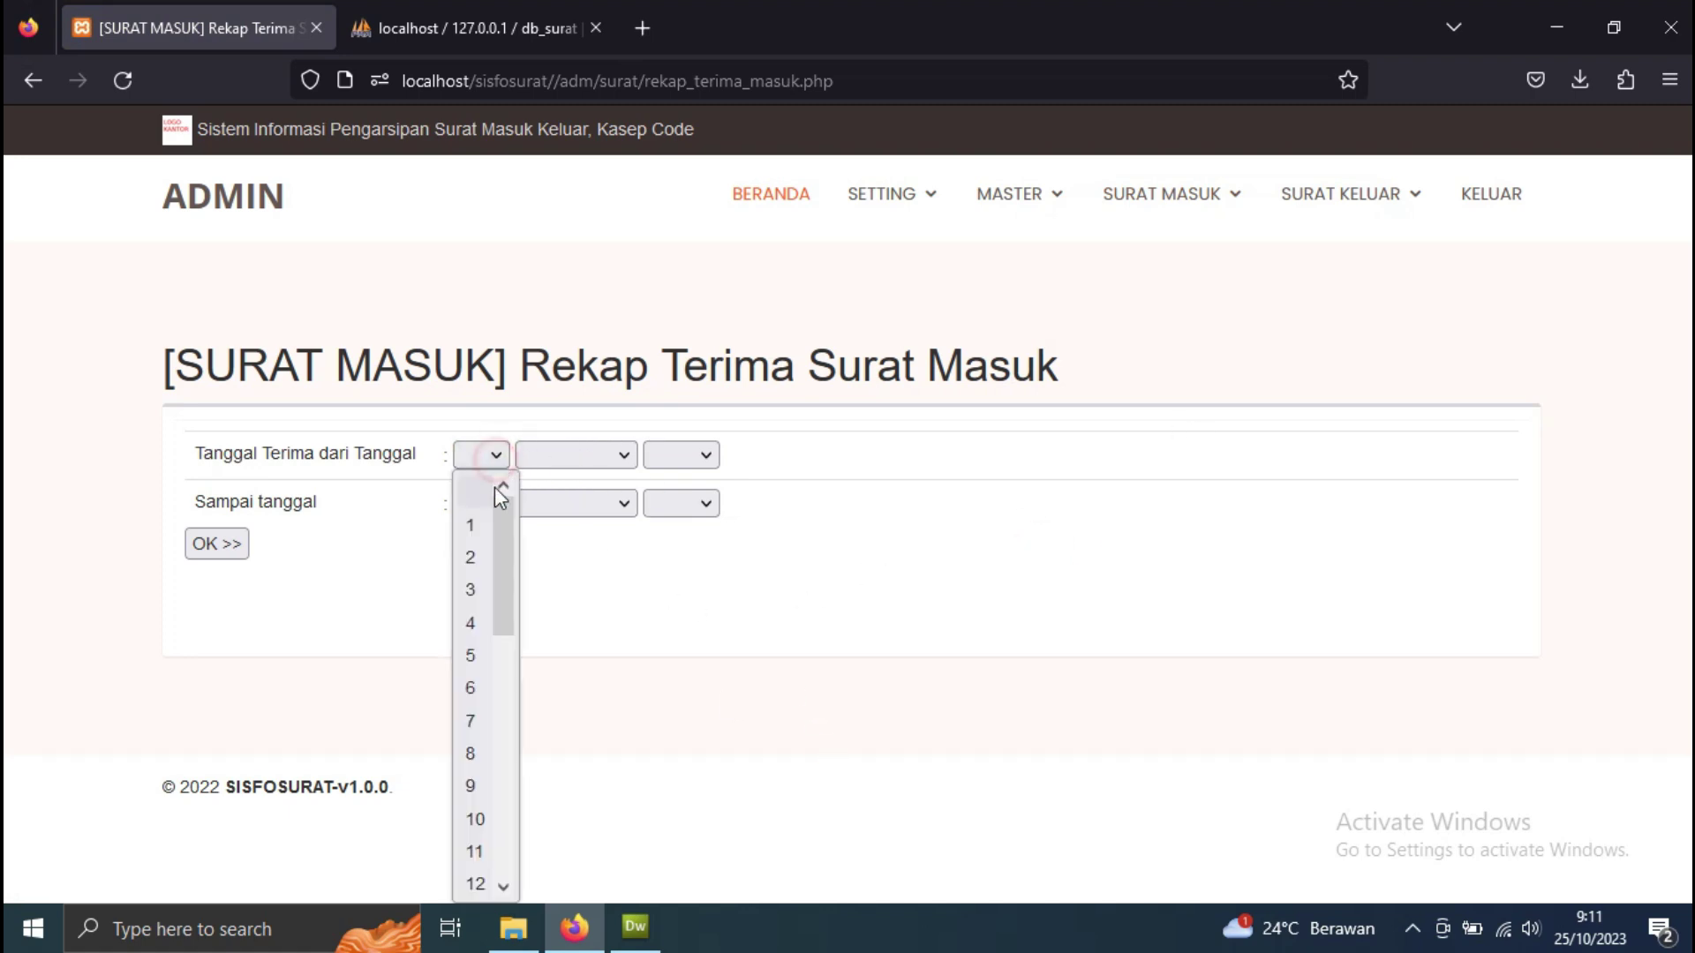
left_click(475, 535)
left_click(588, 461)
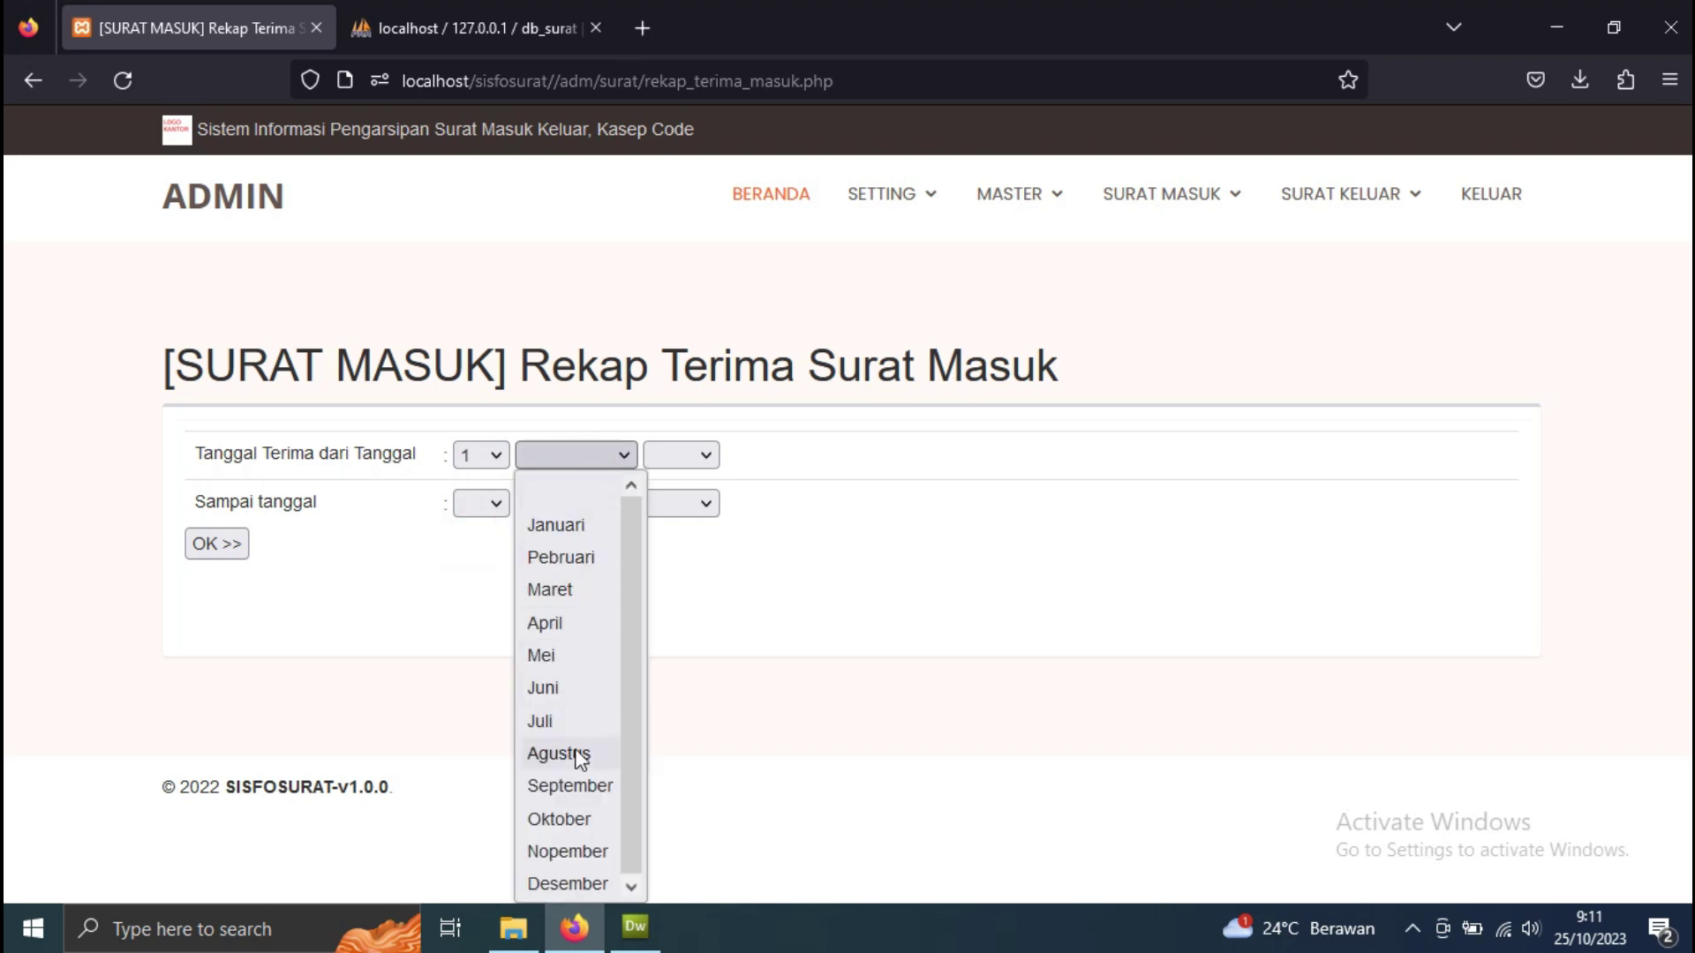
left_click(597, 826)
left_click(682, 455)
left_click(664, 526)
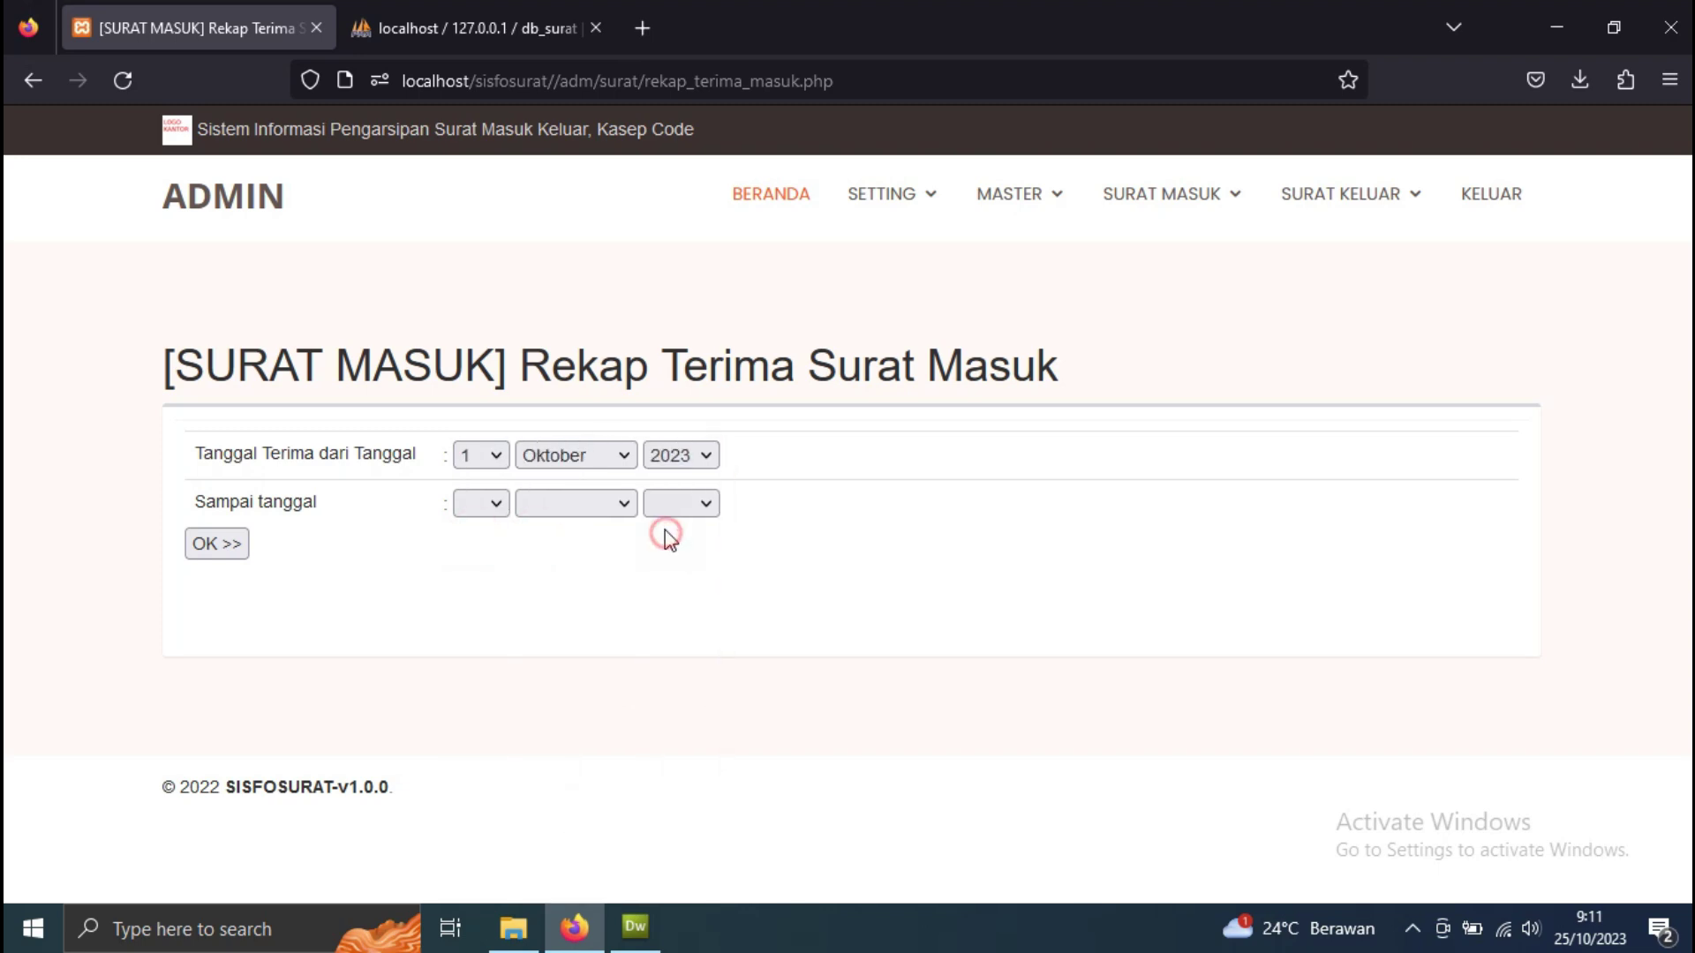
- Set the recap's end date to 31 Oktober 2023 and generate the received-letter recap
left_click(495, 503)
scroll(503, 865, "down", 5)
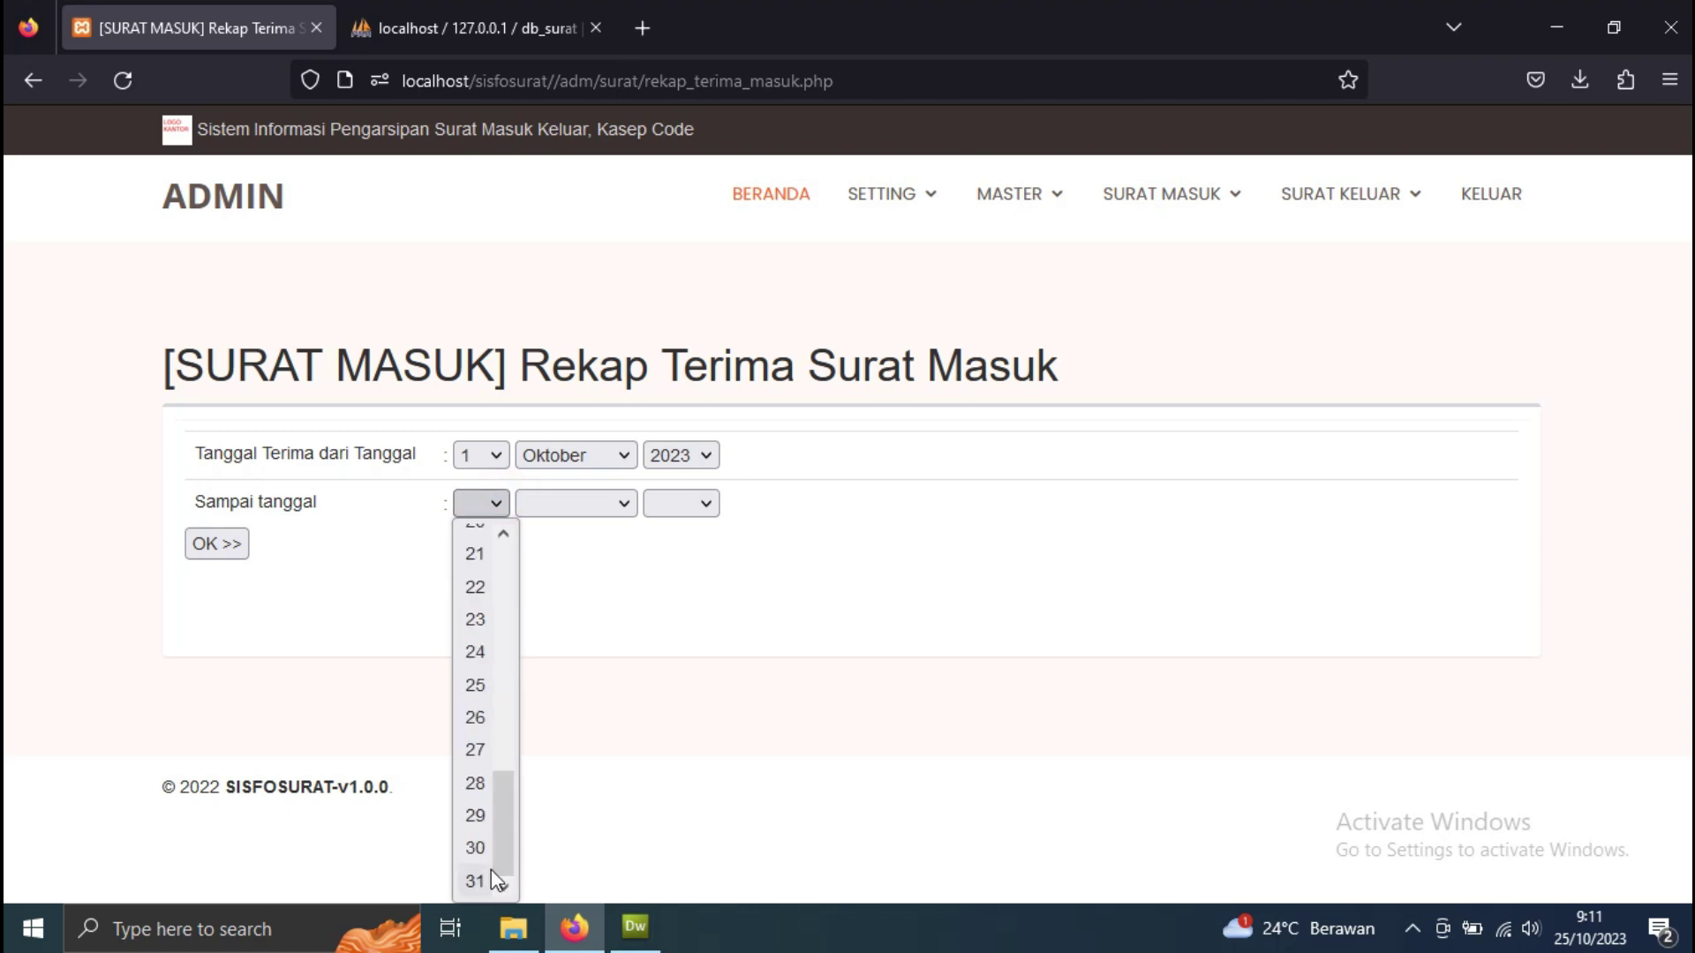
left_click(487, 880)
left_click(600, 504)
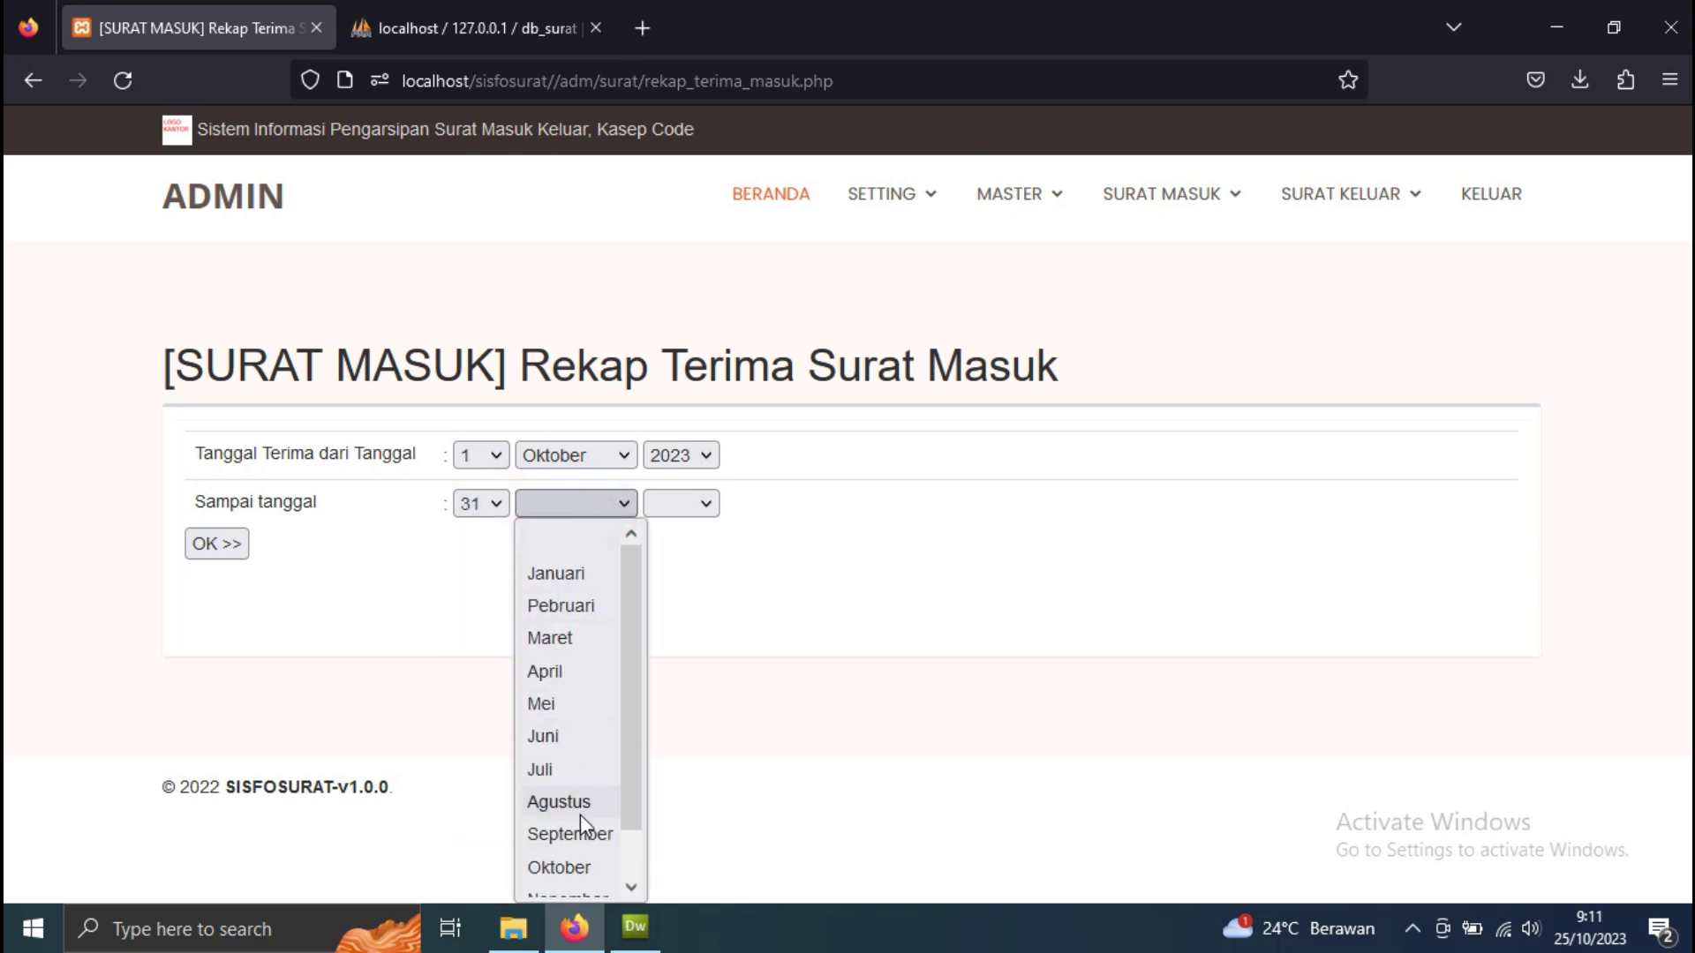
left_click(584, 863)
left_click(697, 509)
left_click(678, 571)
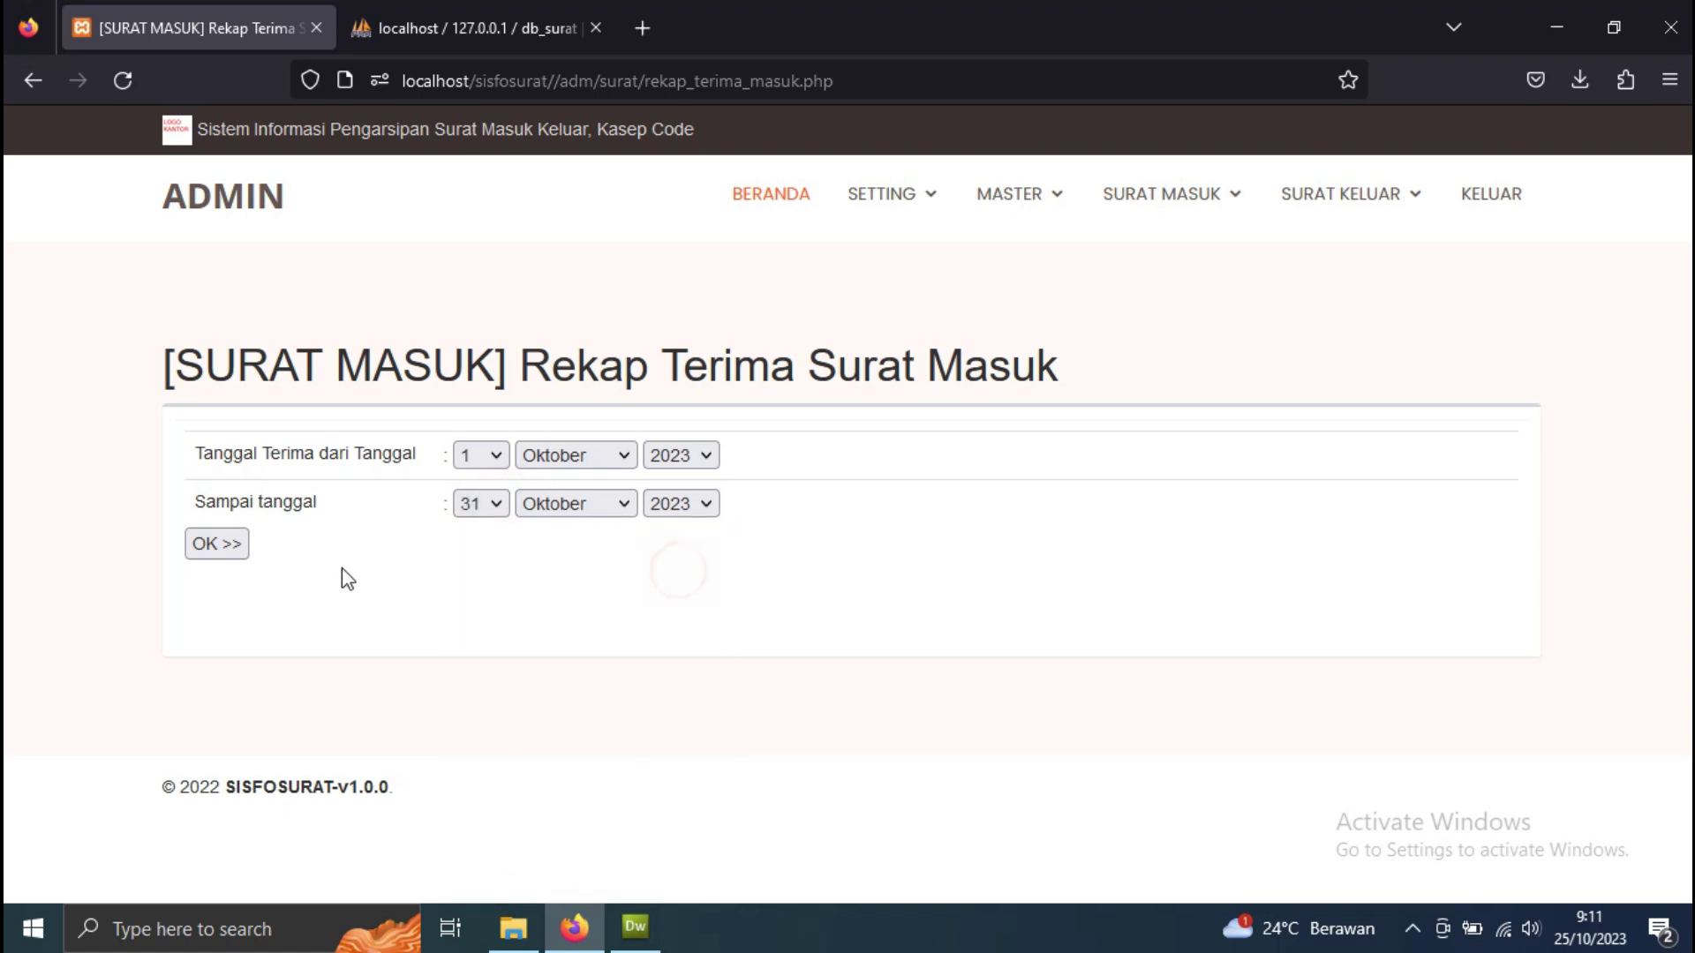
left_click(232, 548)
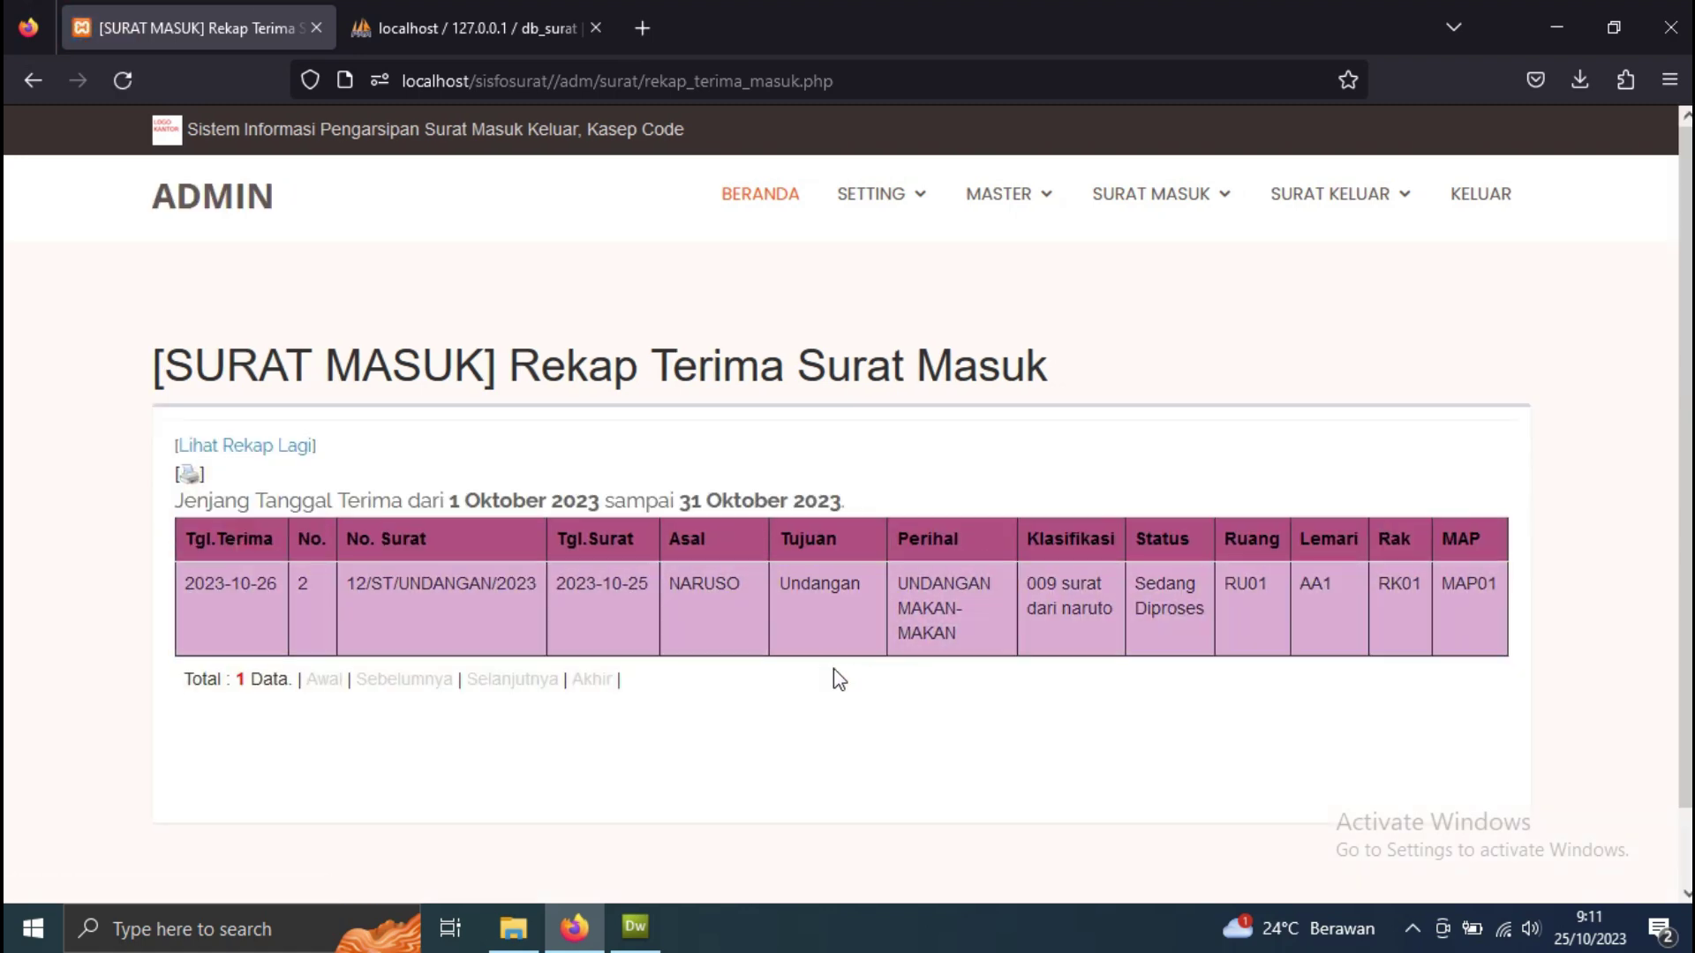
- Open the Data Surat Keluar list of outgoing letters
mouse_move(1337, 195)
left_click(1386, 256)
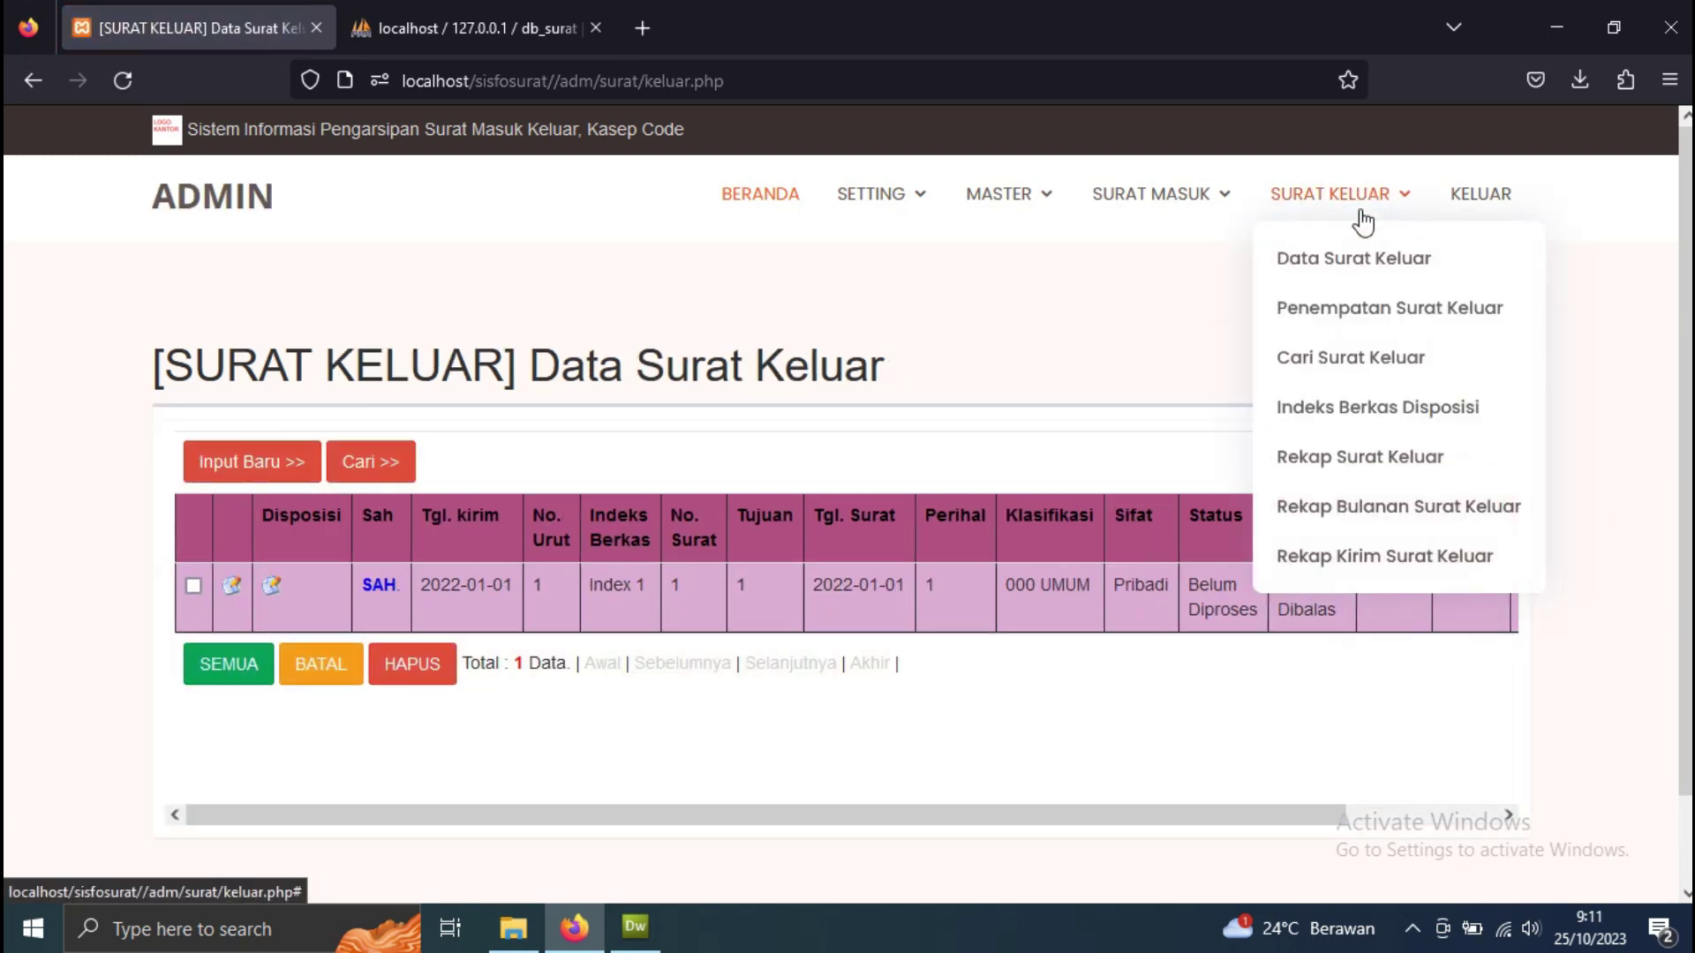
- Start a new outgoing letter entry and set its Tanggal Penyelesaian to 25 Oktober 2023
left_click(286, 472)
left_click(413, 521)
scroll(412, 436, "down", 2)
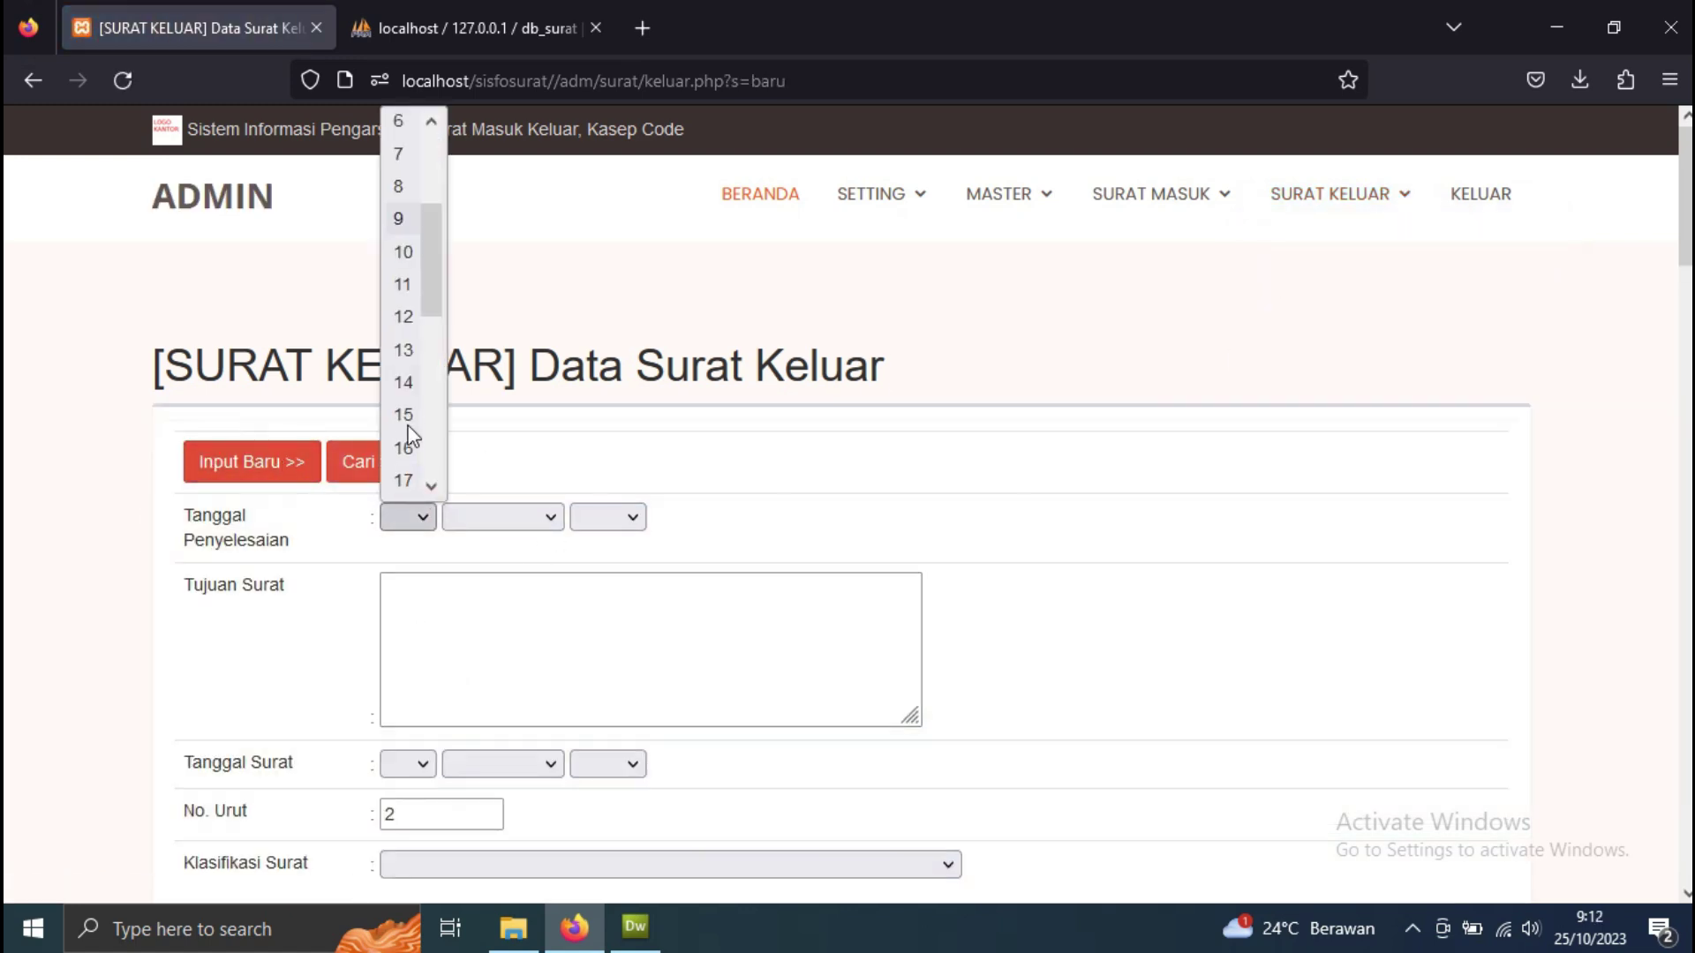
scroll(412, 436, "down", 3)
left_click(412, 284)
left_click(465, 519)
left_click(481, 423)
left_click(499, 519)
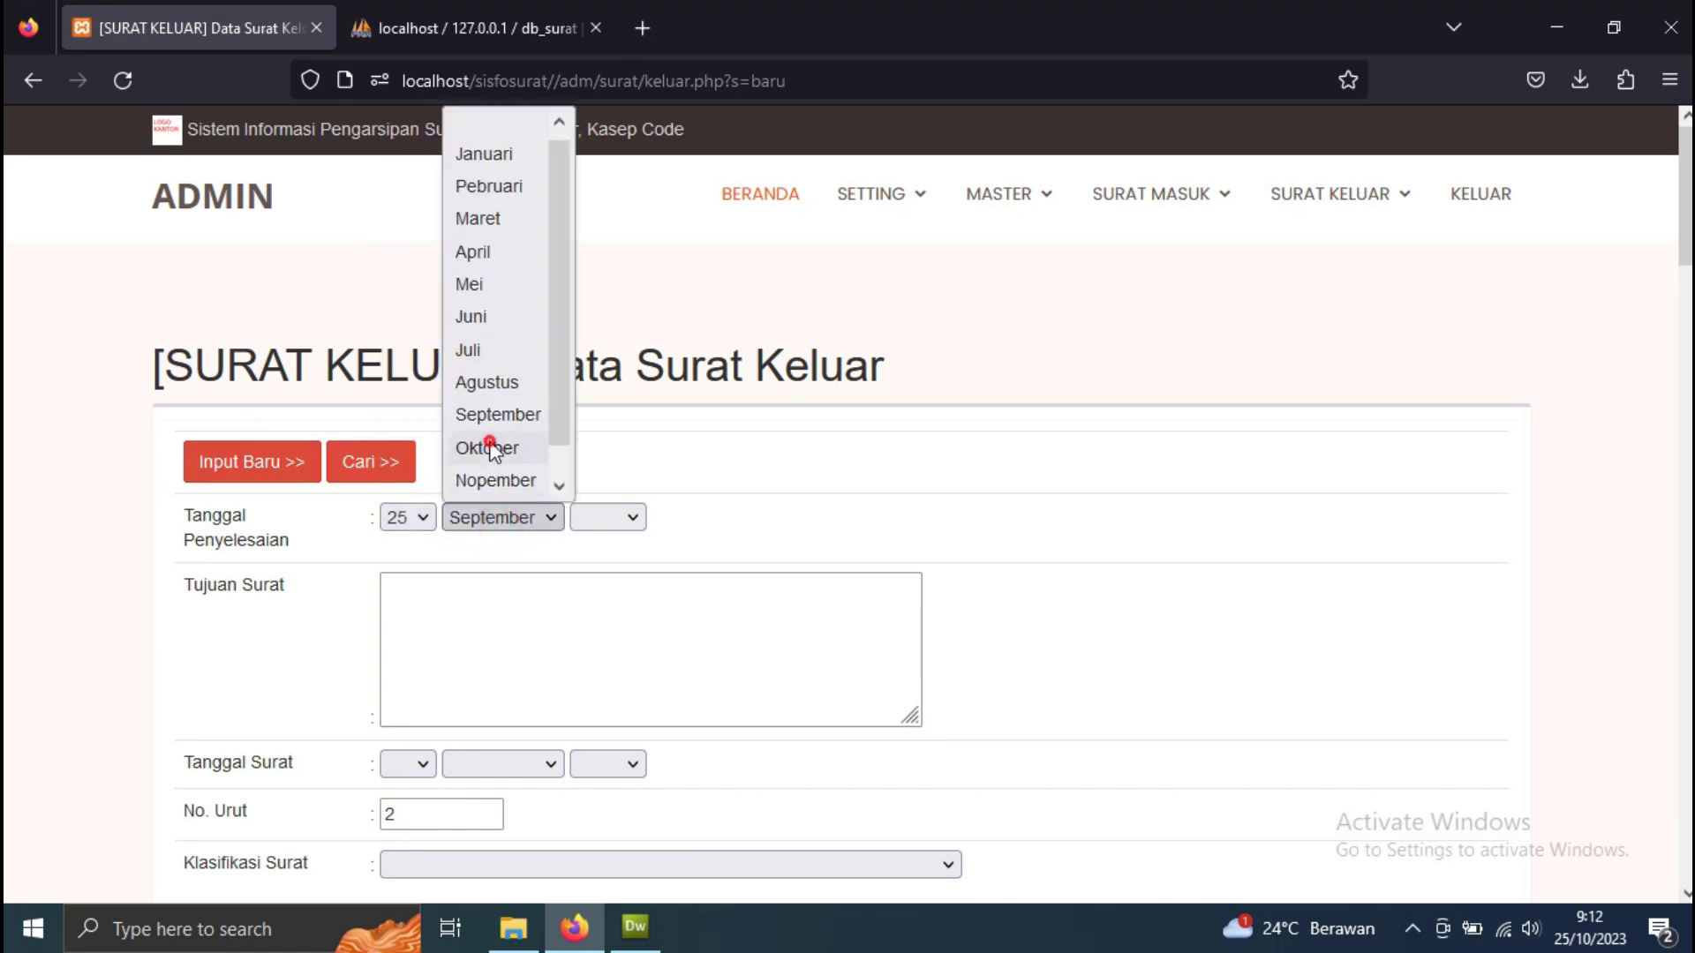
left_click(491, 453)
left_click(607, 519)
left_click(626, 593)
- Enter FSDFDF as the first Tujuan Surat and set Tanggal Surat to 25 Oktober 2023
left_click(554, 618)
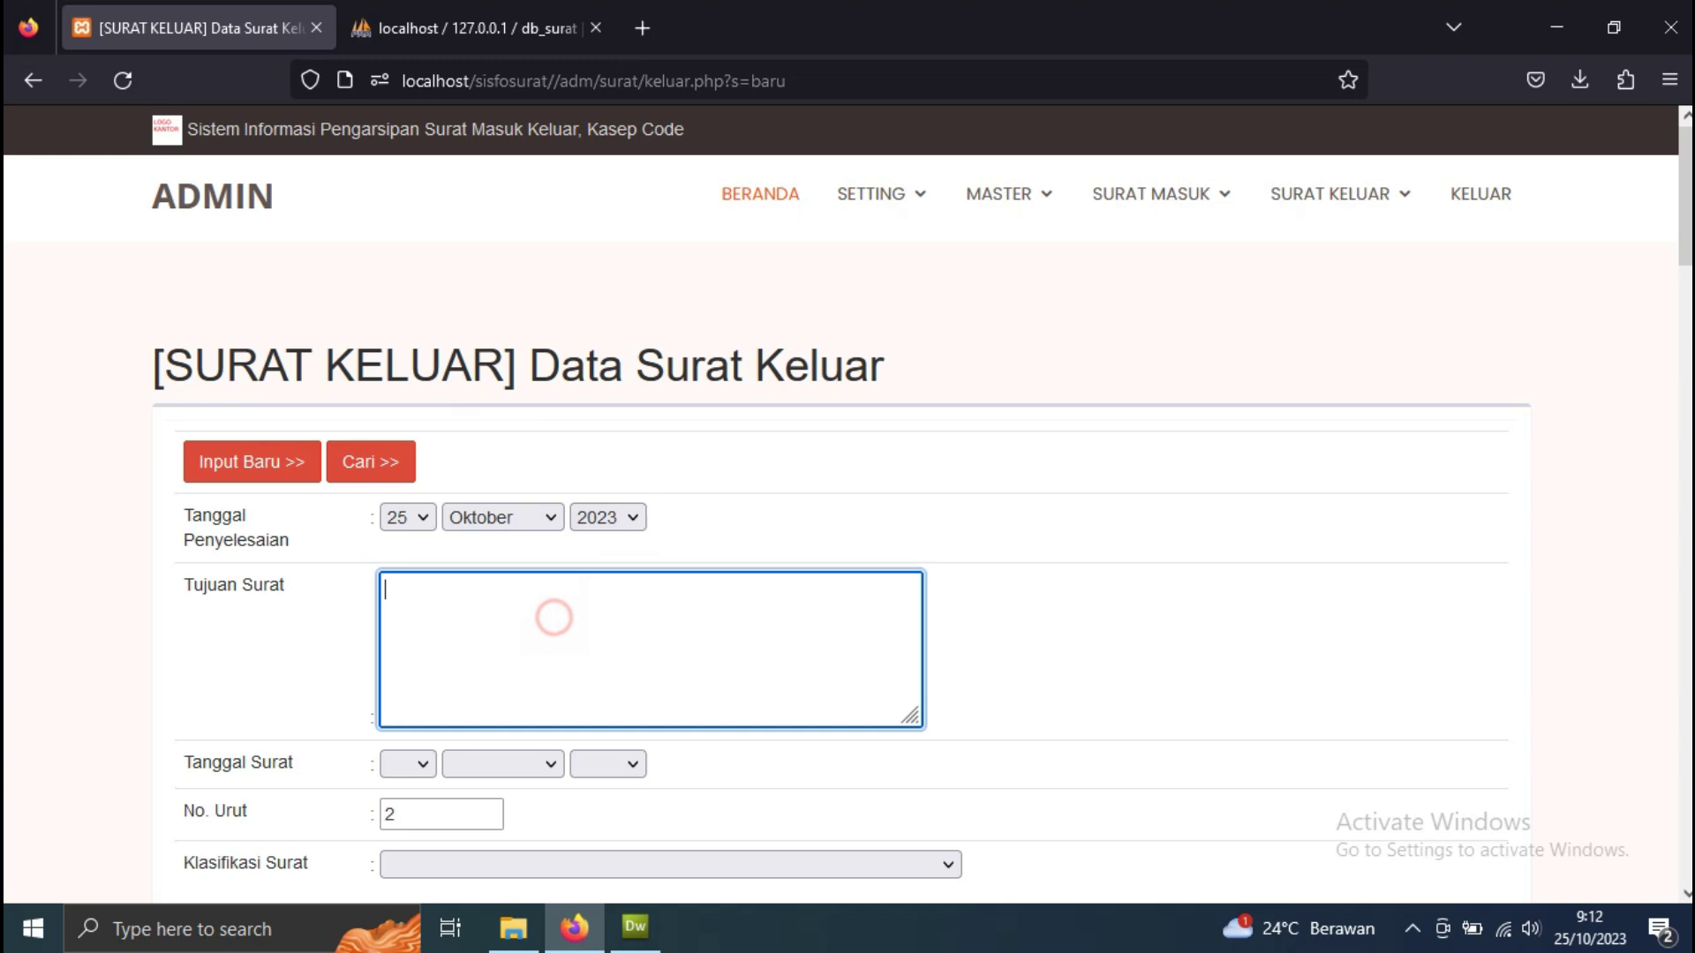
type("FSDFDF")
scroll(427, 611, "down", 3)
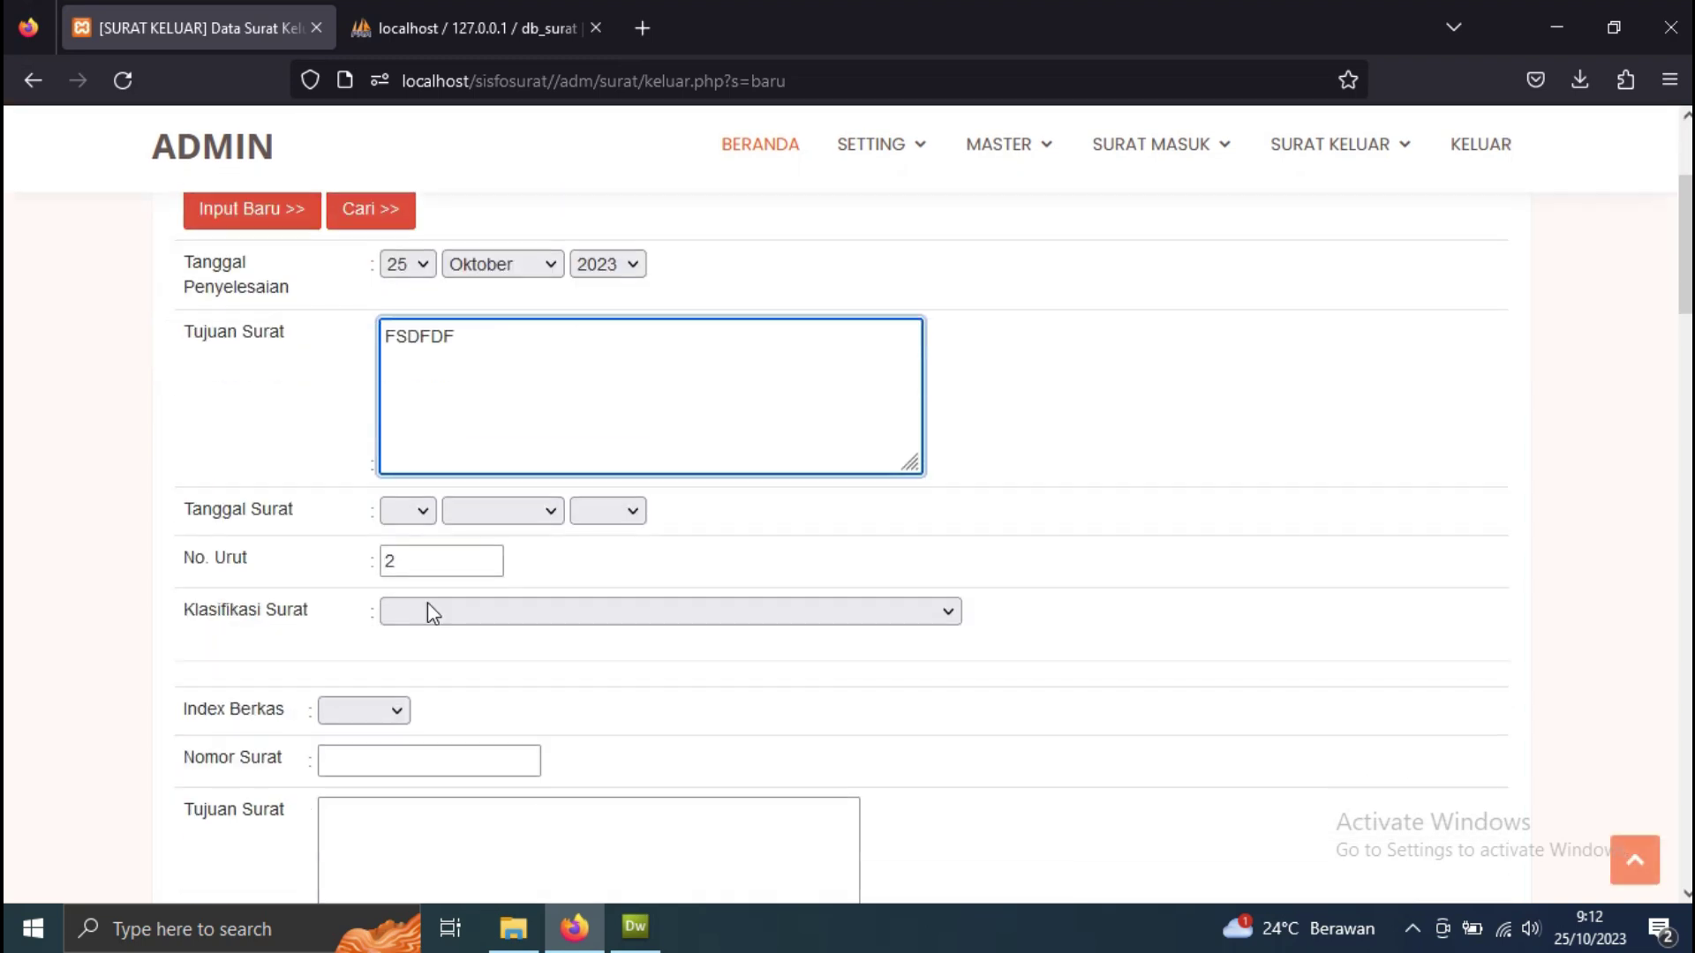
left_click(417, 512)
scroll(408, 460, "down", 6)
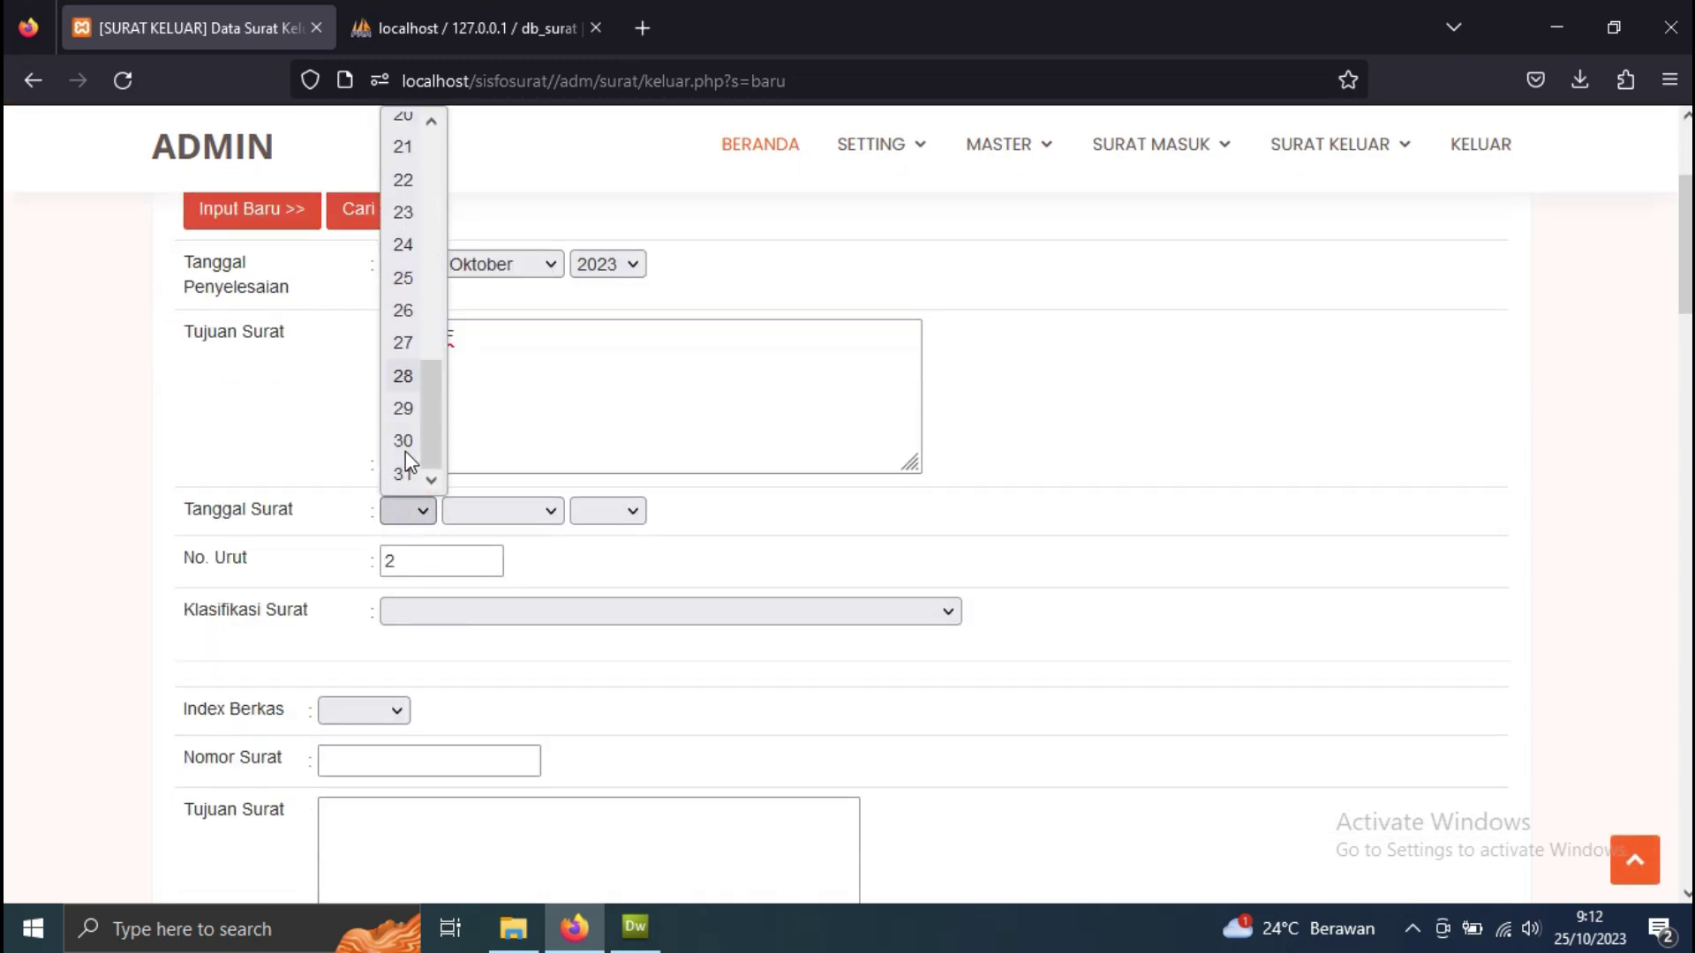
left_click(406, 281)
left_click(517, 506)
left_click(503, 446)
left_click(632, 517)
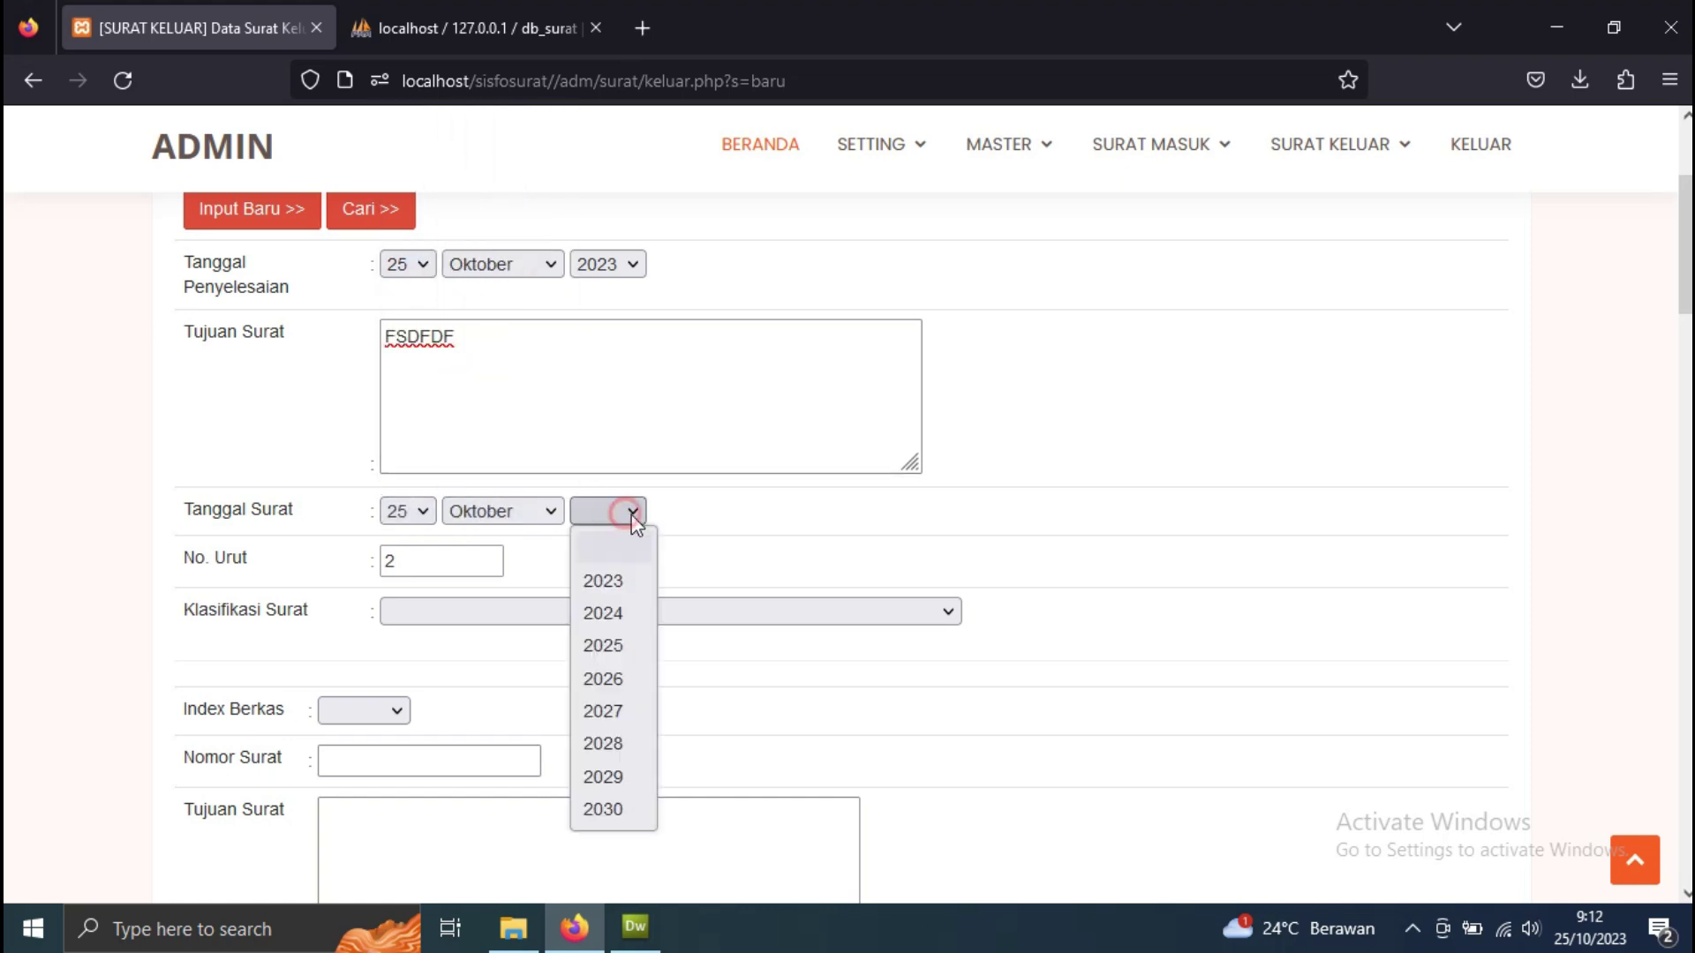
left_click(632, 582)
- Set Klasifikasi Surat to "009 surat dari naruto" and Index Berkas to Index 2
left_click(437, 619)
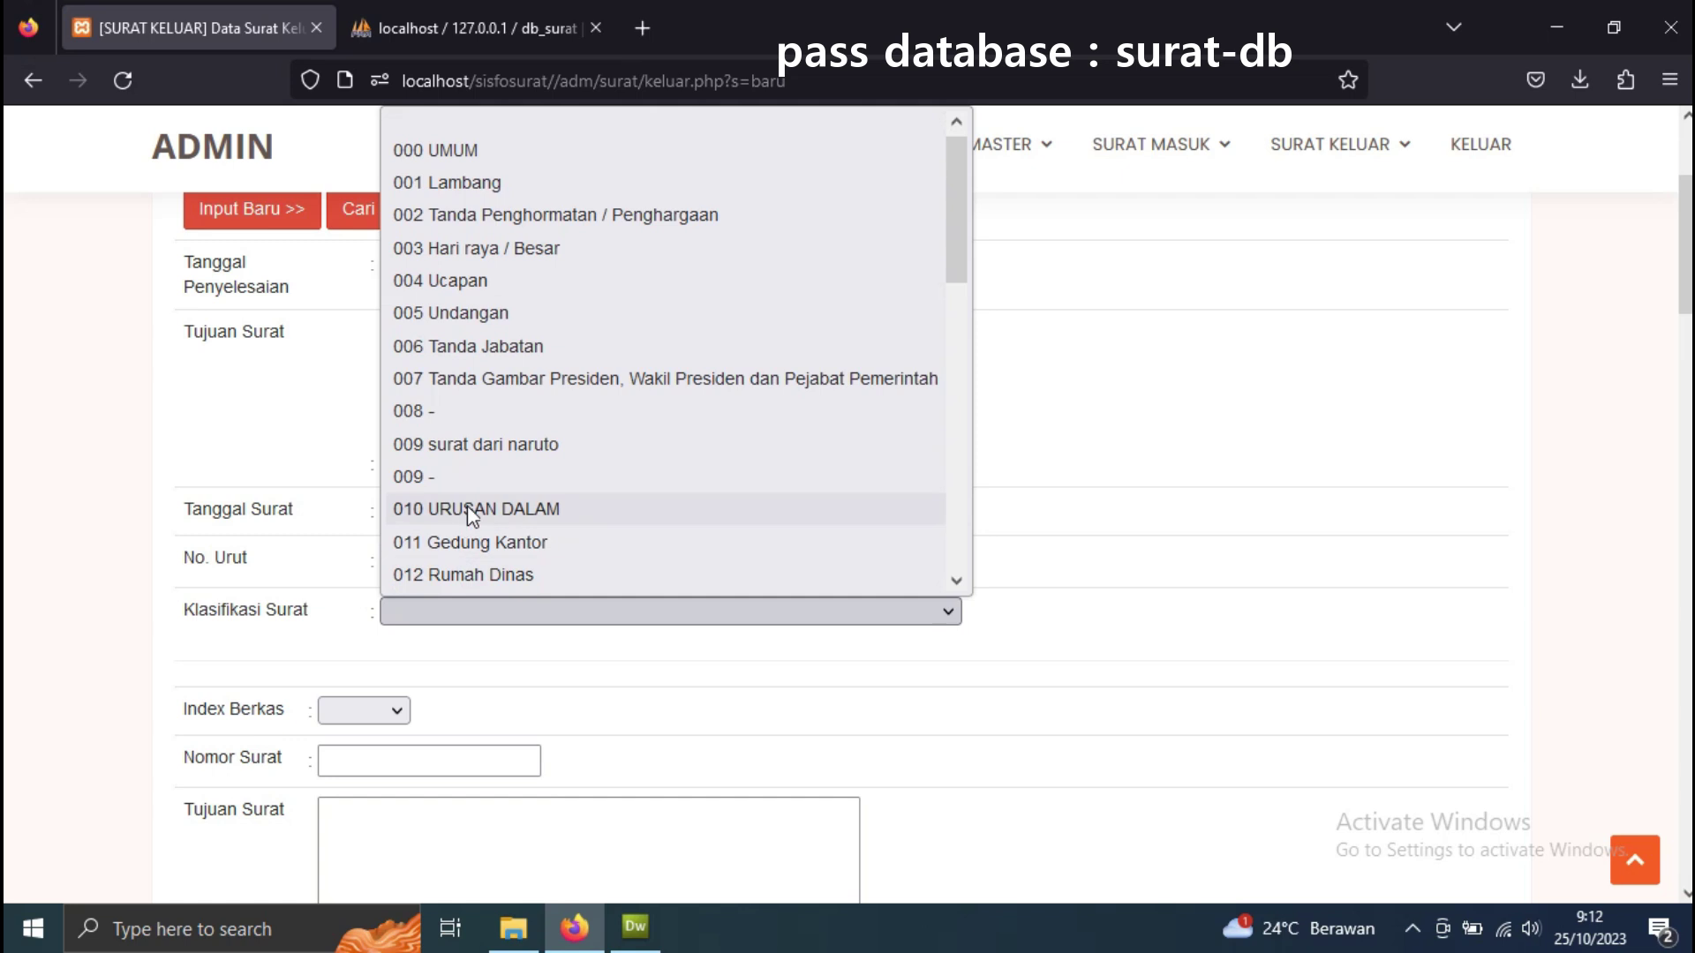
left_click(507, 443)
scroll(503, 553, "down", 3)
left_click(388, 583)
left_click(362, 680)
- Fill in Nomor Surat with 12/ST/UNDAGAN/2023, the second Tujuan Surat with SDAD, and Perihal Isi Ringkas with SDFSDFDSF
left_click(370, 637)
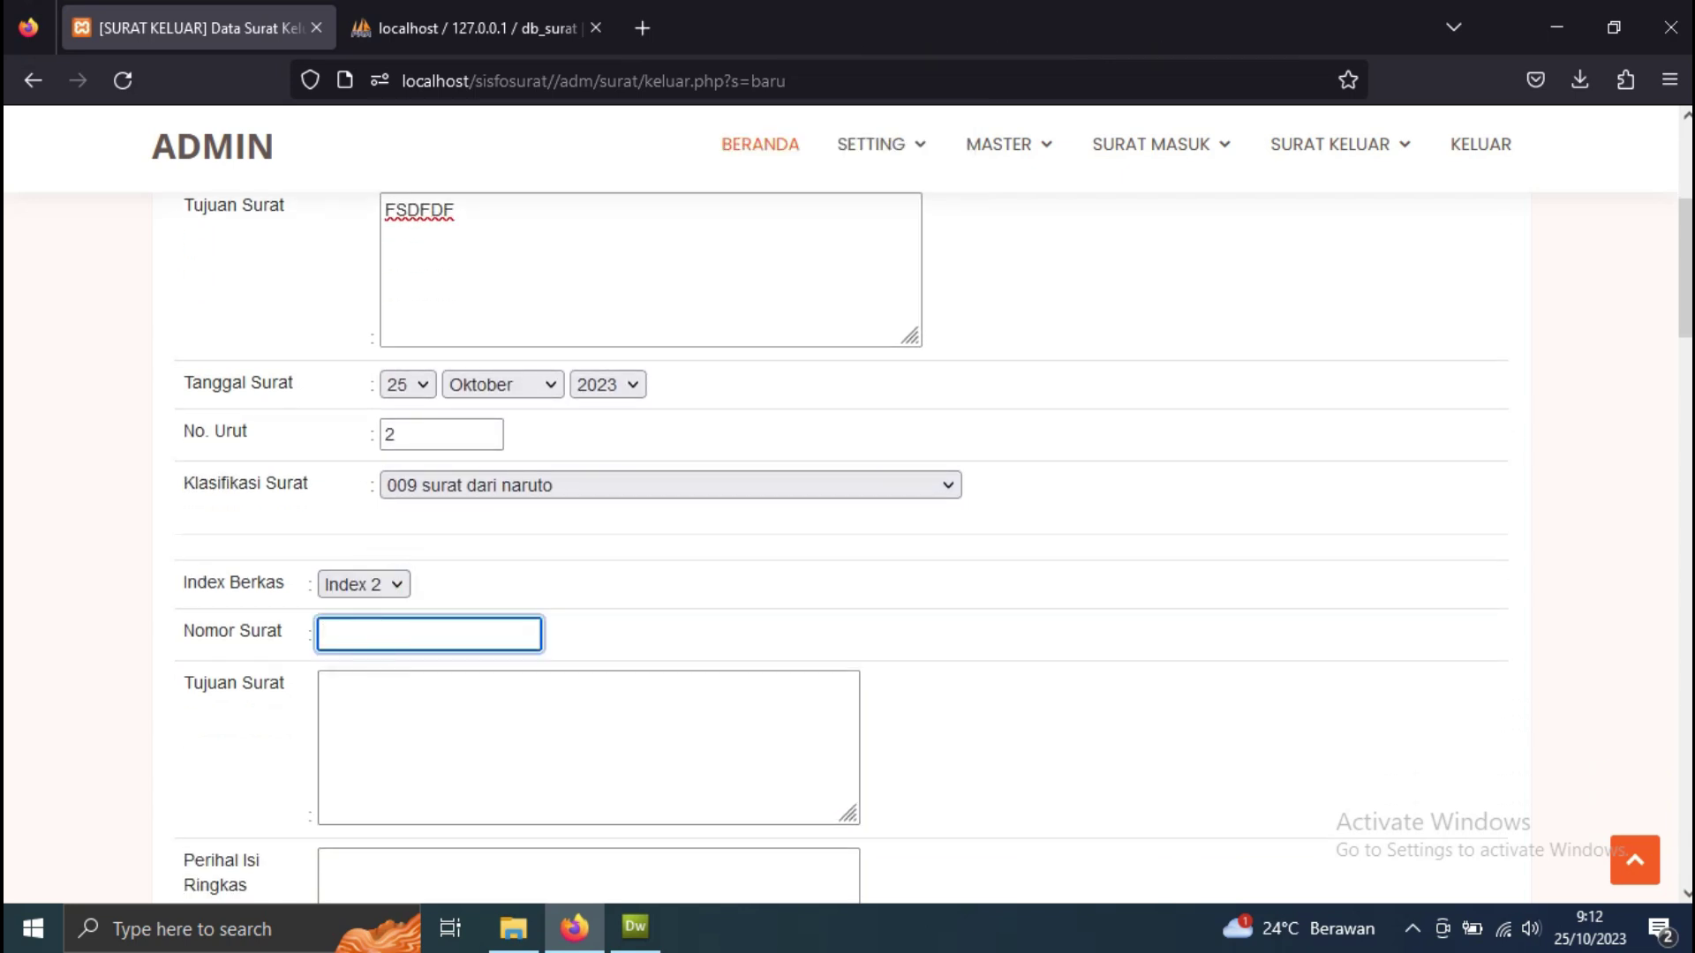
type("12/ST")
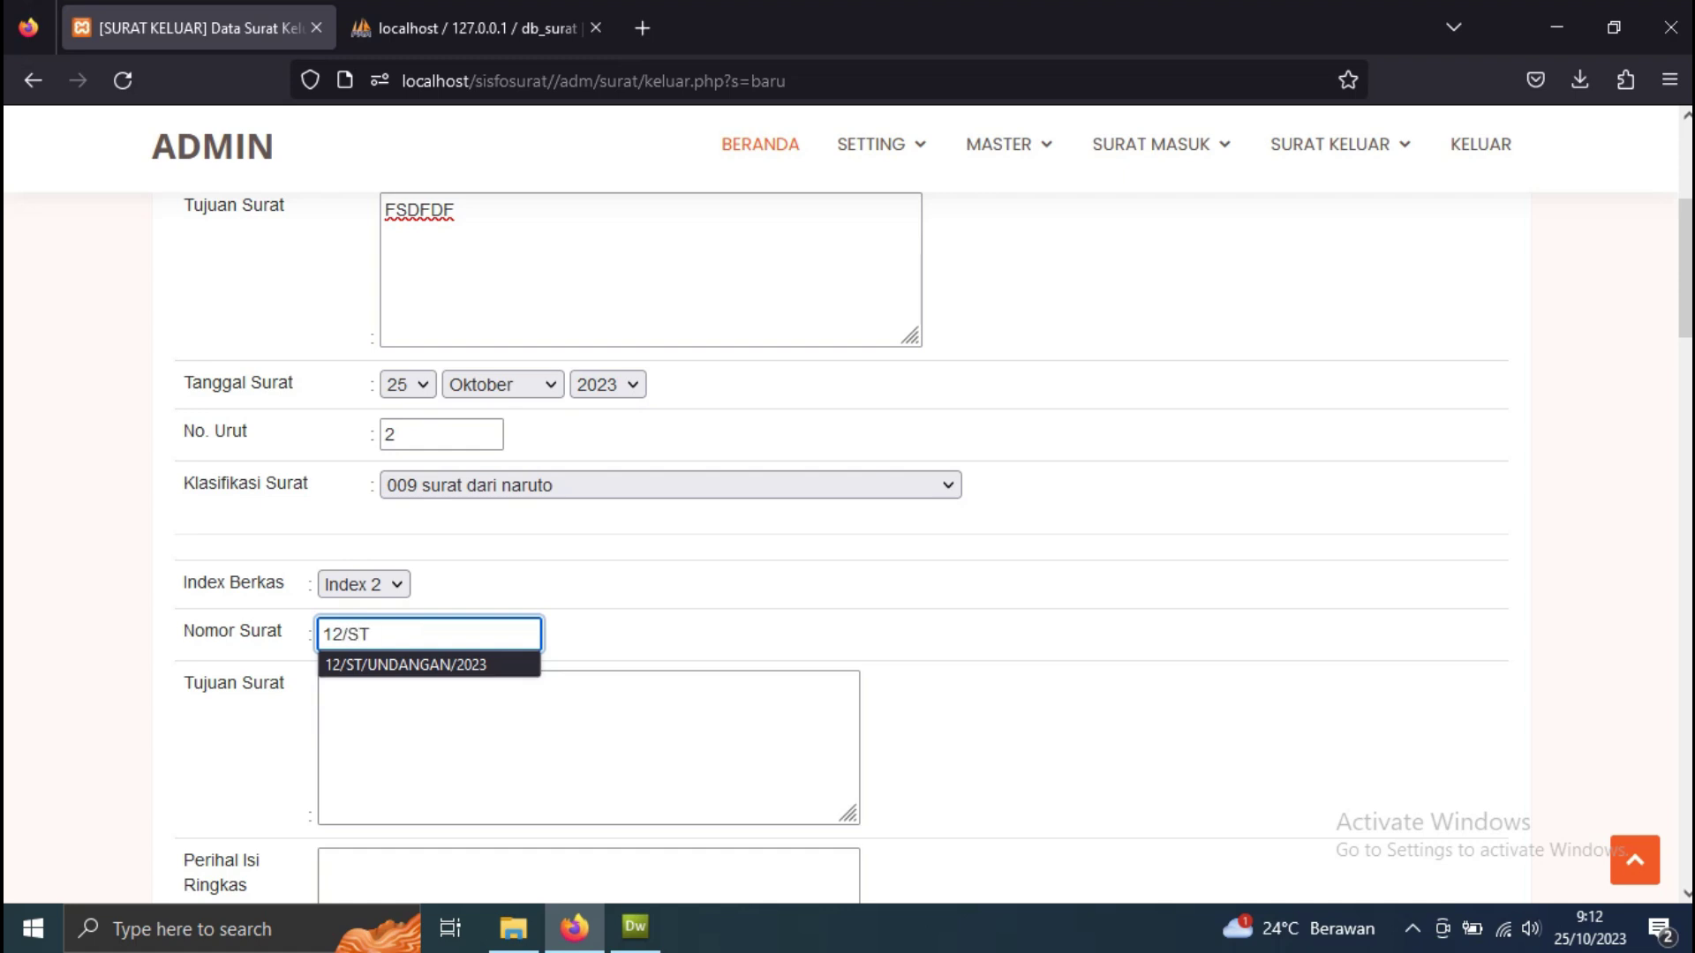
type("/UNDAGAN/2023")
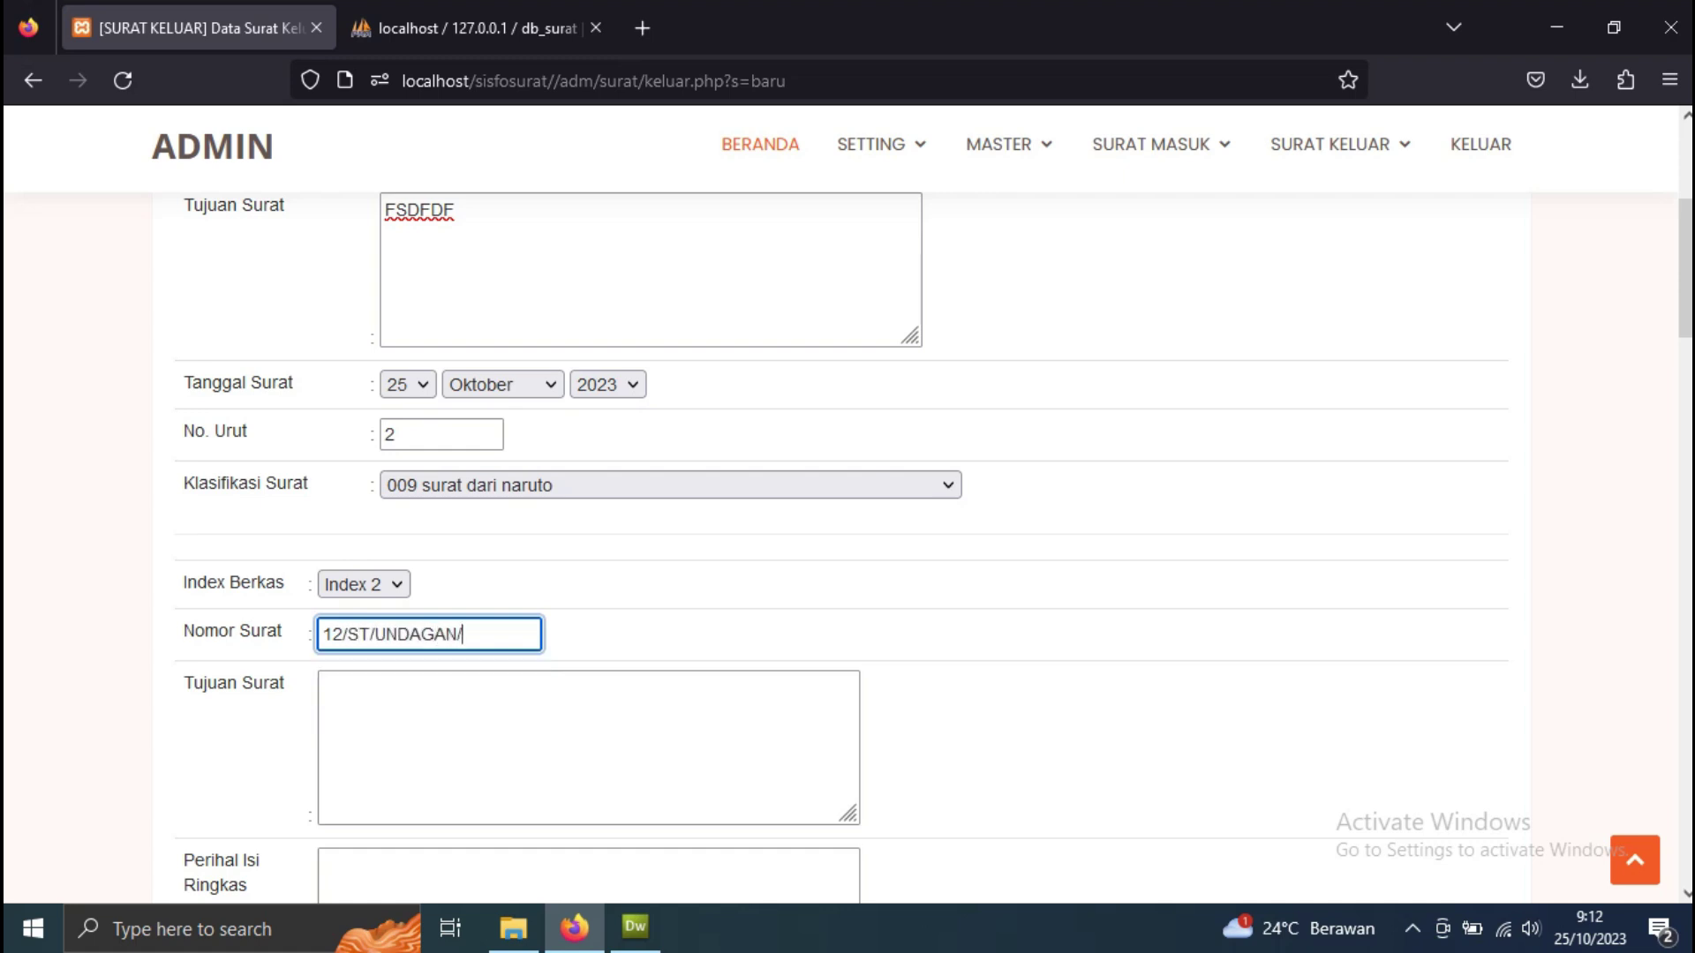
left_click(380, 693)
scroll(379, 688, "down", 3)
left_click(379, 627)
type("SDFSDFDSF")
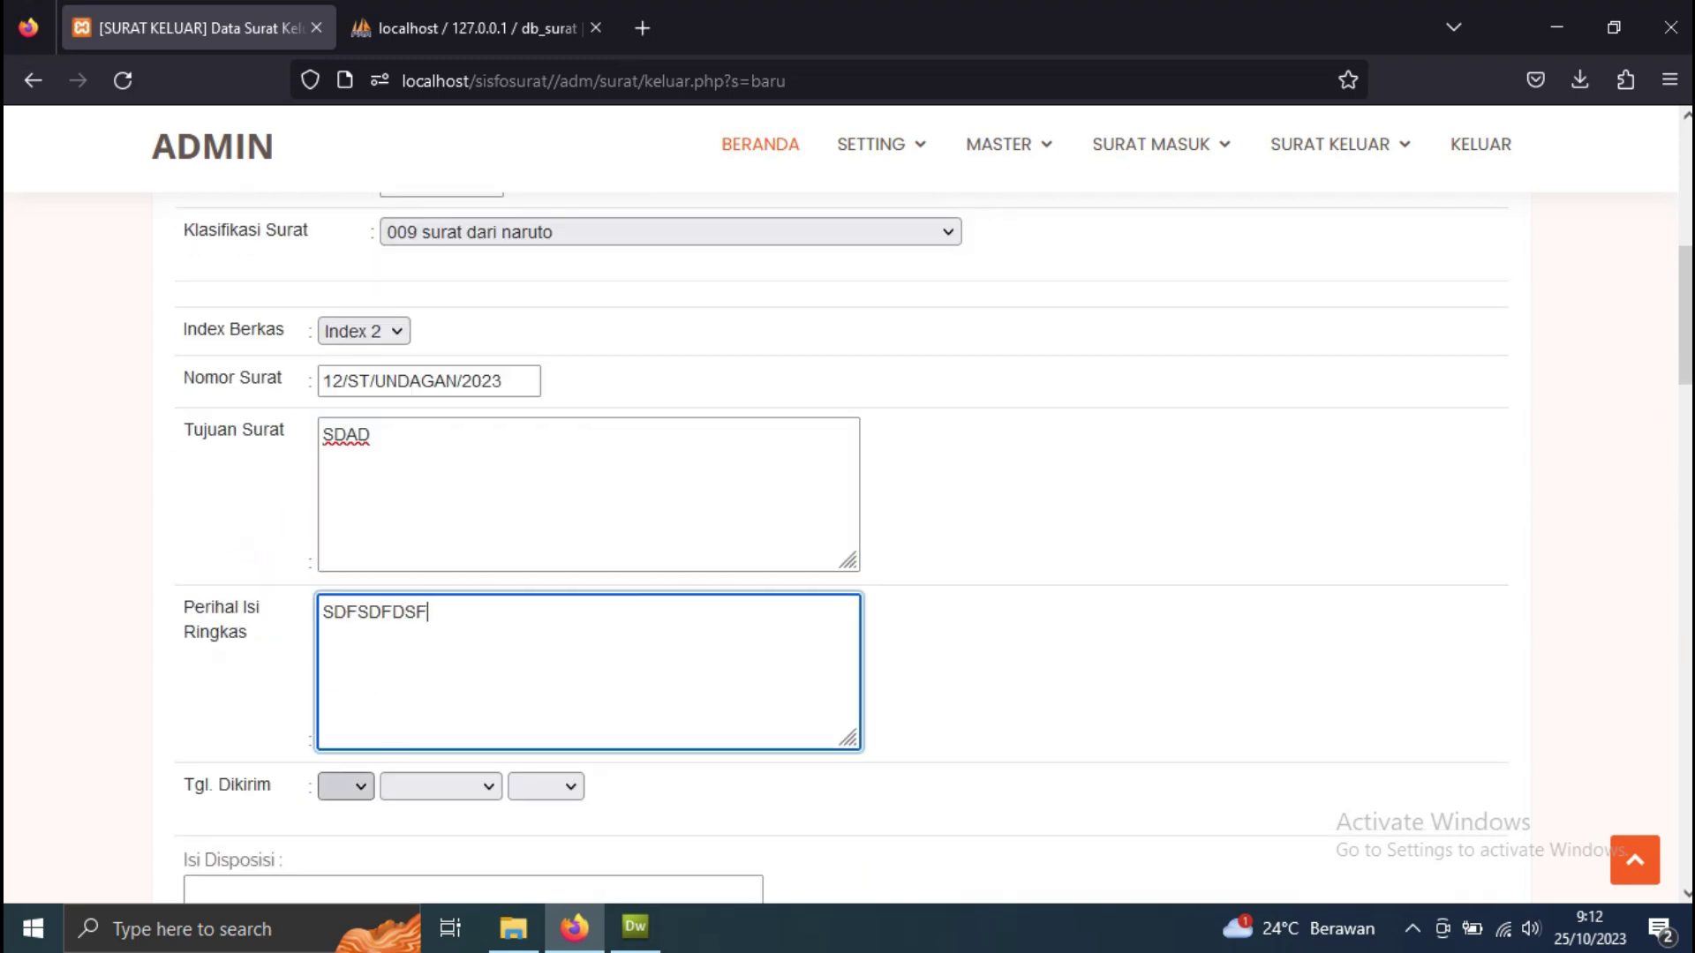
- Set Tgl. Dikirim below Perihal Isi Ringkas to 25 Oktober 2023
left_click(346, 785)
scroll(367, 666, "down", 4)
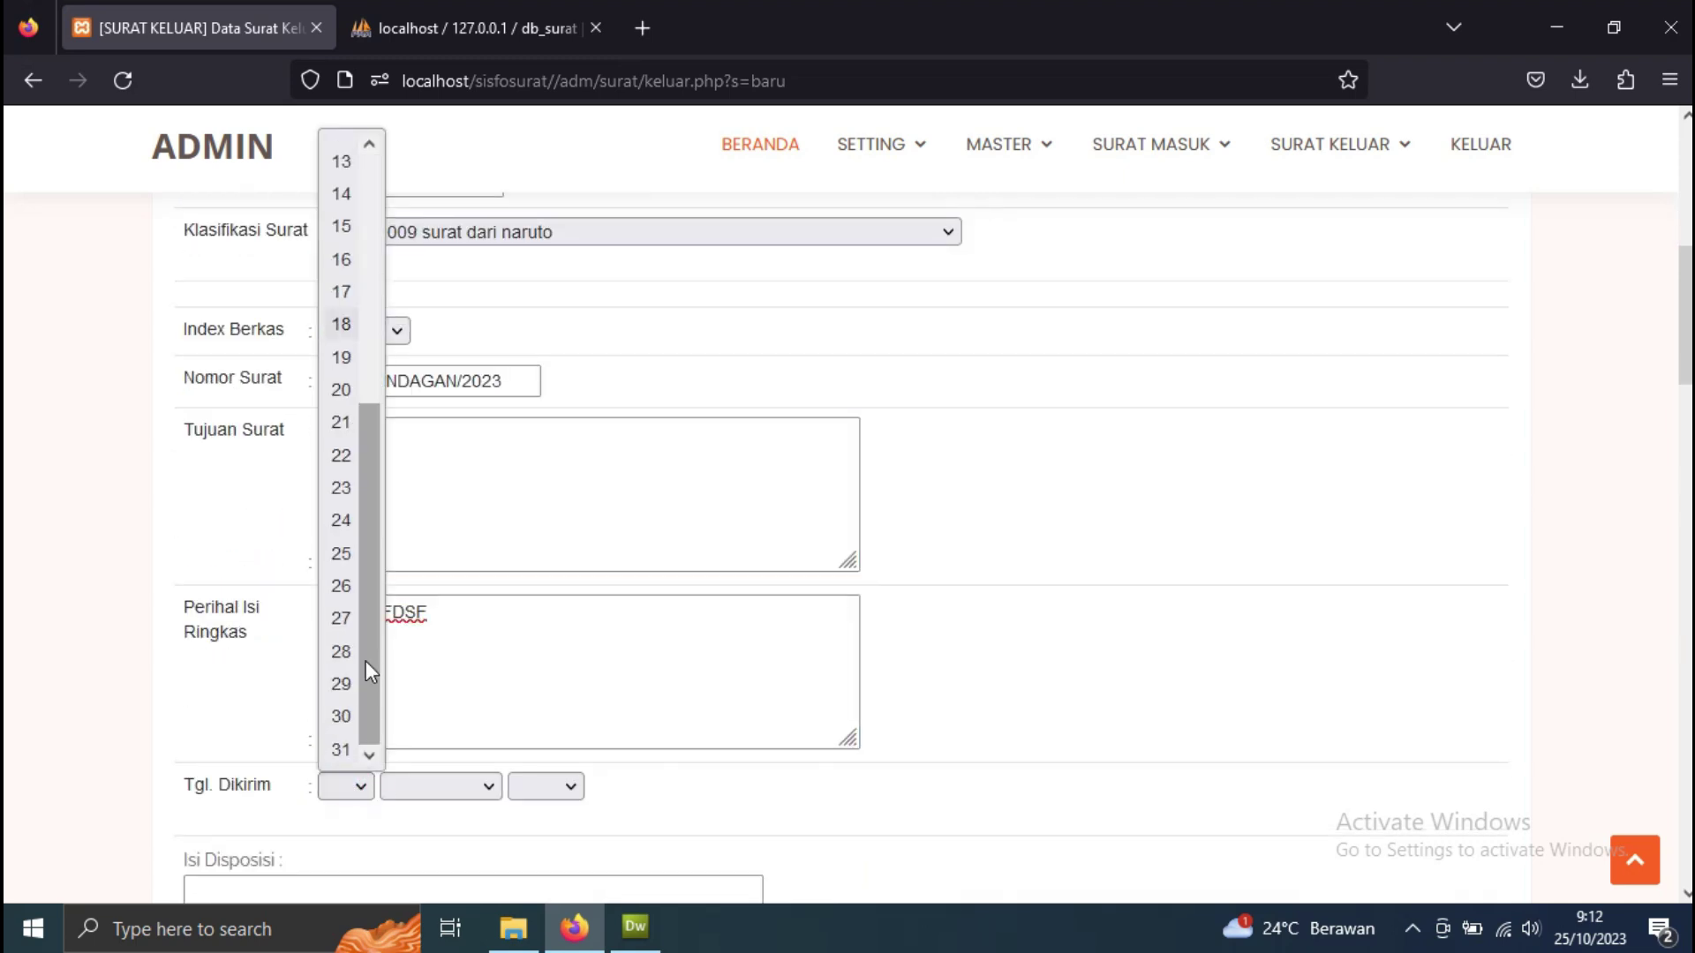
left_click(342, 554)
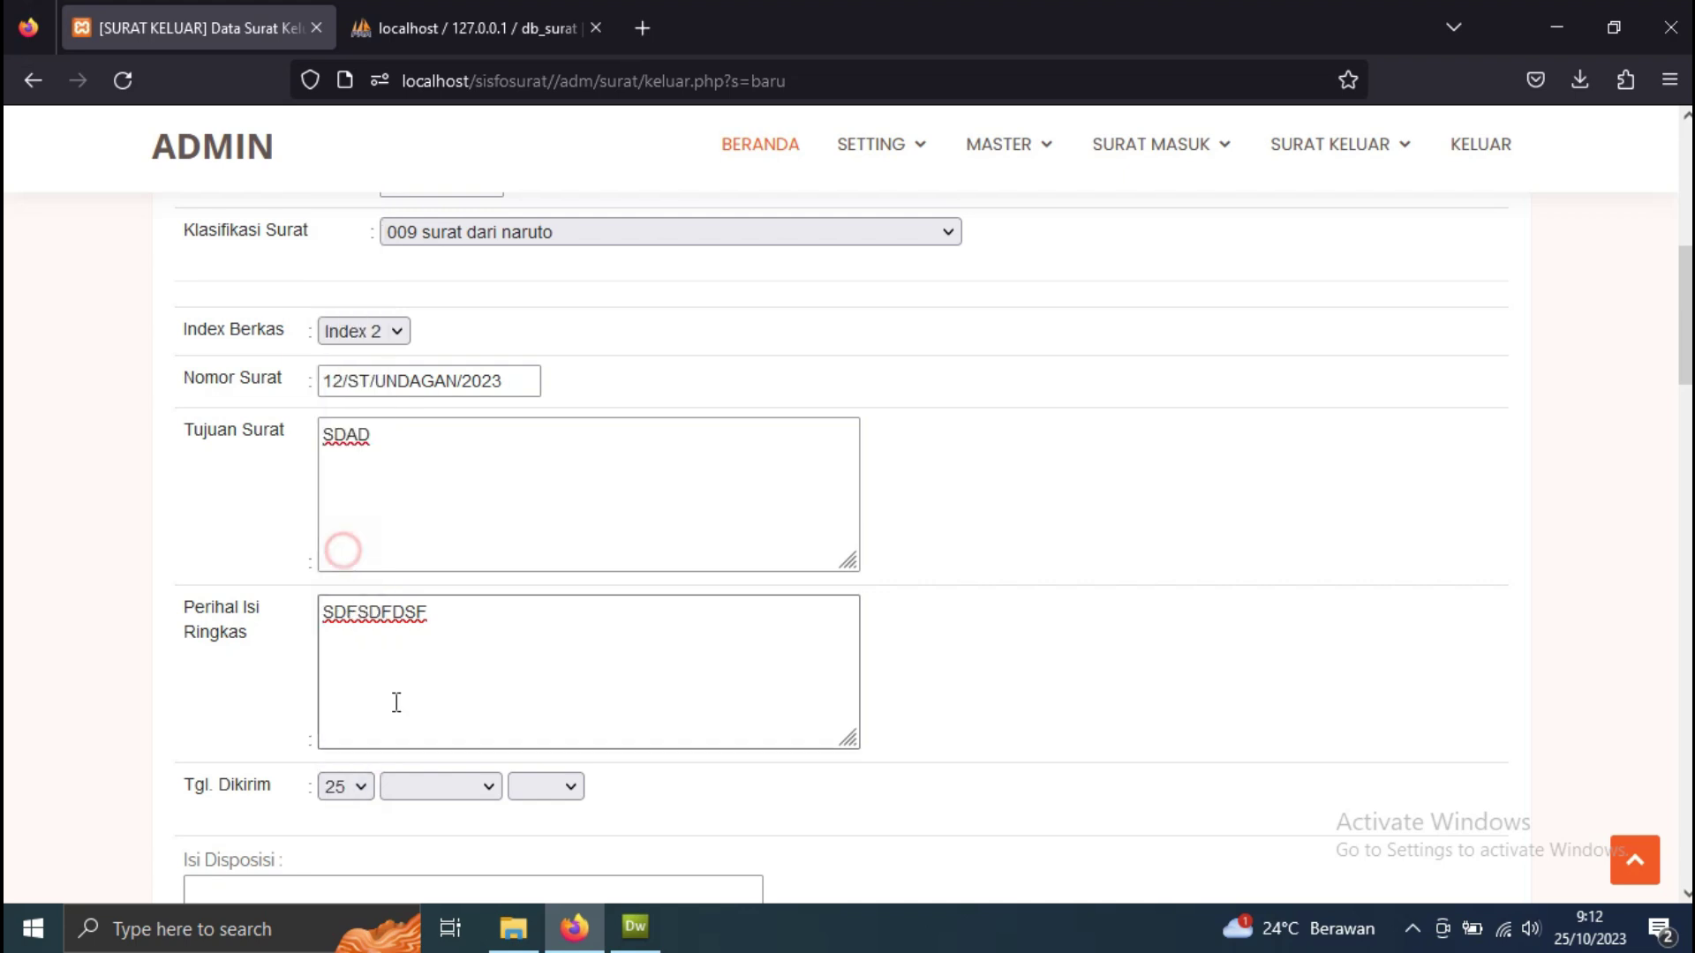
left_click(441, 785)
left_click(432, 685)
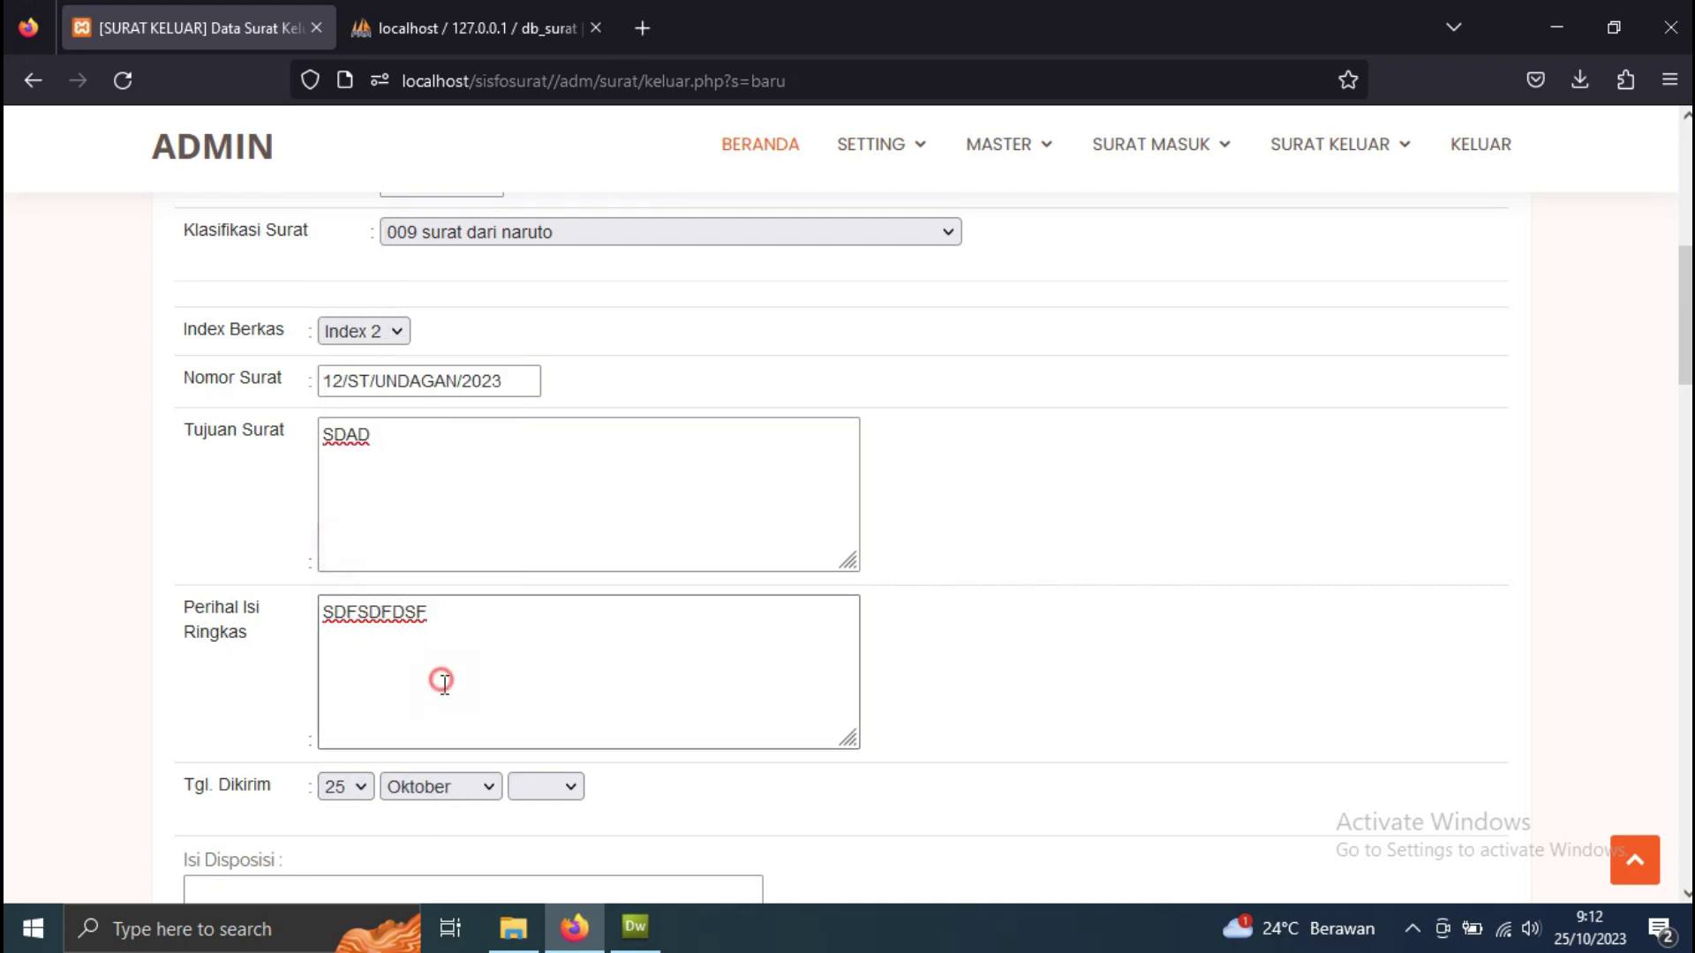
left_click(546, 785)
left_click(541, 521)
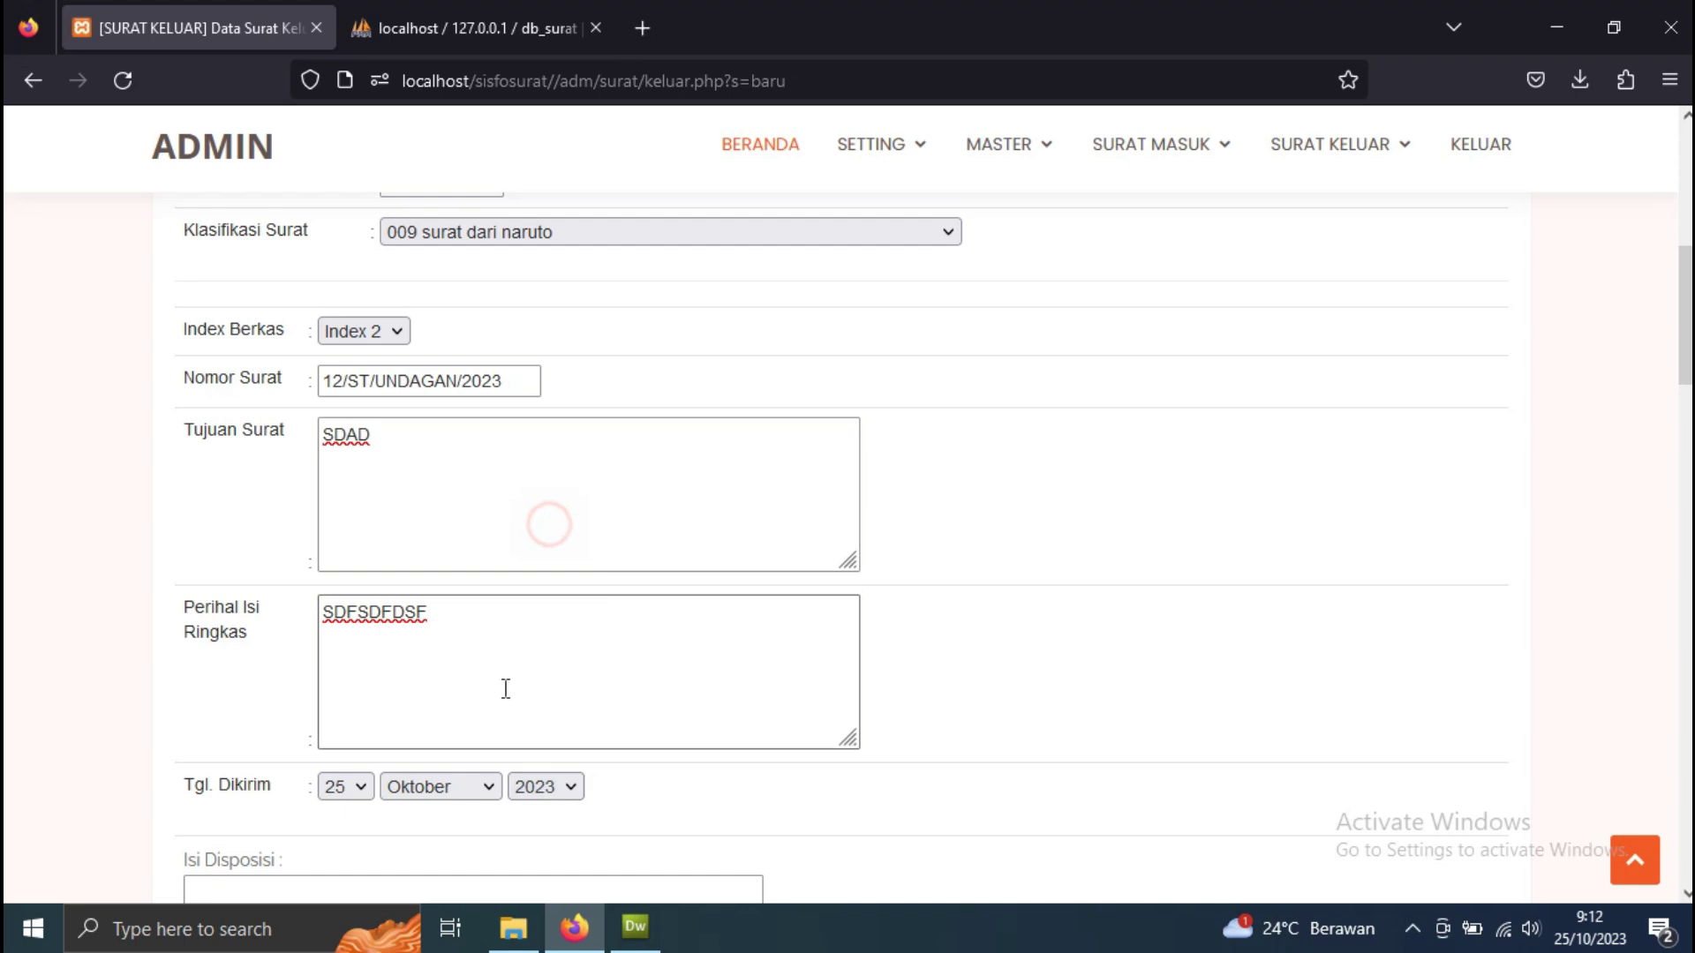
- Fill in Isi Disposisi with DSFDSF, the text area after it with DFDSF, and the return recipient Kepada with DSFDSF
scroll(197, 586, "down", 5)
left_click(235, 421)
type("DSFDSF")
left_click(268, 619)
type("DFDSF")
scroll(257, 644, "down", 5)
left_click(257, 369)
type("DSF")
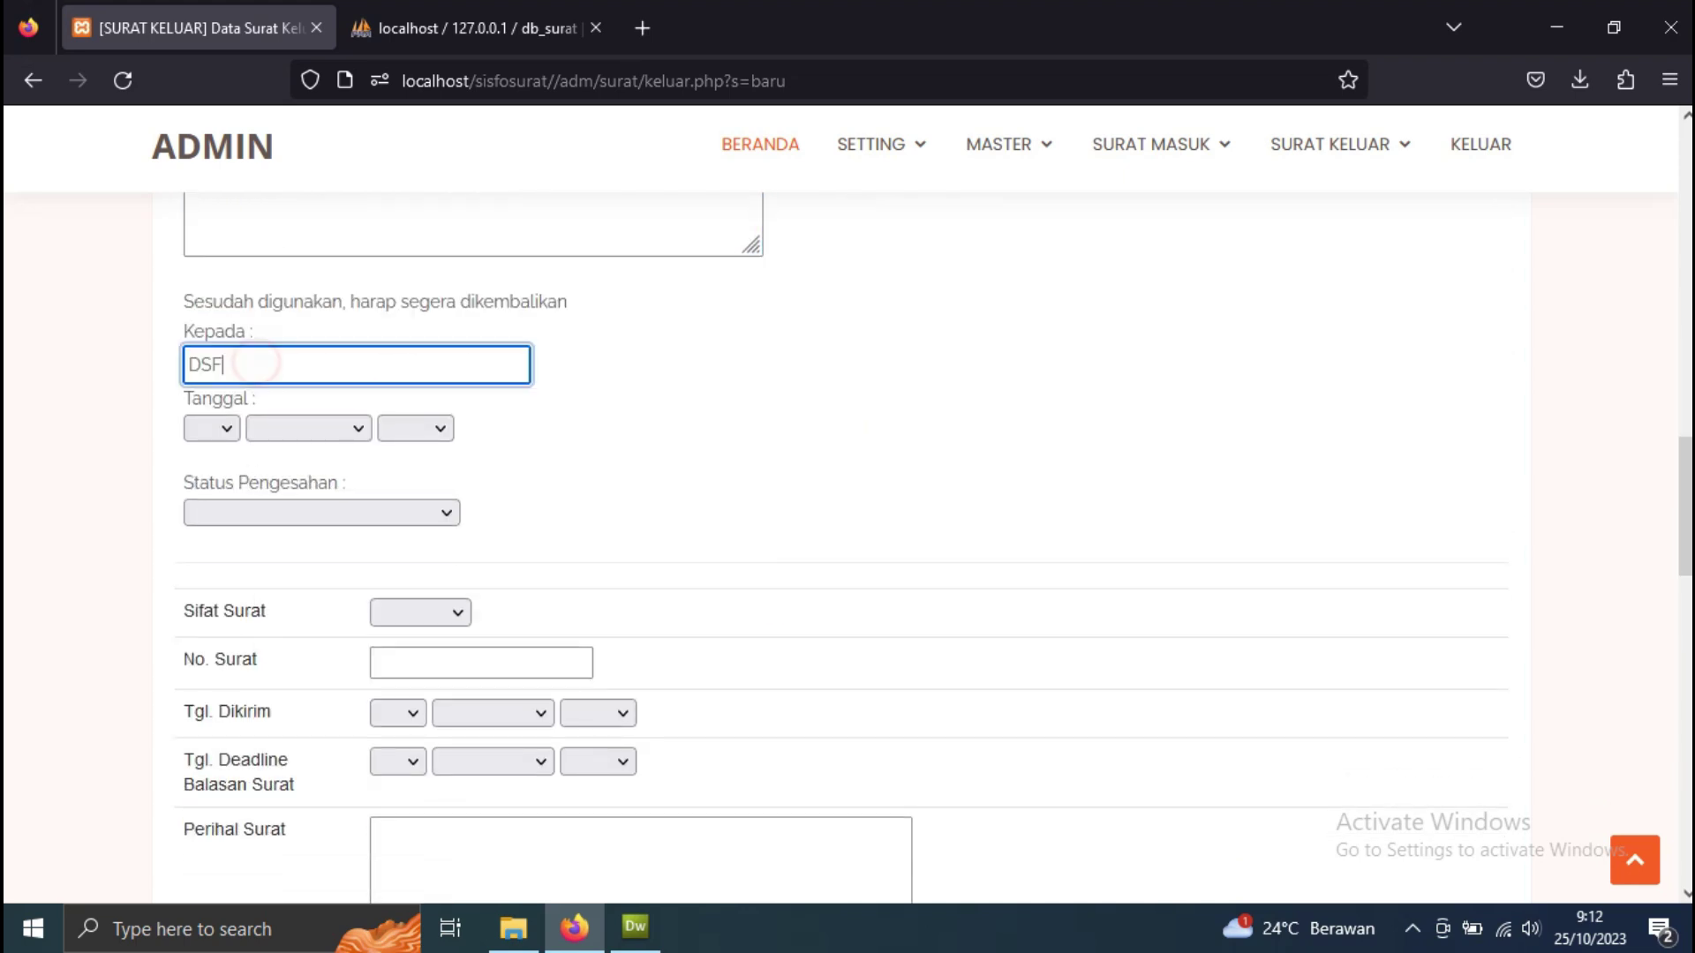
- Set the return date Tanggal under Kepada to 25 Oktober 2023
left_click(212, 428)
scroll(215, 655, "down", 5)
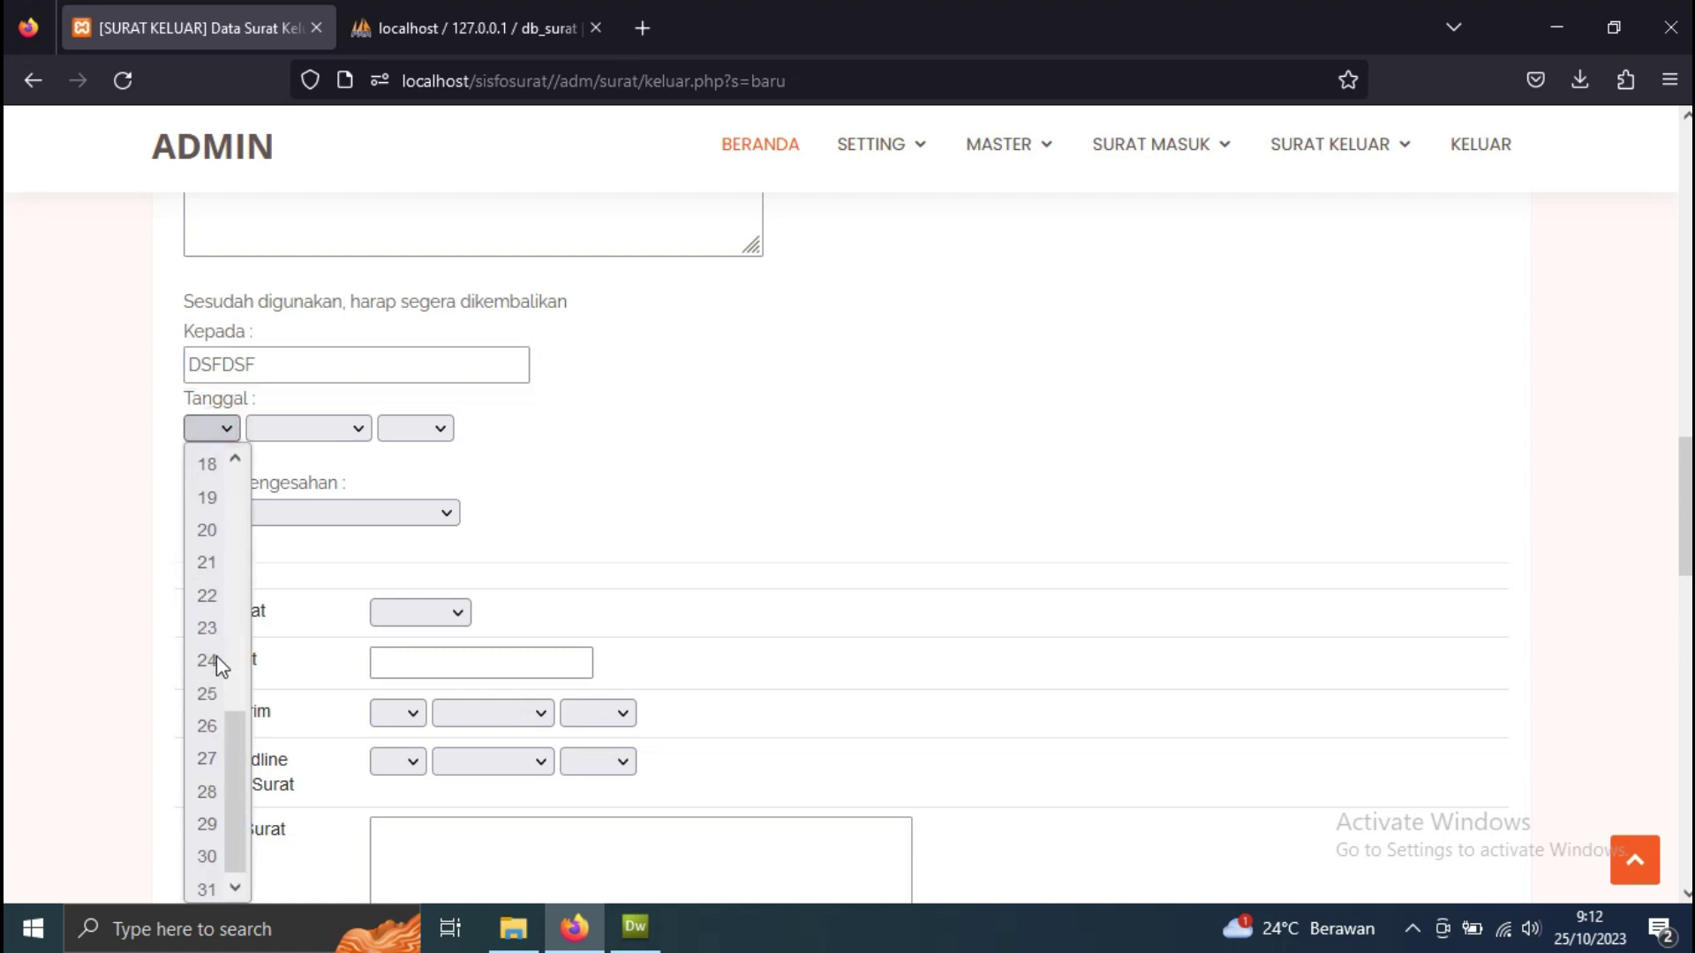
left_click(208, 686)
left_click(340, 430)
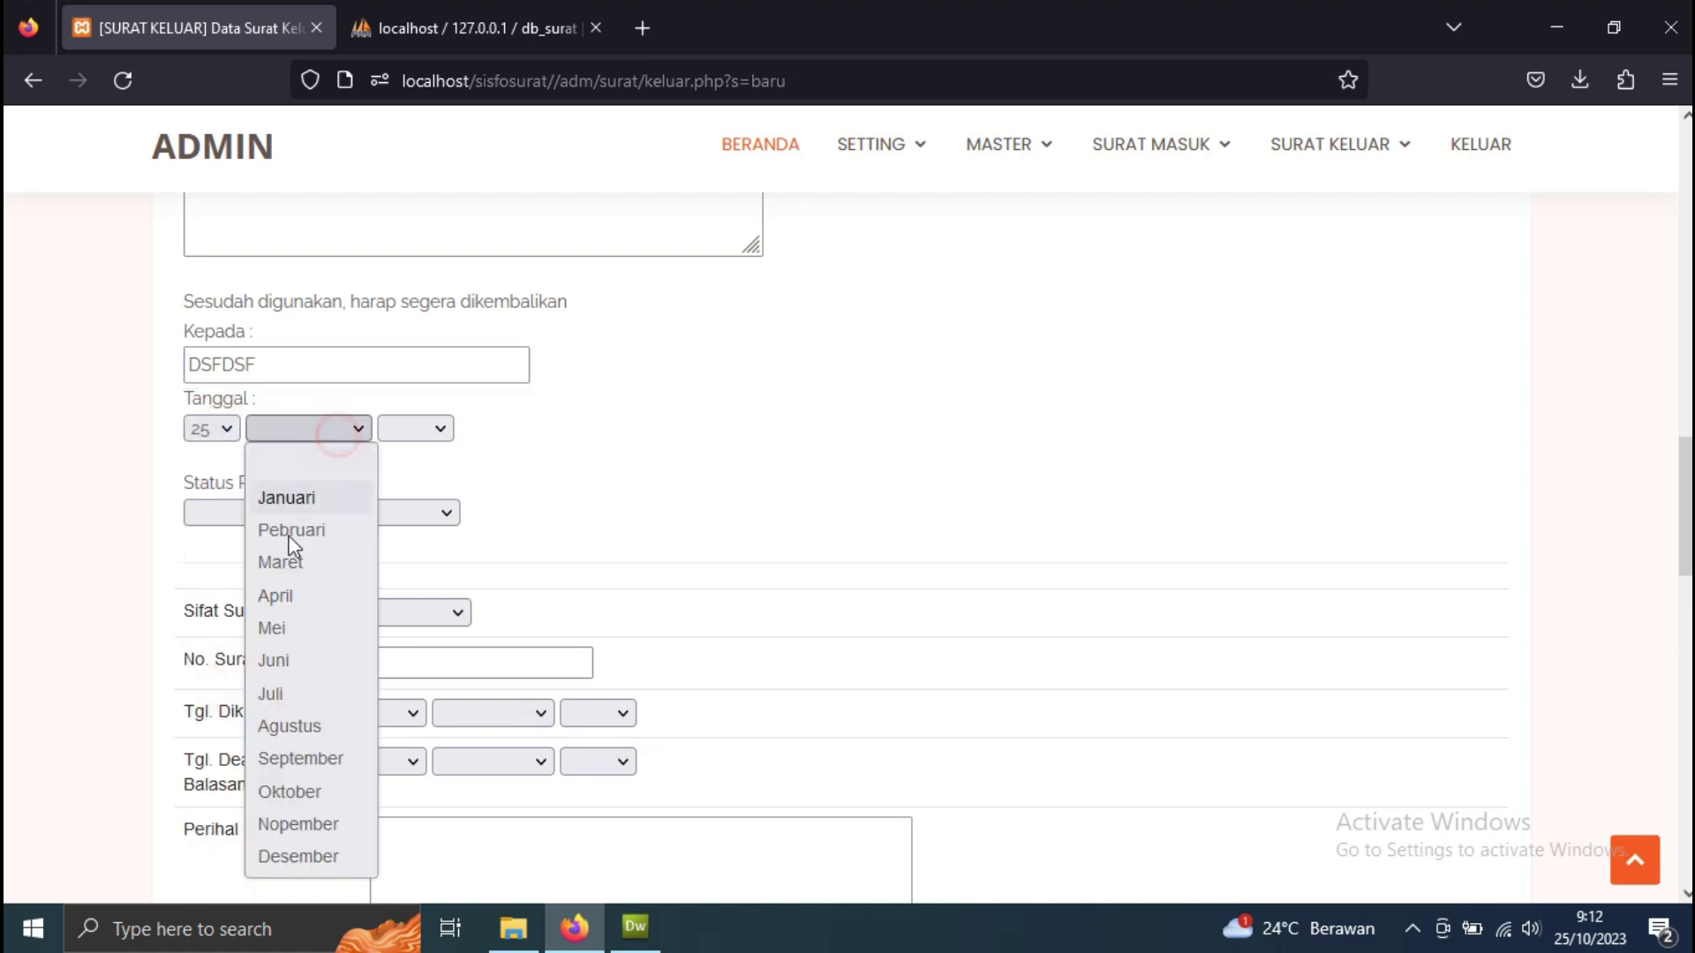
left_click(440, 428)
left_click(431, 492)
- Set Status Pengesahan to Telah Disahkan oleh Pimpinan and Sifat Surat to Umum
left_click(293, 517)
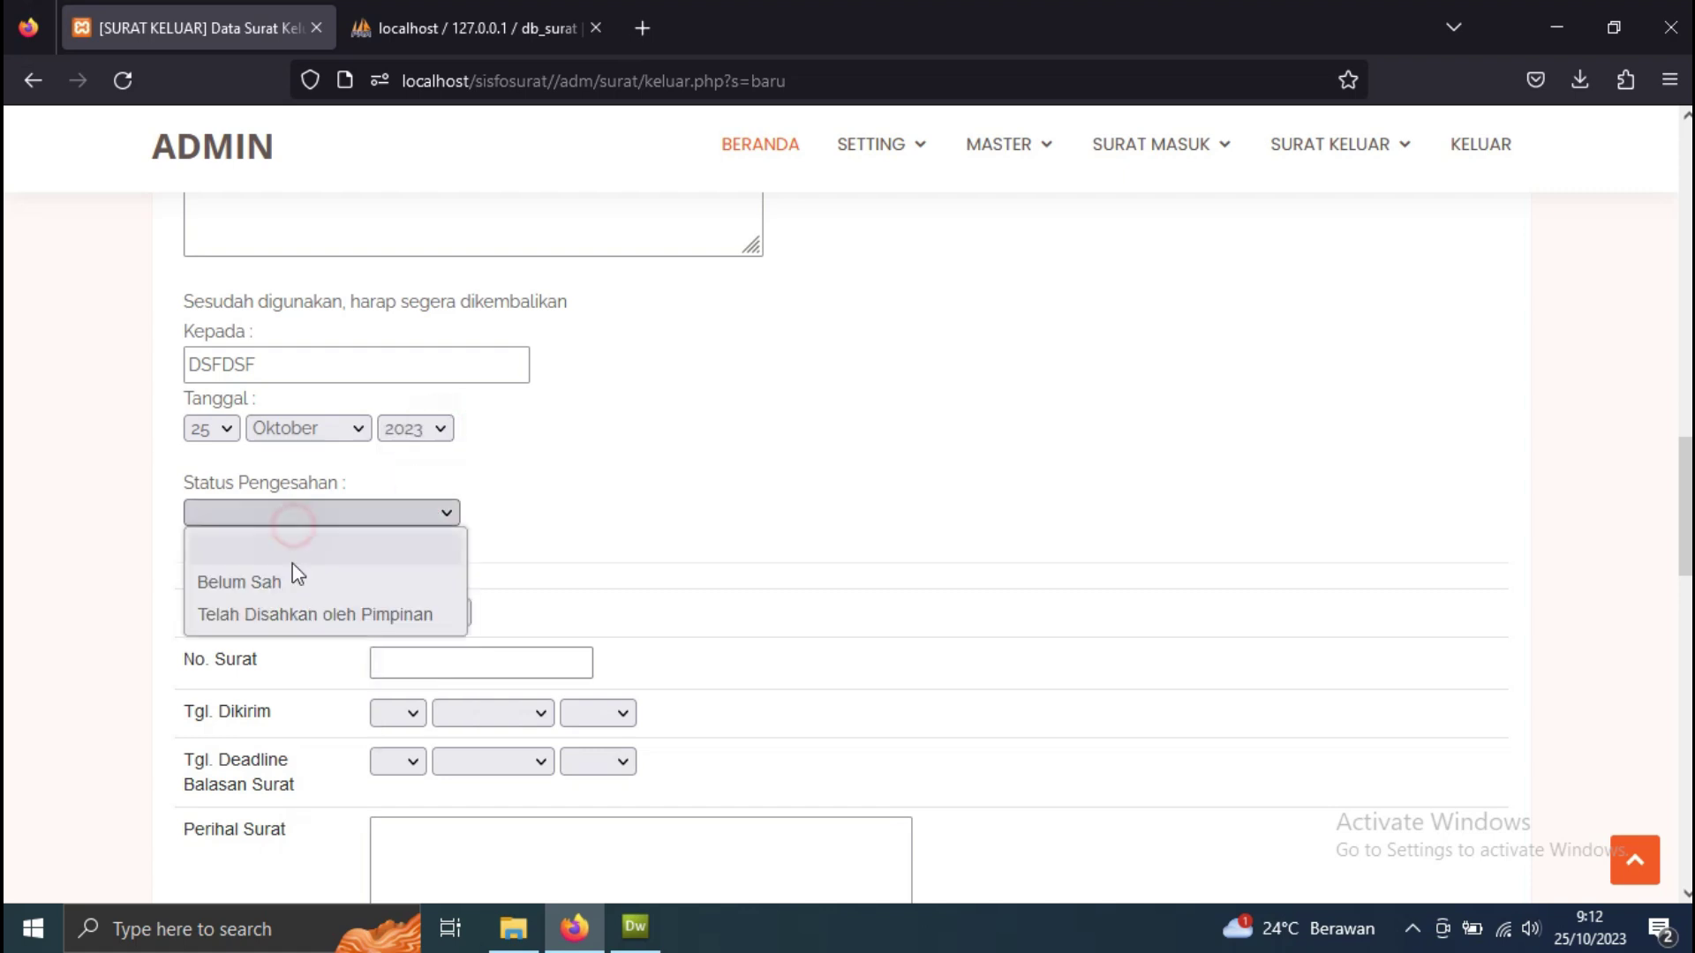
left_click(291, 614)
left_click(450, 614)
left_click(414, 746)
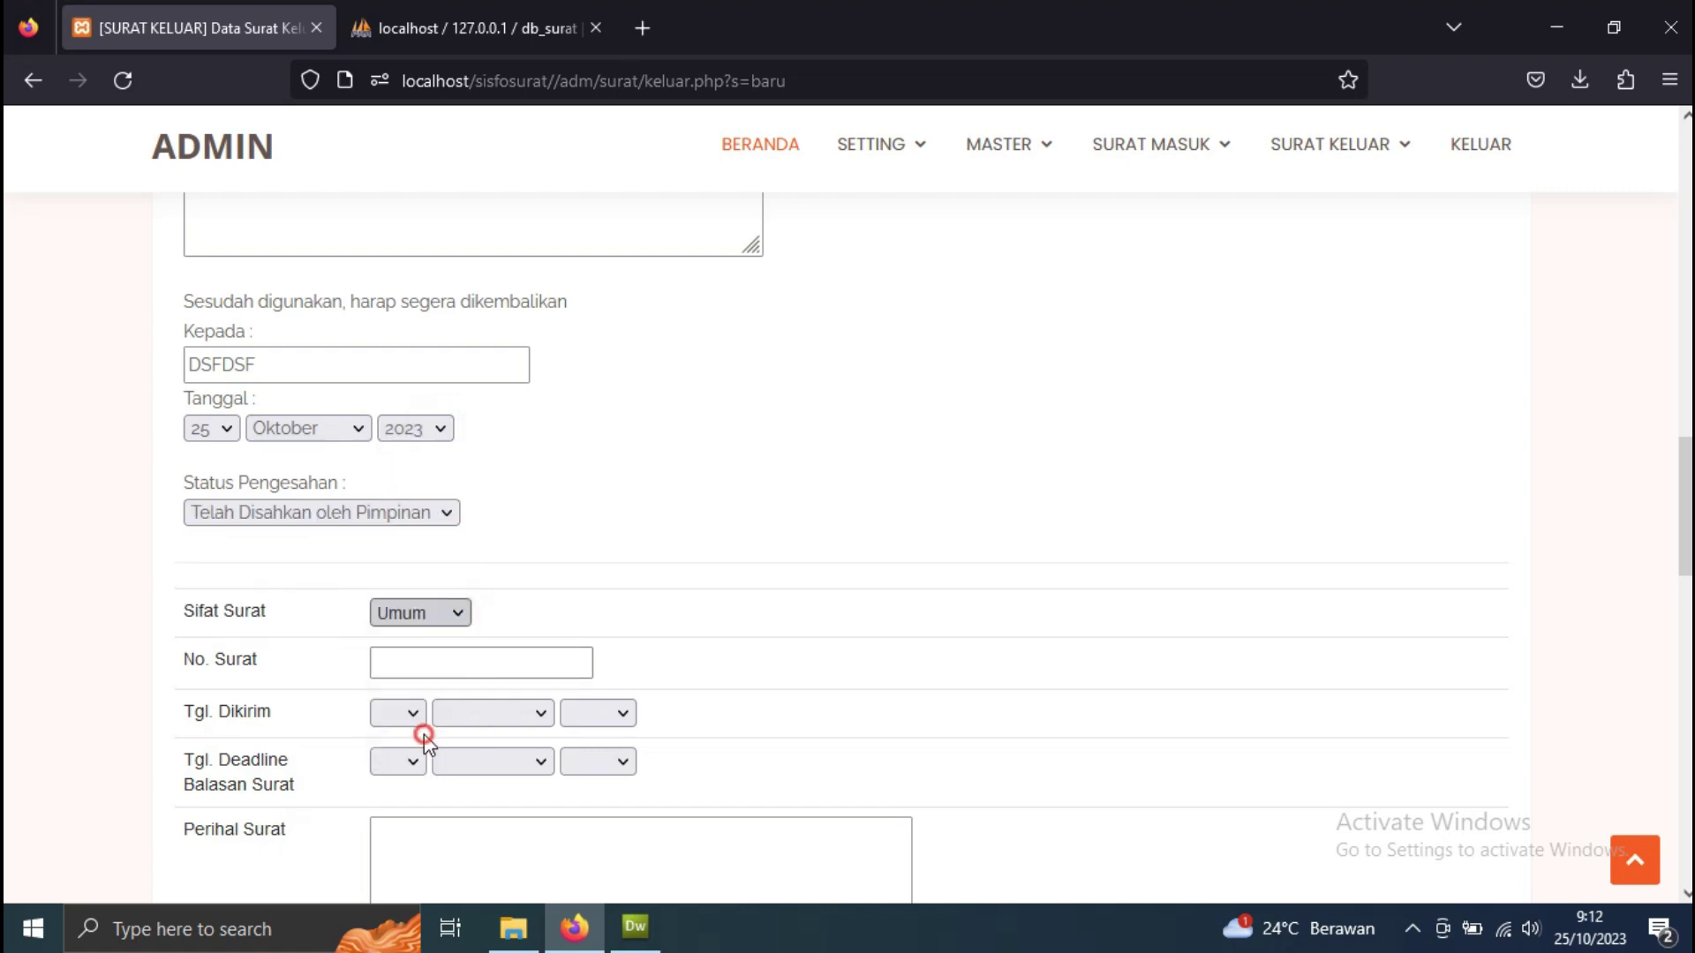
- Enter 12/ASAHGSAJ/2023 as No. Surat and set the Tgl. Dikirim beneath it to 25 Oktober 2023
left_click(421, 672)
type("12/ASAHGSAJ/2023")
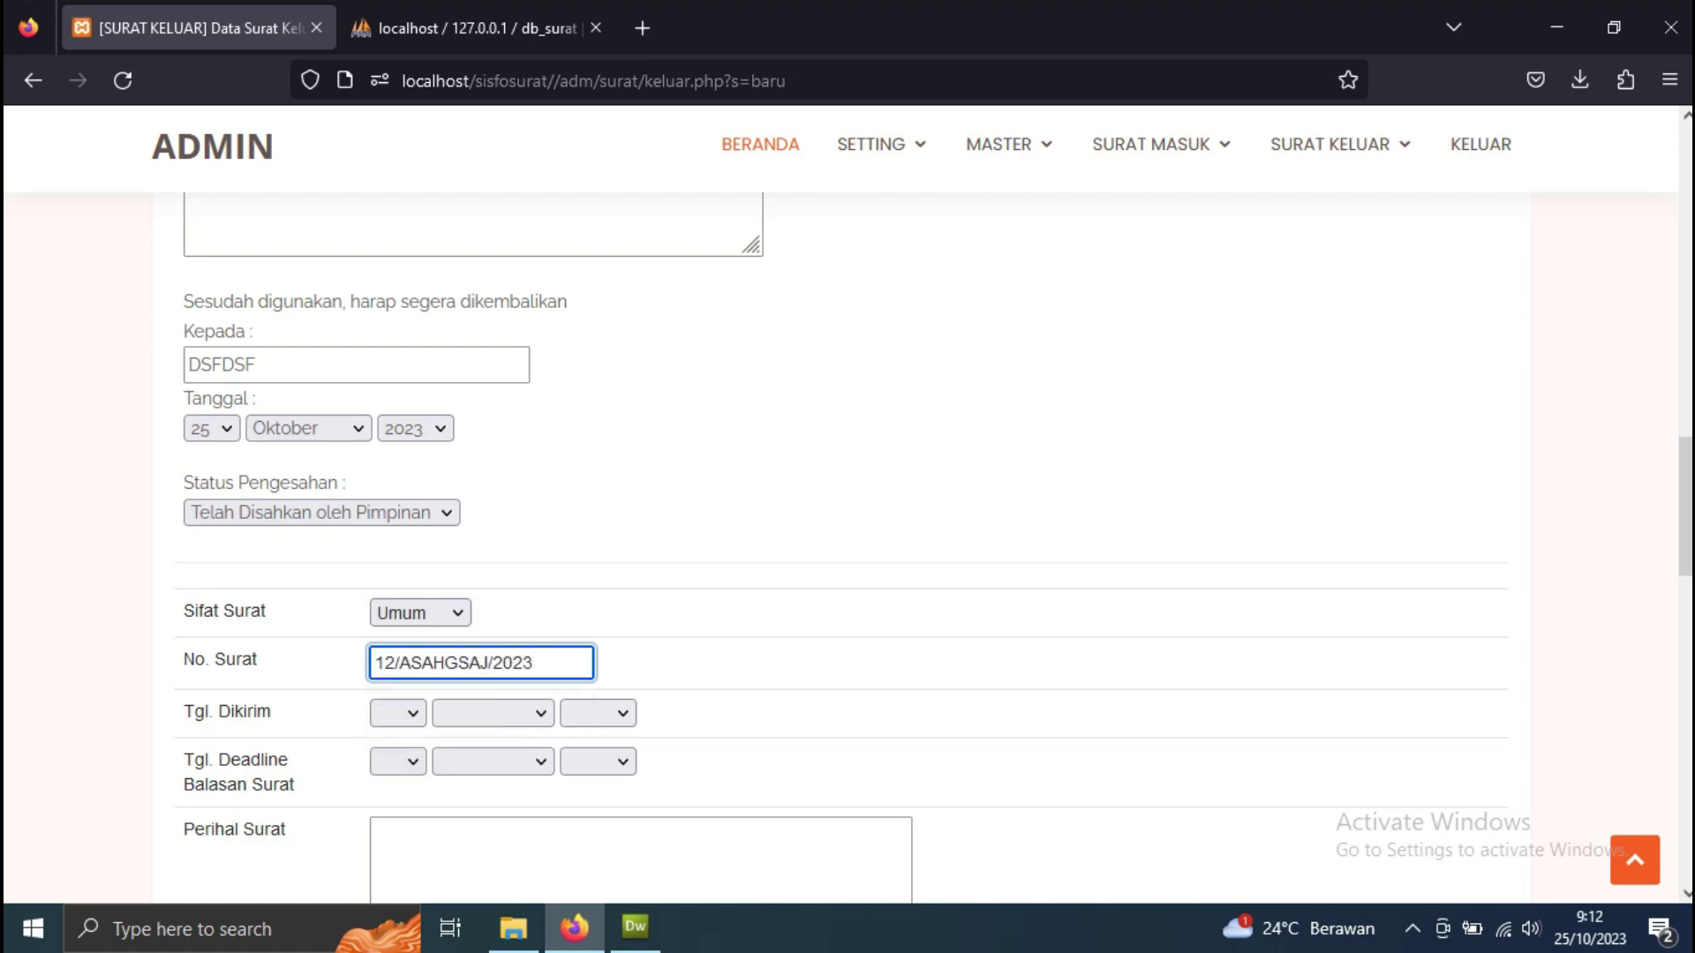
scroll(439, 658, "down", 2)
left_click(397, 586)
scroll(402, 486, "down", 6)
left_click(394, 353)
left_click(453, 585)
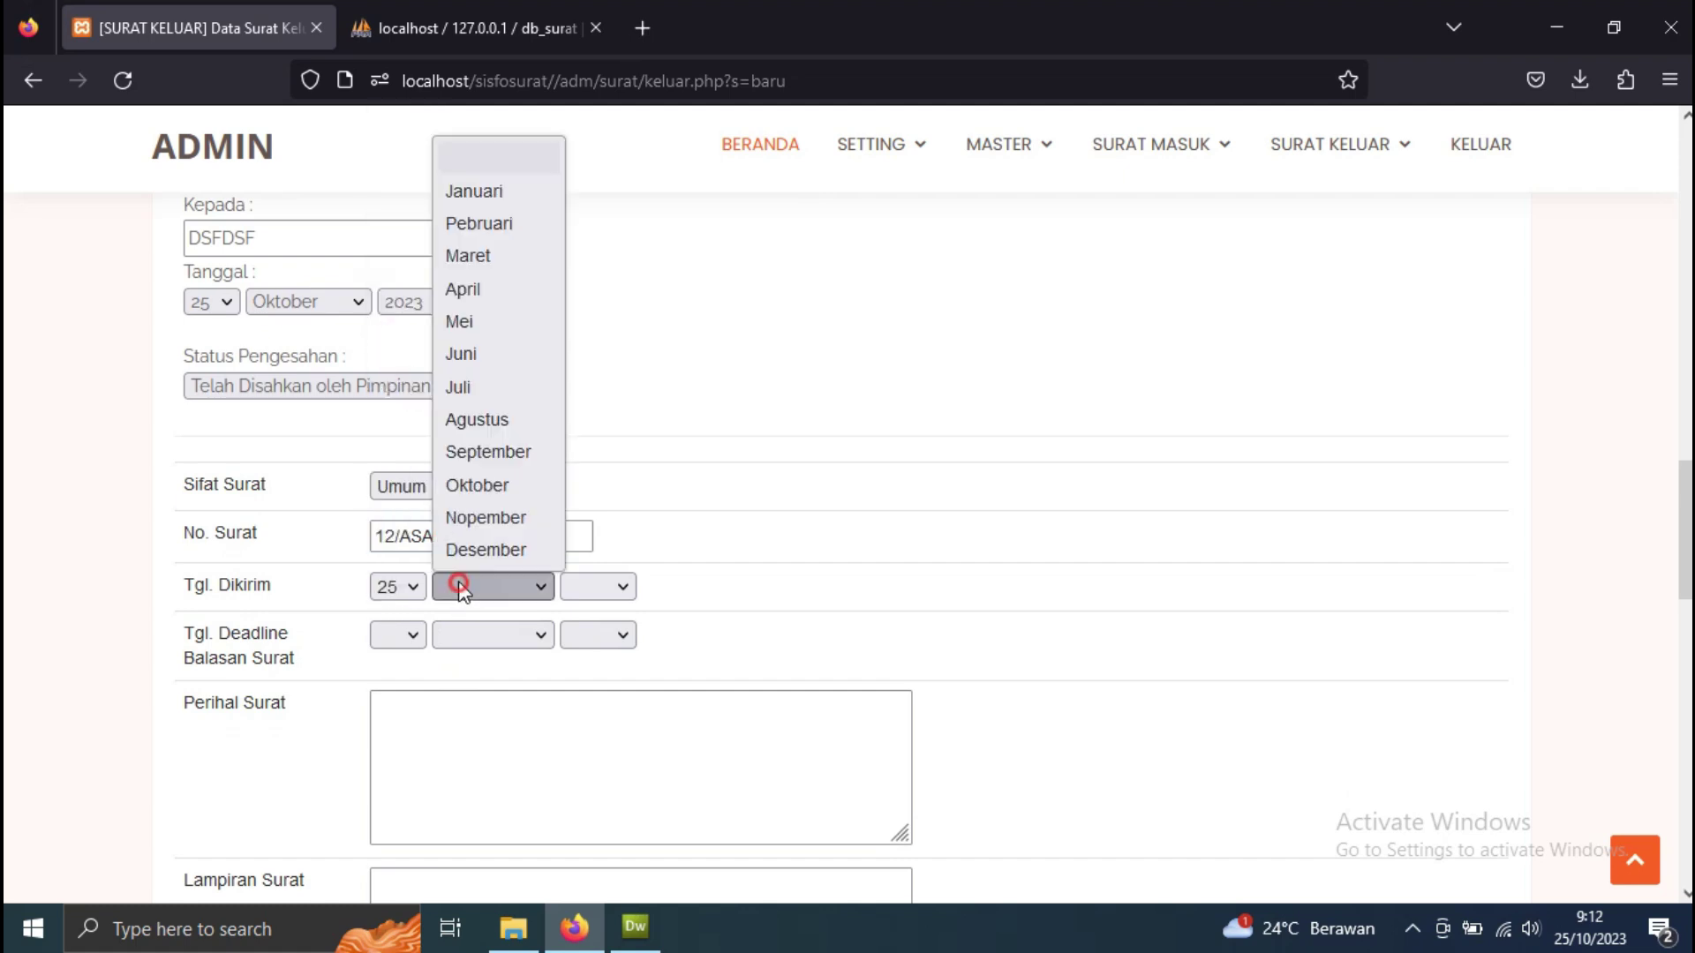
left_click(461, 492)
left_click(600, 587)
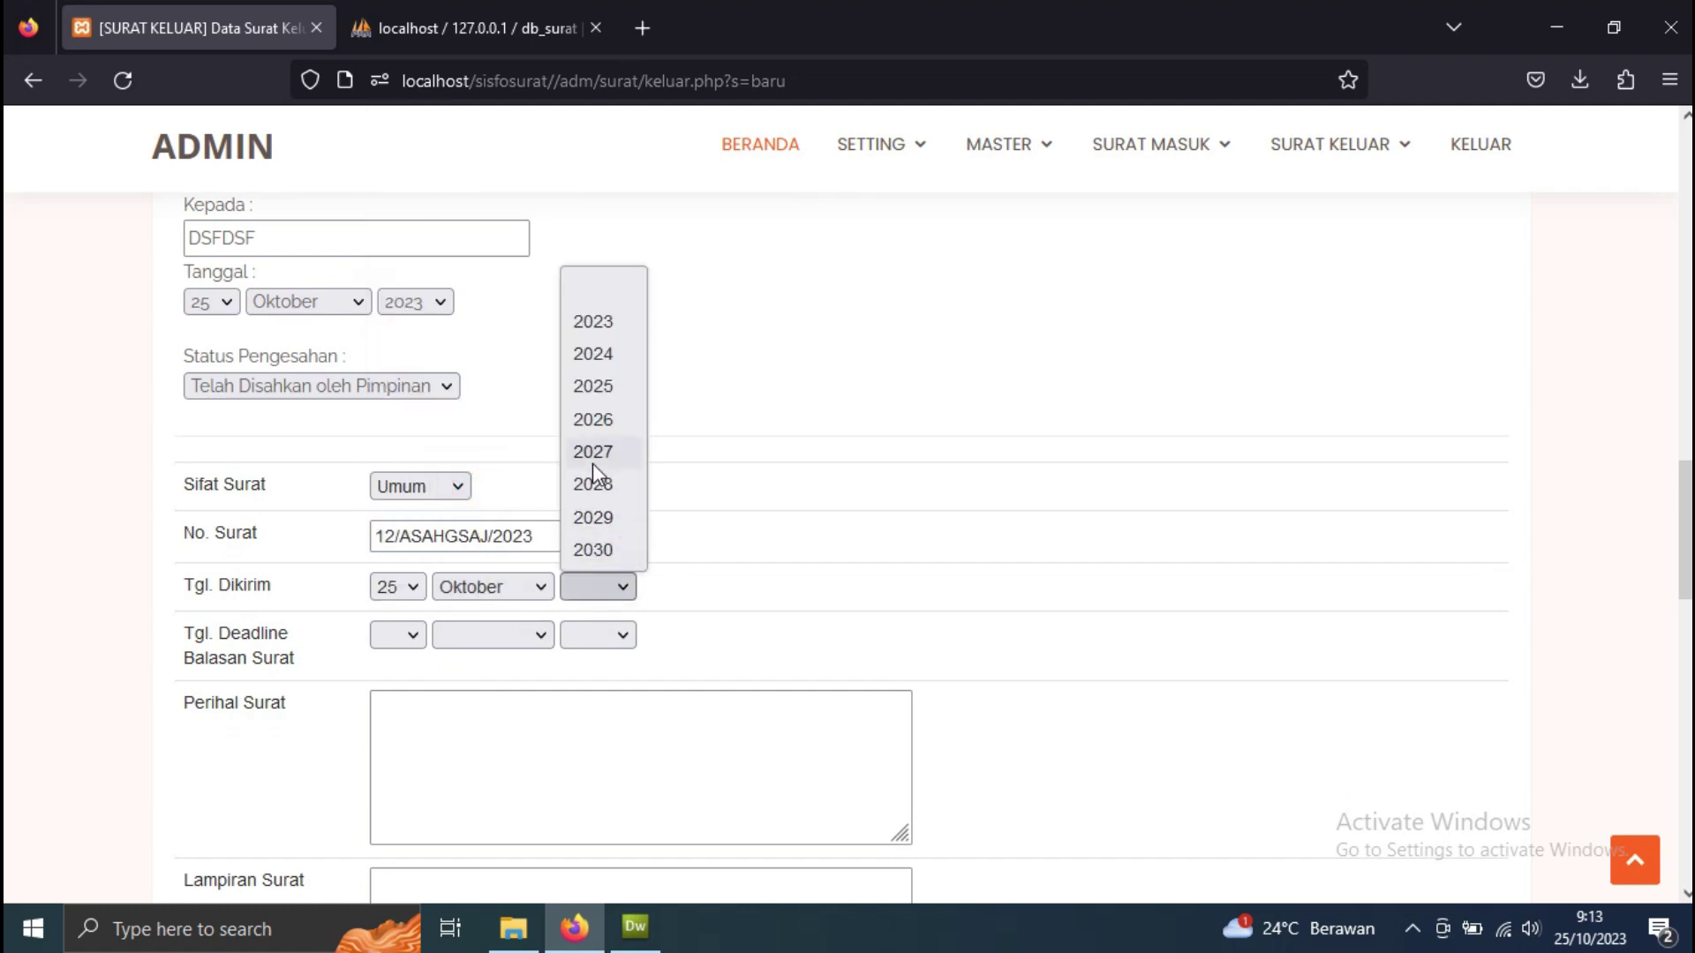
left_click(605, 324)
- Set Tgl. Deadline Balasan Surat to 26 Oktober 2023
left_click(397, 634)
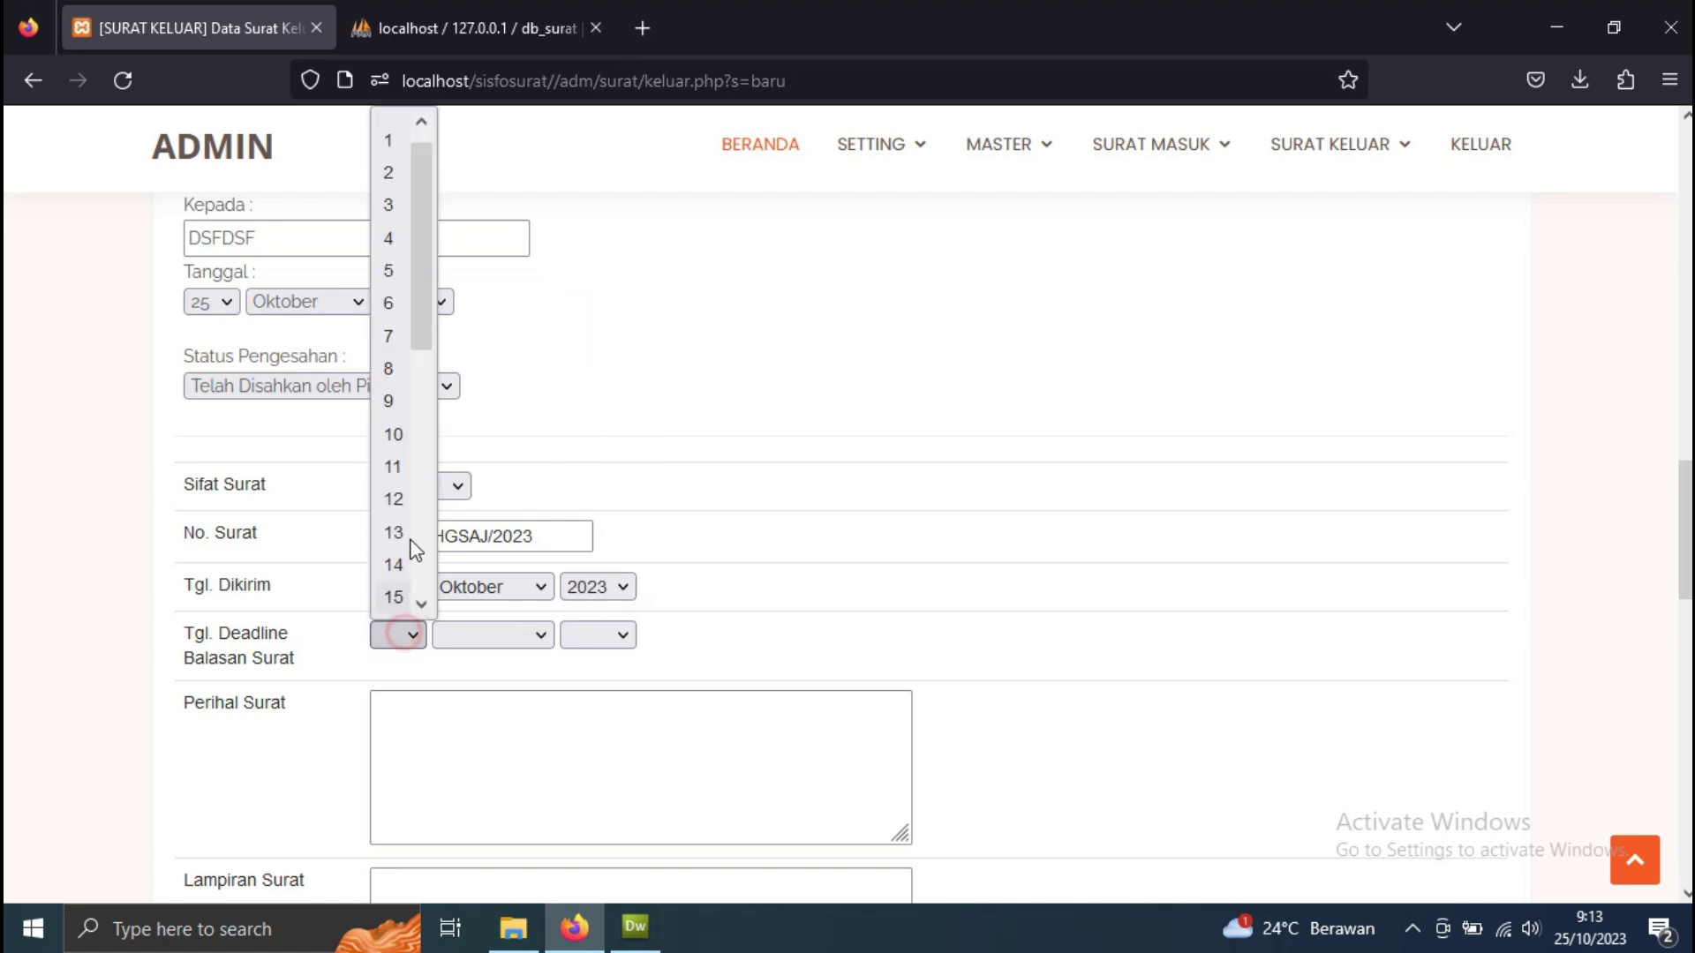
scroll(400, 529, "down", 3)
left_click(406, 437)
left_click(494, 635)
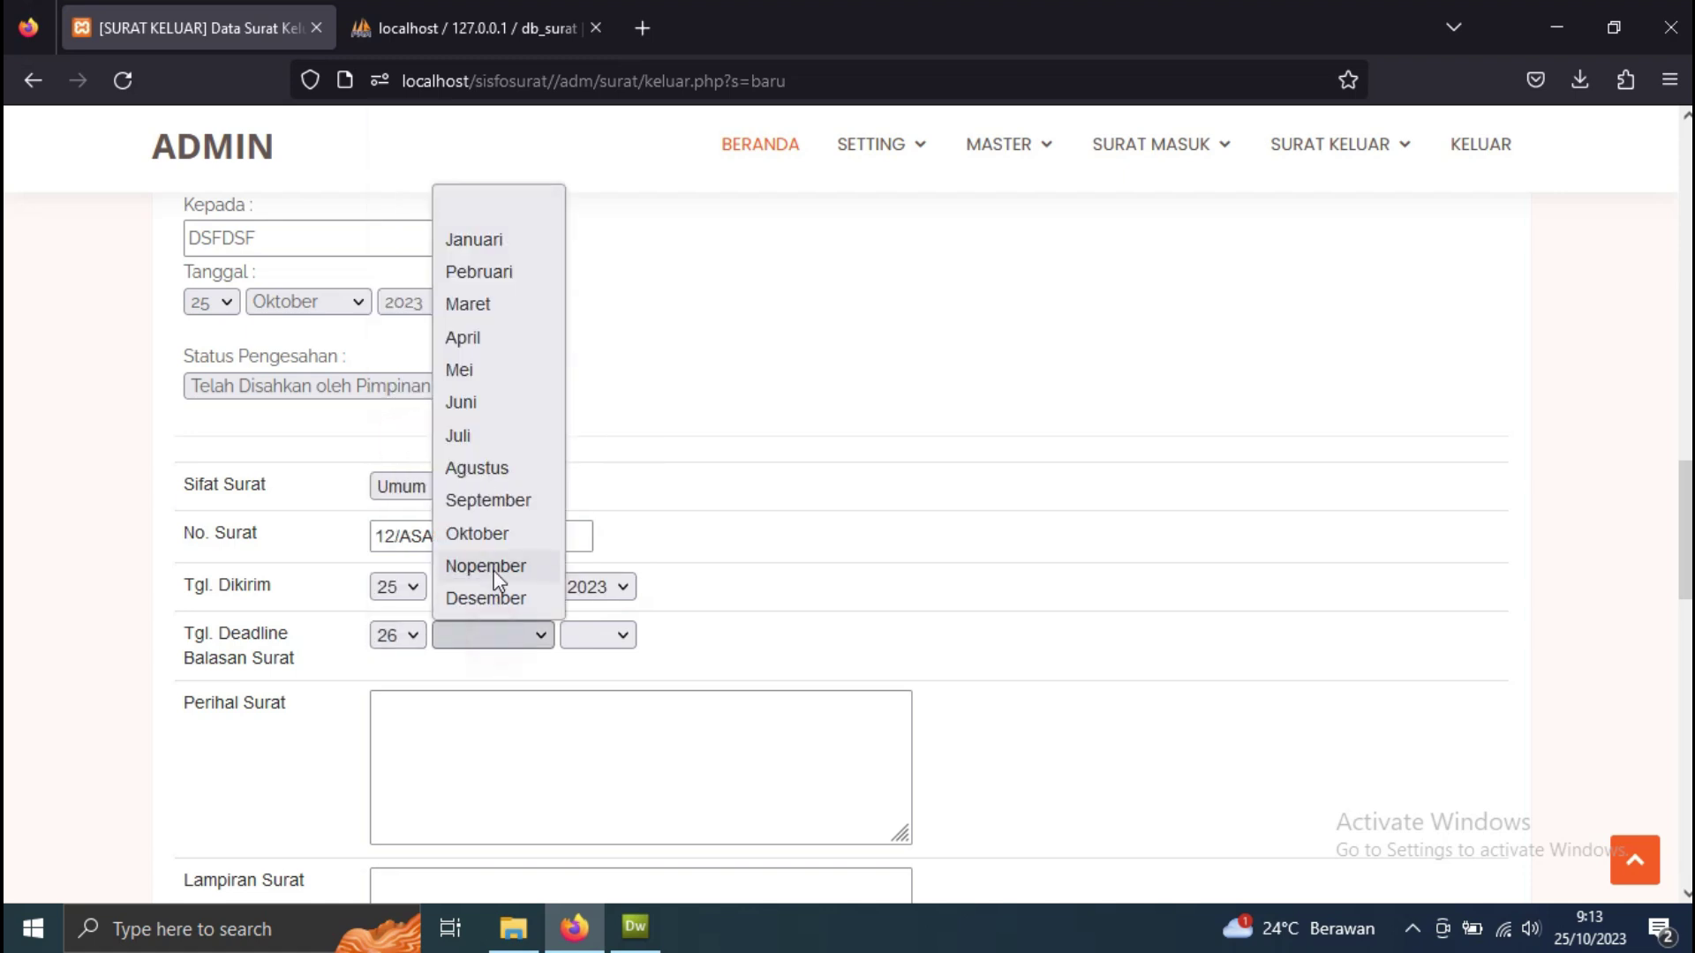
left_click(493, 534)
left_click(597, 635)
left_click(607, 378)
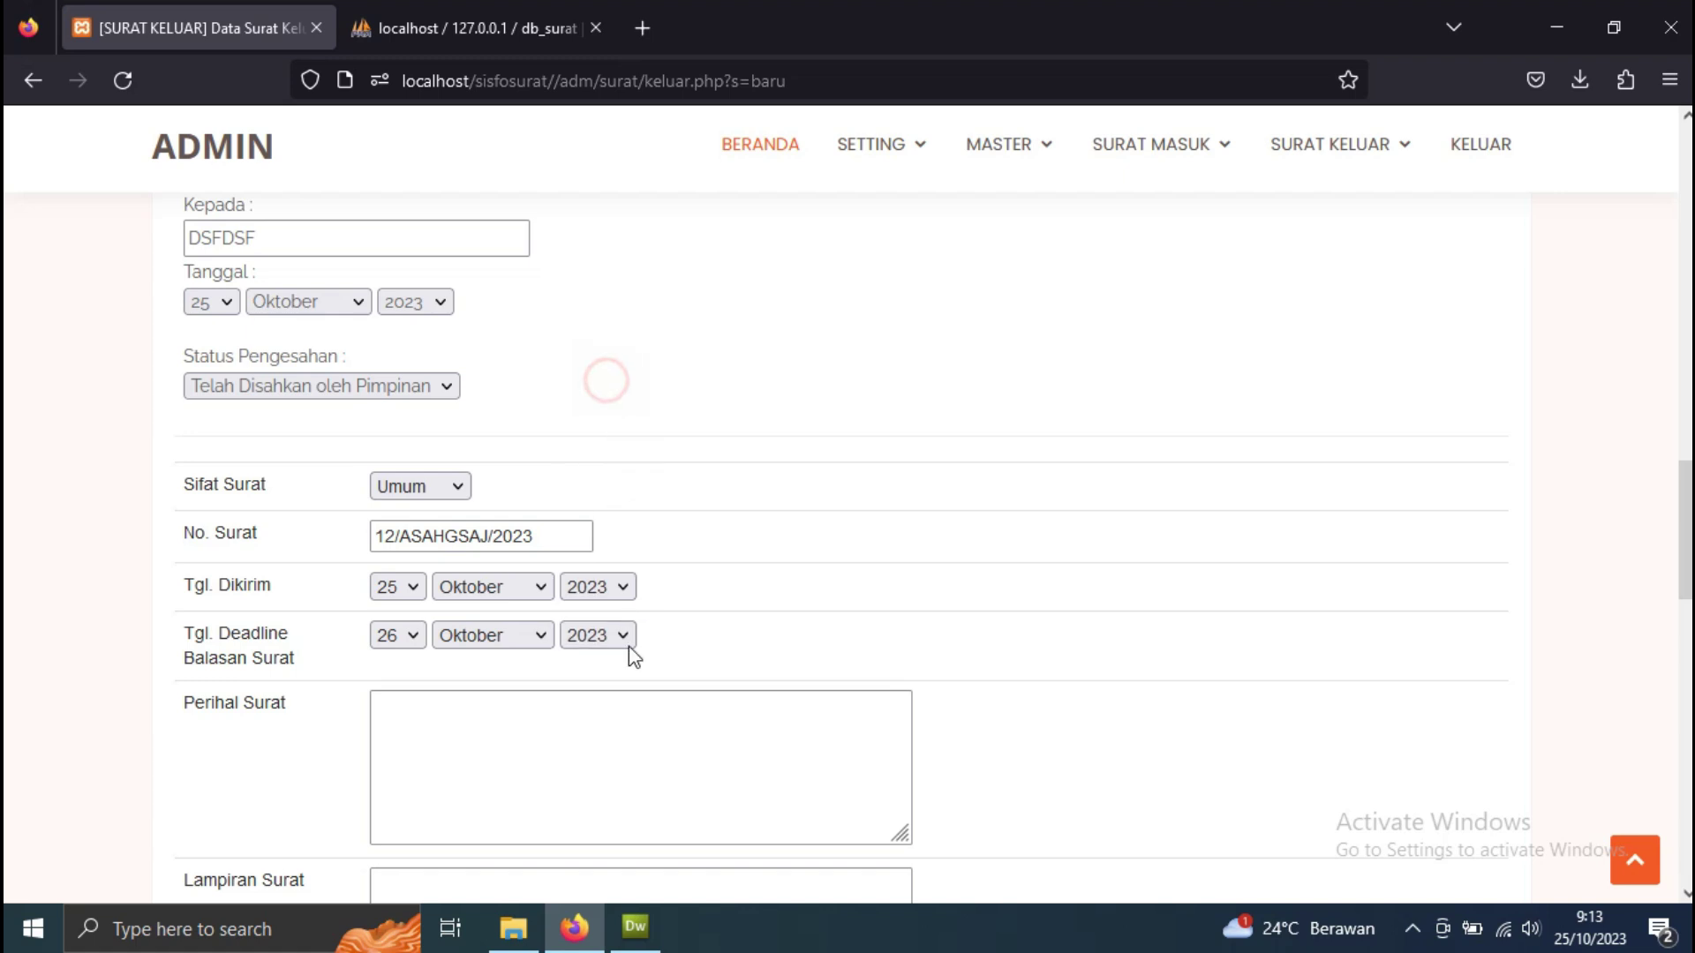
- Fill in Perihal Surat with UNDAGAN, Lampiran Surat with 1, and Tembusan Surat with MAKAN-MAKAN
scroll(439, 496, "down", 3)
left_click(439, 486)
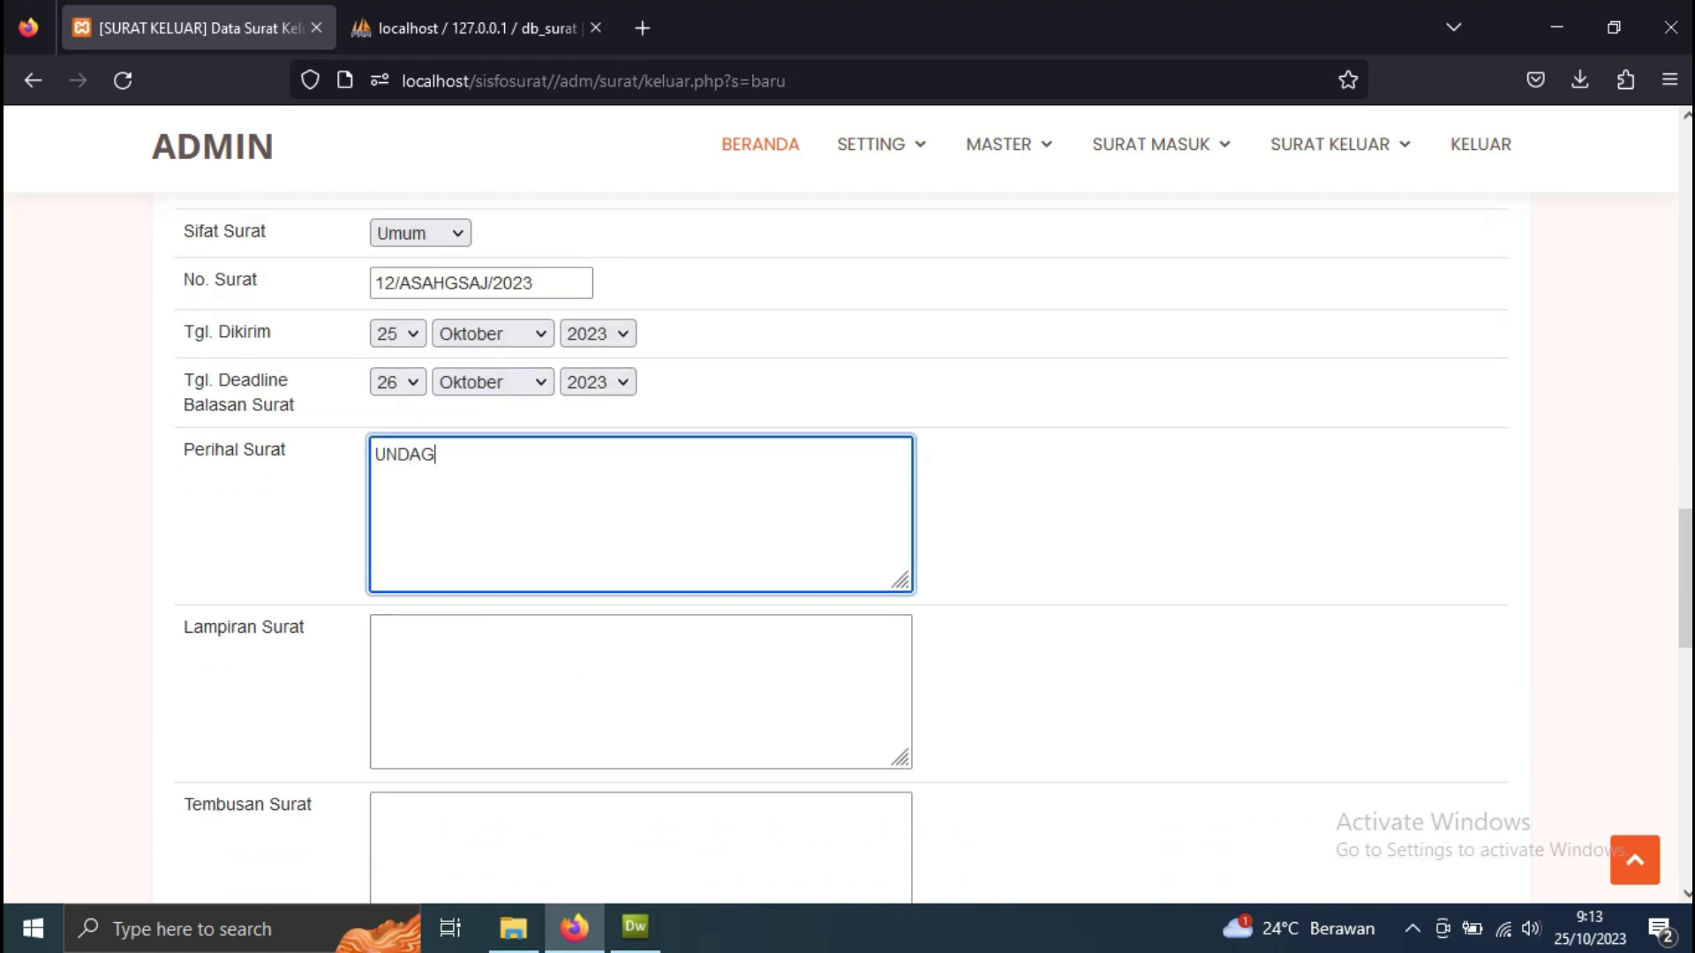
left_click(460, 668)
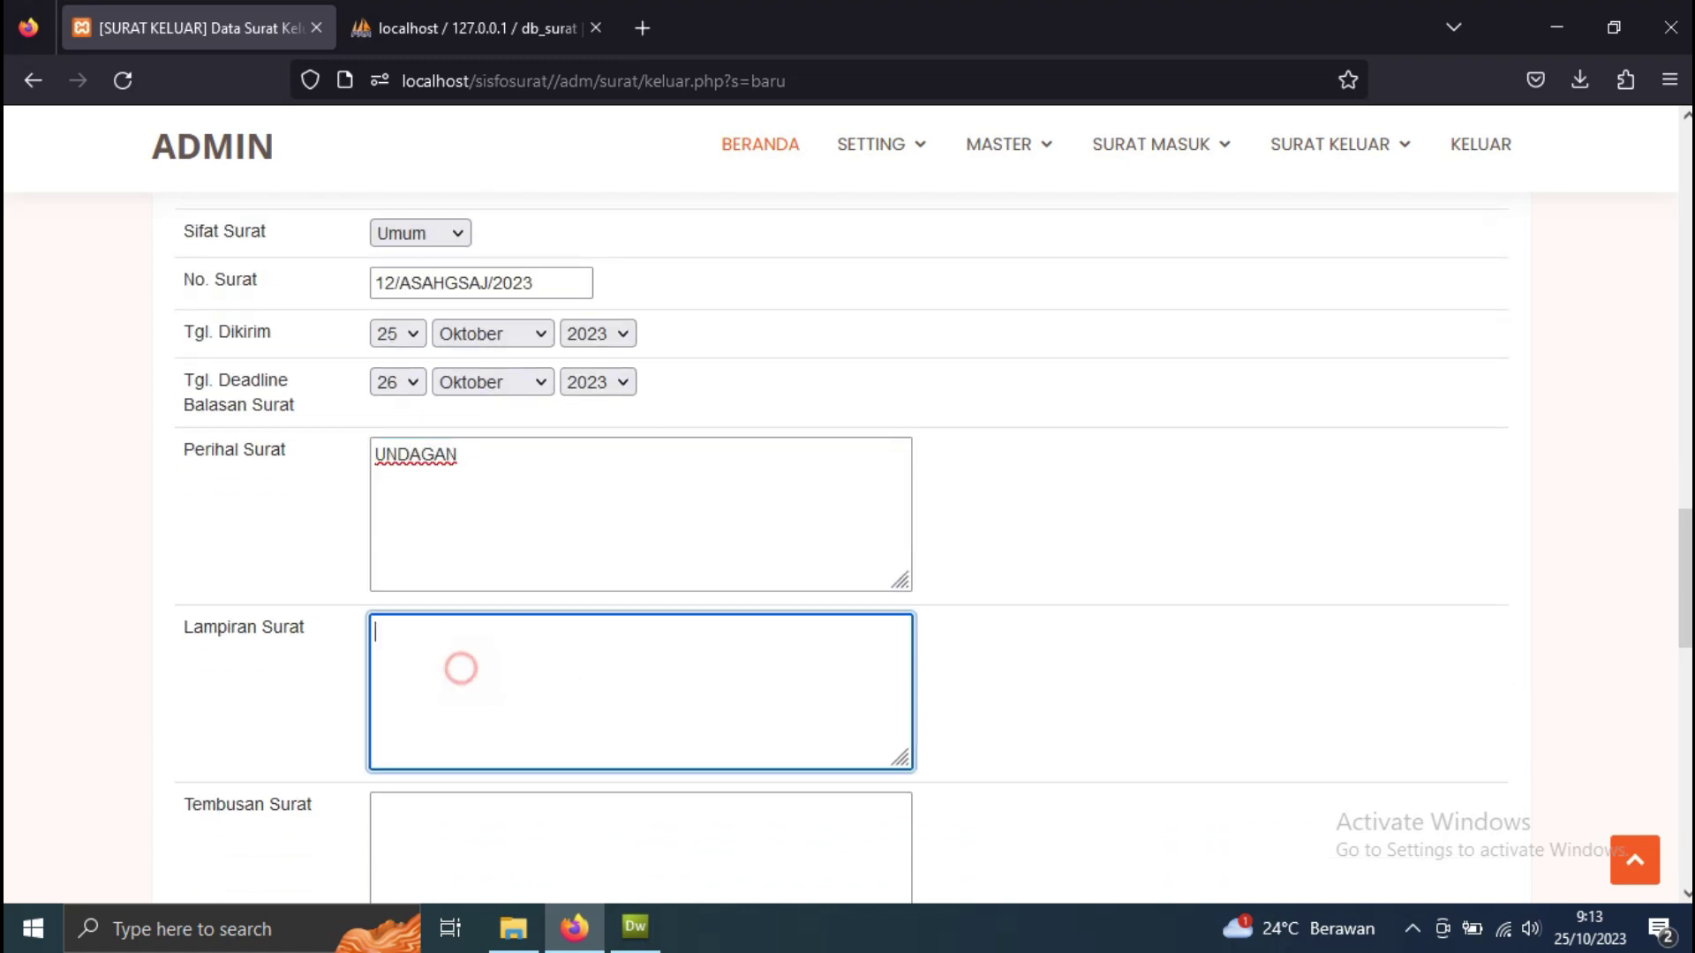
scroll(469, 674, "down", 4)
left_click(437, 486)
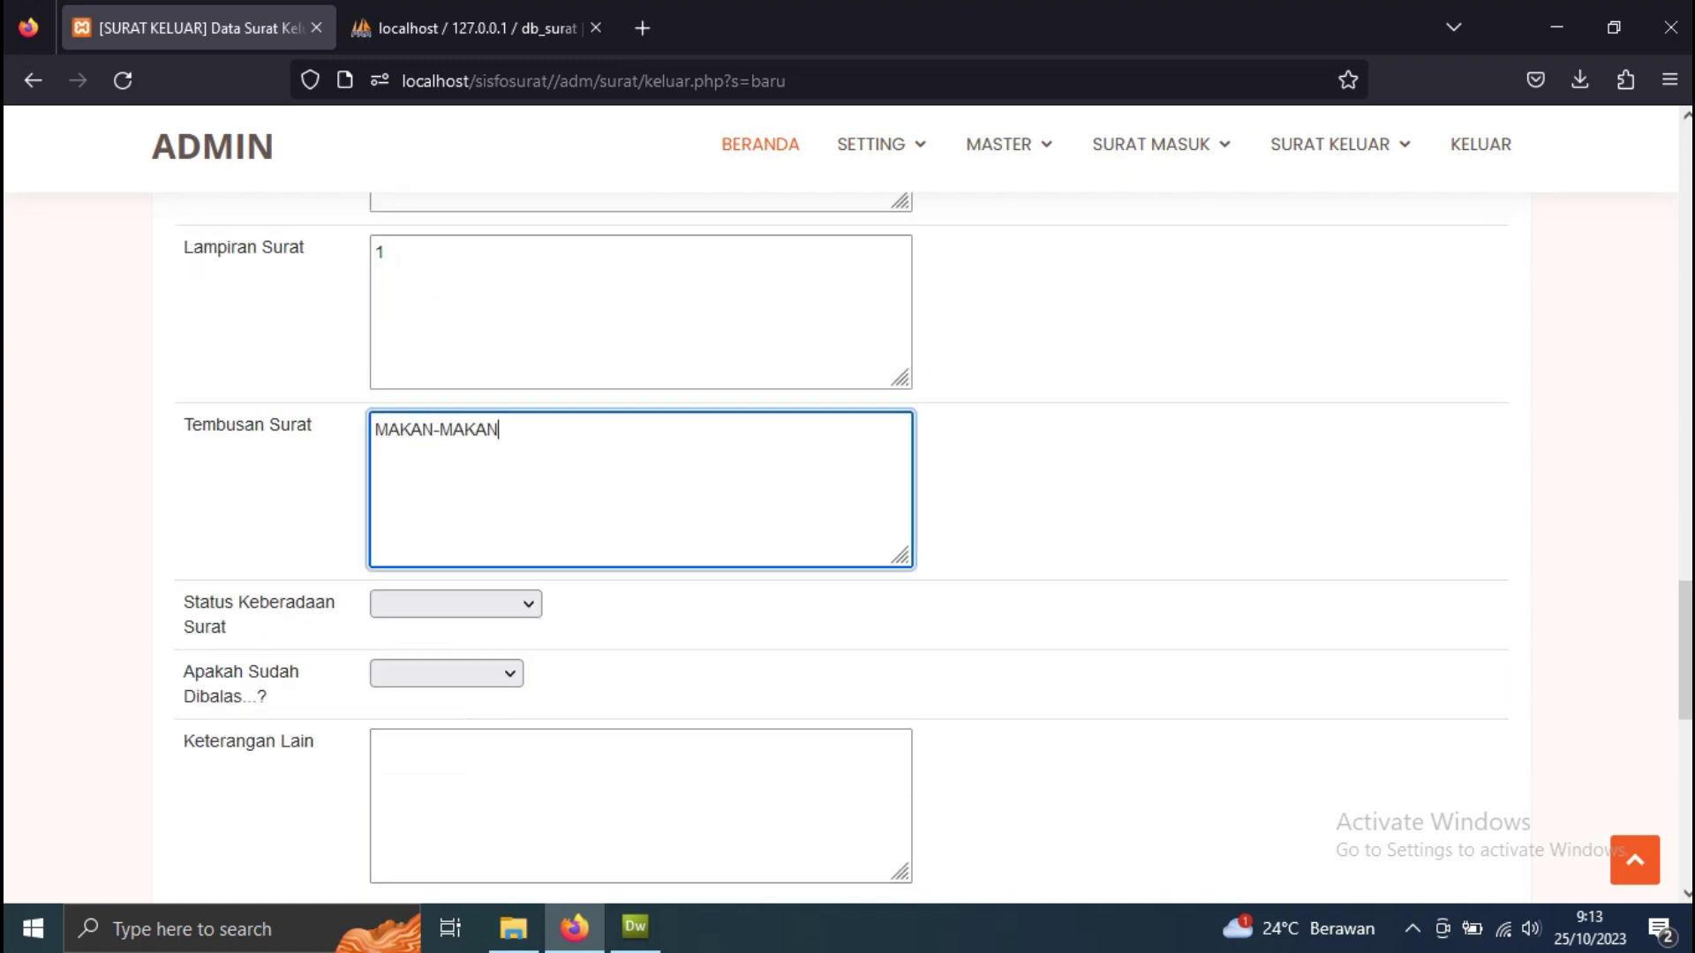
- Set Status Keberadaan Surat to Sedang Diproses and the reply status to Tanpa Balasan, and enter TIODAKI as Keterangan Lain
left_click(469, 603)
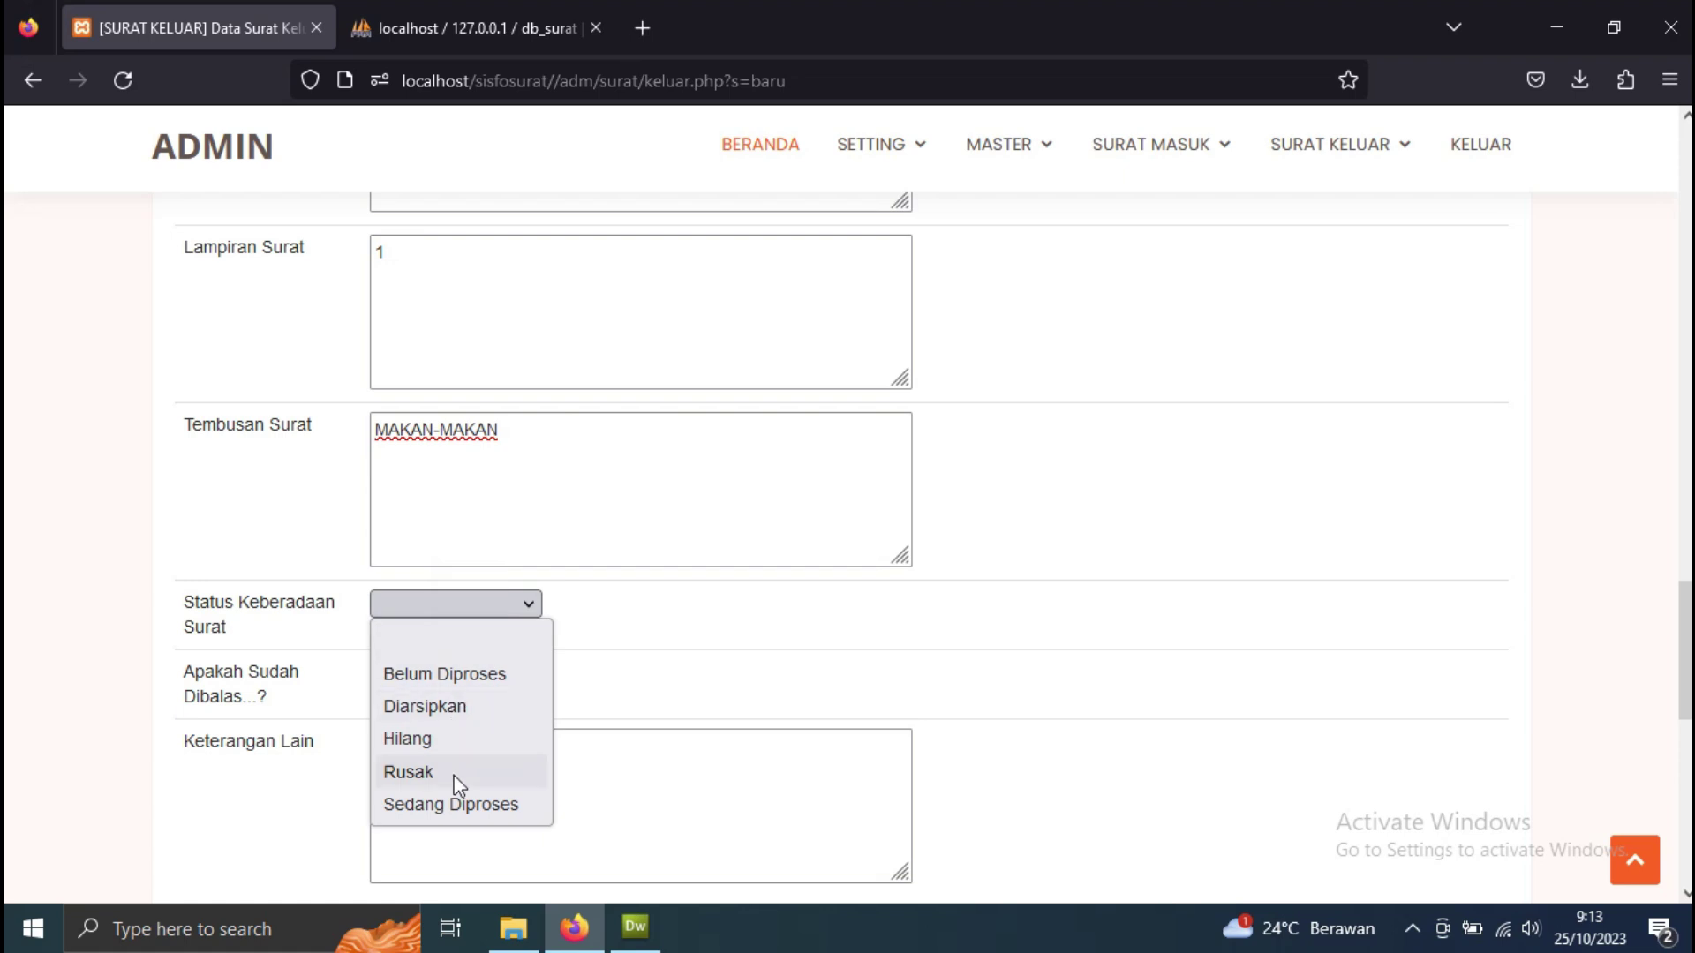
left_click(494, 805)
left_click(442, 670)
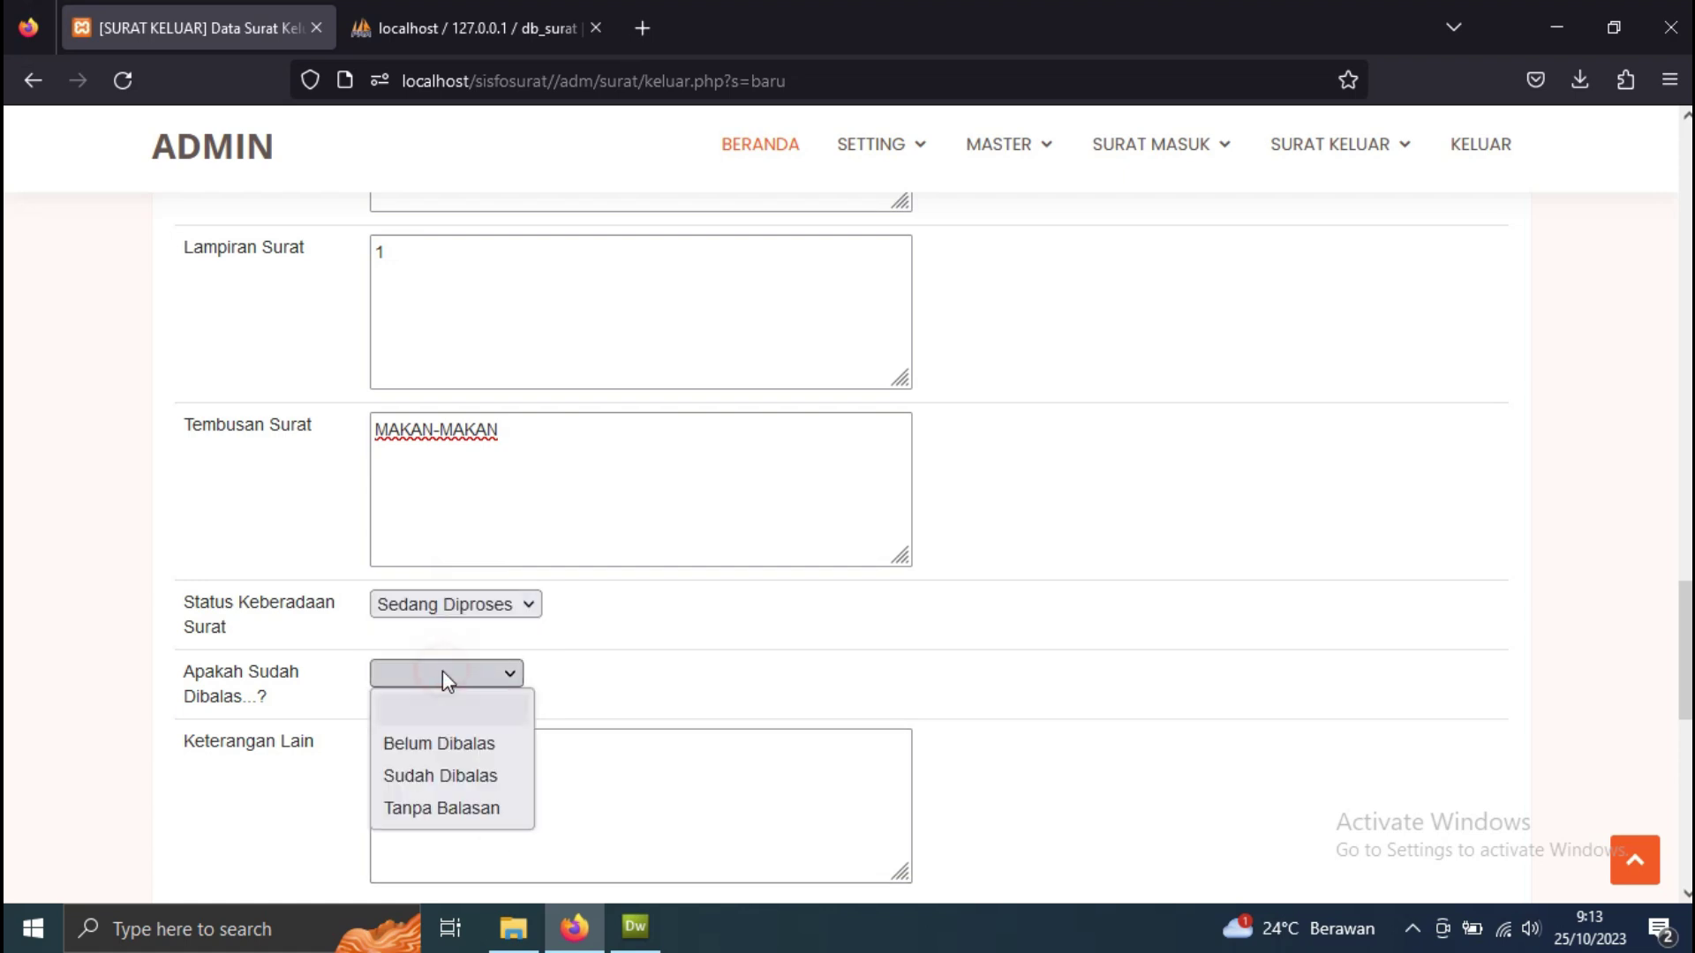
left_click(465, 803)
scroll(465, 803, "down", 3)
left_click(439, 536)
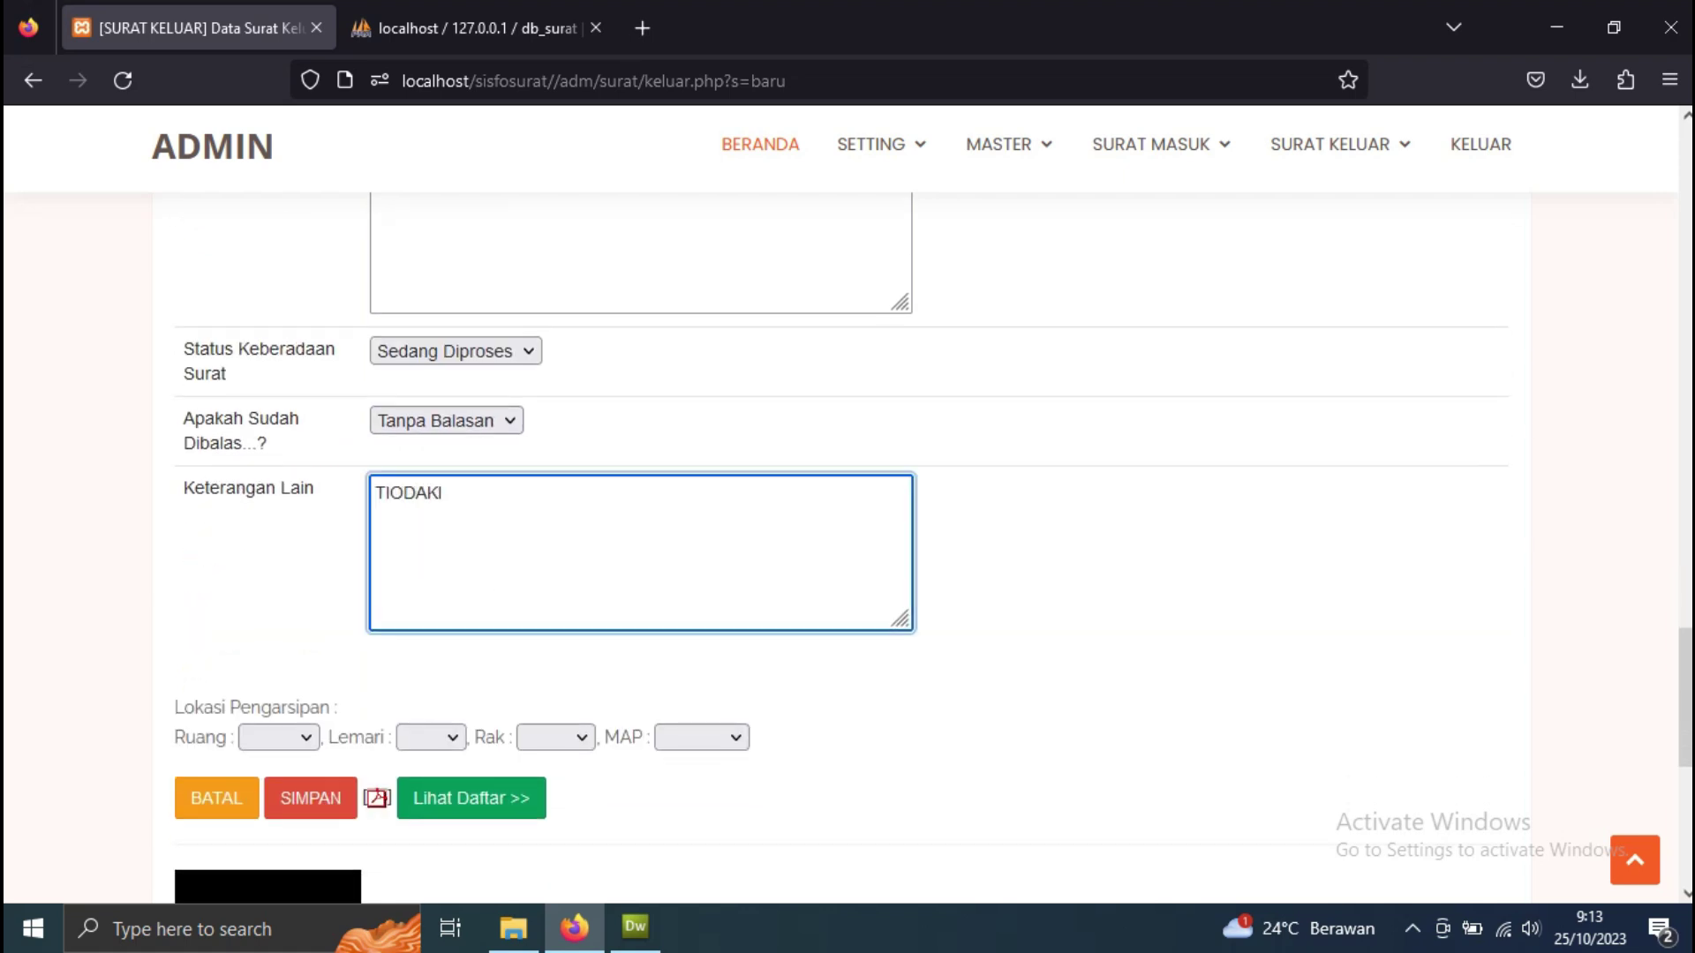
- Set the Lokasi Pengarsipan to Ruang RU03, Lemari AA4, Rak RK02 and MAP MAP03
scroll(281, 627, "down", 1)
left_click(276, 609)
left_click(293, 734)
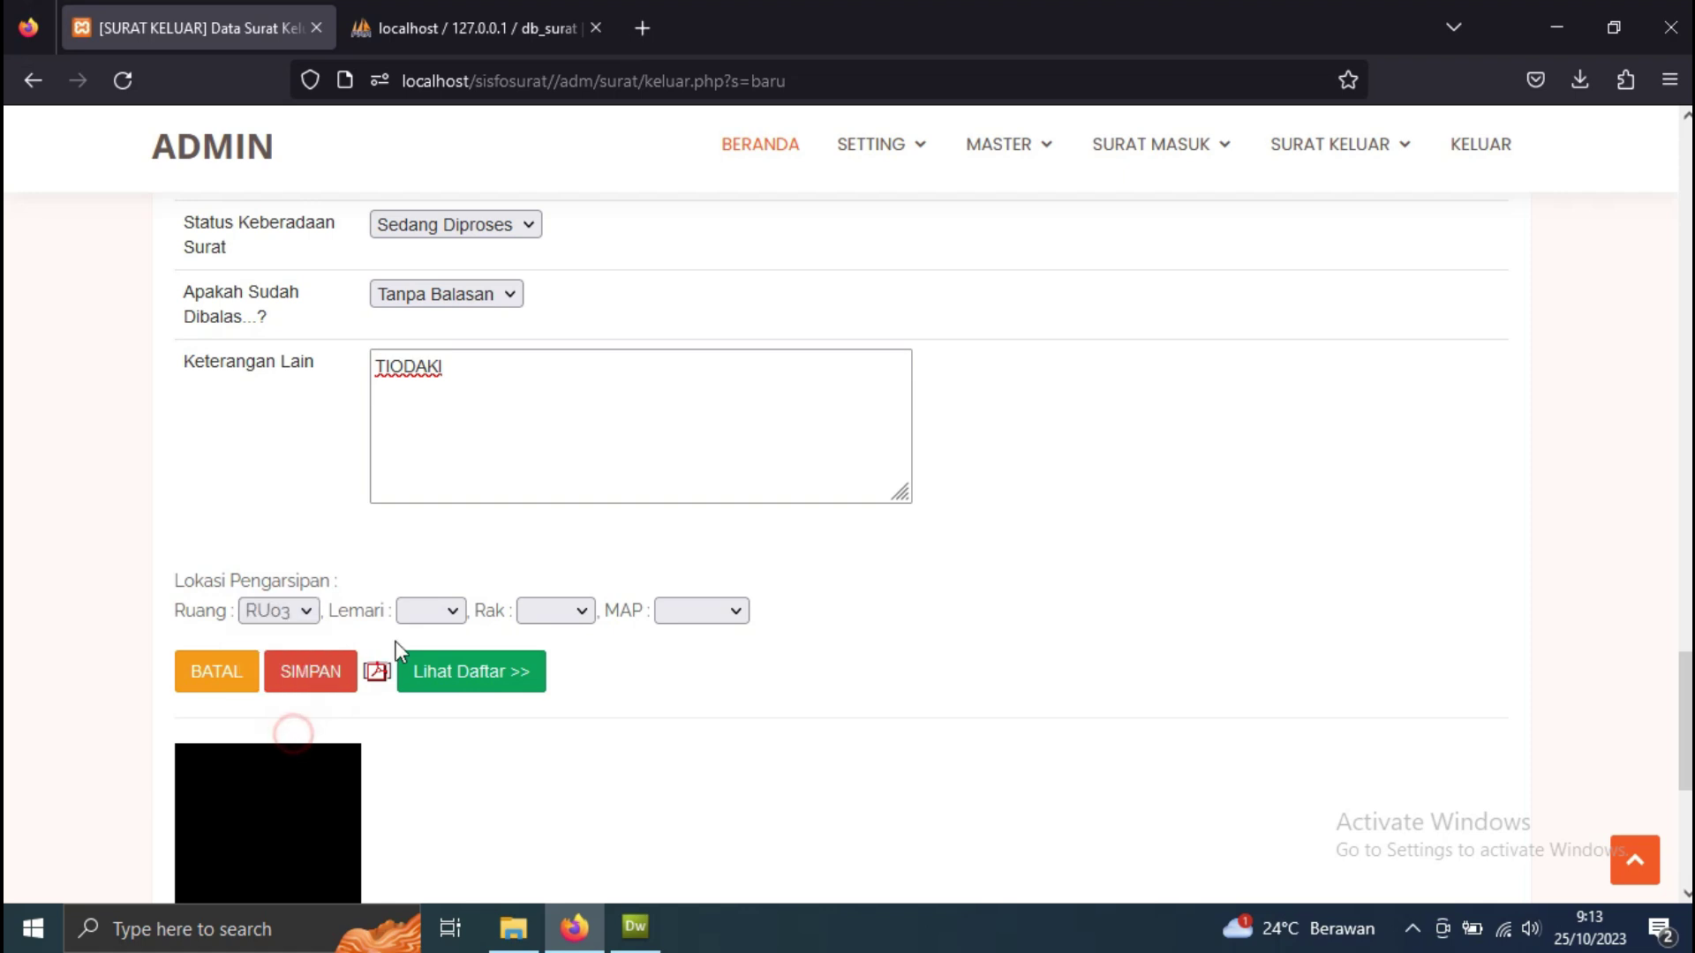
left_click(434, 612)
left_click(447, 777)
left_click(555, 611)
left_click(570, 712)
left_click(702, 612)
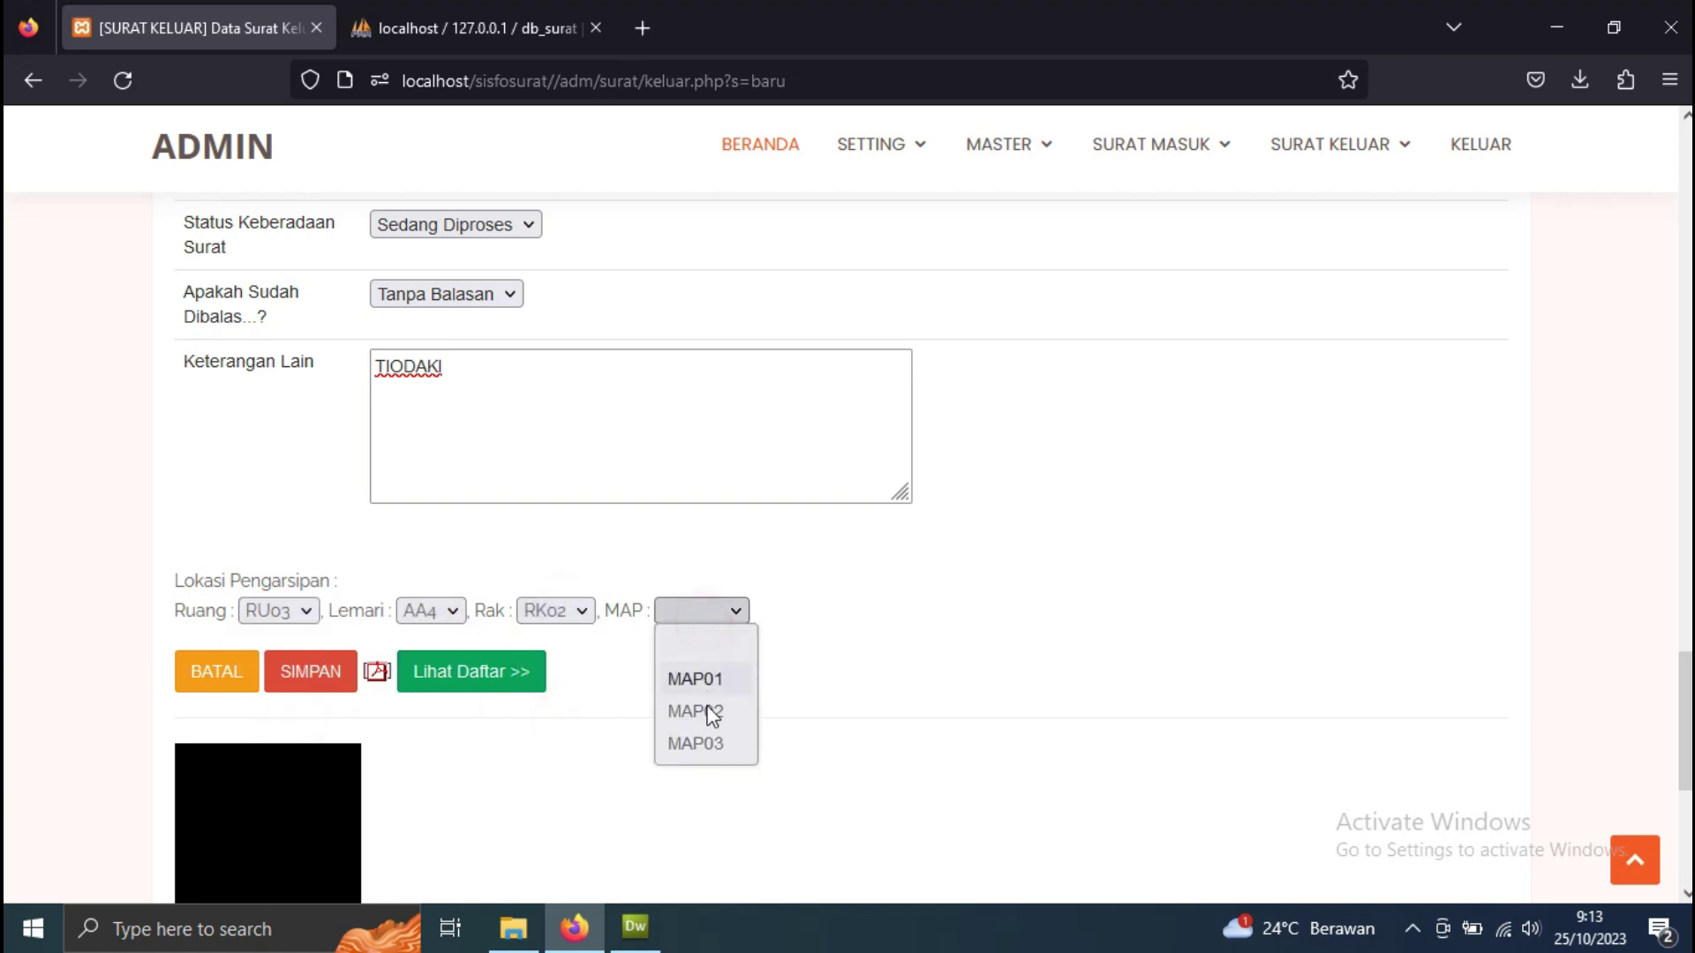
left_click(712, 746)
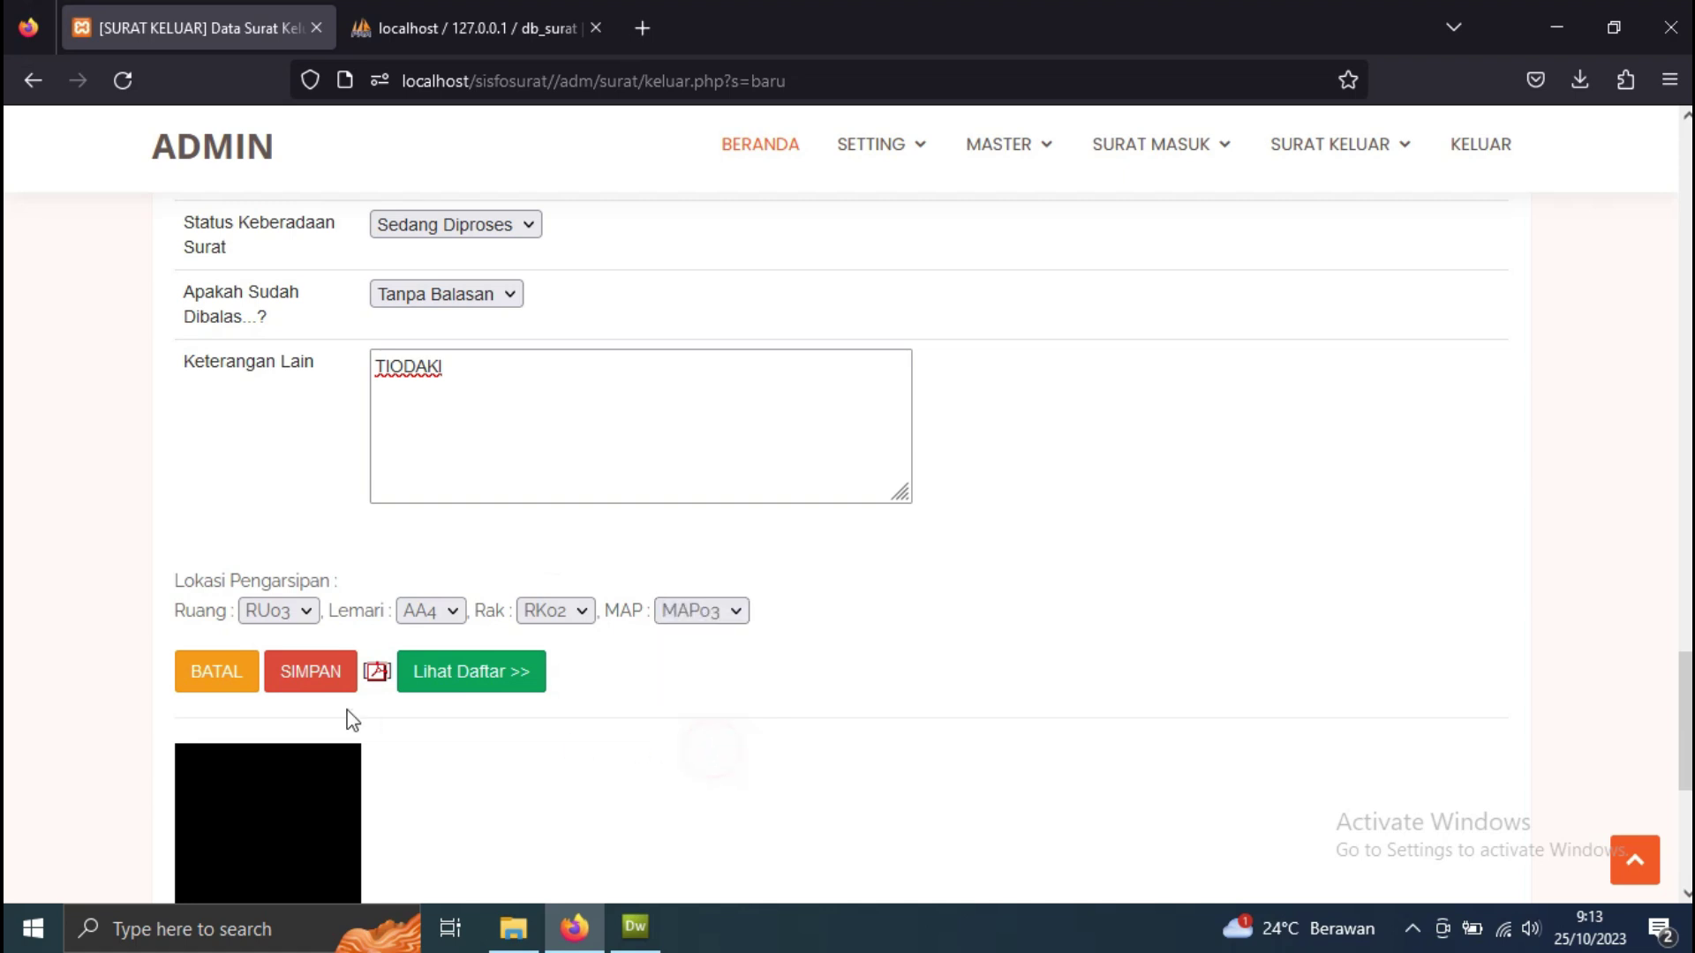
- Save the new outgoing letter record
left_click(313, 672)
scroll(782, 646, "down", 10)
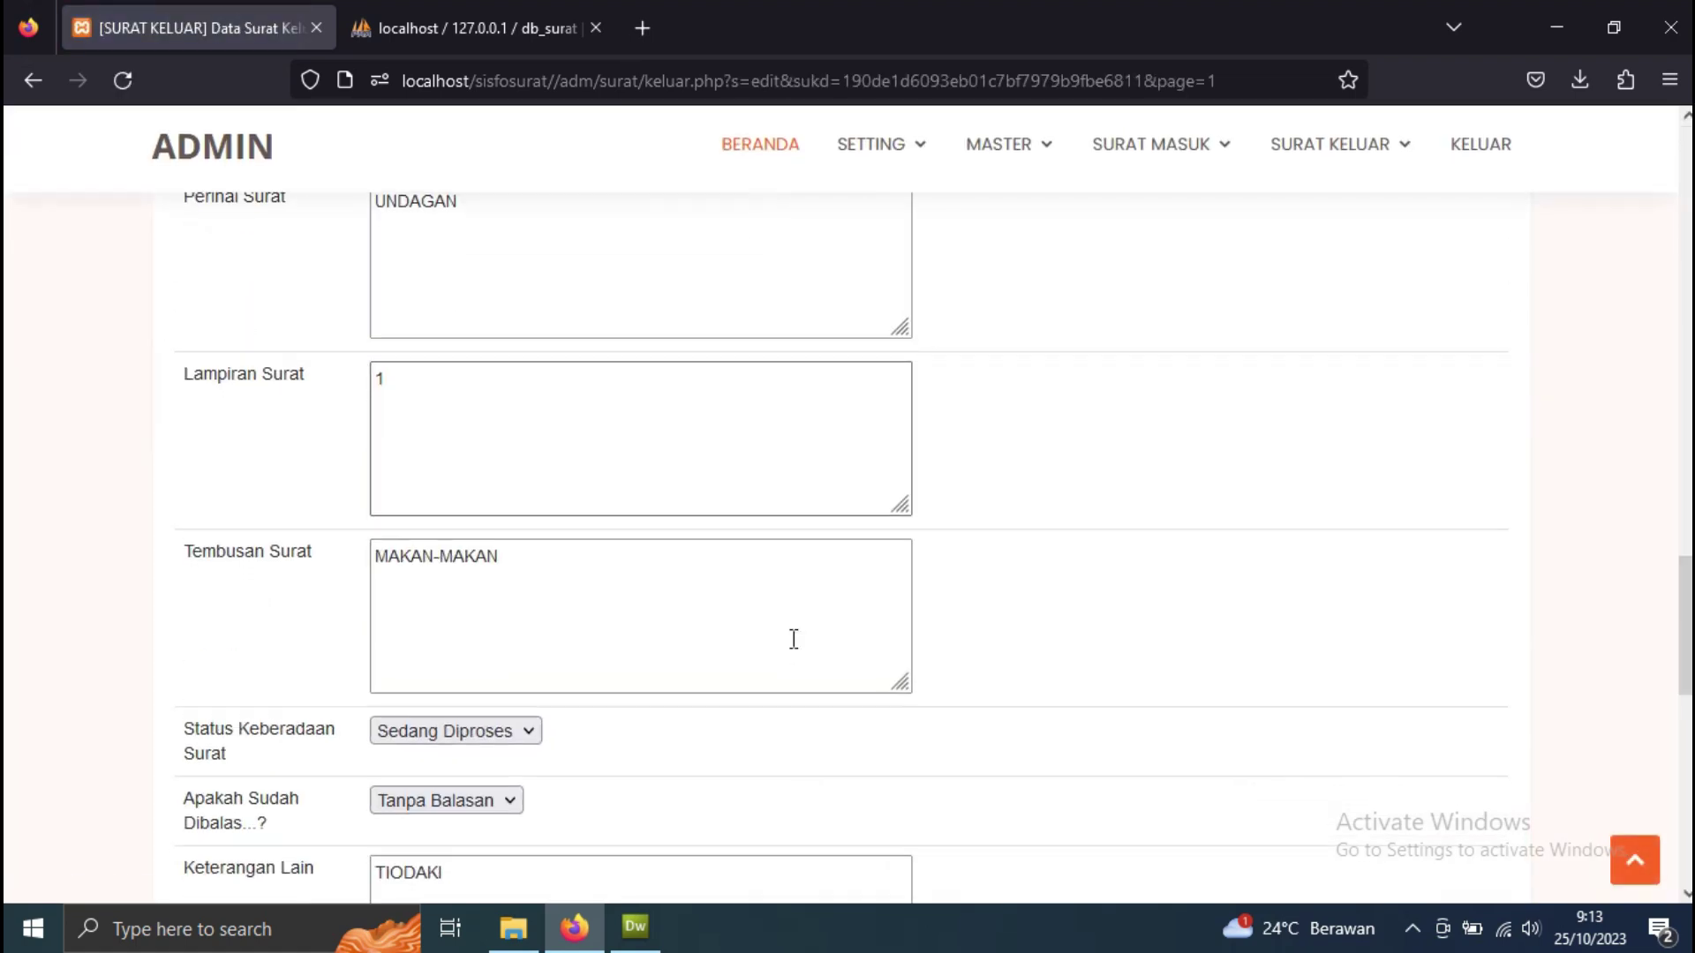
scroll(724, 671, "down", 10)
- Set the Status Pengesahan of the outgoing letter's disposition to Telah Disahkan oleh Pimpinan without saving the record
scroll(473, 539, "up", 13)
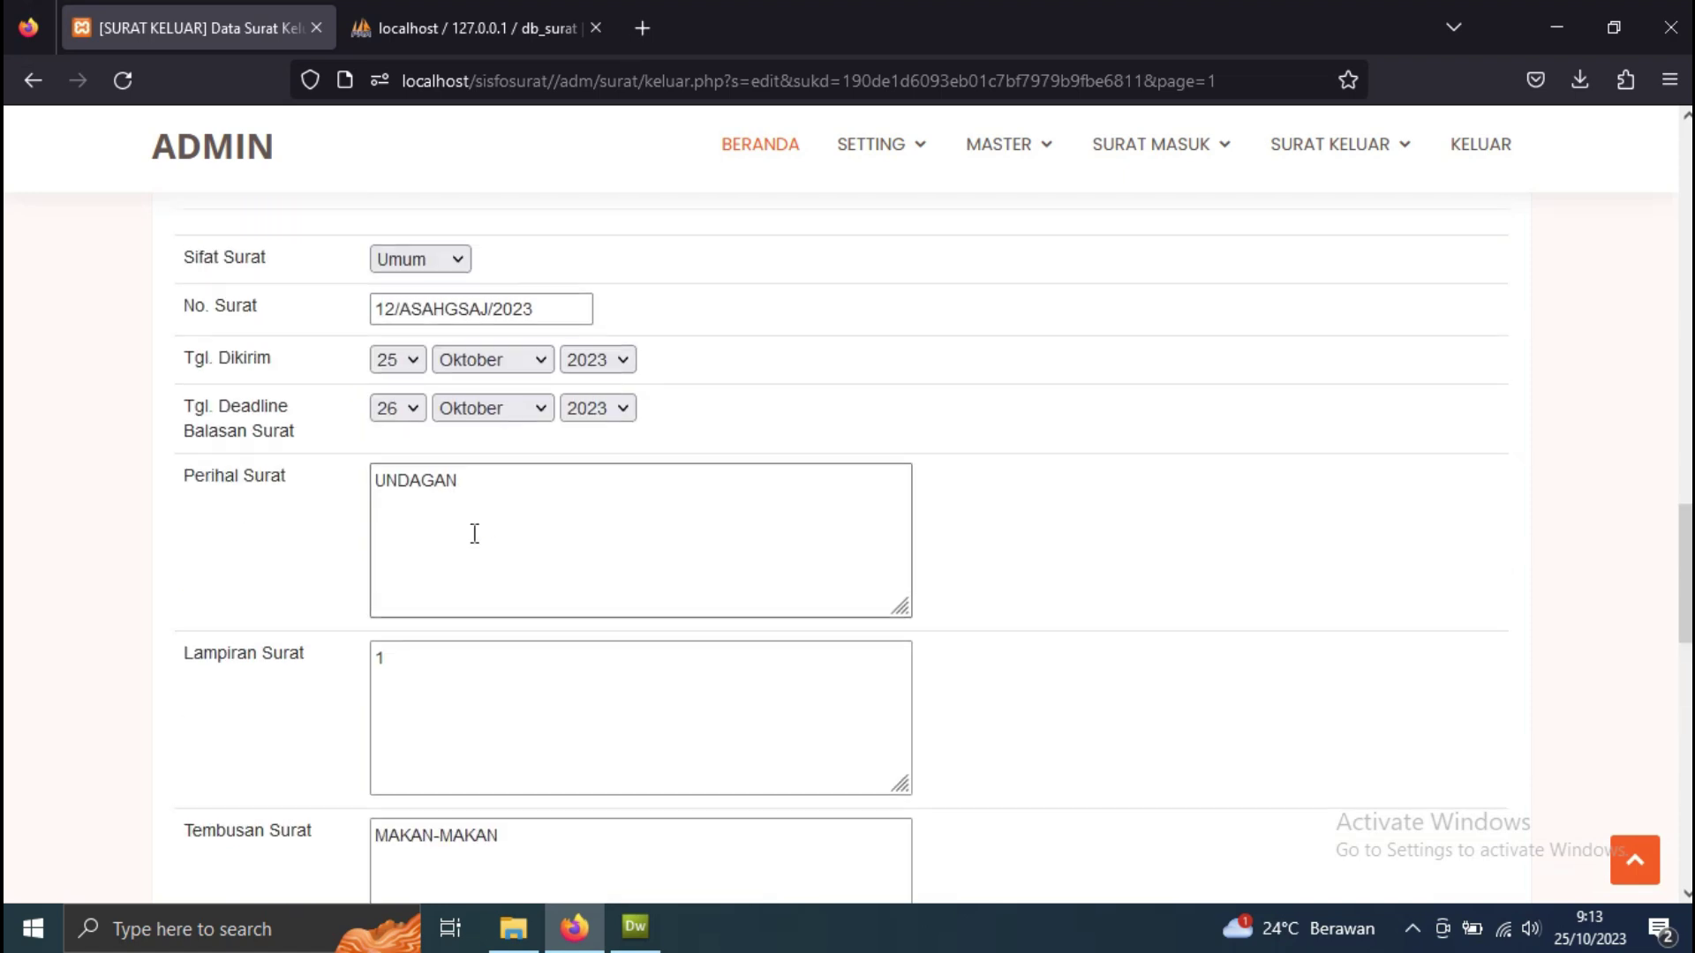
scroll(474, 533, "up", 3)
left_click(439, 408)
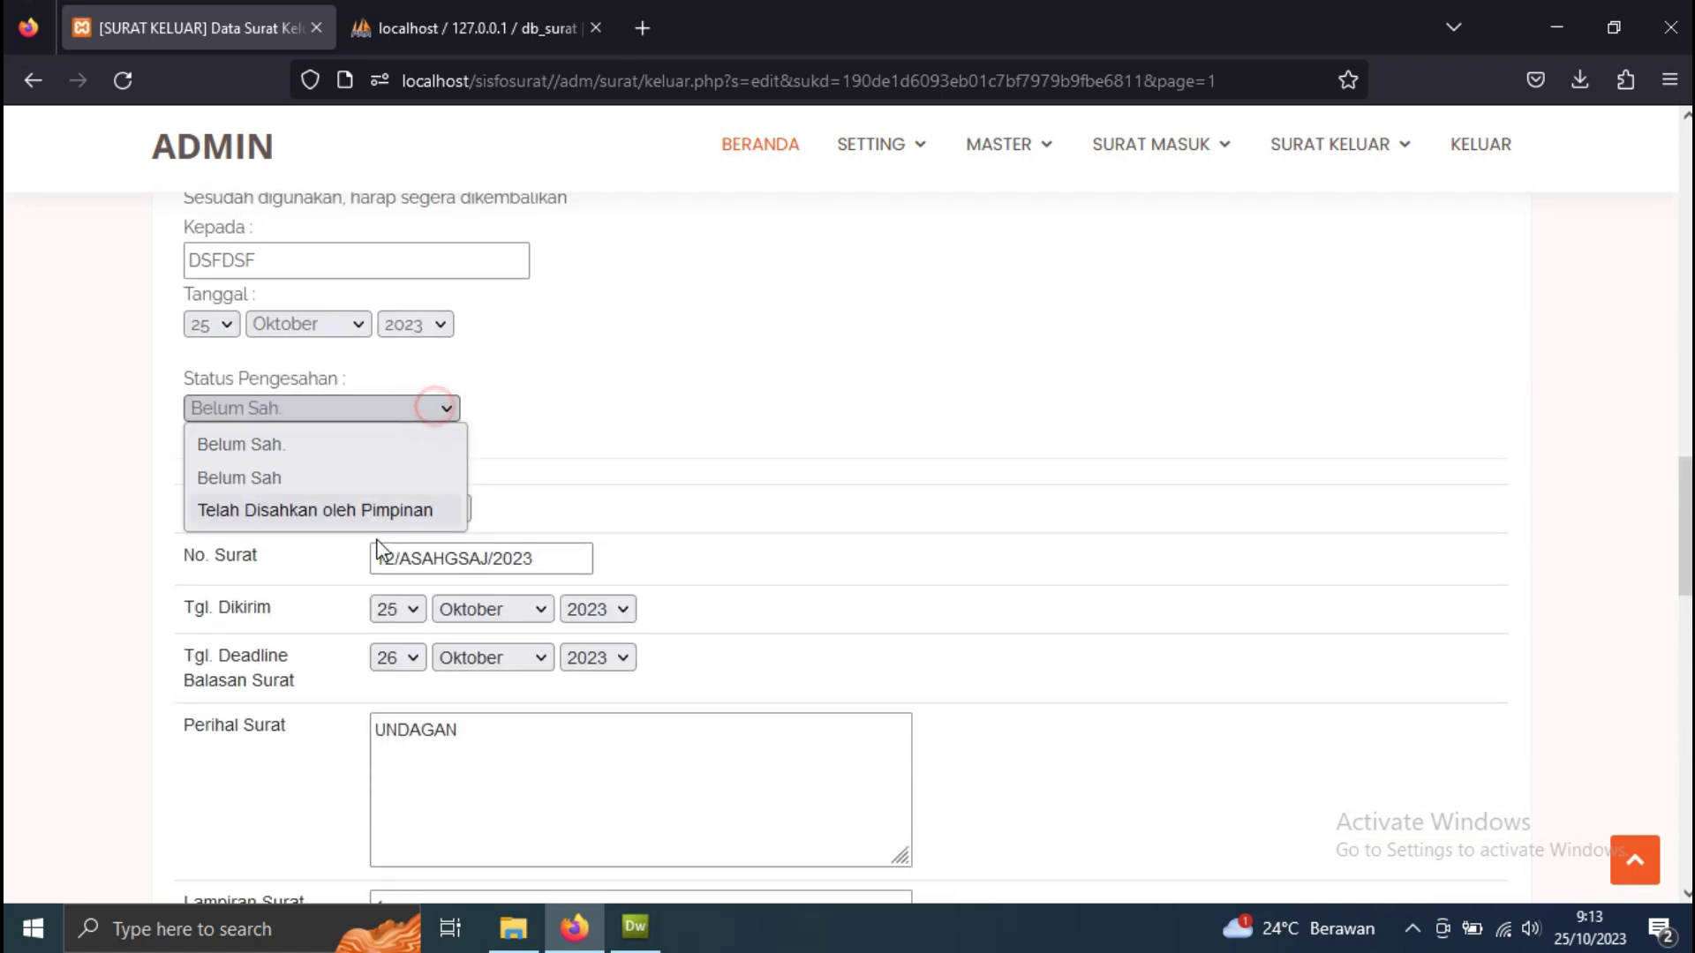
left_click(308, 506)
- Replace the outgoing letter's image with coding-PHP.jpg from the Downloads folder and check the preview
scroll(1480, 522, "down", 10)
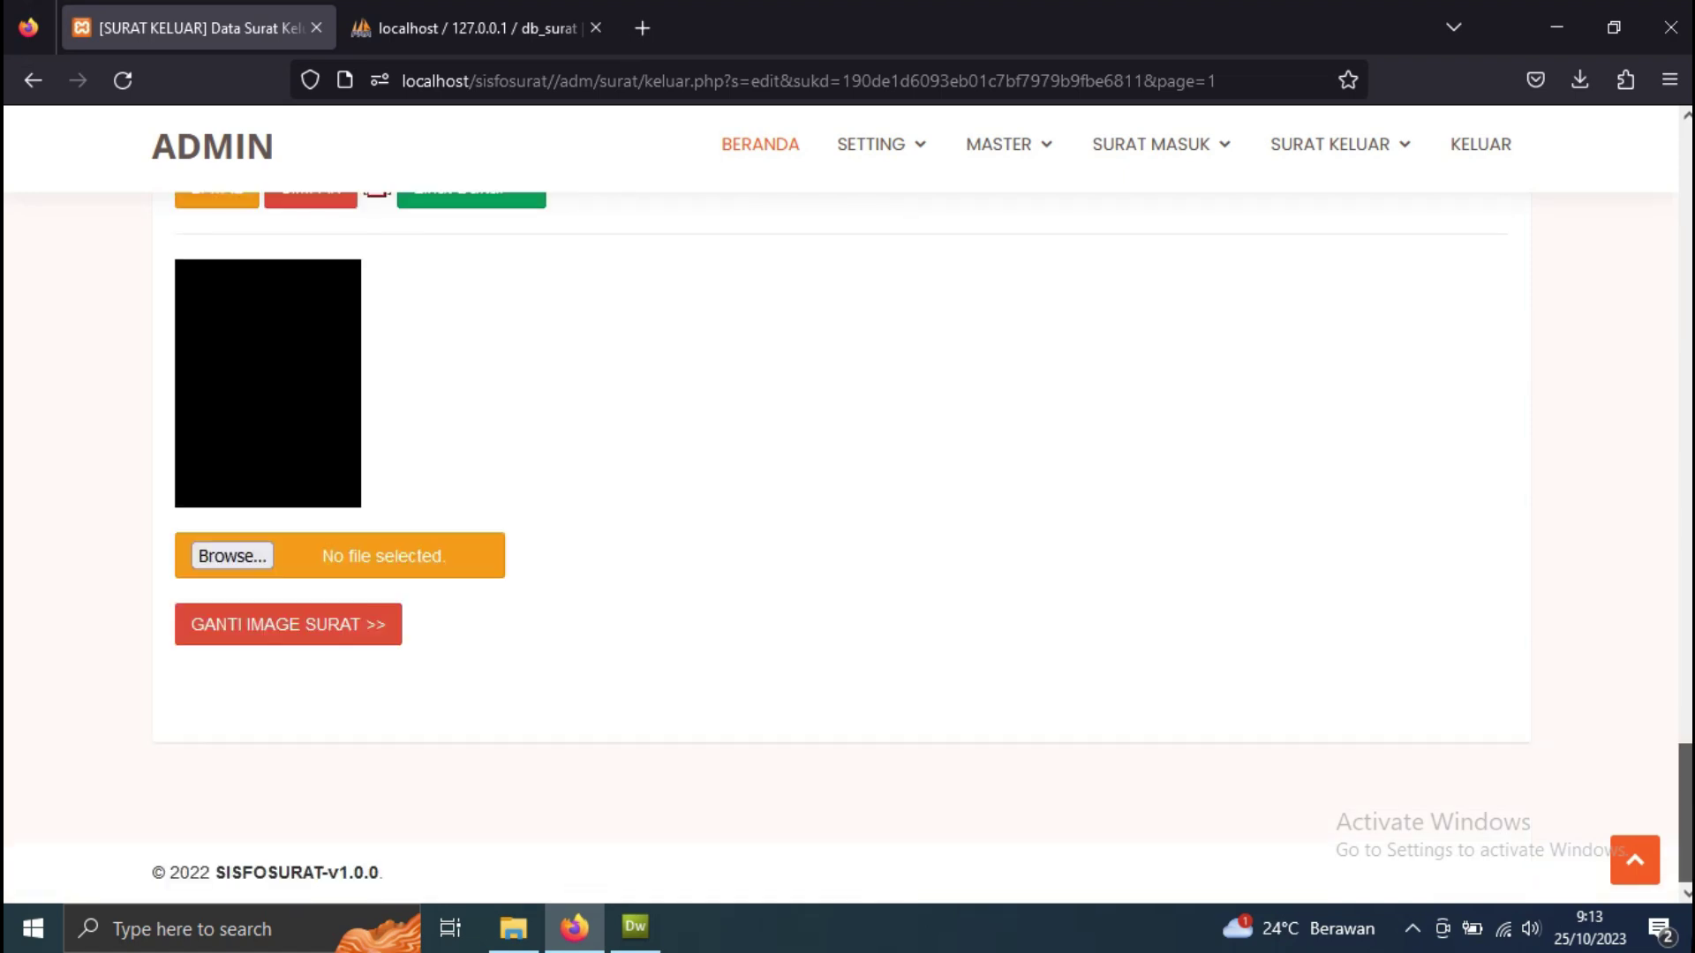
left_click(240, 556)
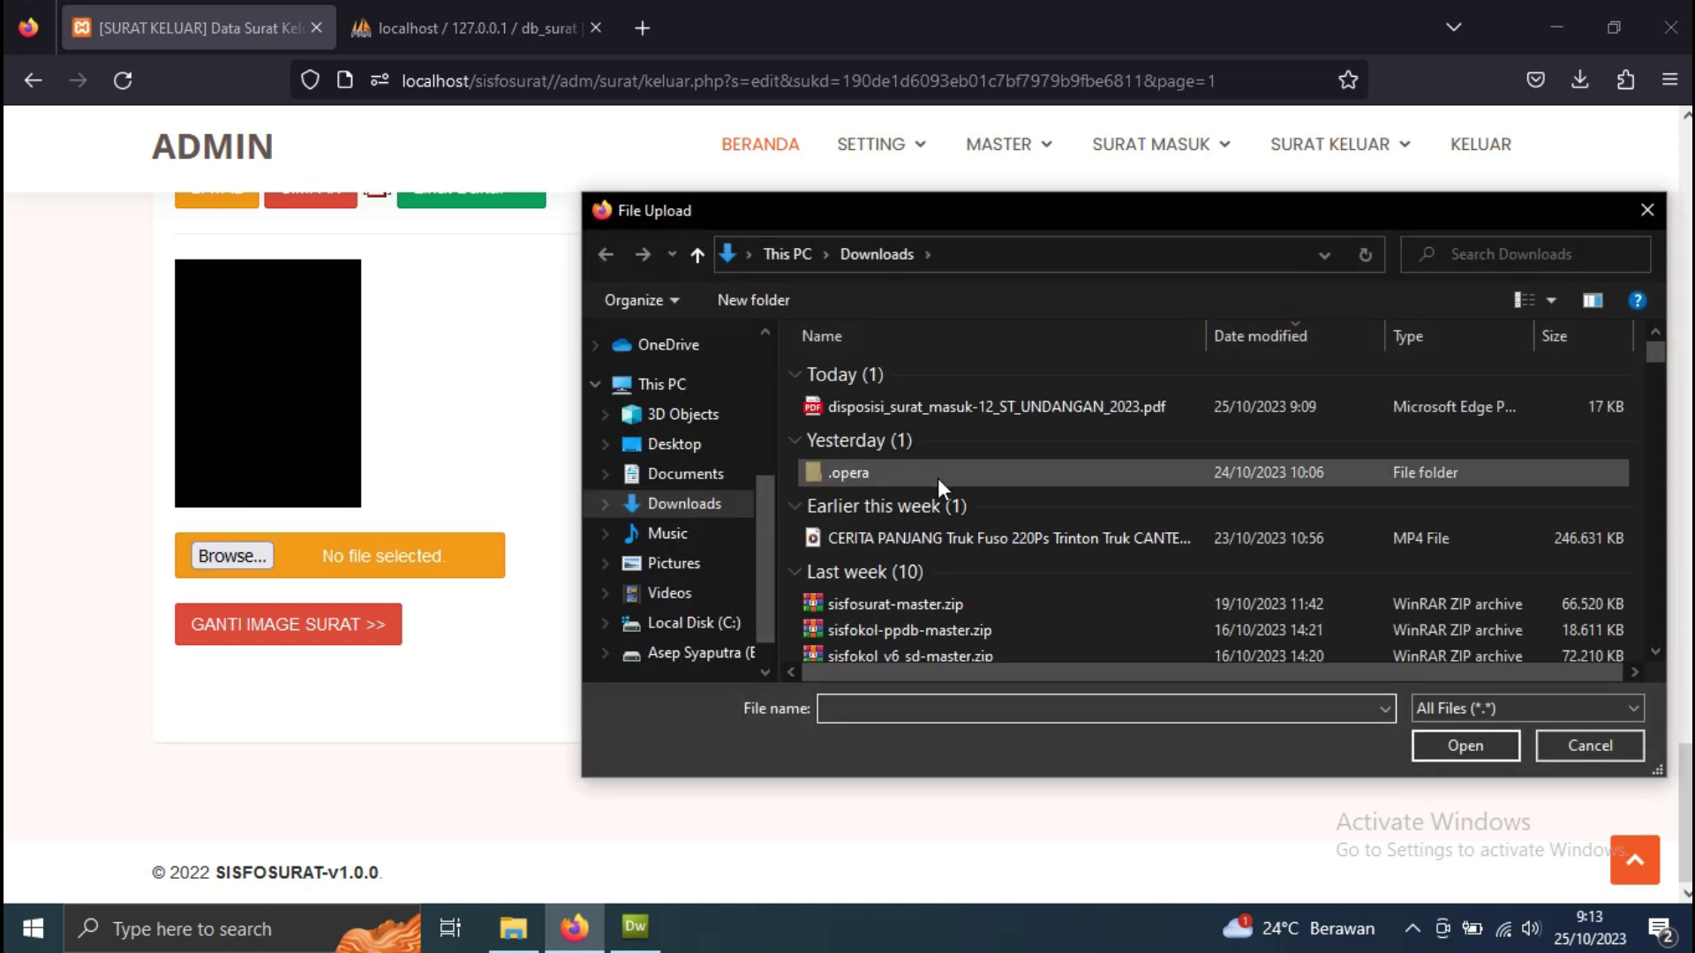
scroll(939, 483, "down", 10)
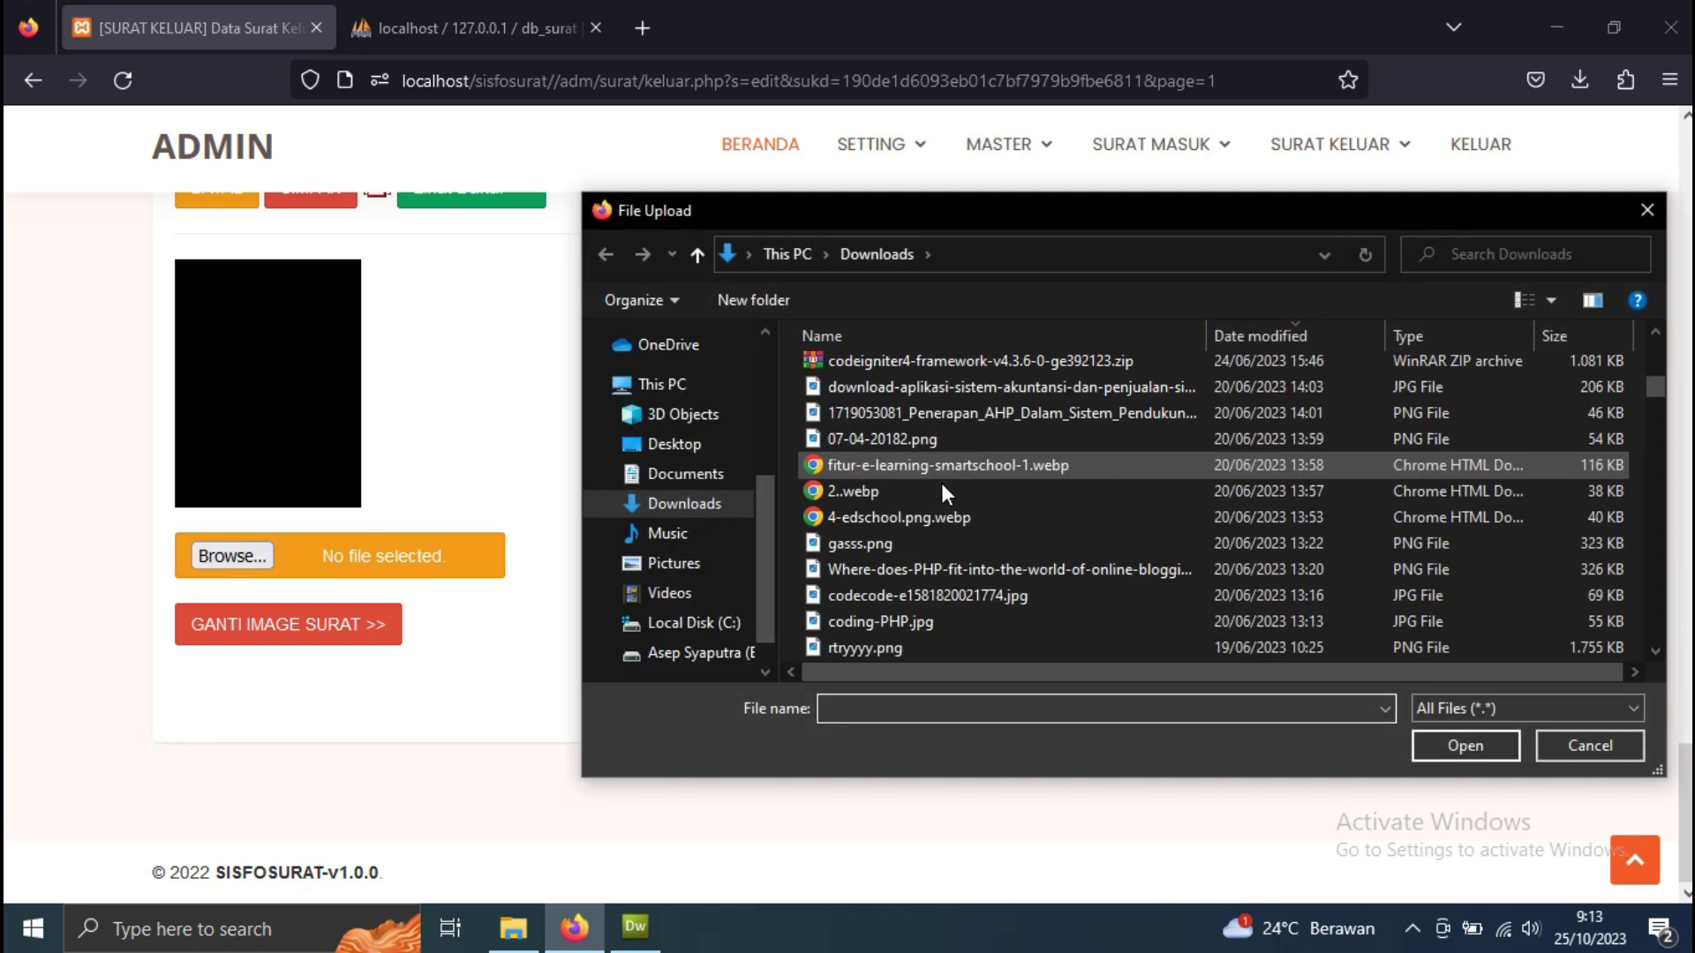
left_click(1006, 622)
left_click(1460, 758)
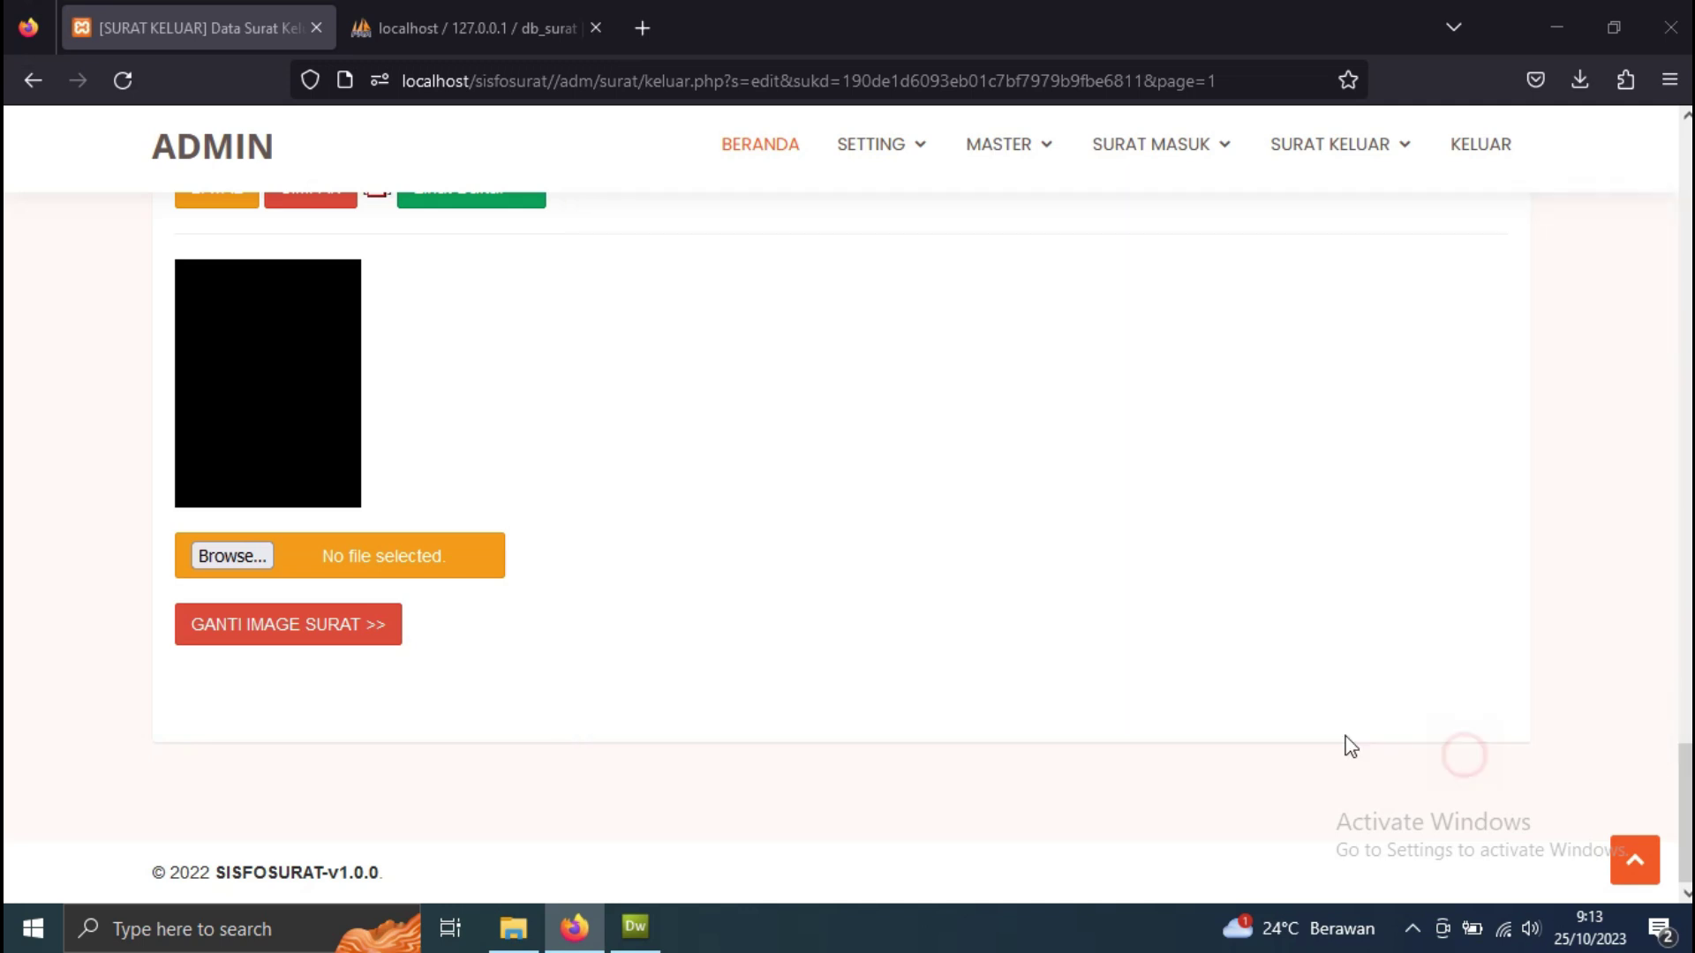
left_click(274, 627)
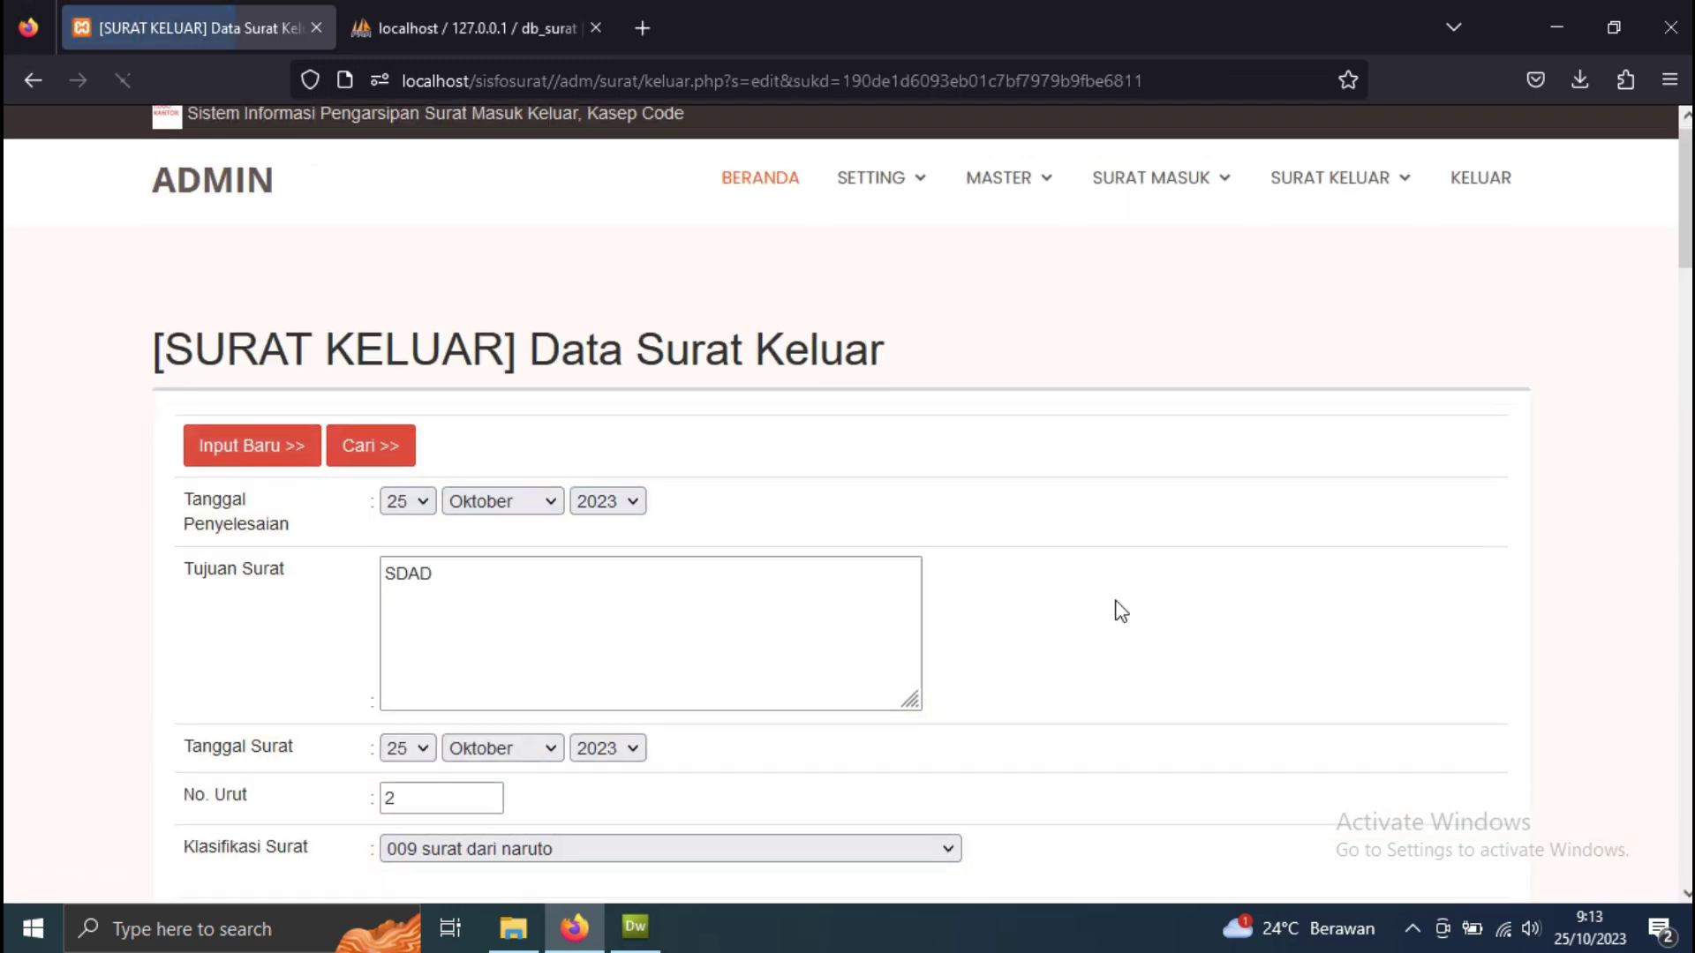
scroll(1403, 558, "down", 15)
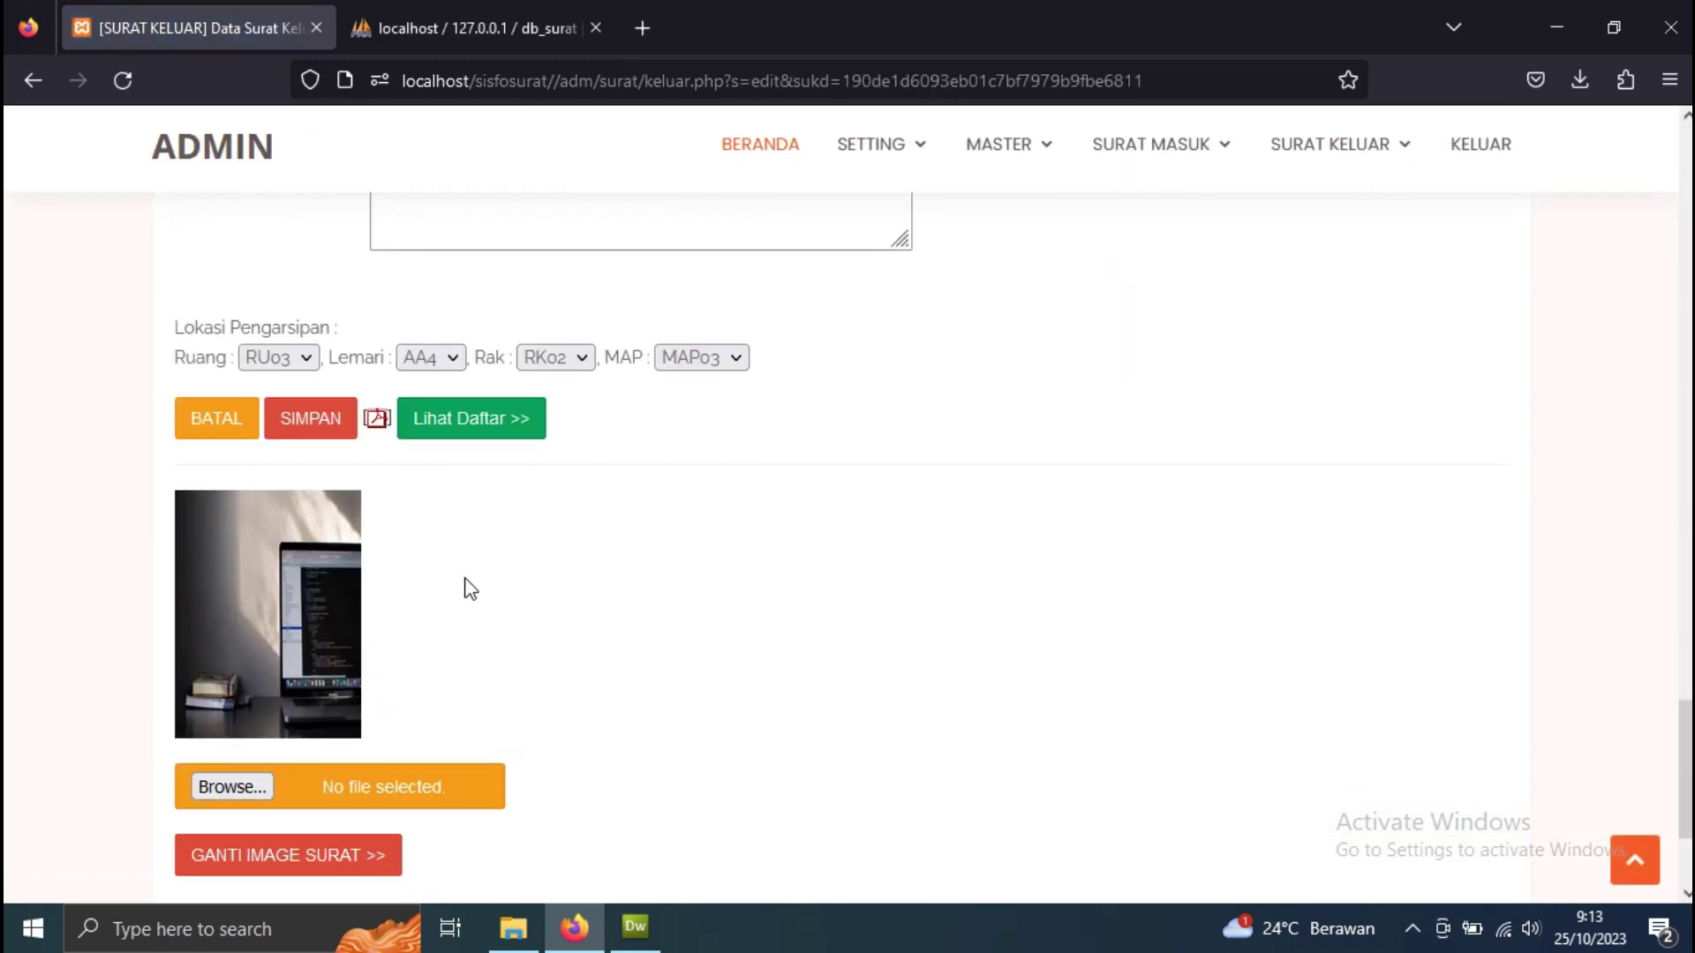
- Set Status Pengesahan to Telah Disahkan oleh Pimpinan and save the outgoing letter
scroll(477, 586, "up", 10)
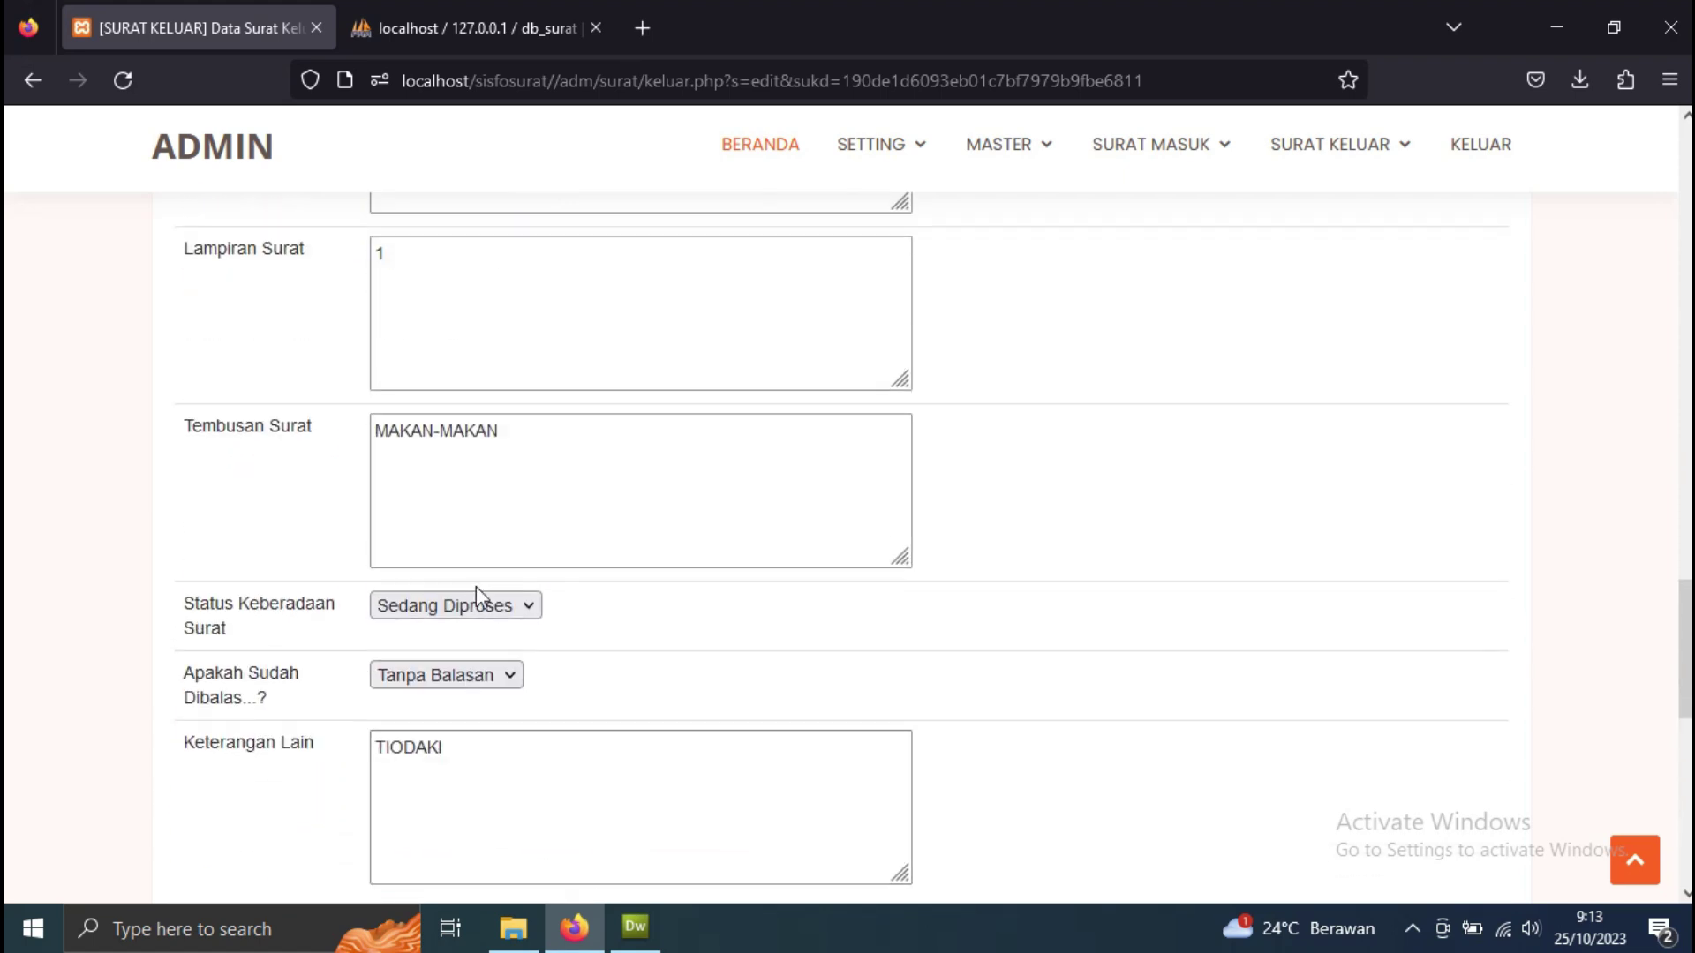
scroll(477, 586, "up", 3)
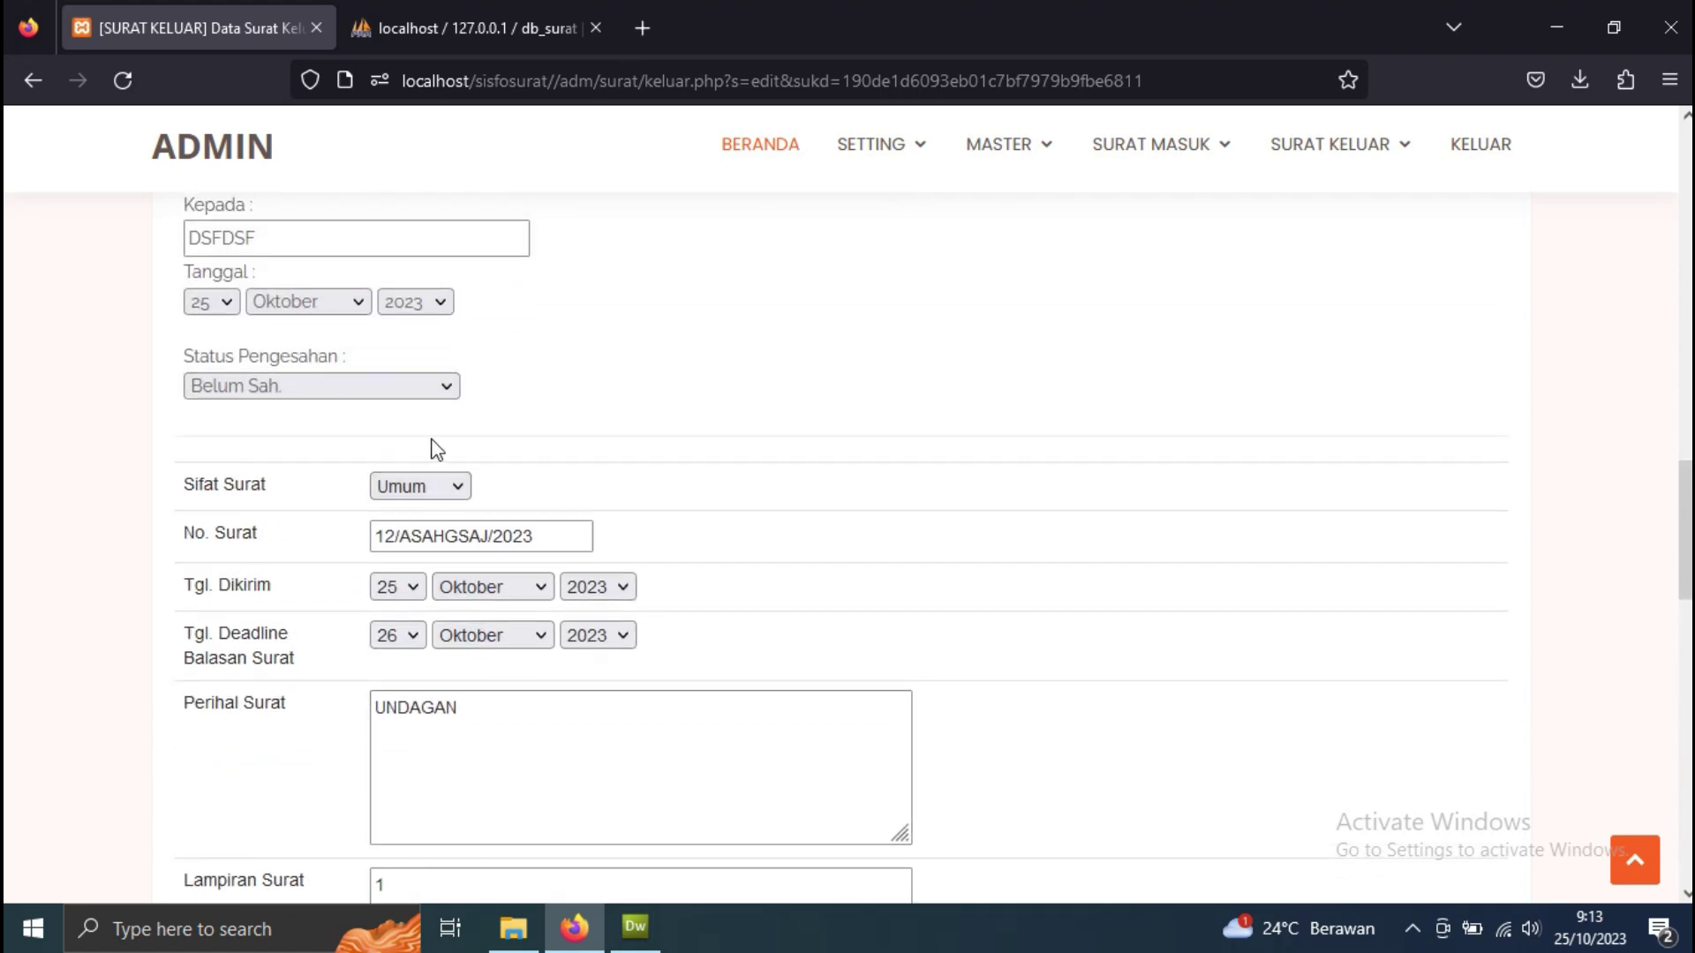
left_click(436, 392)
left_click(320, 483)
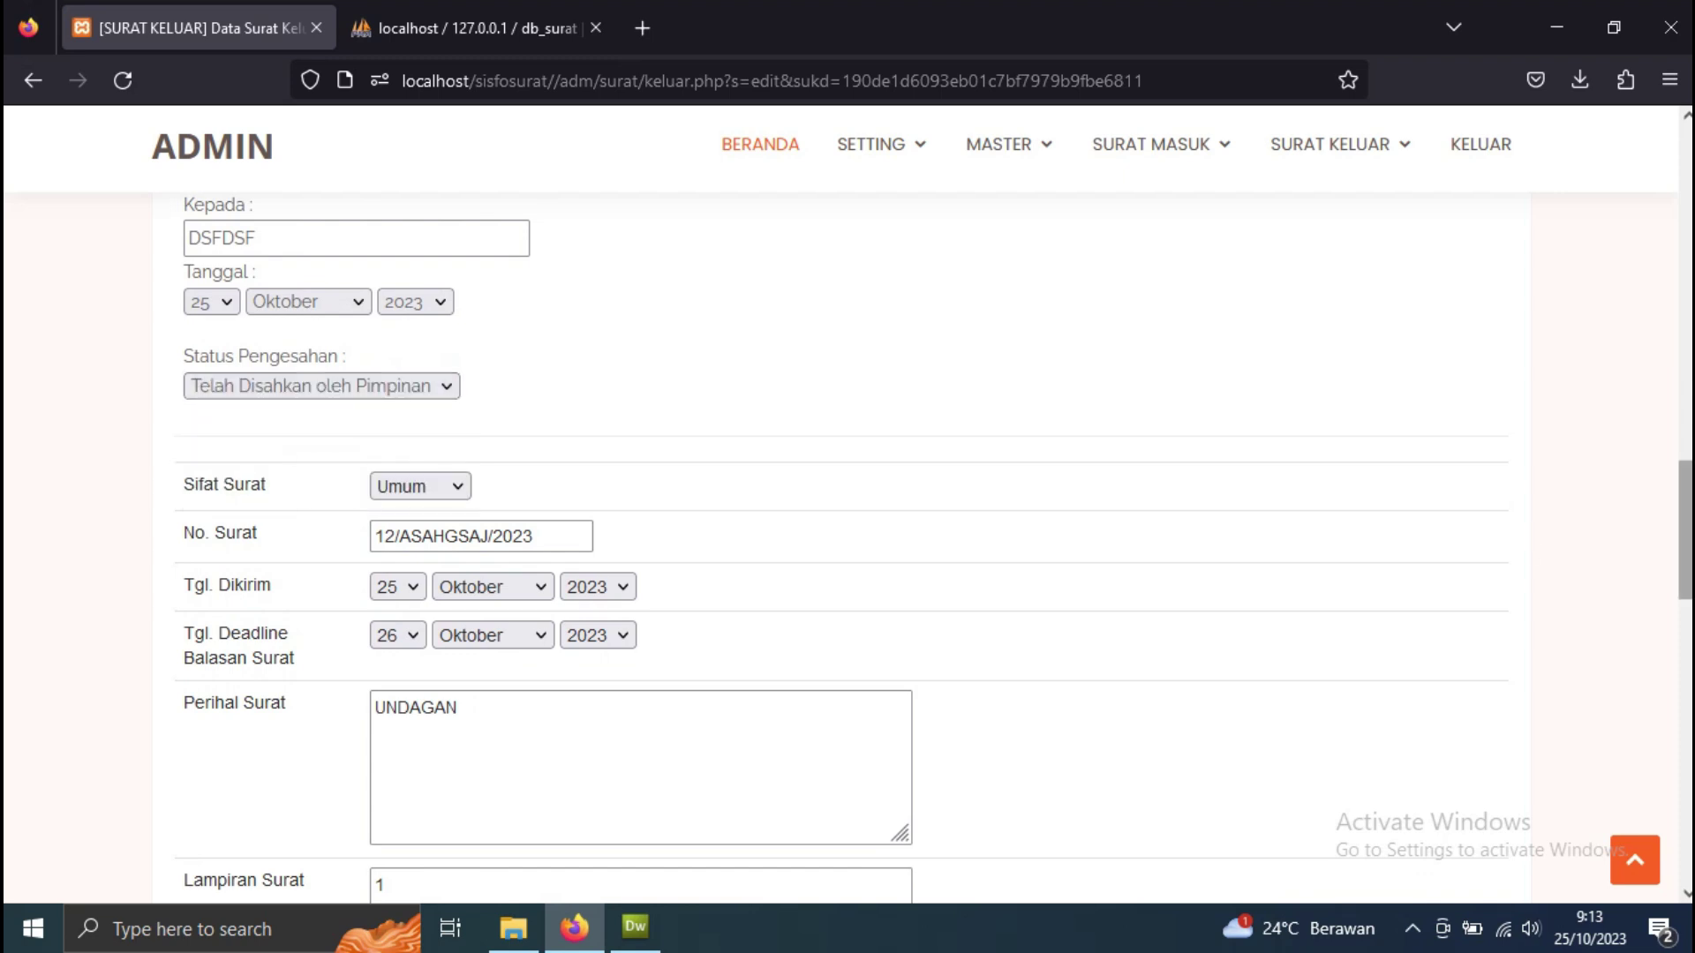
scroll(1612, 865, "down", 13)
scroll(321, 415, "up", 3)
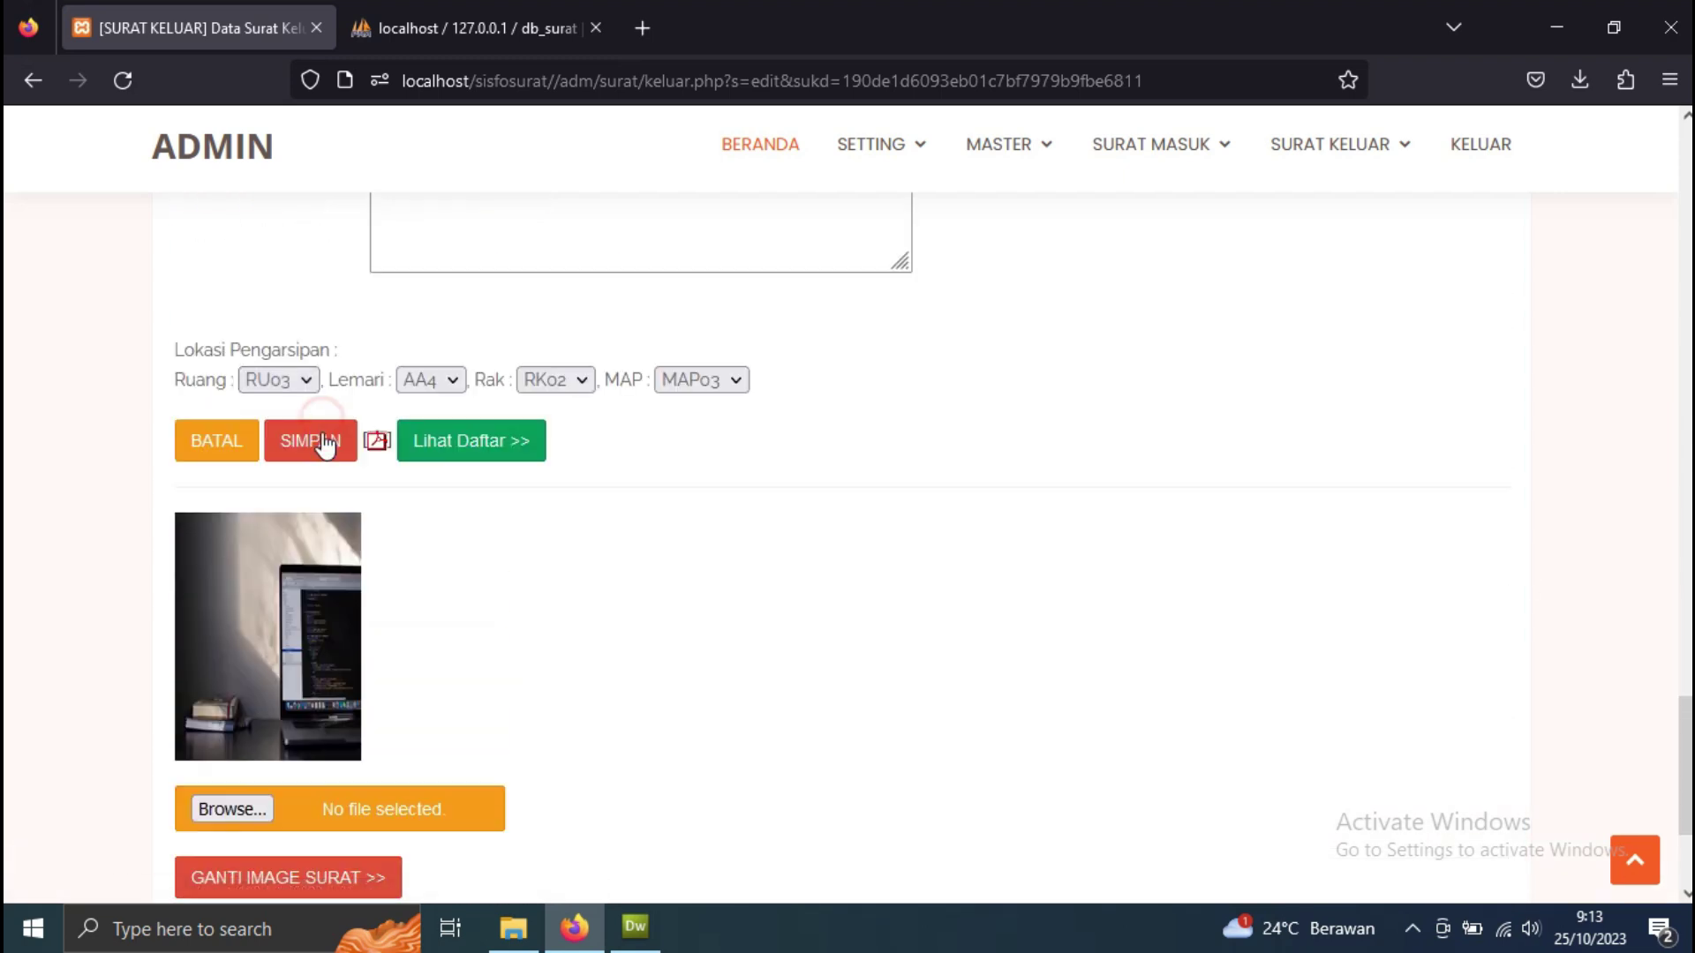
left_click(322, 418)
- Generate the PDF disposition sheet for the saved outgoing letter
scroll(404, 529, "down", 15)
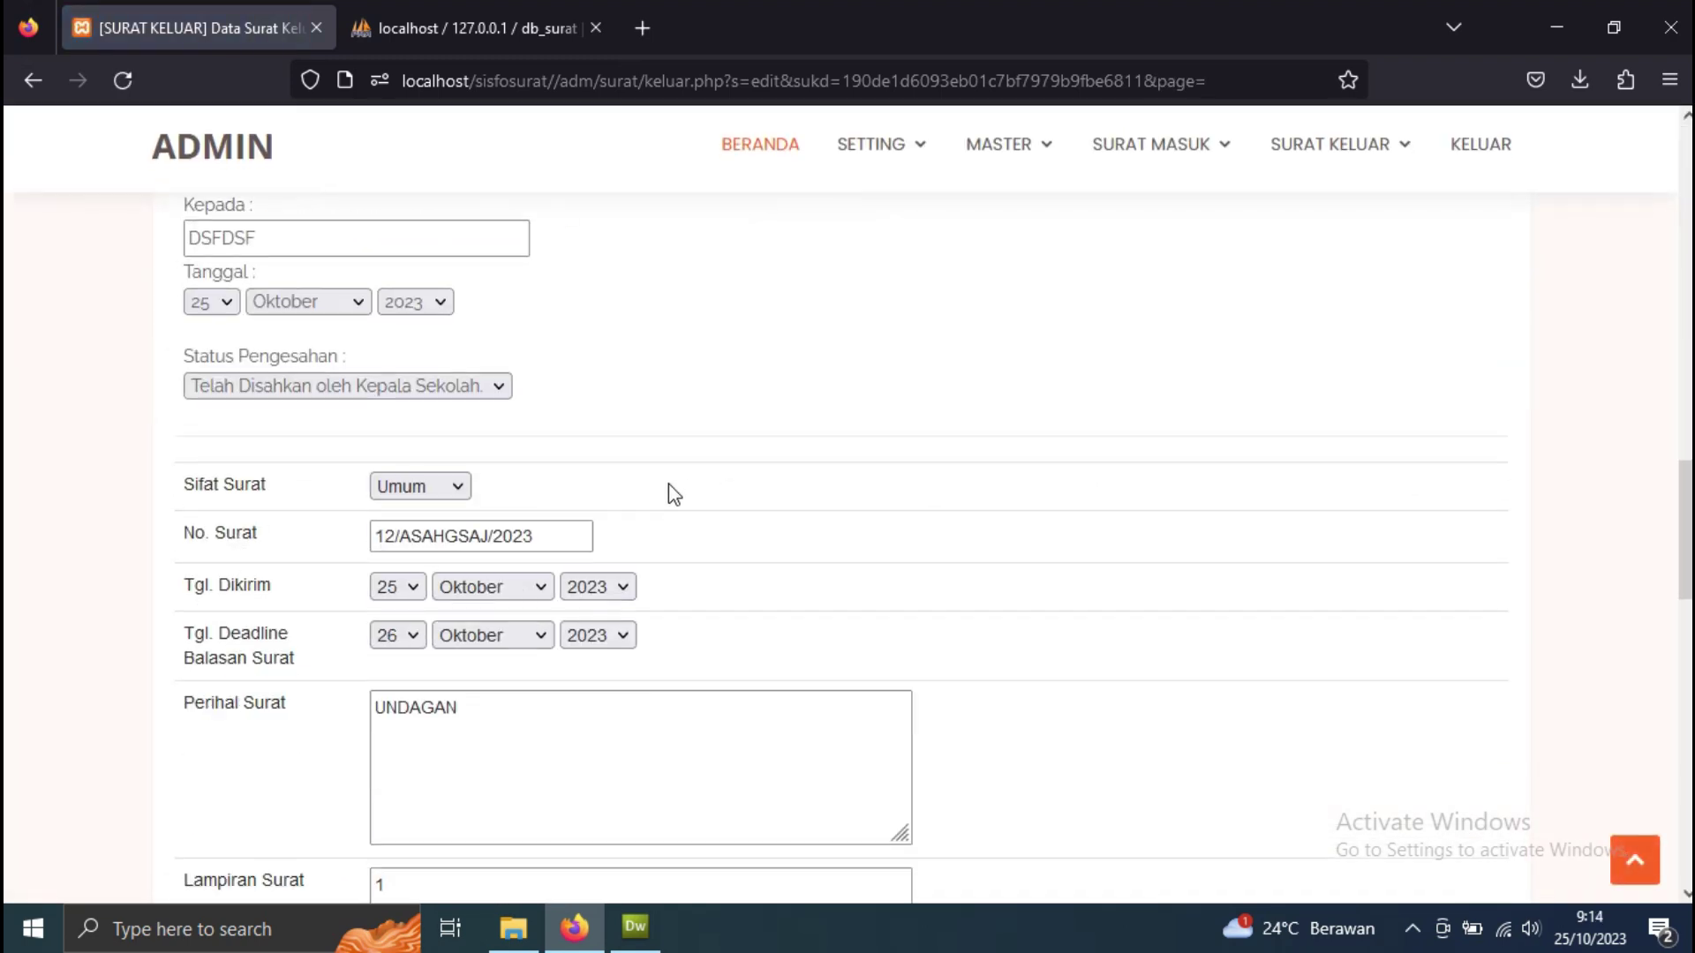
scroll(499, 436, "down", 5)
scroll(458, 389, "up", 3)
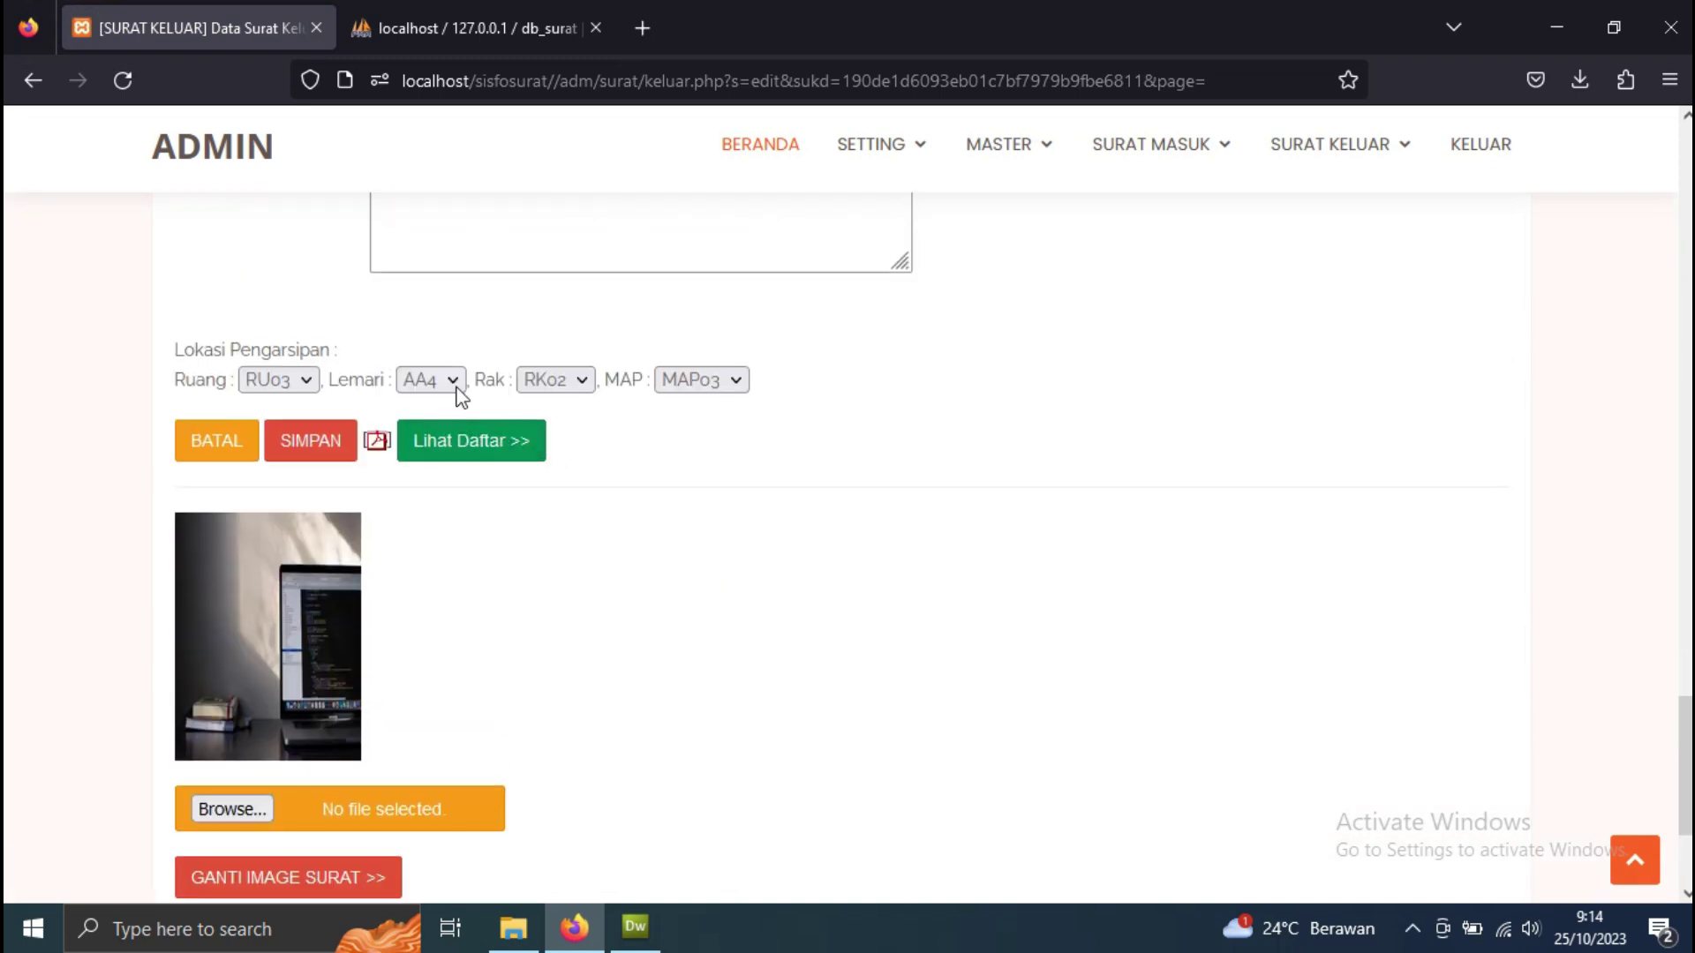
left_click(380, 440)
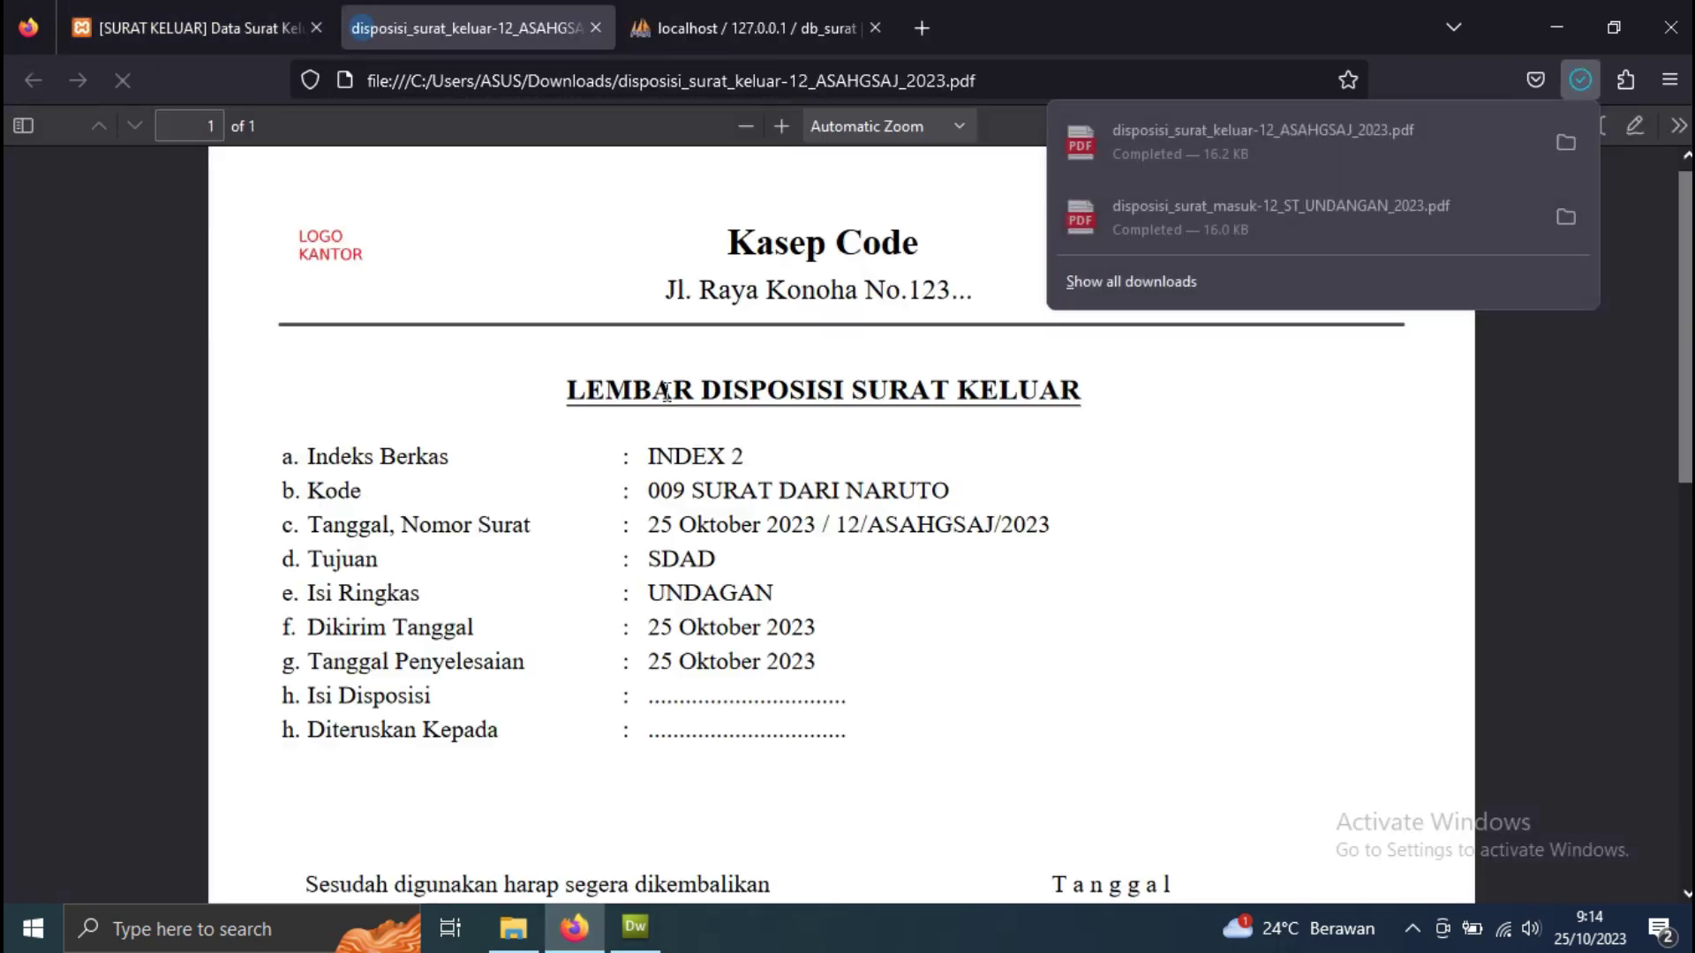
- Review the outgoing letter's disposition sheet from header to print date, and close the PDF
left_click(1202, 510)
scroll(807, 495, "down", 4)
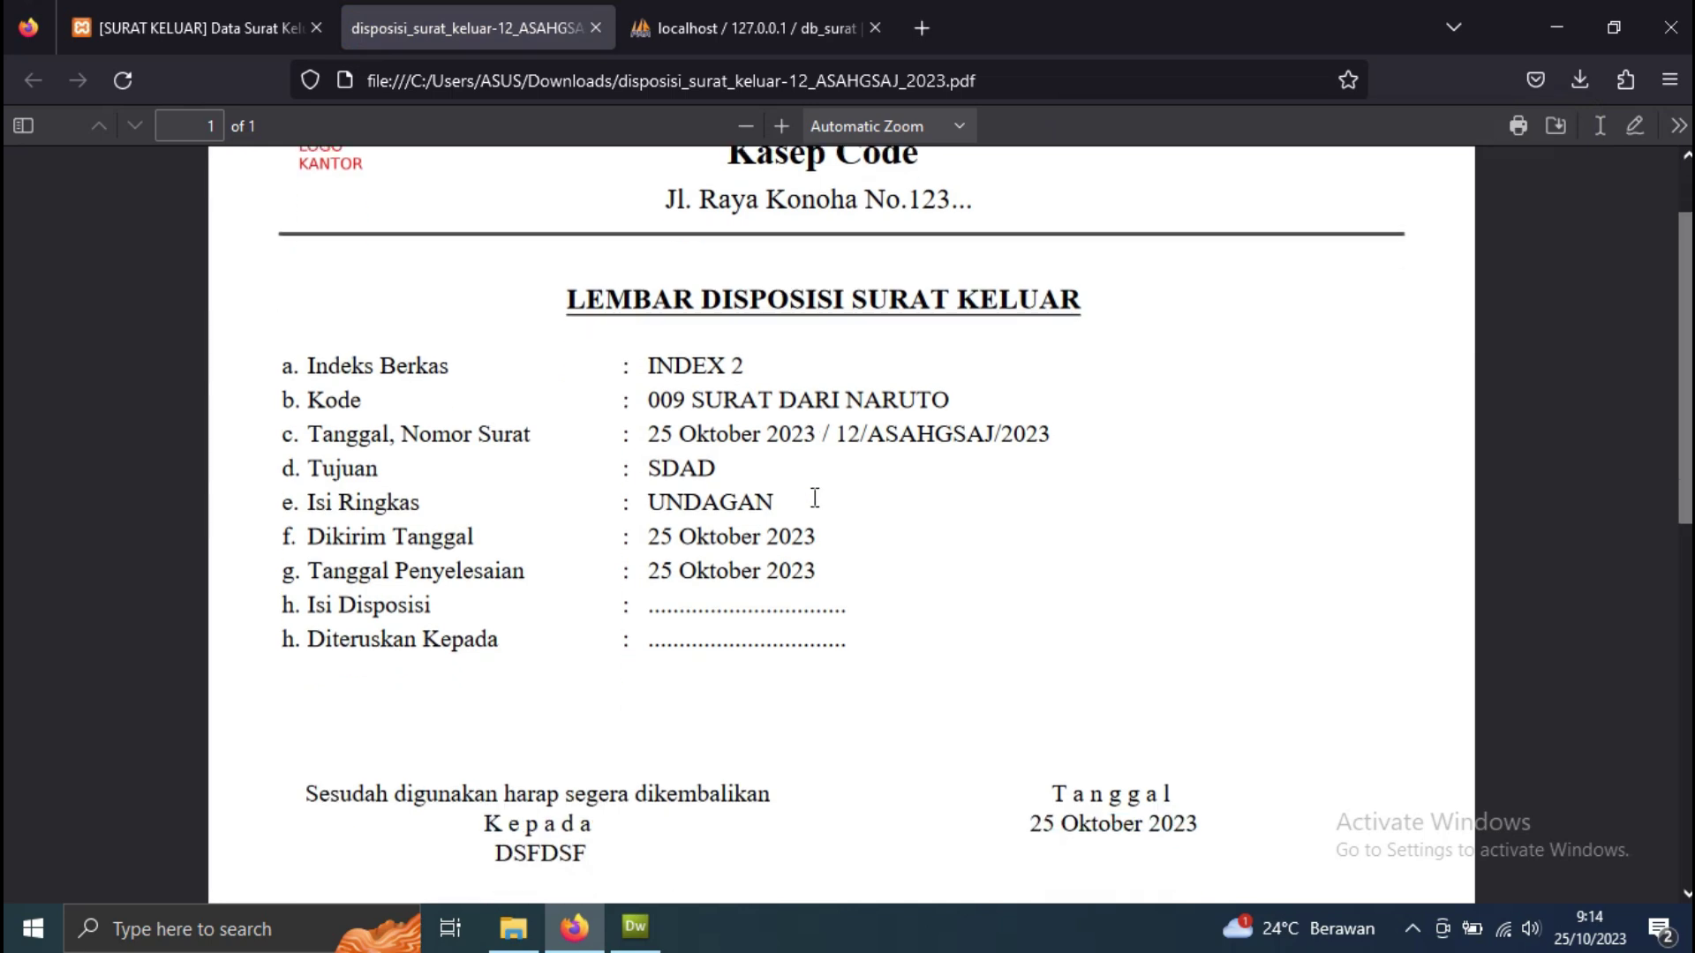
scroll(657, 391, "down", 5)
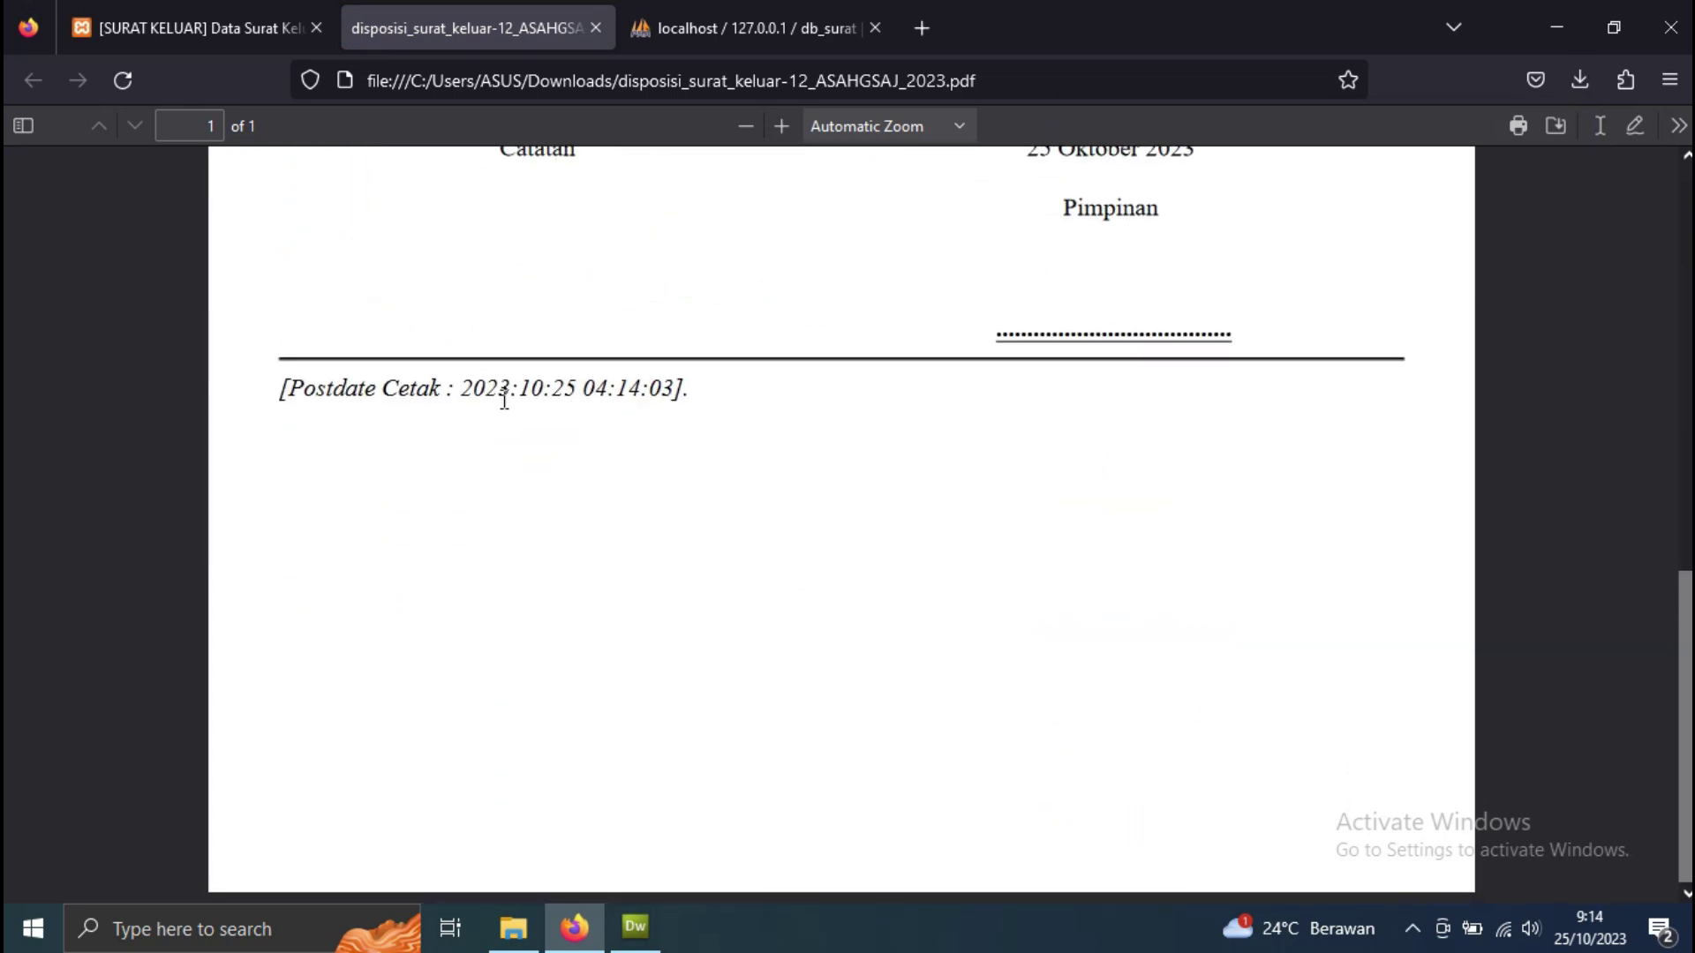
scroll(791, 504, "up", 5)
scroll(791, 504, "up", 5)
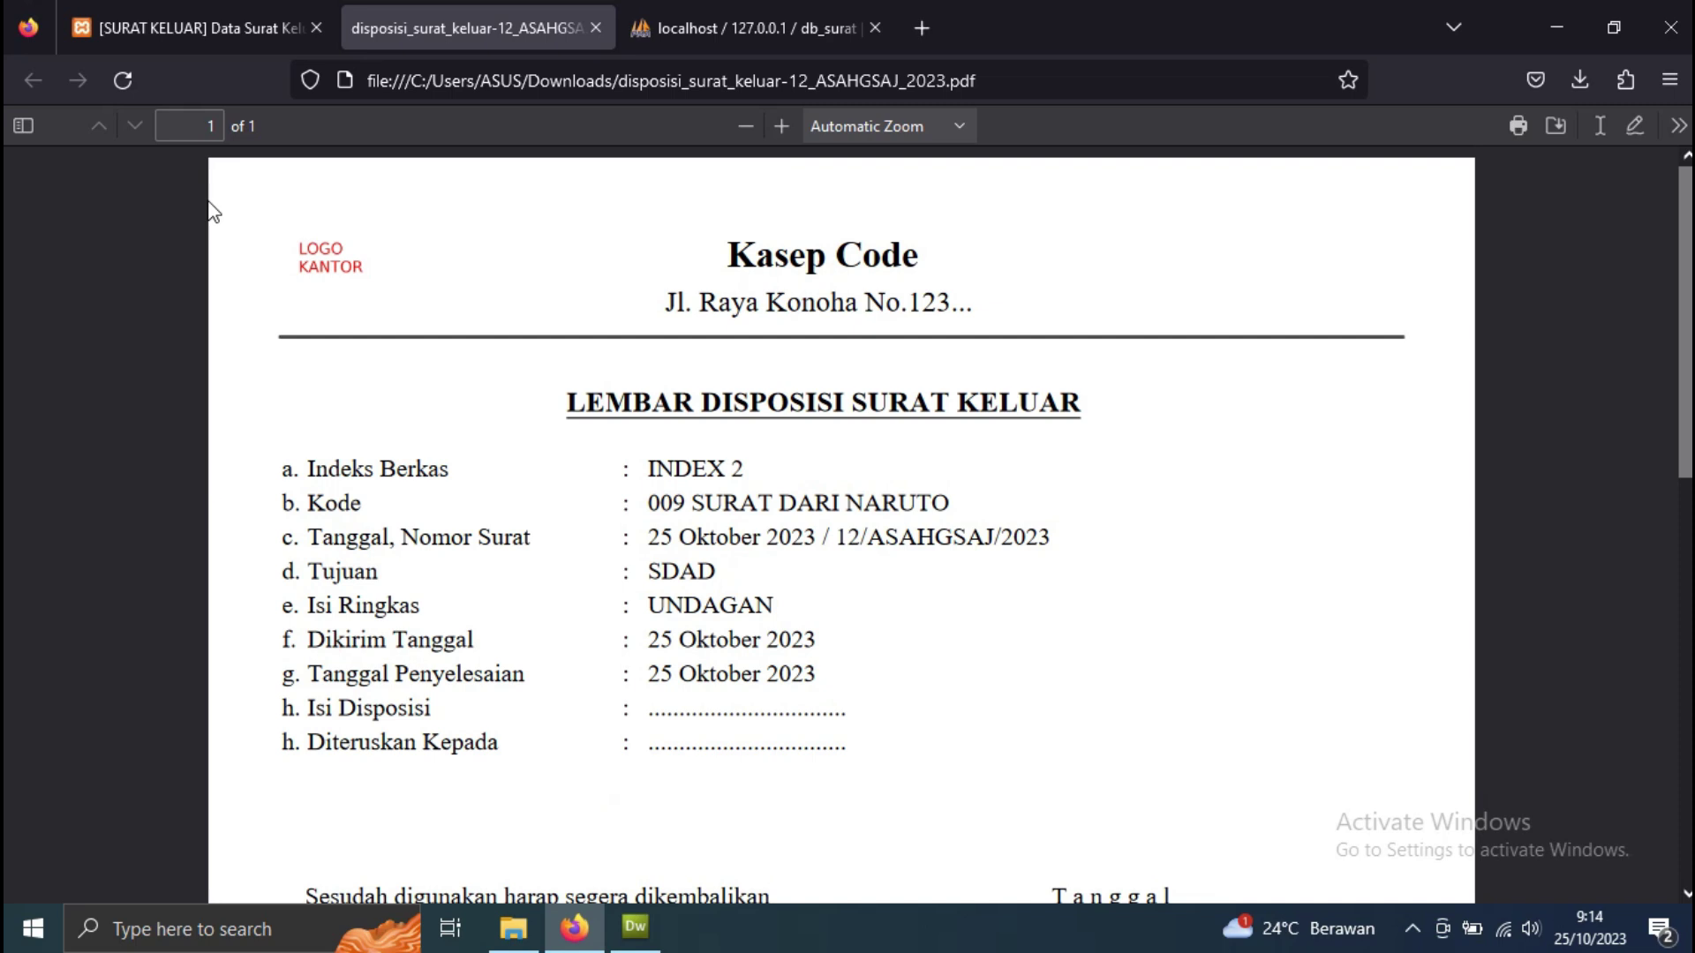
left_click(596, 28)
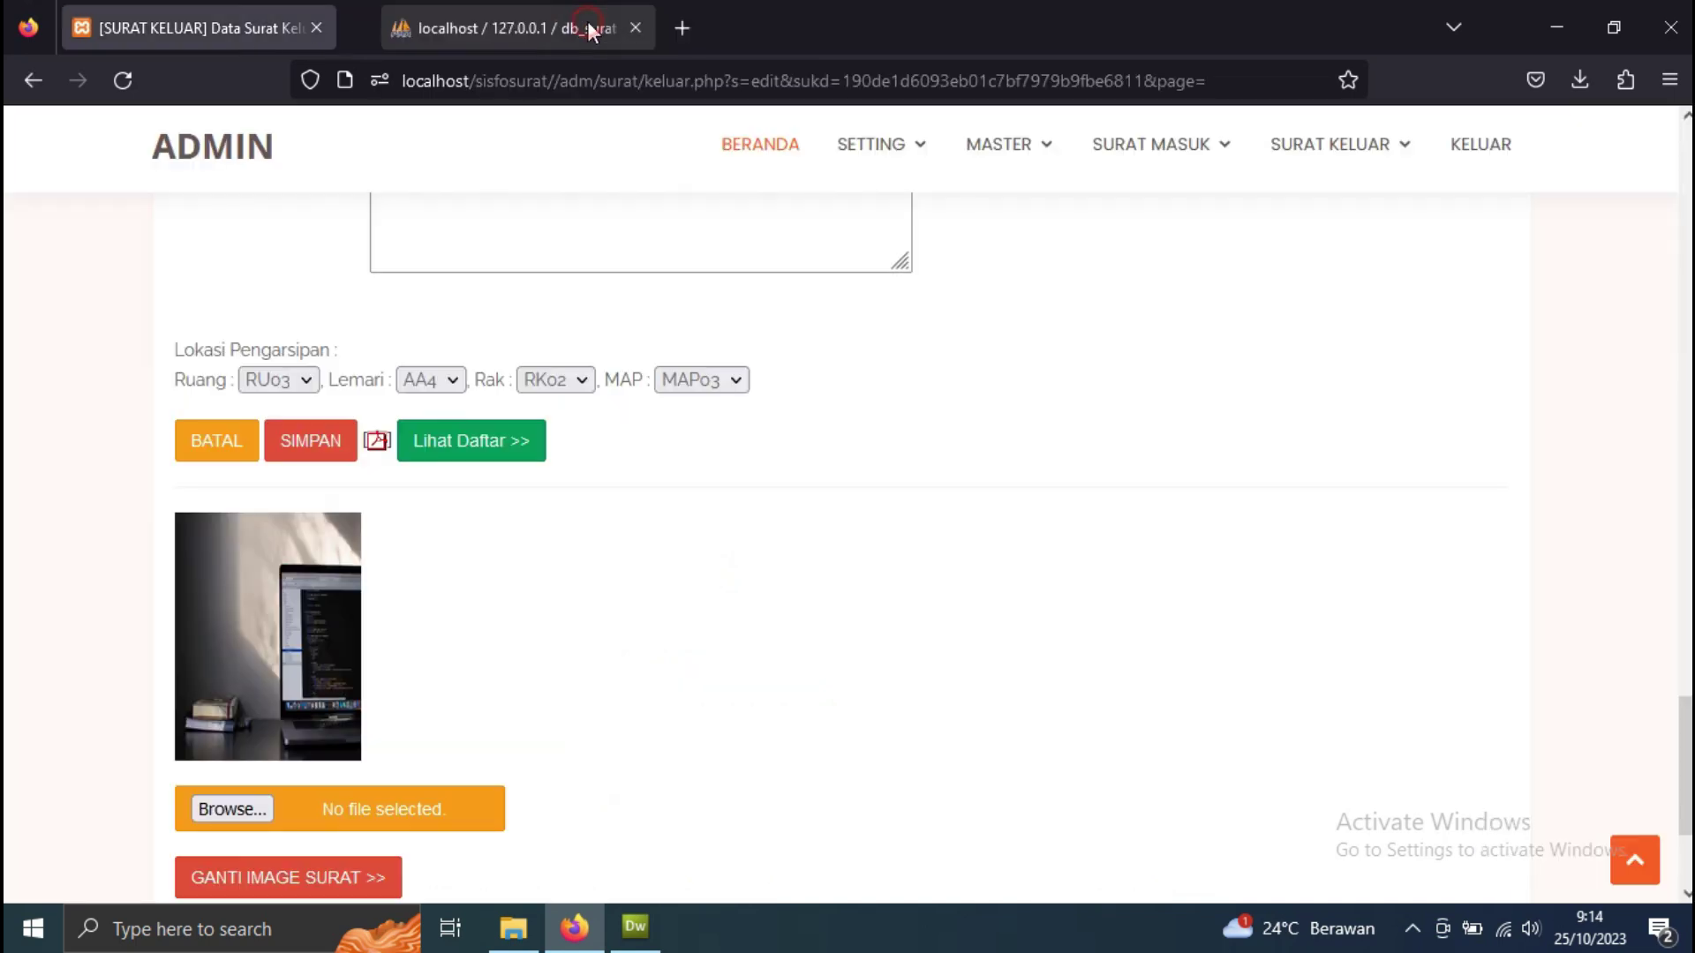
- Display the Penempatan Surat Keluar list for Oktober 2023
left_click(1339, 152)
left_click(1351, 255)
left_click(252, 477)
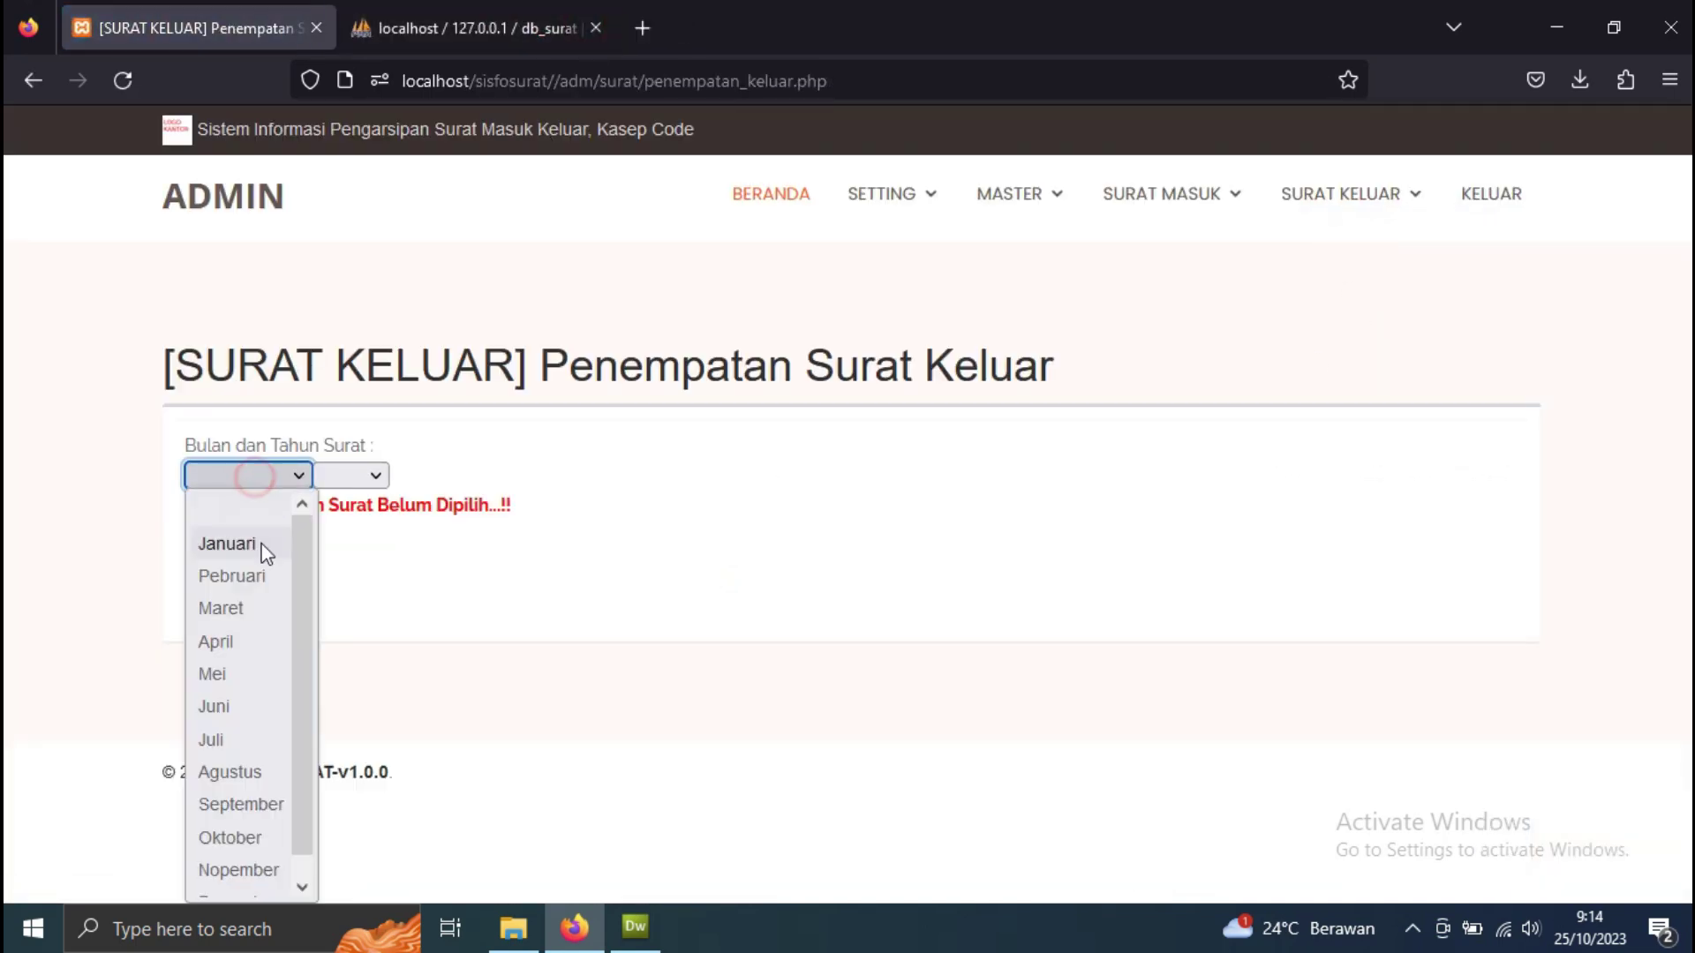
left_click(256, 834)
left_click(357, 476)
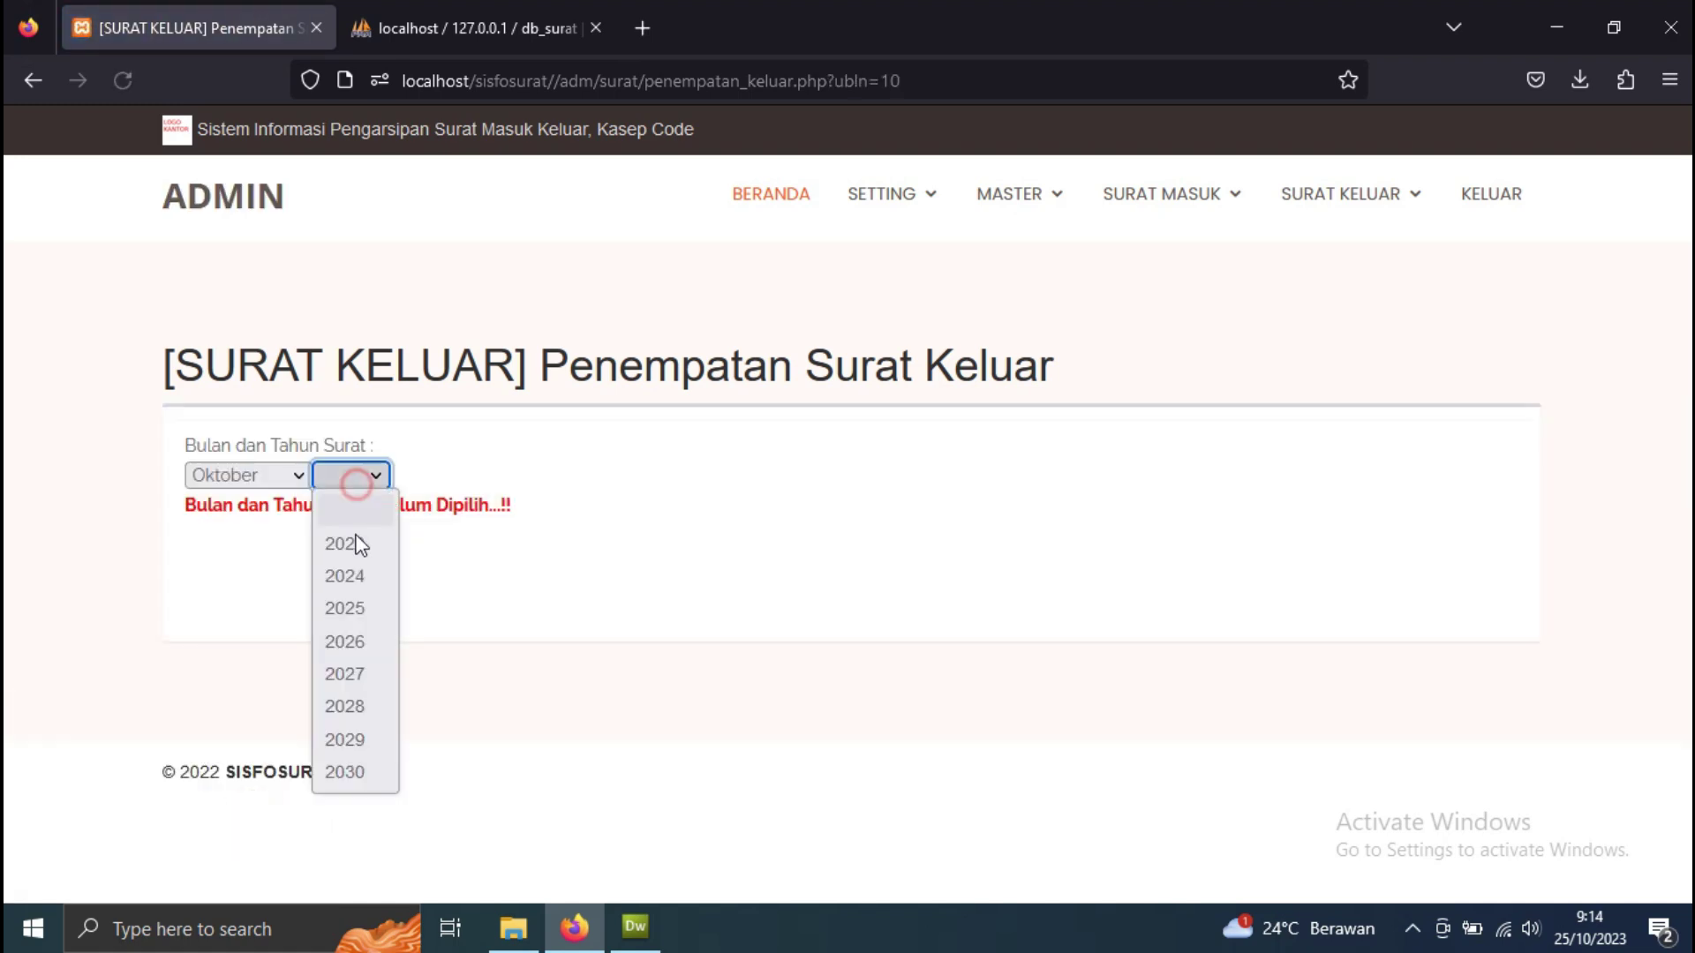
left_click(357, 544)
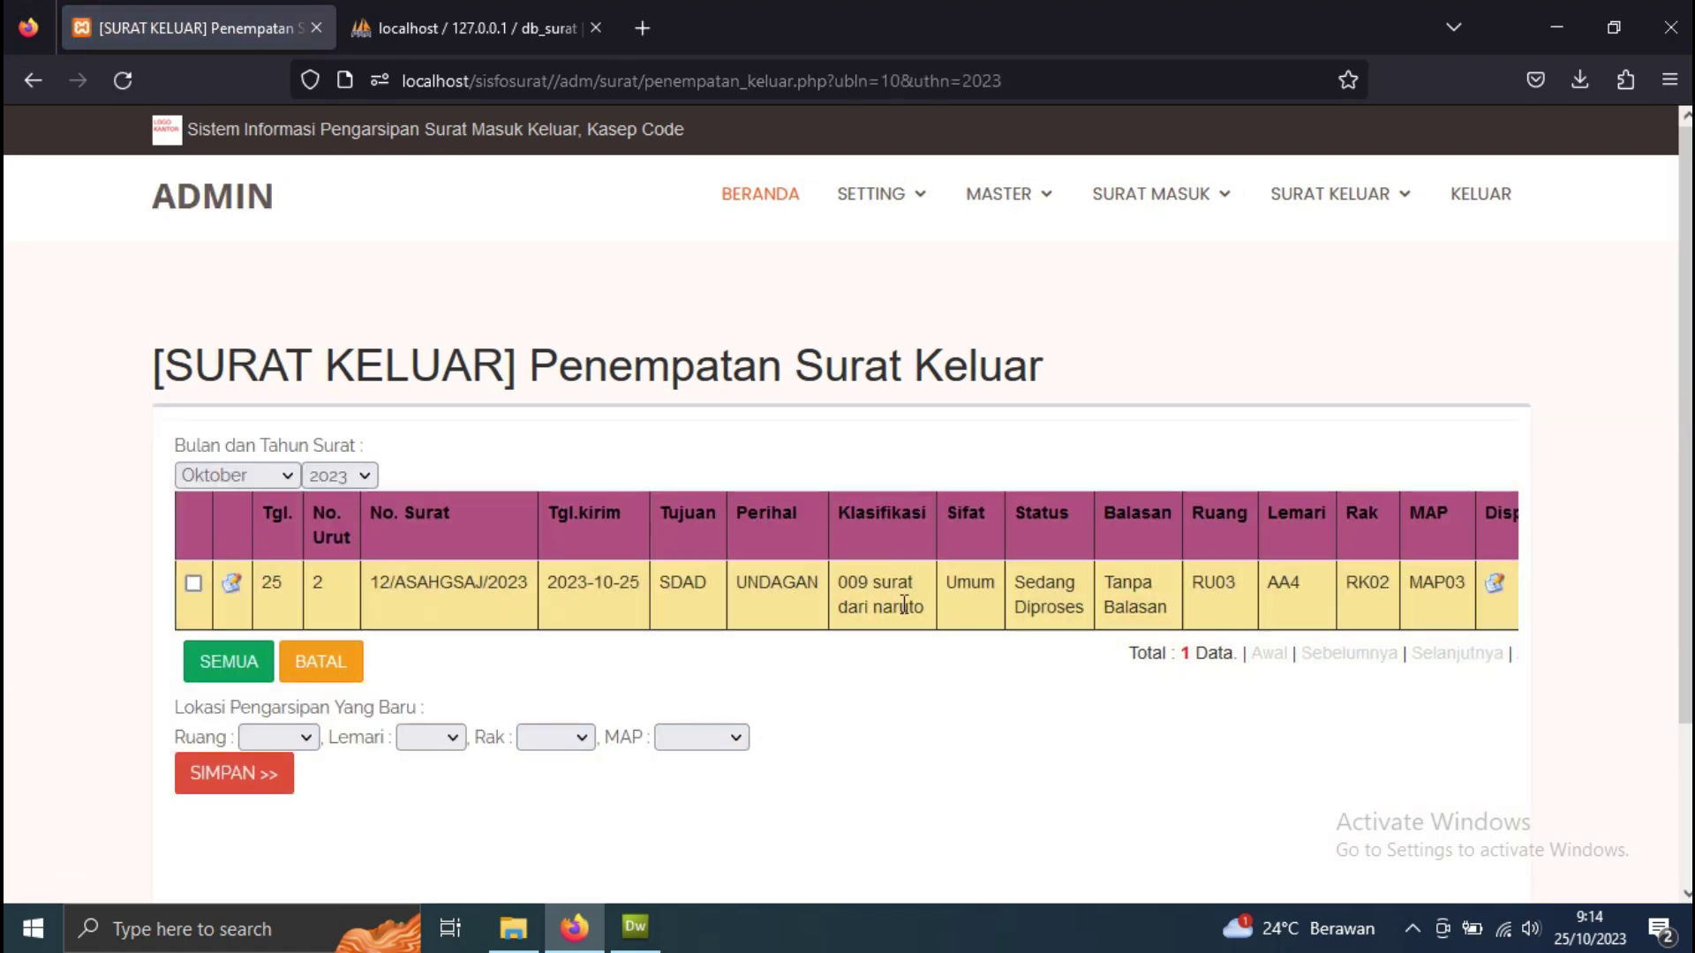
- Open the Rekap Surat Keluar page and look over its table of outgoing letters
left_click(1366, 198)
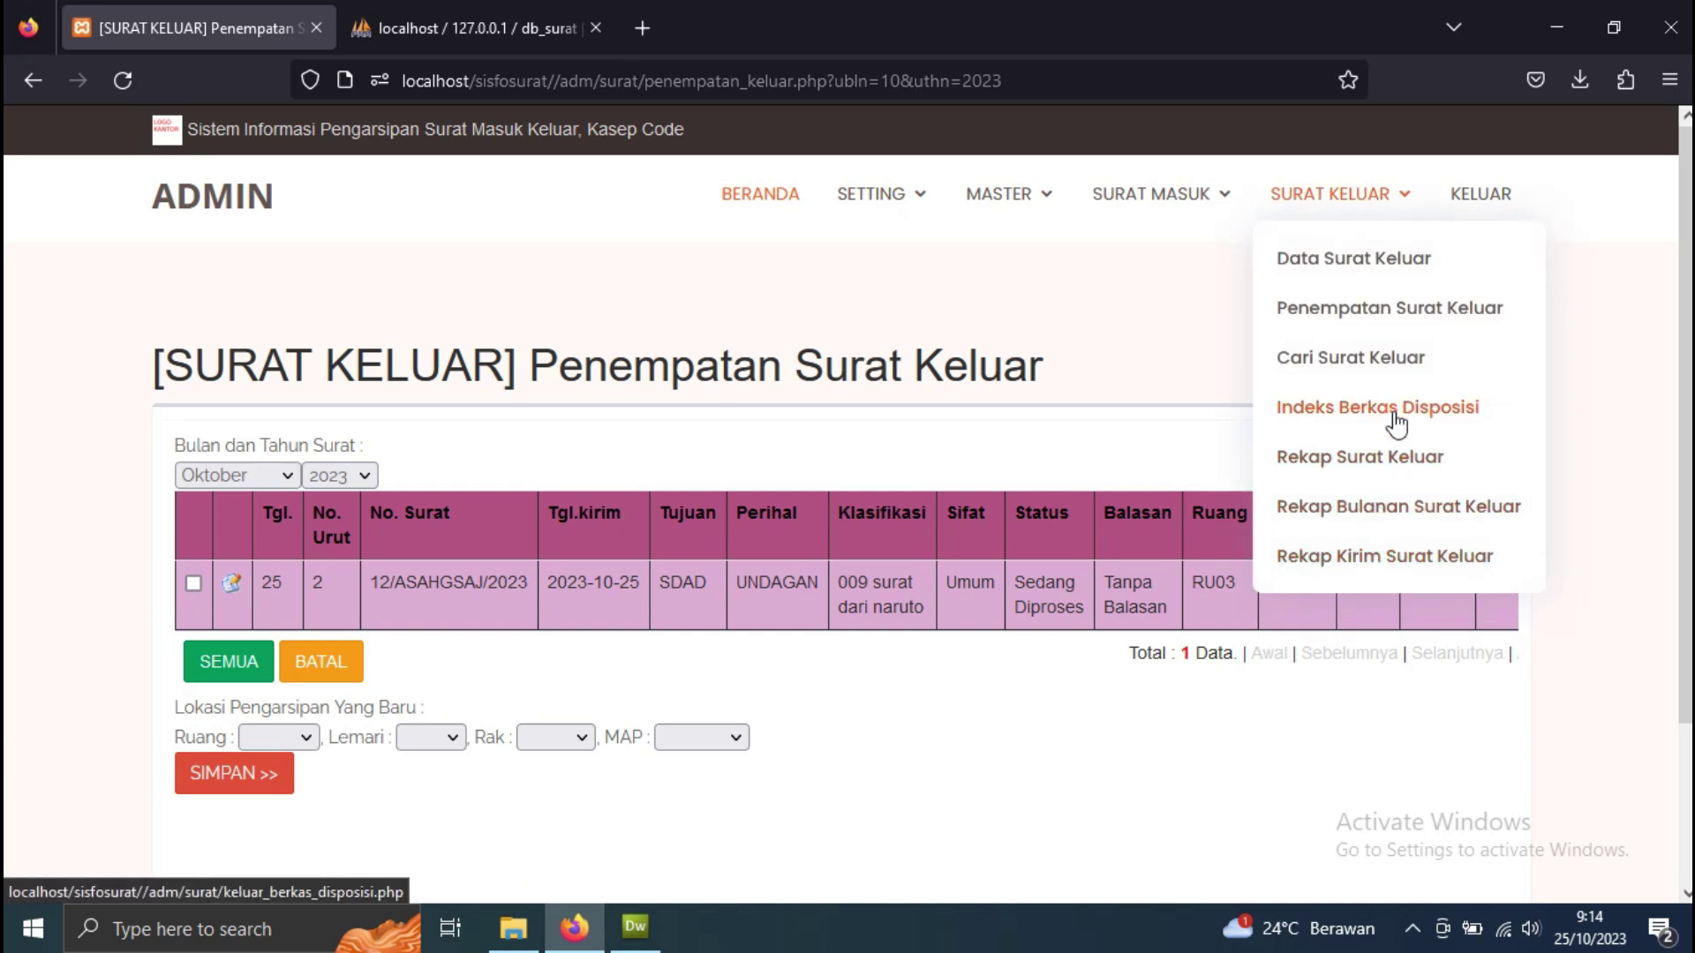
left_click(1391, 455)
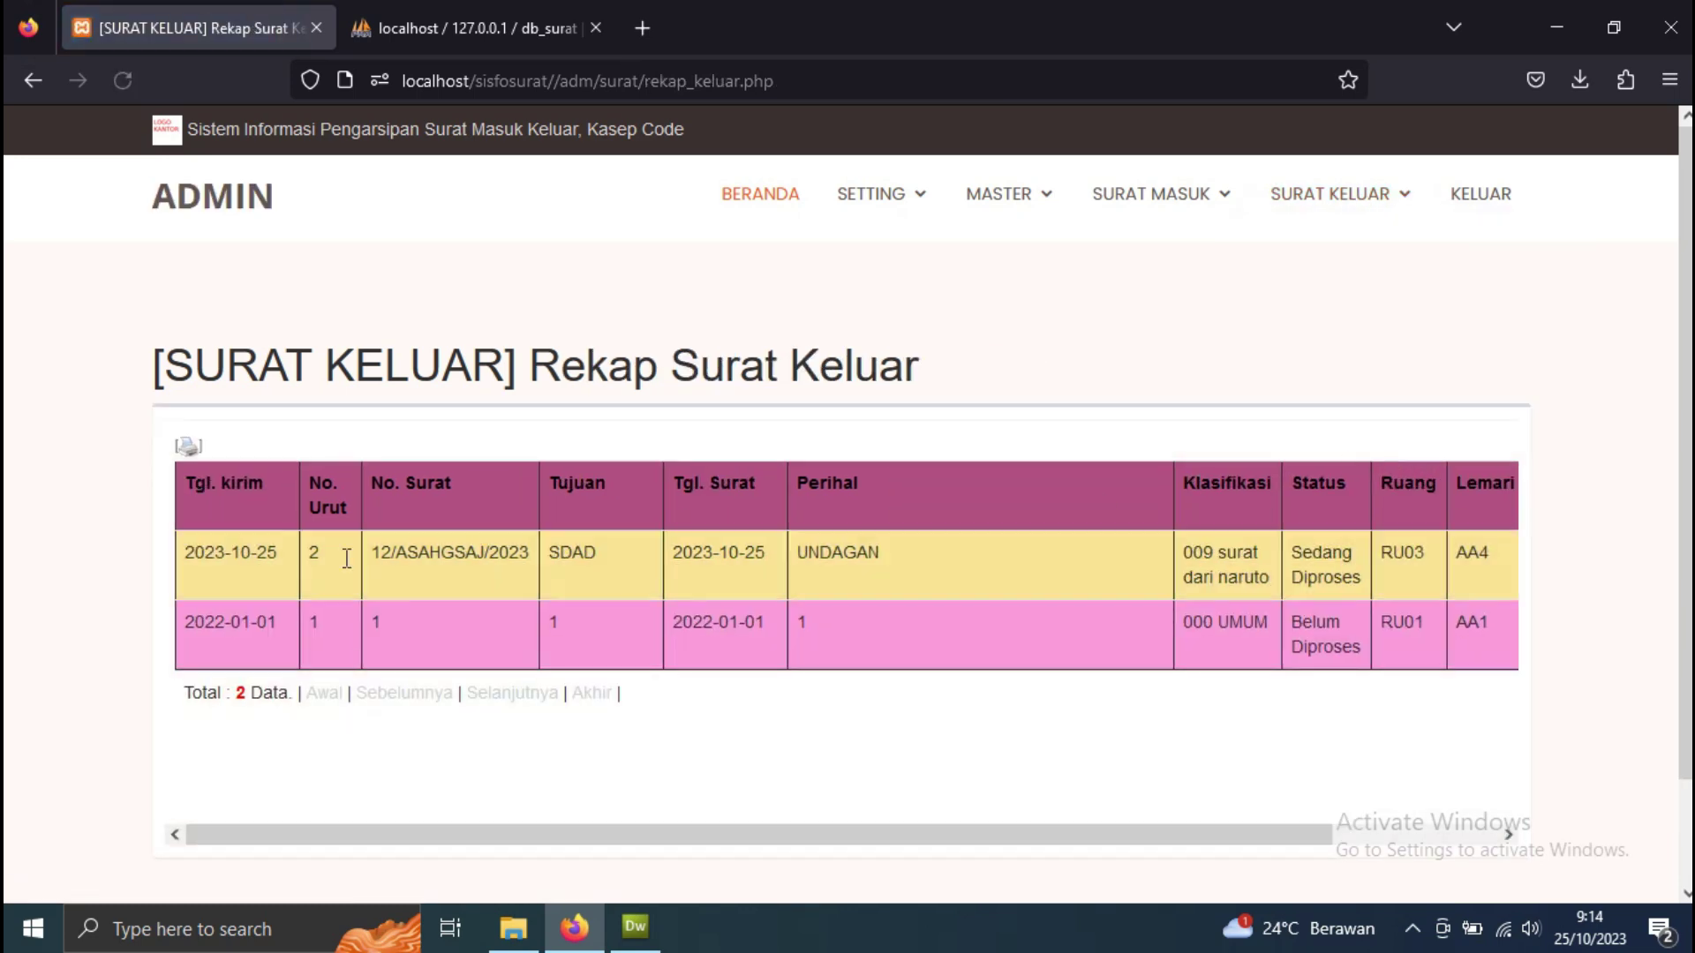
left_click_drag(711, 843, 544, 803)
- Open Rekap Kirim Surat Keluar and set the starting send date to 1 Oktober 2023
mouse_move(1380, 203)
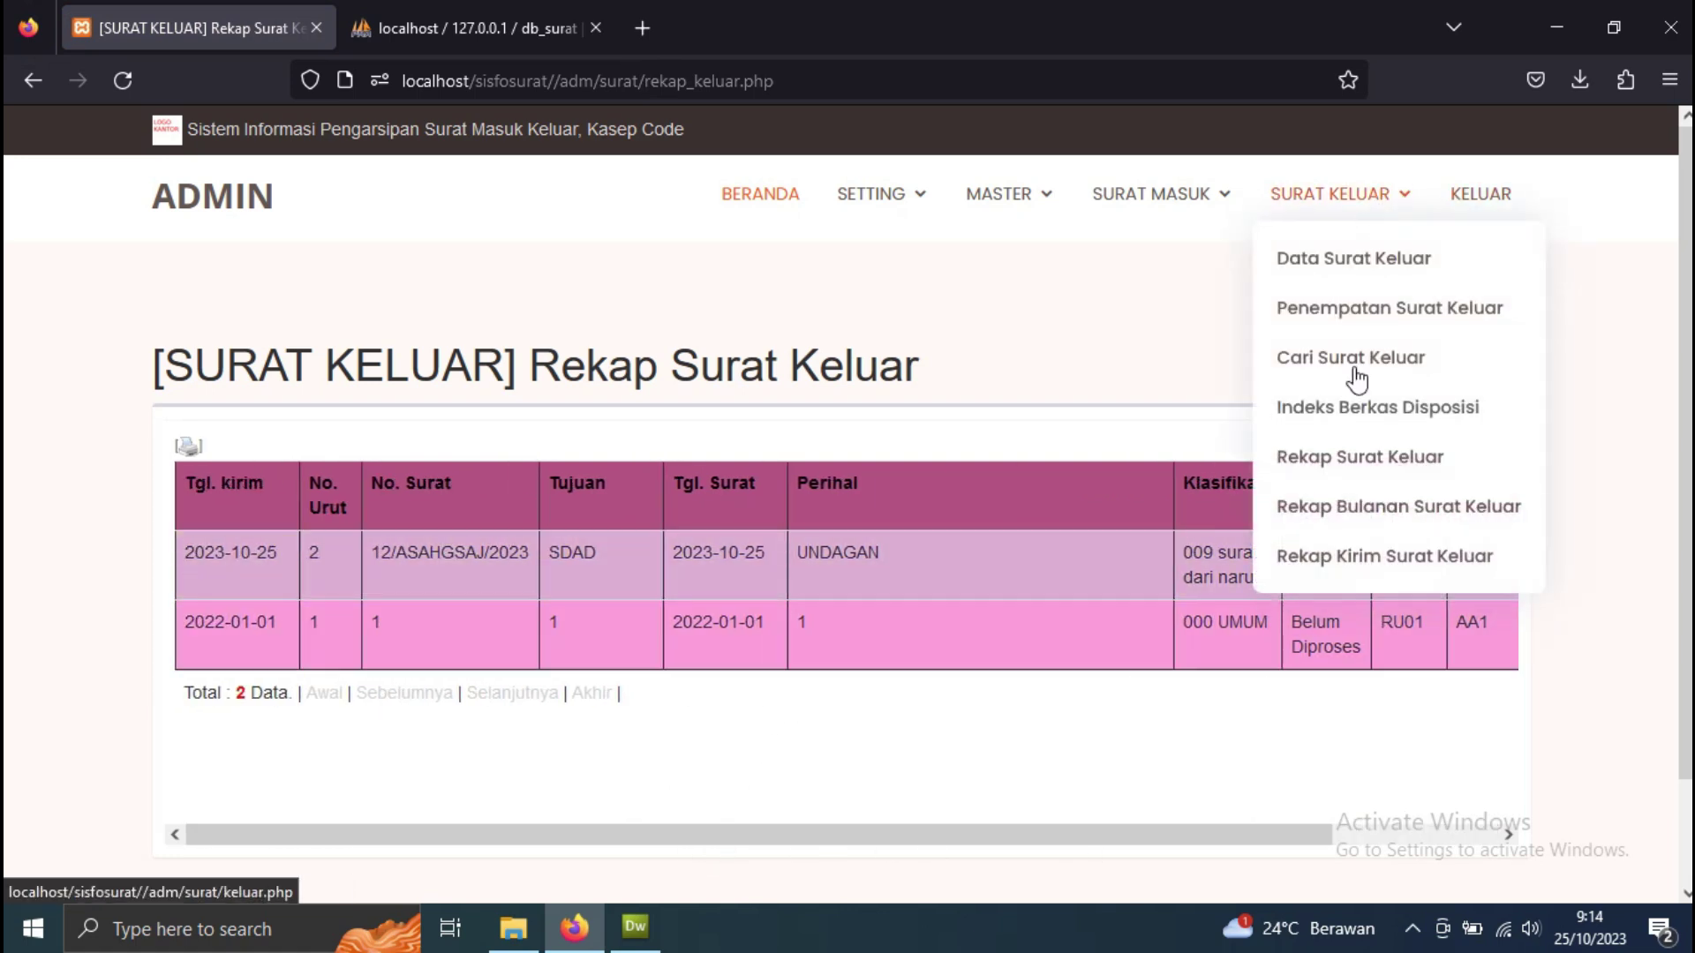
left_click(1382, 565)
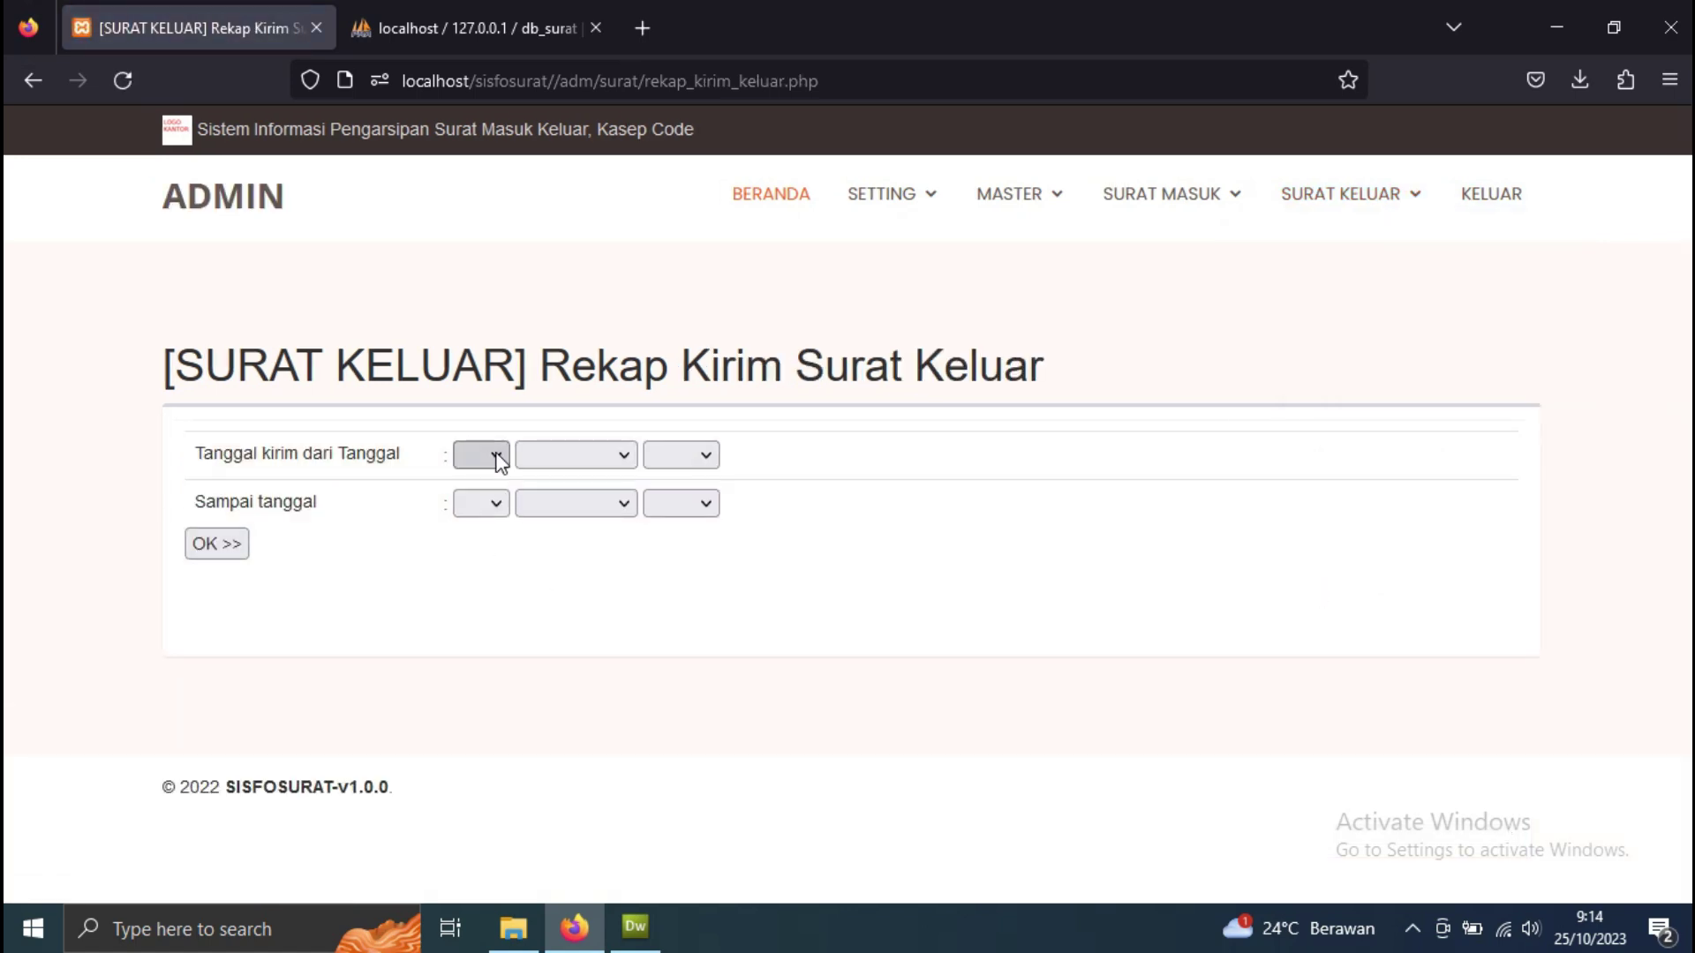
left_click(500, 460)
scroll(478, 574, "down", 4)
scroll(477, 522, "up", 4)
left_click(479, 523)
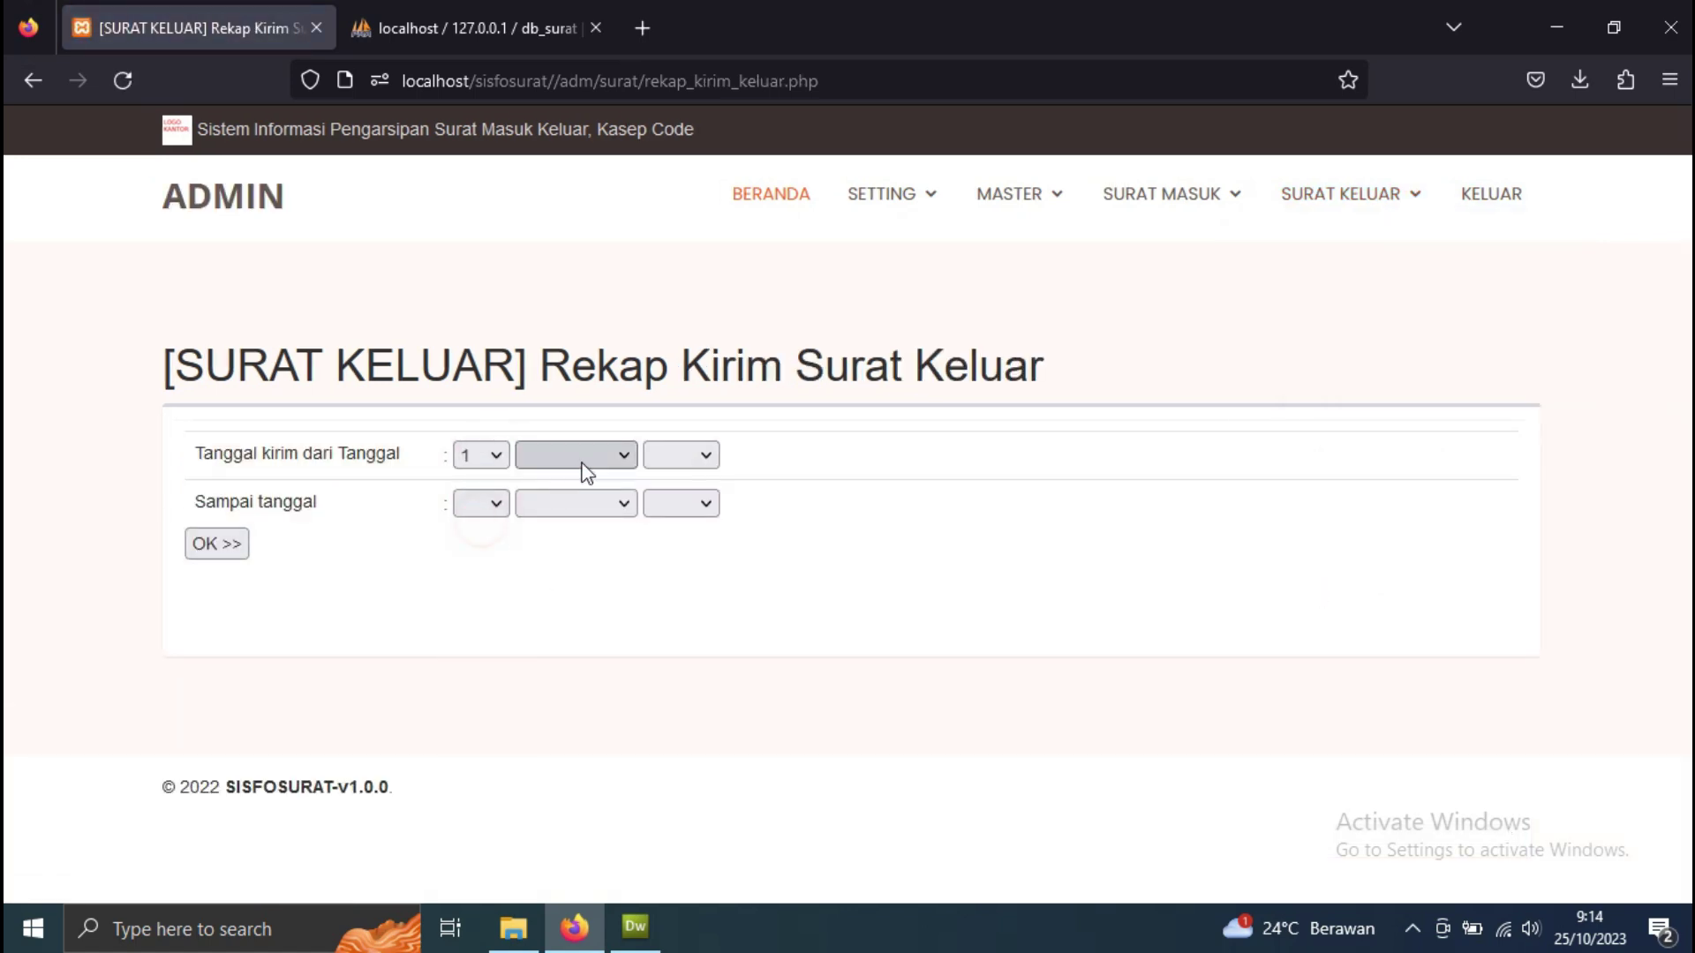
left_click(584, 468)
left_click(589, 821)
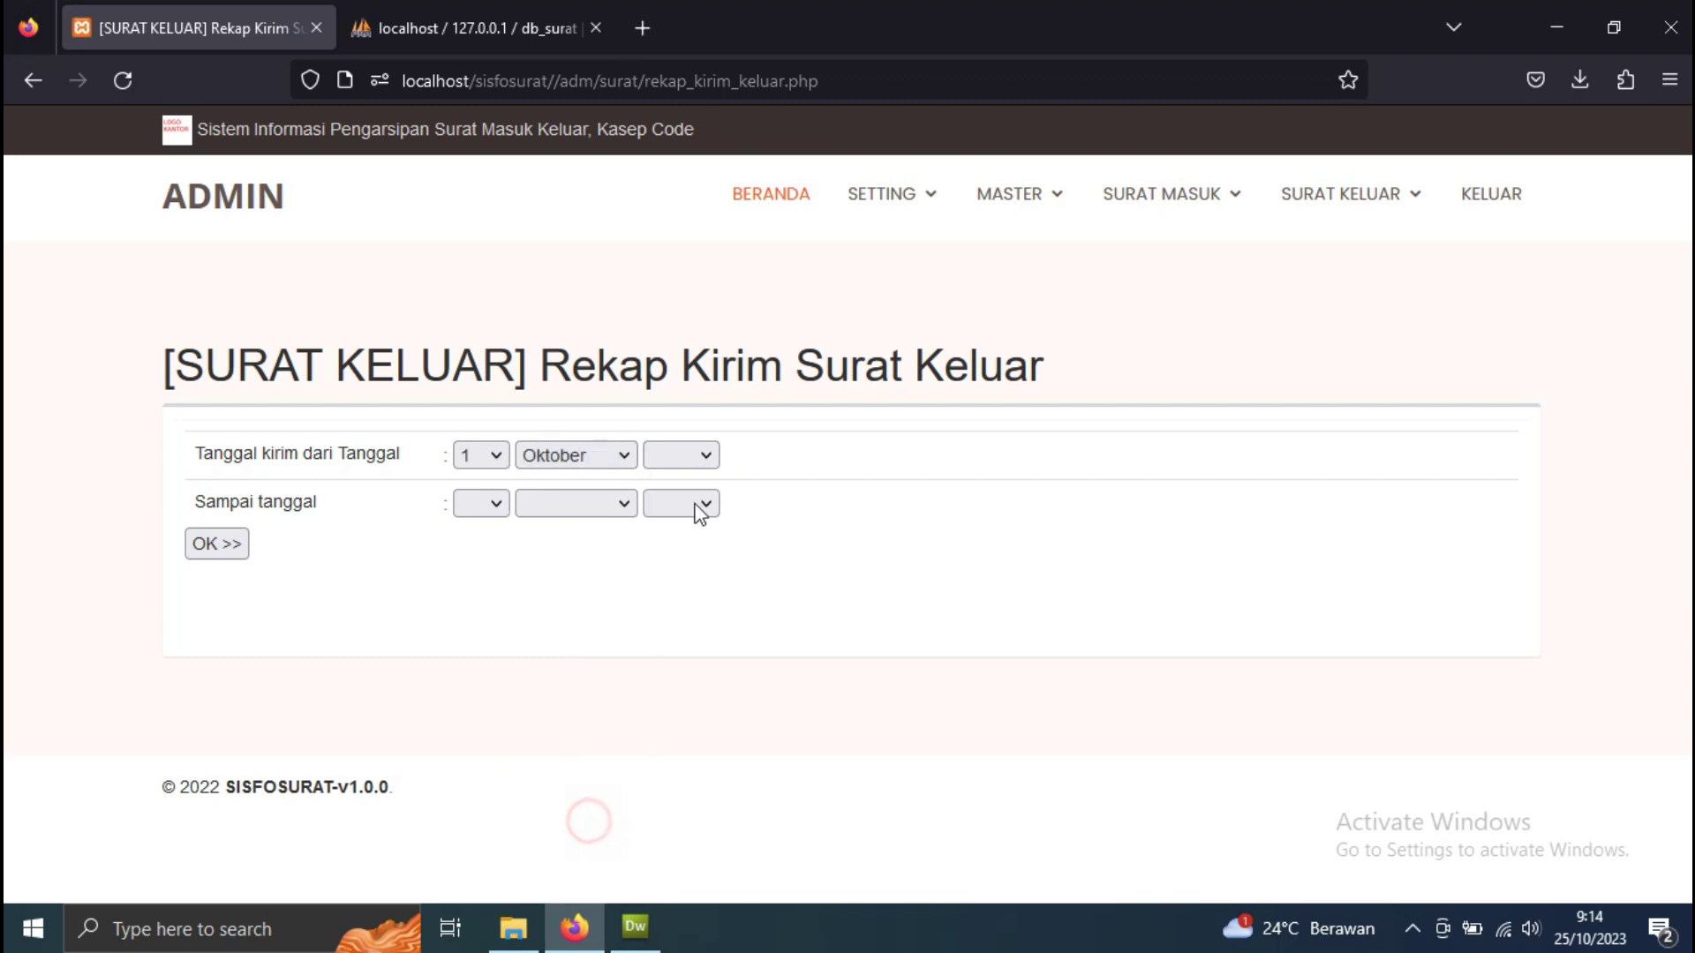
left_click(687, 463)
left_click(680, 528)
- Set Sampai tanggal to 31 Oktober 2023 and display the recap of sent letters for that range
left_click(491, 502)
scroll(502, 691, "down", 2)
scroll(468, 867, "down", 4)
left_click(468, 877)
left_click(585, 501)
scroll(564, 729, "down", 1)
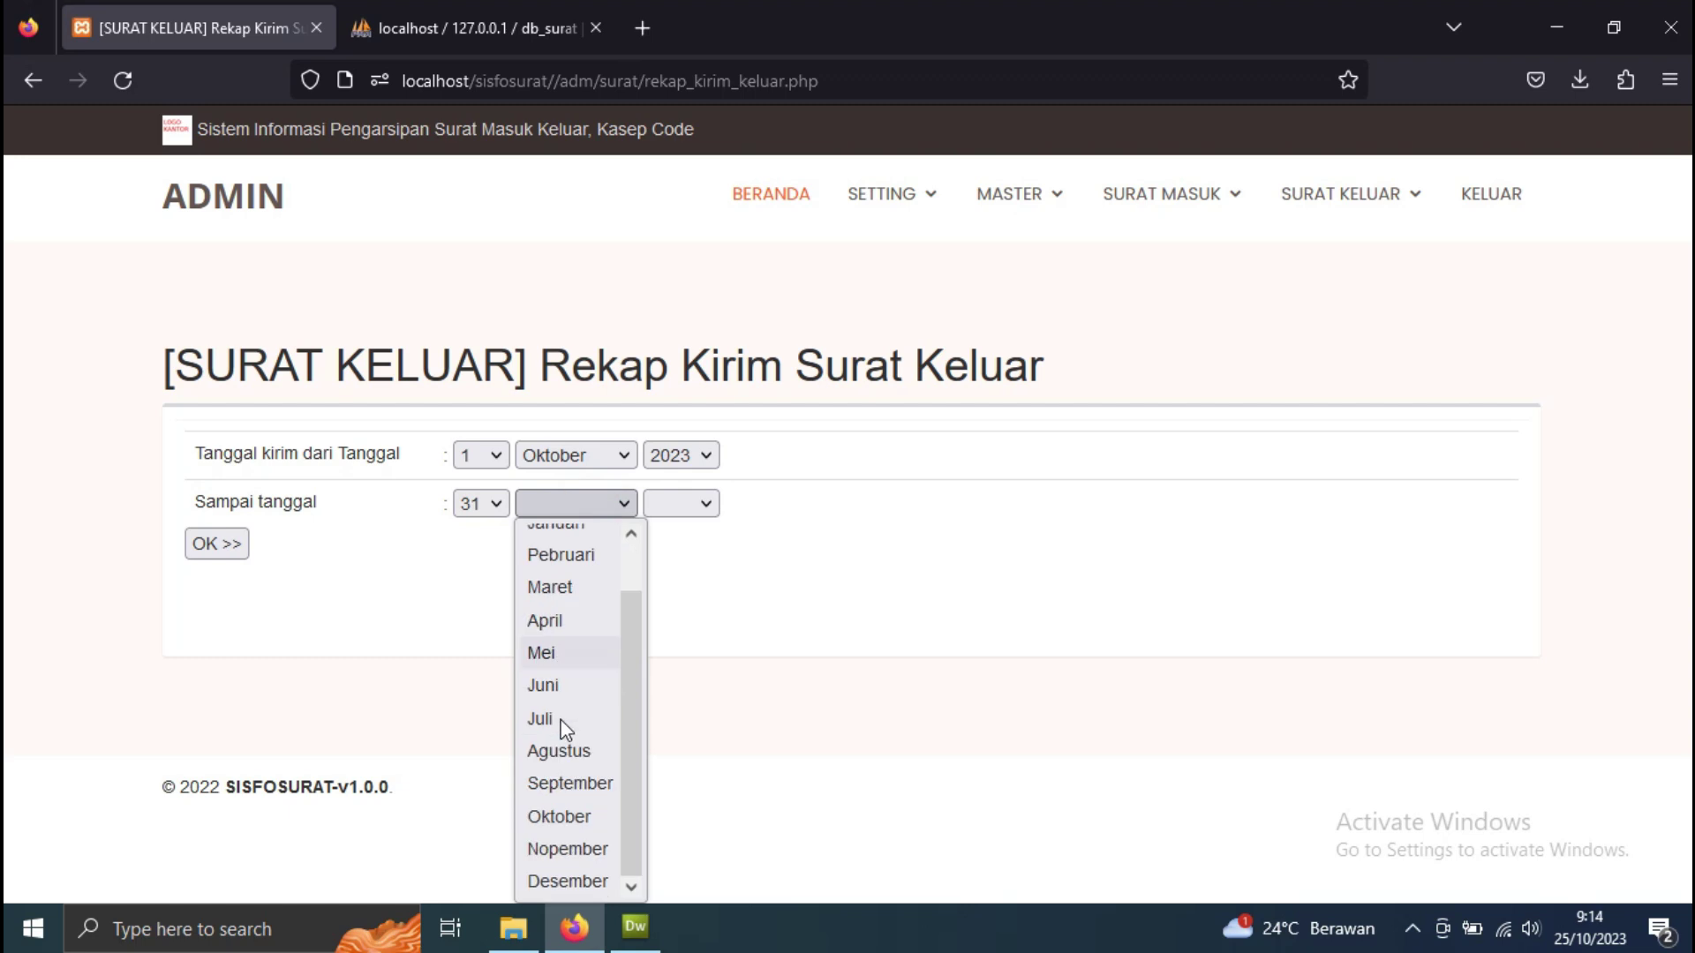
left_click(574, 816)
left_click(684, 503)
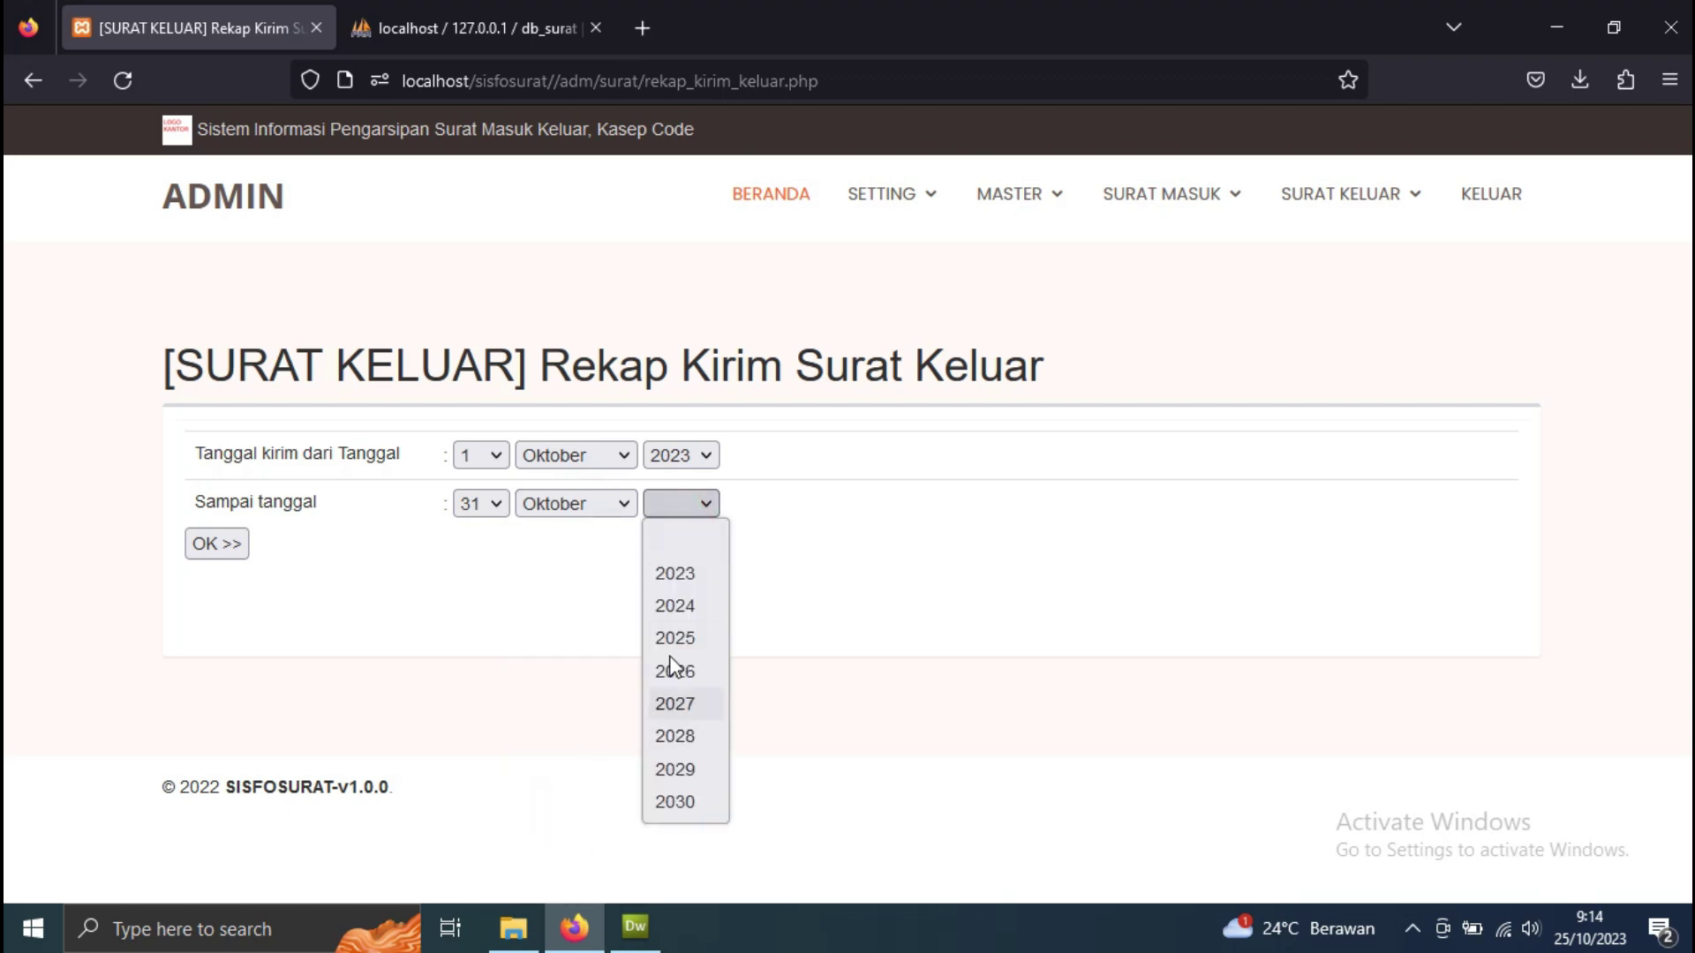
left_click(676, 573)
left_click(216, 544)
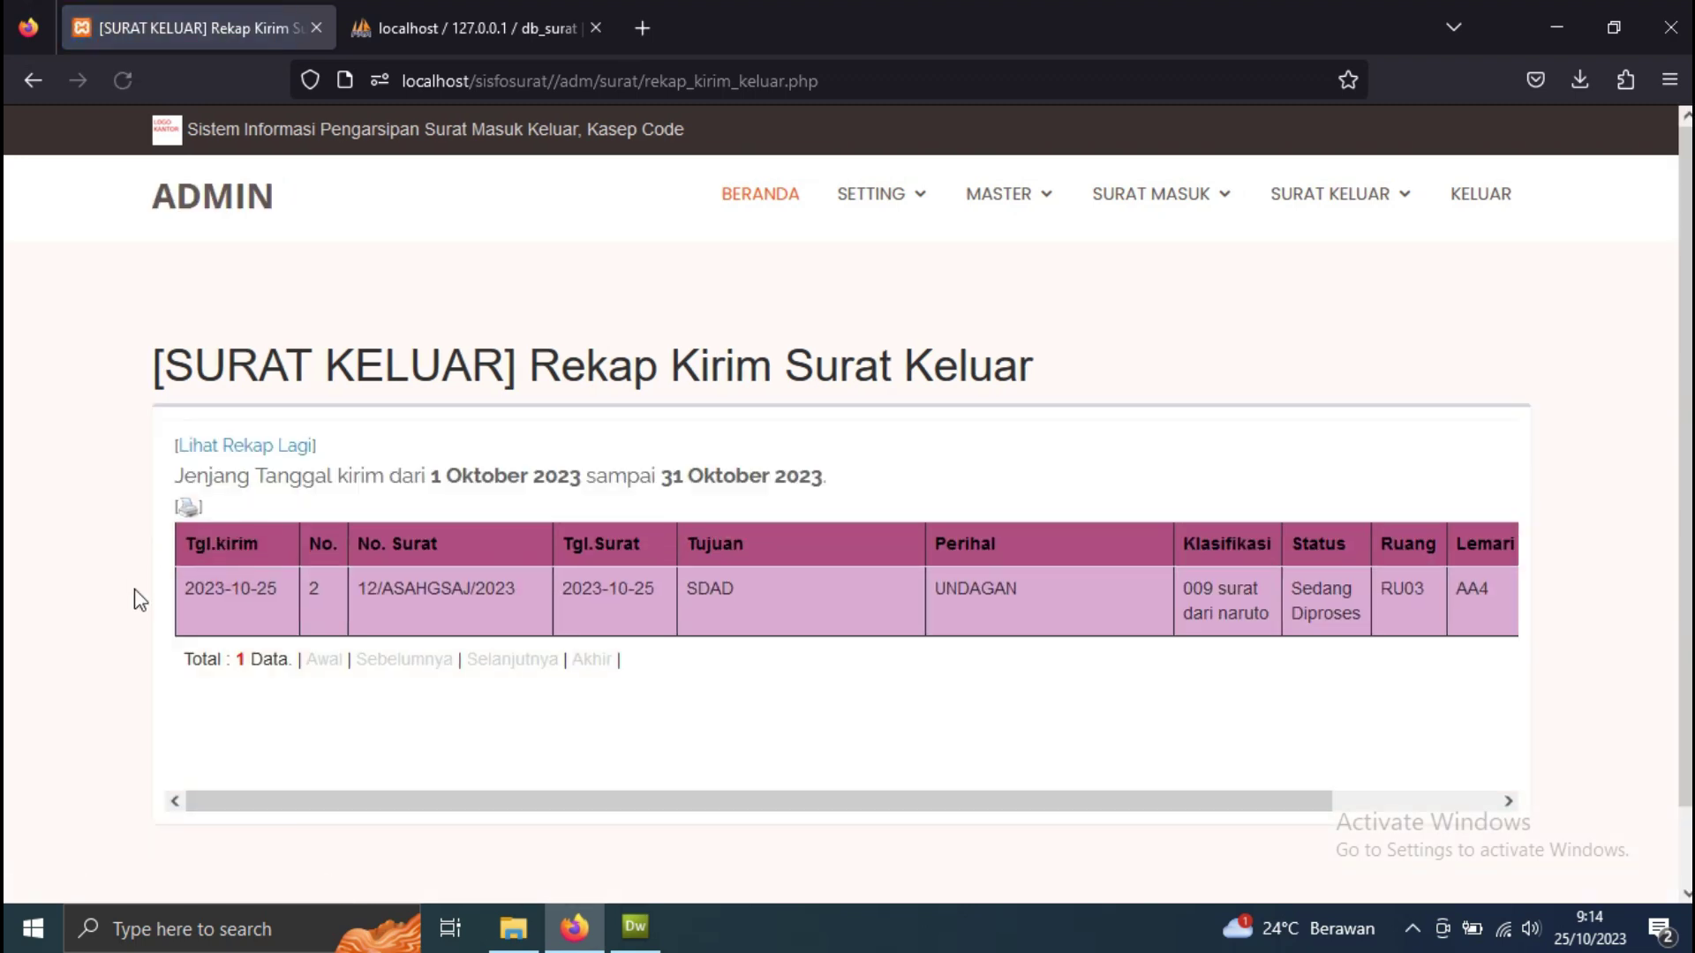
- Examine the remaining columns of the sent-letter recap and return to its date range form
left_click_drag(962, 801, 1253, 698)
left_click_drag(648, 801, 148, 515)
left_click(256, 446)
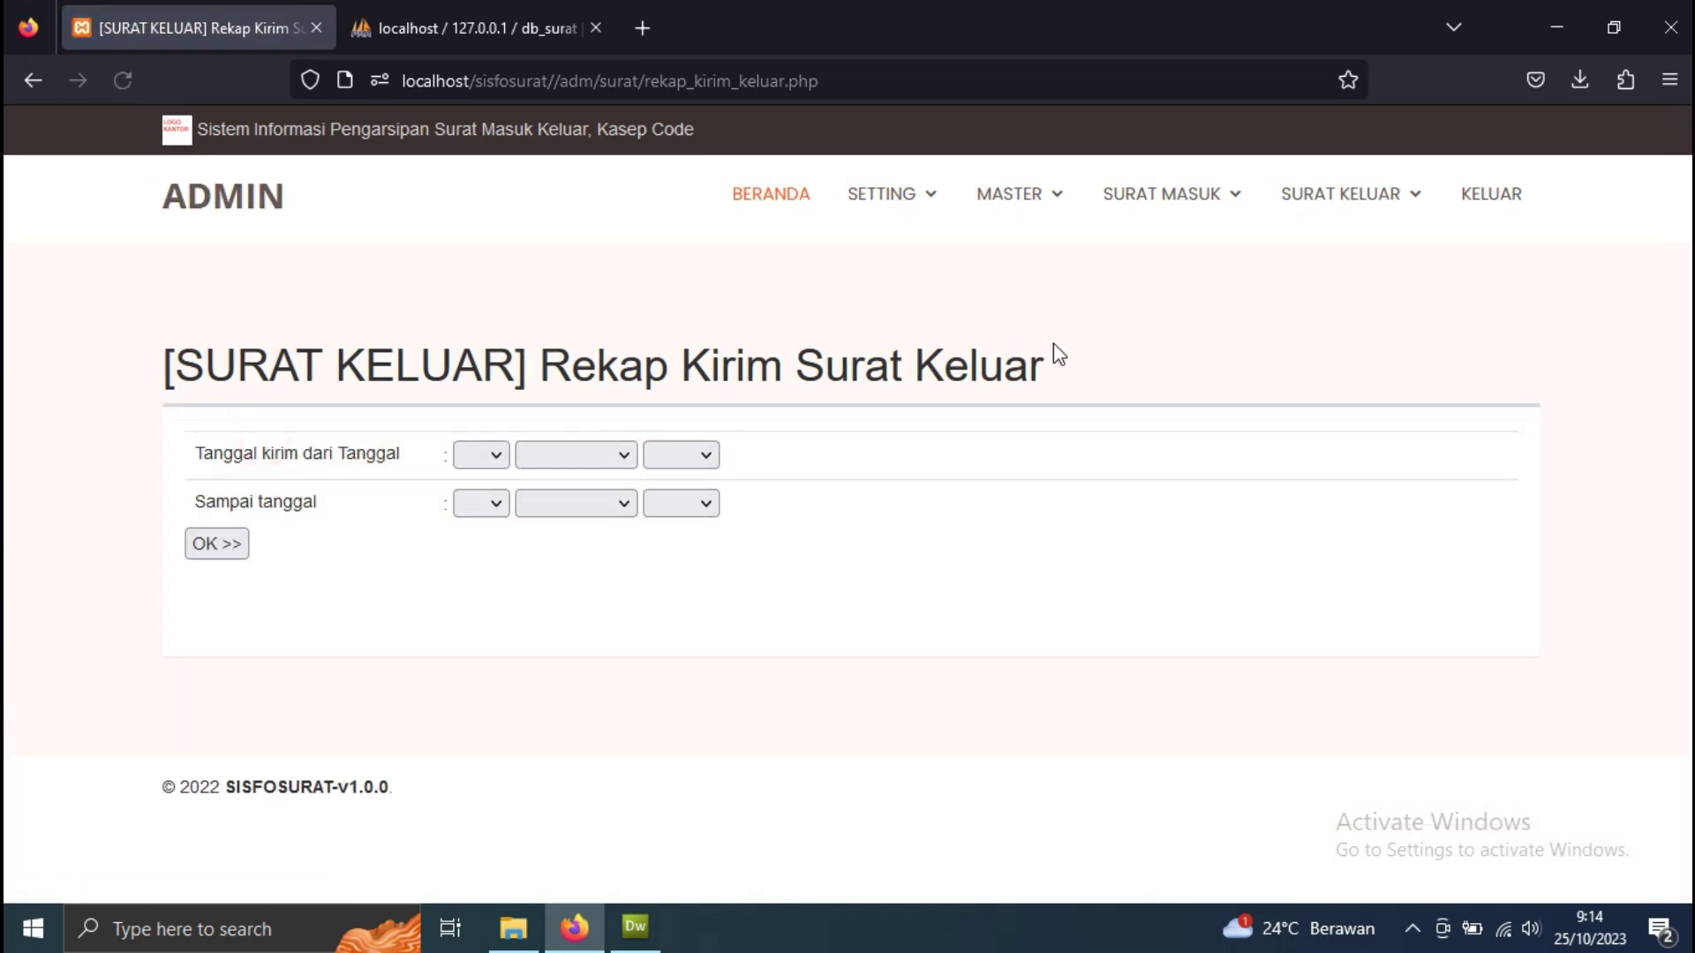
- Open the Beranda dashboard and review its letter counts, disposition chart, and incoming and outgoing letter histories
left_click(790, 198)
scroll(752, 435, "down", 5)
scroll(753, 435, "down", 7)
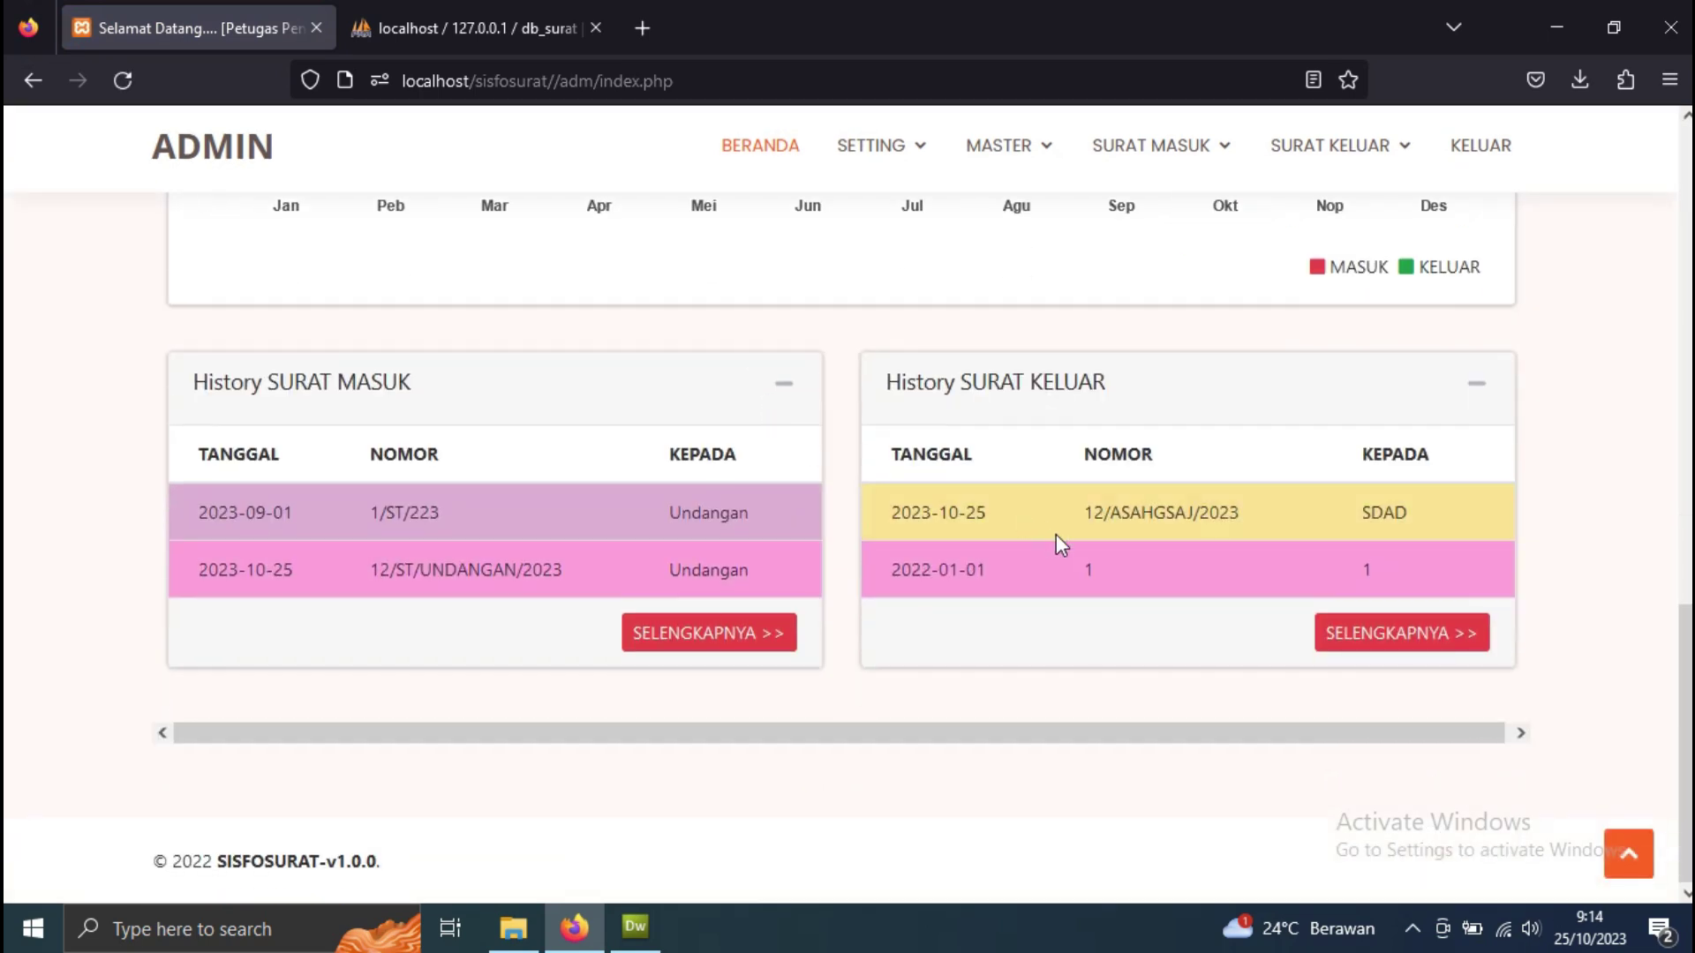
scroll(1099, 556, "up", 7)
scroll(1348, 618, "up", 6)
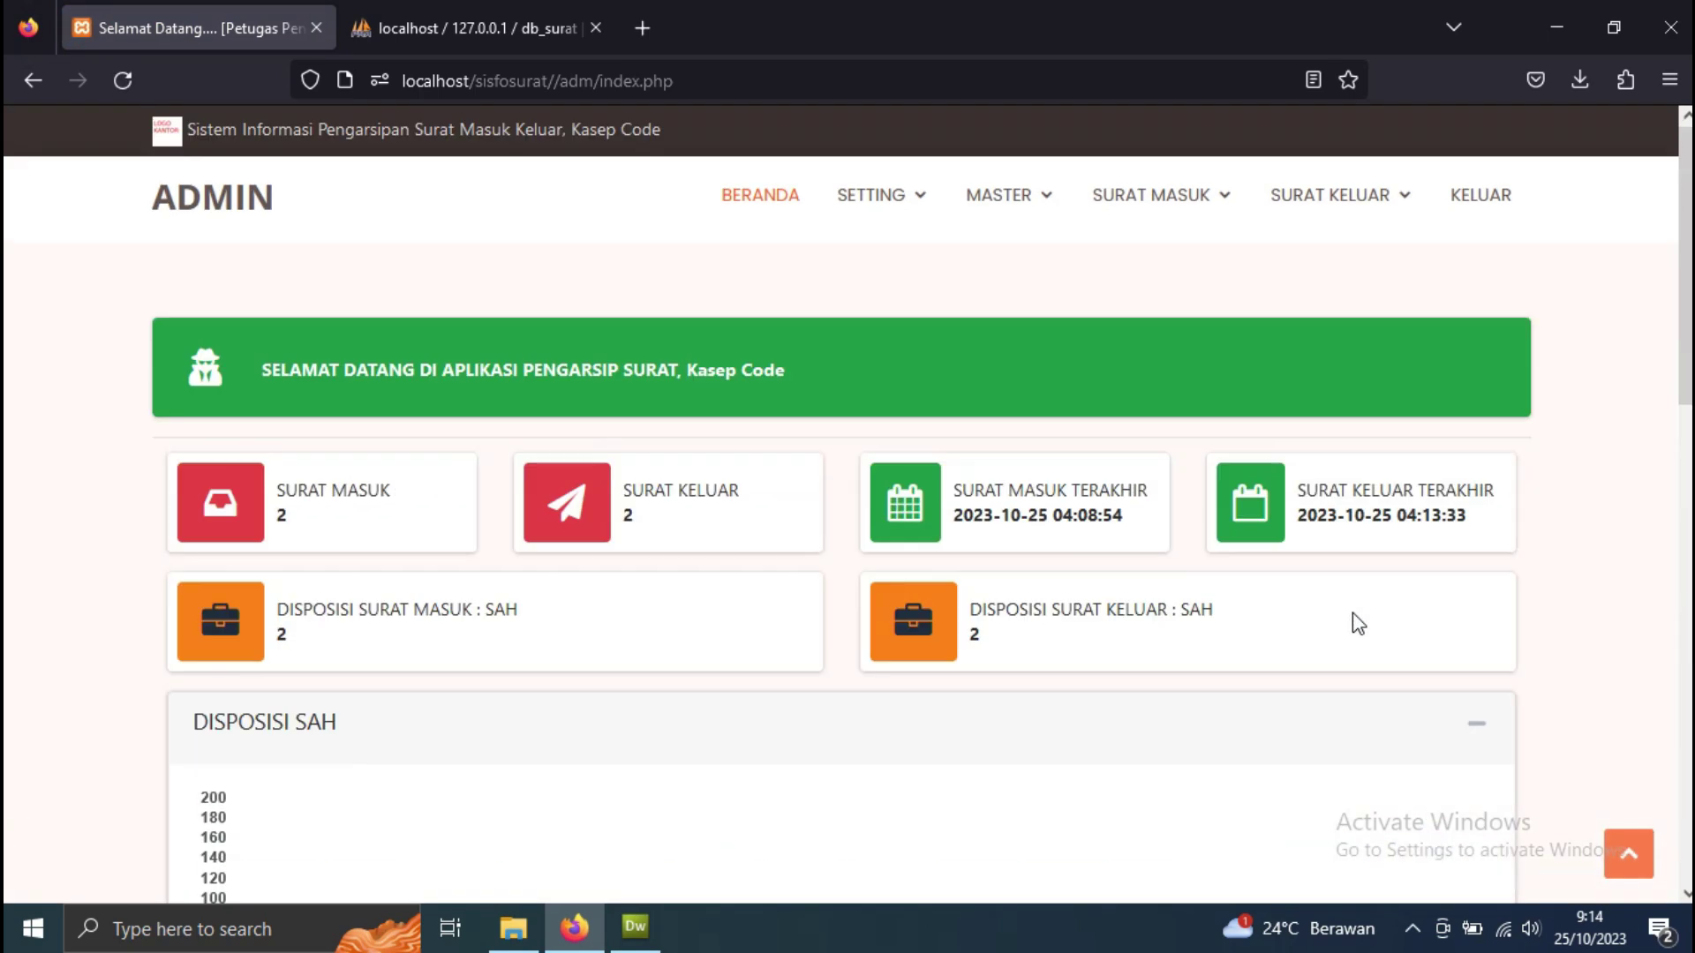